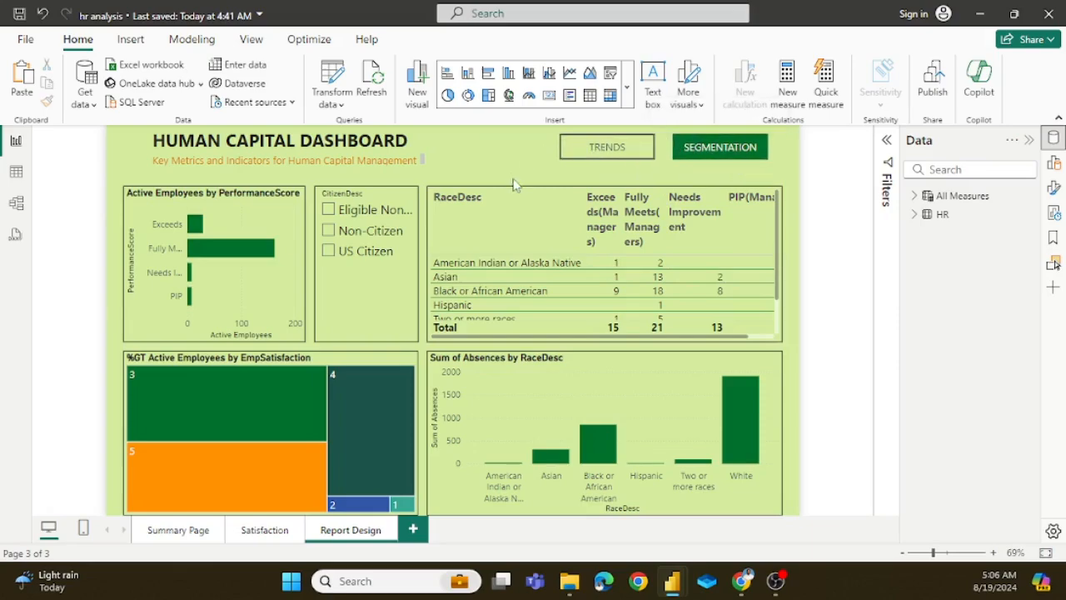
# Step: View the Trends page and the Segmentation page of the finished Human Capital Dashboard
pyautogui.keyDown('ctrl'); pyautogui.click(630, 157); pyautogui.keyUp('ctrl')
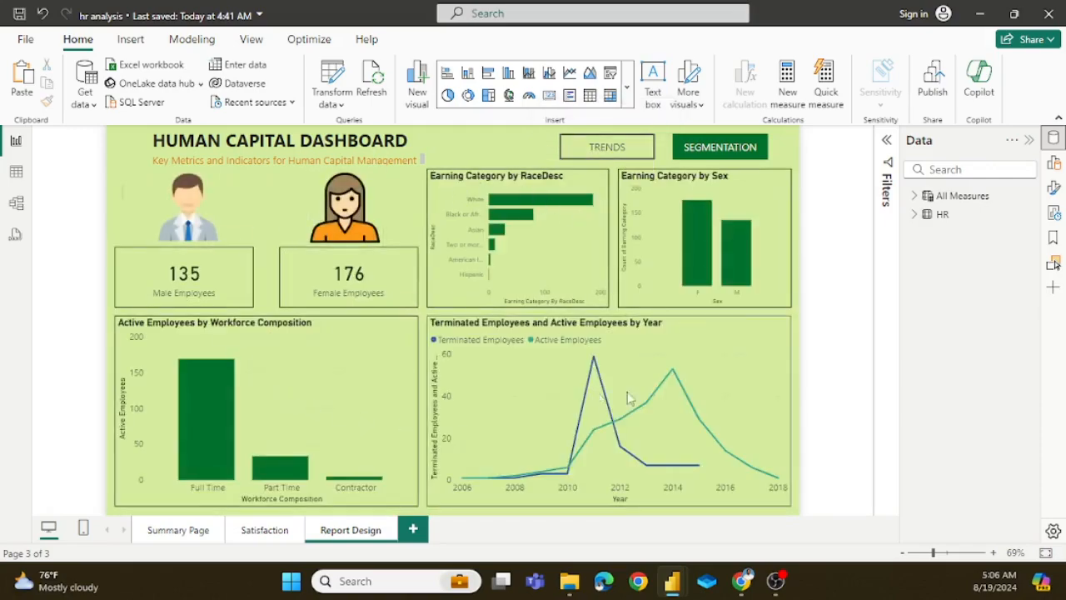
pyautogui.keyDown('ctrl'); pyautogui.click(678, 158); pyautogui.keyUp('ctrl')
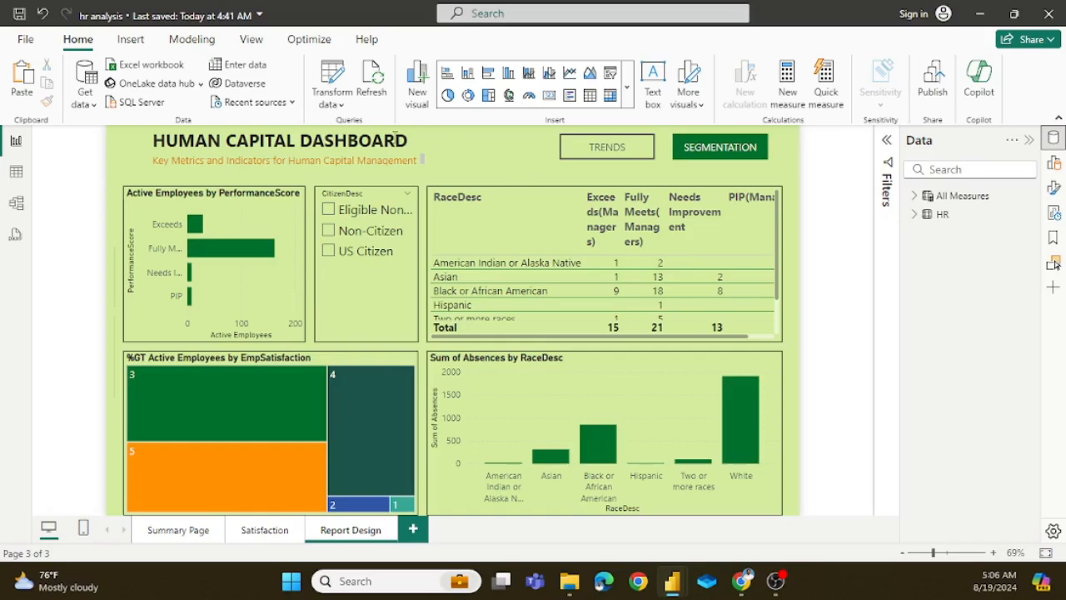
pyautogui.click(26, 40)
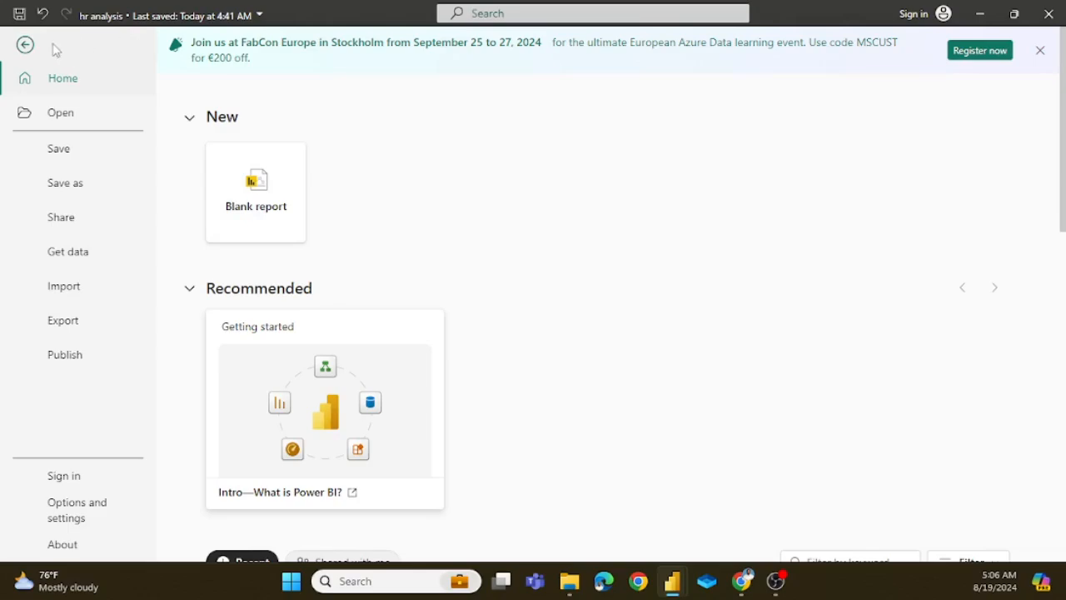
pyautogui.click(25, 45)
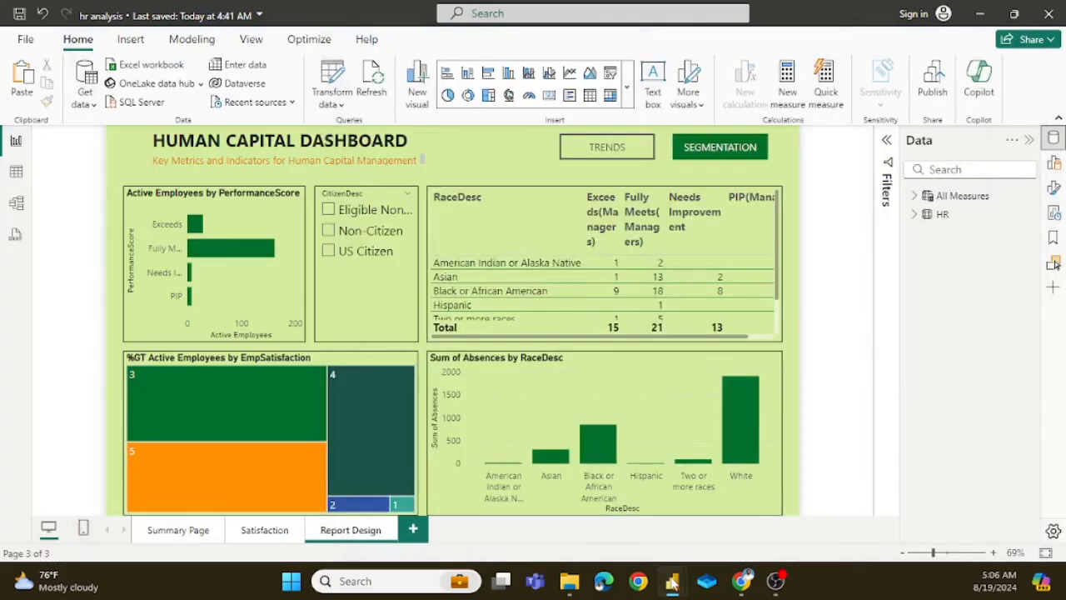
# Step: Switch to the blank untitled report and import the Excel workbook hr from the Power BI Reports folder on the Desktop
pyautogui.moveTo(672, 581)
pyautogui.click(750, 500)
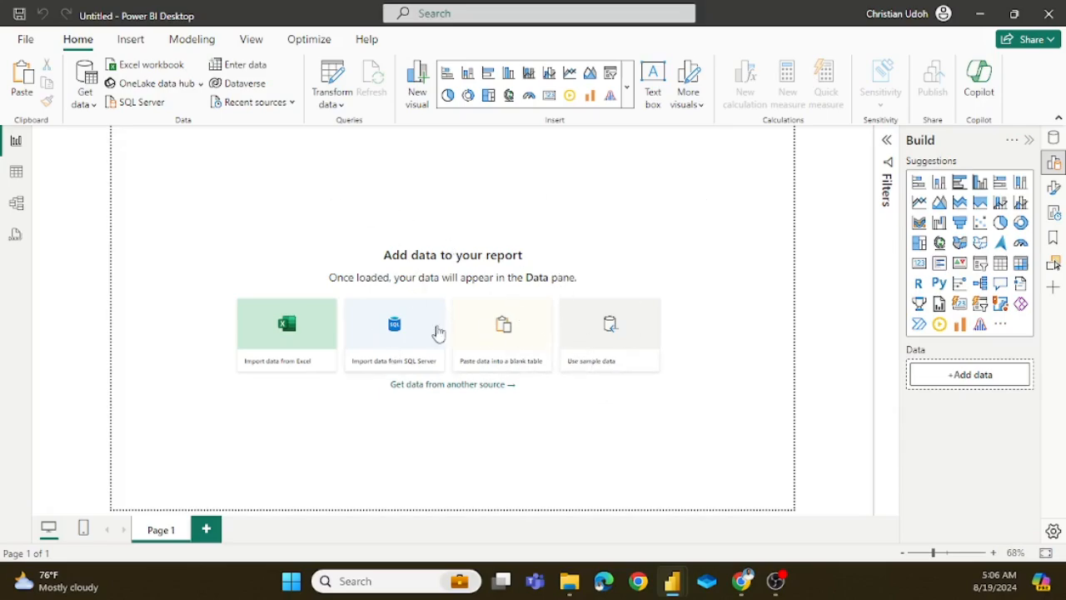
pyautogui.click(94, 107)
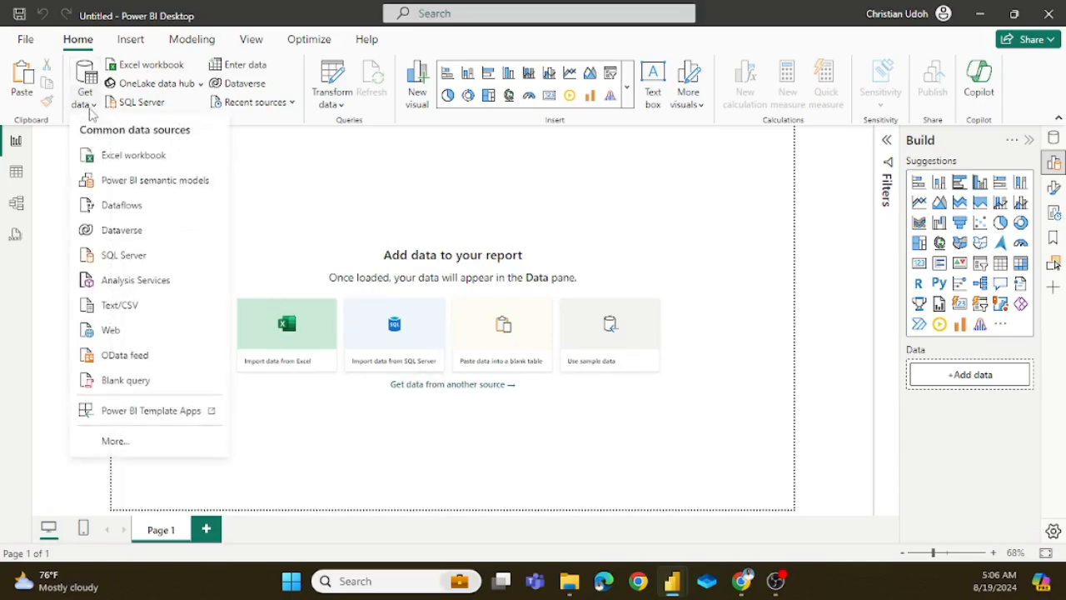
pyautogui.click(119, 158)
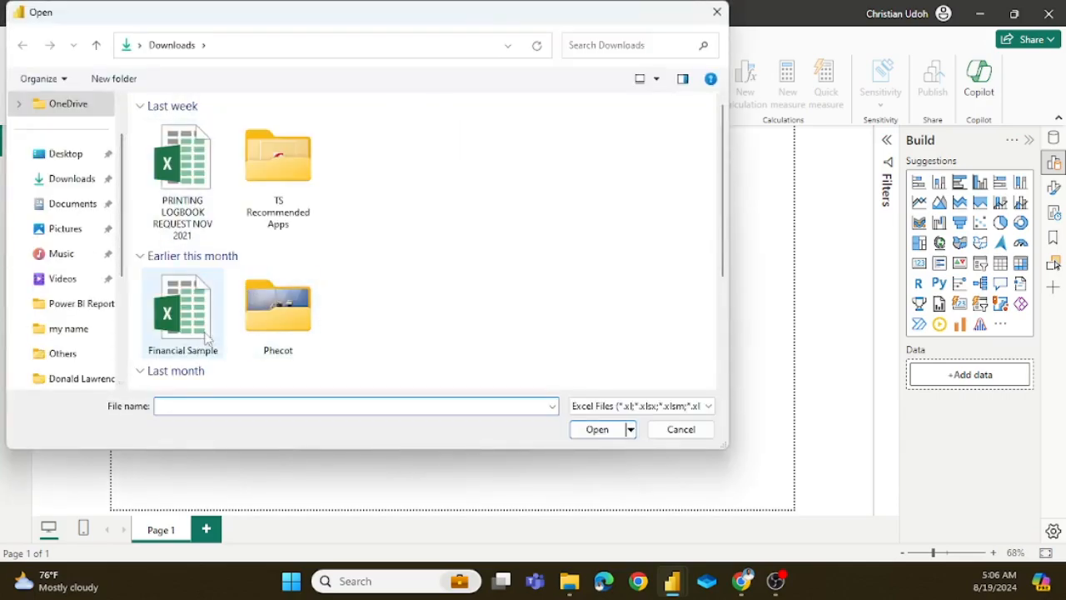
pyautogui.click(74, 153)
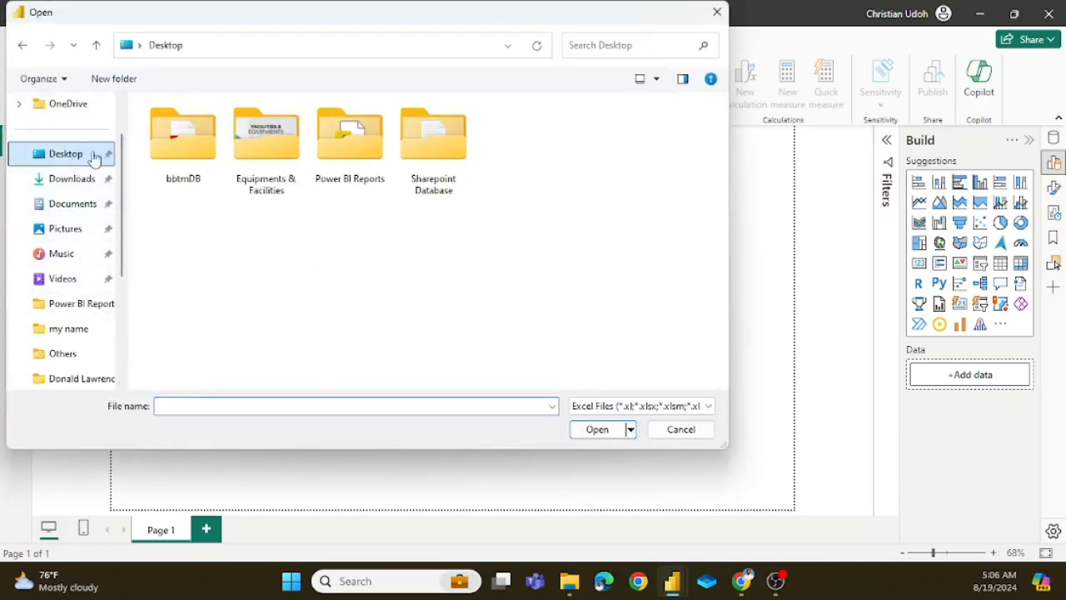
pyautogui.doubleClick(346, 142)
pyautogui.click(433, 148)
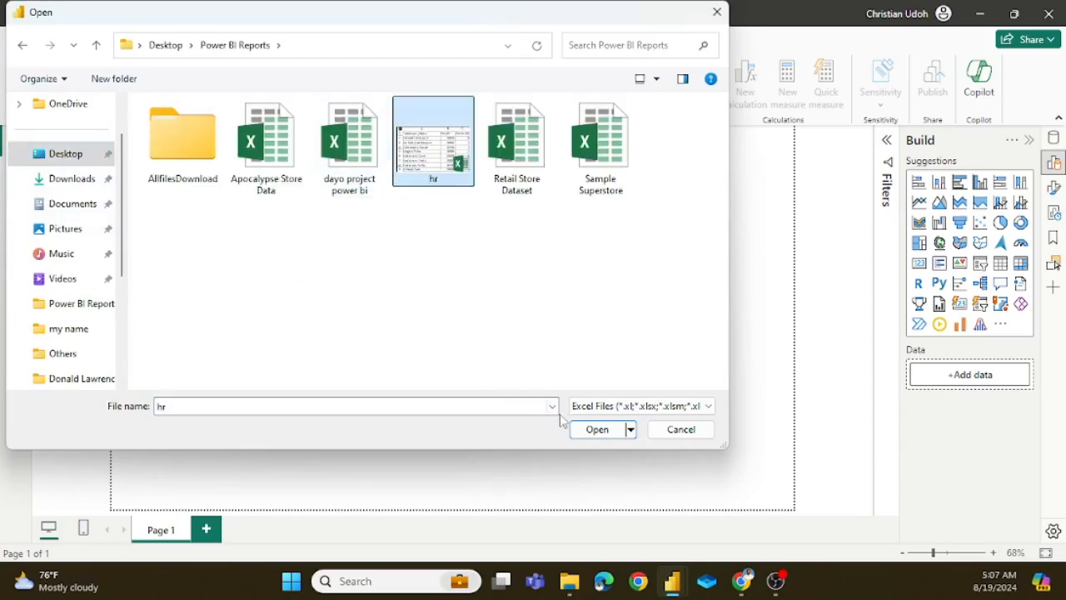
pyautogui.click(598, 429)
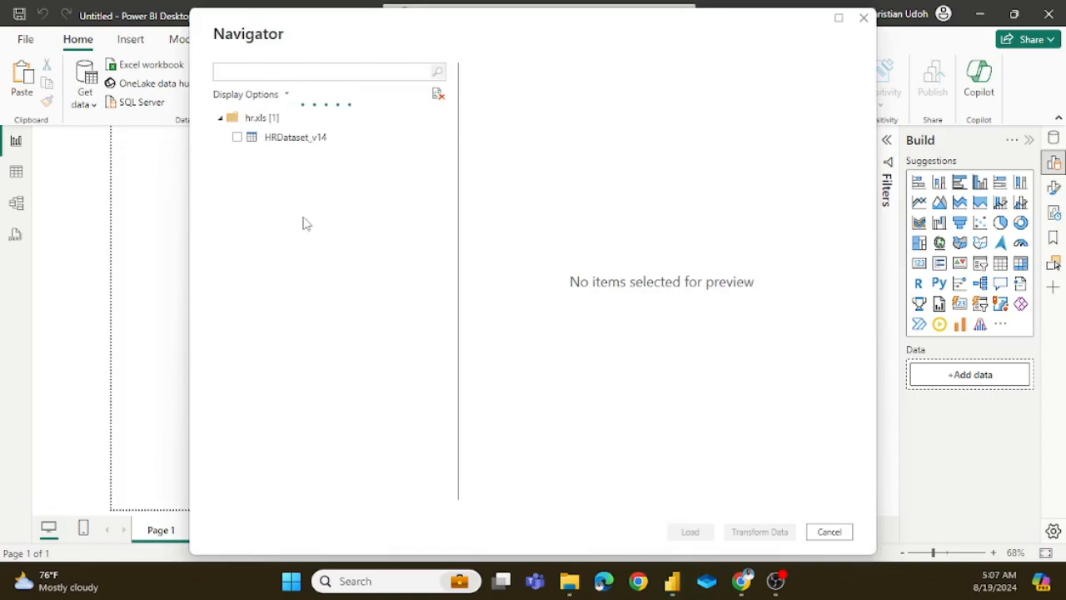
# Step: Open the HRDataset_v14 sheet for transformation in a maximized Power Query Editor and refresh its data preview
pyautogui.click(238, 138)
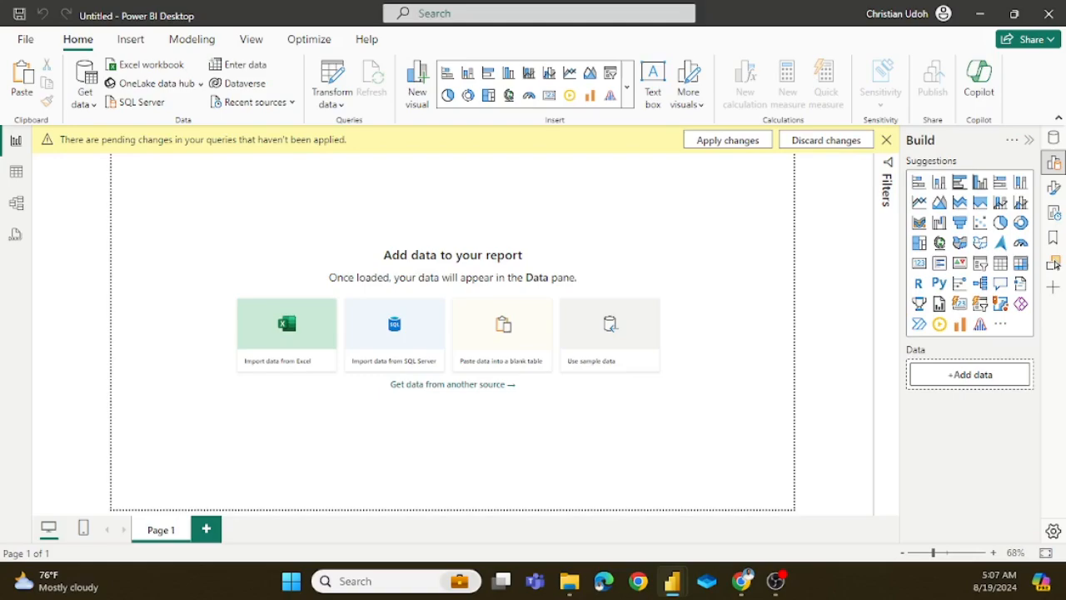
pyautogui.moveTo(0, 65); pyautogui.dragTo(537, 83)
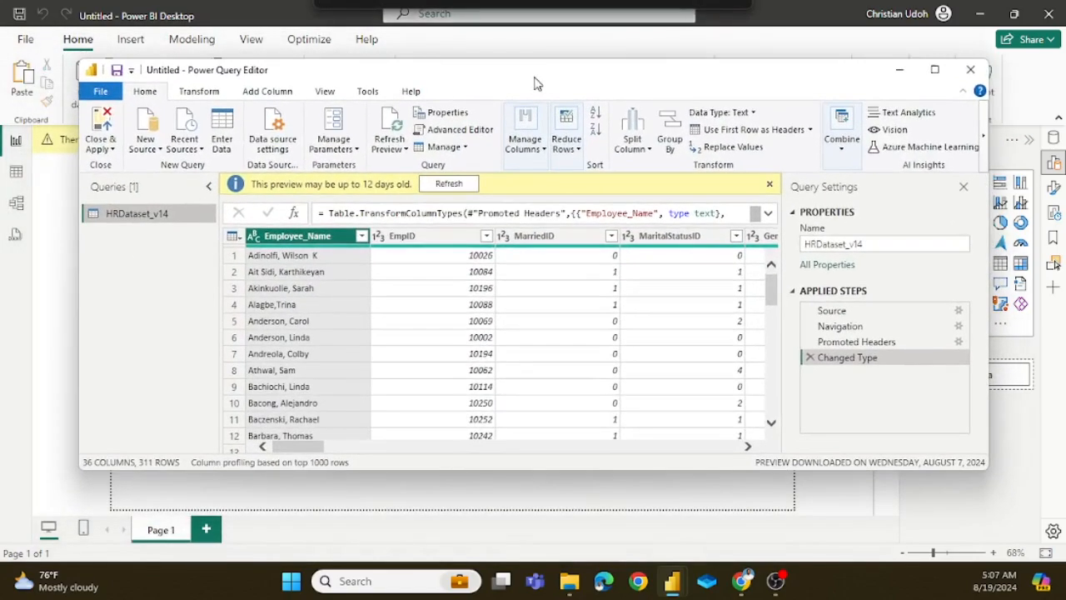
pyautogui.click(935, 72)
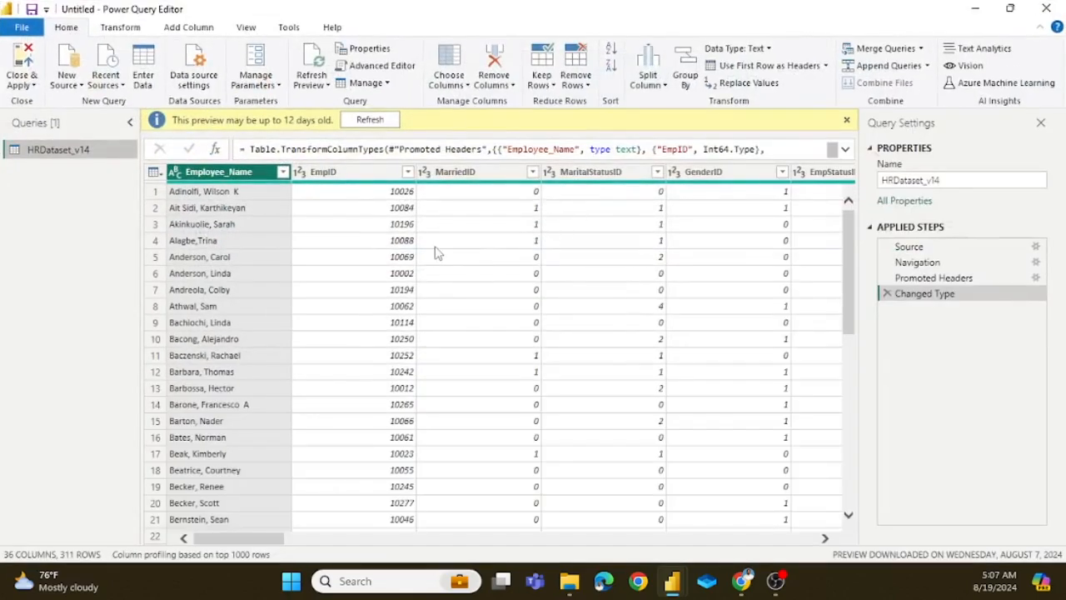
pyautogui.click(375, 121)
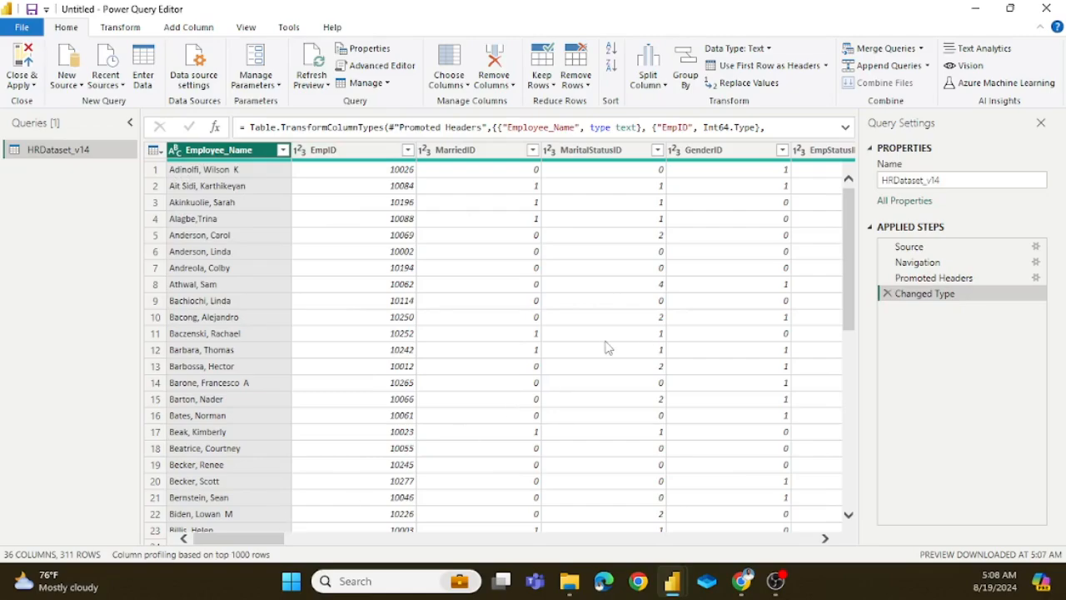
# Step: Look across the first columns of the HRDataset_v14 query and rename the query as HR
pyautogui.click(626, 318)
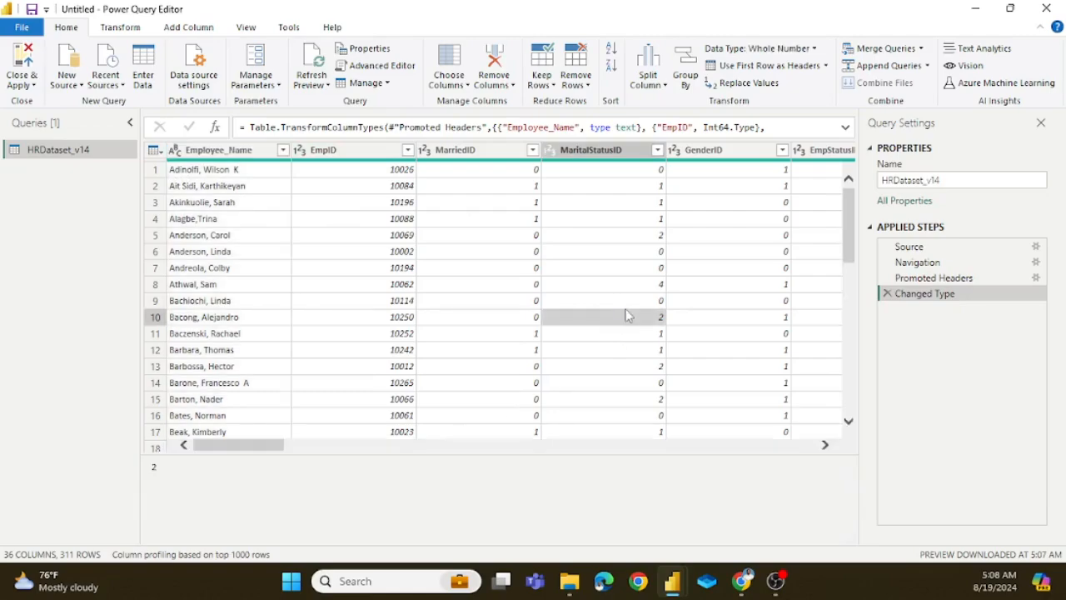
pyautogui.moveTo(219, 447); pyautogui.dragTo(281, 421)
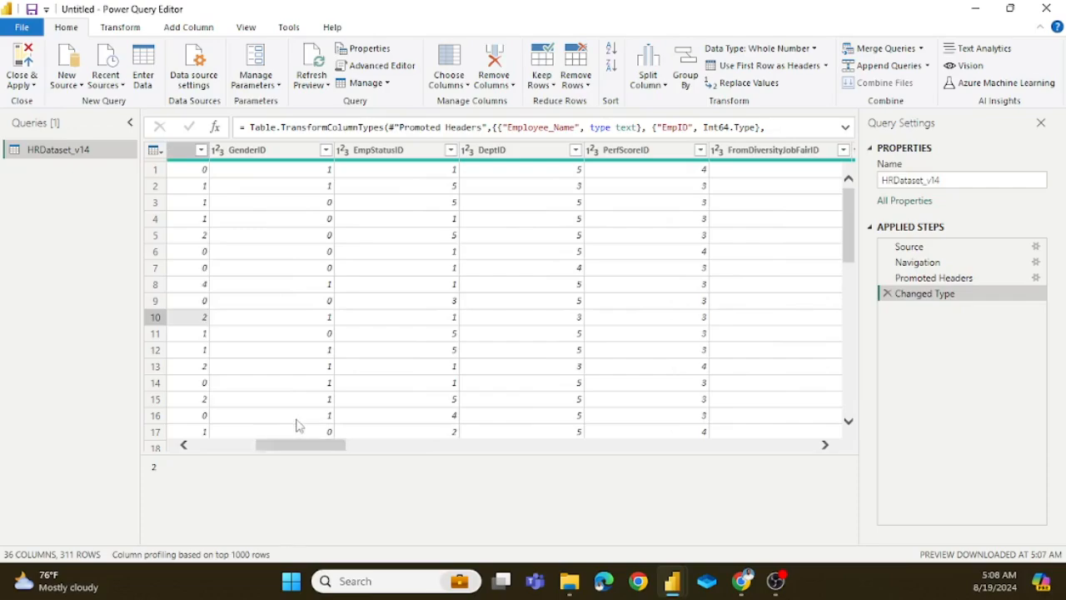
pyautogui.moveTo(325, 450); pyautogui.dragTo(239, 440)
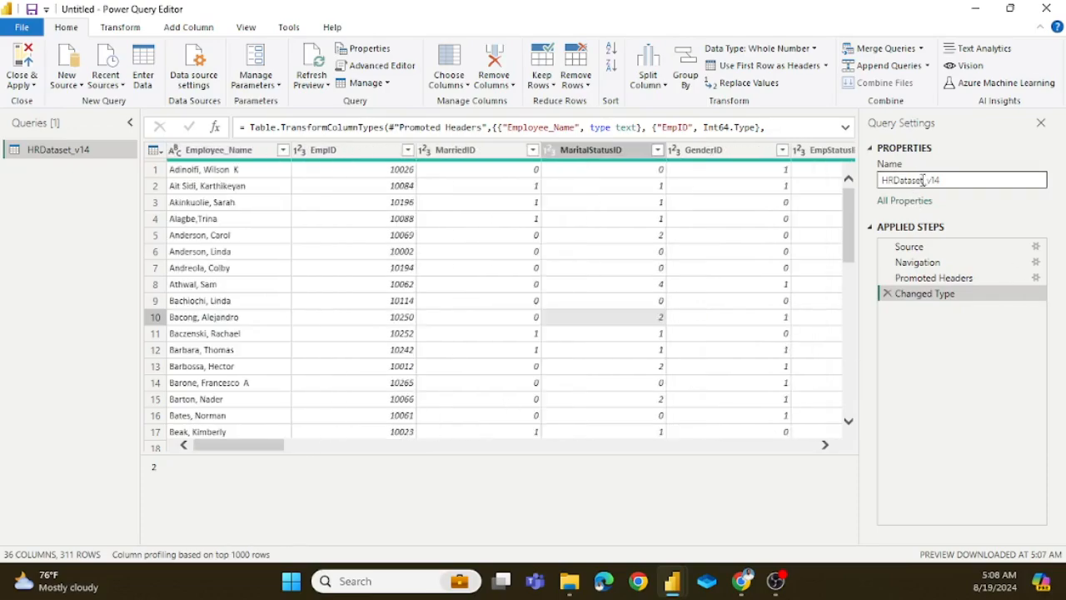
pyautogui.click(958, 178)
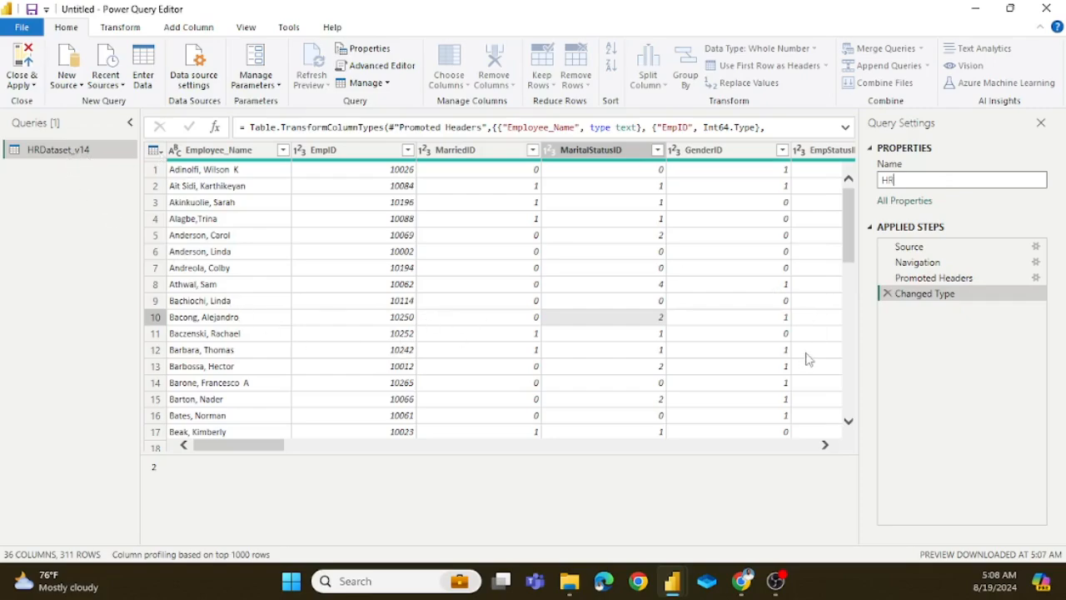
pyautogui.press('Return')
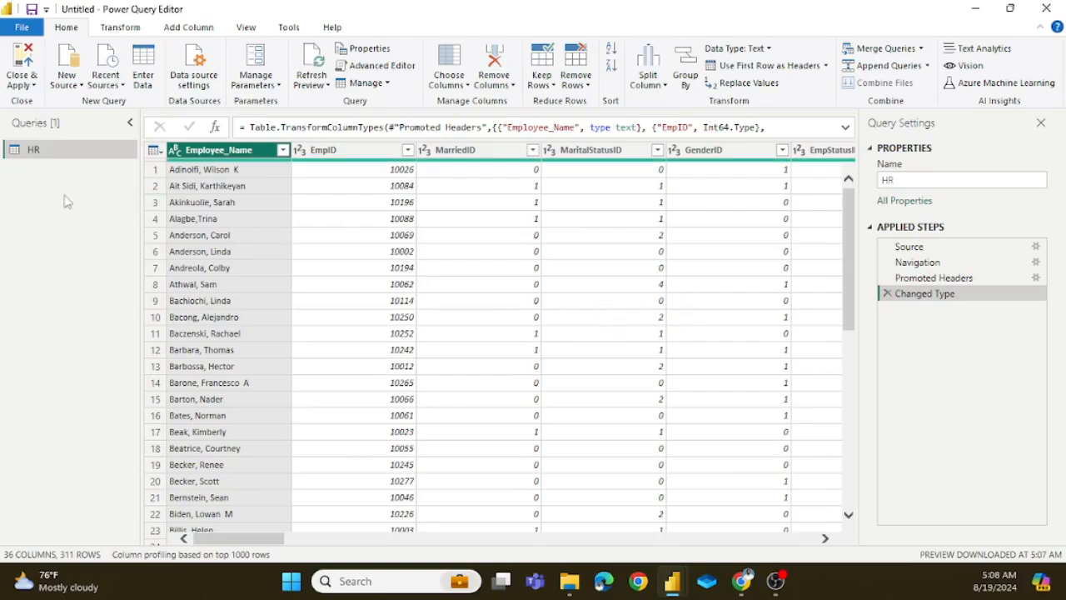
# Step: Apply the query changes, close Power Query Editor, and display the HR table's rows in Table view
pyautogui.click(31, 86)
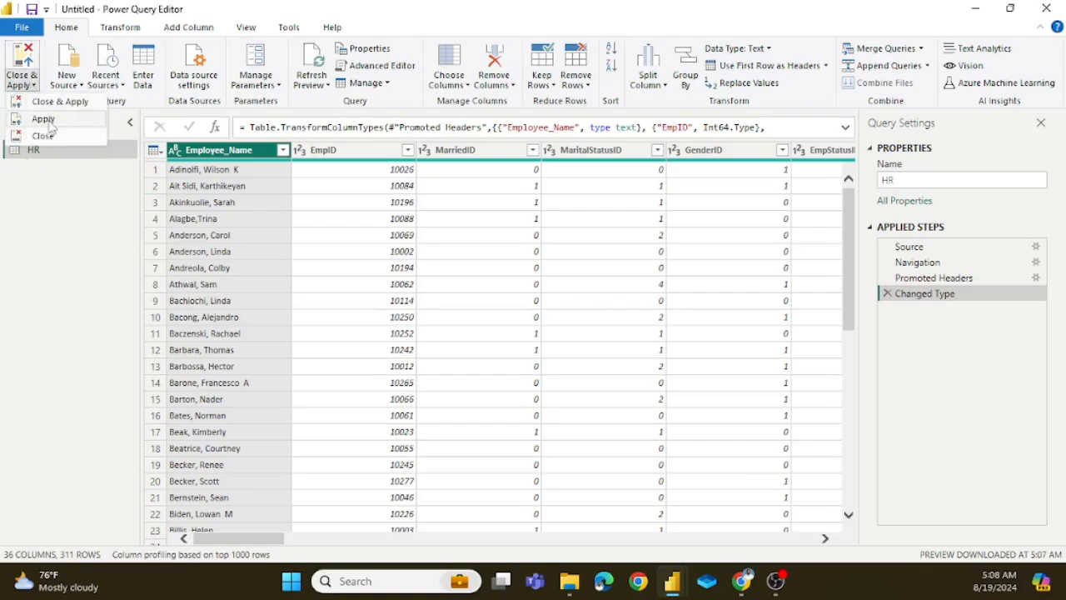
pyautogui.click(68, 180)
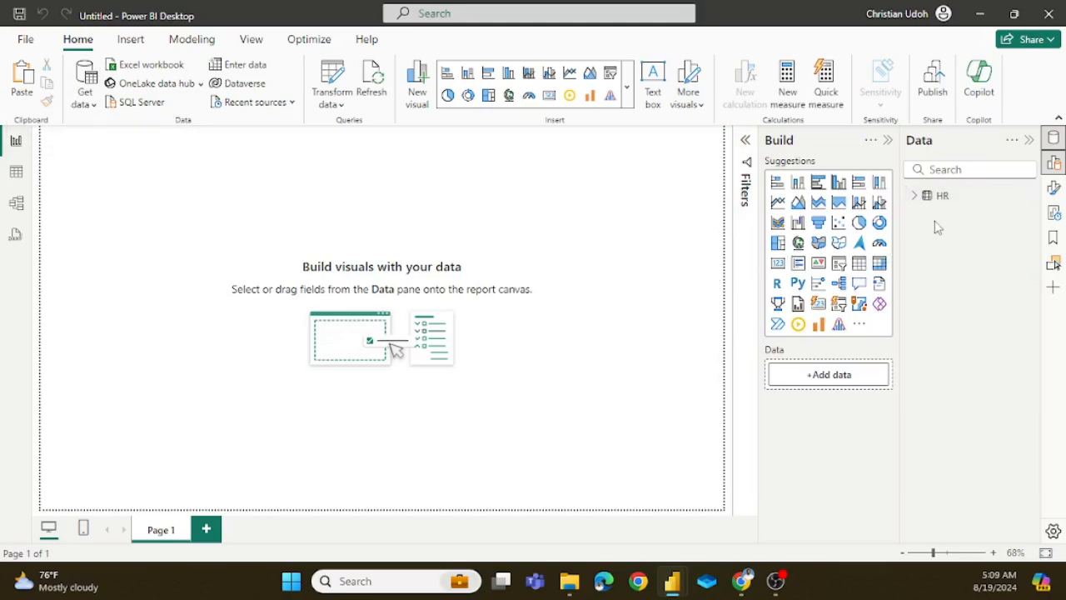
pyautogui.click(16, 175)
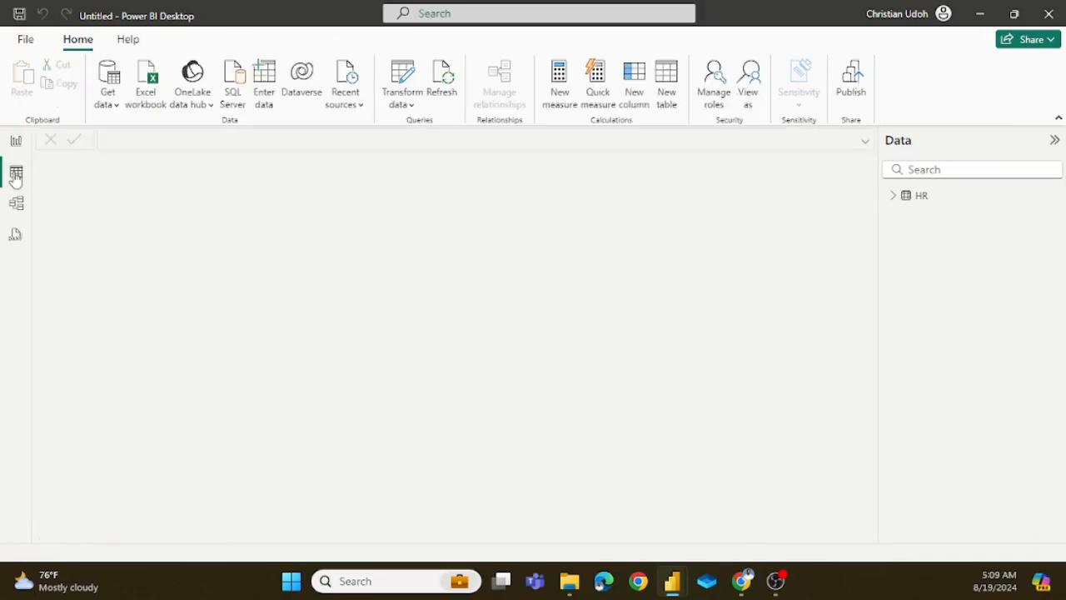
pyautogui.click(942, 203)
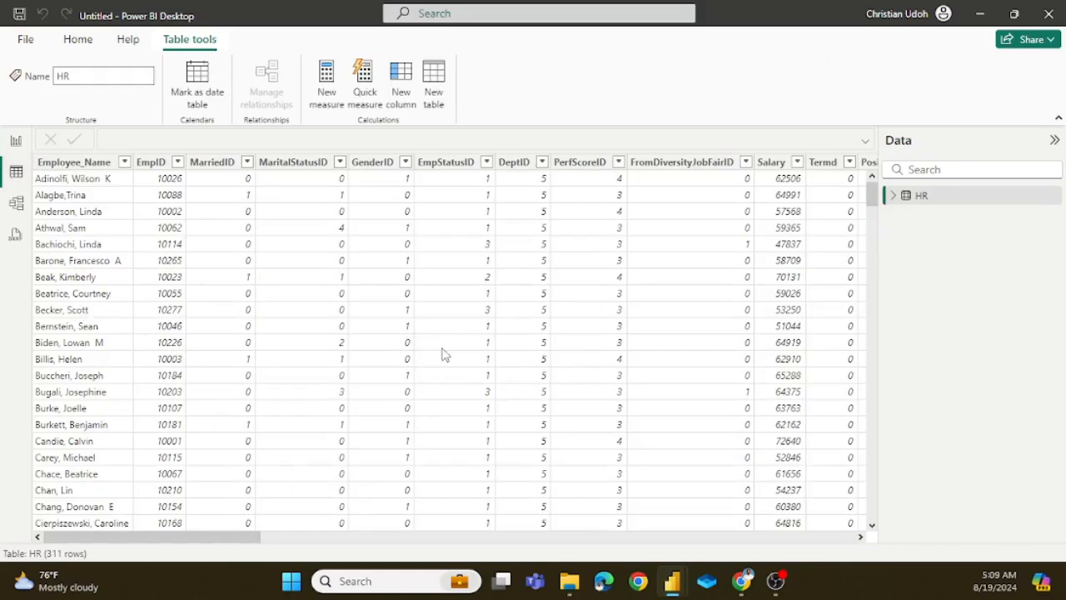
# Step: Examine all columns of the HR table, from Employee_Name through to Absences
pyautogui.hscroll(5, 474, 337)
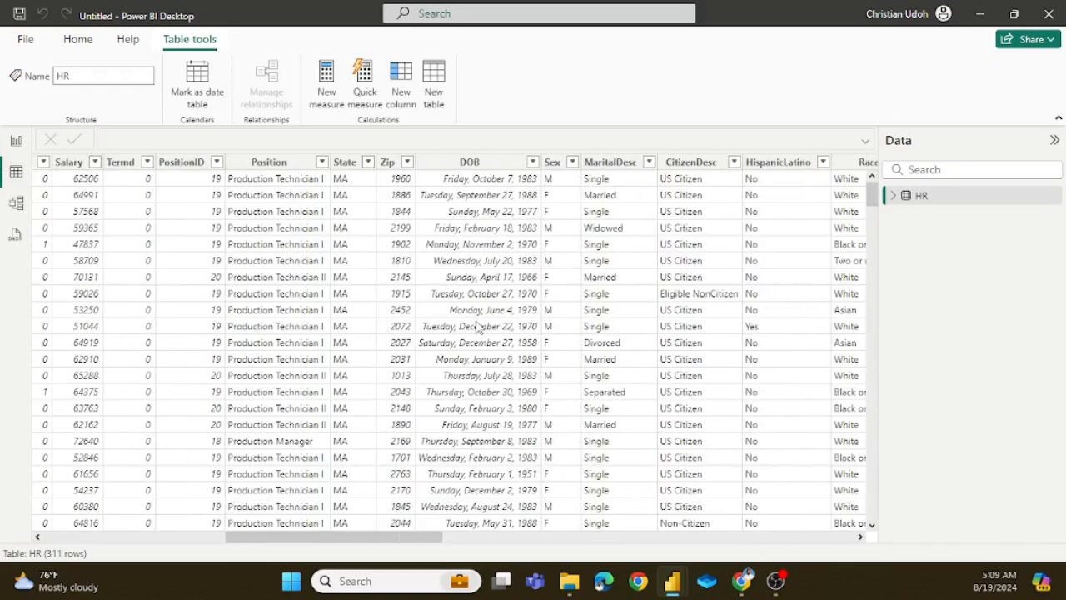
pyautogui.hscroll(5, 485, 315)
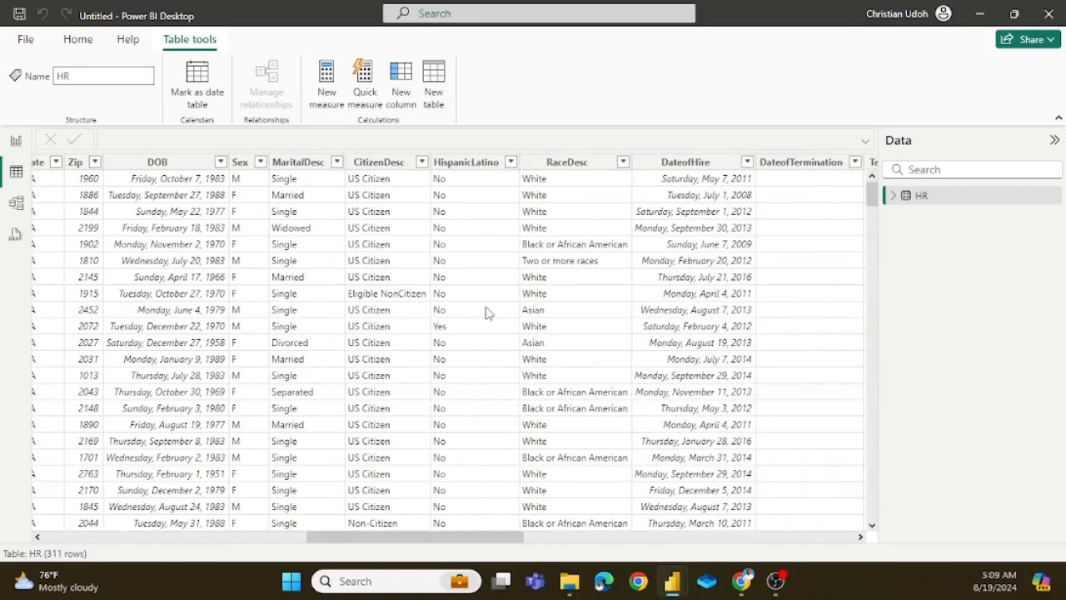
pyautogui.hscroll(5, 488, 312)
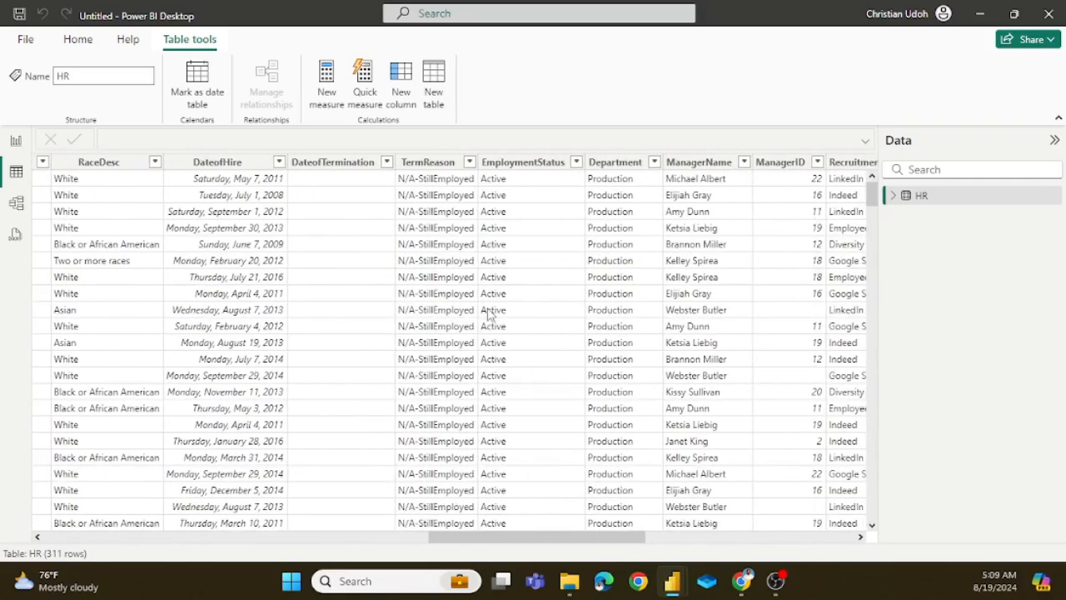
pyautogui.hscroll(3, 489, 313)
pyautogui.hscroll(3, 490, 315)
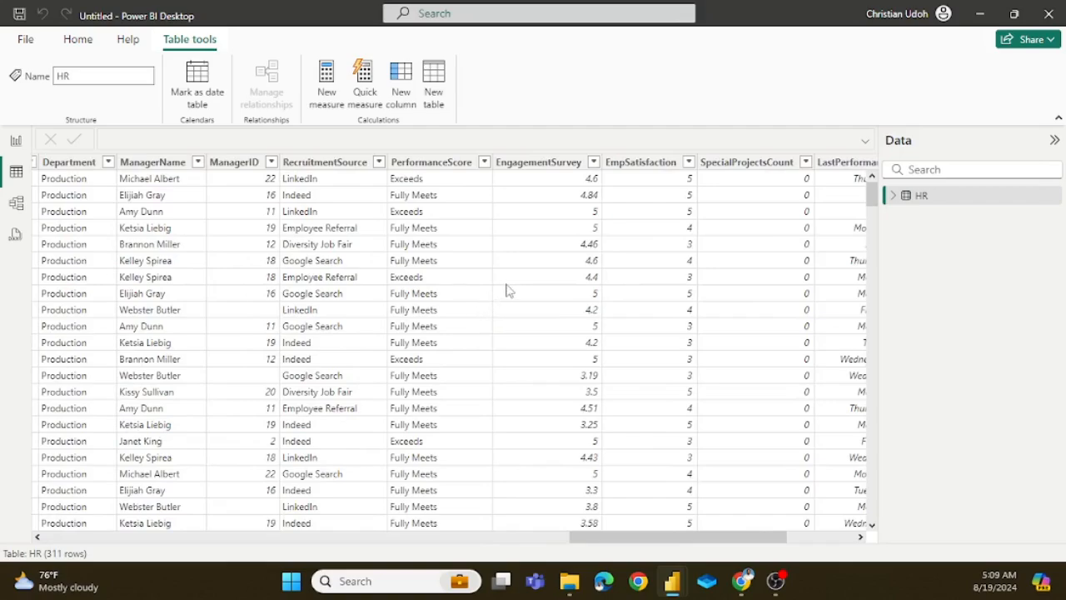
pyautogui.hscroll(3, 516, 292)
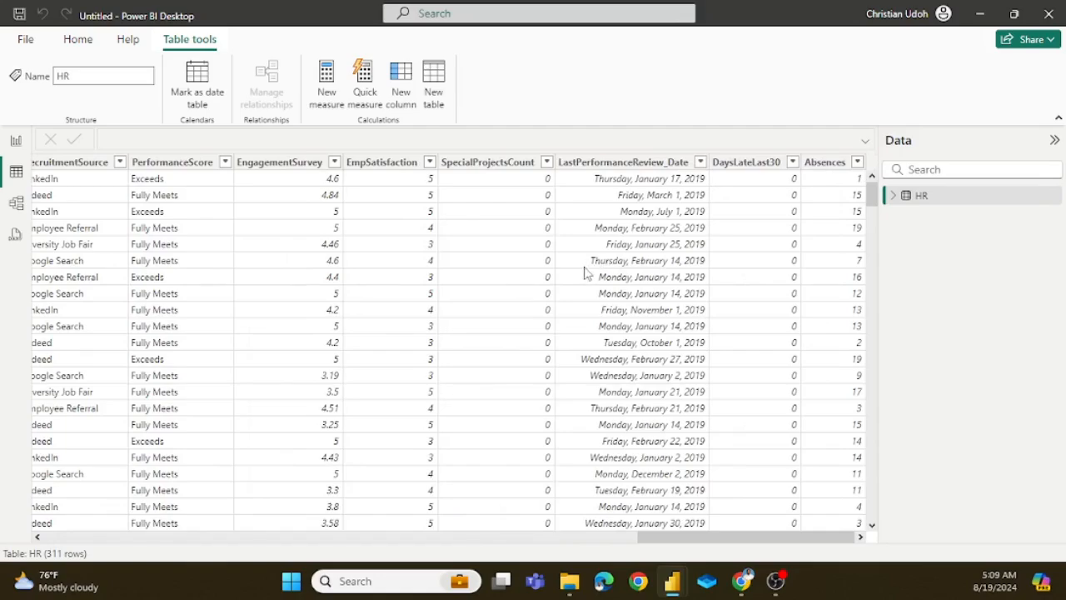
pyautogui.hscroll(-3, 588, 276)
pyautogui.hscroll(-10, 588, 277)
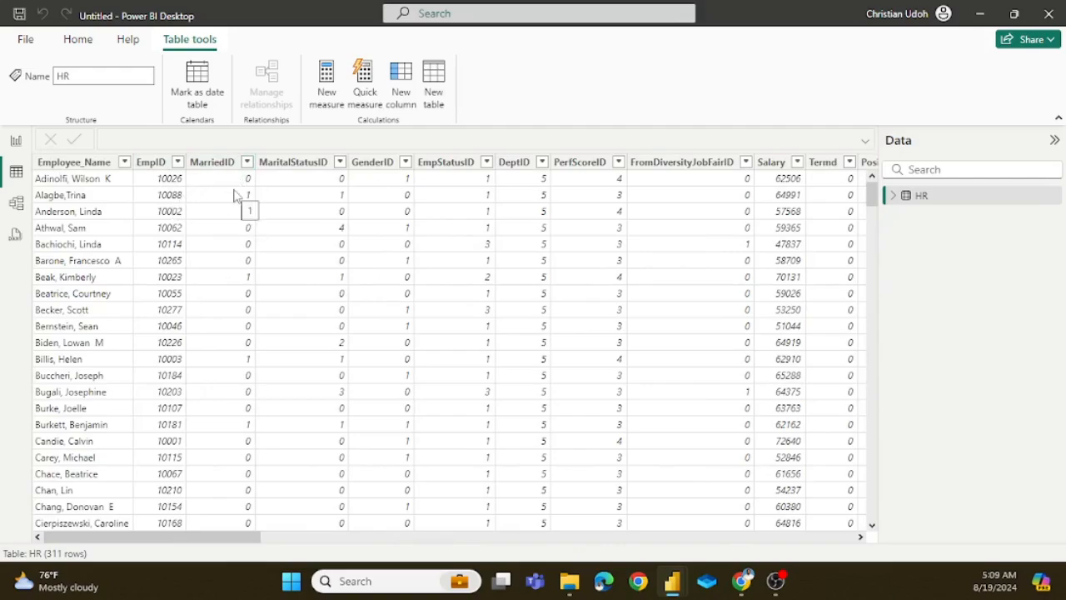
# Step: Check the distinct values of the MarriedID column without filtering, and review the columns from MaritalStatusID to DateofHire
pyautogui.click(248, 163)
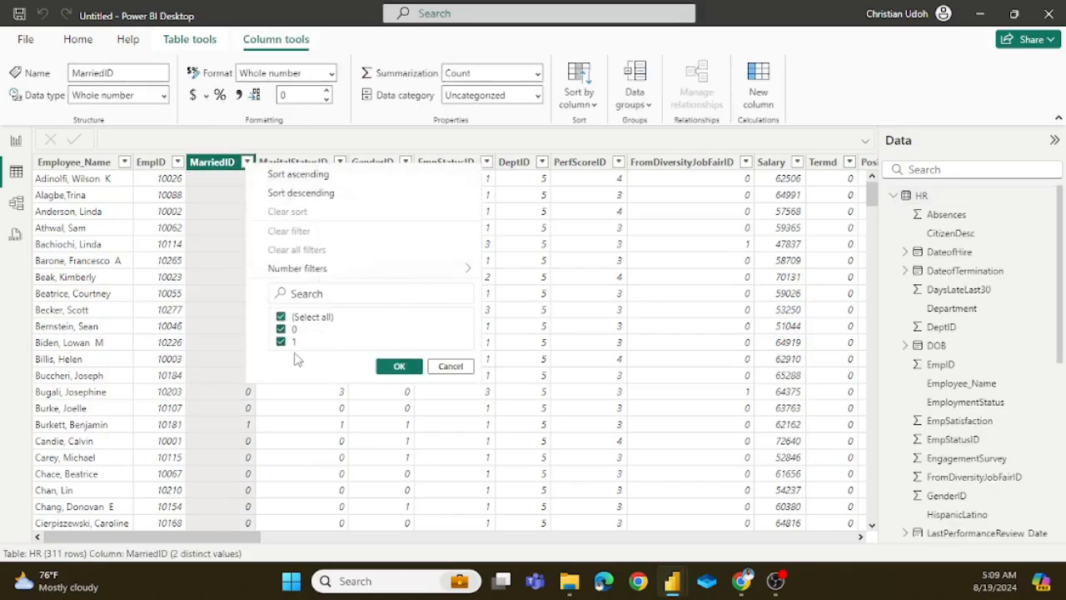
pyautogui.click(449, 367)
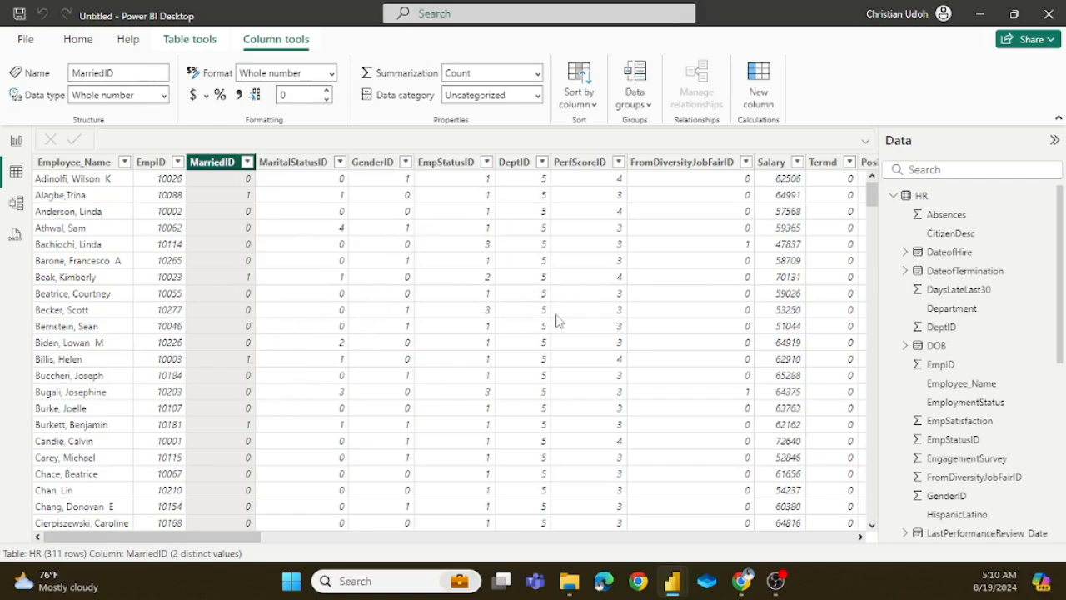
pyautogui.hscroll(3, 564, 297)
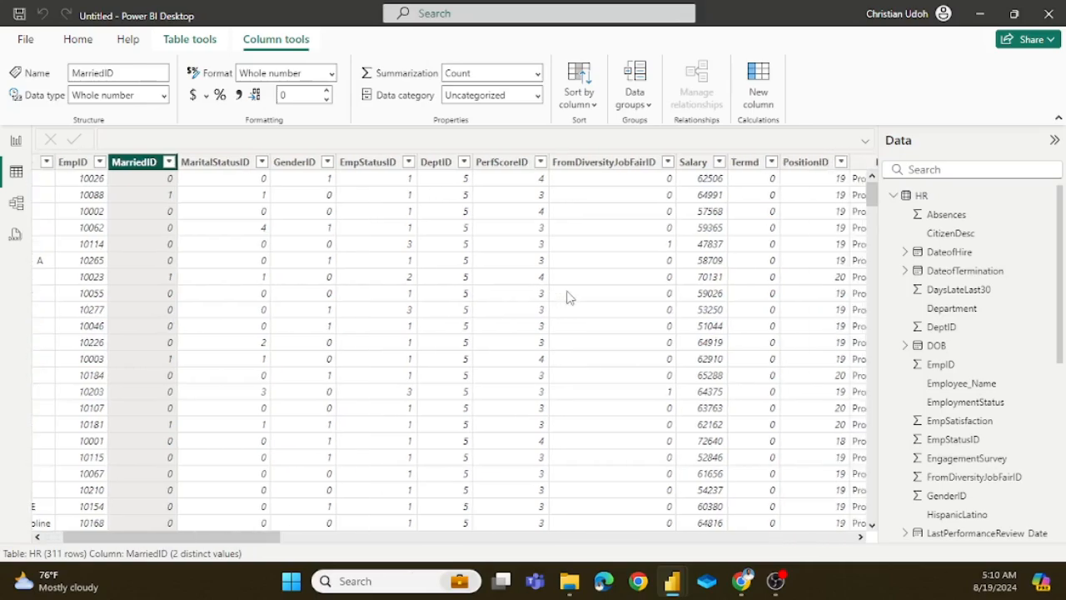
pyautogui.hscroll(3, 572, 276)
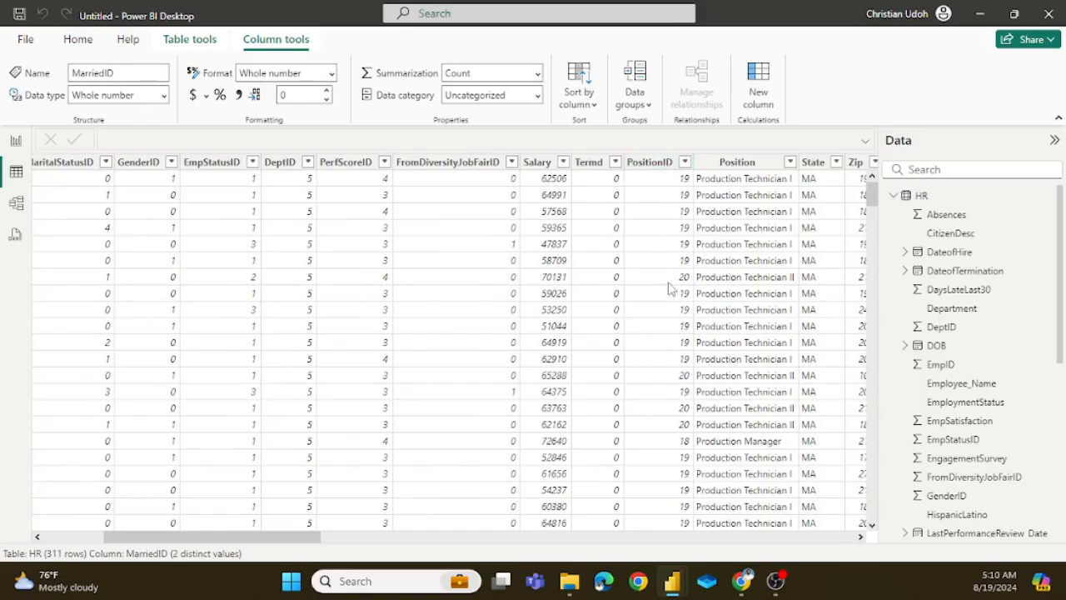
pyautogui.hscroll(8, 670, 287)
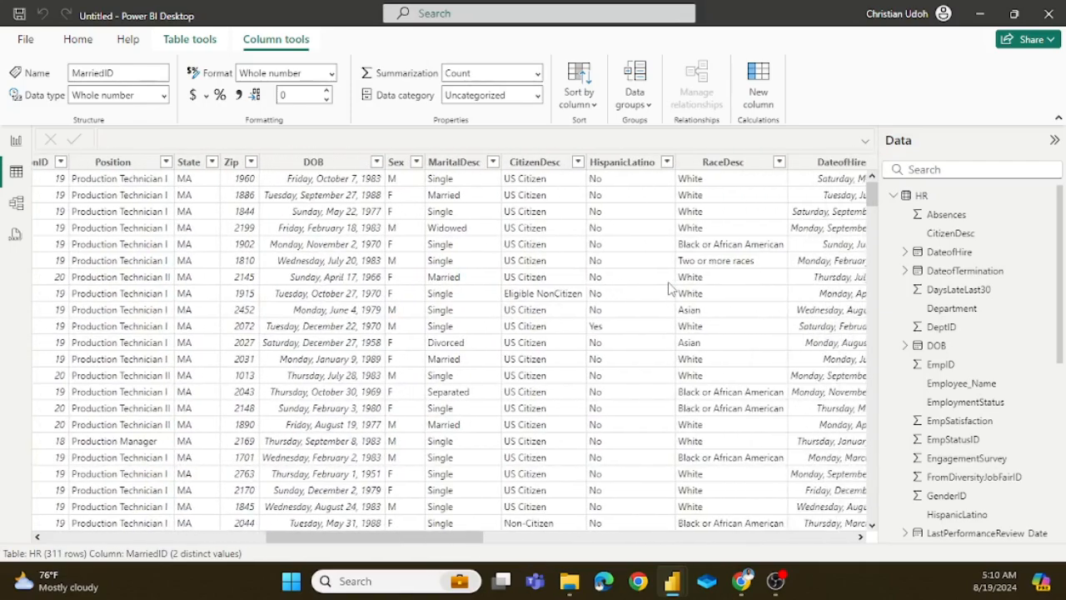
pyautogui.hscroll(2, 670, 287)
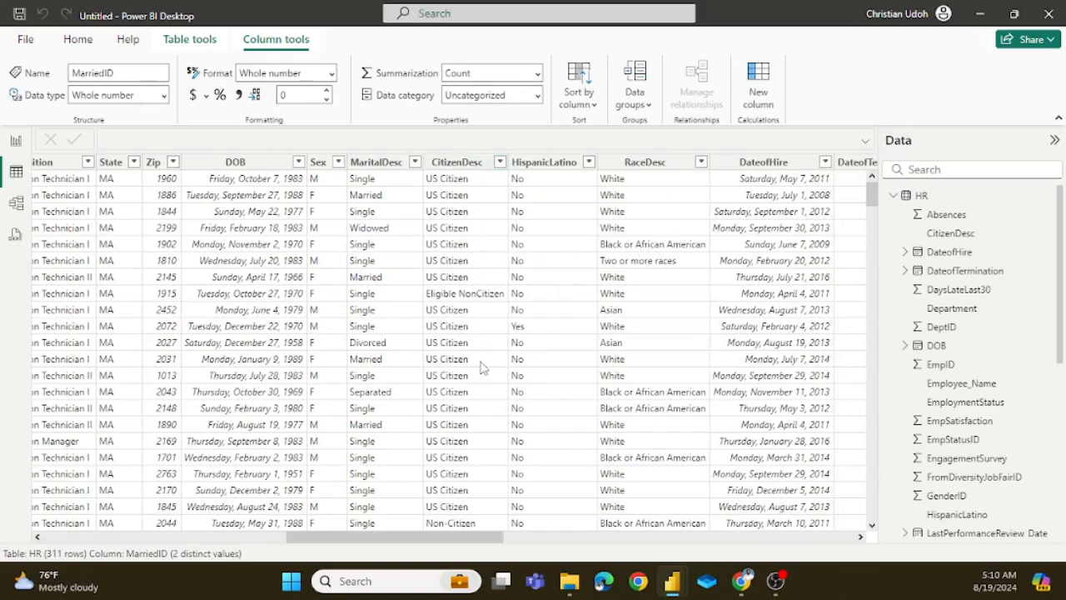
# Step: Examine the remaining columns of the HR table, from DateofHire through to Absences
pyautogui.hscroll(1, 783, 223)
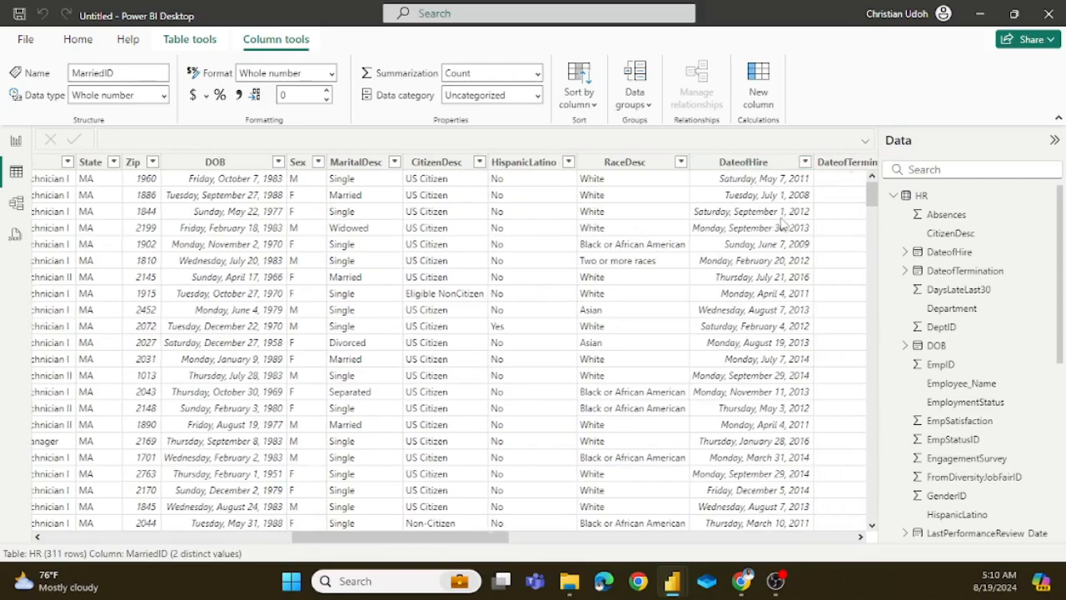
pyautogui.hscroll(3, 783, 224)
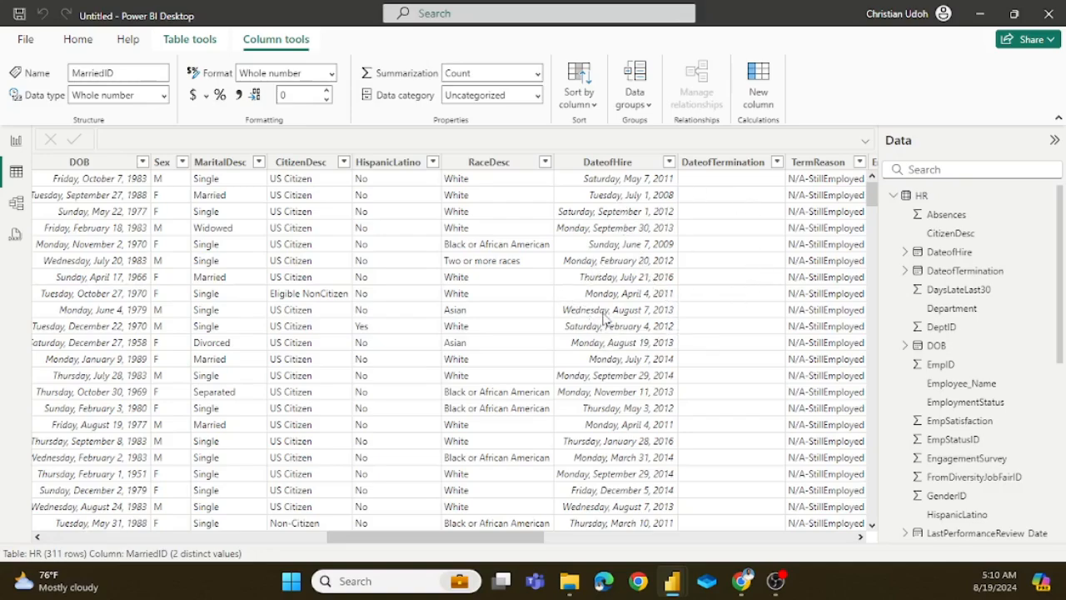
pyautogui.hscroll(5, 752, 280)
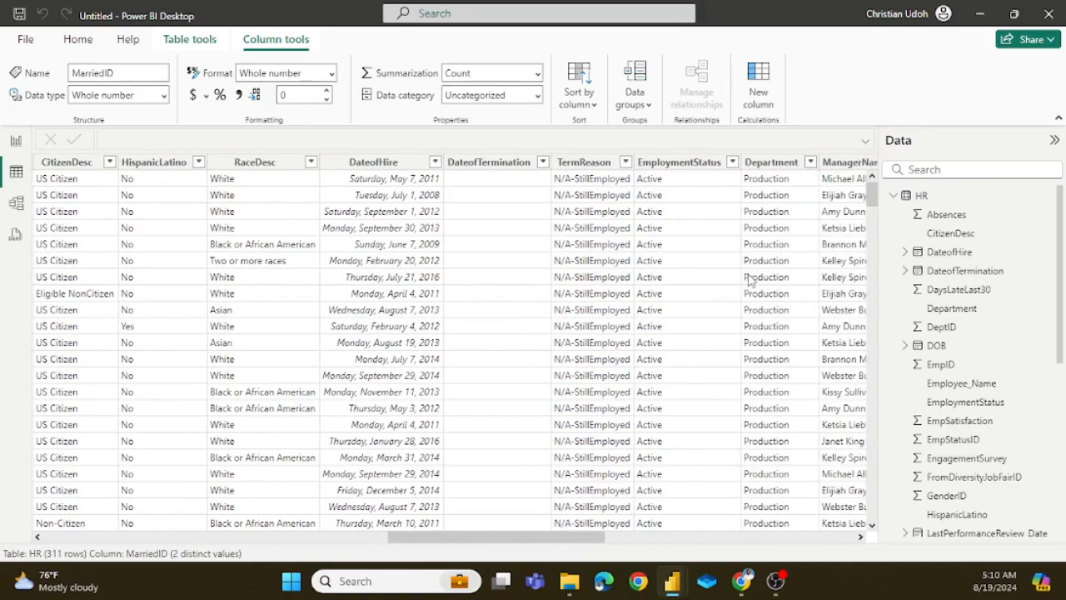
pyautogui.hscroll(2, 750, 280)
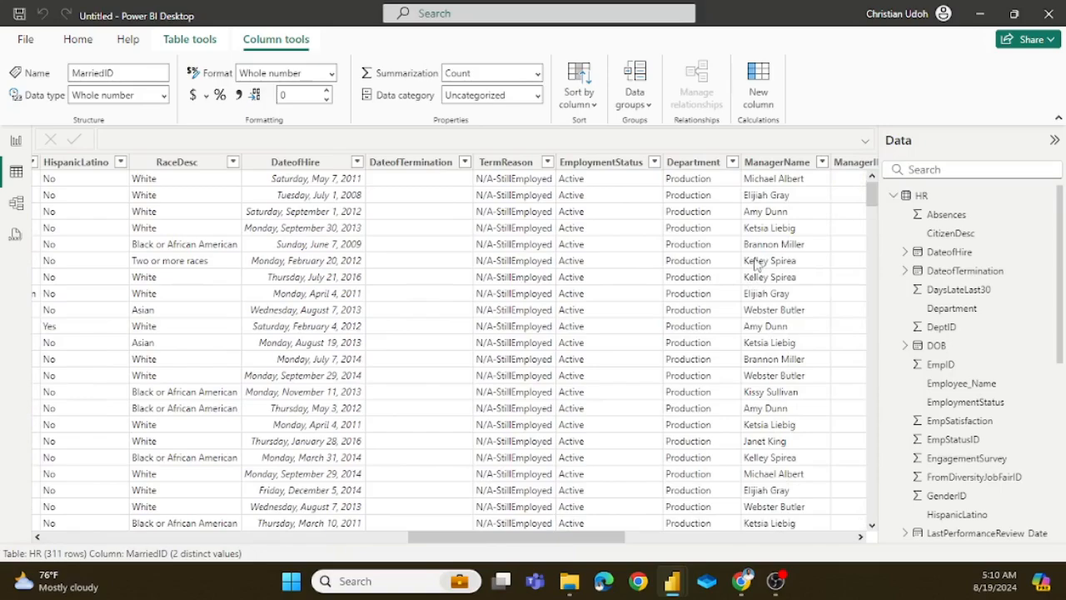
pyautogui.hscroll(4, 757, 265)
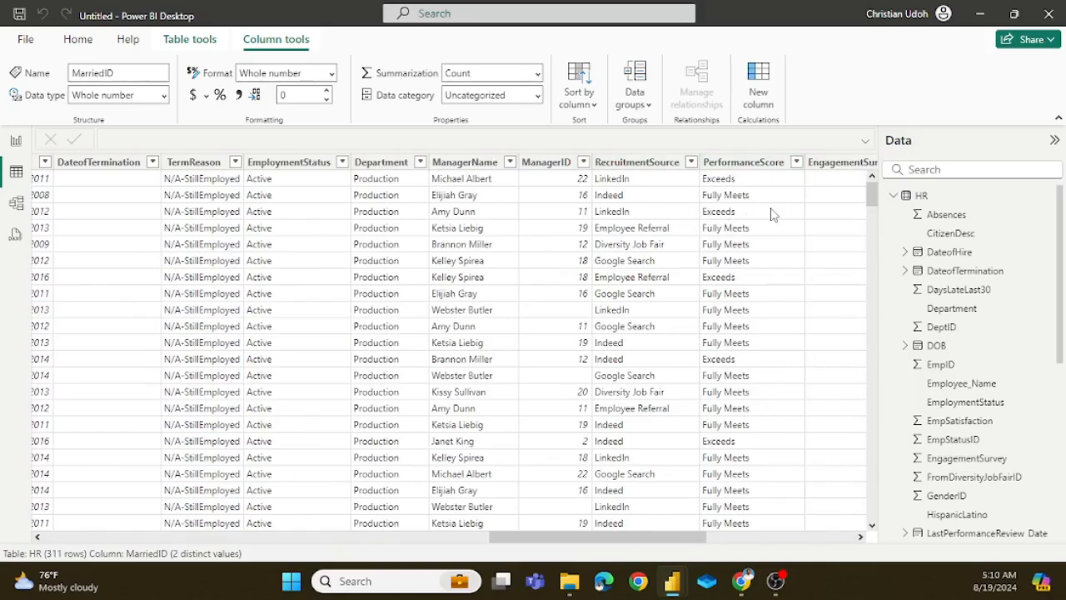
pyautogui.hscroll(1, 766, 226)
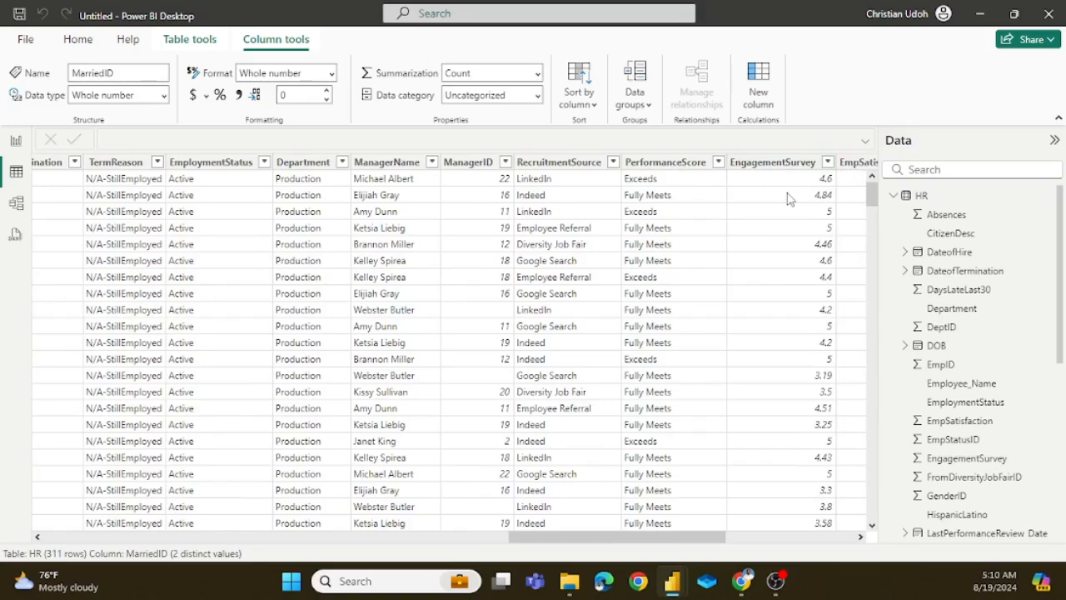
pyautogui.hscroll(2, 790, 198)
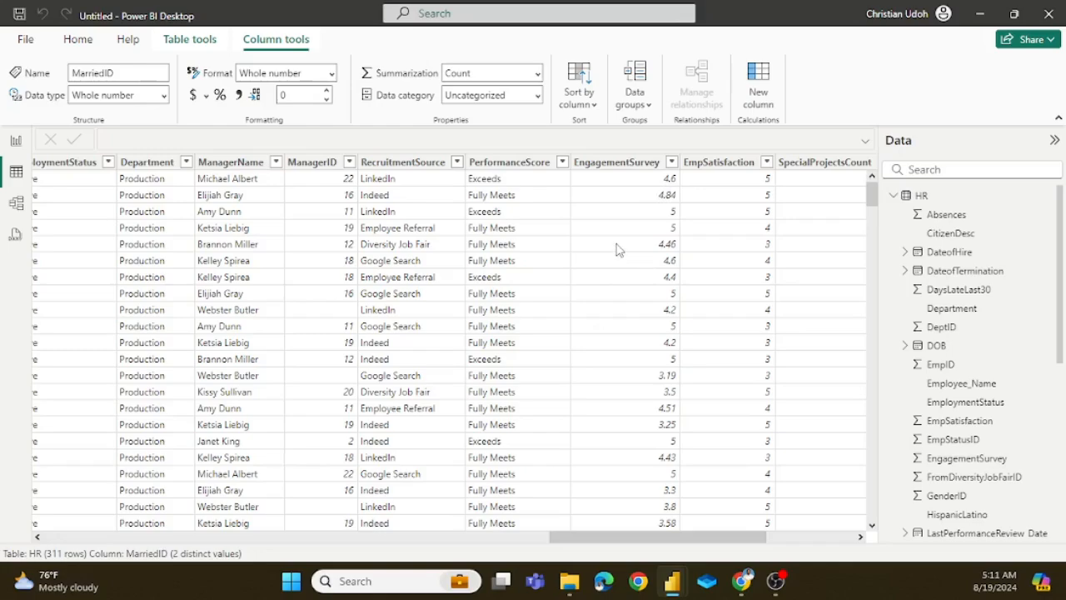
pyautogui.hscroll(2, 696, 223)
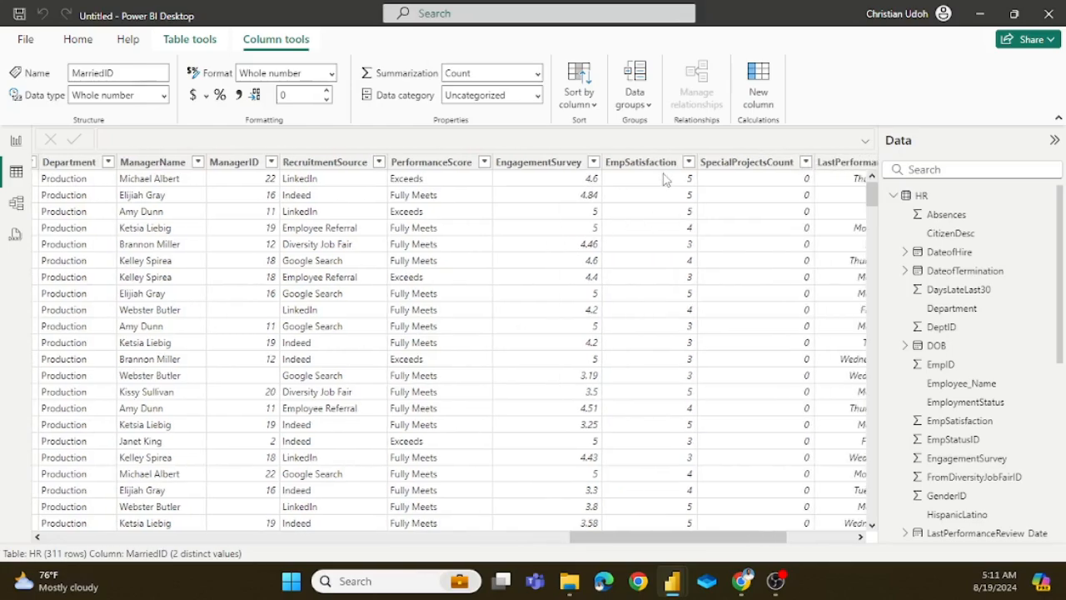
pyautogui.hscroll(4, 660, 248)
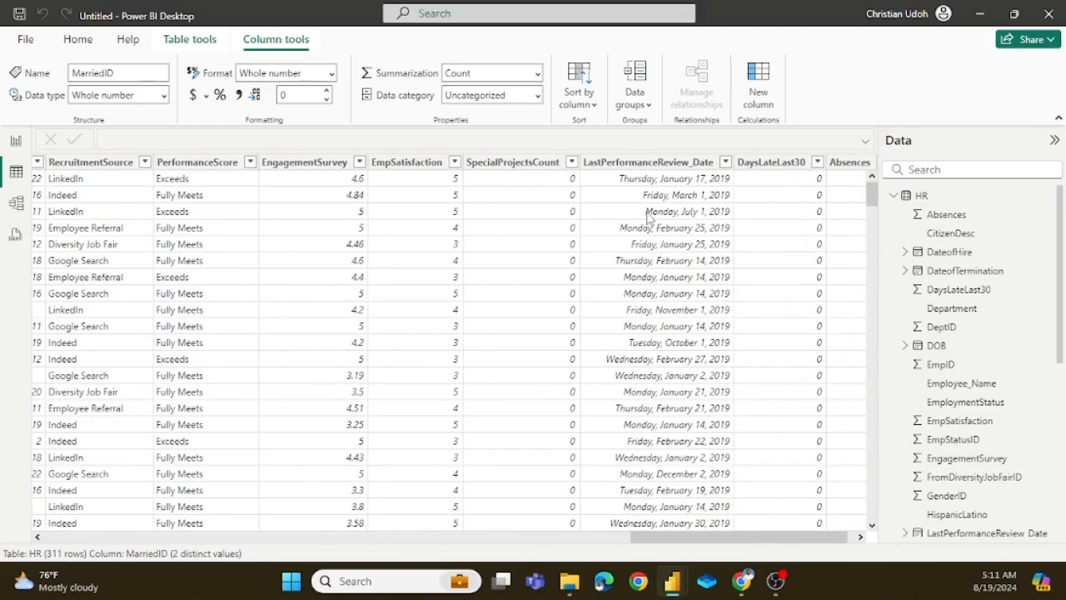
pyautogui.hscroll(1, 663, 221)
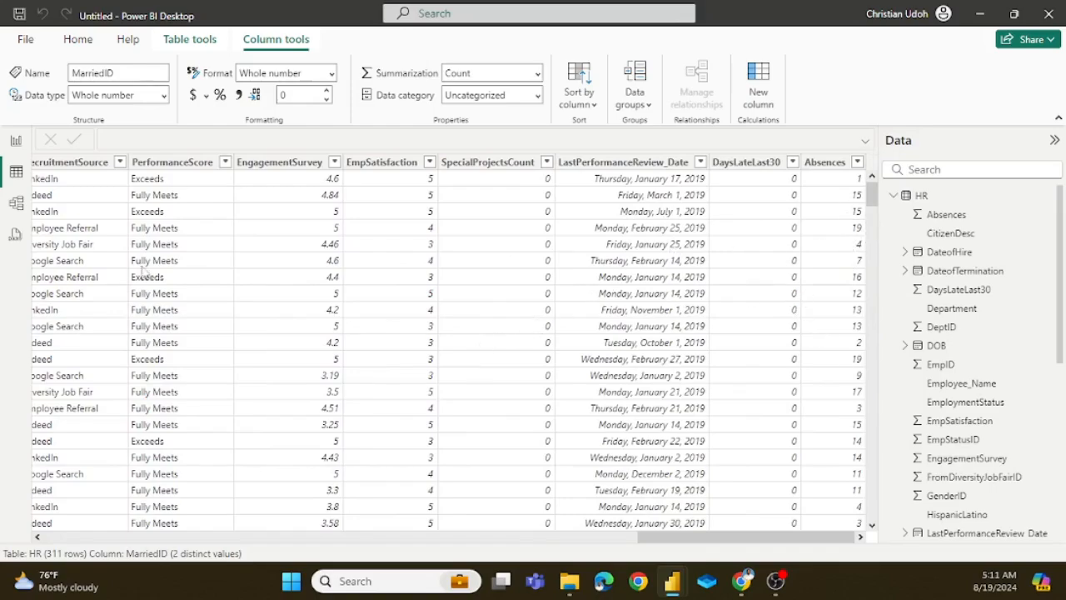
# Step: Switch to Report view and look through the HR table's field list, leaving it collapsed
pyautogui.click(16, 140)
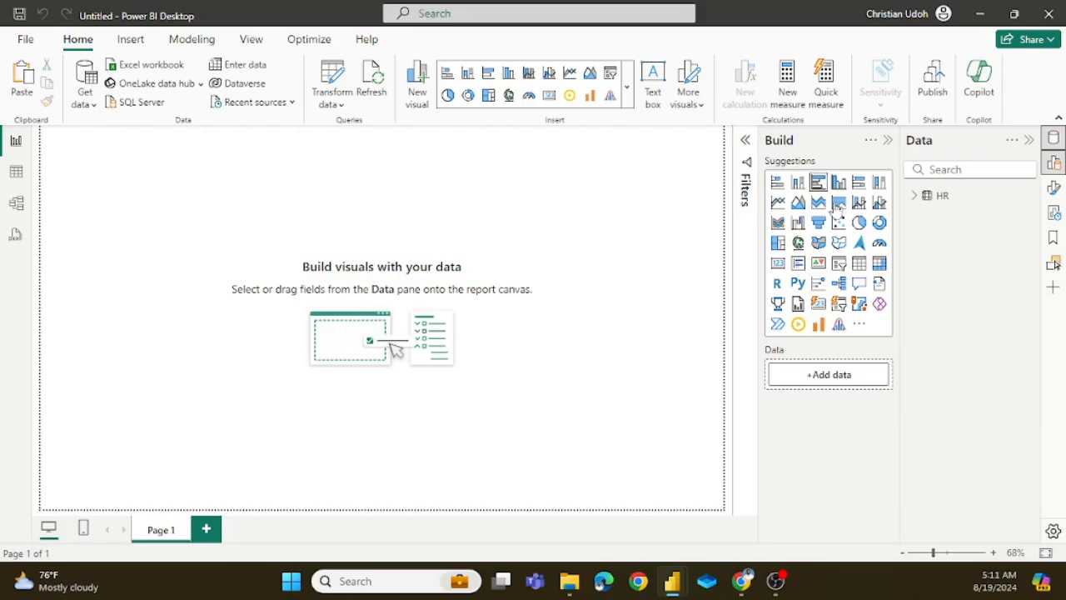
pyautogui.click(915, 198)
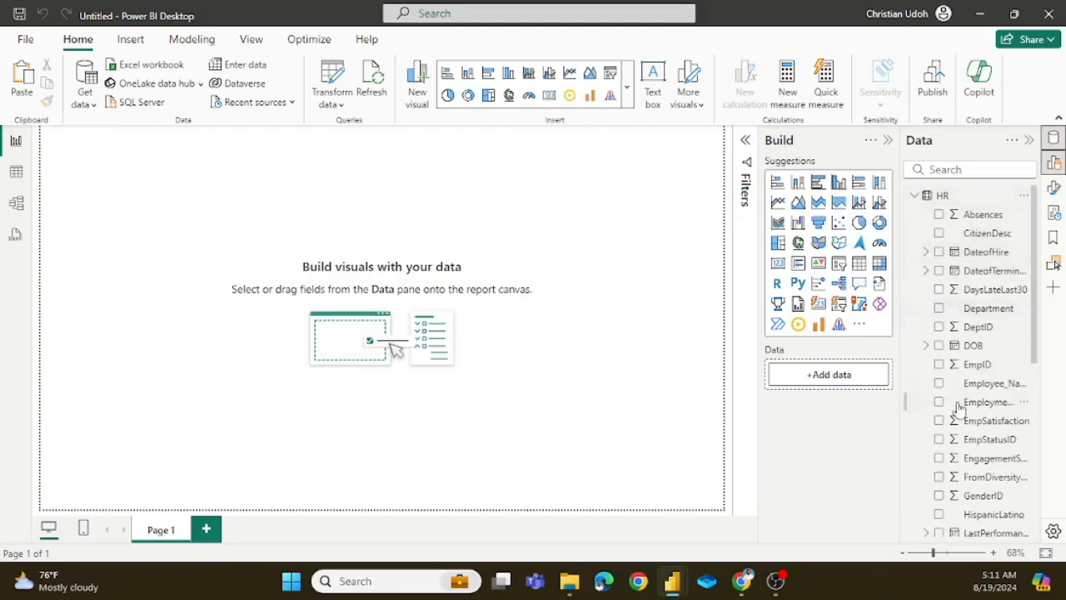
pyautogui.scroll(-5, 956, 381)
pyautogui.scroll(5, 956, 382)
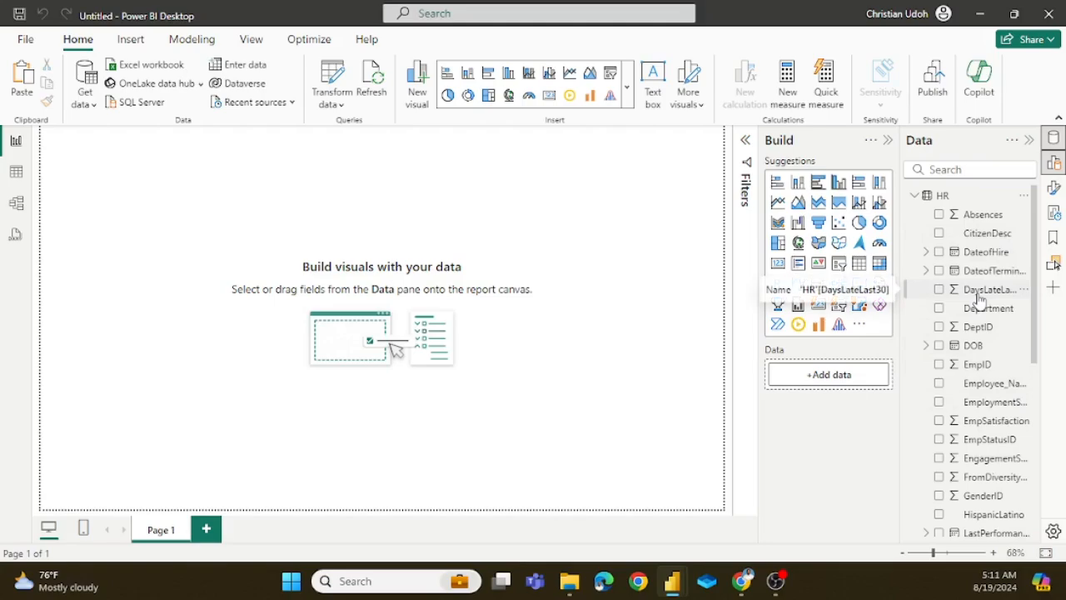
pyautogui.click(914, 197)
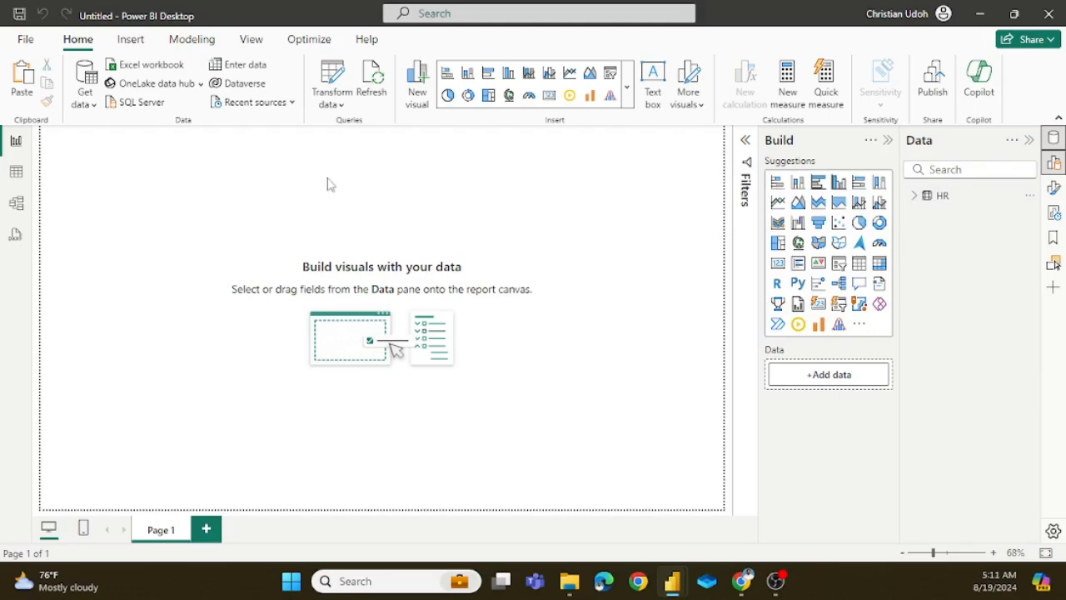
# Step: Create and load an empty table named All Measures with a single column named Measures, and expand it in the field list
pyautogui.click(249, 70)
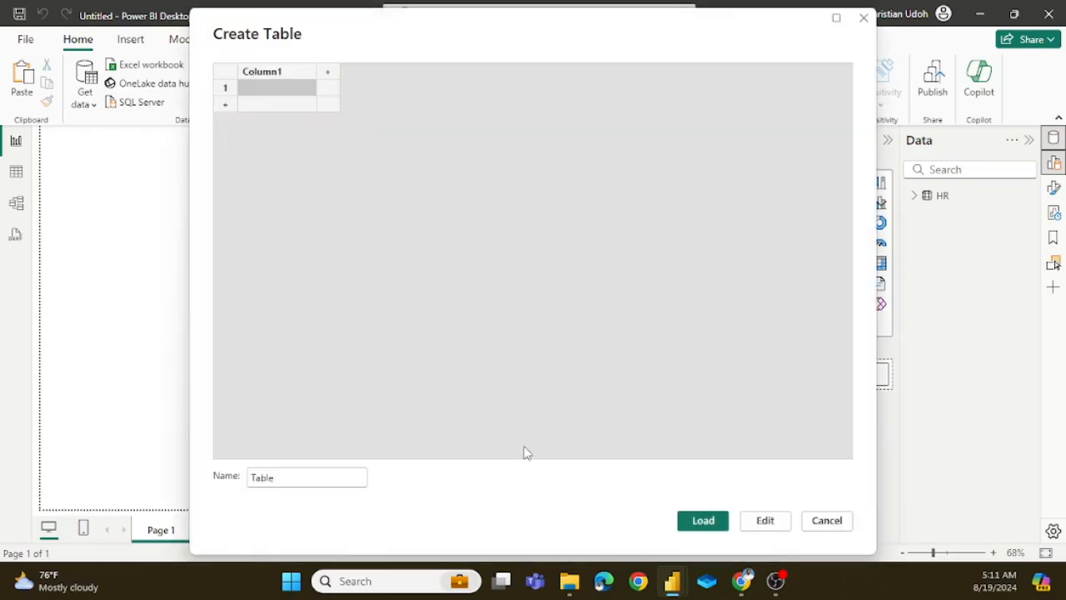
pyautogui.click(295, 477)
pyautogui.press('BackSpace')
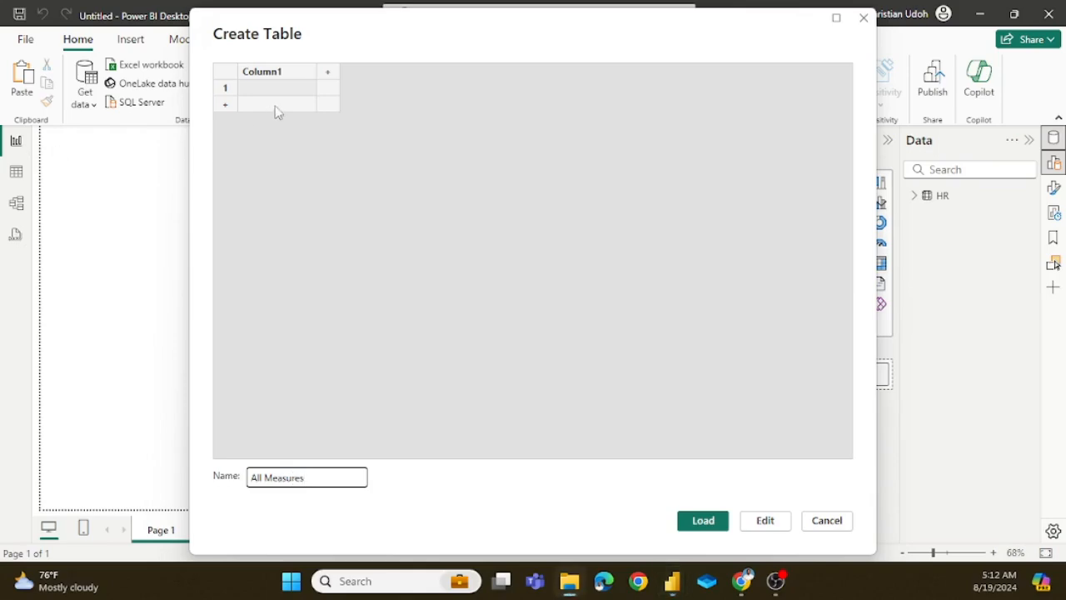
pyautogui.doubleClick(282, 76)
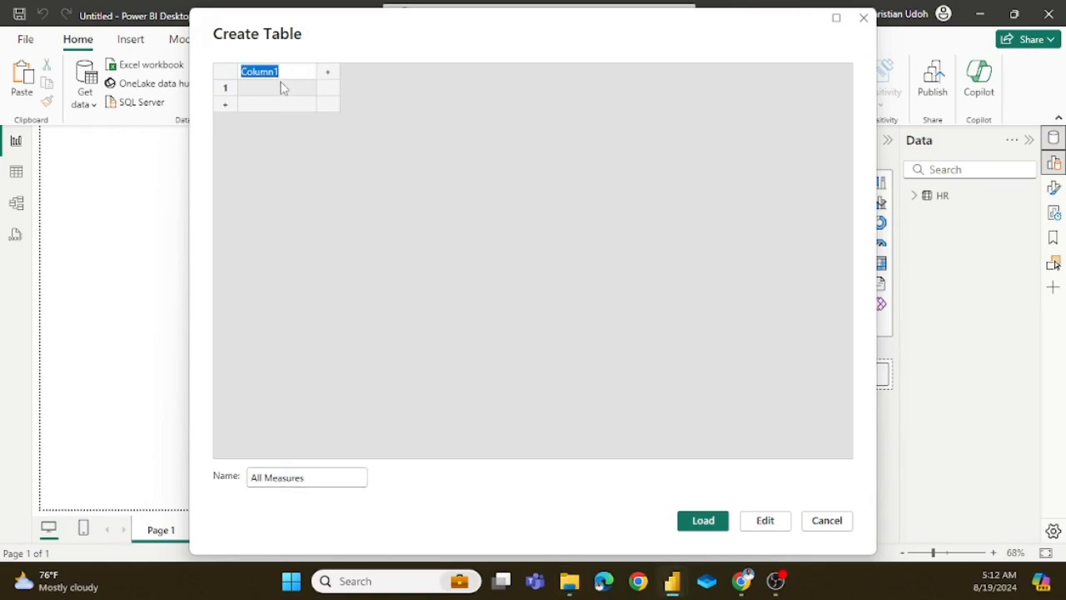
pyautogui.press('BackSpace')
pyautogui.click(708, 521)
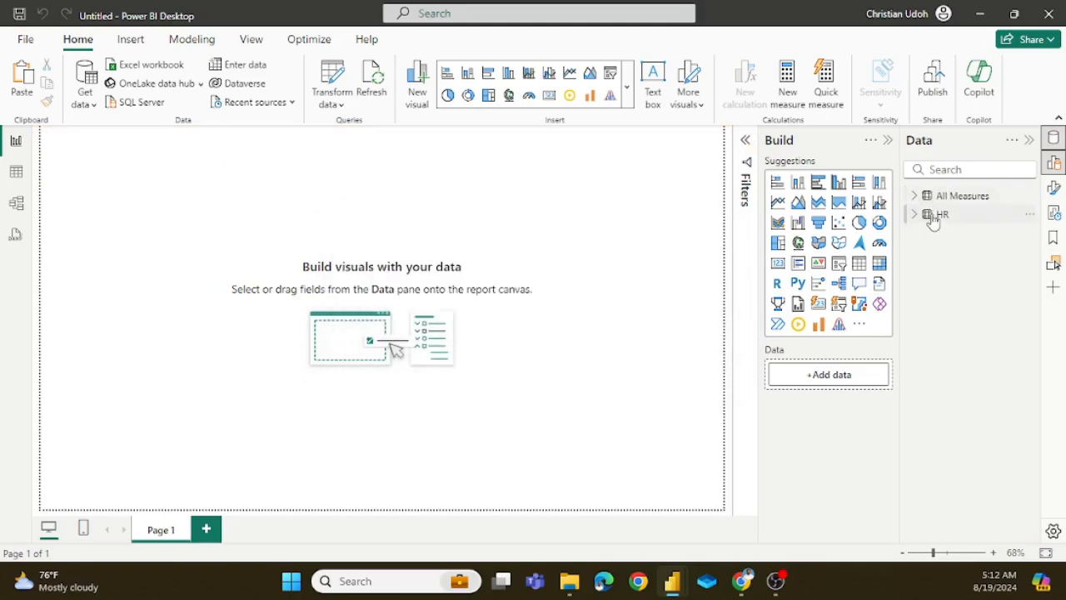
pyautogui.click(915, 198)
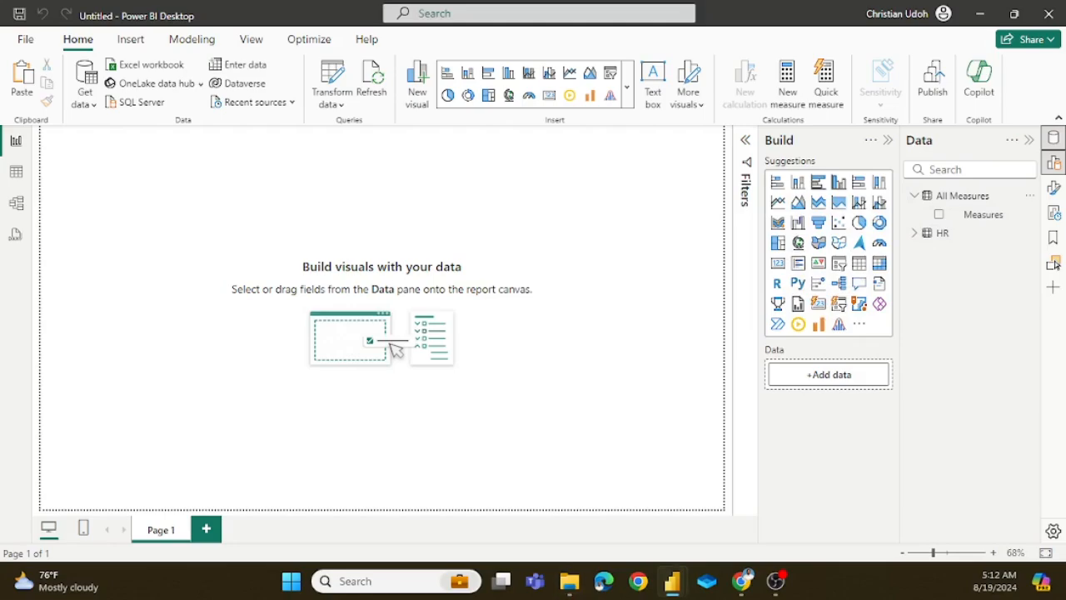
# Step: Switch to the finished hr analysis report and show the Trends section of its Human Capital Dashboard
pyautogui.moveTo(674, 581)
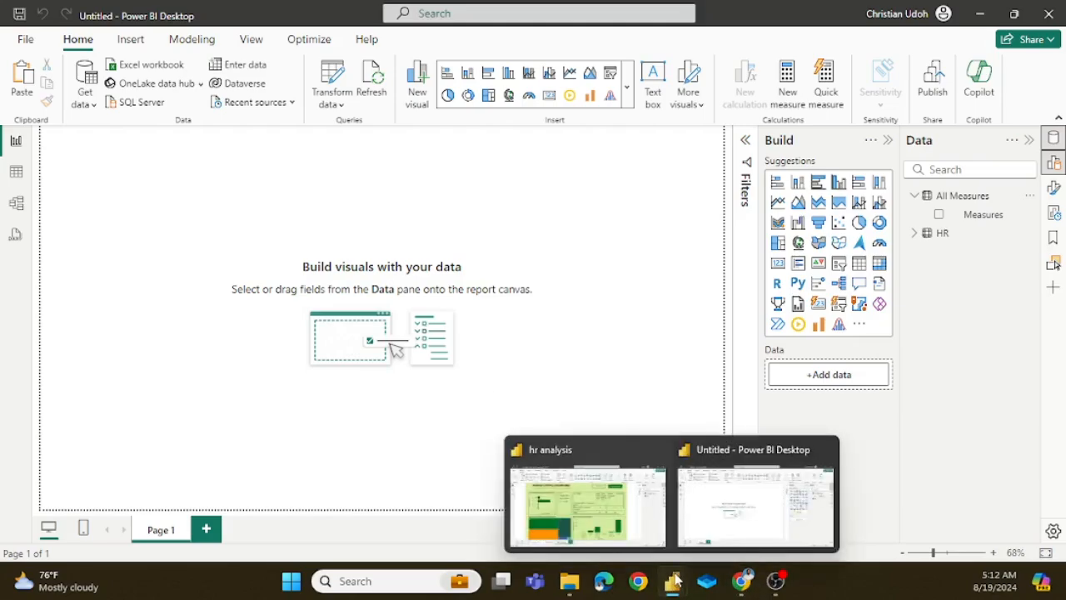
pyautogui.click(588, 500)
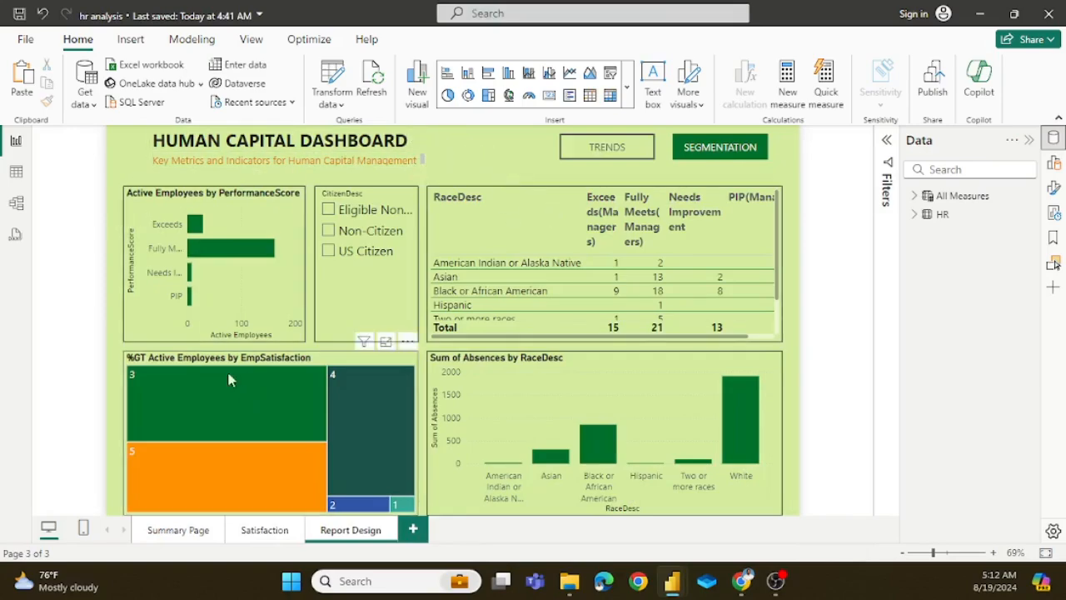
pyautogui.click(634, 161)
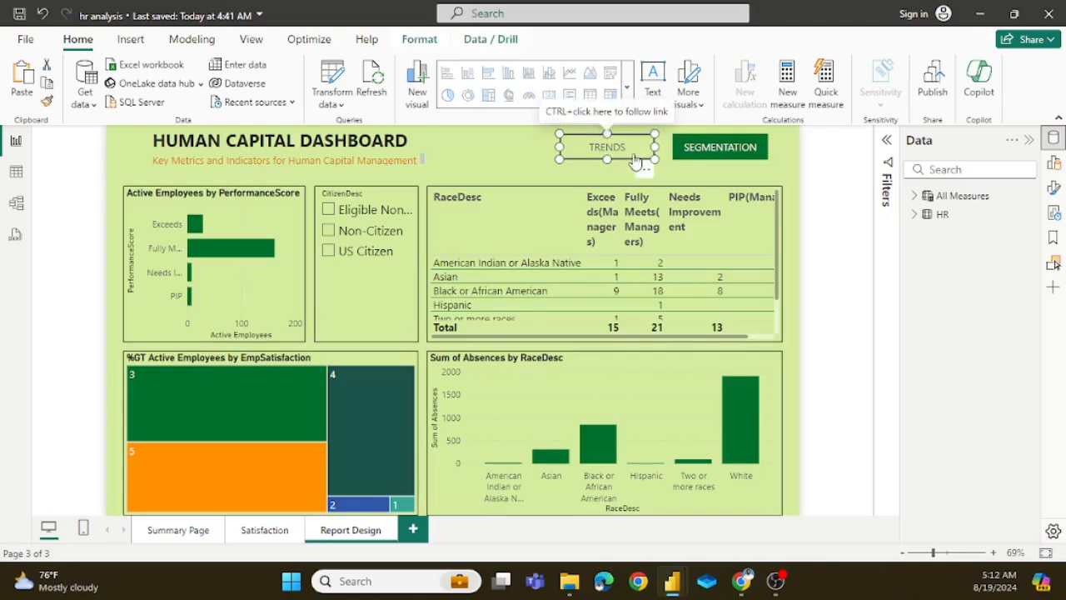
pyautogui.keyDown('ctrl'); pyautogui.click(635, 160); pyautogui.keyUp('ctrl')
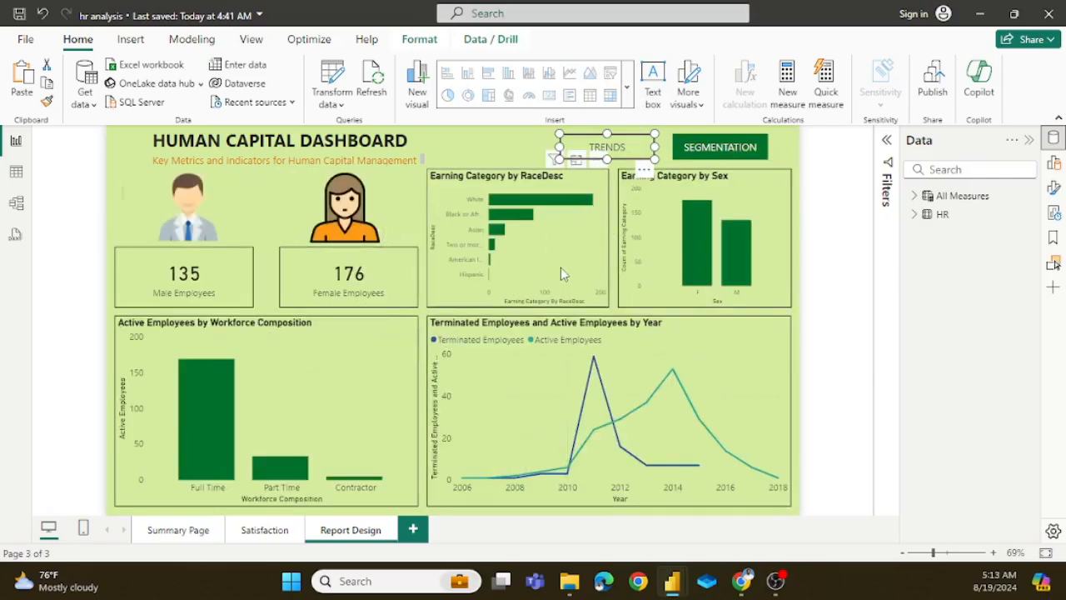
pyautogui.click(502, 147)
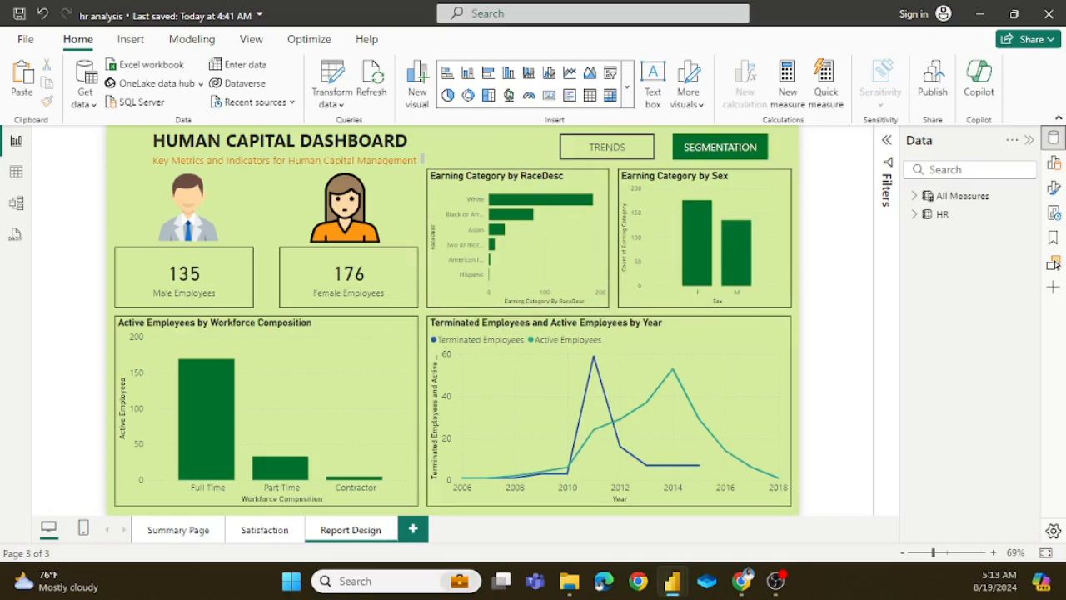
# Step: Browse the Color Hunt palettes in Chrome down to the green and orange one containing #D5ED9F, and return to the untitled Power BI report
pyautogui.click(740, 581)
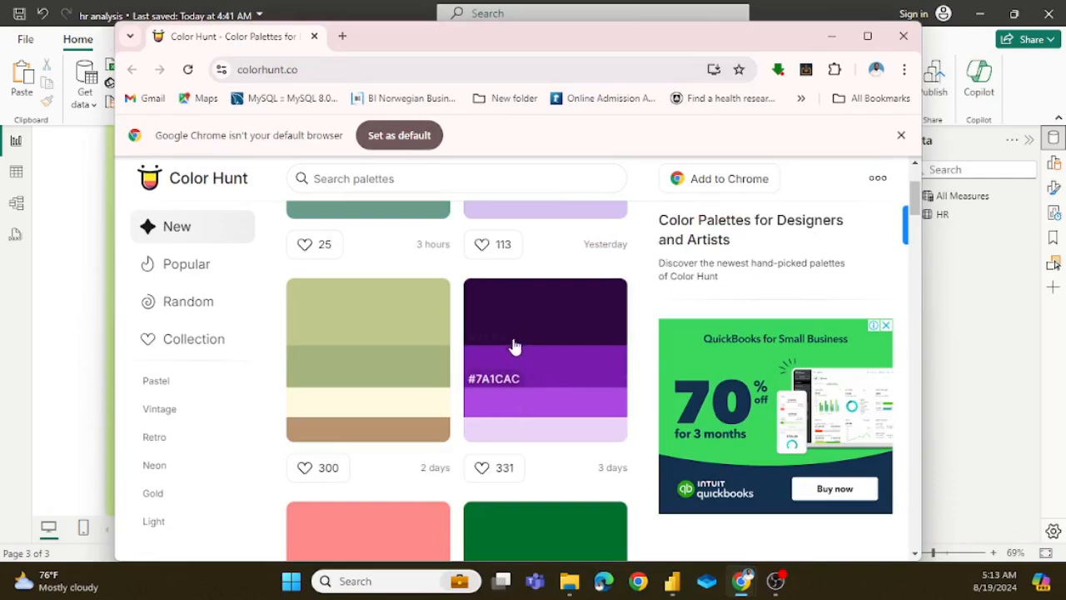
pyautogui.scroll(2, 515, 340)
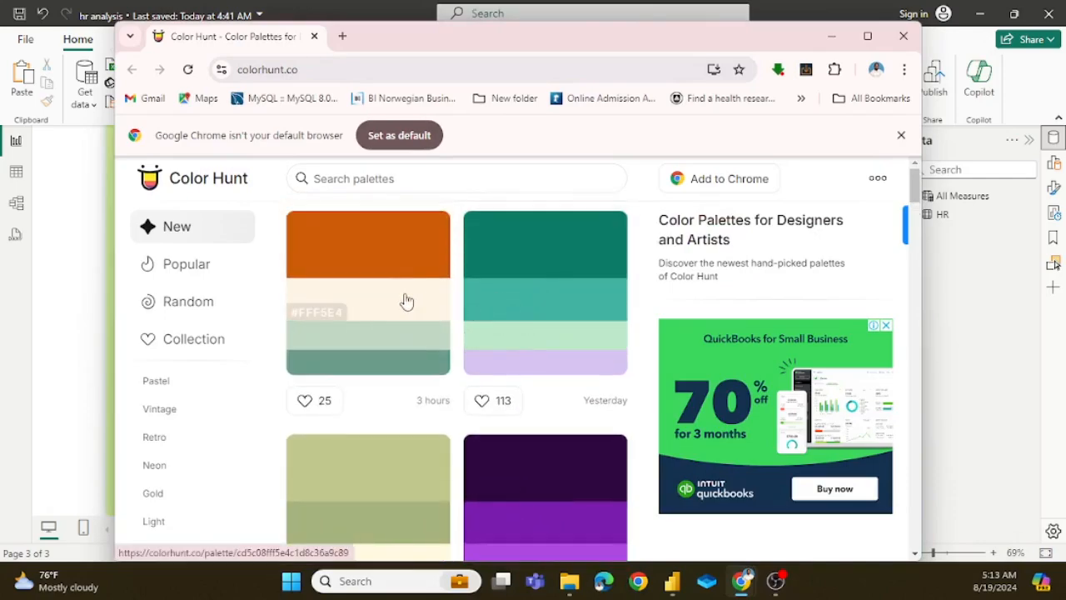
pyautogui.scroll(-5, 434, 298)
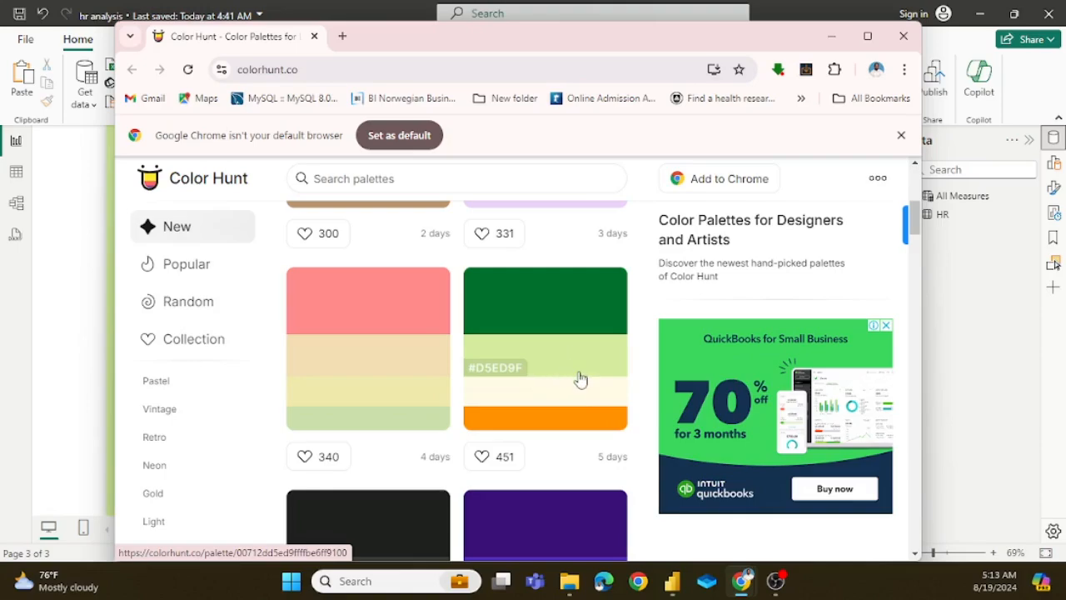
pyautogui.click(104, 228)
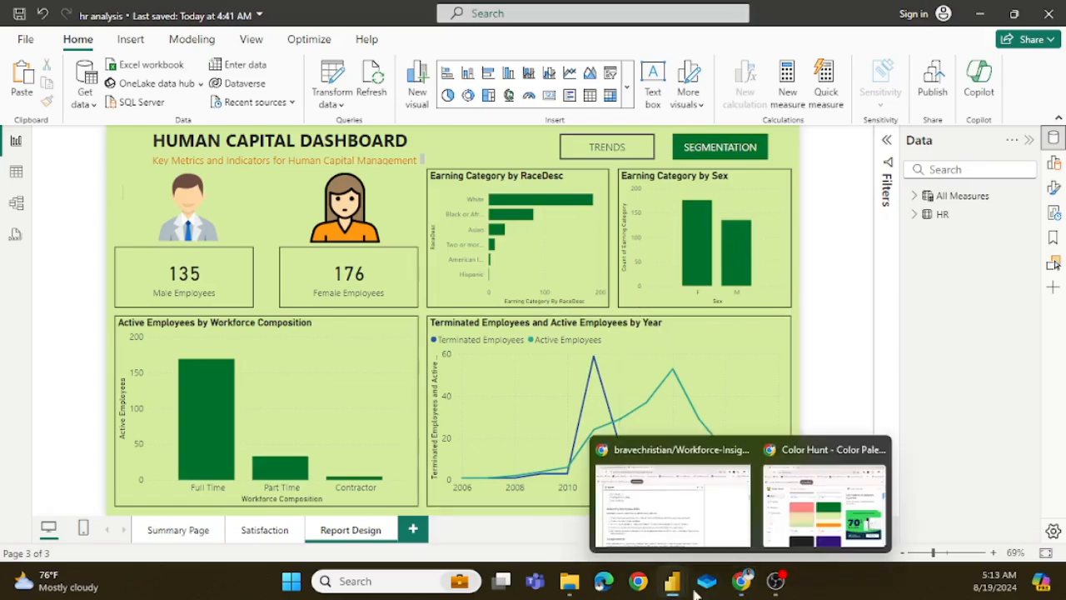
pyautogui.moveTo(673, 583)
pyautogui.click(699, 501)
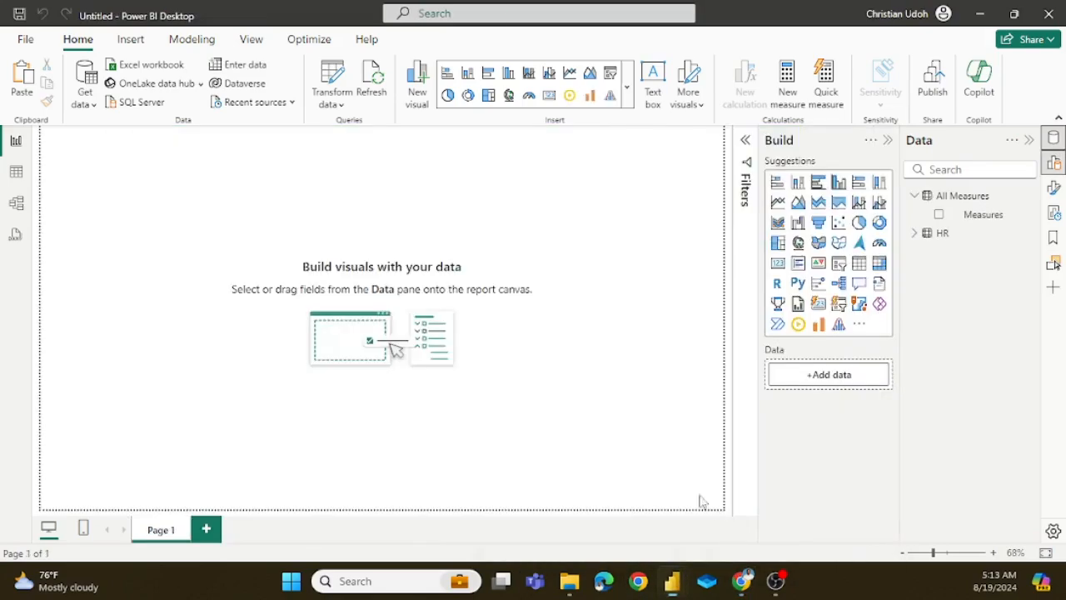
# Step: Open the page's canvas background colour settings and look up the light green's hex code in Color Hunt before returning to the report
pyautogui.rightClick(536, 187)
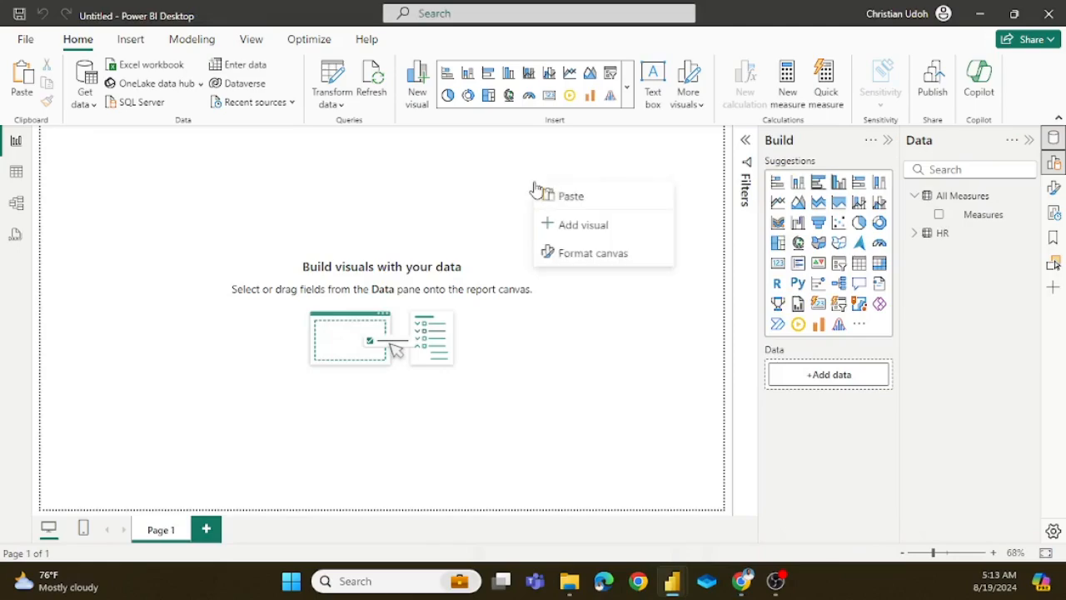
pyautogui.click(586, 254)
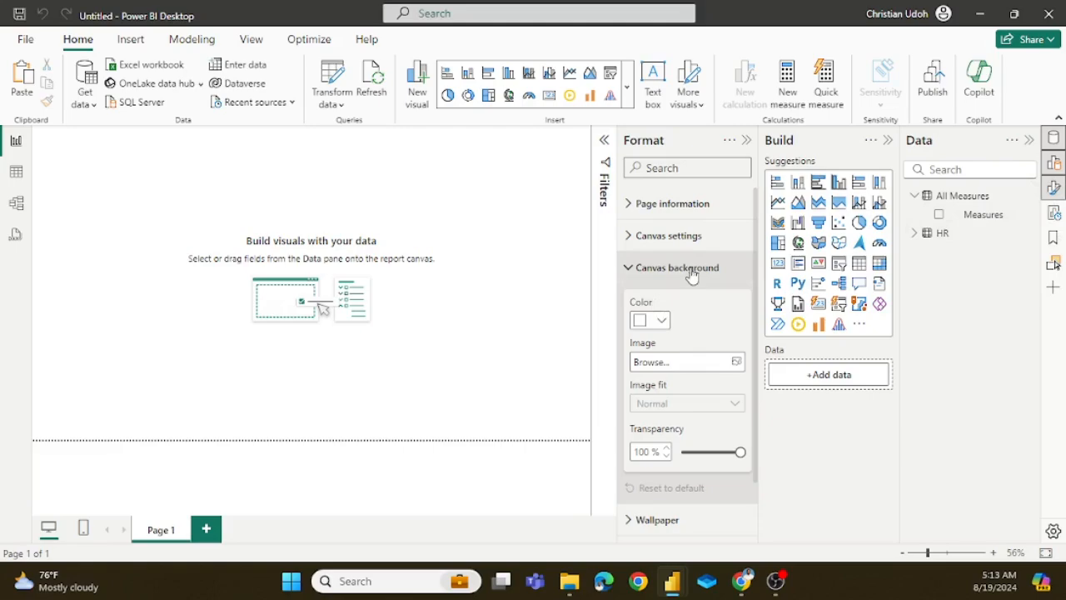
pyautogui.click(663, 323)
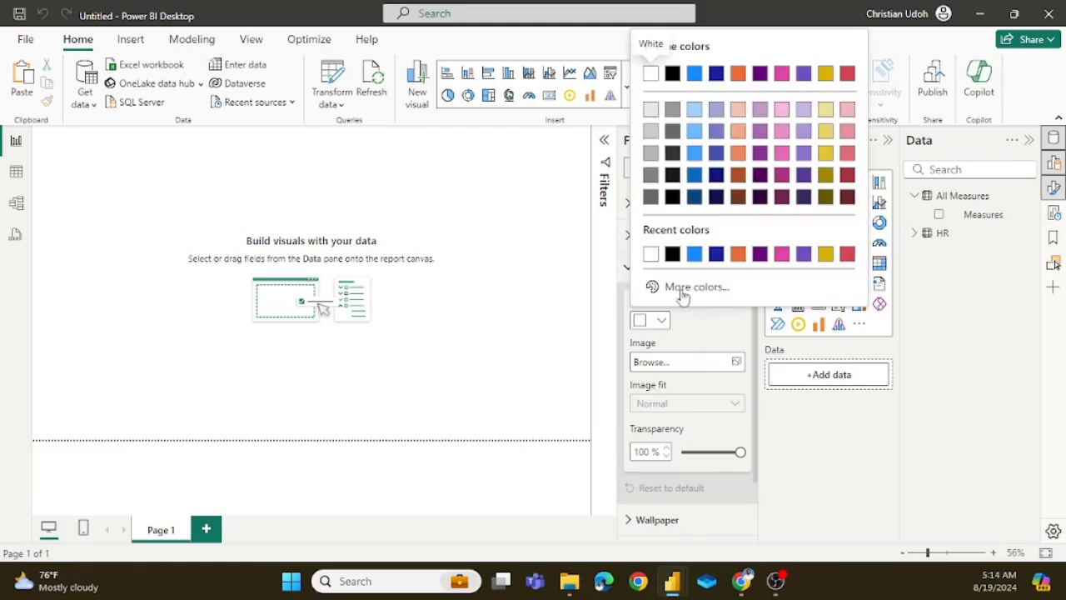
pyautogui.click(684, 289)
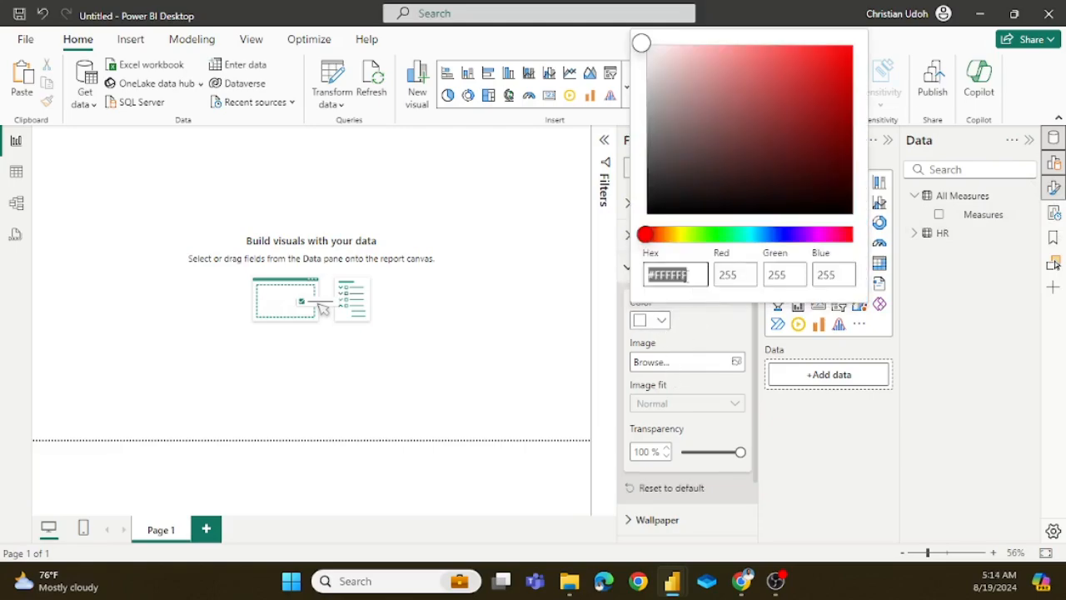
pyautogui.moveTo(742, 581)
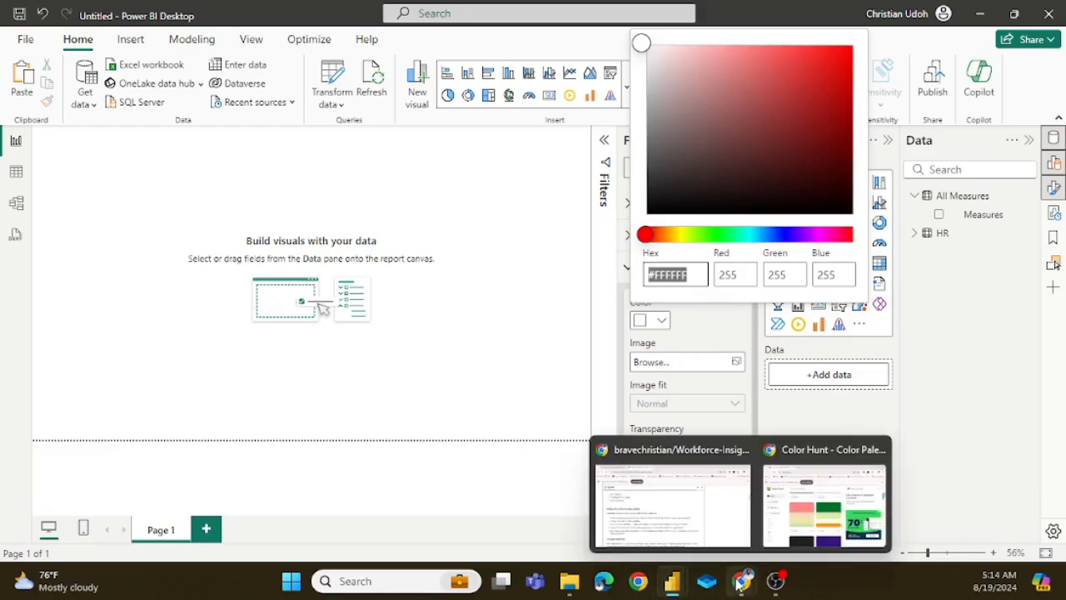
pyautogui.click(814, 519)
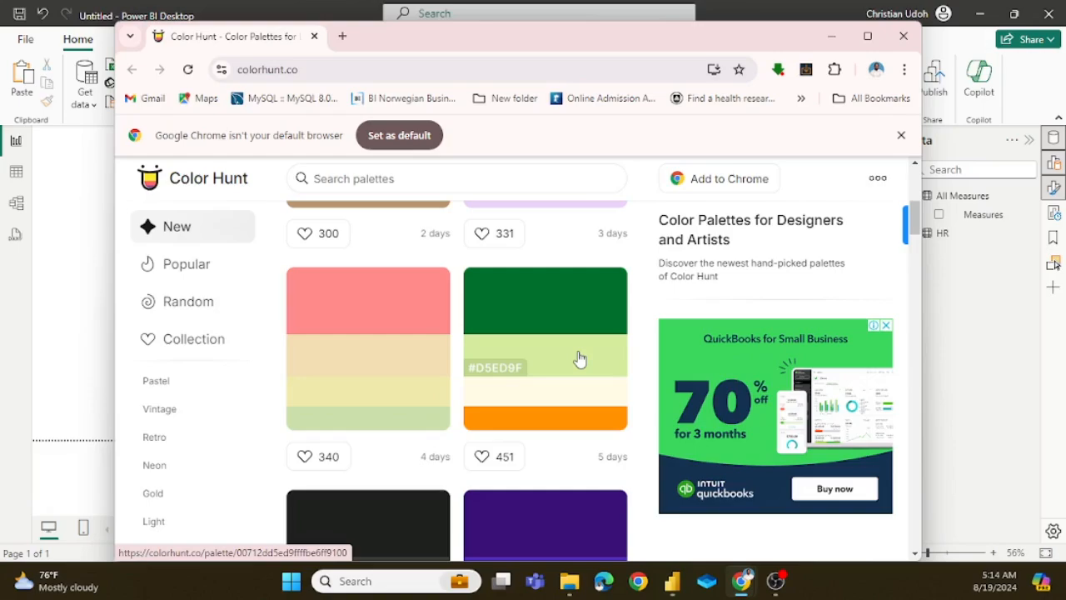
pyautogui.click(55, 325)
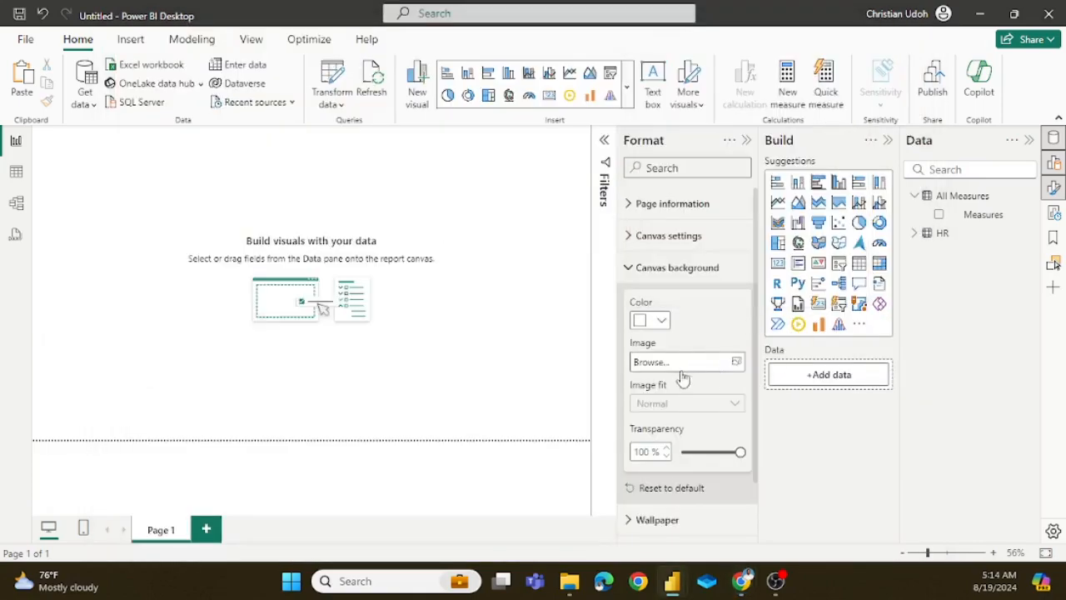
# Step: Set the canvas background to the custom colour #D5ED9F with 0% transparency and close the formatting pane
pyautogui.click(663, 320)
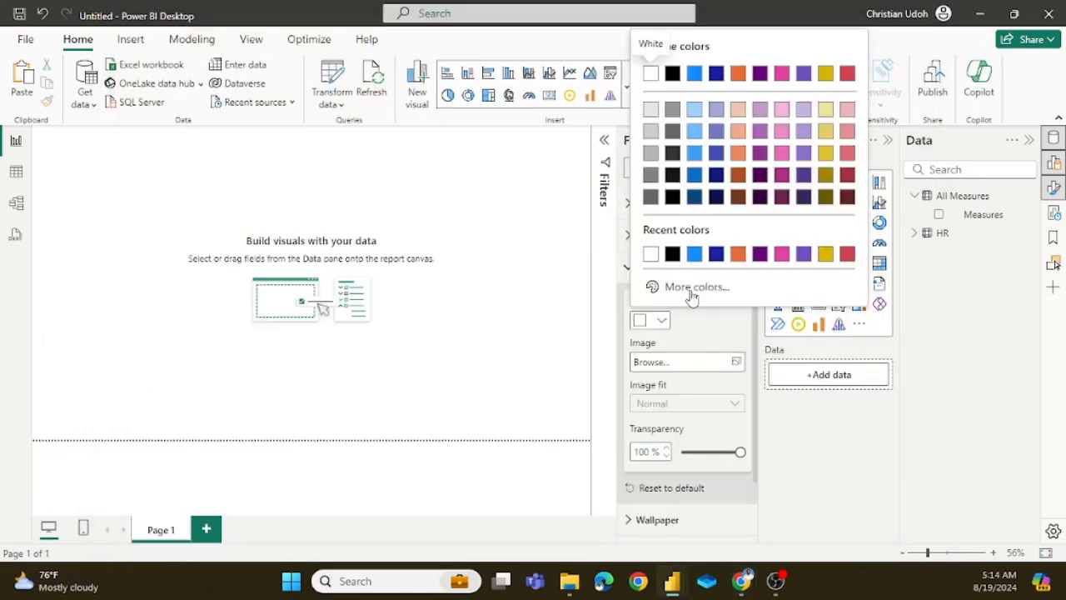
pyautogui.click(691, 290)
pyautogui.click(689, 272)
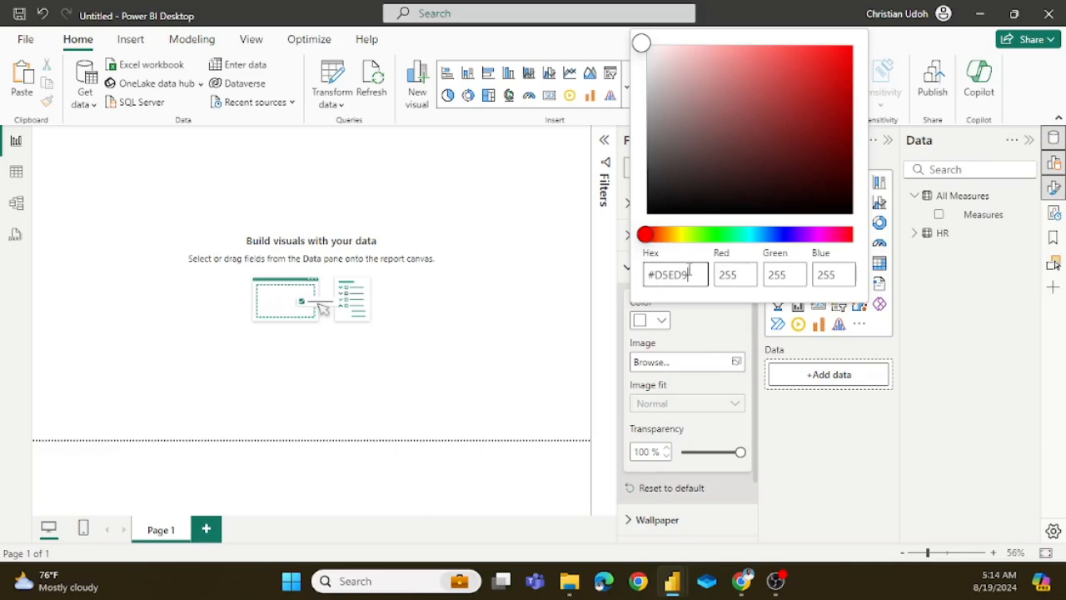
pyautogui.write('F')
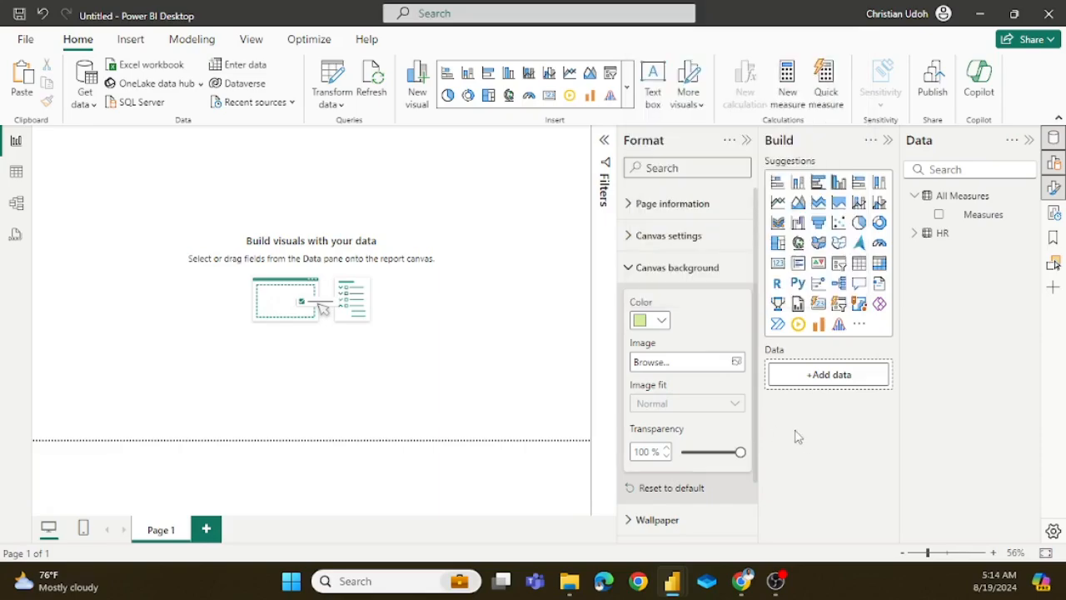
pyautogui.click(796, 437)
pyautogui.moveTo(739, 452); pyautogui.dragTo(676, 455)
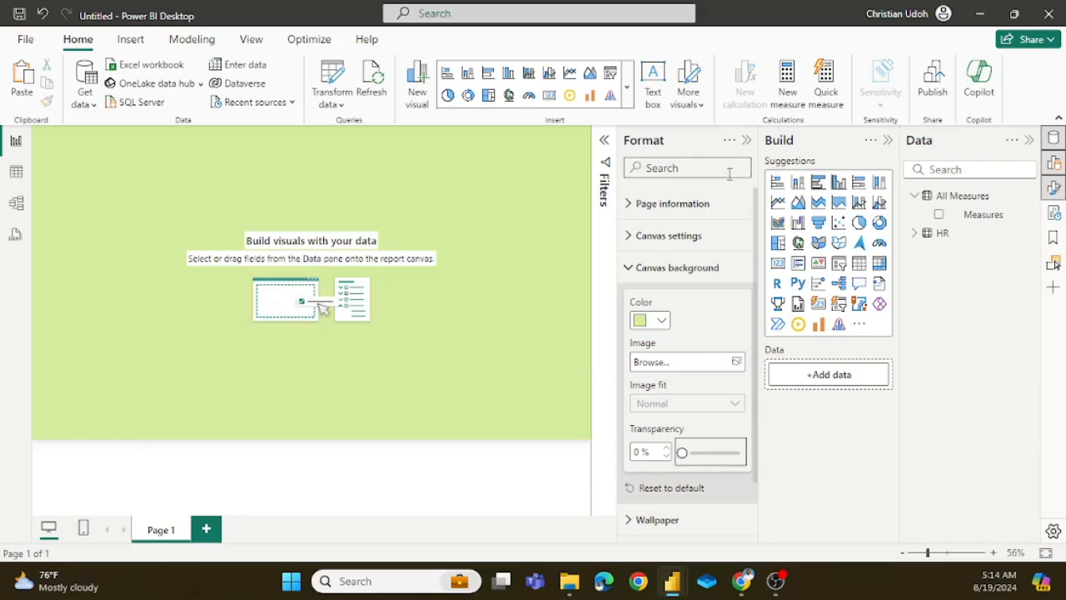
pyautogui.click(746, 140)
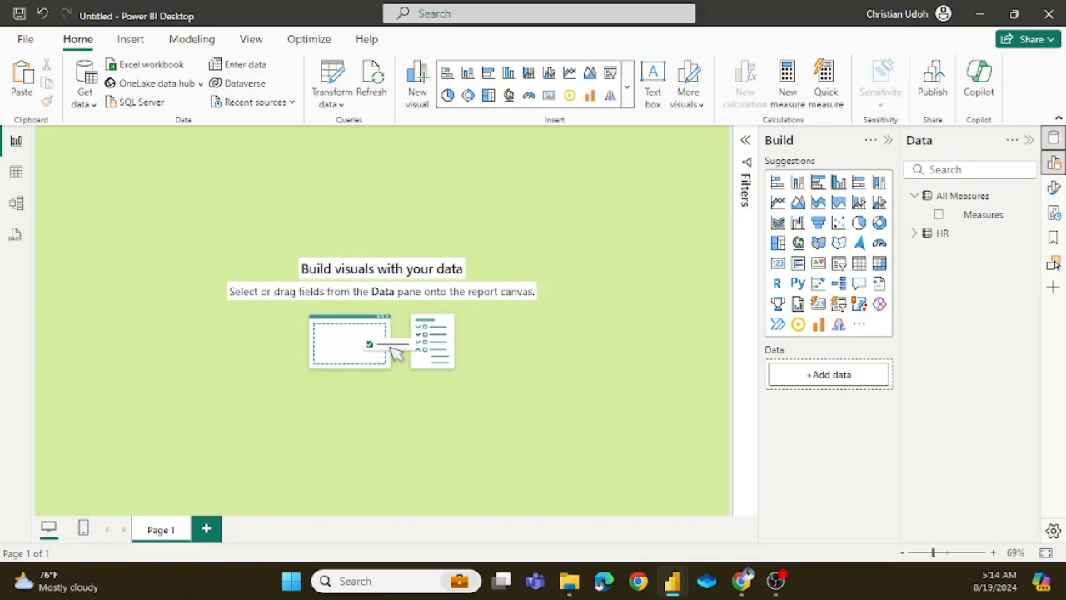
# Step: Launch Notepad and open a new blank document in it
pyautogui.click(292, 581)
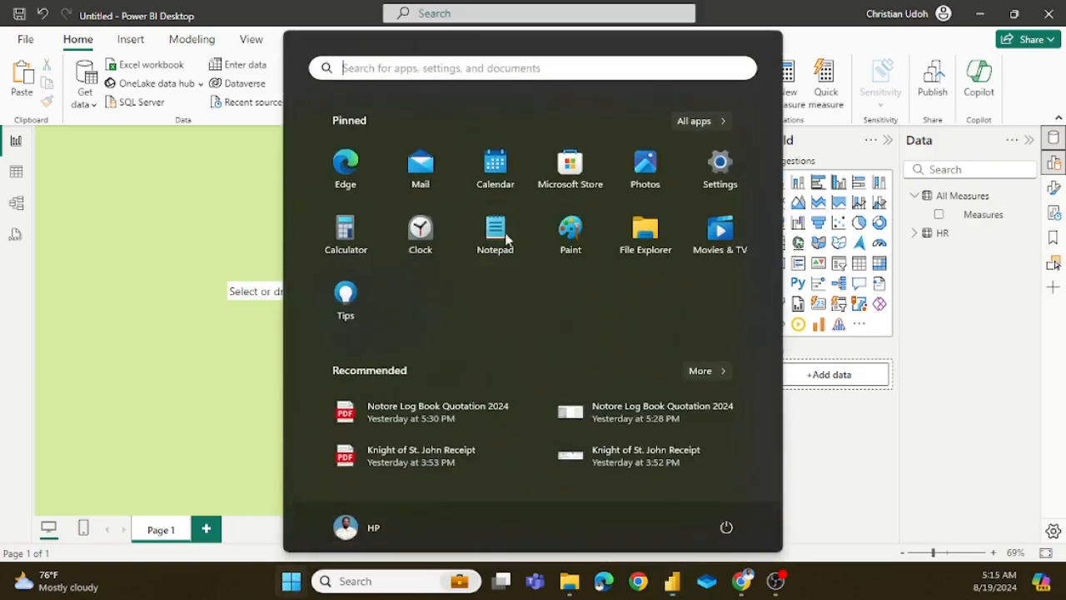
pyautogui.click(505, 68)
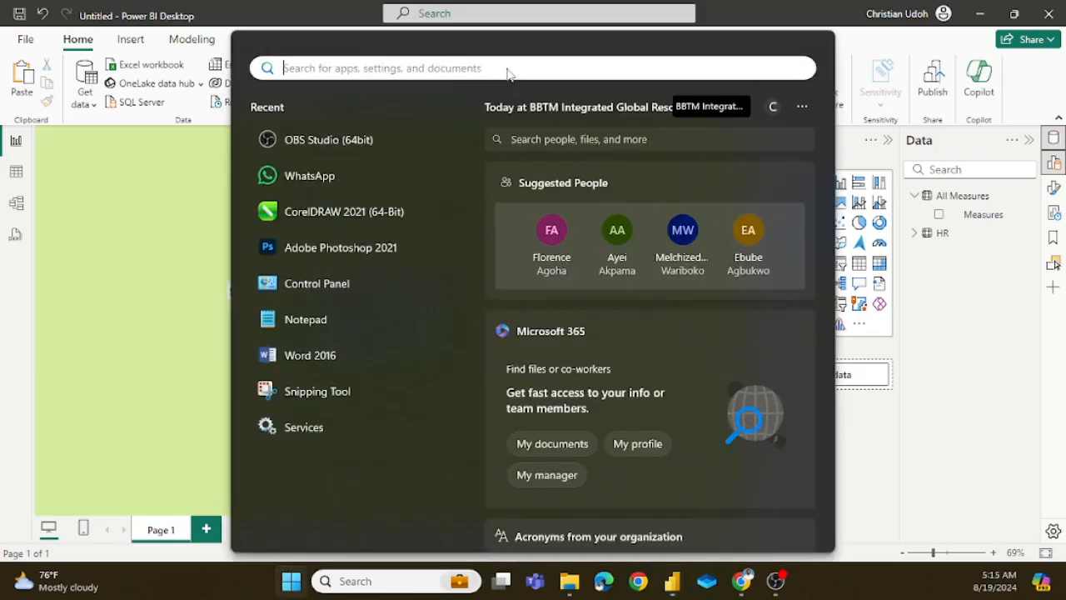
pyautogui.write('NOT')
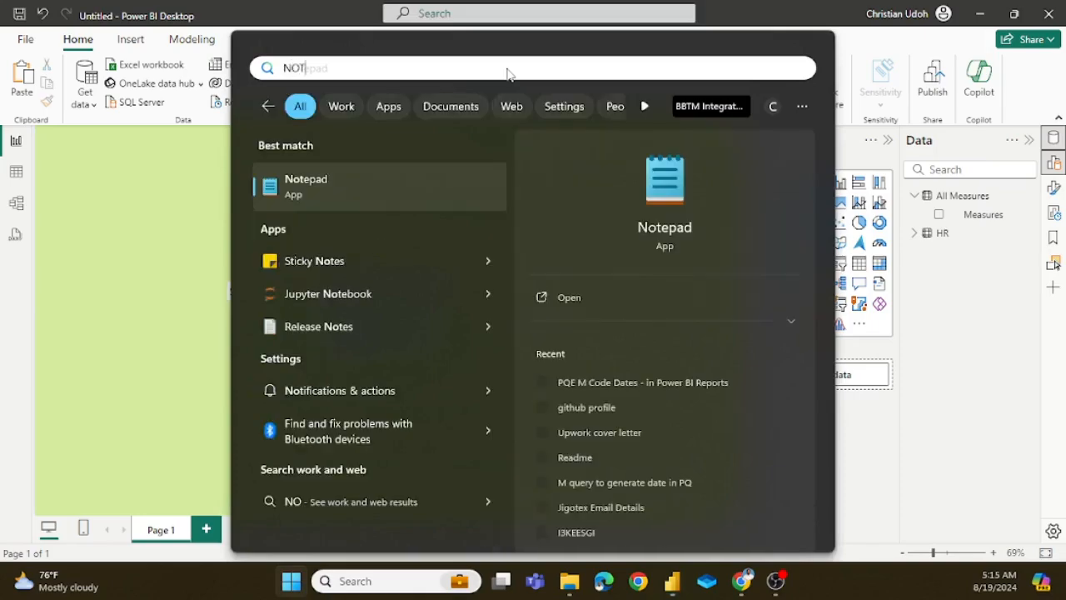
pyautogui.press('Return')
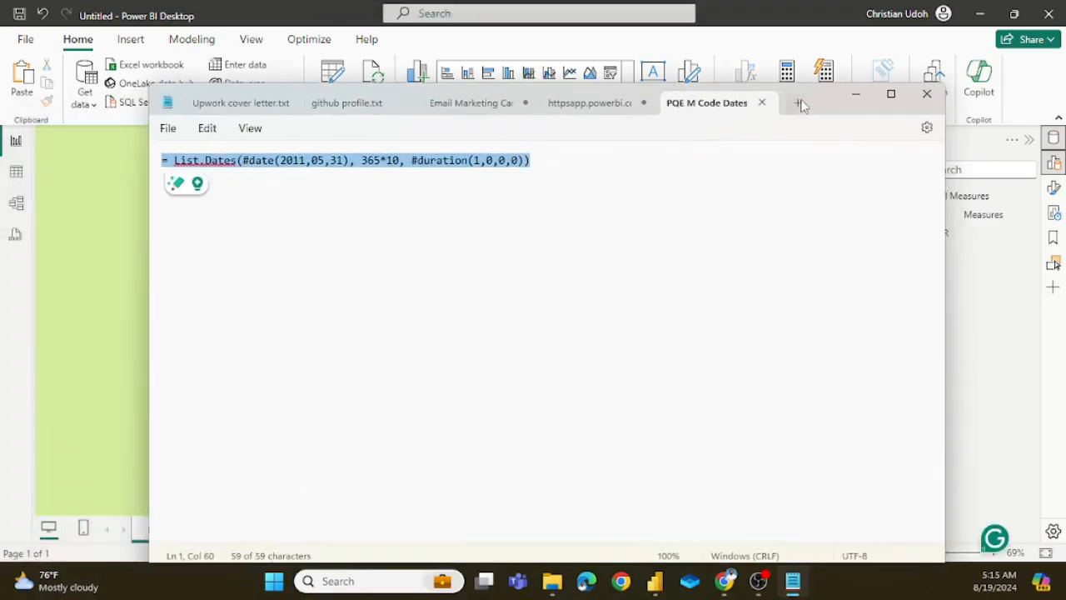
pyautogui.click(795, 103)
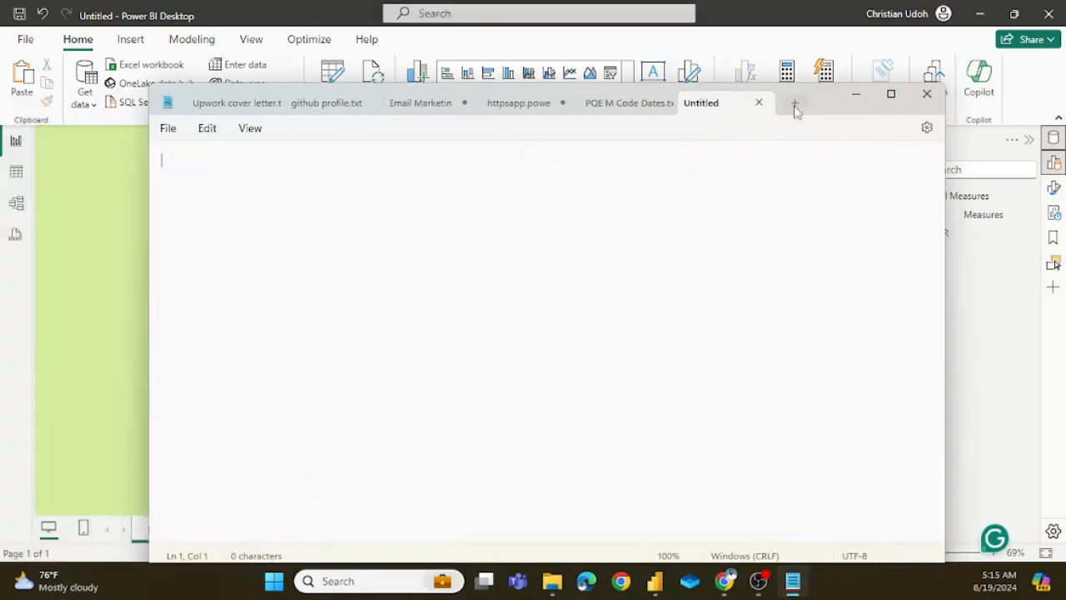
# Step: Close the PQE M Code Dates and httpsapp.powerbi.com documents in Notepad, discarding the latter's unsaved changes
pyautogui.click(662, 104)
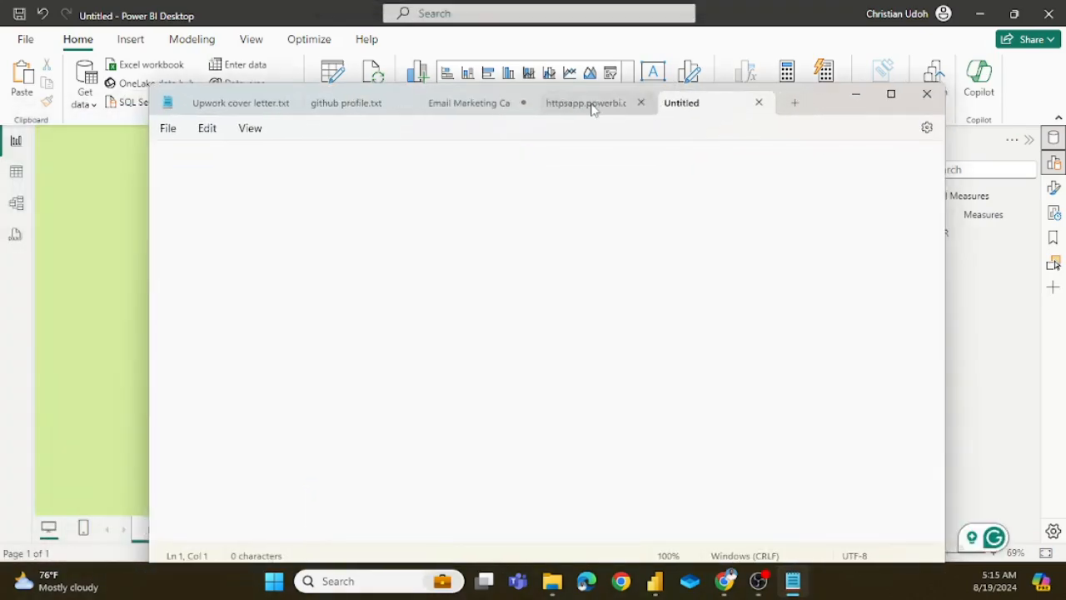
pyautogui.click(640, 103)
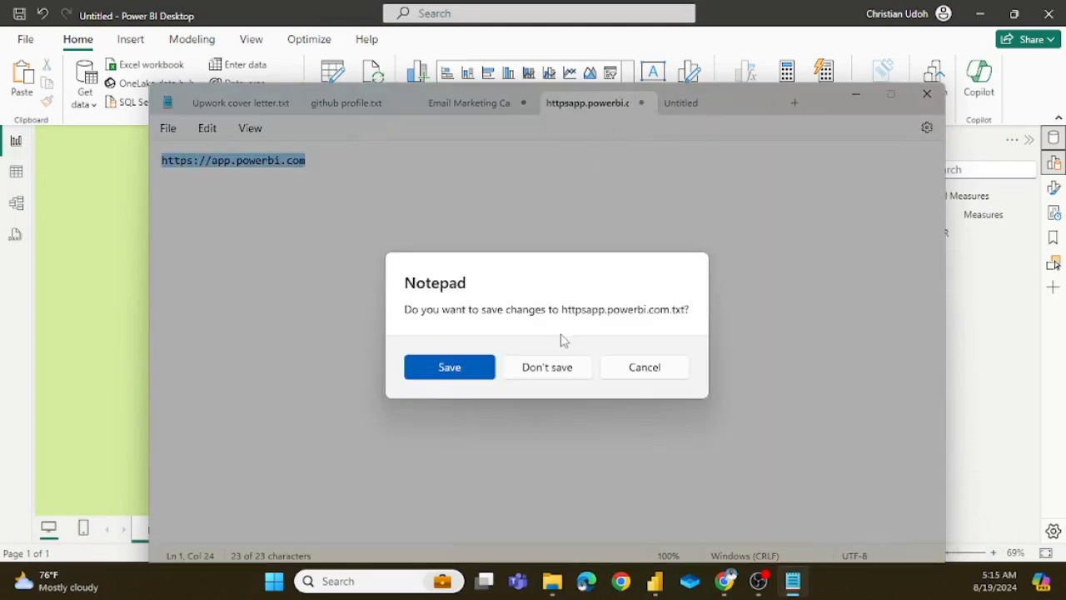
pyautogui.click(557, 375)
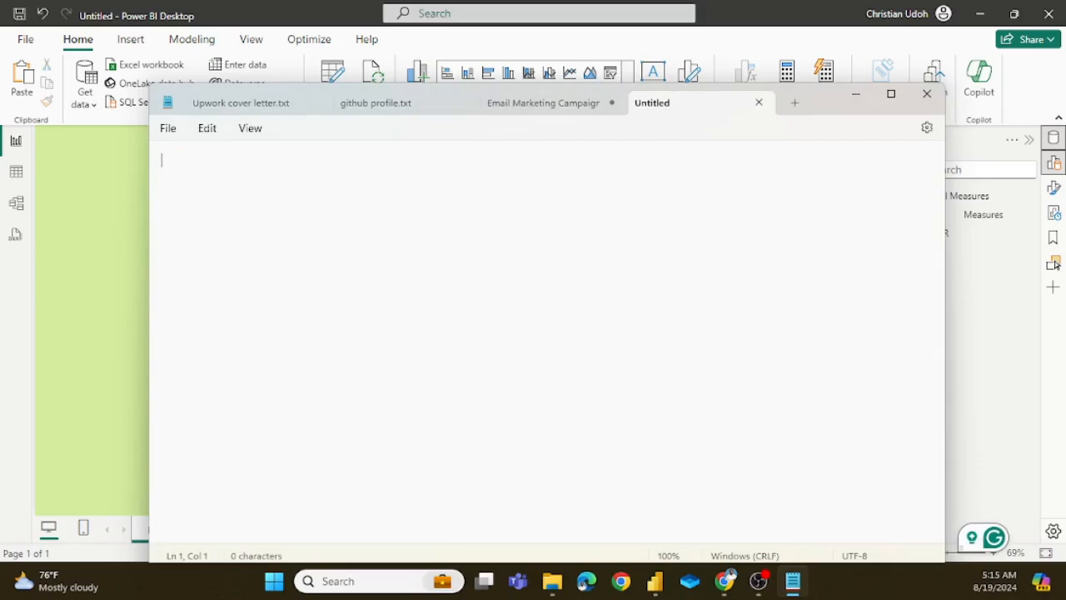
# Step: Paste the workforce composition question about full-time vs. part-time employees and contractors from the Chrome page into the blank Notepad document
pyautogui.click(725, 581)
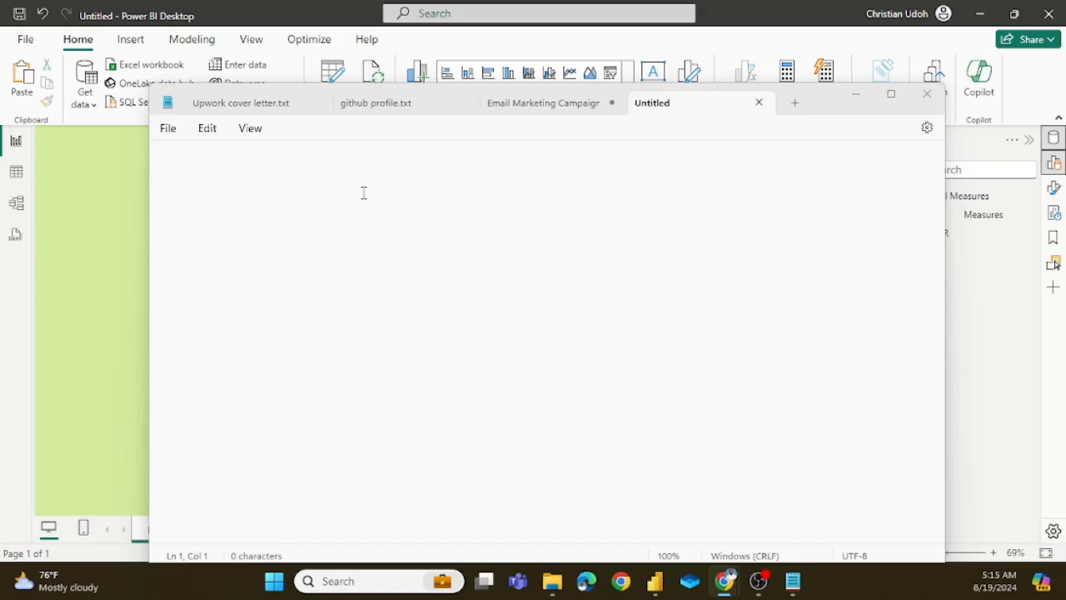
pyautogui.click(297, 198)
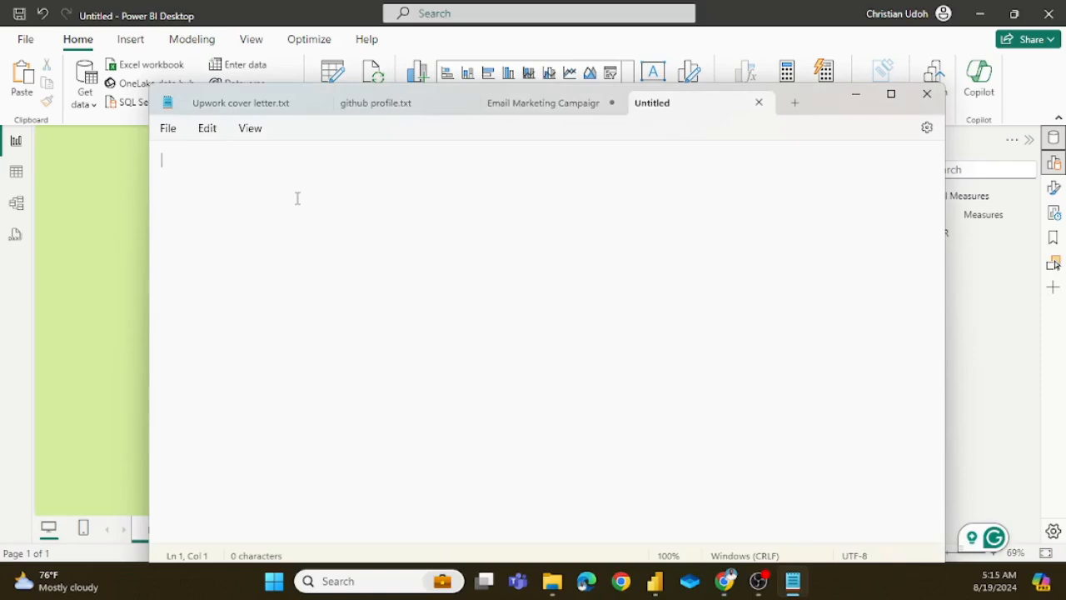
pyautogui.write('What is the current workforce composition in terms of full-time vs. part-time employees, contractors,')
pyautogui.click(619, 305)
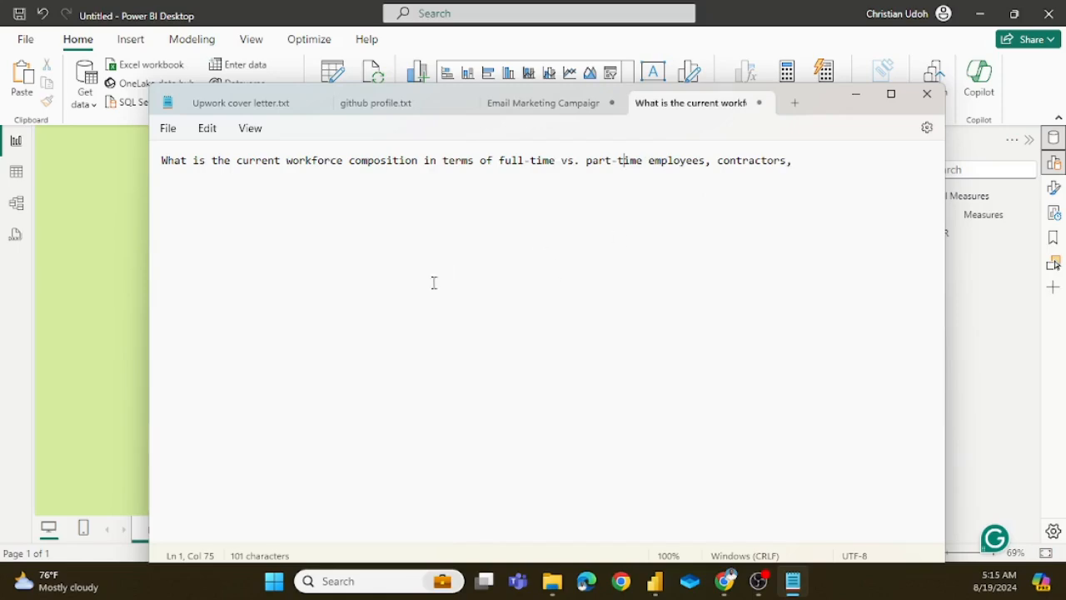
# Step: Return to the untitled Power BI report and look through the HR table's columns in Table view
pyautogui.click(110, 304)
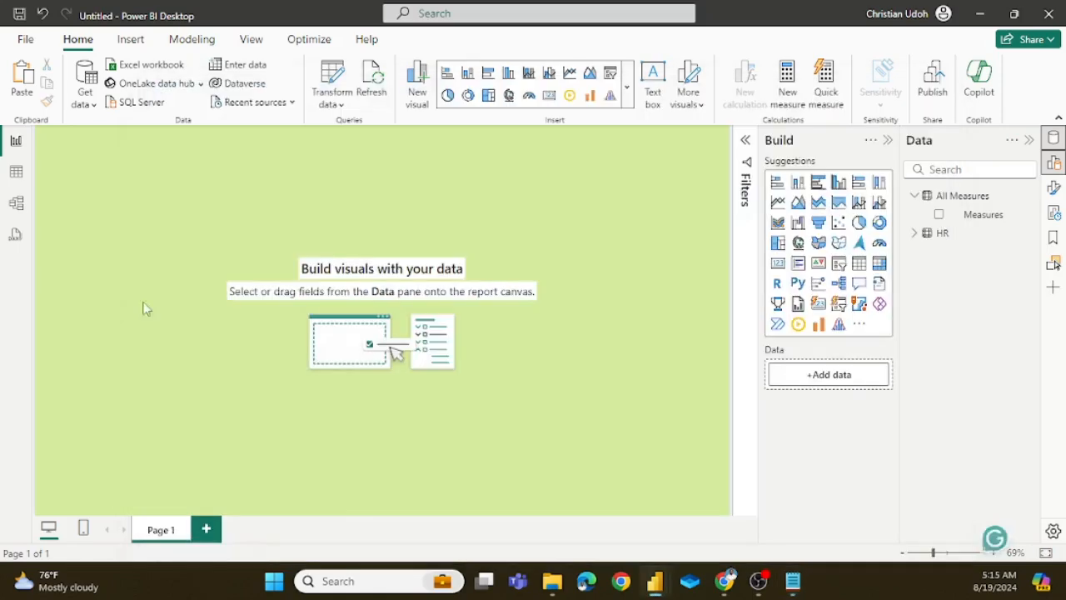
pyautogui.click(17, 175)
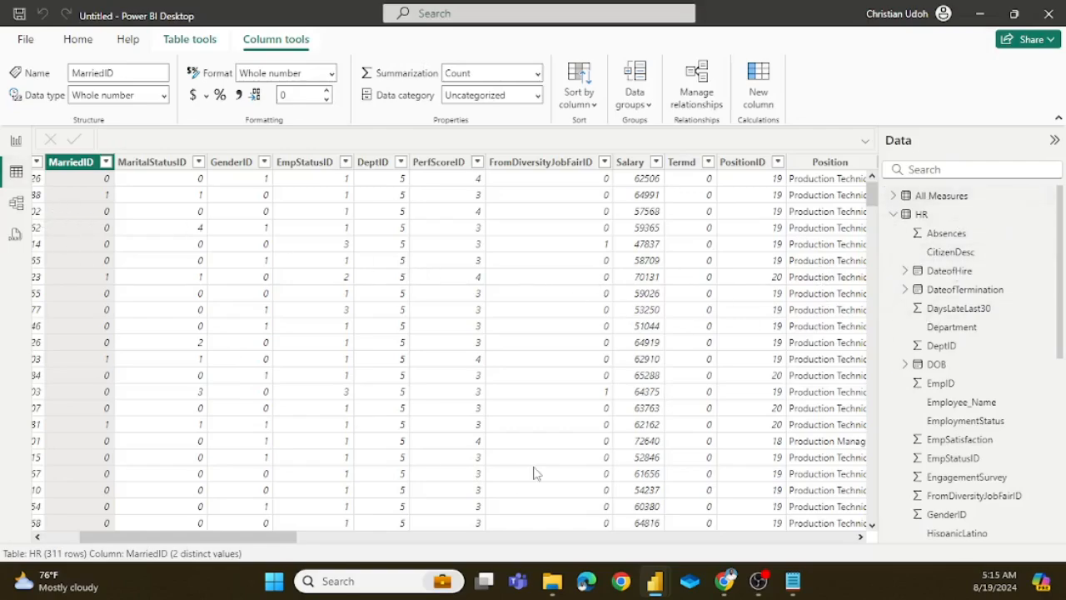
pyautogui.hscroll(3, 577, 346)
pyautogui.hscroll(8, 577, 346)
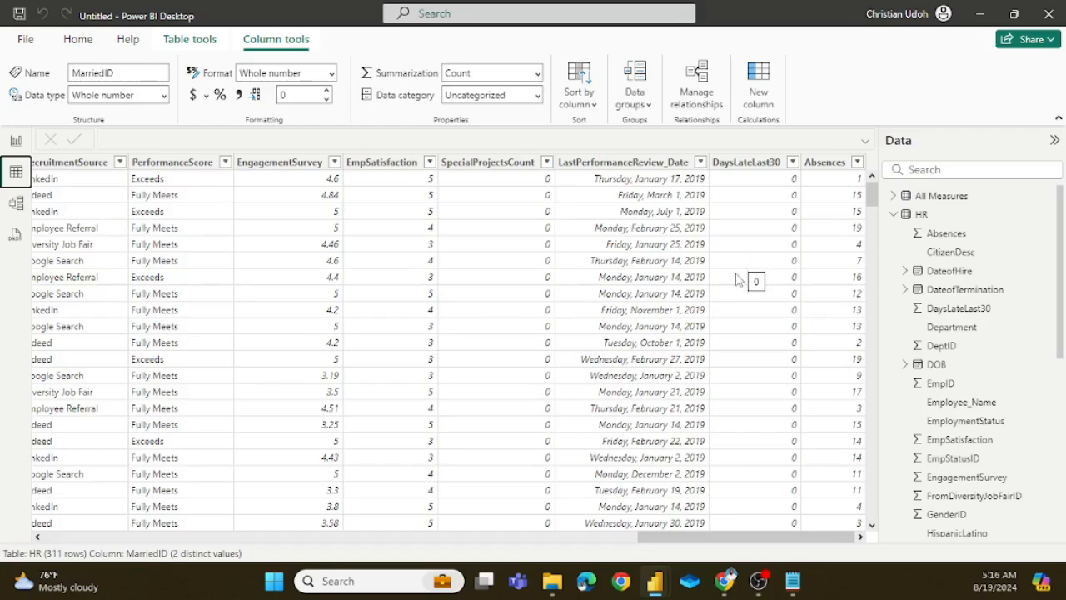
pyautogui.hscroll(-10, 741, 275)
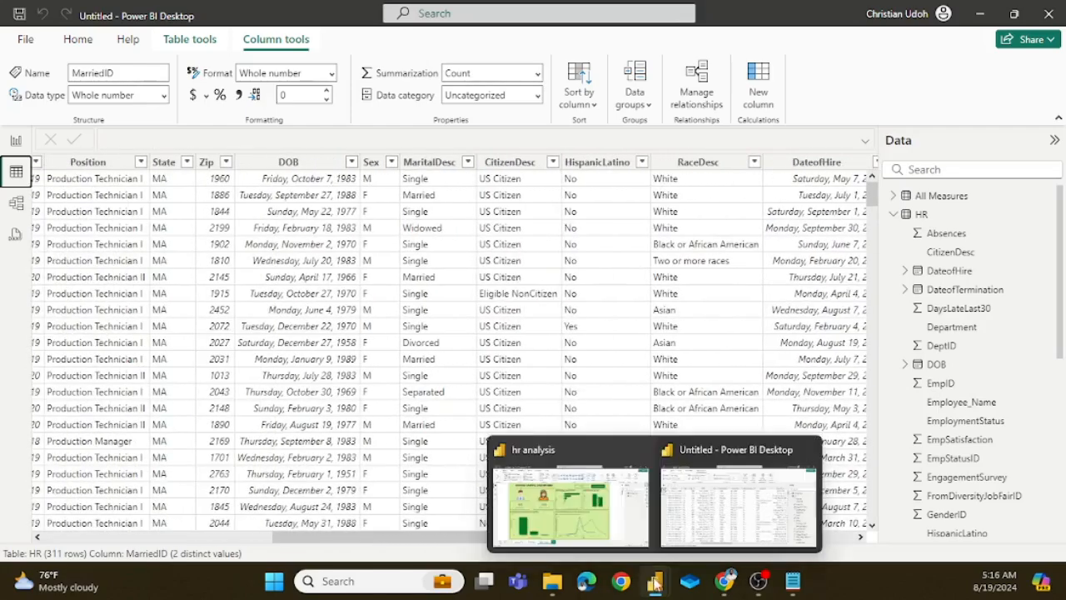
# Step: Switch to the hr analysis report and show the HR table's Workforce Composition and Earning Category columns in Table view
pyautogui.click(600, 490)
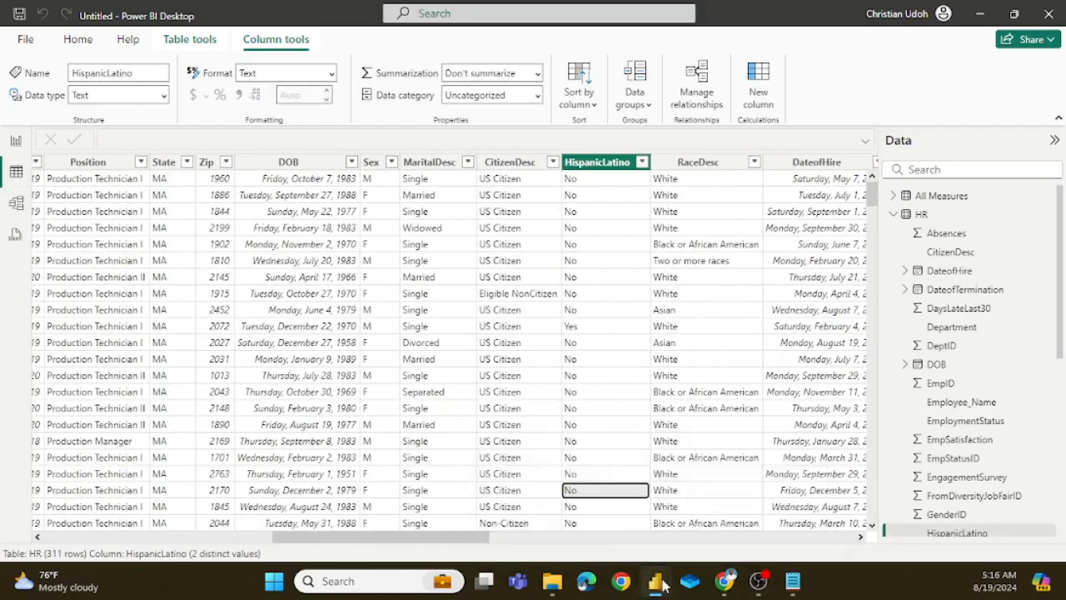
pyautogui.moveTo(654, 583)
pyautogui.click(571, 508)
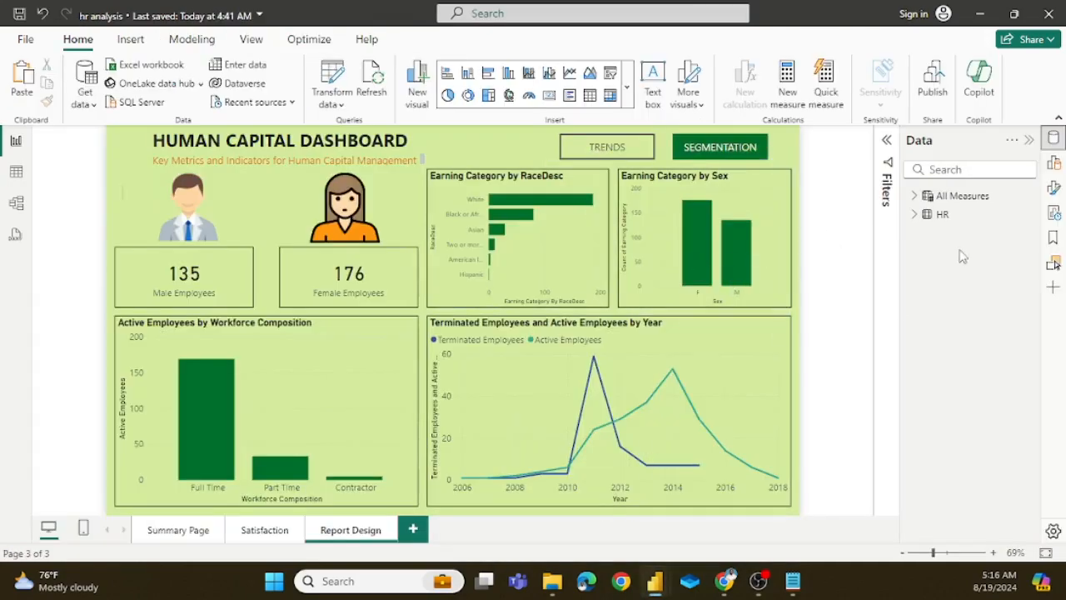
pyautogui.click(913, 216)
pyautogui.click(15, 173)
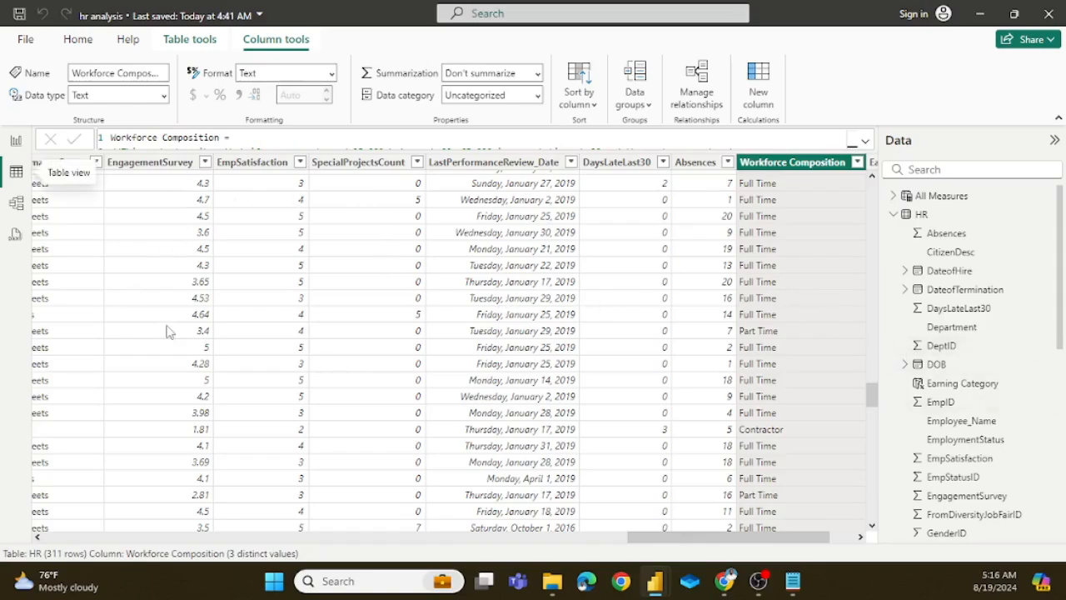
pyautogui.click(894, 216)
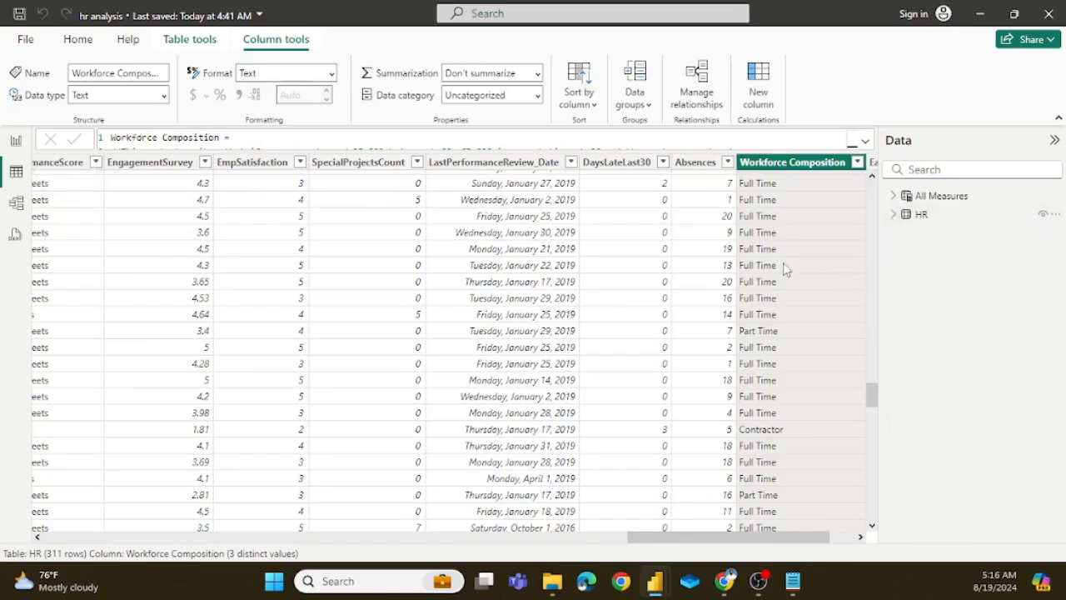
pyautogui.hscroll(3, 691, 302)
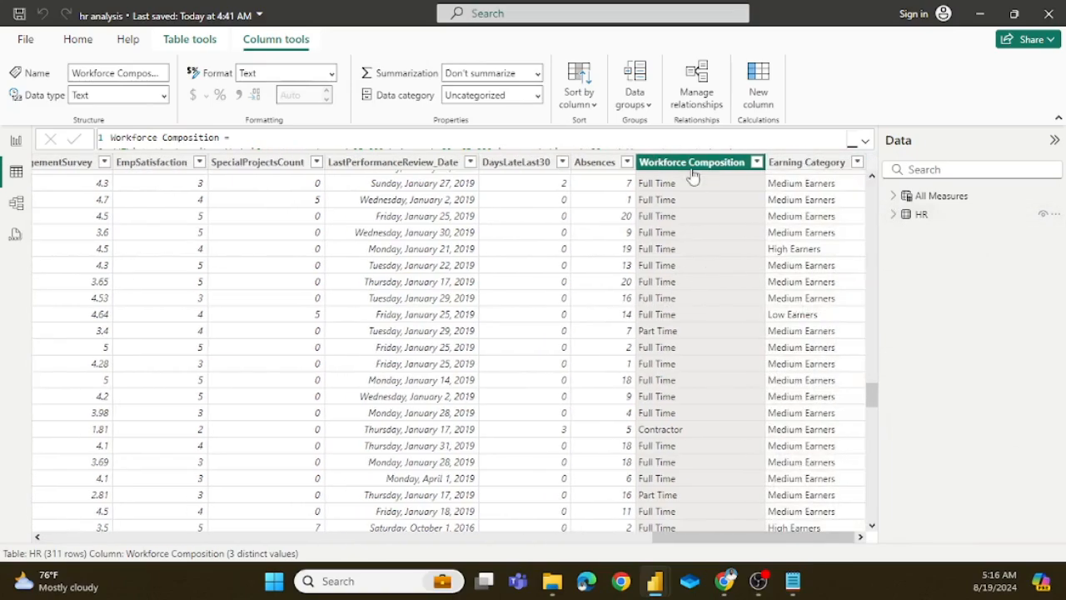
# Step: Copy the nested IF expression from the Workforce Composition column's formula in hr analysis and switch to the untitled Power BI report
pyautogui.click(865, 141)
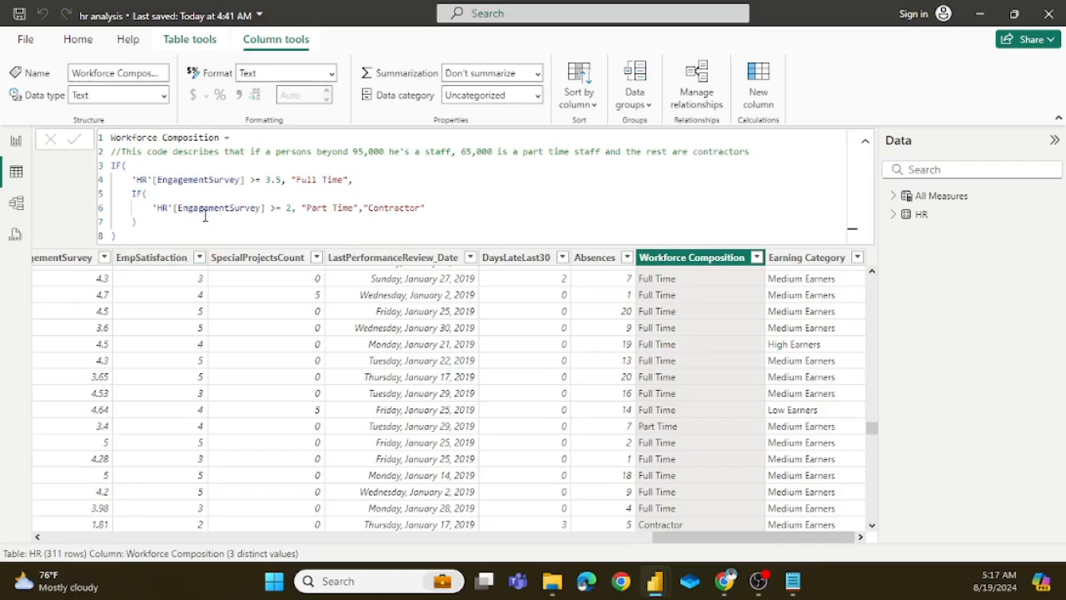
pyautogui.moveTo(125, 236); pyautogui.dragTo(109, 170)
pyautogui.hotkey('ctrl', 'c')
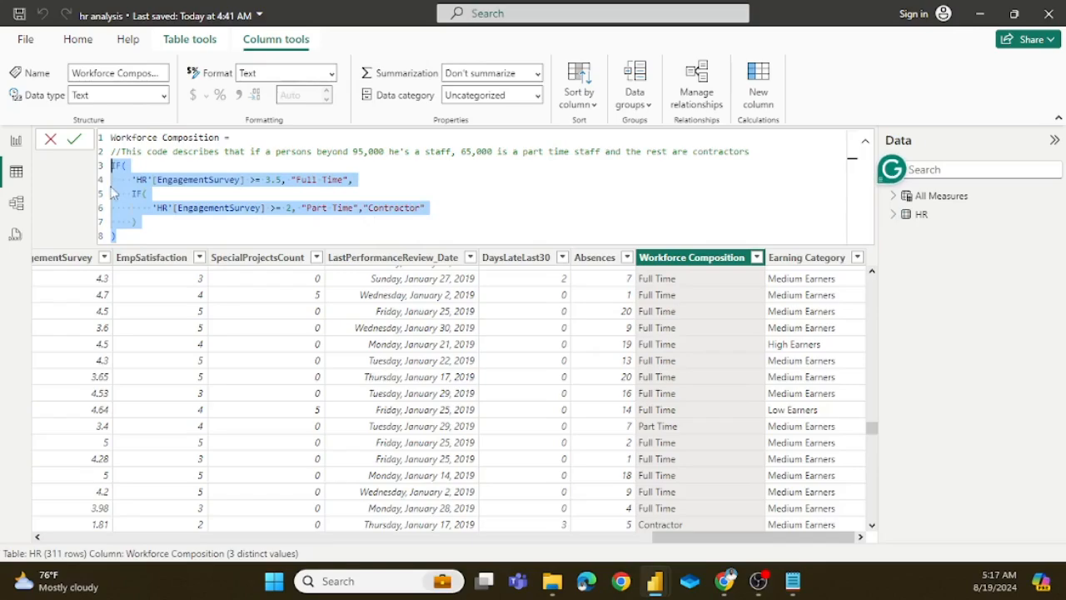
pyautogui.click(655, 581)
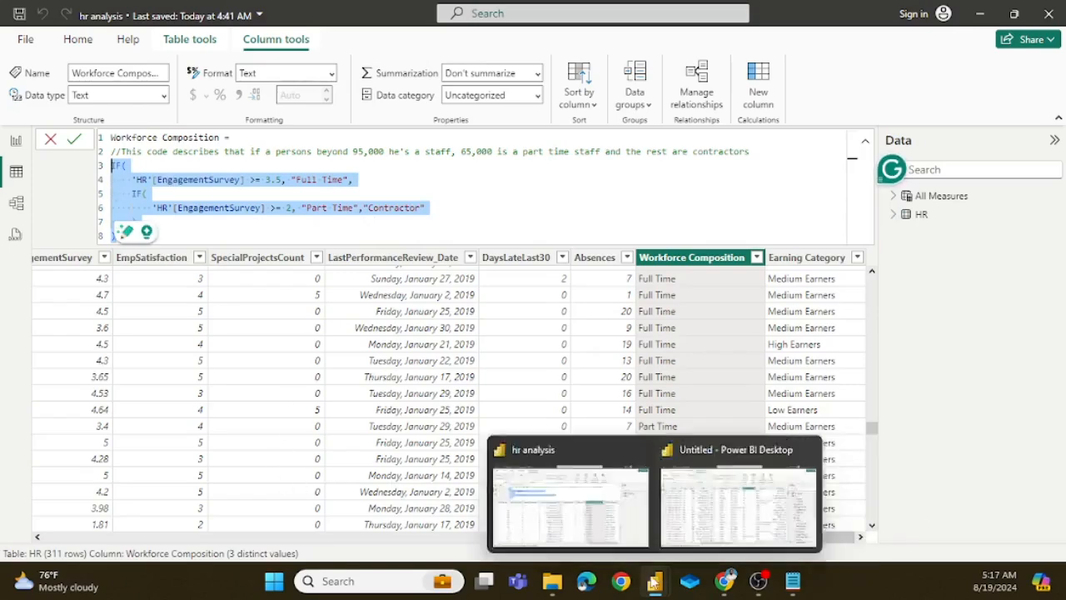
pyautogui.click(699, 514)
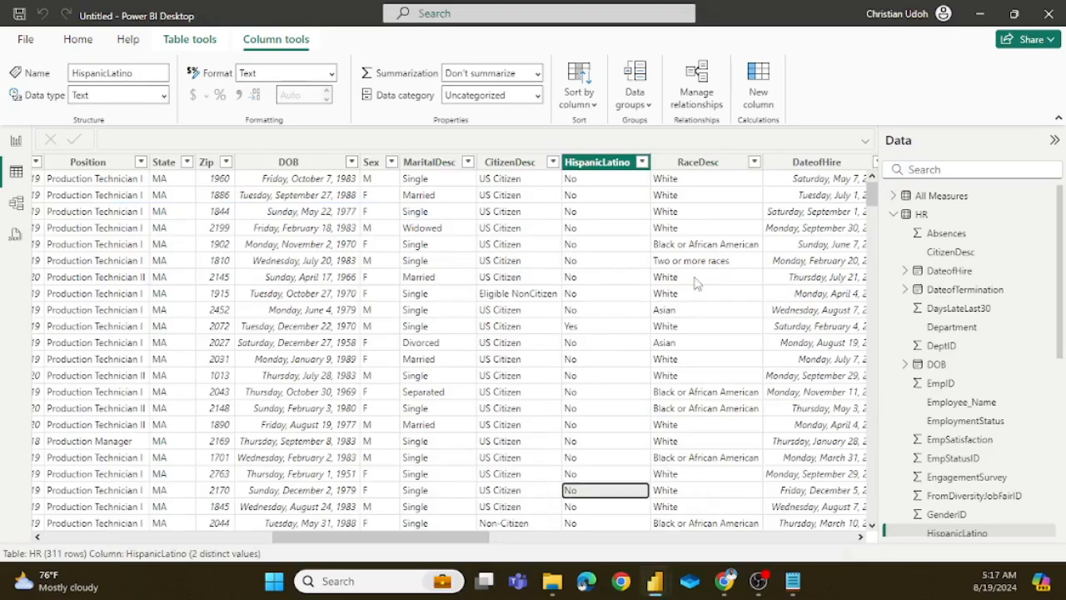
# Step: Add a new calculated column to the HR table
pyautogui.hscroll(10, 695, 283)
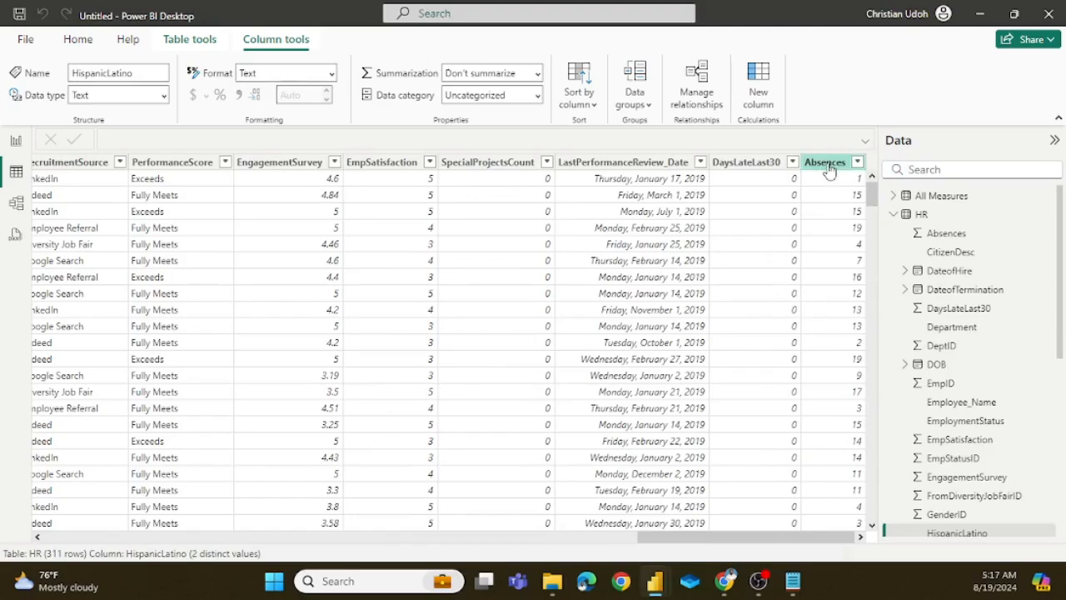
pyautogui.click(914, 216)
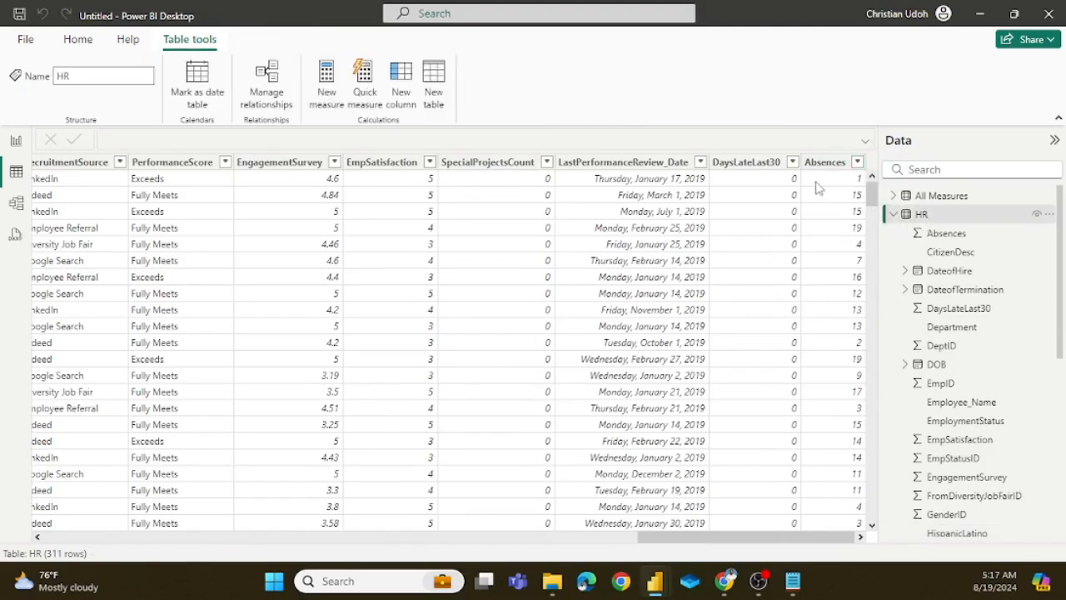
pyautogui.click(404, 82)
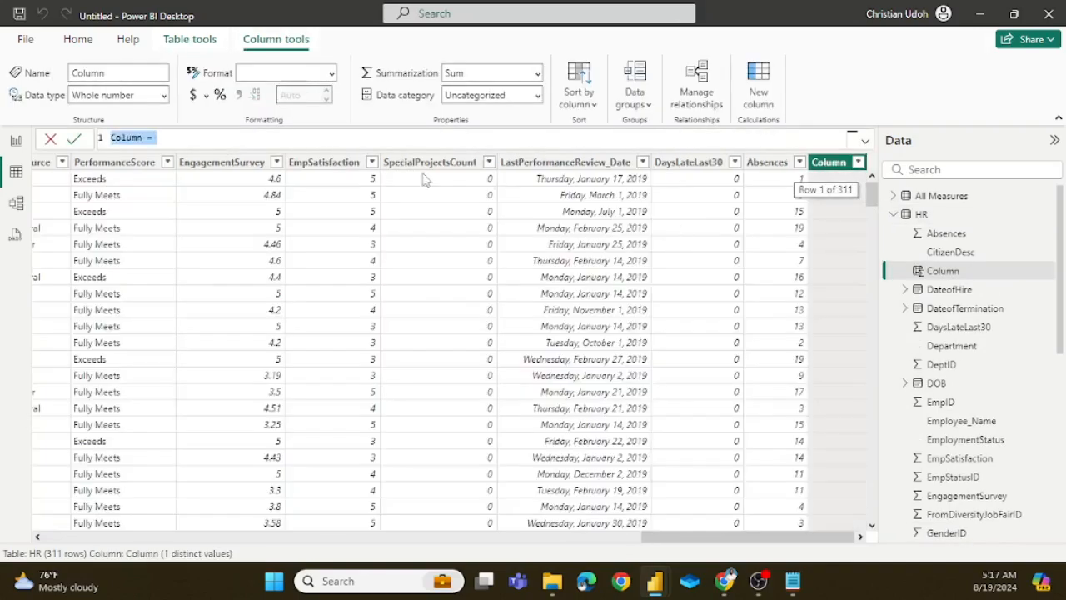
# Step: Name the new column WORKFORC COMPOSITION in its formula and paste the copied EngagementSurvey IF expression on the line below
pyautogui.click(146, 139)
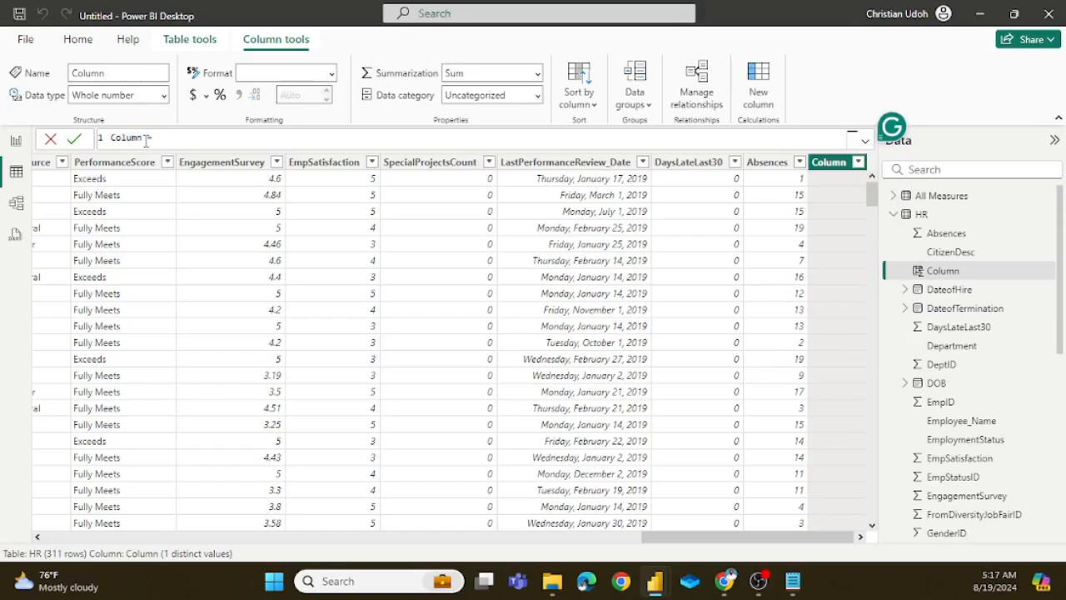
pyautogui.press('BackSpace')
pyautogui.press('BackSpace')
pyautogui.press('BackSpace')
pyautogui.press('BackSpace')
pyautogui.press('BackSpace')
pyautogui.write('T')
pyautogui.write('ORKFORCE CO')
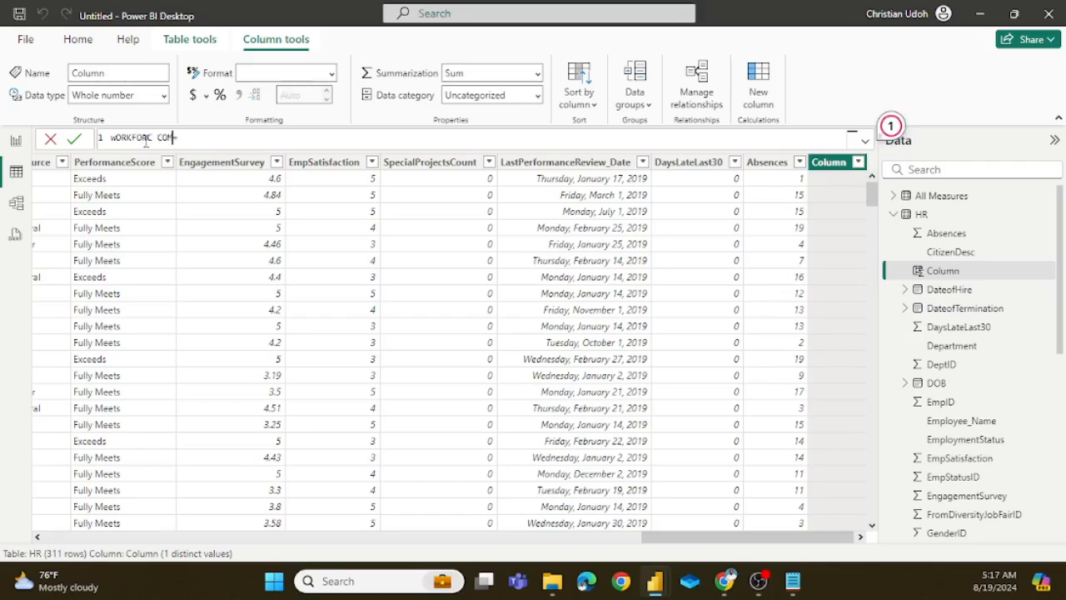
pyautogui.write('MPOSITIO')
pyautogui.write('N=')
pyautogui.hotkey('shift', 'Return')
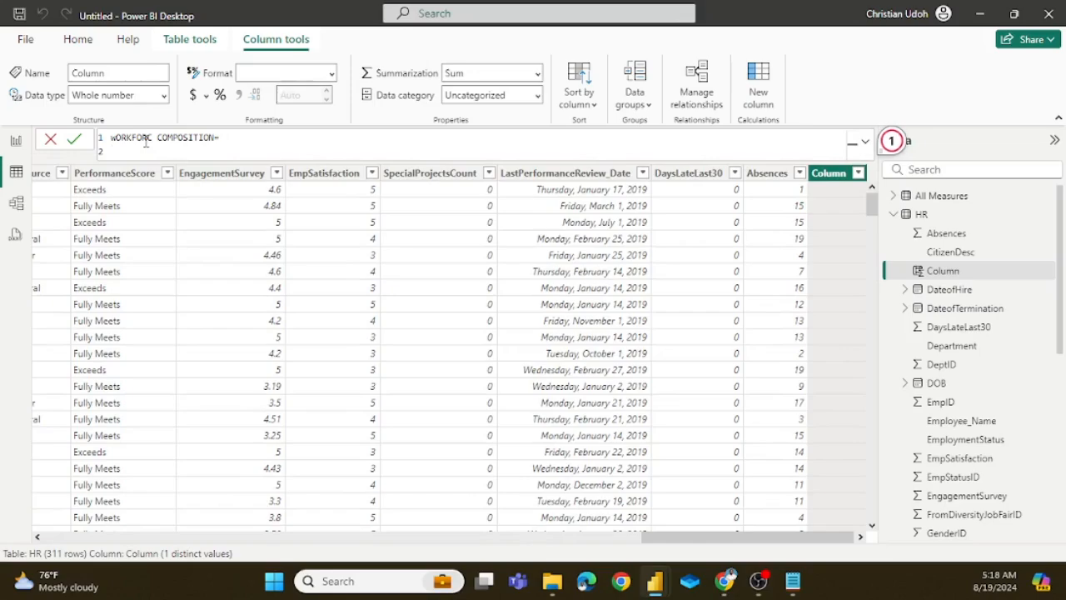
pyautogui.hotkey('ctrl', 'v')
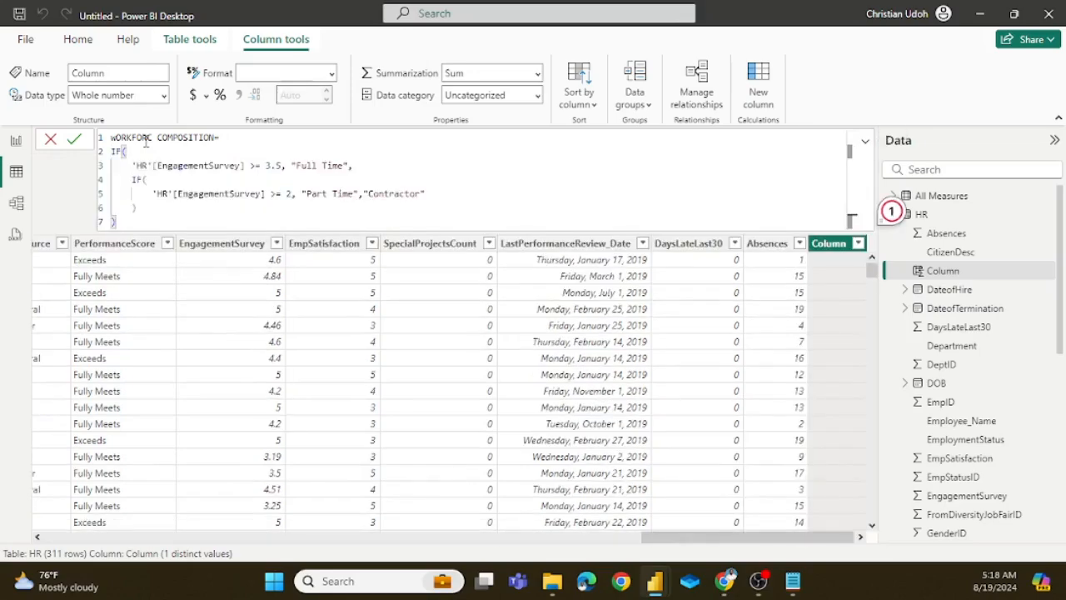
pyautogui.click(436, 166)
# Step: Replace the column name in the formula with Workforce Composition and commit the calculated column
pyautogui.doubleClick(117, 136)
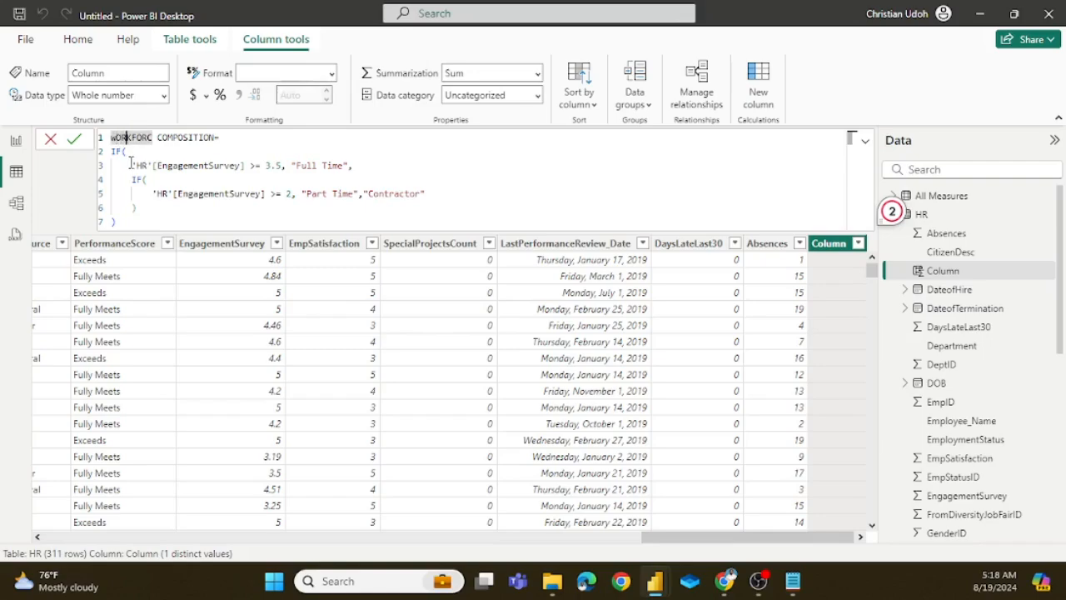
pyautogui.press('Right')
pyautogui.press('Right')
pyautogui.press('Right')
pyautogui.press('Right')
pyautogui.press('Right')
pyautogui.press('Right')
pyautogui.press('Right')
pyautogui.press('Right')
pyautogui.press('Right')
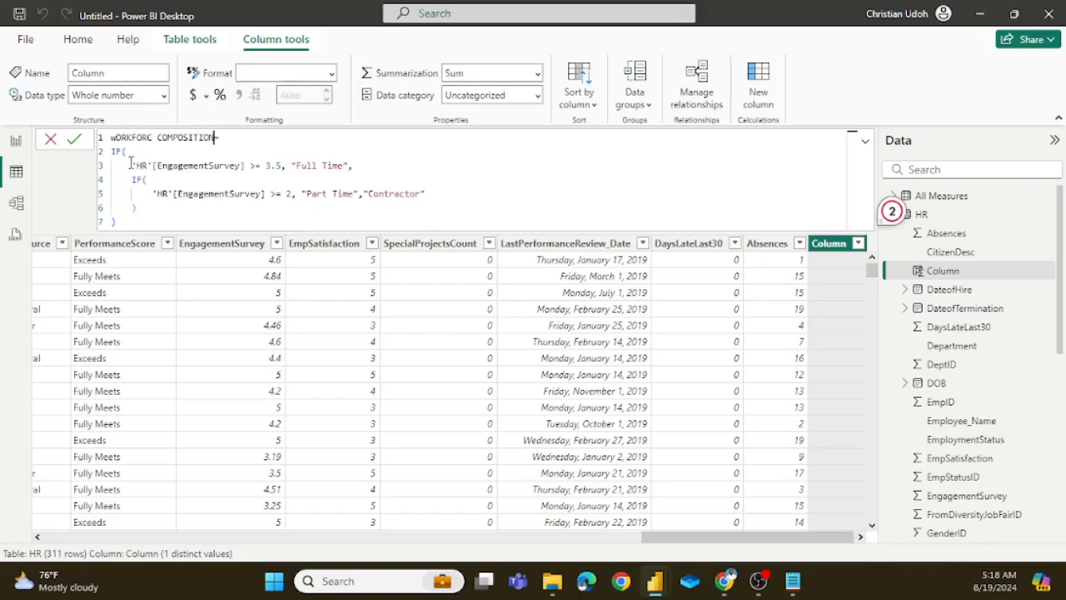
pyautogui.press('BackSpace')
pyautogui.press('BackSpace')
pyautogui.press('BackSpace')
pyautogui.press('BackSpace')
pyautogui.press('BackSpace')
pyautogui.press('BackSpace')
pyautogui.press('BackSpace')
pyautogui.press('BackSpace')
pyautogui.press('BackSpace')
pyautogui.press('BackSpace')
pyautogui.press('BackSpace')
pyautogui.press('BackSpace')
pyautogui.press('BackSpace')
pyautogui.press('BackSpace')
pyautogui.press('BackSpace')
pyautogui.press('BackSpace')
pyautogui.press('BackSpace')
pyautogui.press('BackSpace')
pyautogui.press('BackSpace')
pyautogui.press('BackSpace')
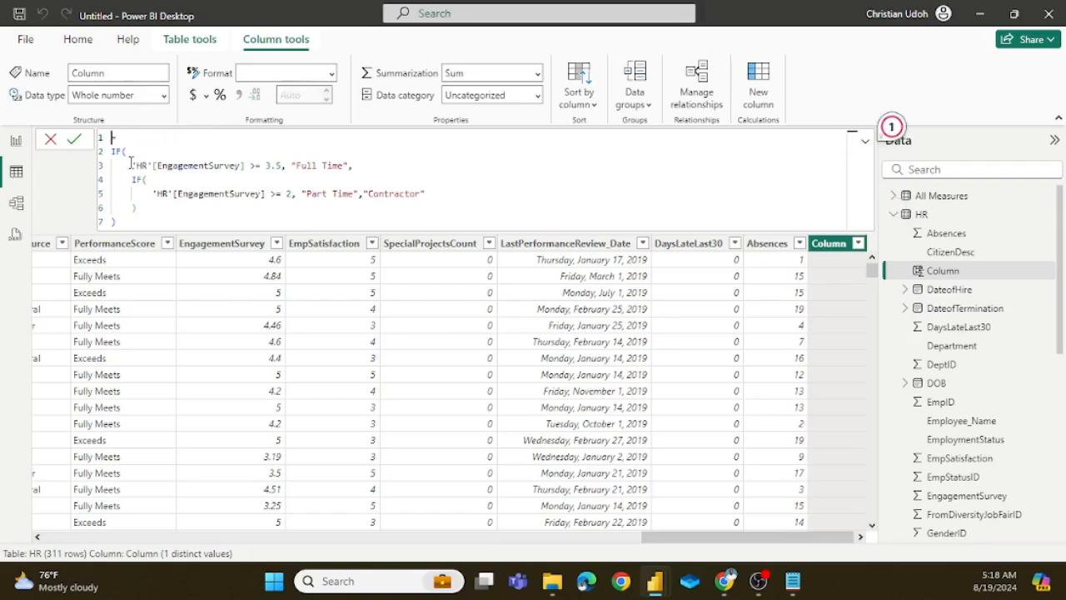
pyautogui.write('Workforce Composition')
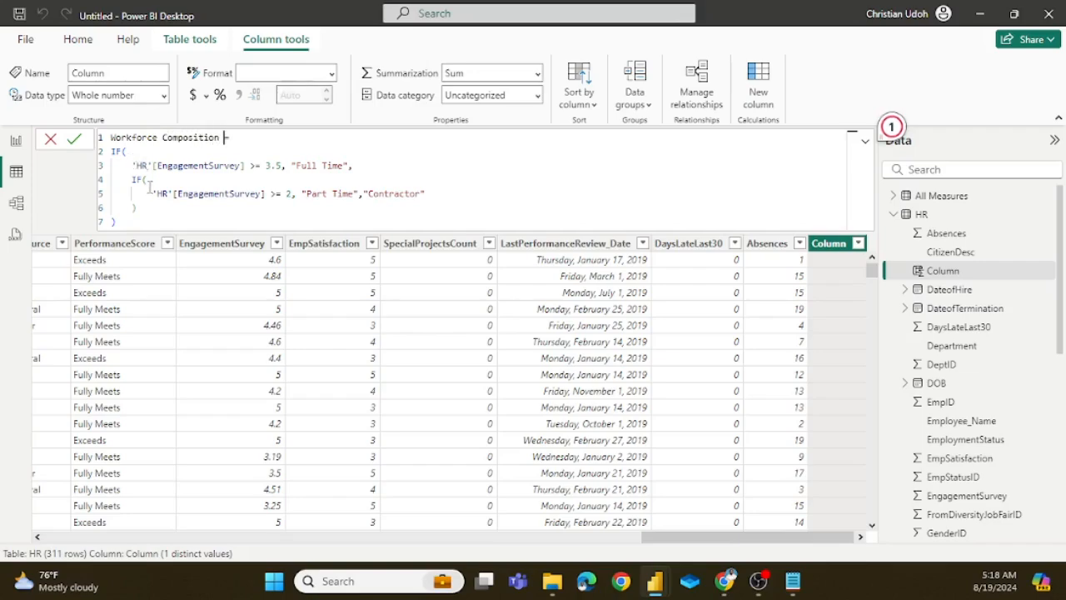
pyautogui.click(75, 142)
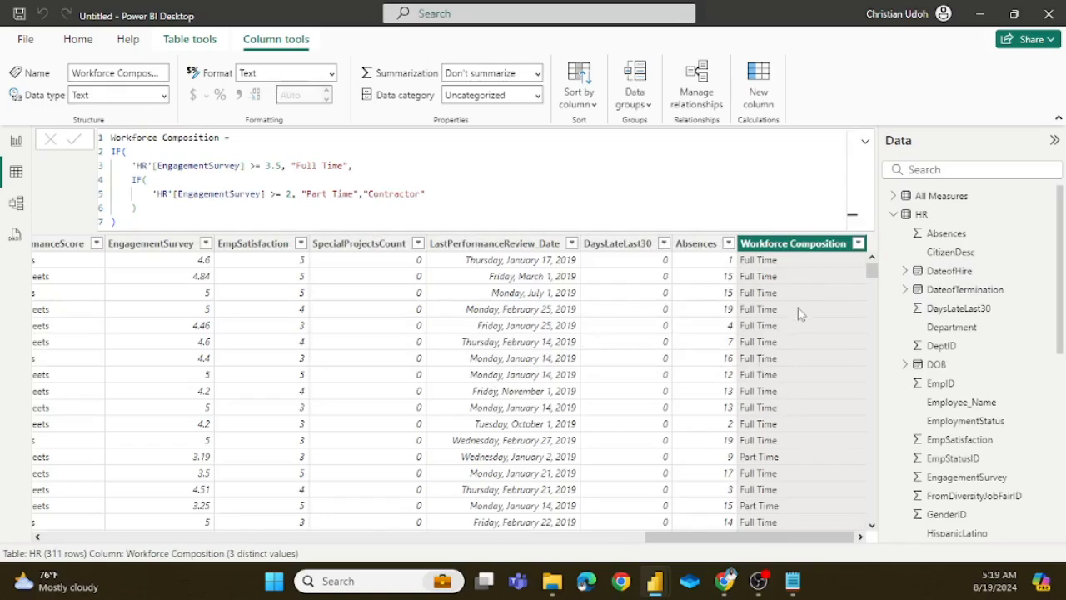
# Step: Look through the Workforce Composition values down the HR table's rows and collapse the formula to a single line
pyautogui.scroll(-8, 808, 302)
pyautogui.scroll(-20, 808, 302)
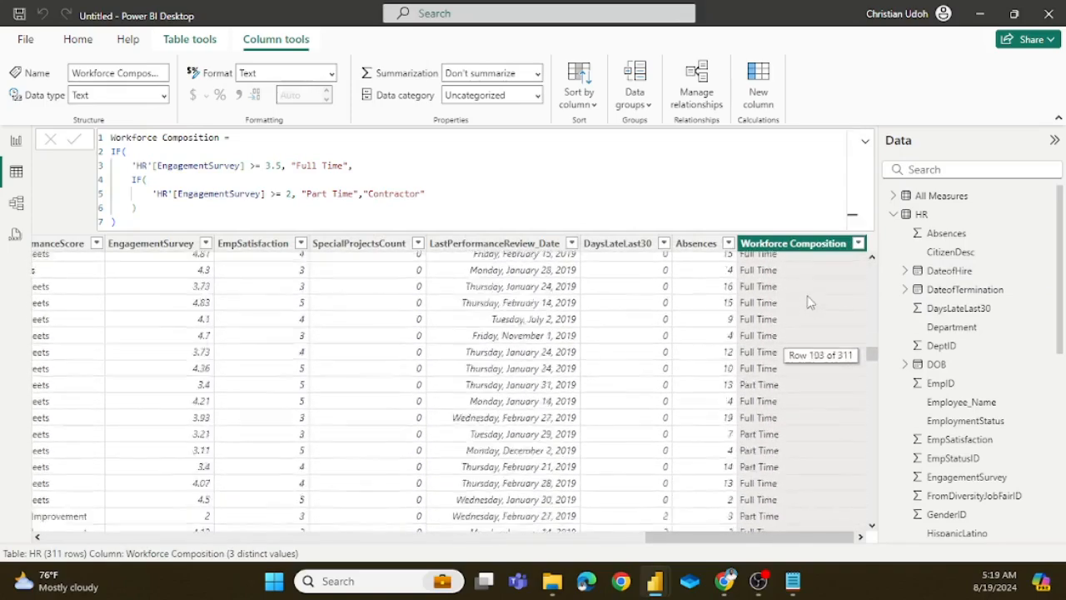
pyautogui.scroll(4, 810, 294)
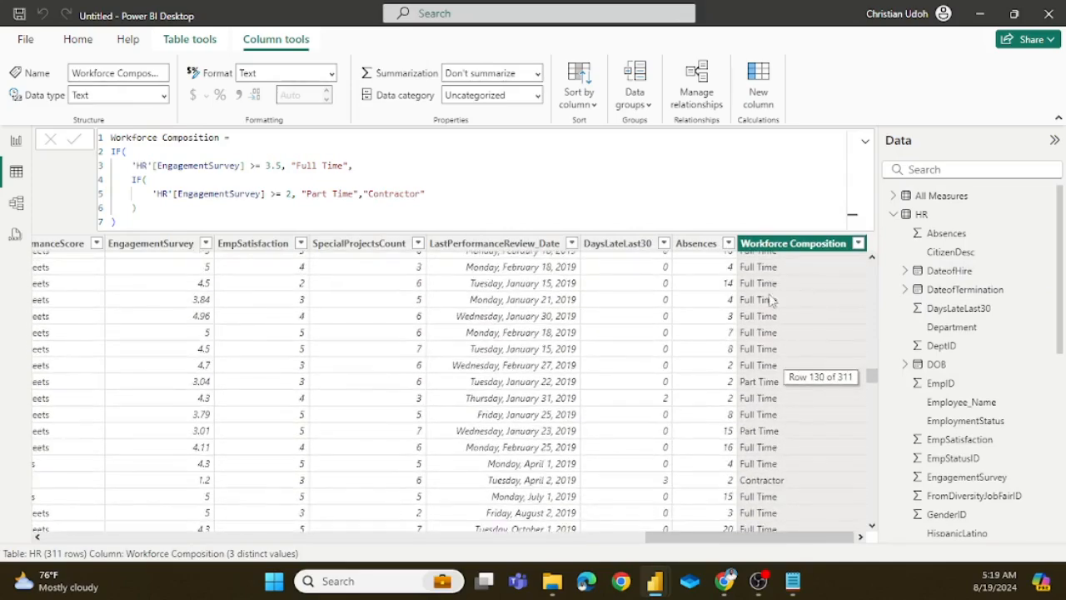
pyautogui.scroll(-20, 785, 325)
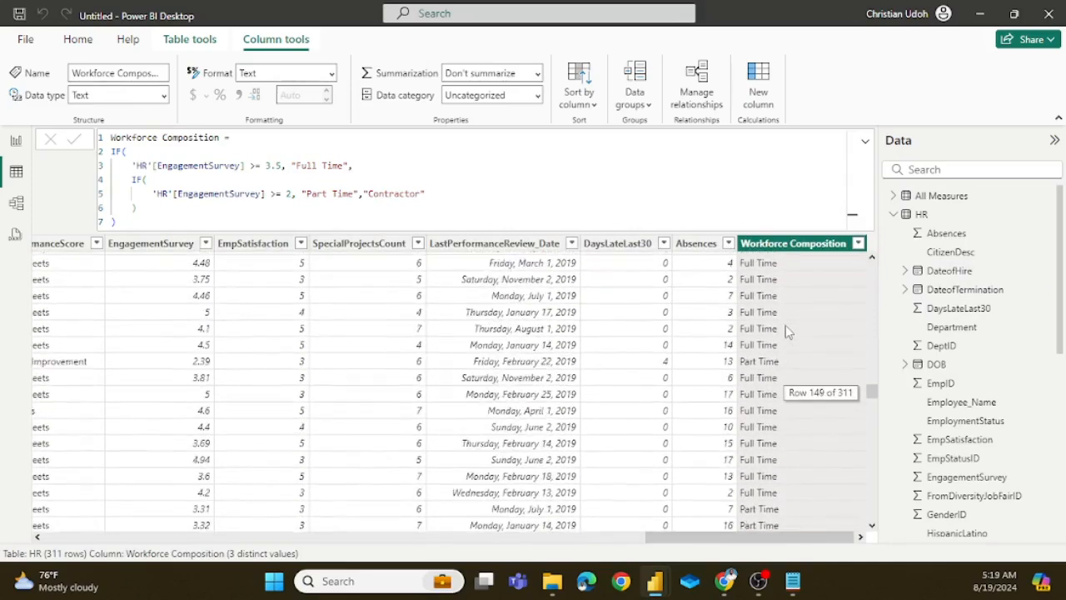
pyautogui.scroll(-8, 790, 330)
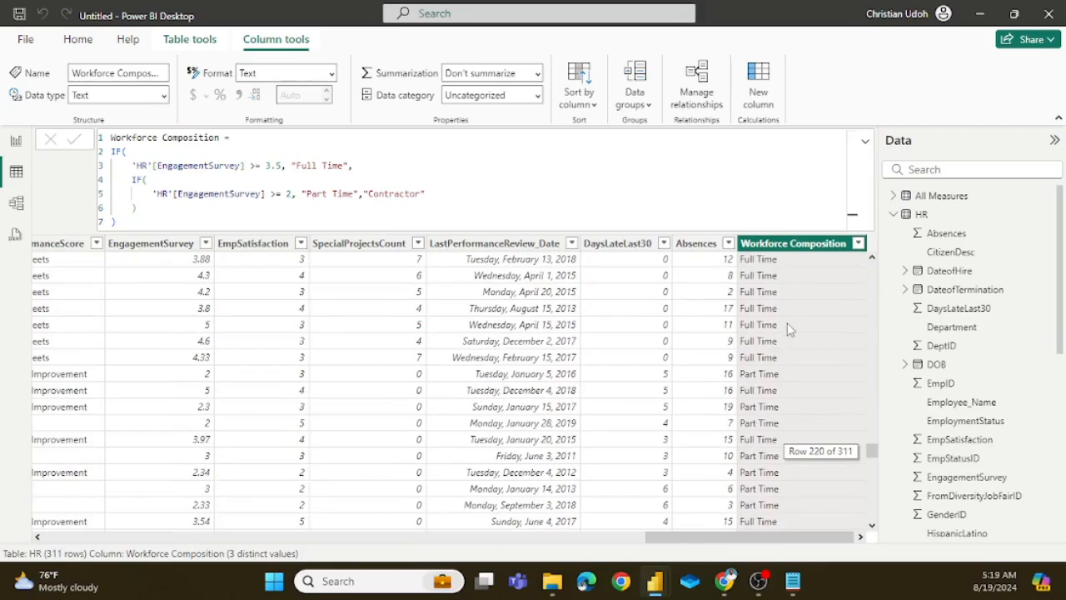
pyautogui.scroll(-20, 790, 330)
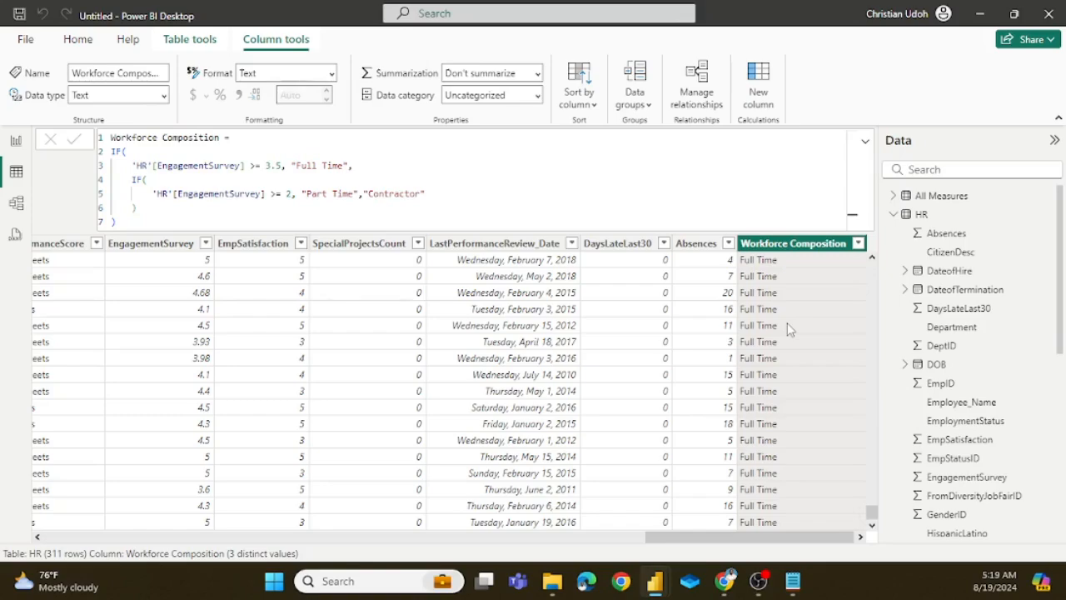
pyautogui.scroll(20, 788, 323)
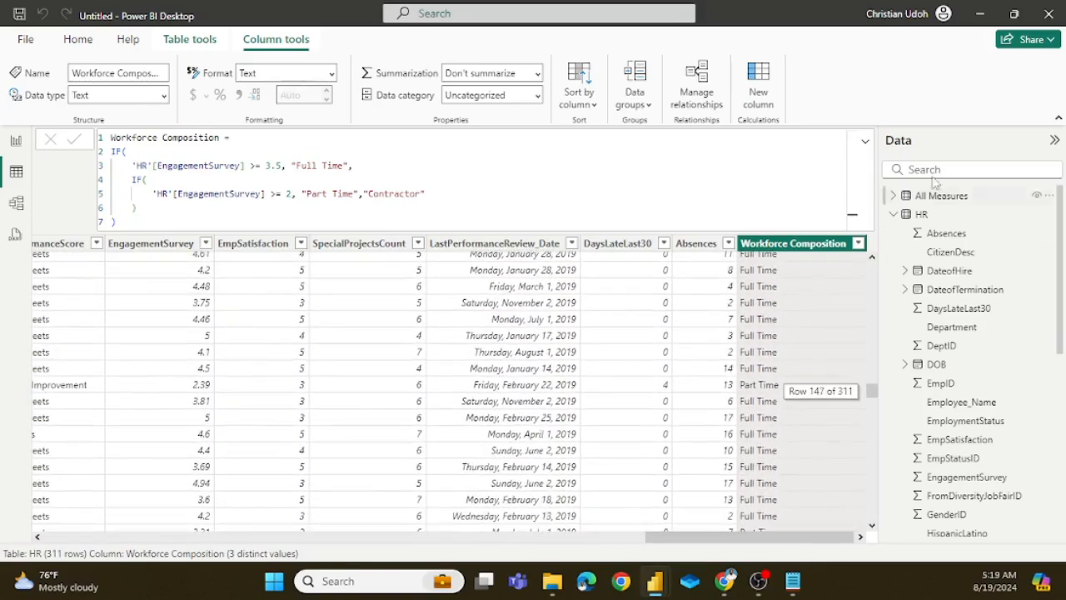
pyautogui.click(865, 142)
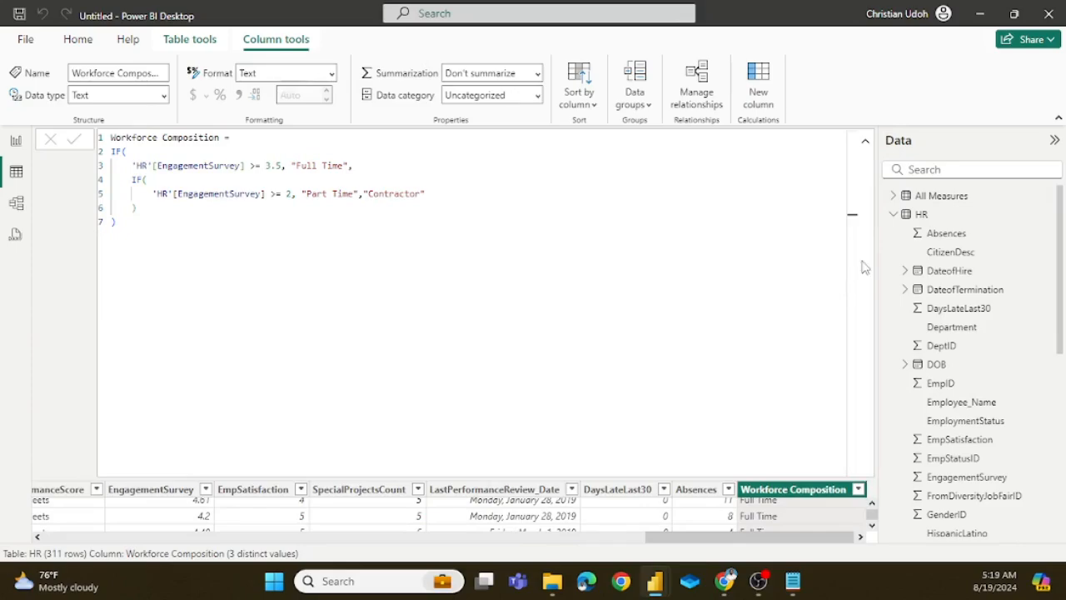
pyautogui.click(865, 145)
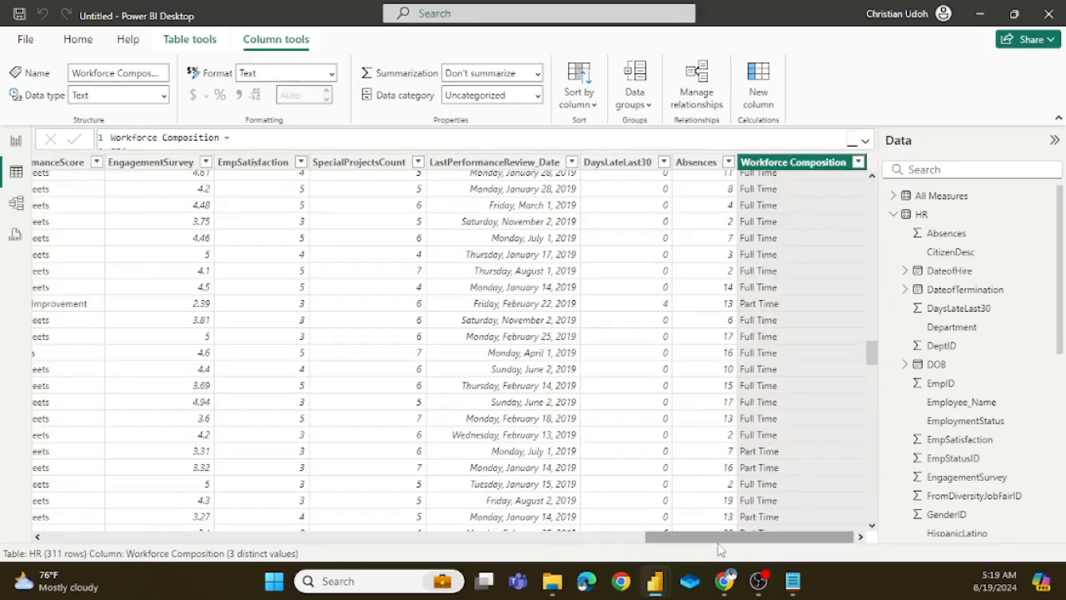
# Step: Switch to the hr analysis report, collapse the formula and show the Report Design page with the finished dashboard
pyautogui.moveTo(654, 580)
pyautogui.click(631, 541)
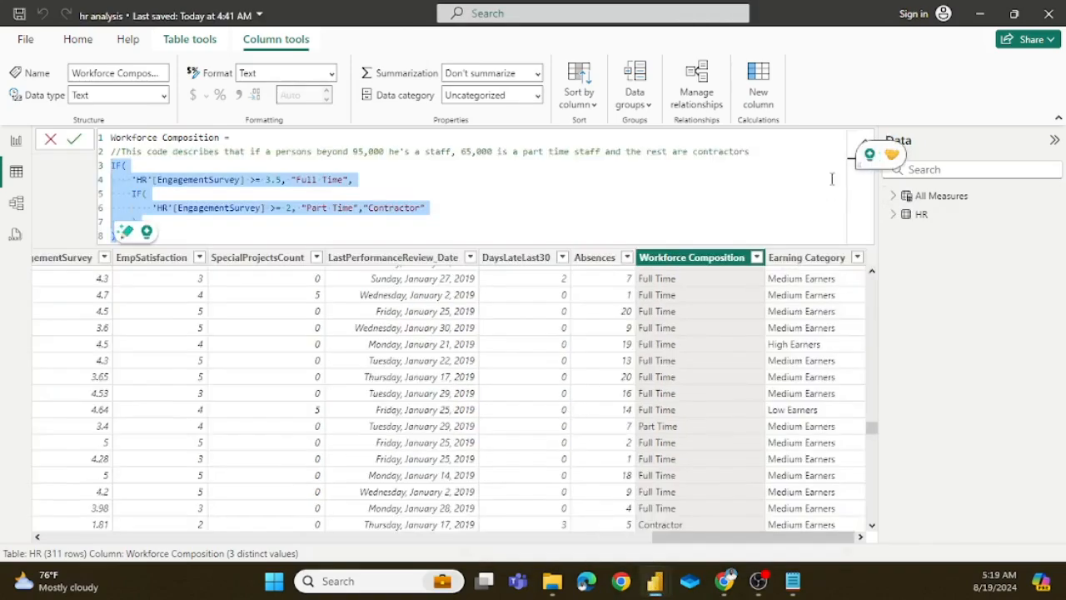
pyautogui.click(864, 141)
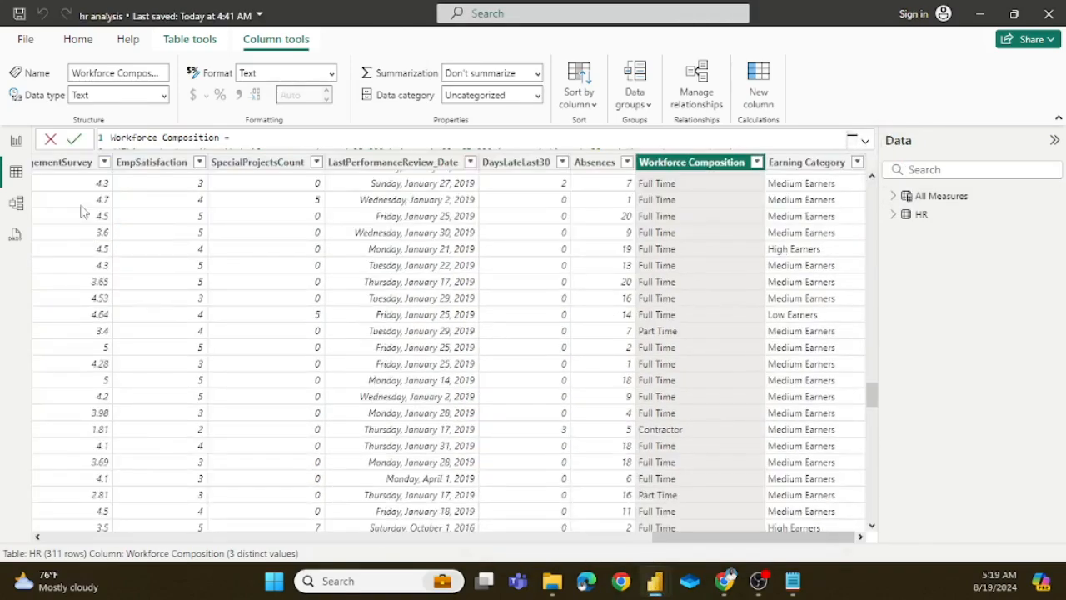
pyautogui.click(16, 140)
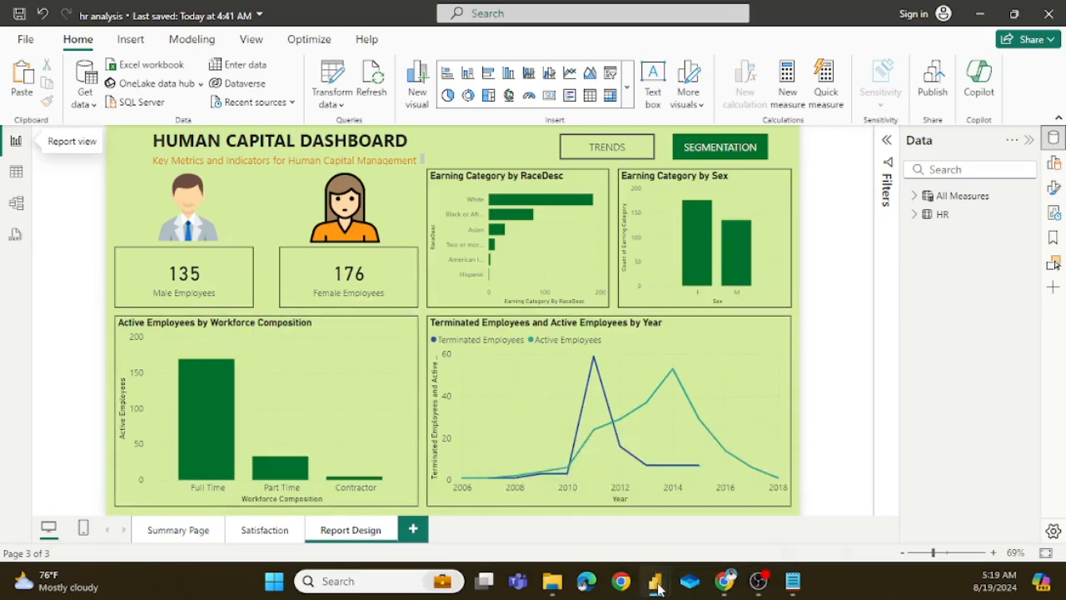
# Step: Return to the untitled report and examine the HR table's columns, especially the hire dates, termination dates and termination reasons
pyautogui.moveTo(657, 587)
pyautogui.click(735, 500)
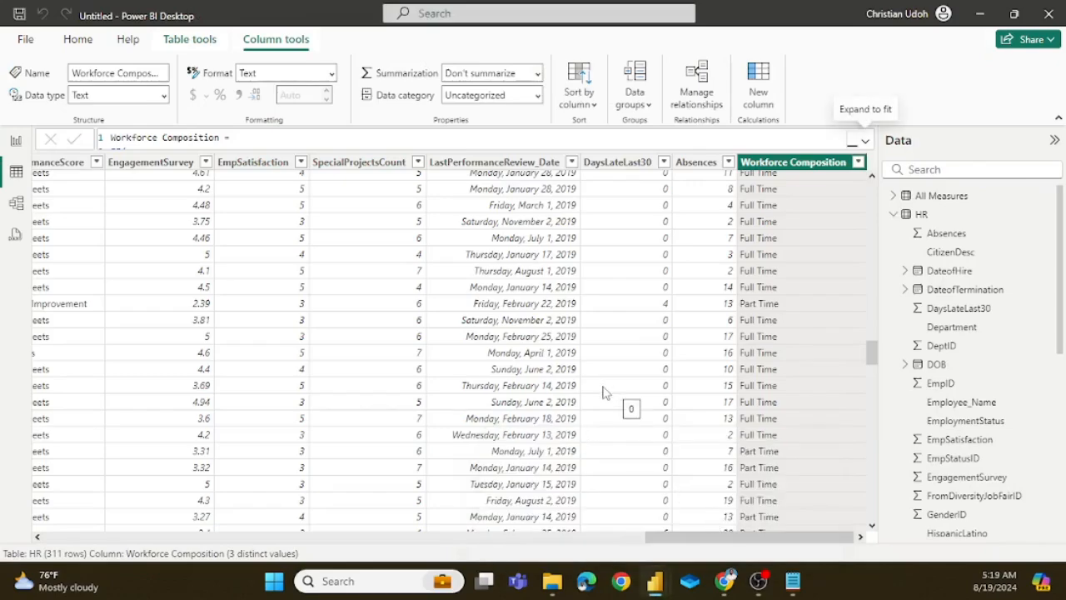
pyautogui.hscroll(-10, 580, 345)
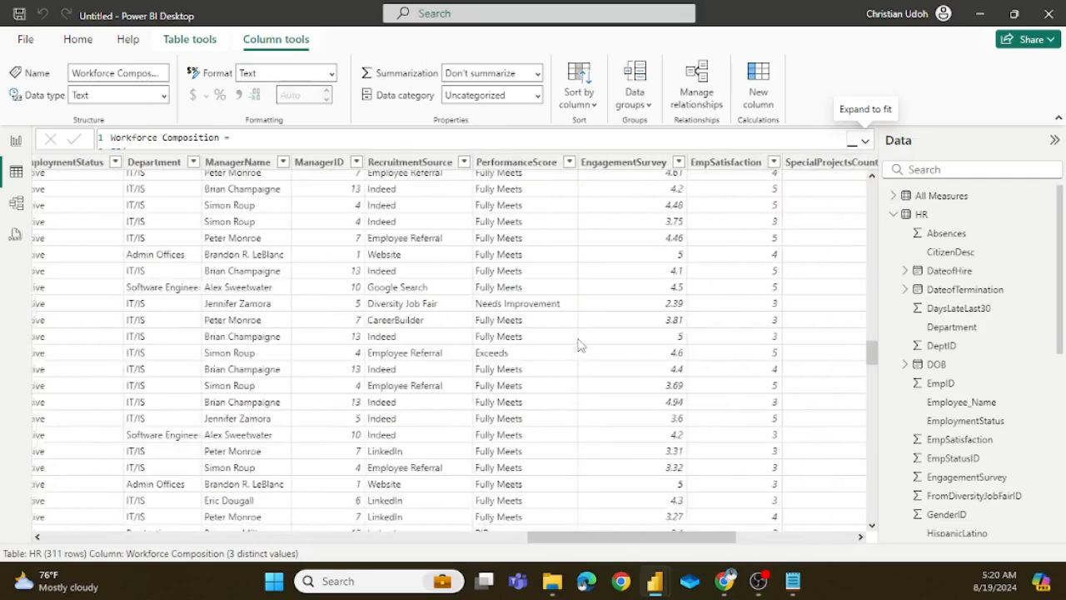
pyautogui.hscroll(-12, 580, 345)
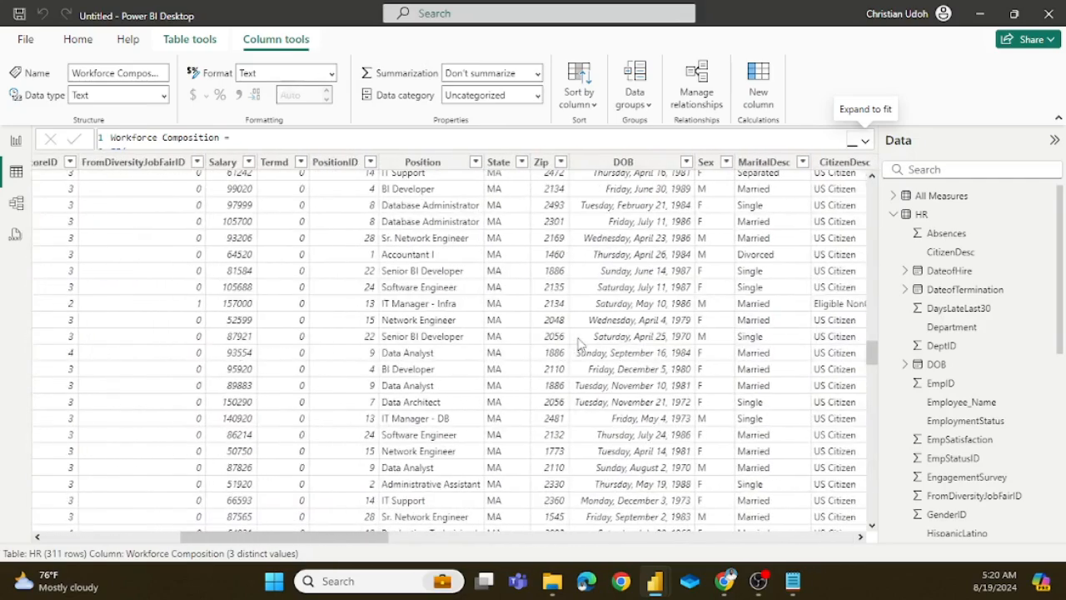
pyautogui.hscroll(5, 581, 344)
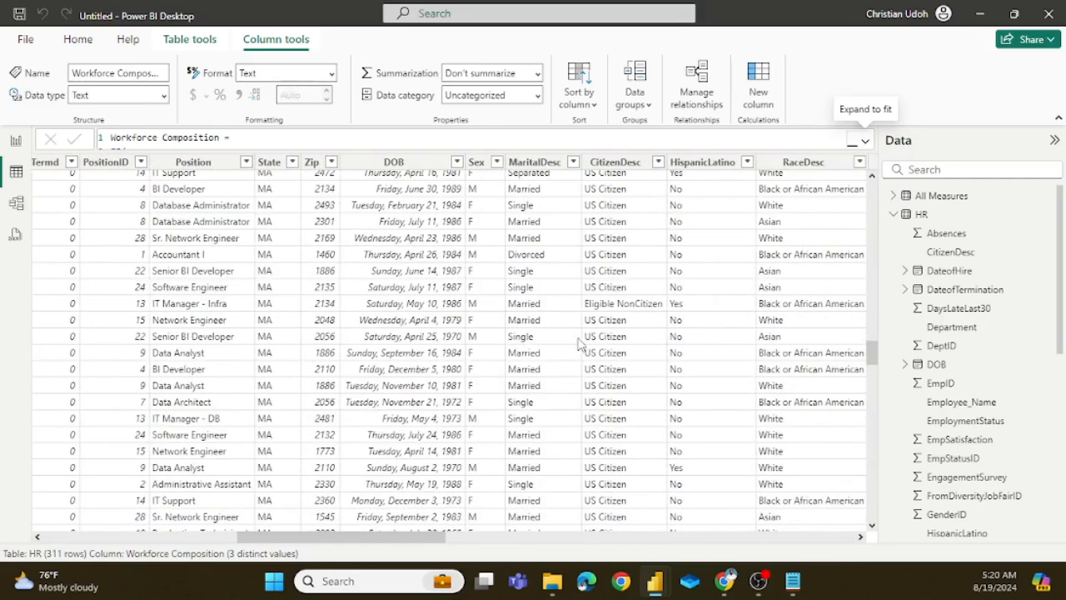
pyautogui.hscroll(5, 580, 345)
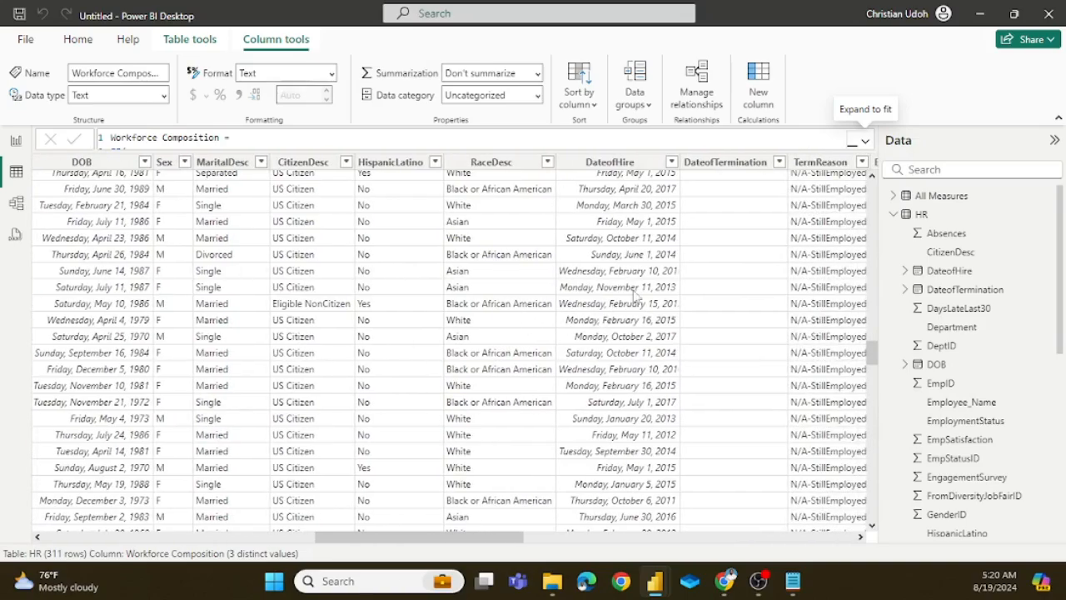
pyautogui.scroll(-15, 733, 242)
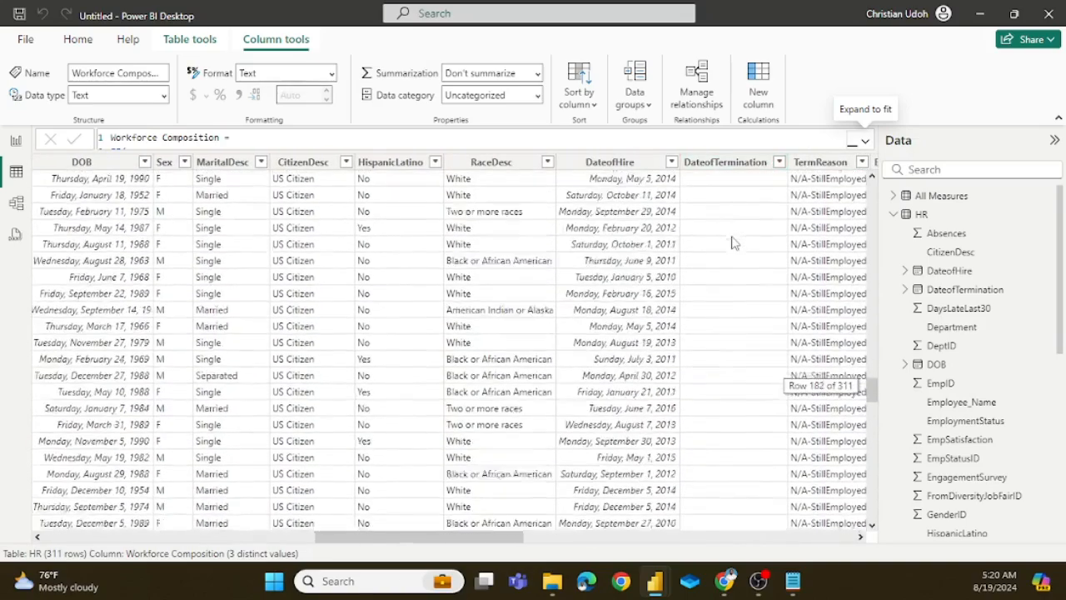
pyautogui.scroll(12, 744, 265)
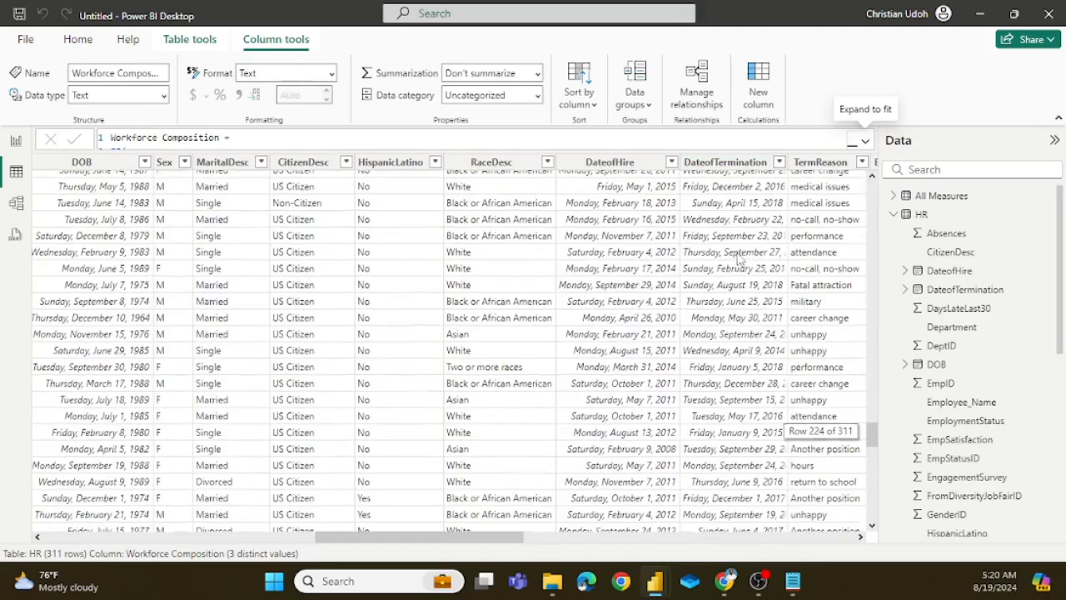
pyautogui.scroll(5, 730, 244)
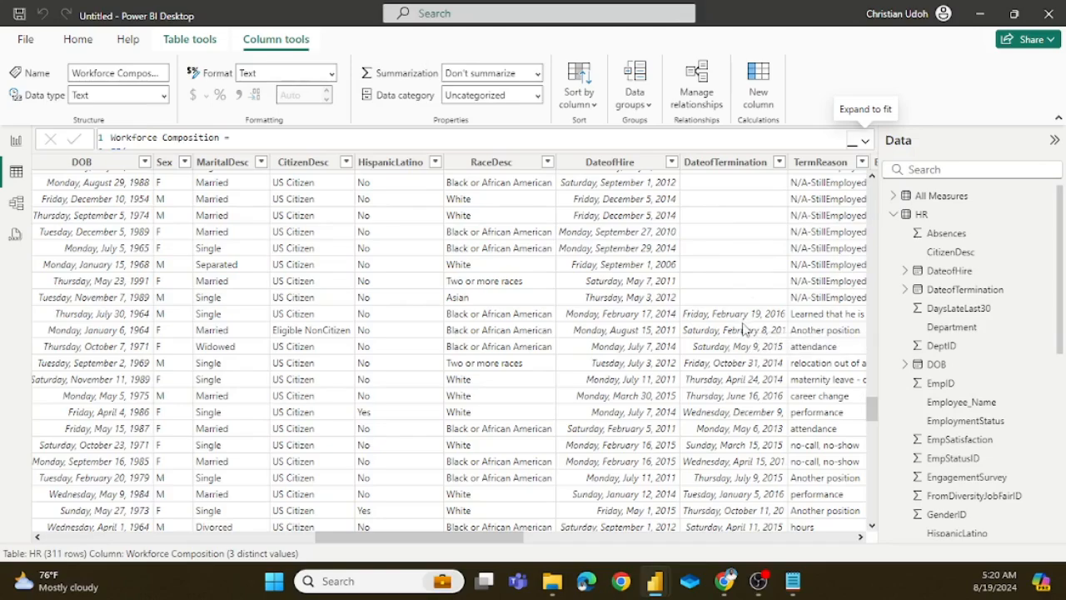
# Step: Switch to the hr analysis report and copy the CALCULATE expression from its Active Employees measure
pyautogui.moveTo(655, 581)
pyautogui.click(602, 497)
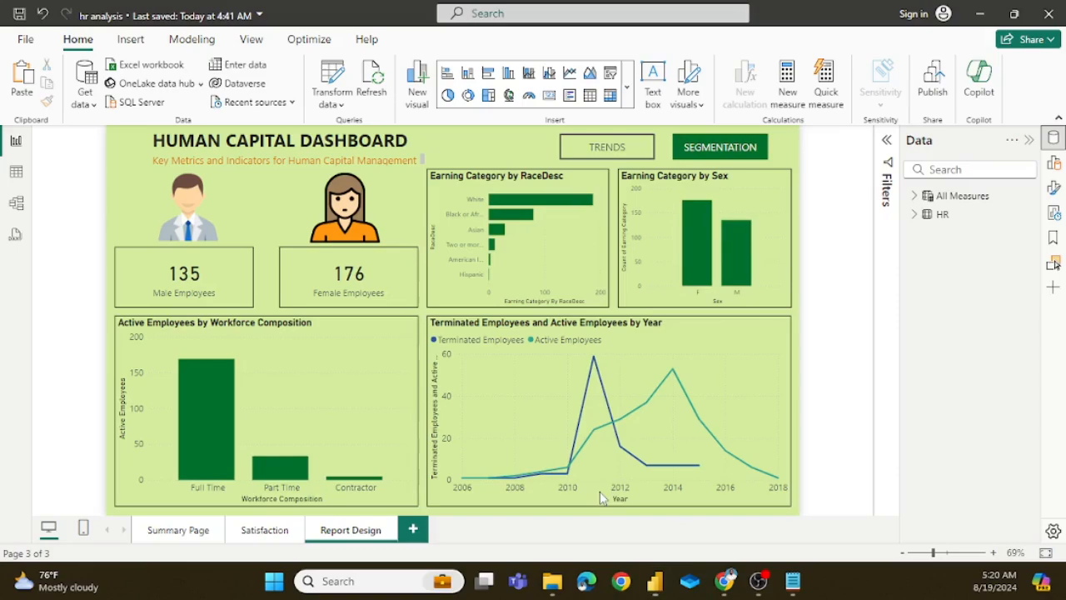
pyautogui.click(914, 197)
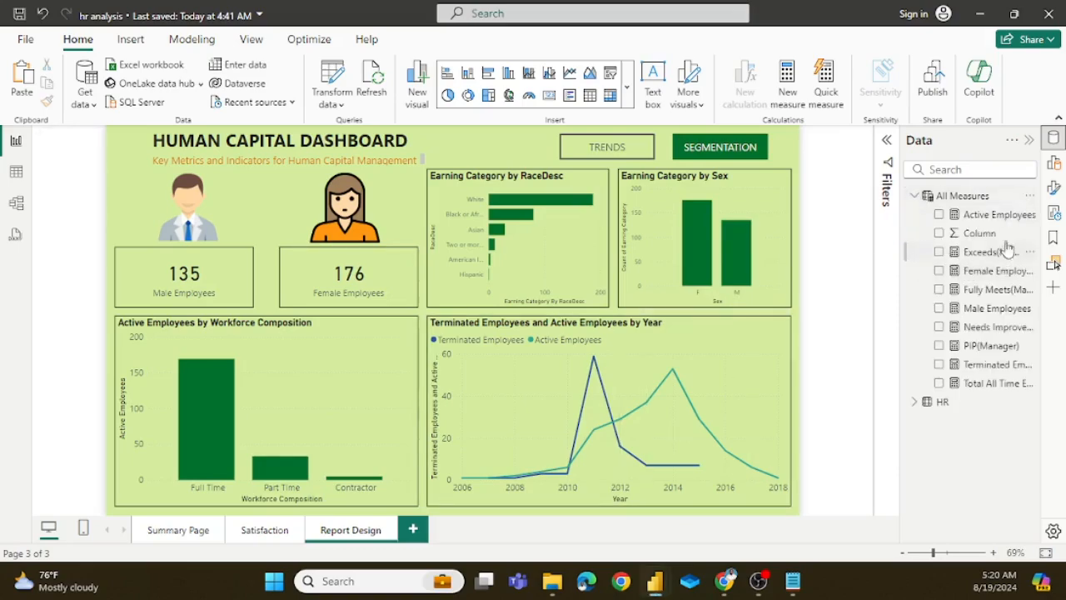
pyautogui.click(991, 214)
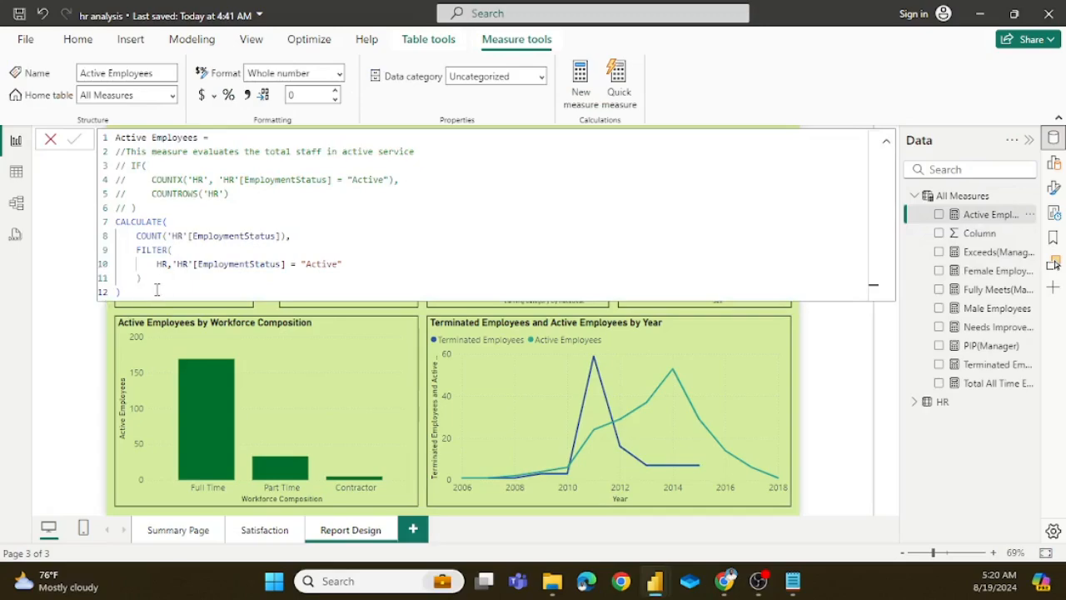
pyautogui.moveTo(128, 293); pyautogui.dragTo(114, 221)
pyautogui.hotkey('ctrl', 'c')
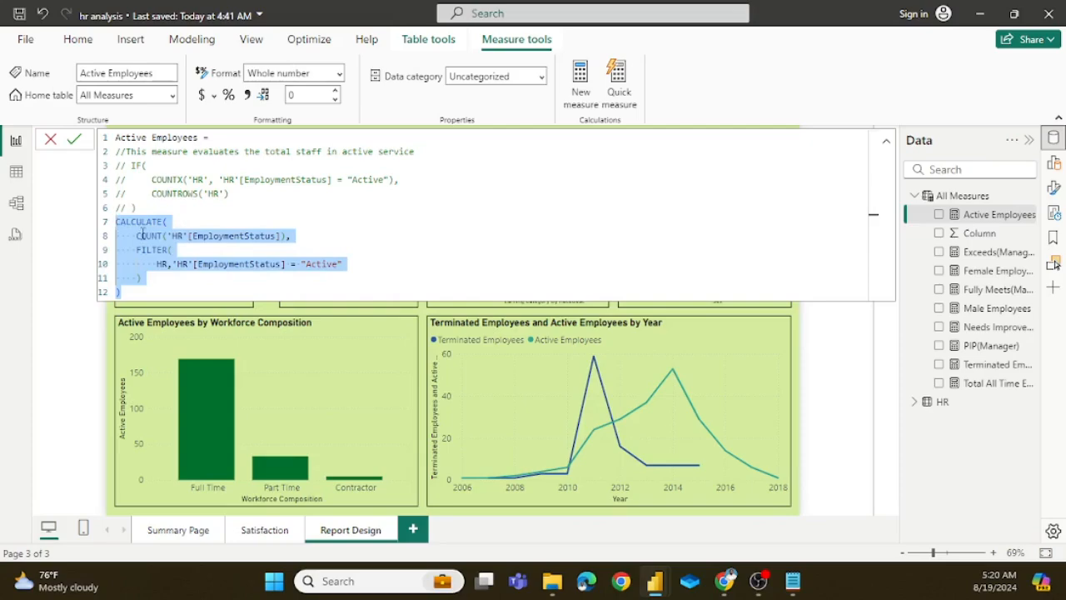
# Step: Return to the untitled report, show the report page and add a new measure to the All Measures table
pyautogui.moveTo(658, 582)
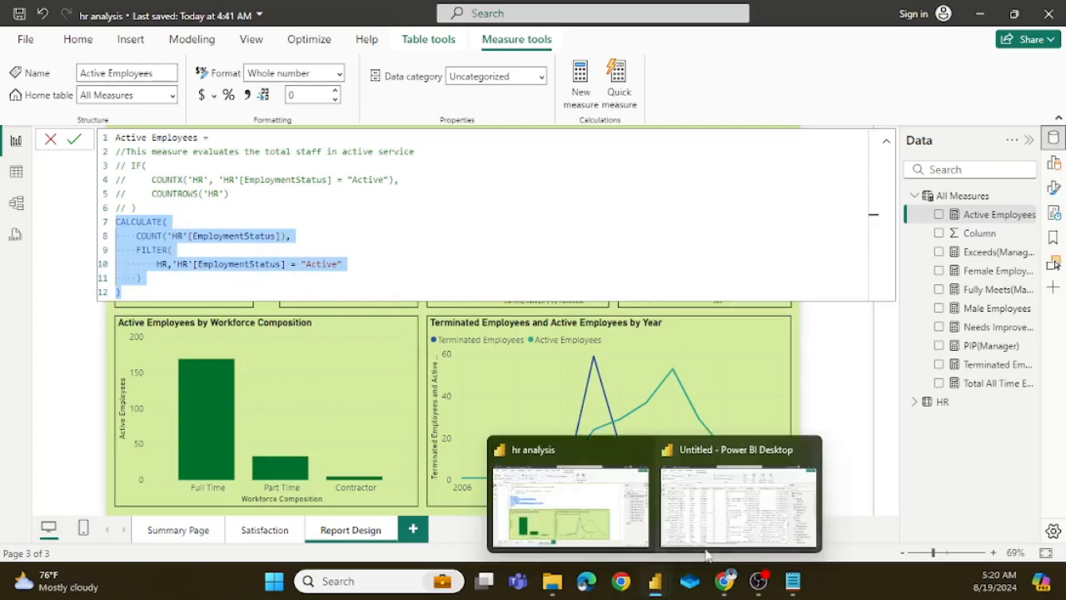
pyautogui.click(707, 554)
pyautogui.scroll(-5, 408, 316)
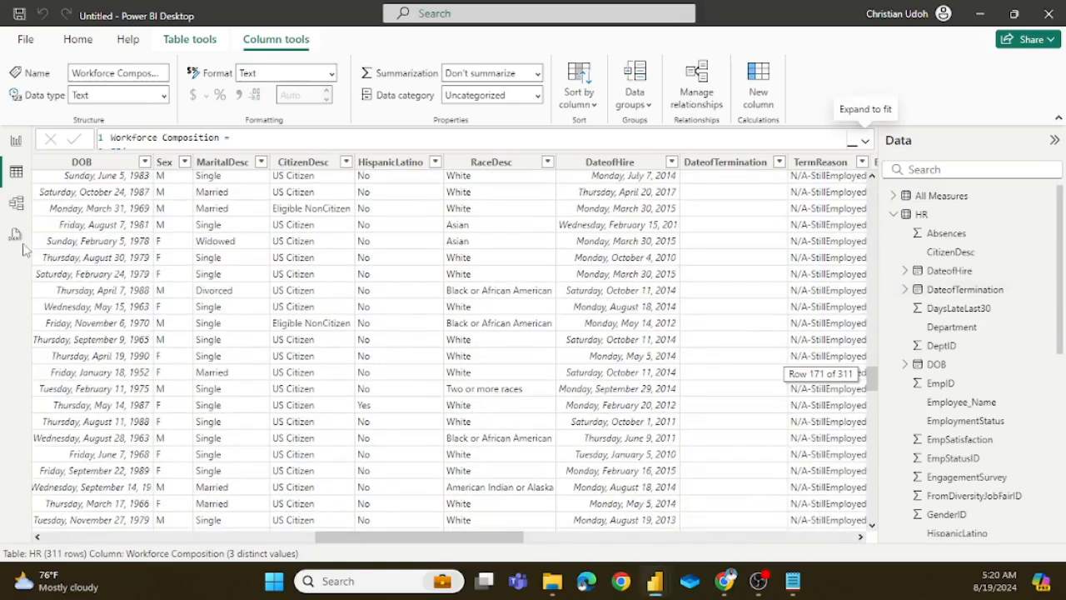
pyautogui.click(15, 141)
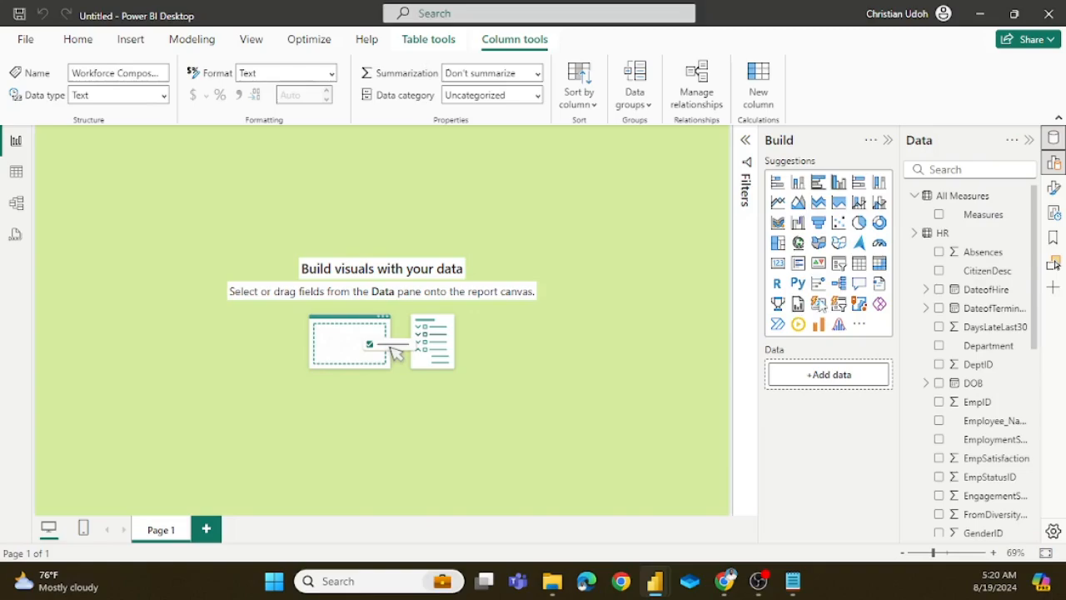
pyautogui.click(917, 234)
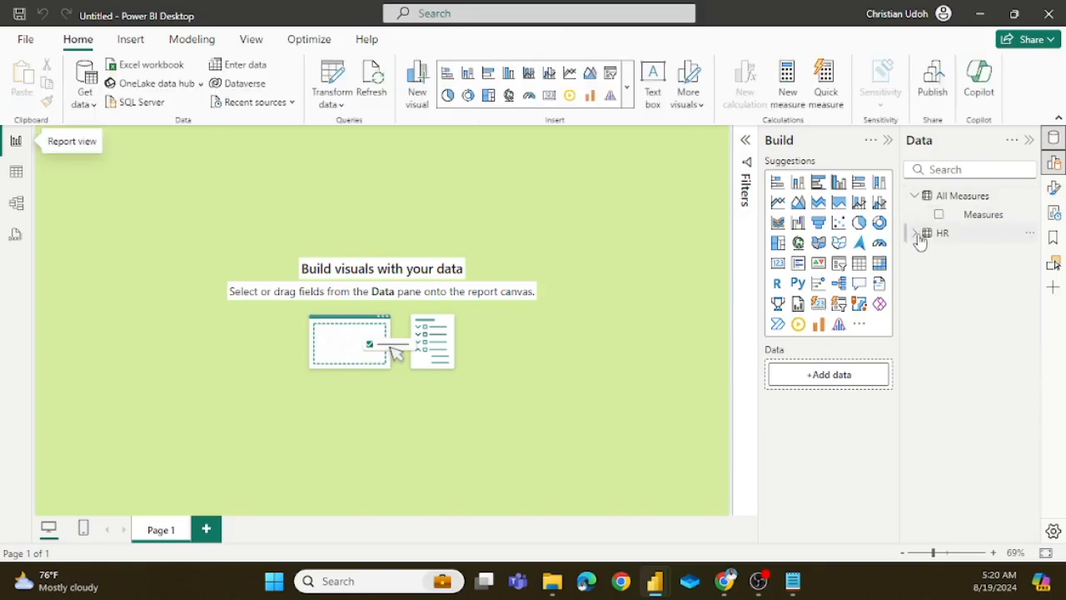
pyautogui.rightClick(958, 196)
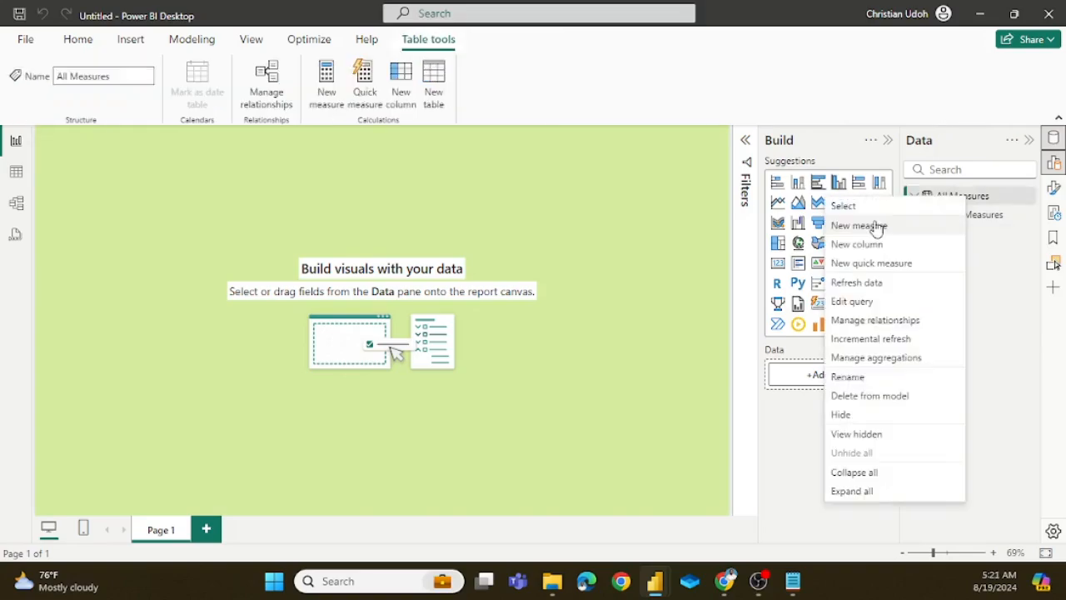
pyautogui.click(877, 229)
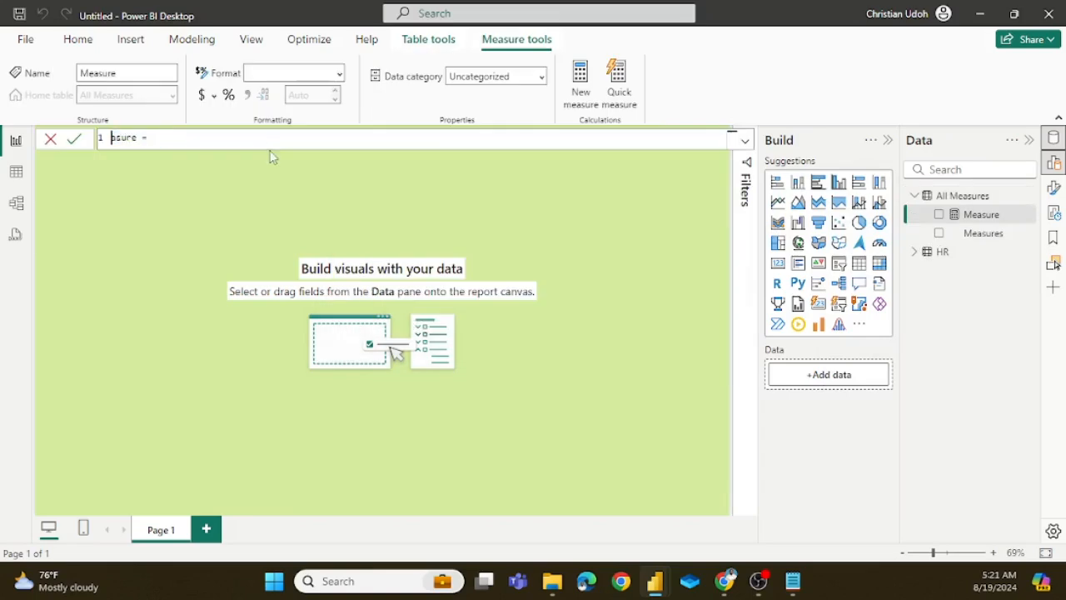
# Step: Name the measure Active Employees and paste the copied CALCULATE expression on a new line below the name
pyautogui.write('Re')
pyautogui.write('Active Employees')
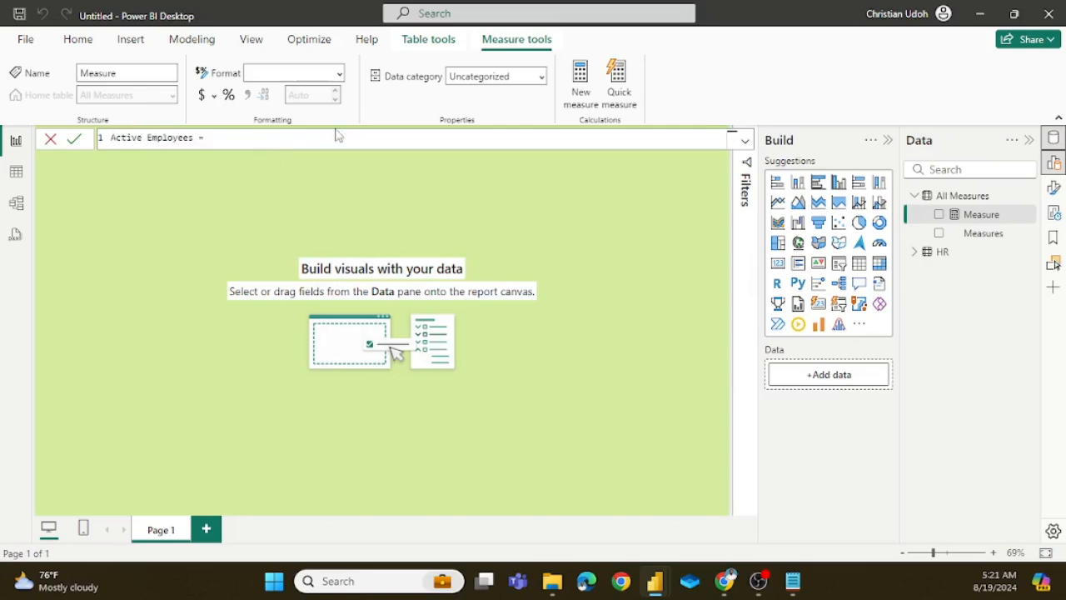
pyautogui.hotkey('shift', 'Return')
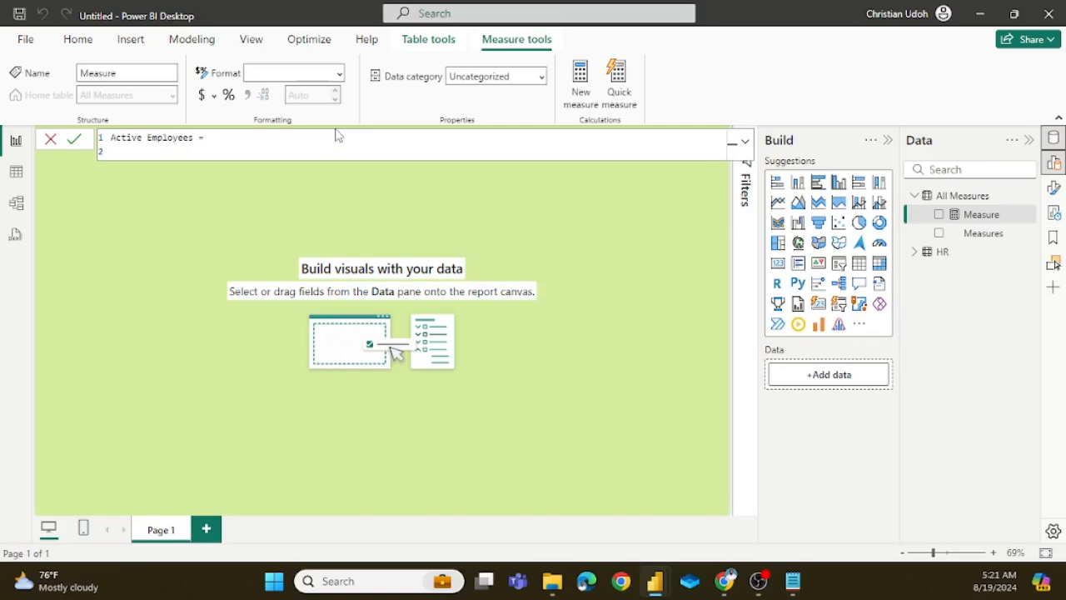
pyautogui.hotkey('ctrl', 'v')
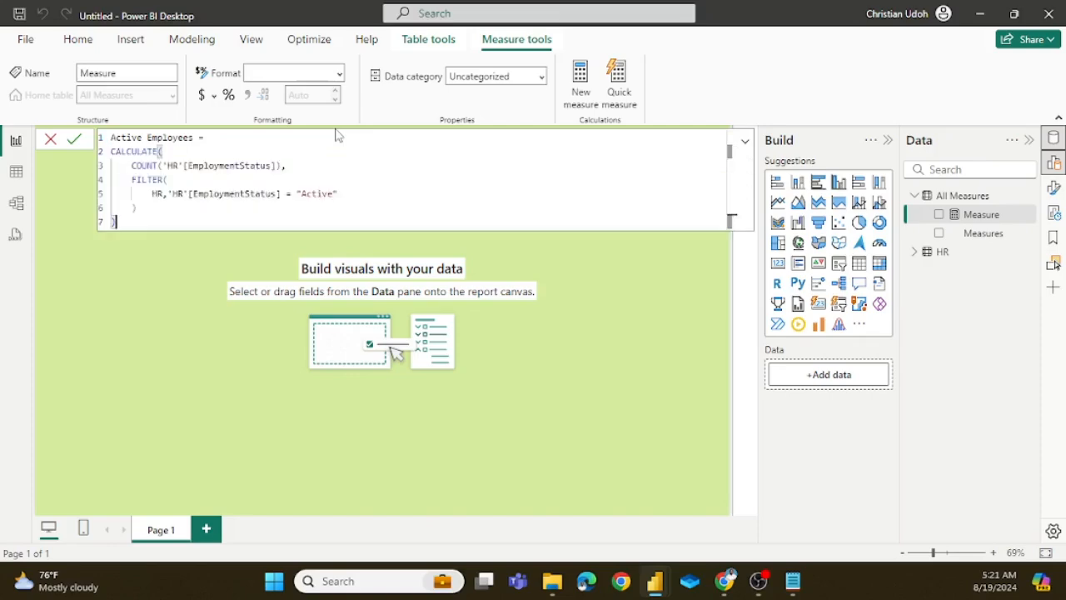
# Step: Add the comment "// Calculates the total number of active employees" above CALCULATE and commit the measure
pyautogui.click(219, 137)
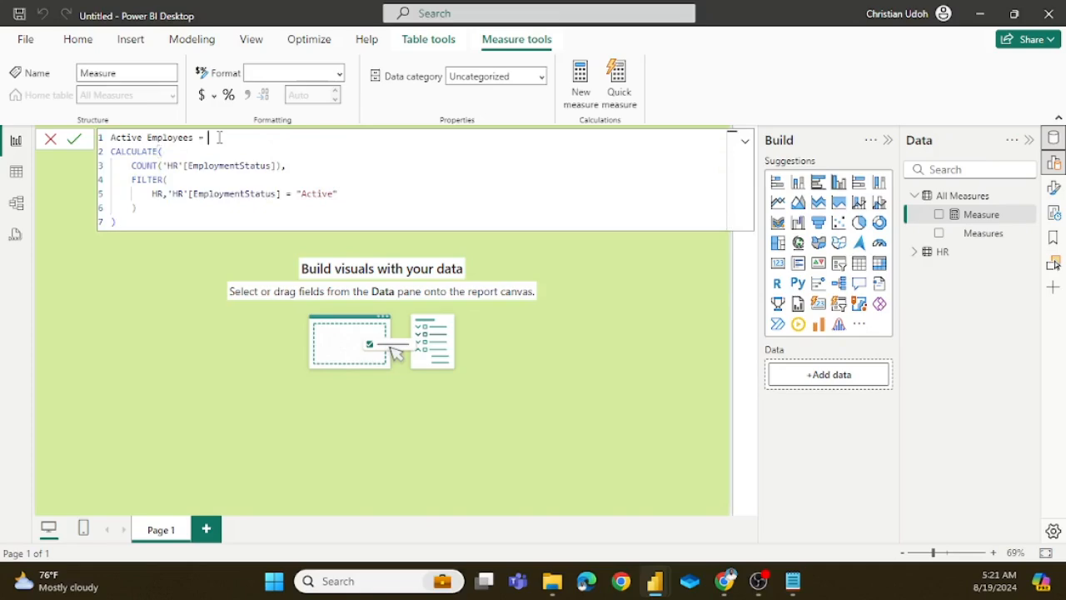
pyautogui.hotkey('shift', 'Return')
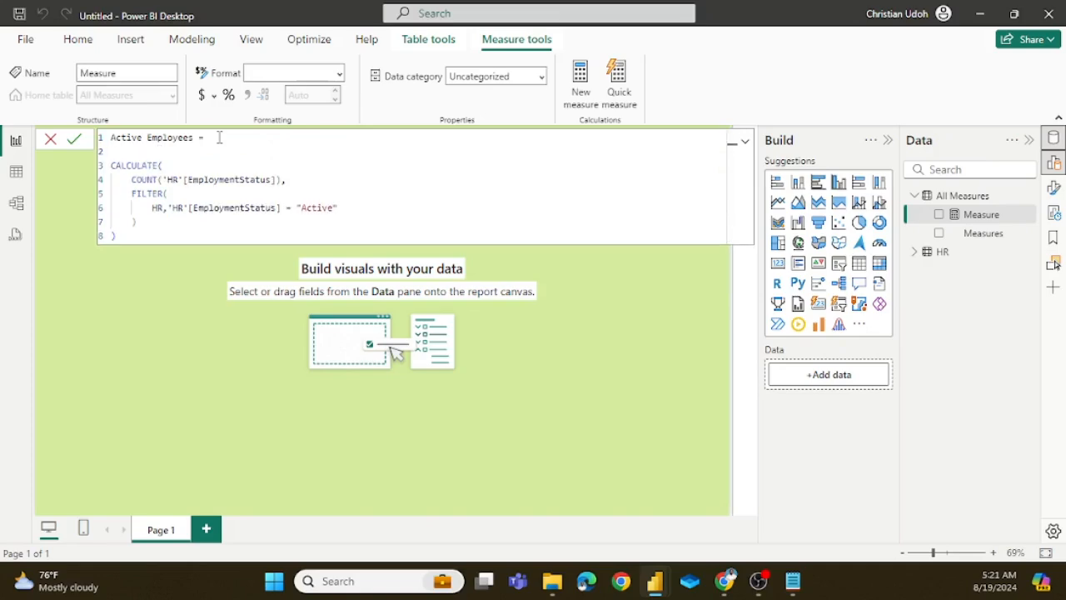
pyautogui.write('//')
pyautogui.write('Calculates the total number of act')
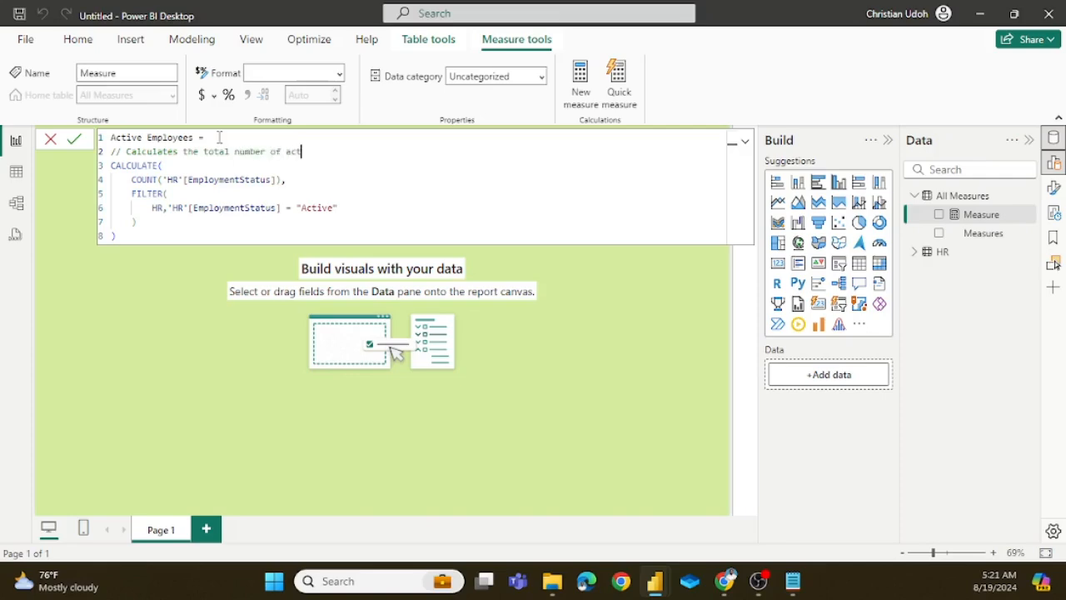
pyautogui.write('ive employees')
pyautogui.click(74, 142)
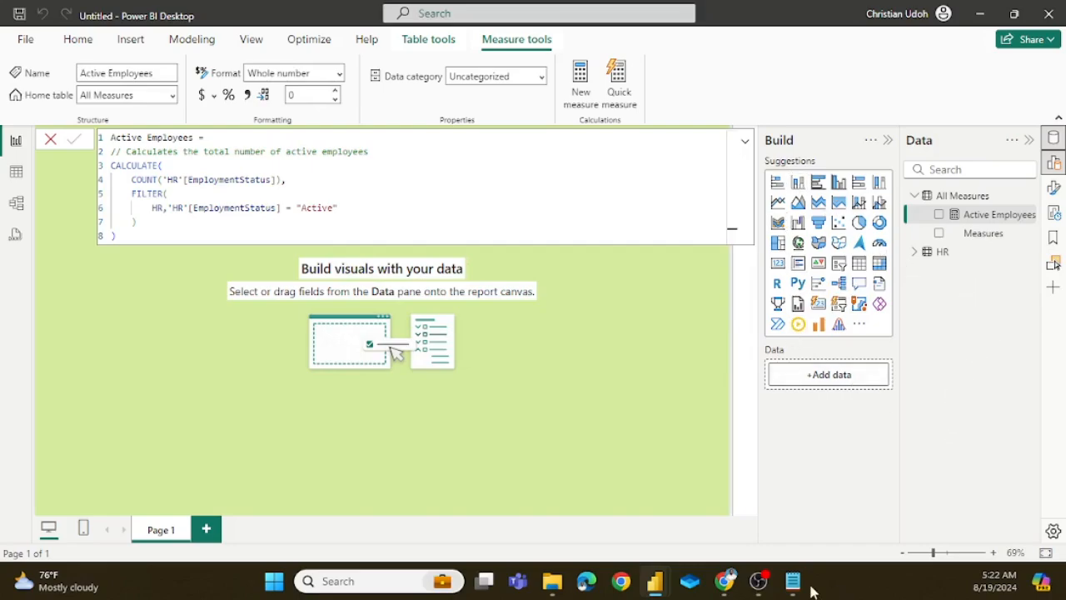
# Step: Check the workforce composition question in Notepad, return to the report and insert a stacked bar chart with the filters collapsed
pyautogui.click(762, 502)
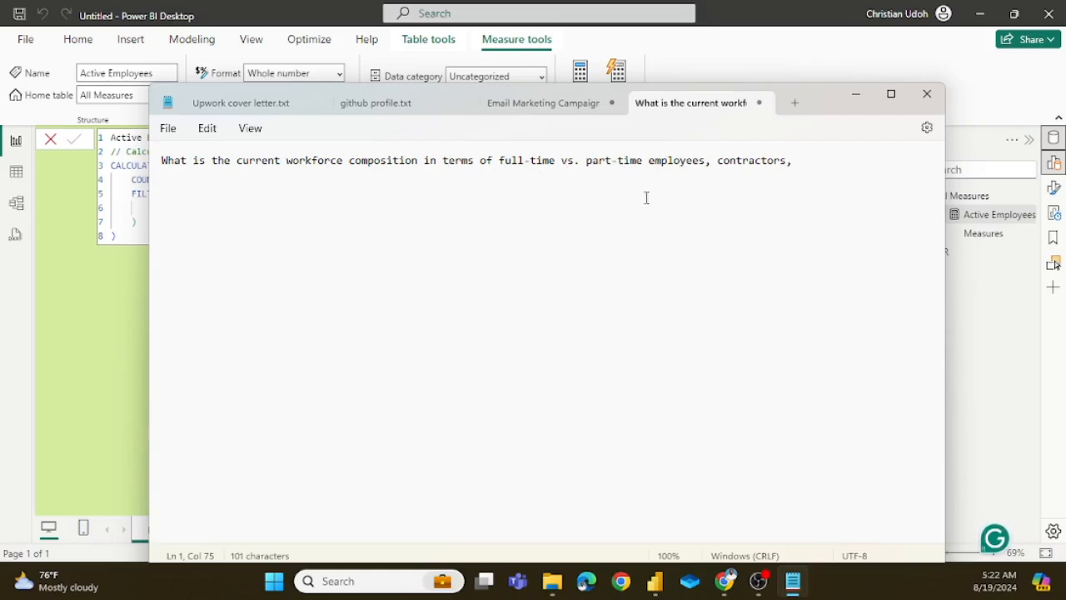
pyautogui.click(131, 329)
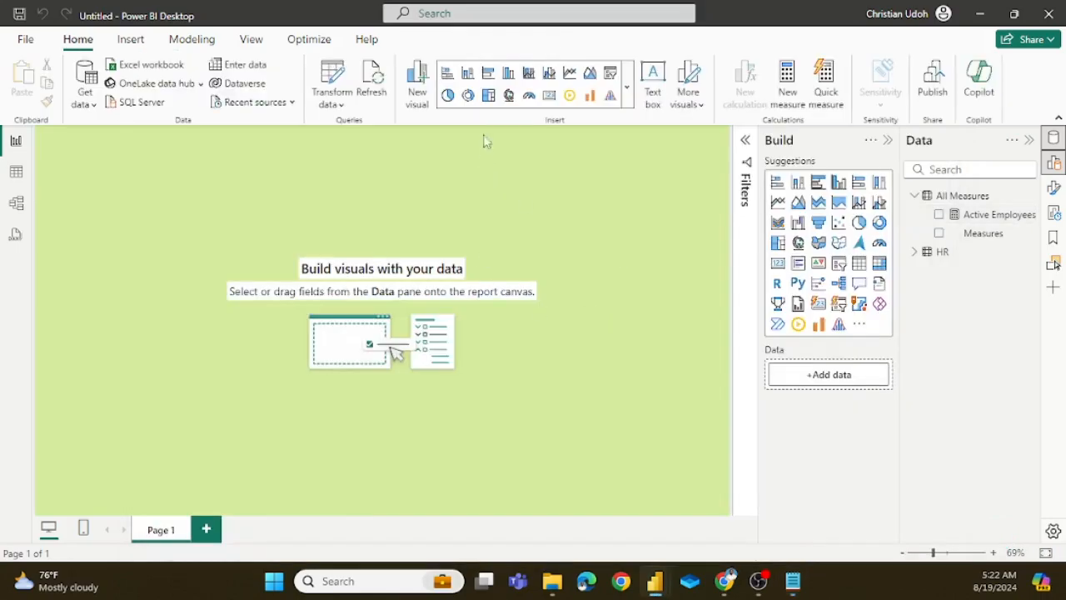
pyautogui.click(447, 76)
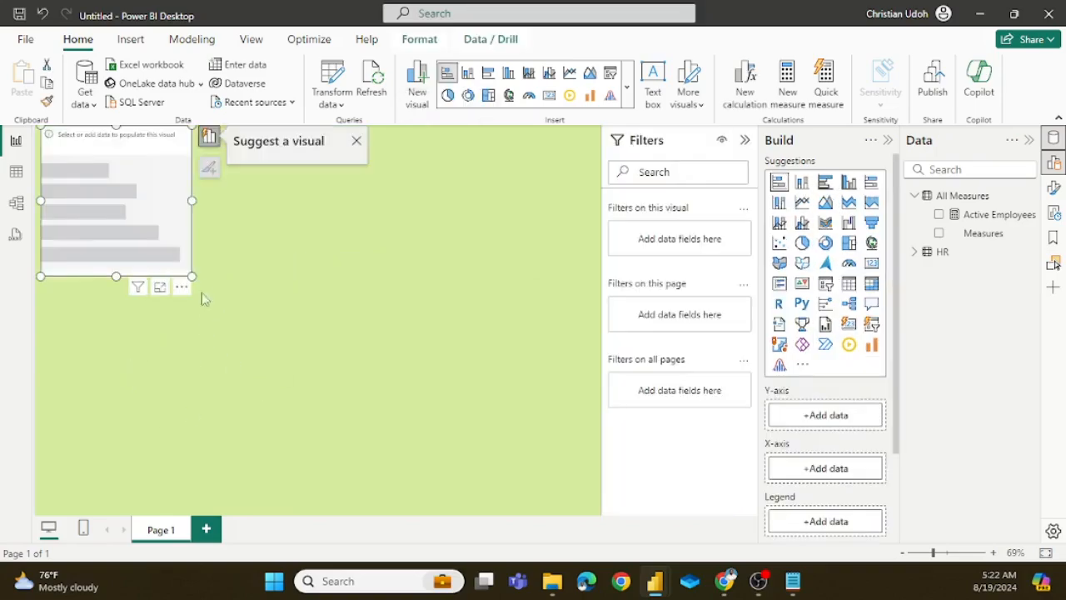
pyautogui.click(744, 140)
# Step: Enlarge the empty bar chart and place it in the lower-left corner of the report page
pyautogui.moveTo(191, 276); pyautogui.dragTo(236, 307)
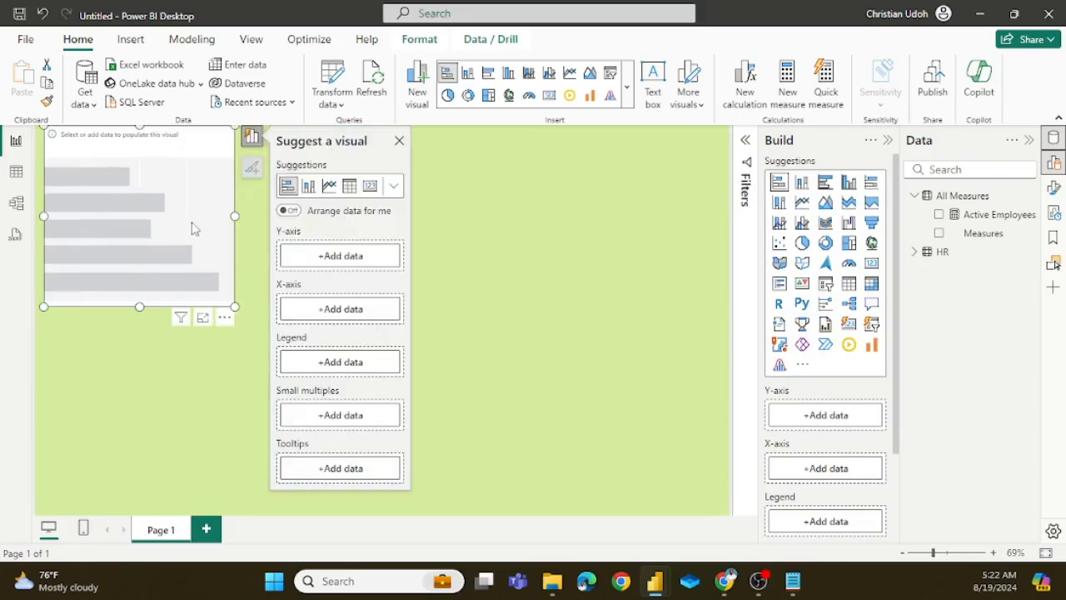
pyautogui.moveTo(194, 227); pyautogui.dragTo(303, 430)
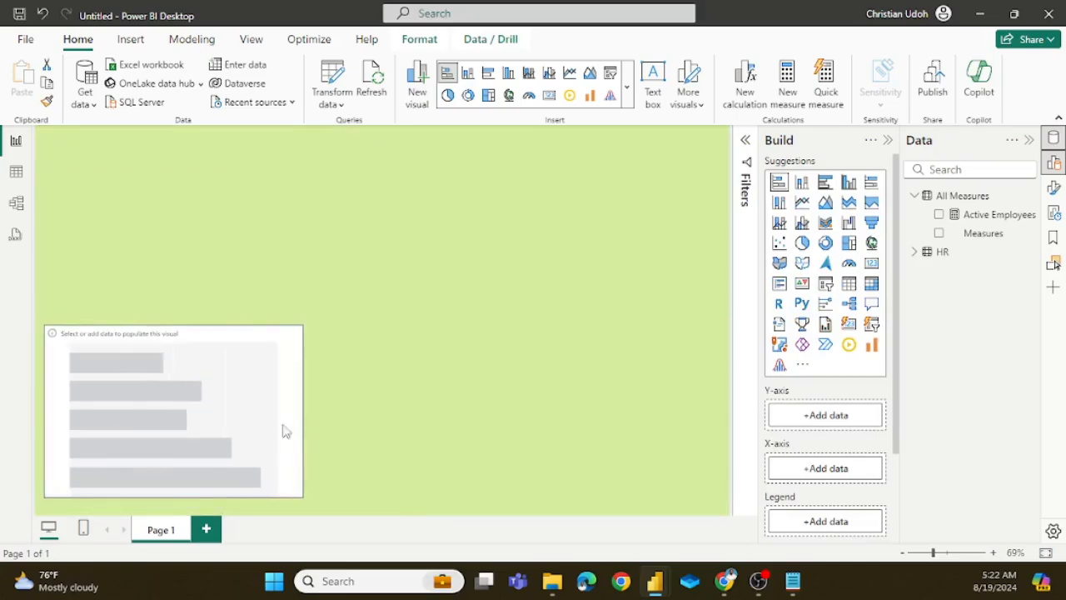
pyautogui.moveTo(261, 359); pyautogui.dragTo(262, 369)
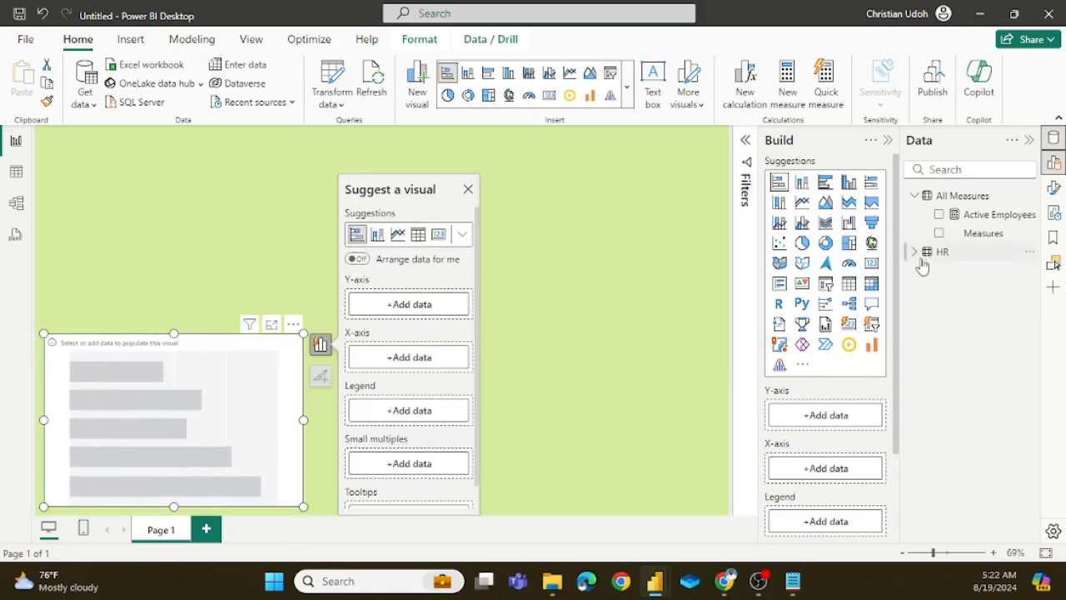
# Step: Assign the HR table's Workforce Composition column to the bar chart's Y-axis
pyautogui.click(835, 421)
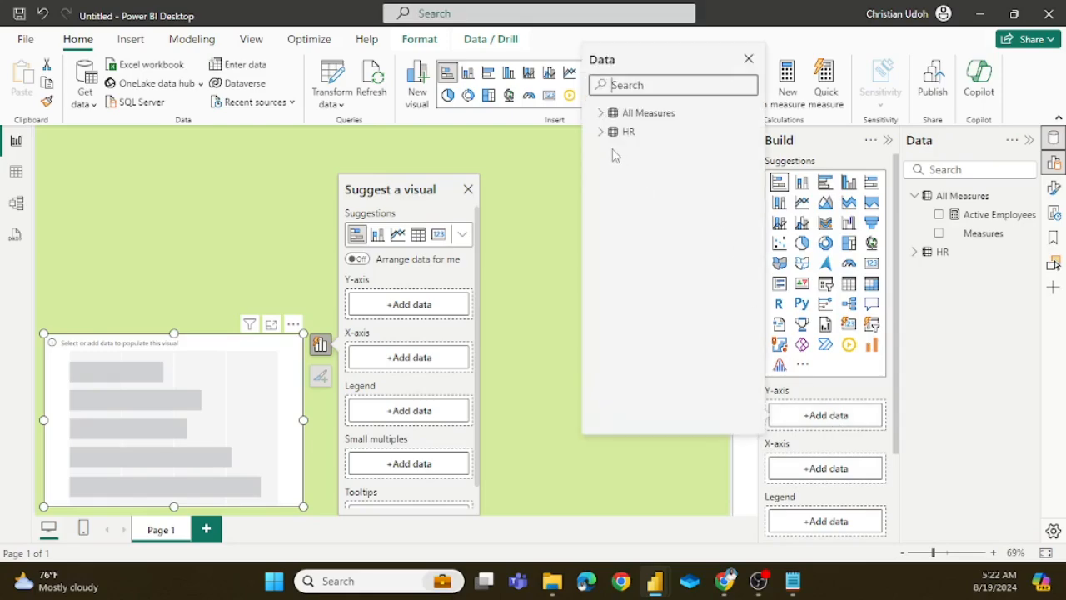
pyautogui.click(601, 112)
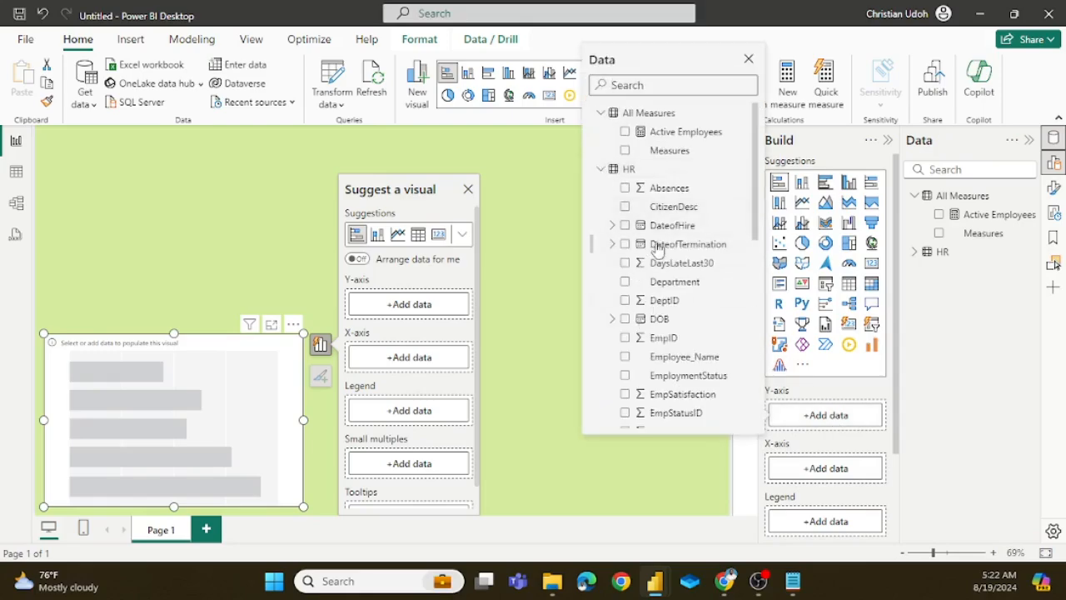
pyautogui.scroll(-5, 685, 288)
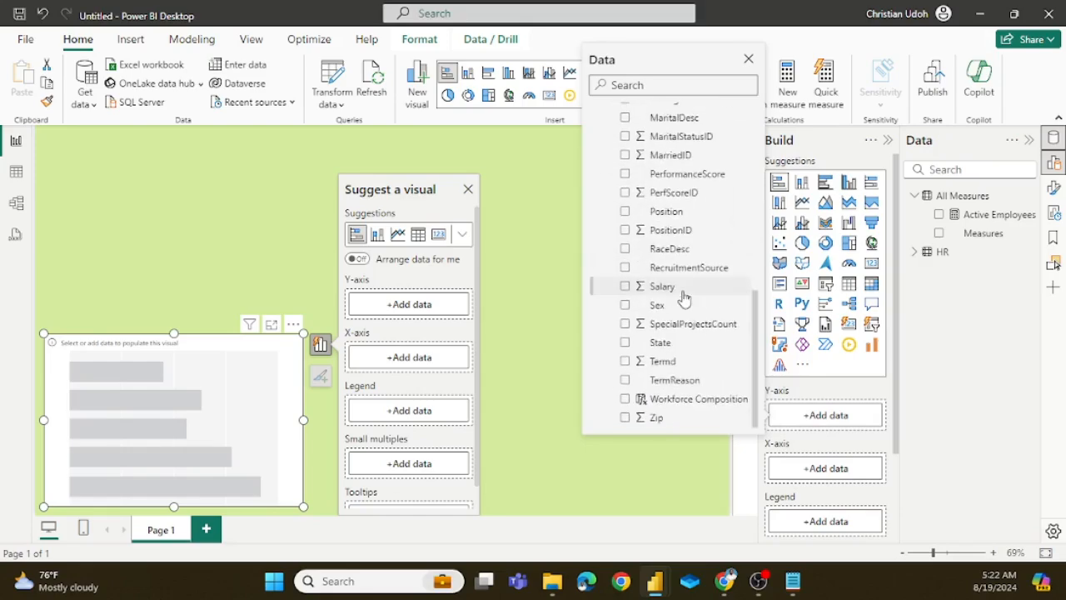
pyautogui.click(625, 400)
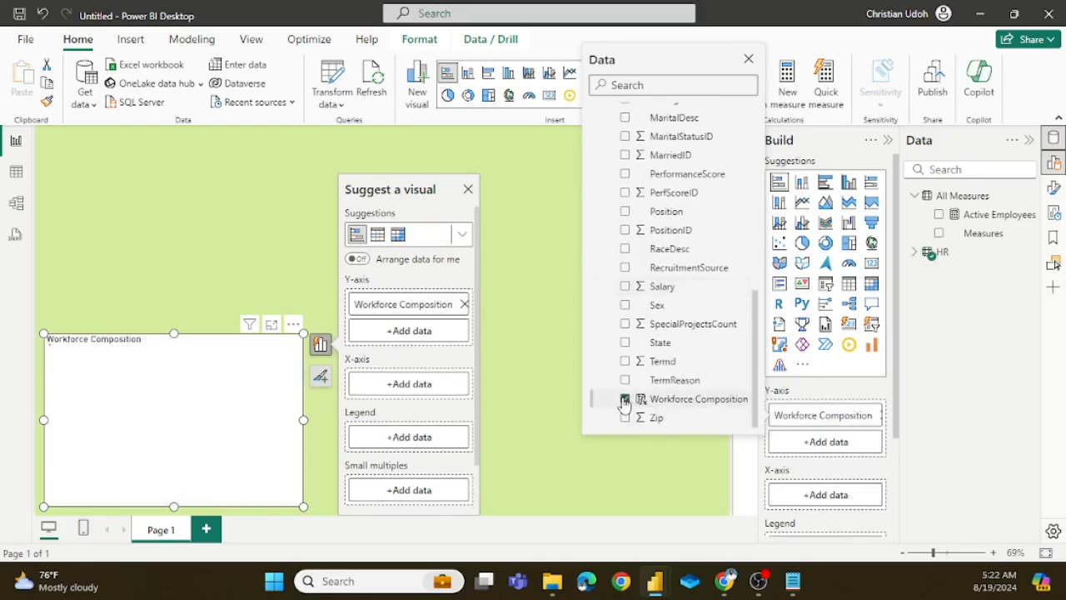
# Step: Assign the Active Employees measure to the bar chart's X-axis and deselect the chart
pyautogui.click(822, 496)
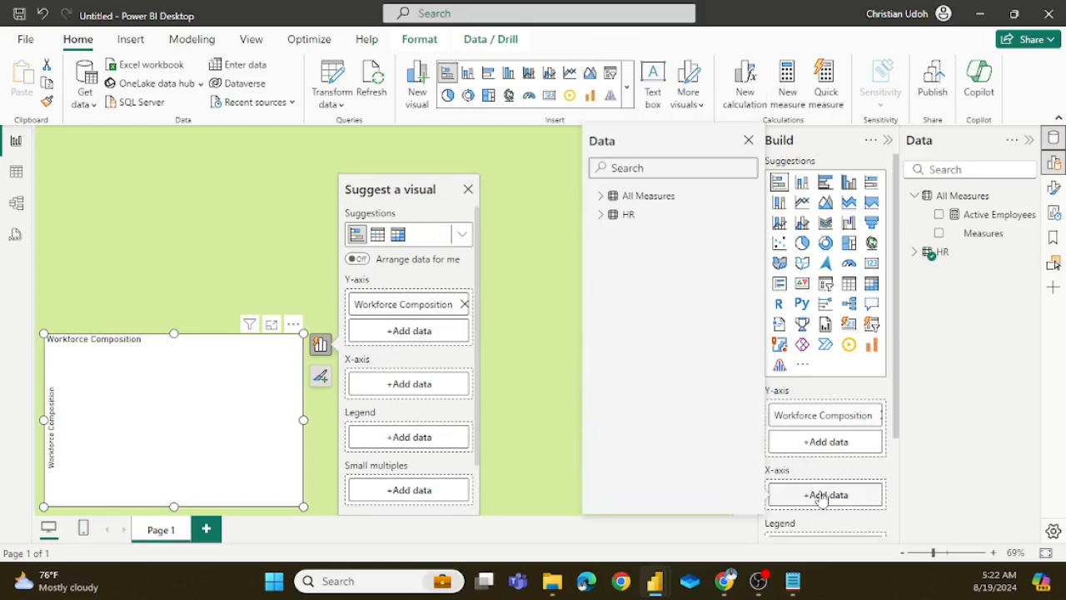
pyautogui.click(601, 196)
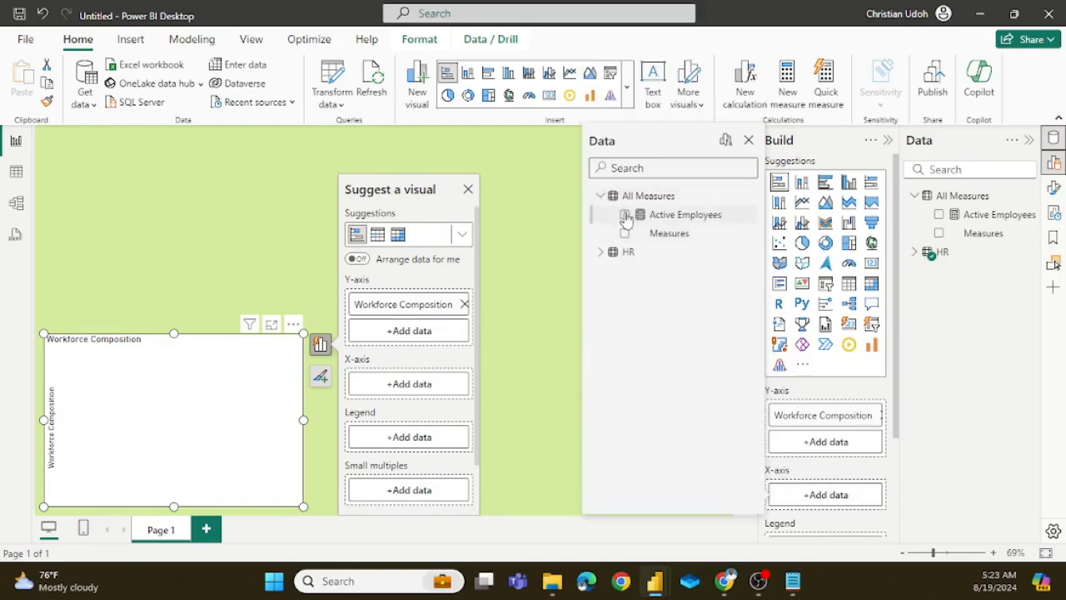
pyautogui.click(625, 215)
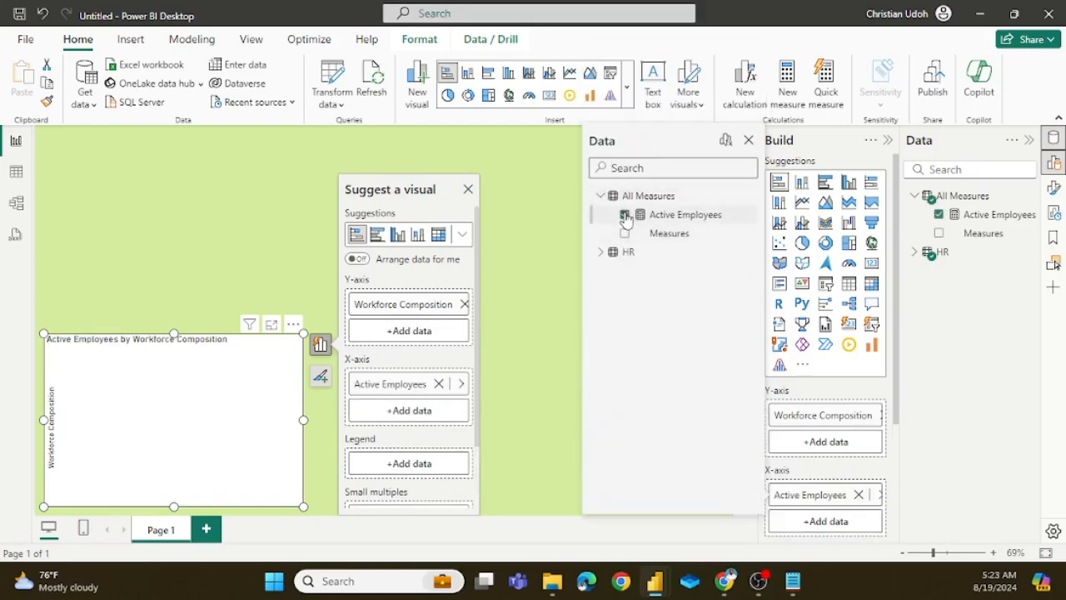
pyautogui.click(748, 140)
pyautogui.click(495, 400)
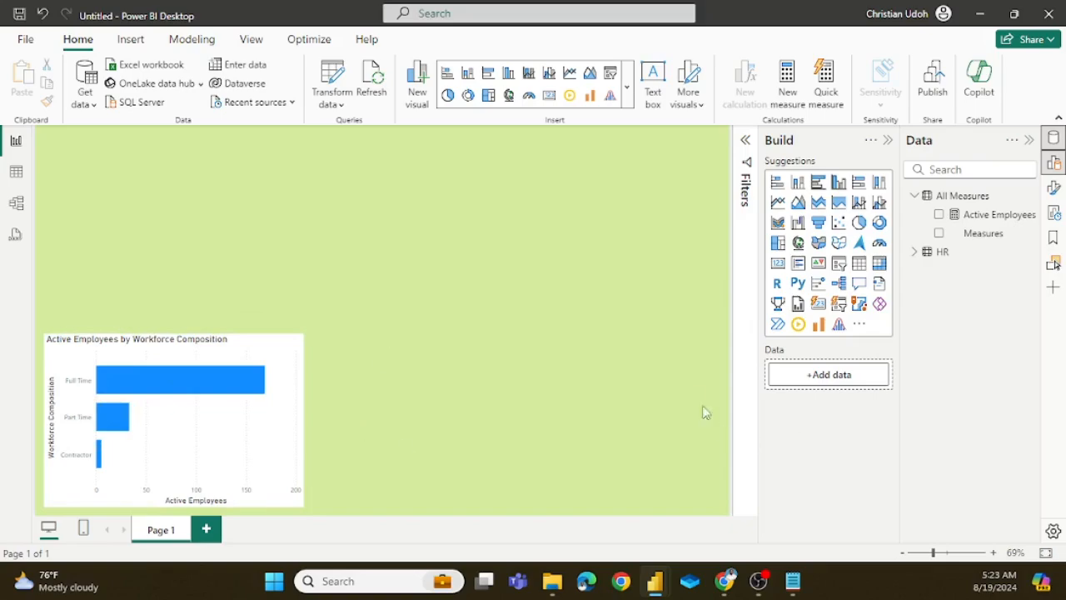
pyautogui.click(290, 383)
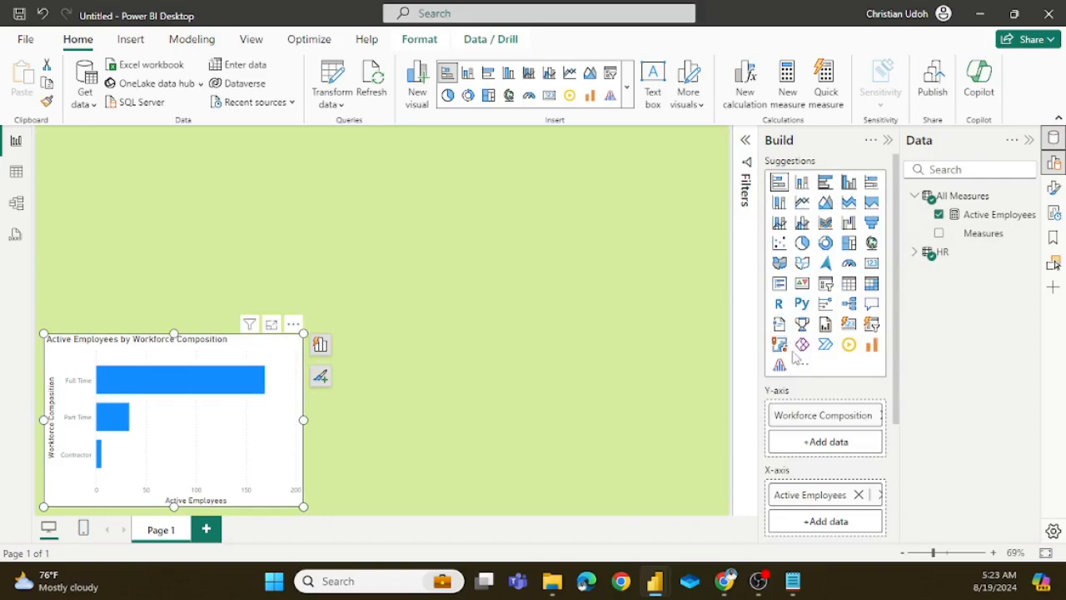
pyautogui.click(1053, 187)
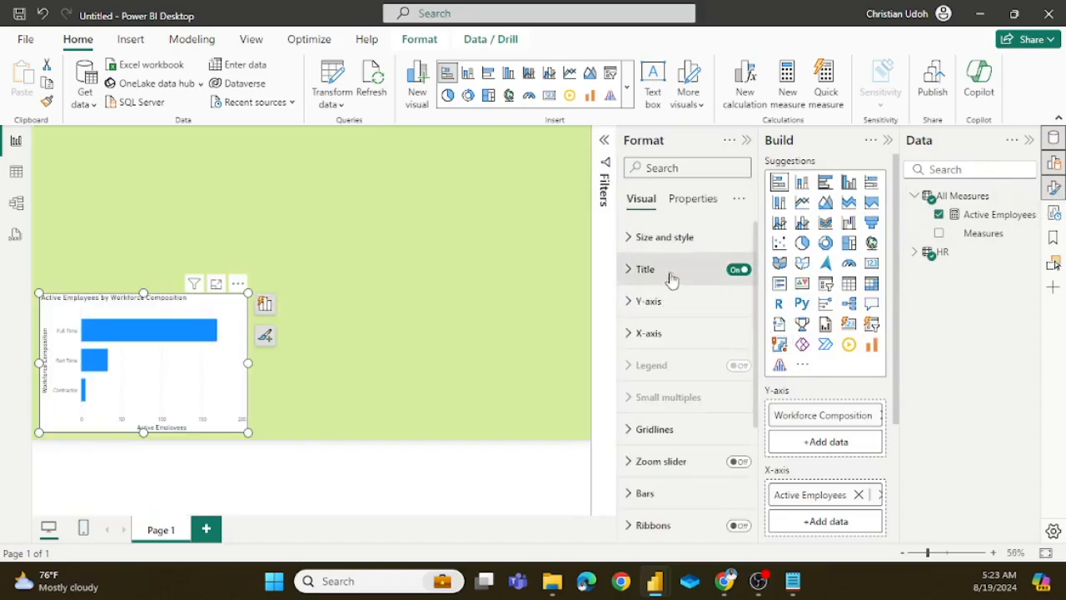
pyautogui.click(747, 140)
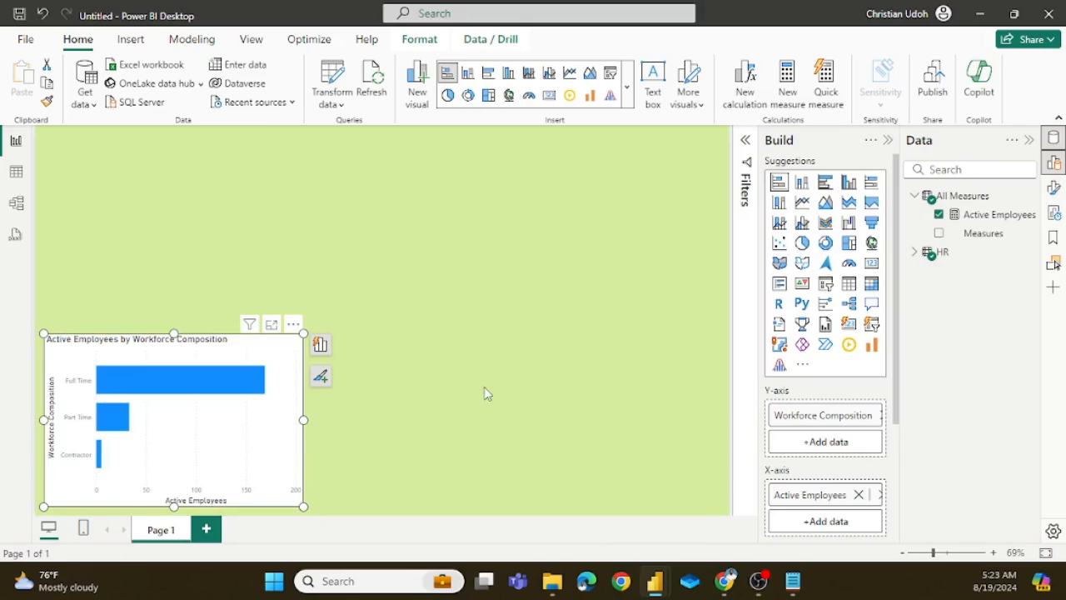
pyautogui.click(436, 389)
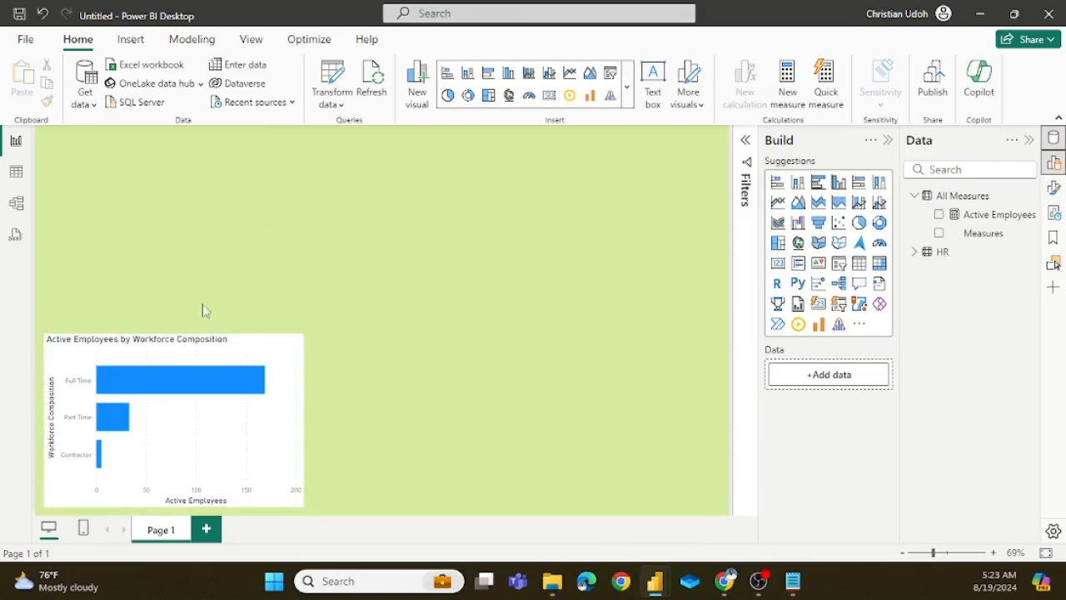
# Step: Customize the current report theme by setting the general text font size to 13 pt and apply it
pyautogui.click(250, 39)
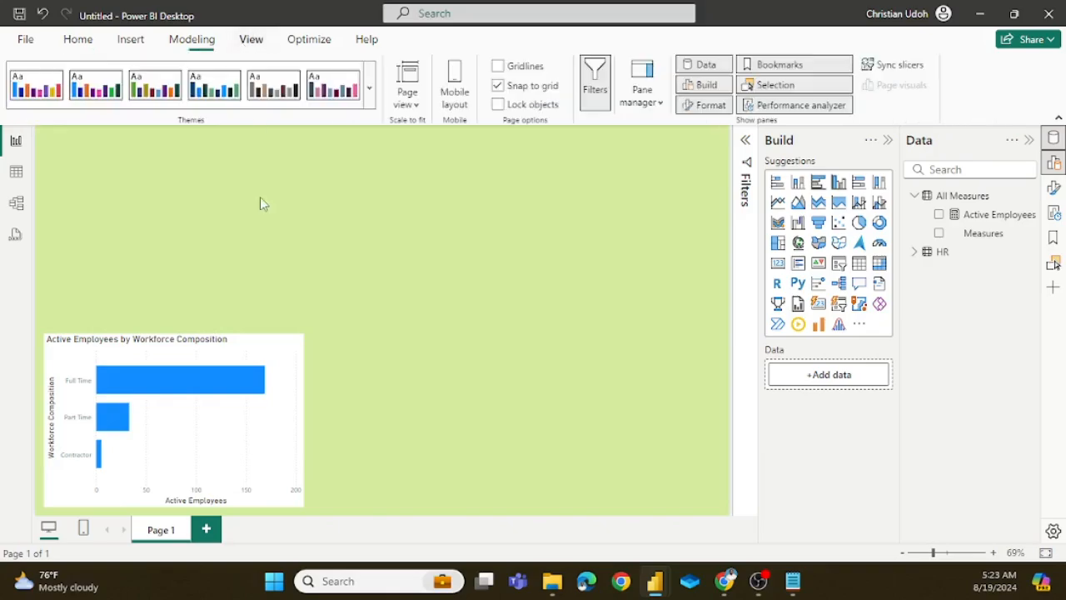
pyautogui.click(369, 98)
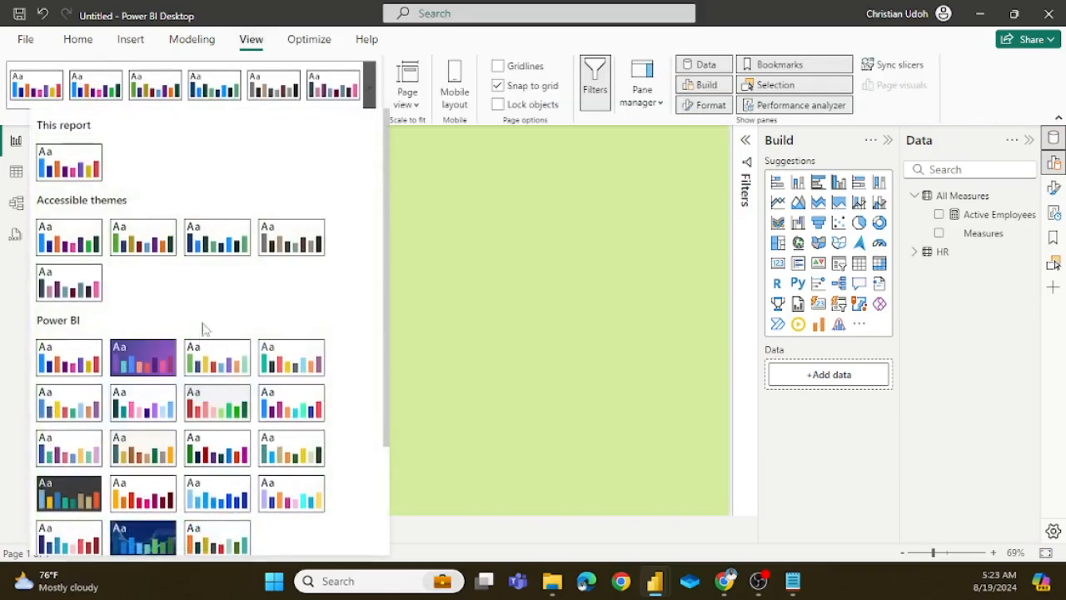
pyautogui.scroll(-3, 205, 330)
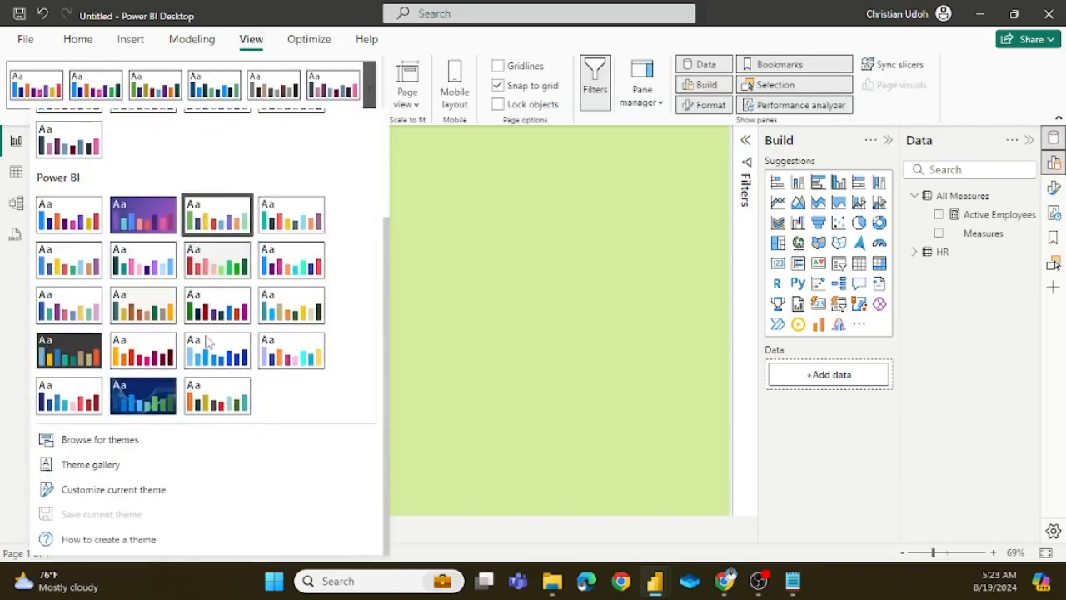
pyautogui.click(106, 491)
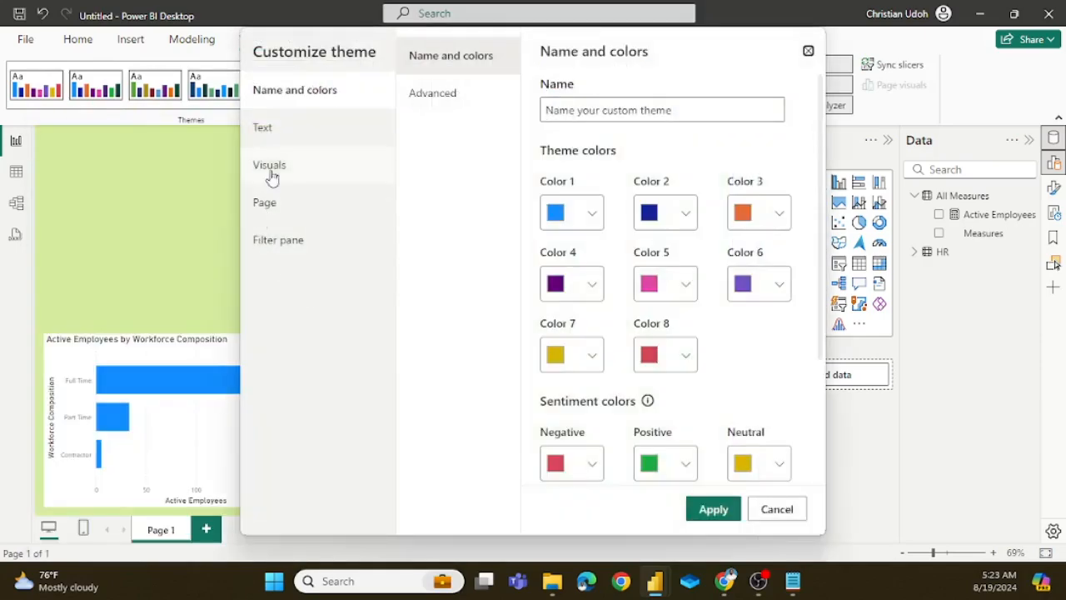
pyautogui.click(267, 131)
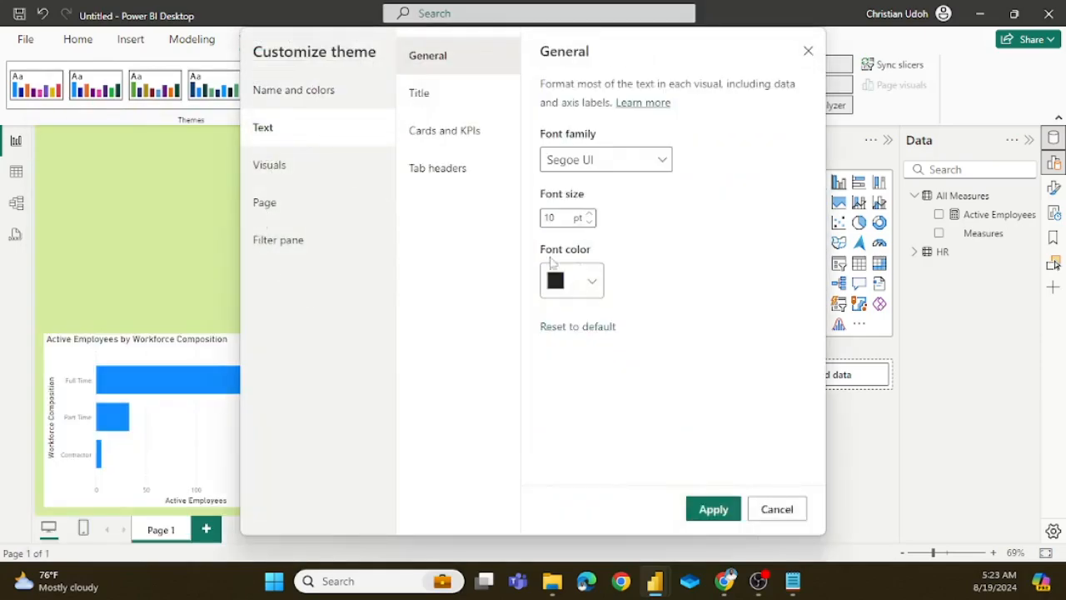
pyautogui.doubleClick(590, 215)
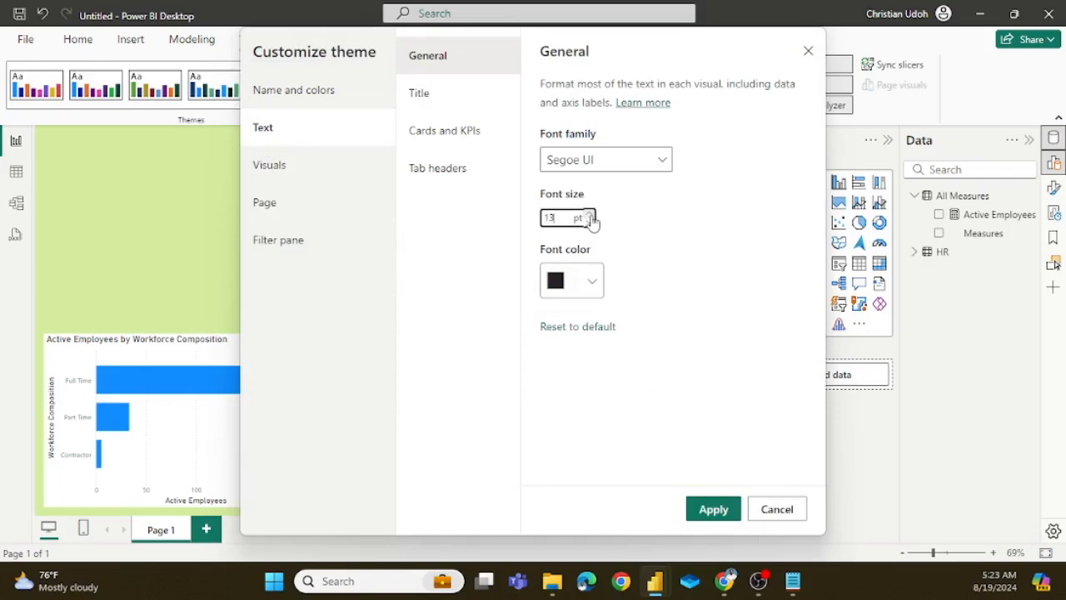
pyautogui.click(714, 508)
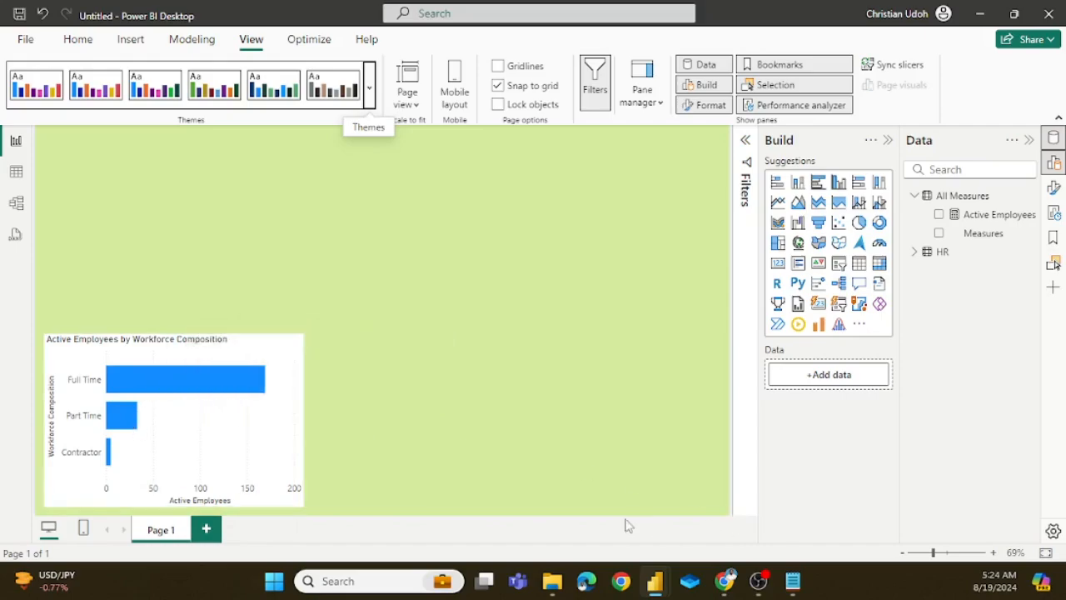
# Step: Switch to the Color Hunt page in Chrome, look up the palette's dark green hex code and return to the report
pyautogui.moveTo(726, 583)
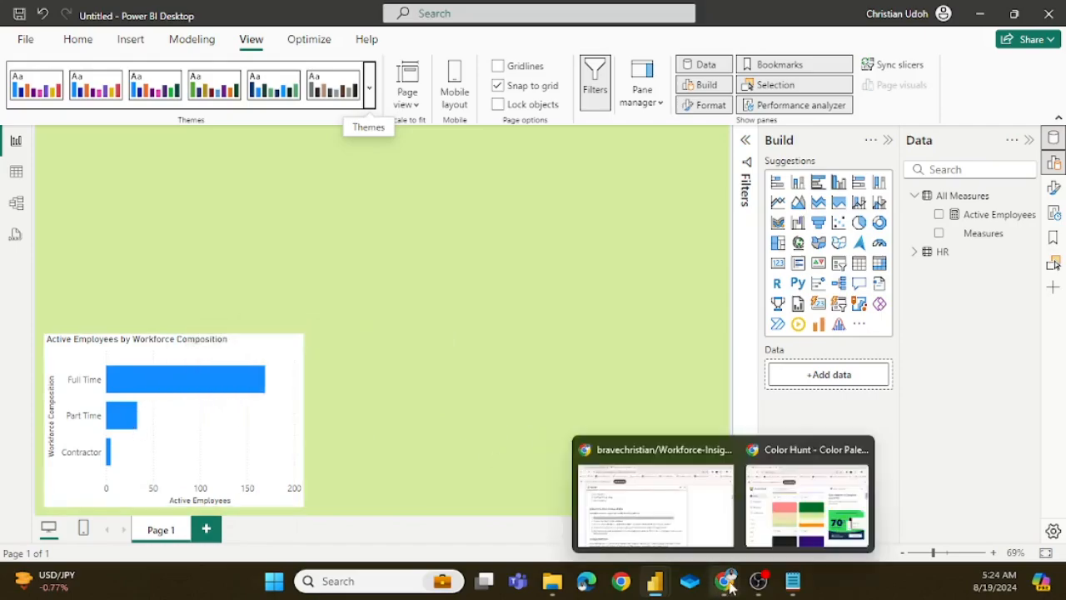
pyautogui.click(781, 512)
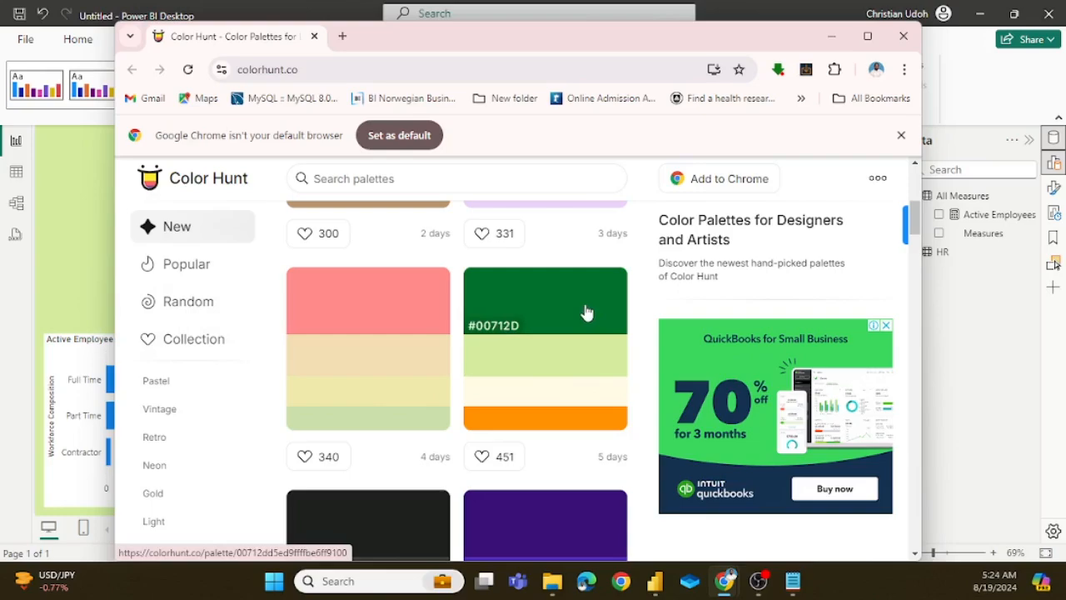
pyautogui.click(59, 295)
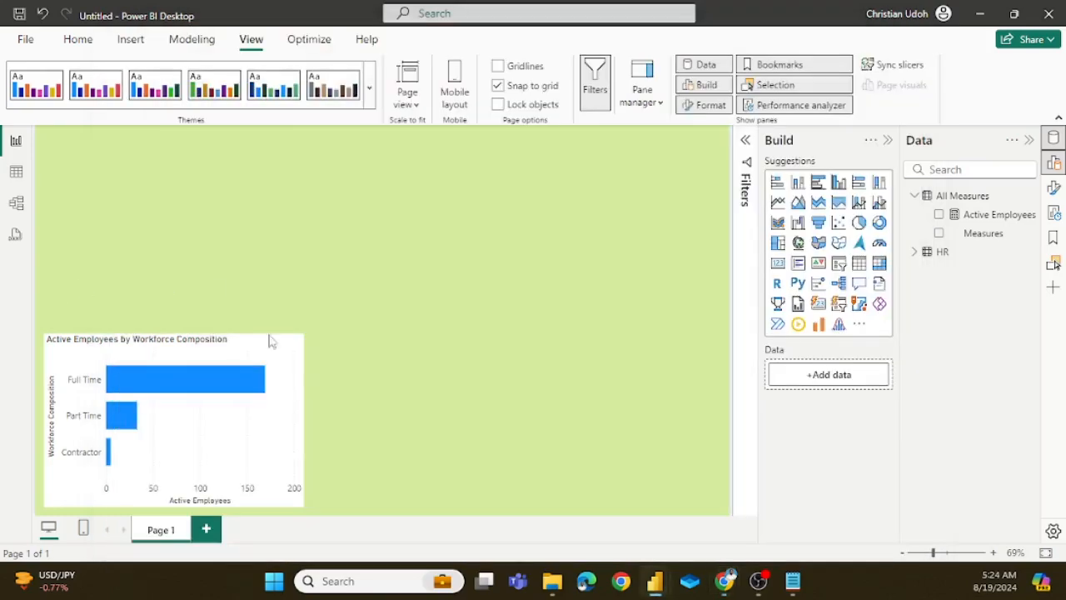
# Step: Set the bar color of the workforce composition chart to hex #00712D for all categories
pyautogui.click(279, 350)
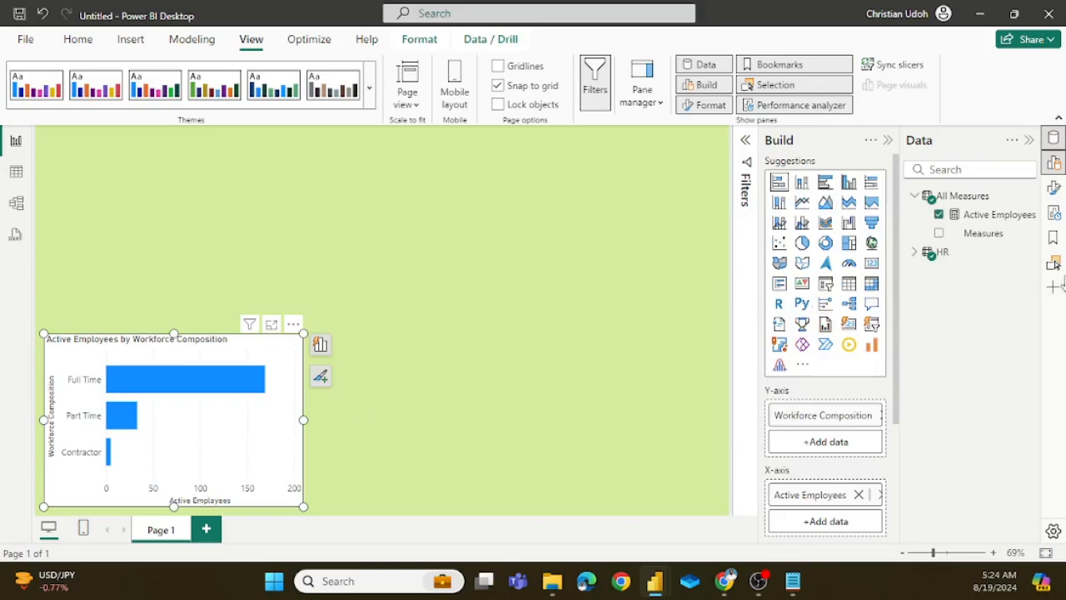
pyautogui.click(1054, 189)
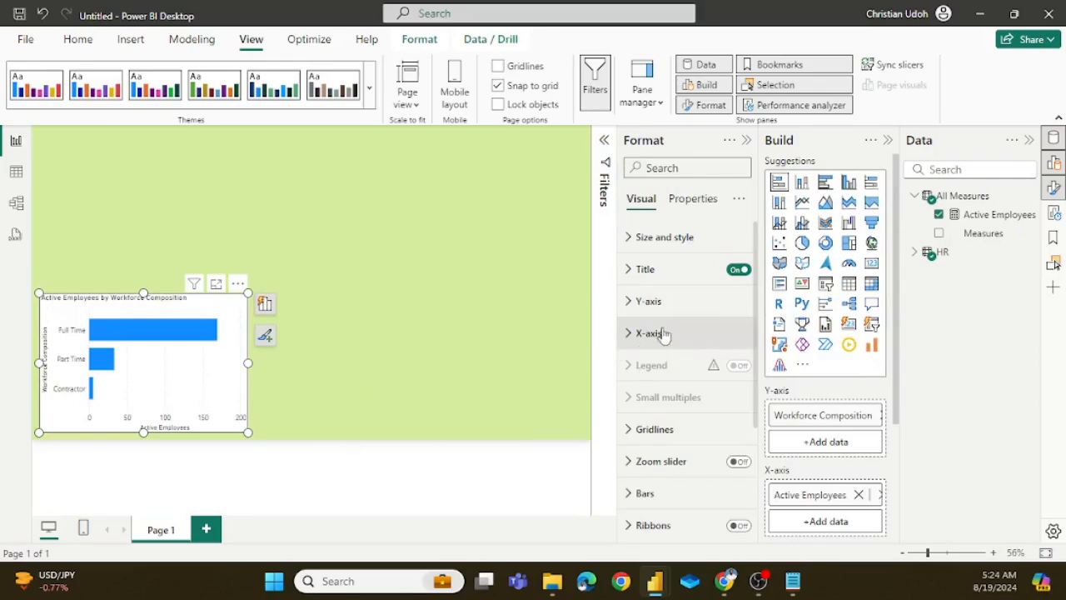
pyautogui.scroll(-4, 663, 333)
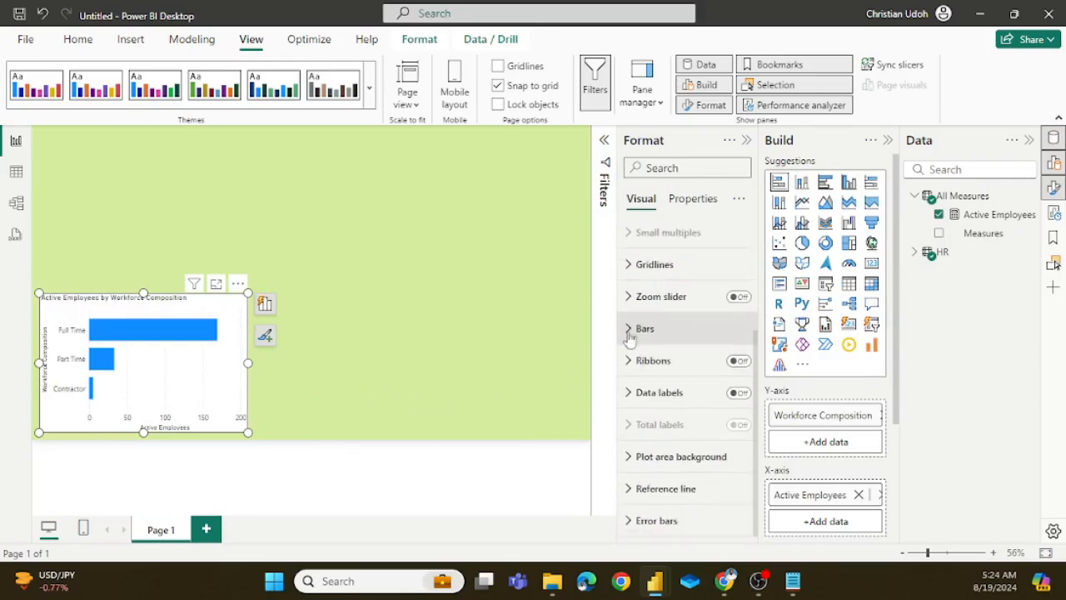
pyautogui.click(630, 333)
pyautogui.click(640, 485)
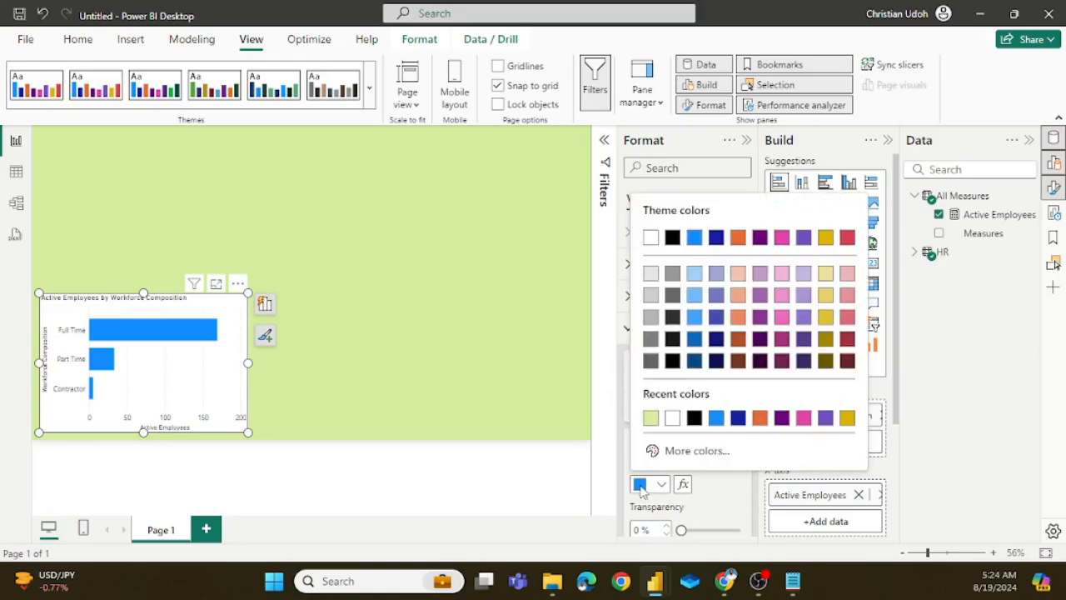
pyautogui.click(692, 450)
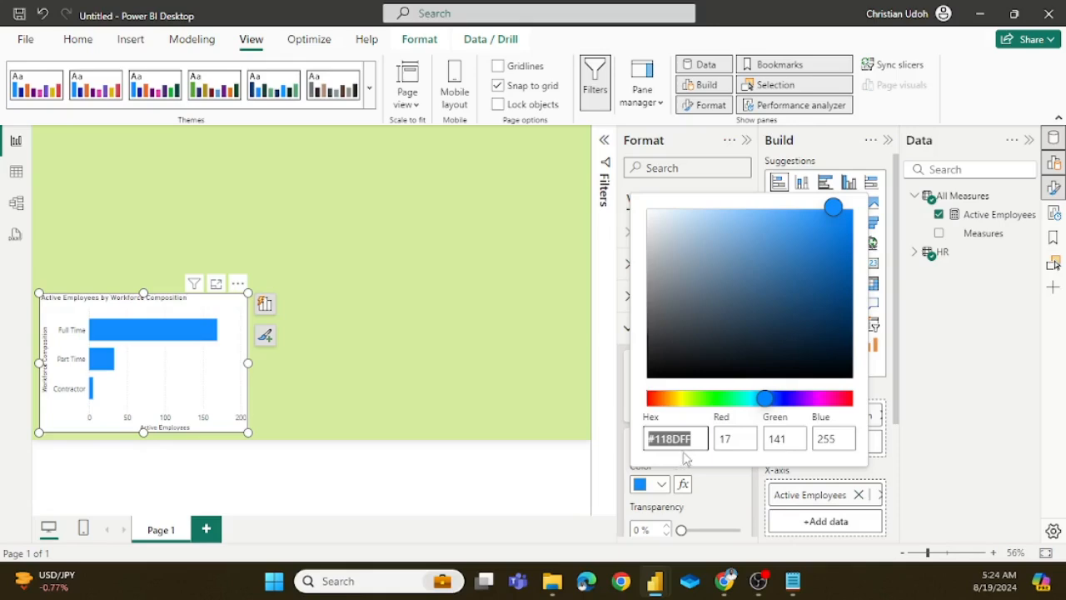
pyautogui.click(698, 439)
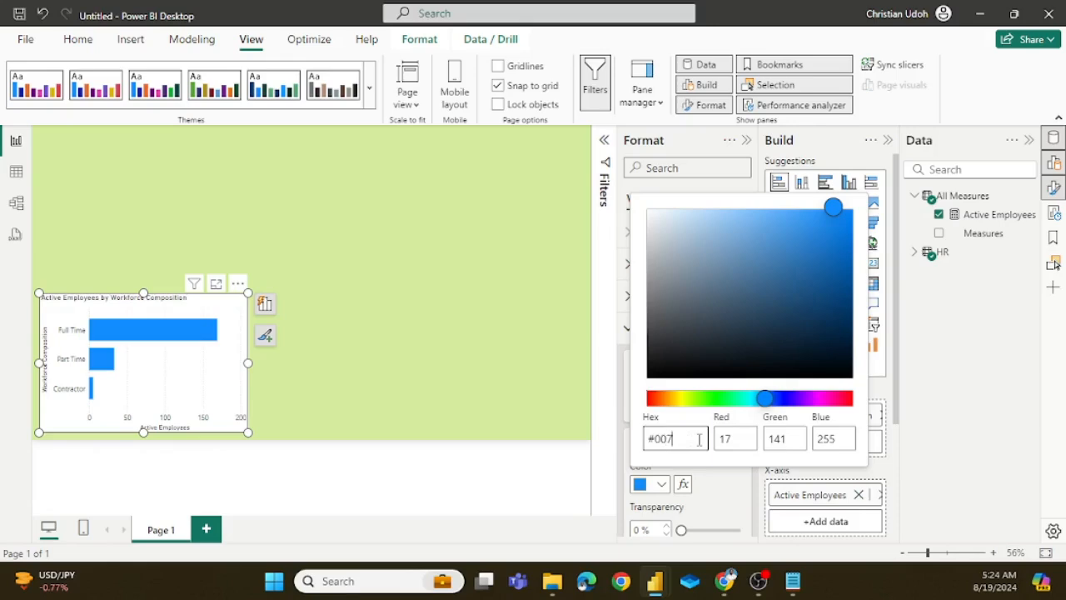
pyautogui.write('00712D')
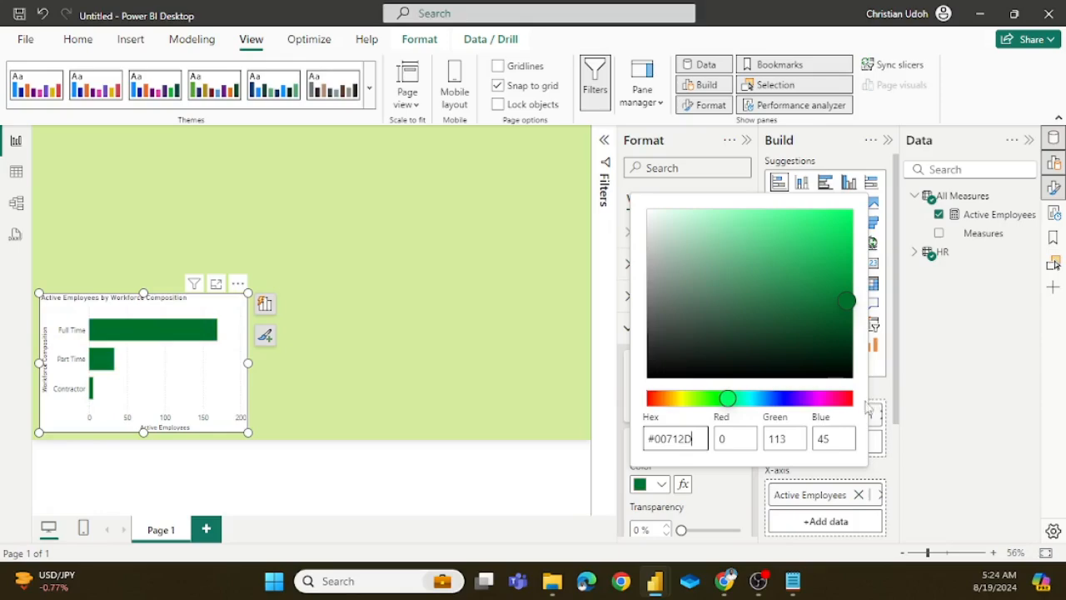
pyautogui.click(730, 497)
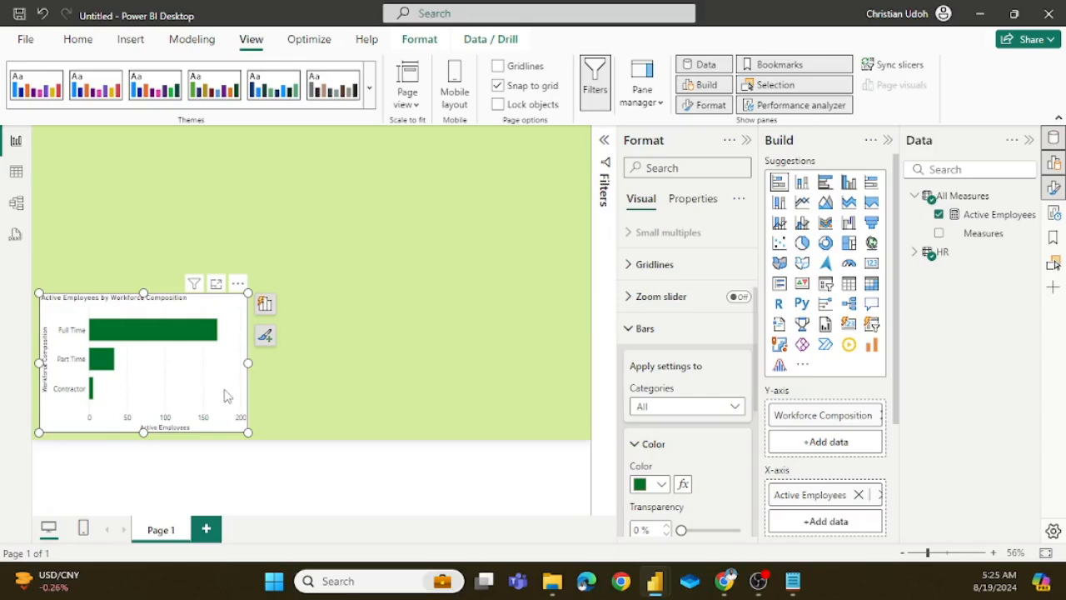
# Step: Turn off the bar chart's background and turn on its visual border
pyautogui.scroll(3, 690, 354)
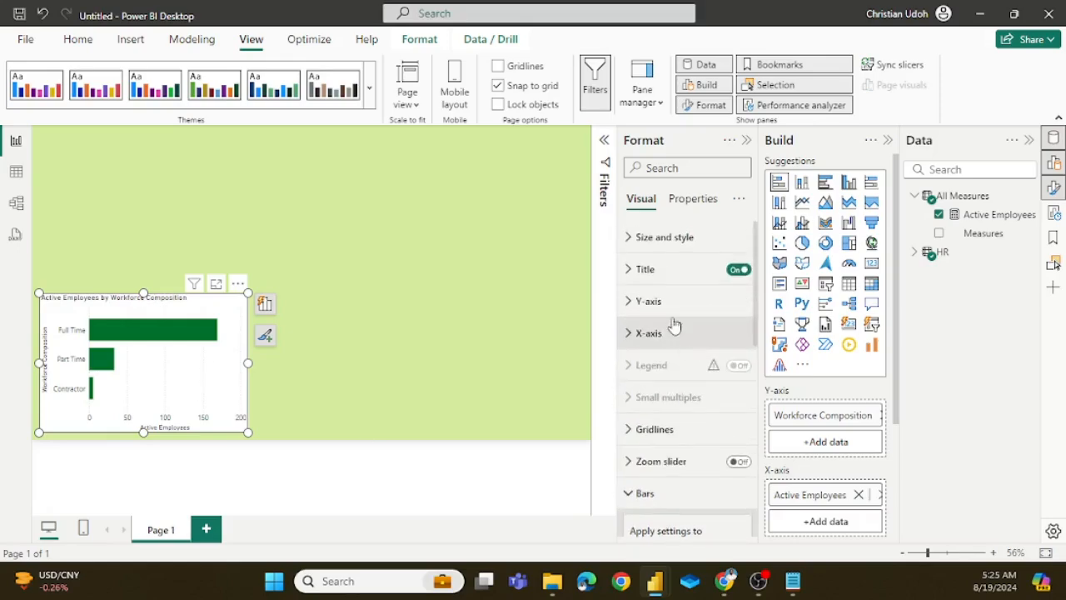
pyautogui.click(631, 237)
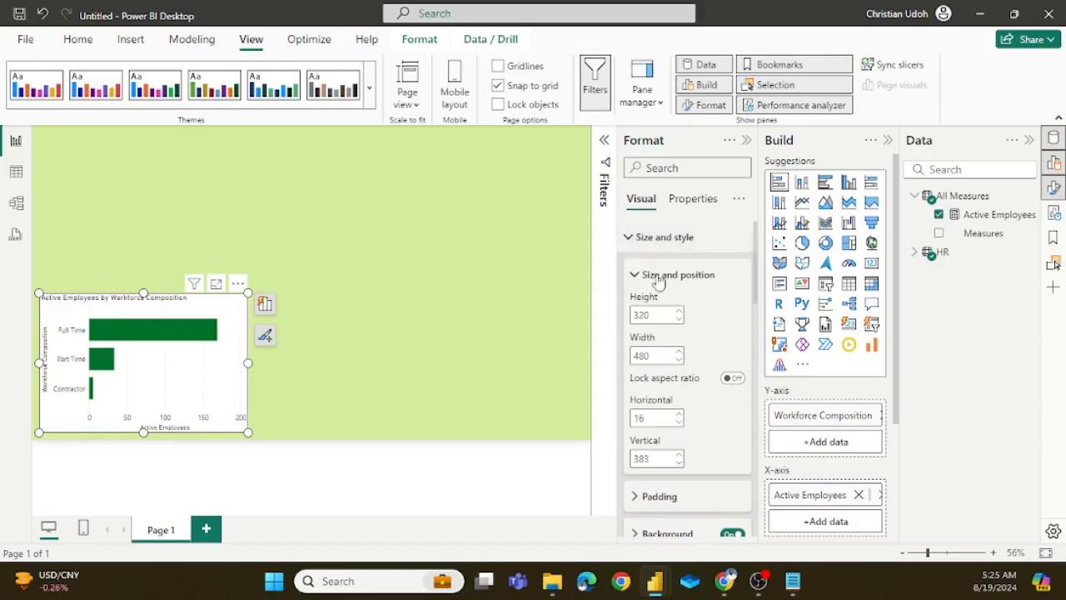
pyautogui.scroll(-3, 688, 299)
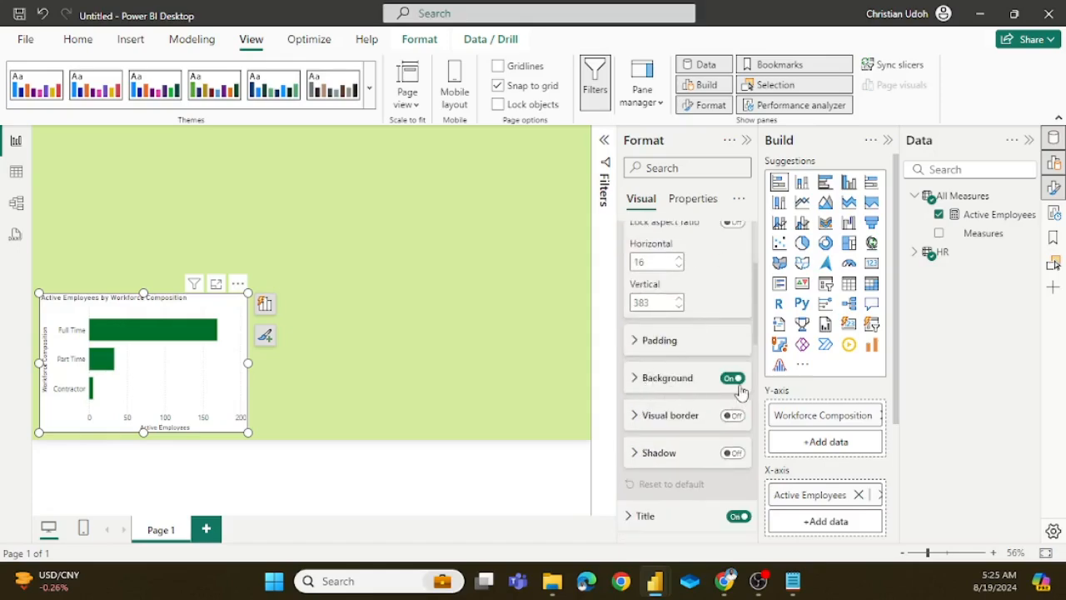
pyautogui.click(733, 379)
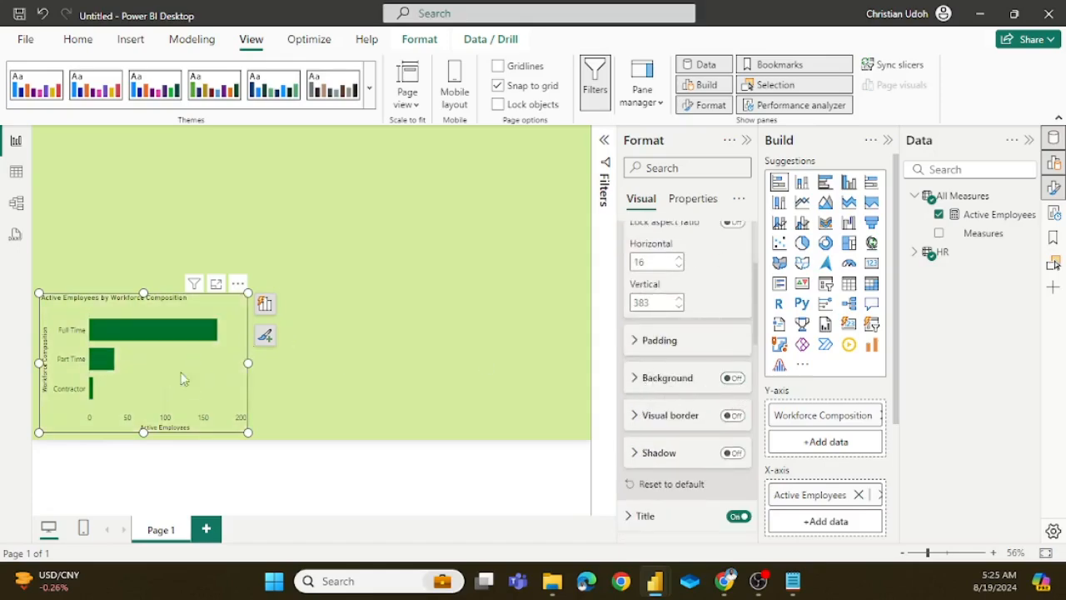
pyautogui.click(733, 414)
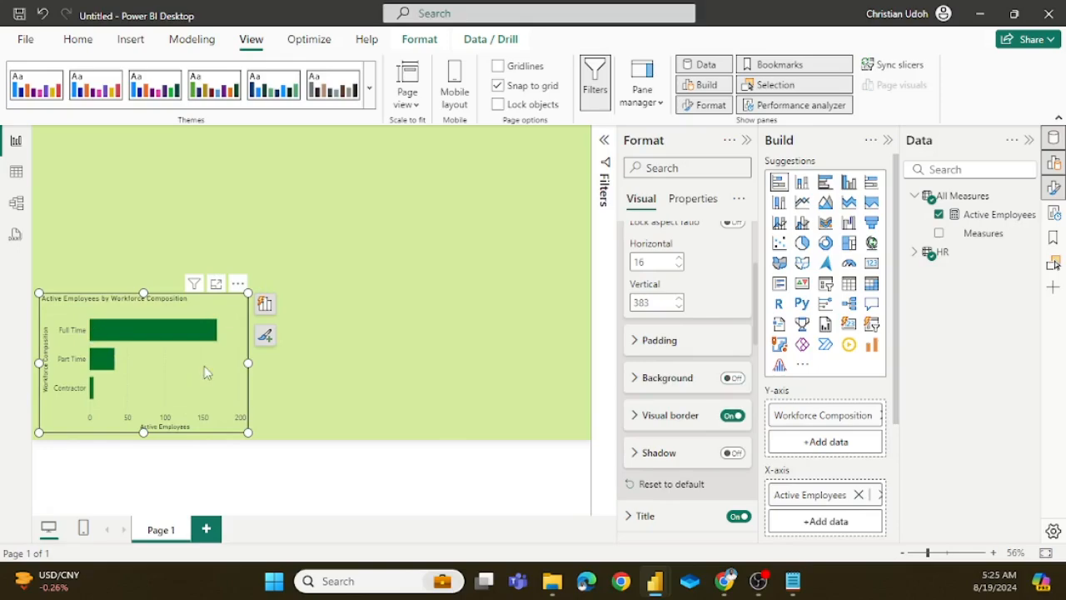
# Step: Make the bar chart's title bold, close the formatting options and deselect the chart
pyautogui.scroll(-5, 708, 334)
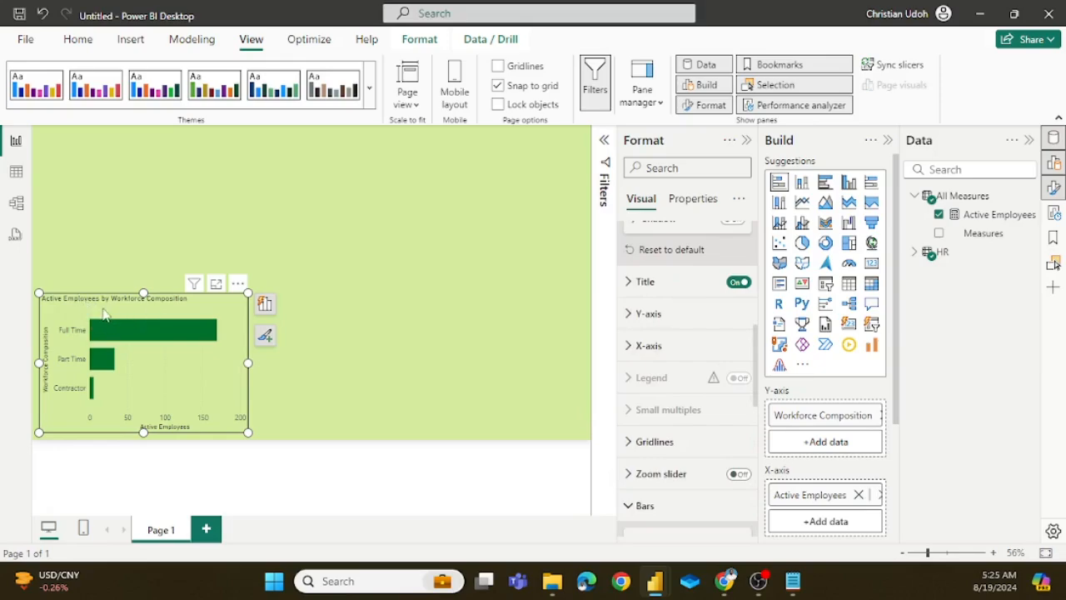
pyautogui.click(633, 282)
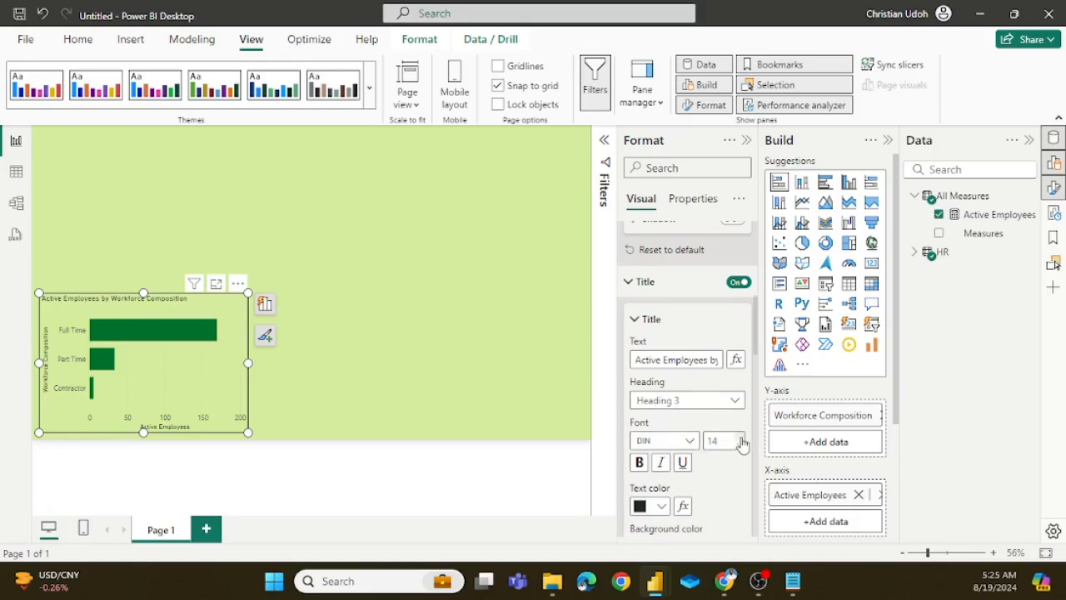
pyautogui.click(640, 463)
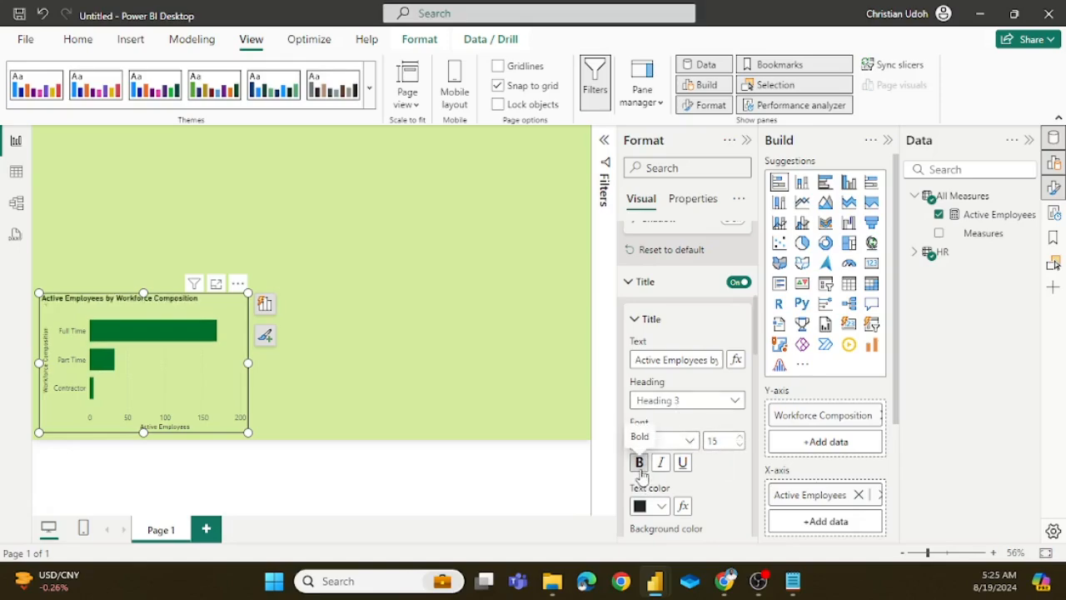
pyautogui.click(747, 140)
pyautogui.click(395, 400)
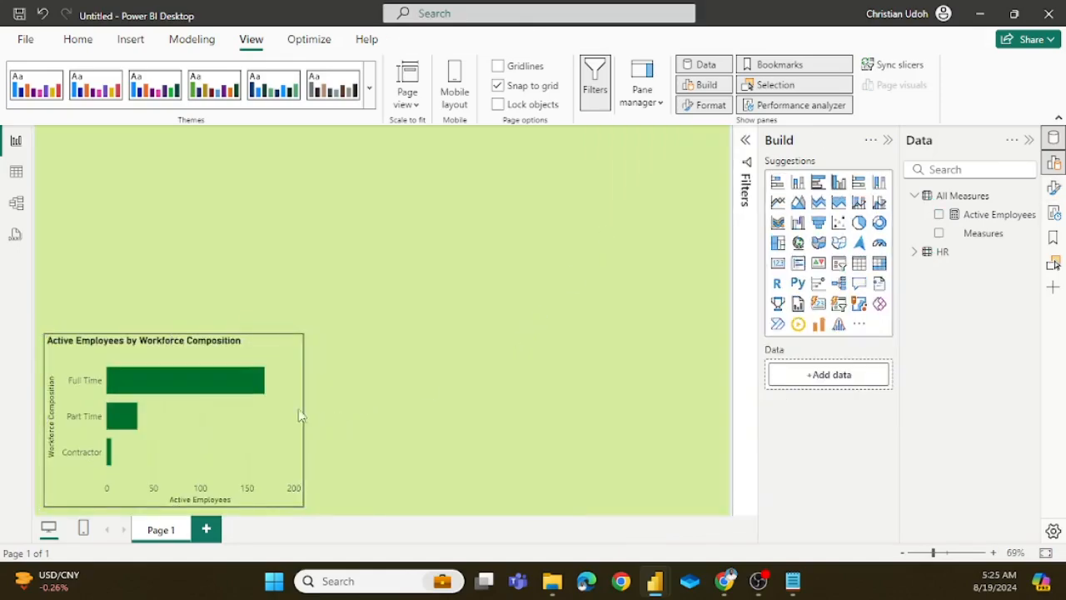
# Step: Inspect the active employee values of the Full Time, Part Time and Contractor bars in the chart
pyautogui.click(276, 353)
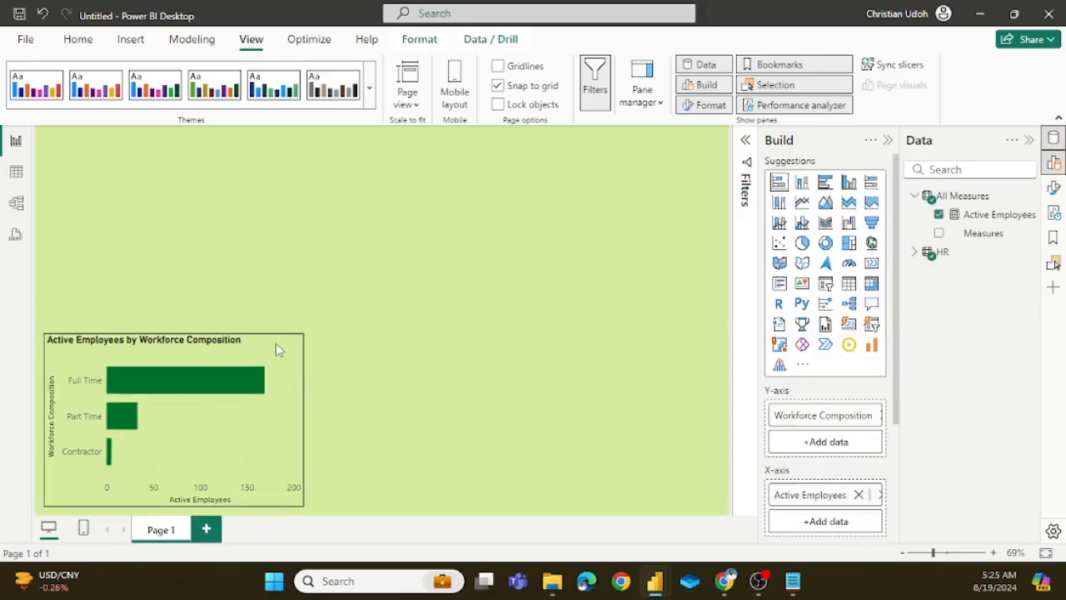
pyautogui.click(367, 359)
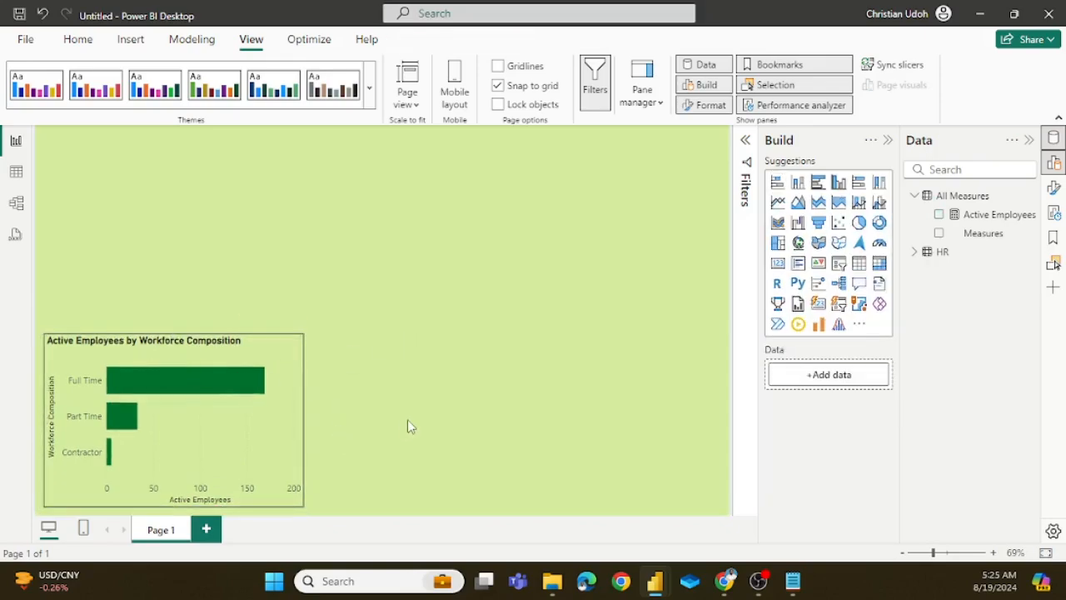
pyautogui.moveTo(165, 363)
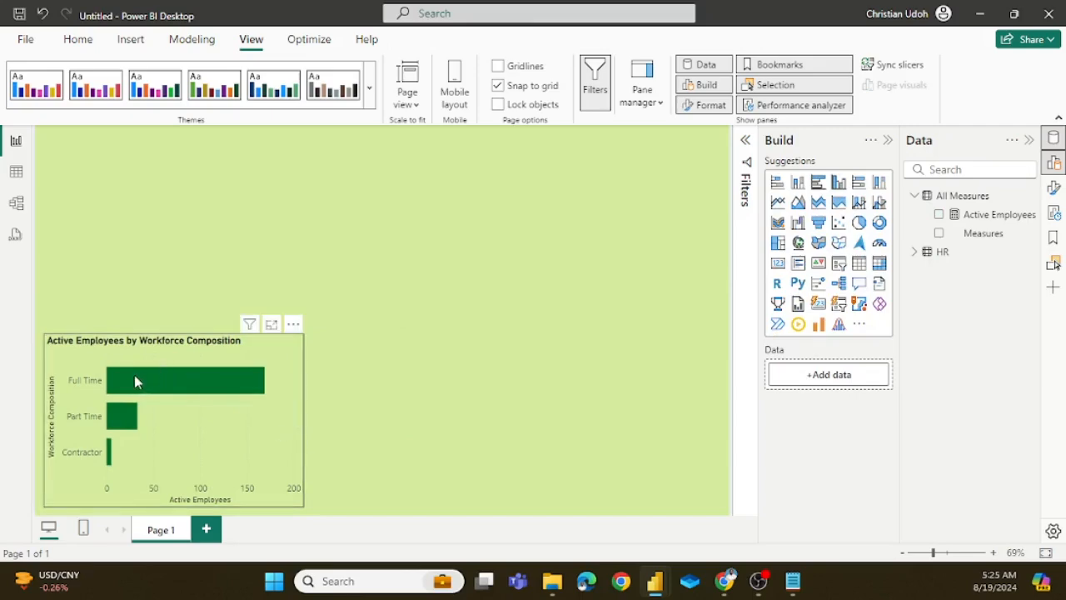
pyautogui.moveTo(134, 382)
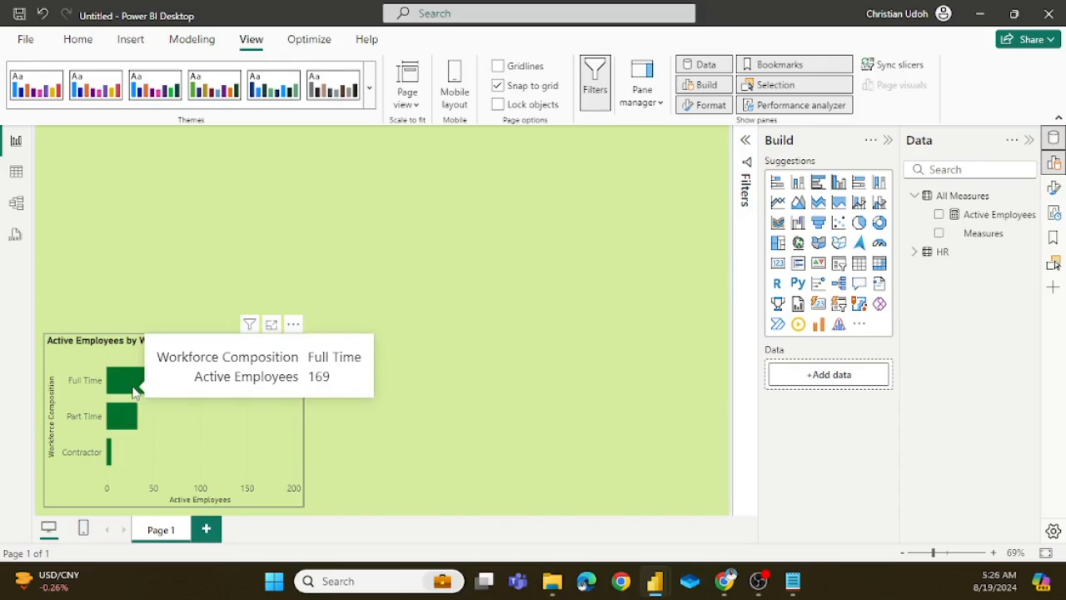
pyautogui.moveTo(119, 419)
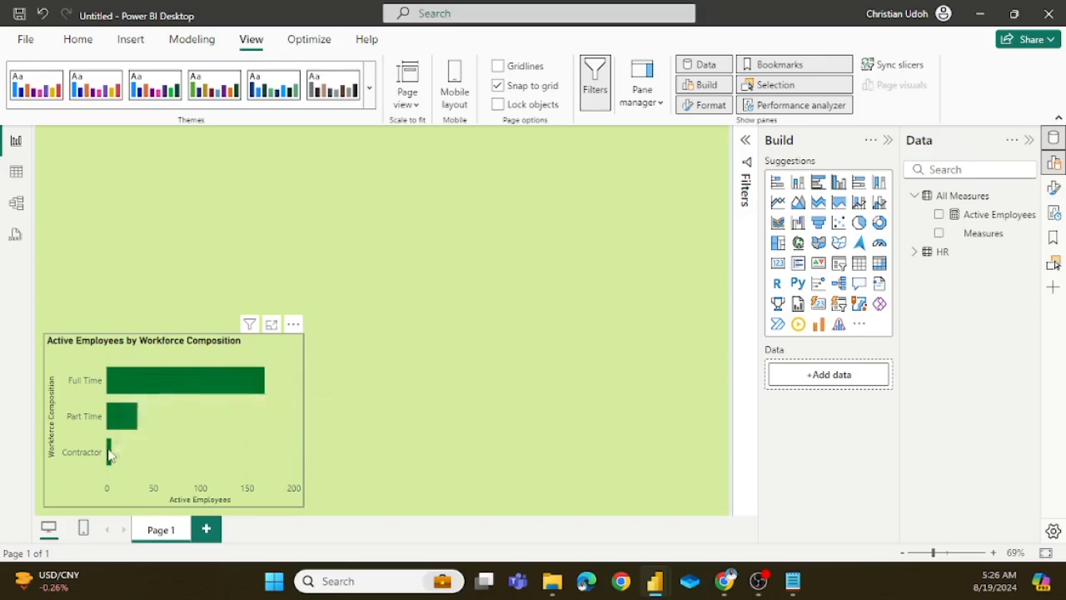
pyautogui.moveTo(109, 454)
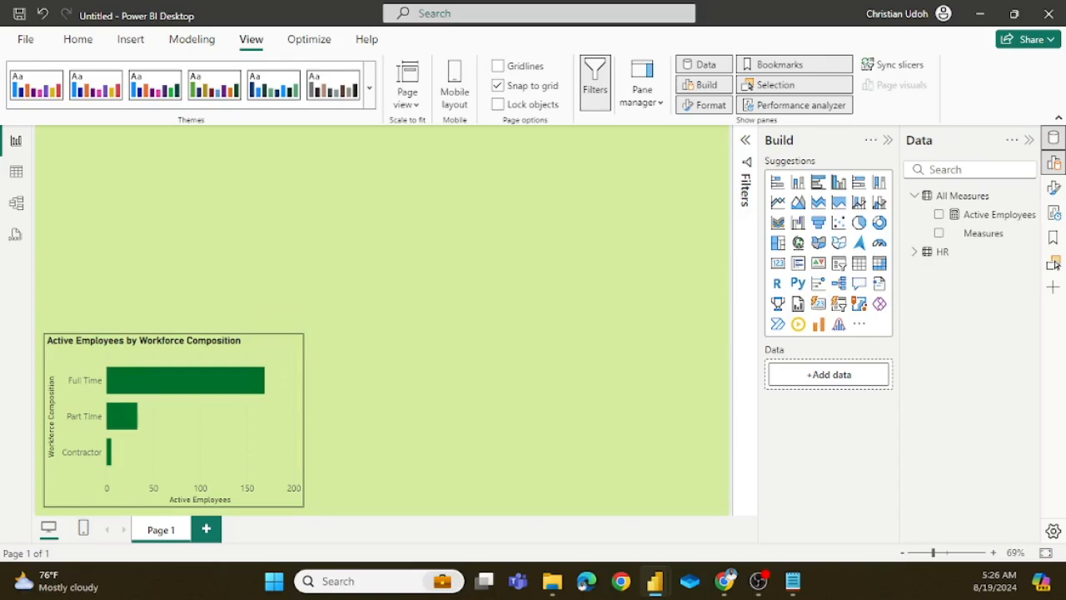
# Step: Switch to Notepad and paste the question "What are the trends in the workforce" on a new line below the workforce composition question
pyautogui.click(725, 580)
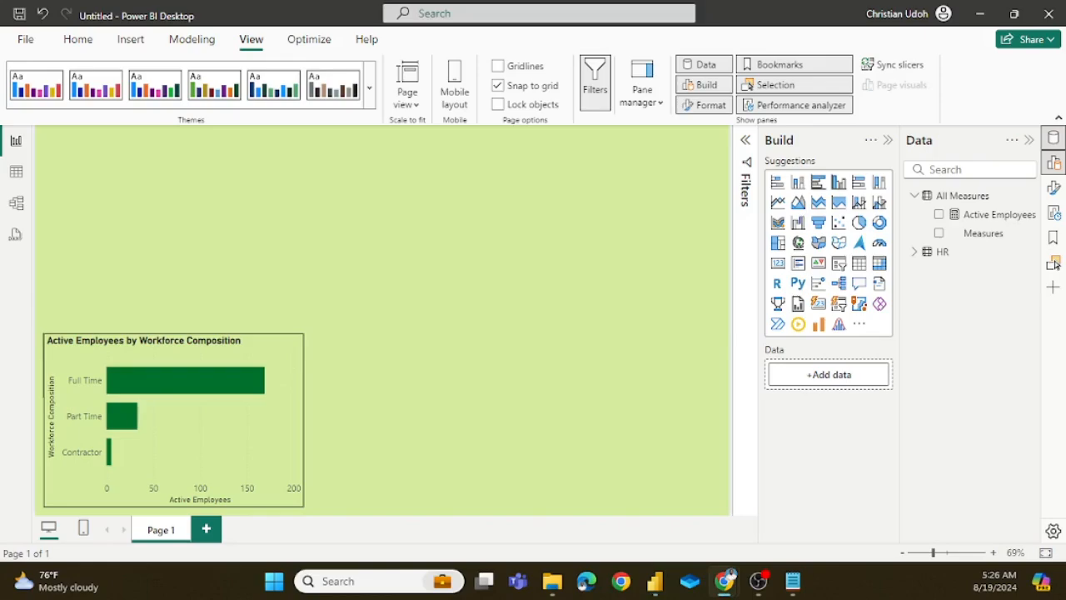
pyautogui.click(793, 580)
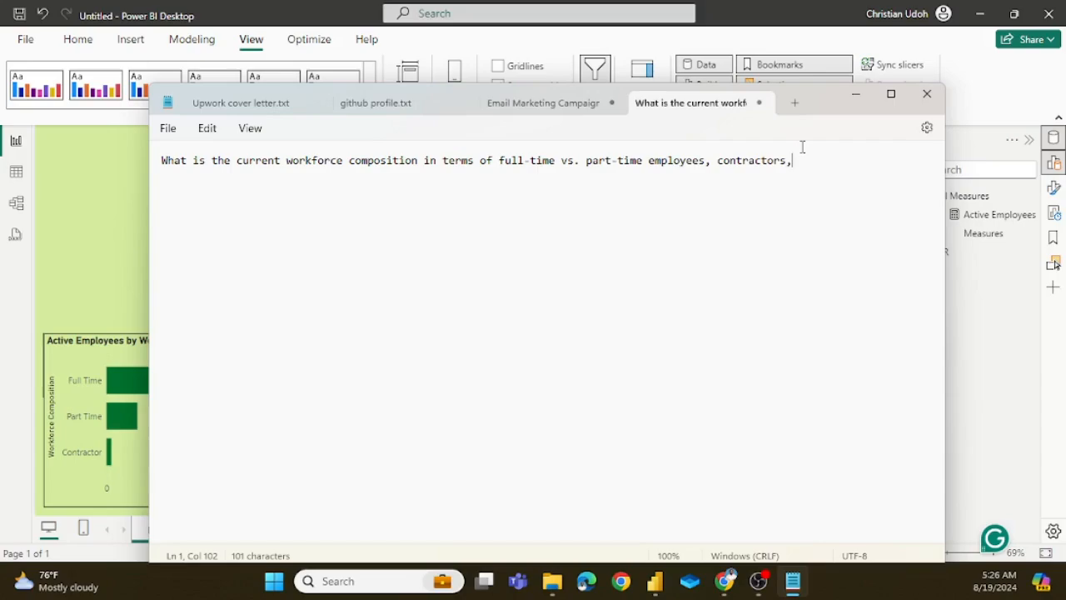
pyautogui.press('Return')
pyautogui.write('What are the trends in the workforce')
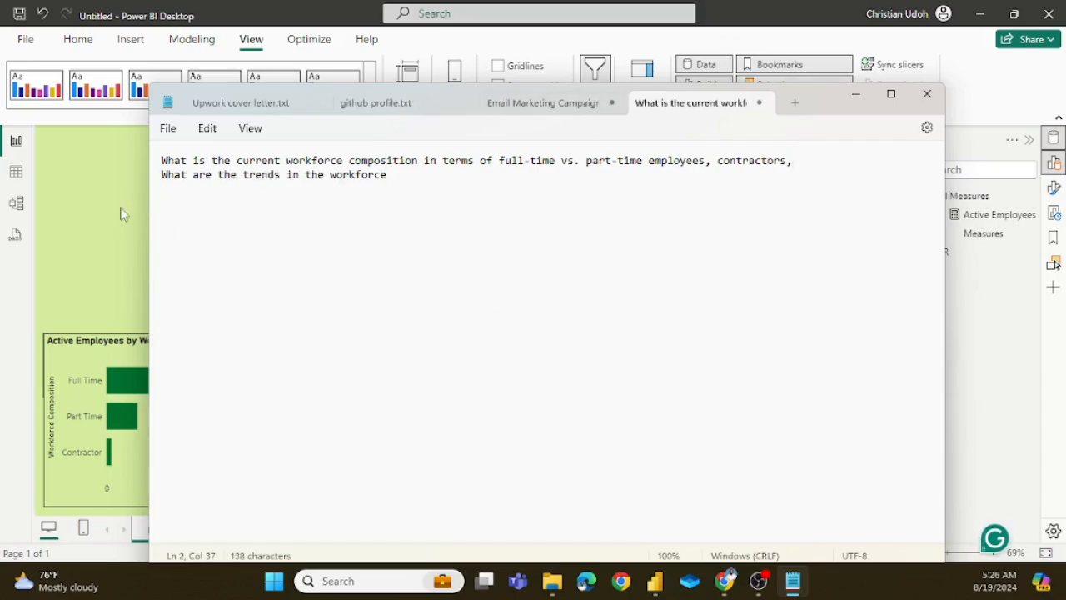
# Step: Switch to the hr analysis report in Power BI, review the employees-by-year line chart and display the Terminated Employees measure's formula
pyautogui.click(122, 244)
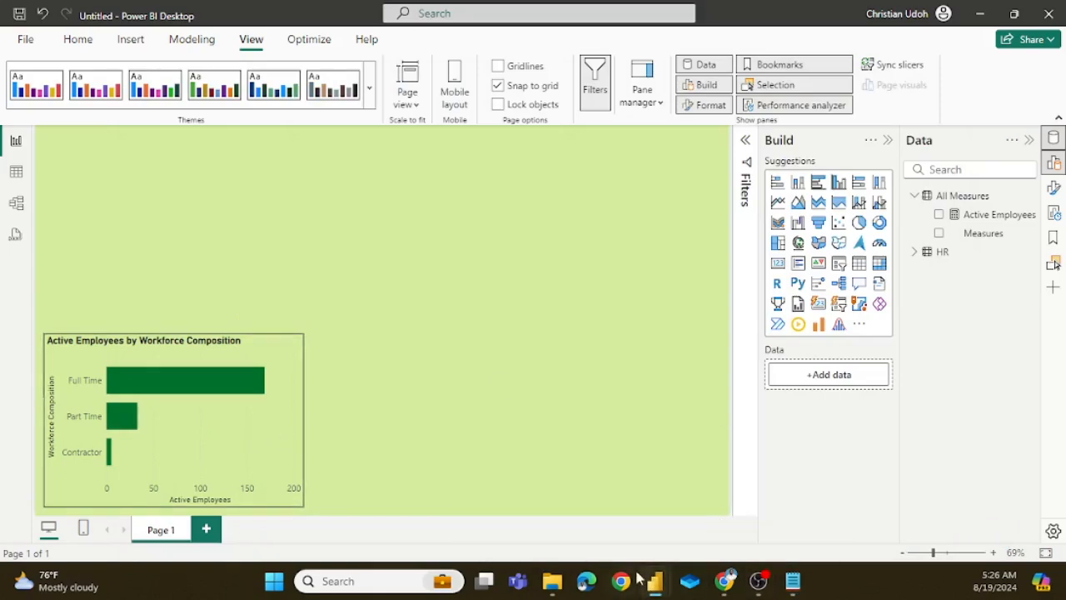
pyautogui.moveTo(666, 580)
pyautogui.click(564, 495)
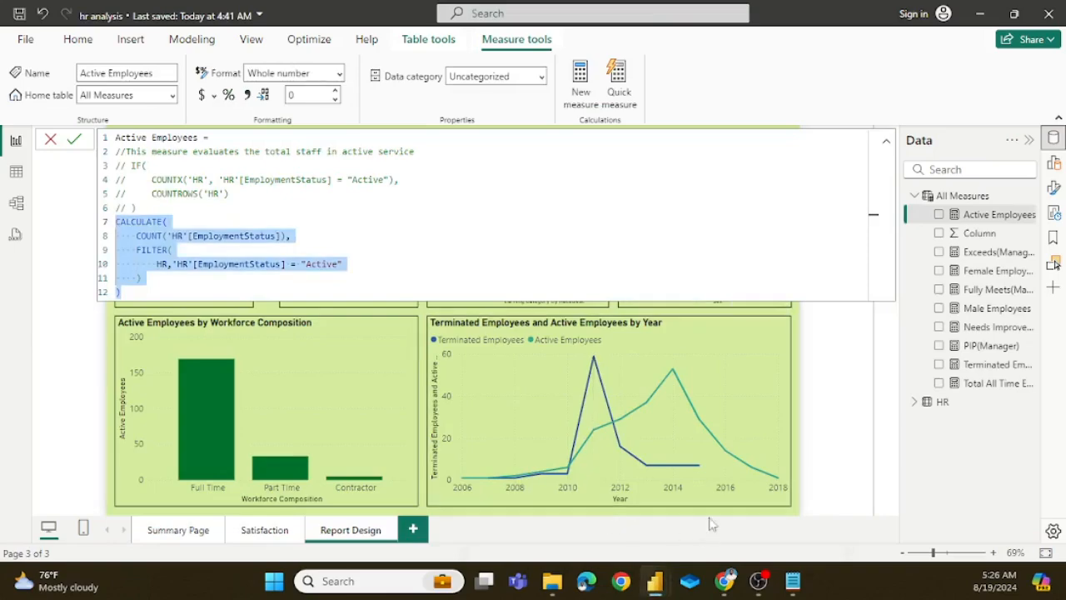
pyautogui.click(827, 395)
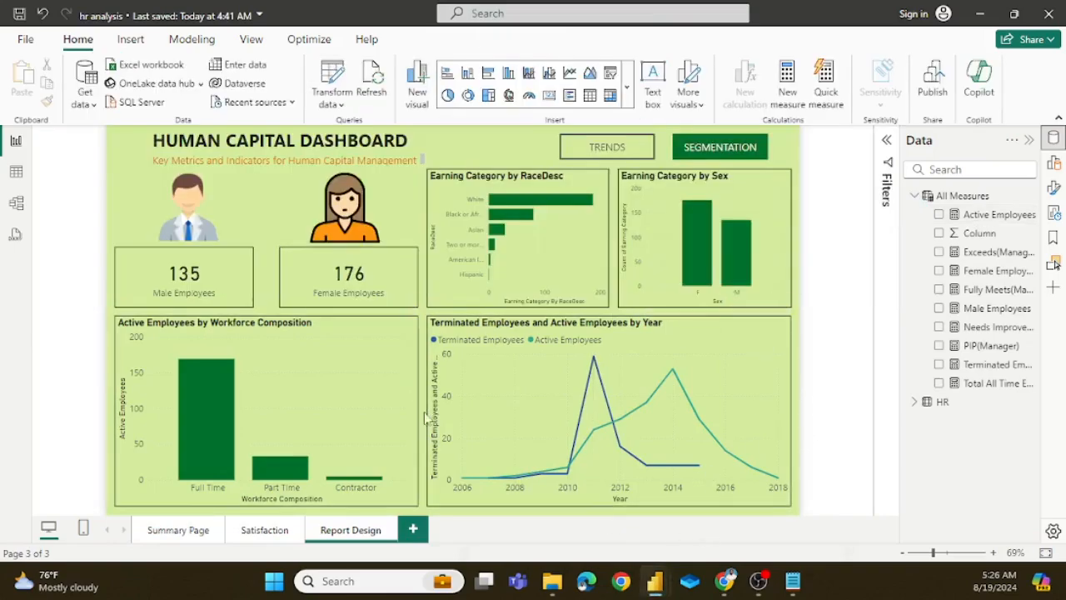
pyautogui.moveTo(783, 447)
pyautogui.click(1006, 368)
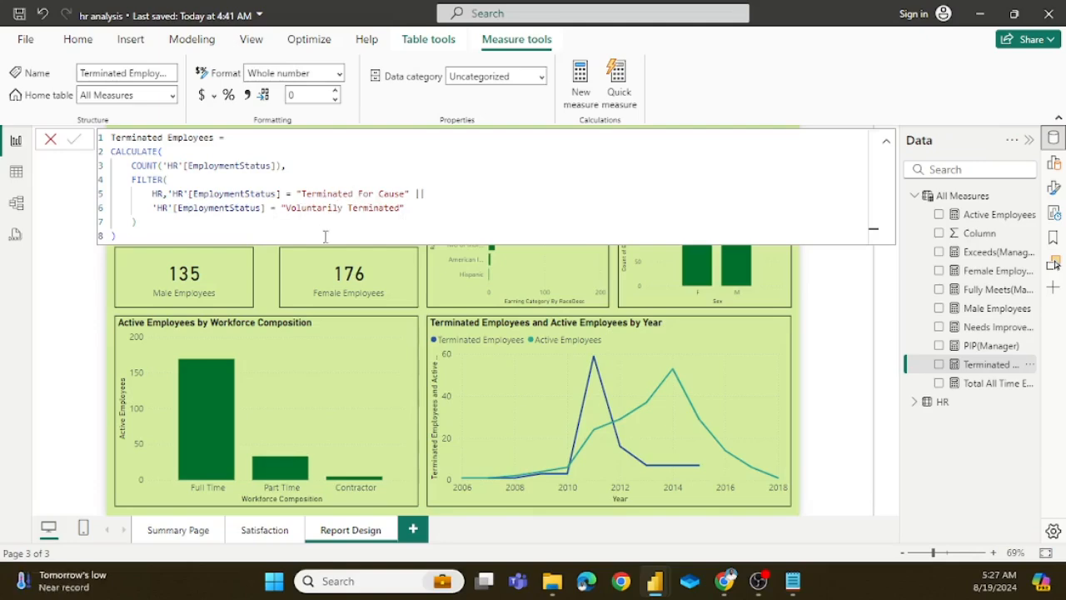
# Step: Examine the HR table's data, especially the DateofHire, DateofTermination and EmploymentStatus columns
pyautogui.click(16, 171)
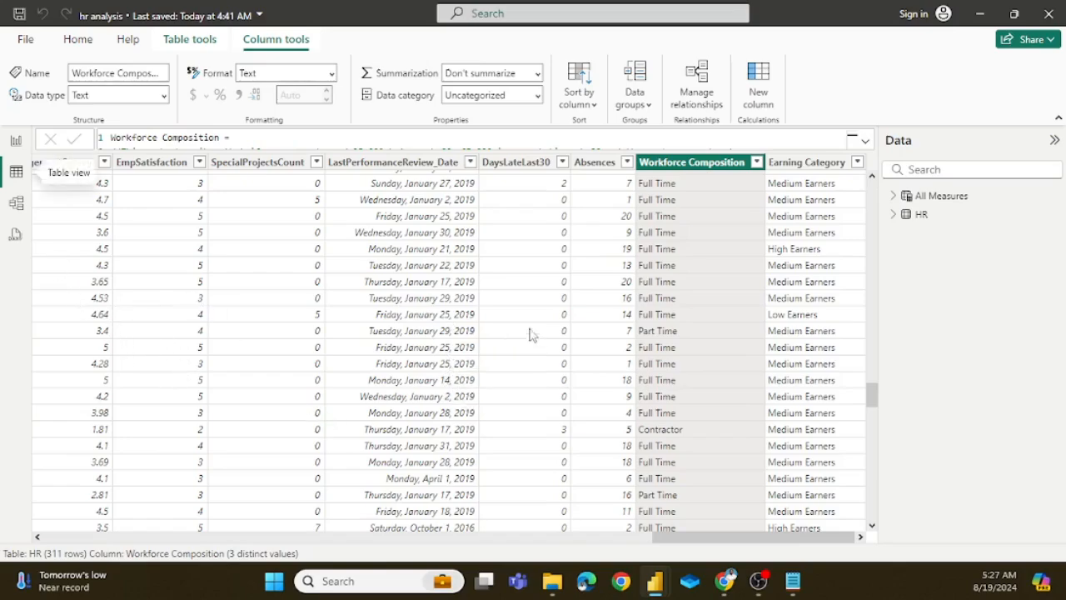
pyautogui.hscroll(-3, 524, 316)
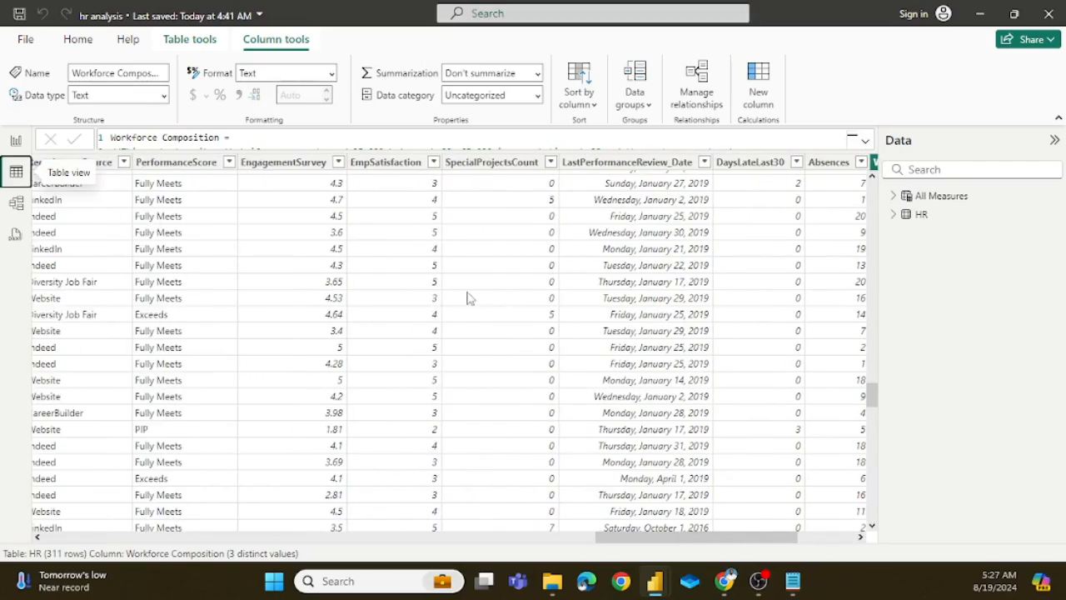
pyautogui.hscroll(-4, 468, 298)
pyautogui.hscroll(-4, 467, 298)
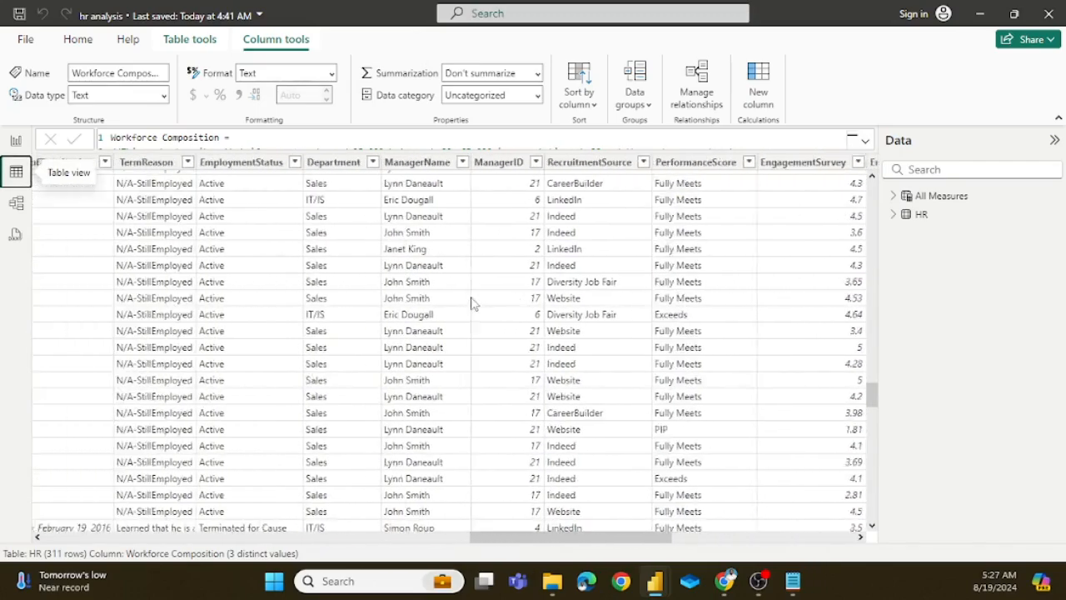
pyautogui.hscroll(-1, 471, 302)
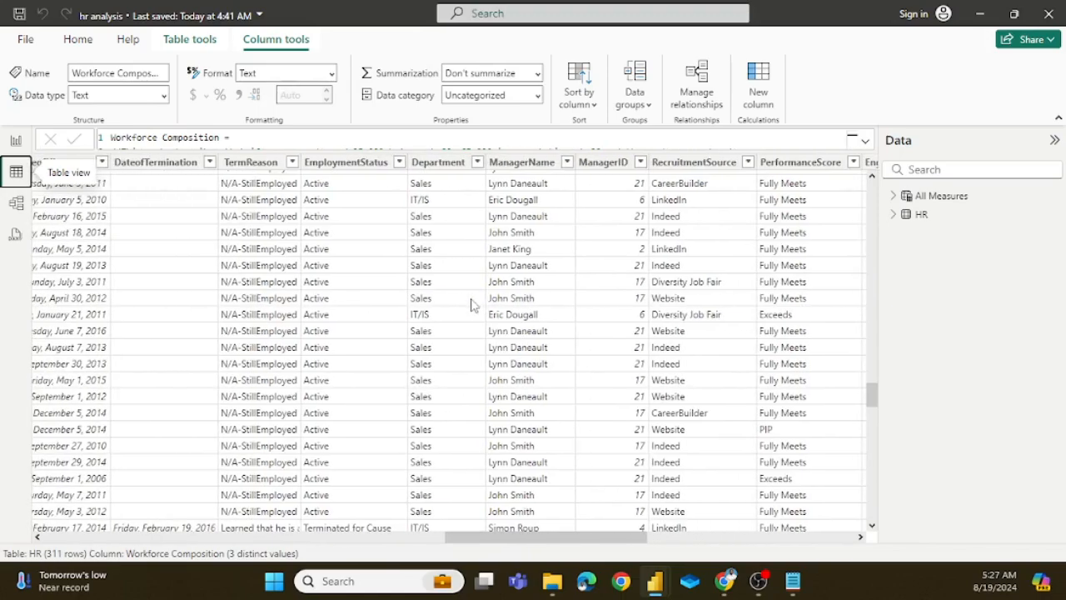
pyautogui.hscroll(-4, 473, 304)
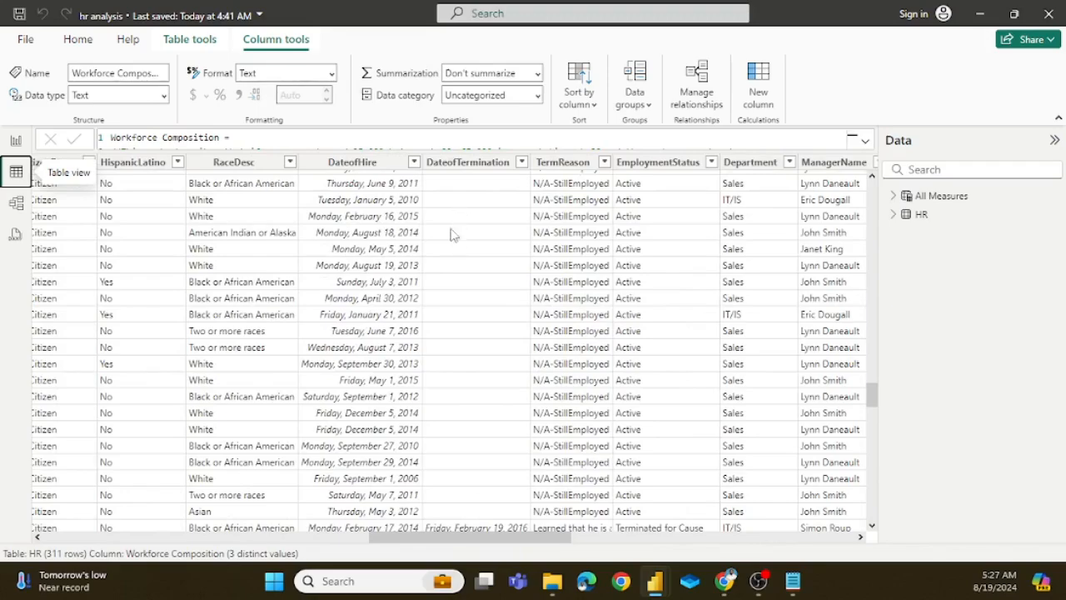
pyautogui.scroll(-6, 479, 292)
pyautogui.scroll(12, 483, 300)
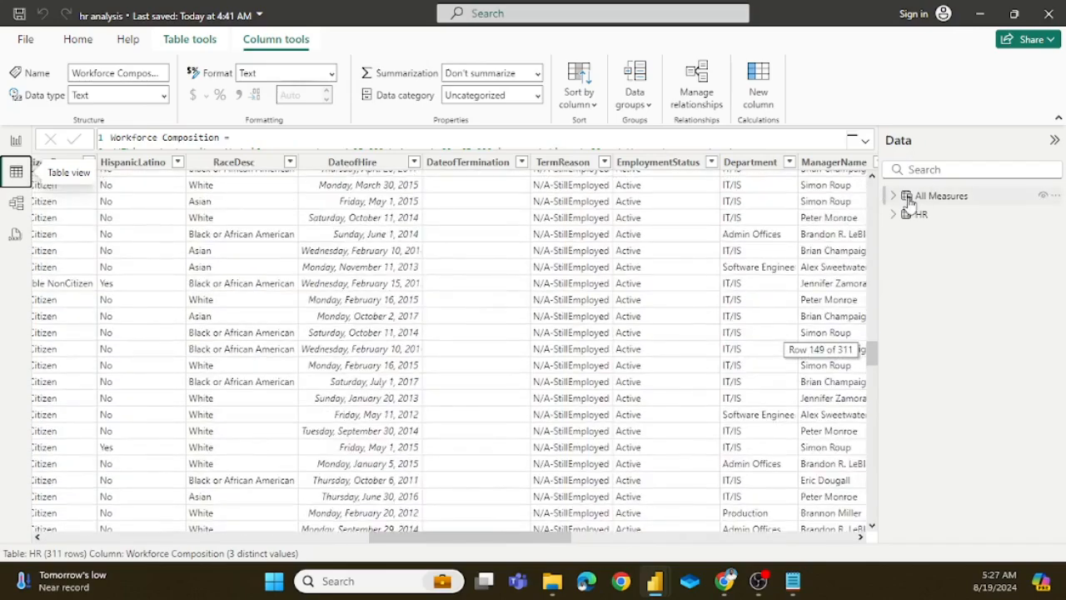
# Step: Show the full Terminated Employees measure formula from the All Measures table while staying in the table view
pyautogui.click(908, 200)
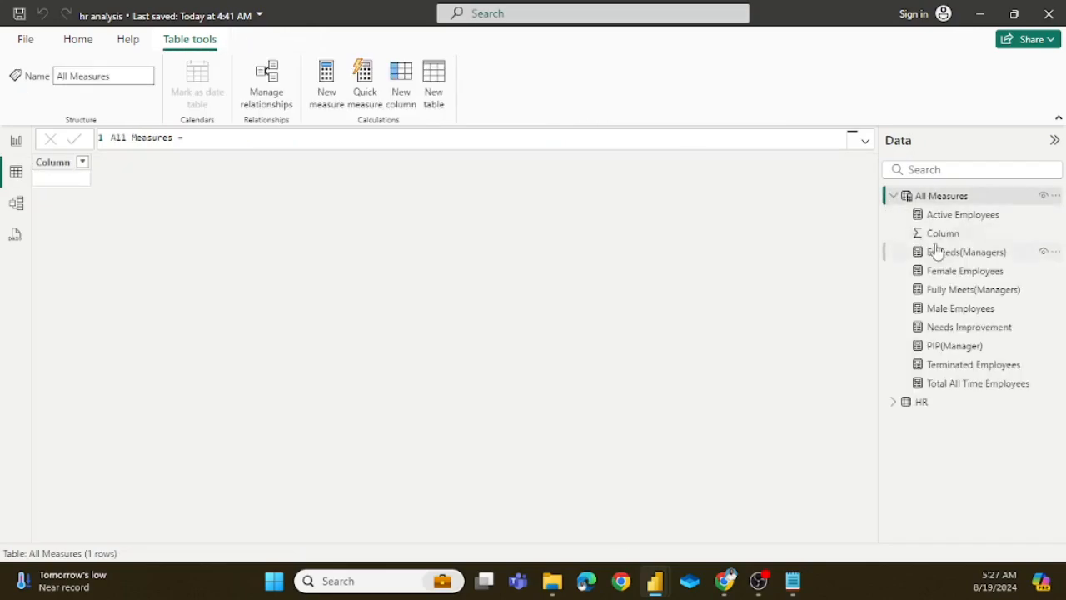
pyautogui.click(966, 366)
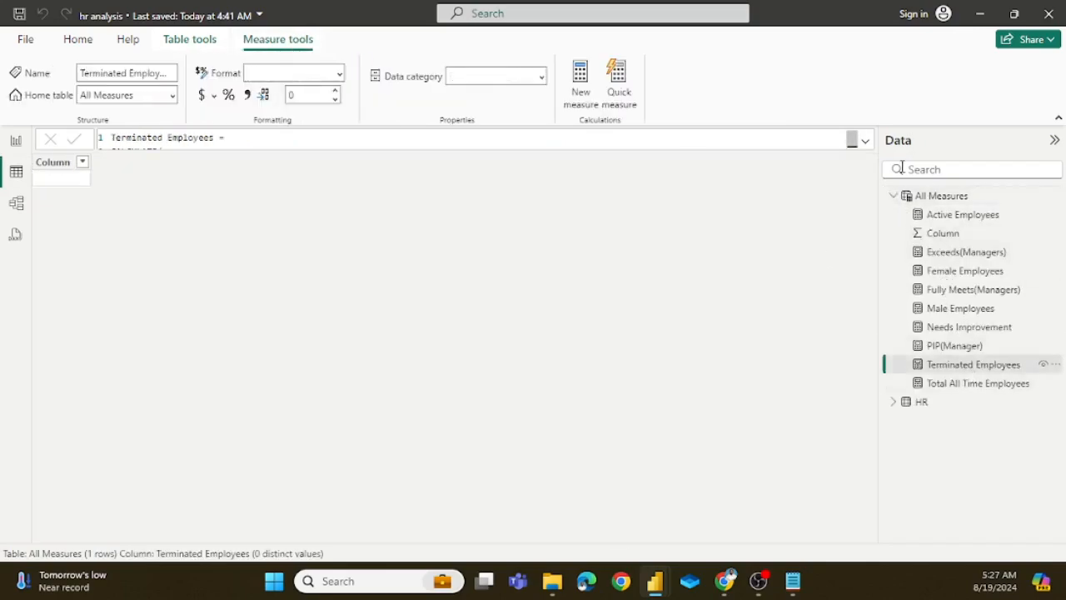
pyautogui.click(866, 142)
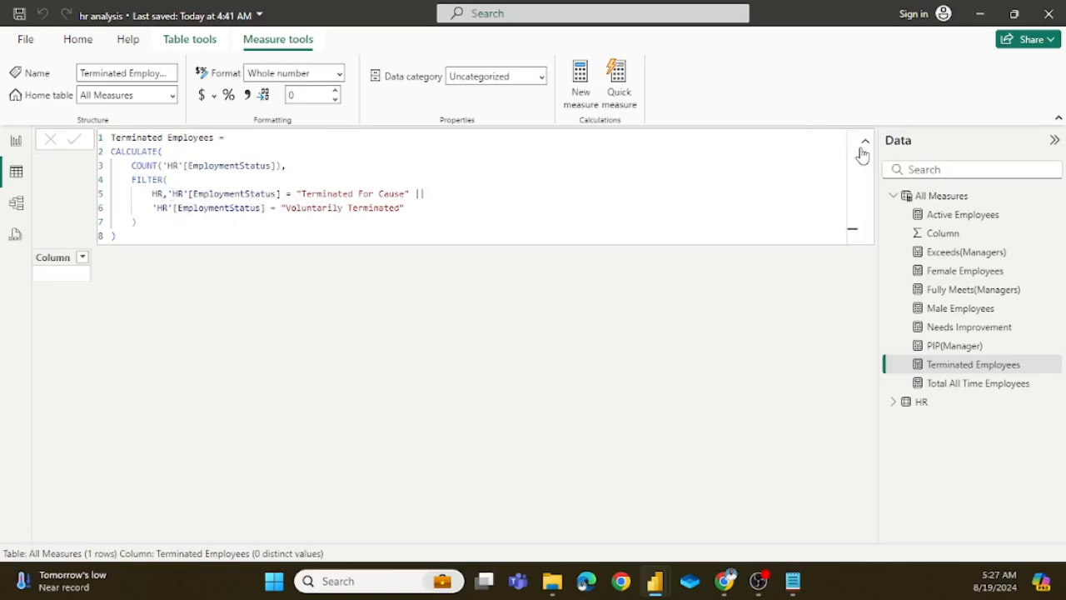
# Step: Return to the HR table, look through its columns and list the available filter values of EmploymentStatus
pyautogui.click(920, 408)
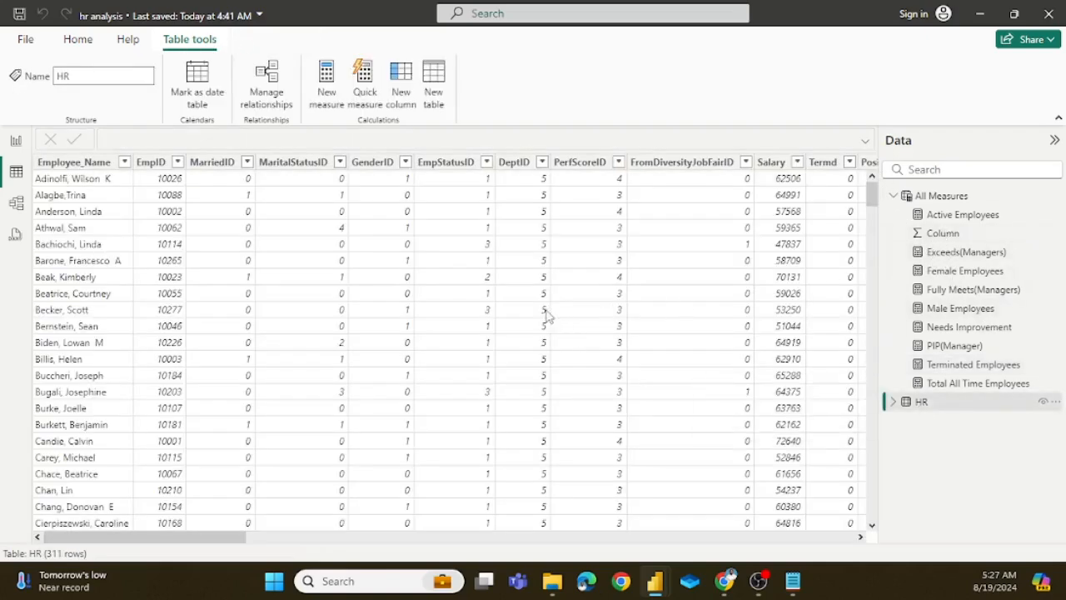
pyautogui.click(606, 277)
pyautogui.hscroll(10, 608, 277)
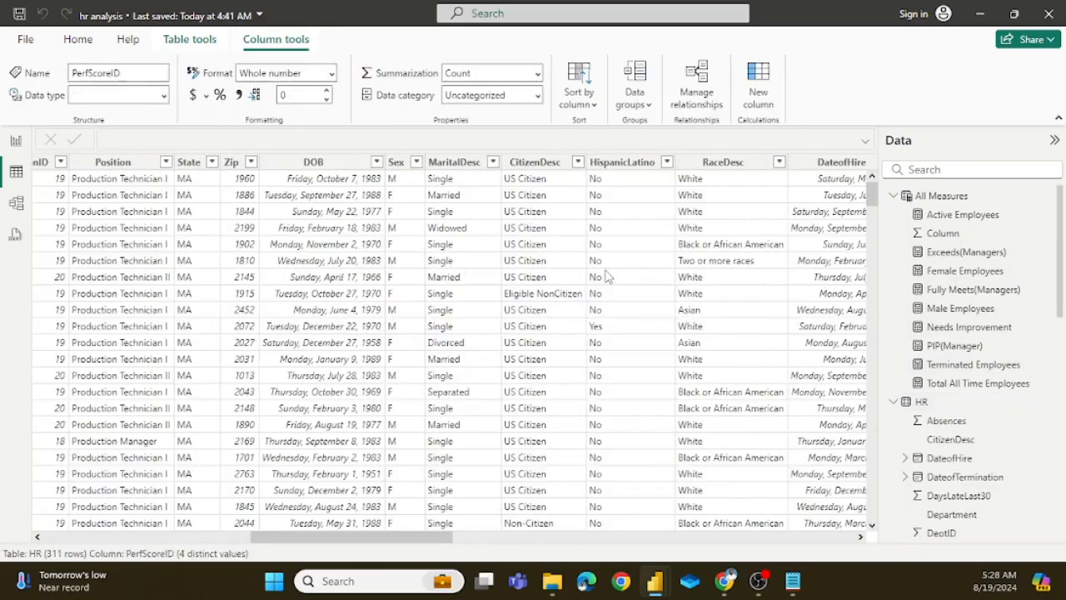
pyautogui.hscroll(10, 606, 276)
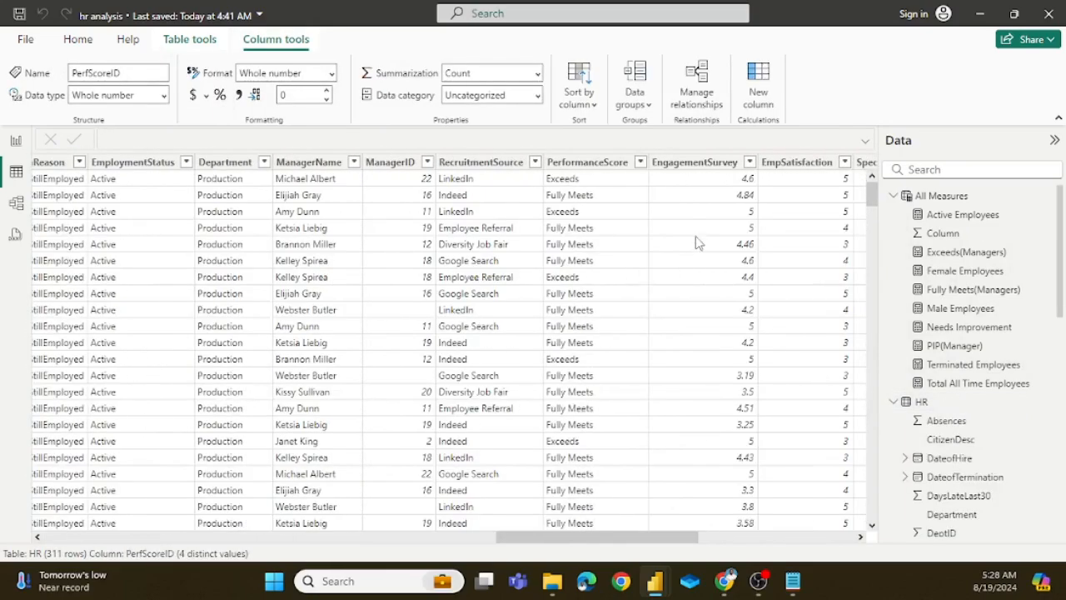
pyautogui.hscroll(5, 621, 246)
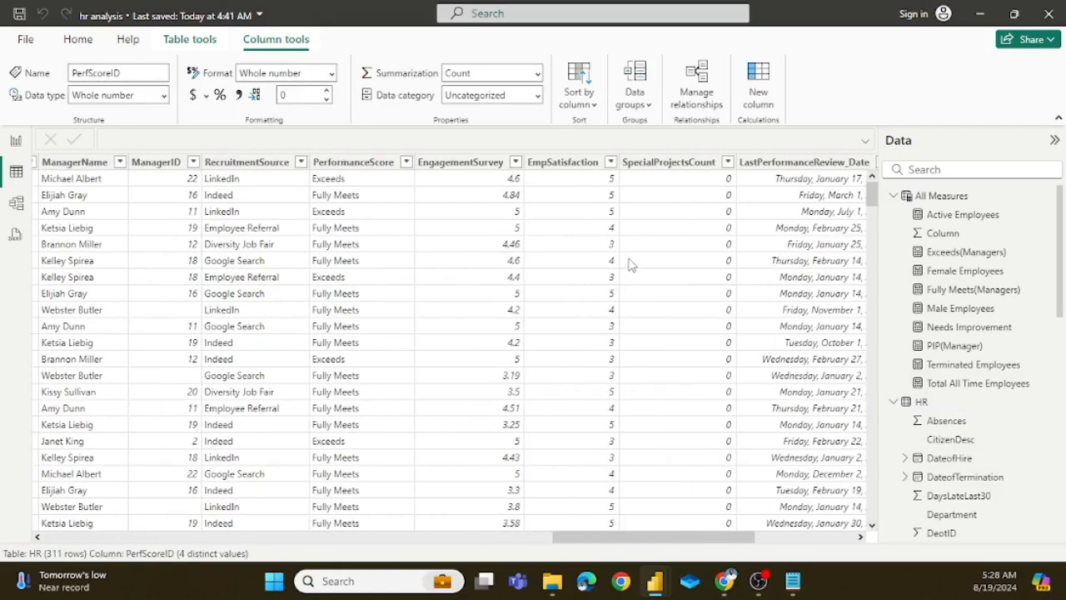
pyautogui.hscroll(8, 629, 260)
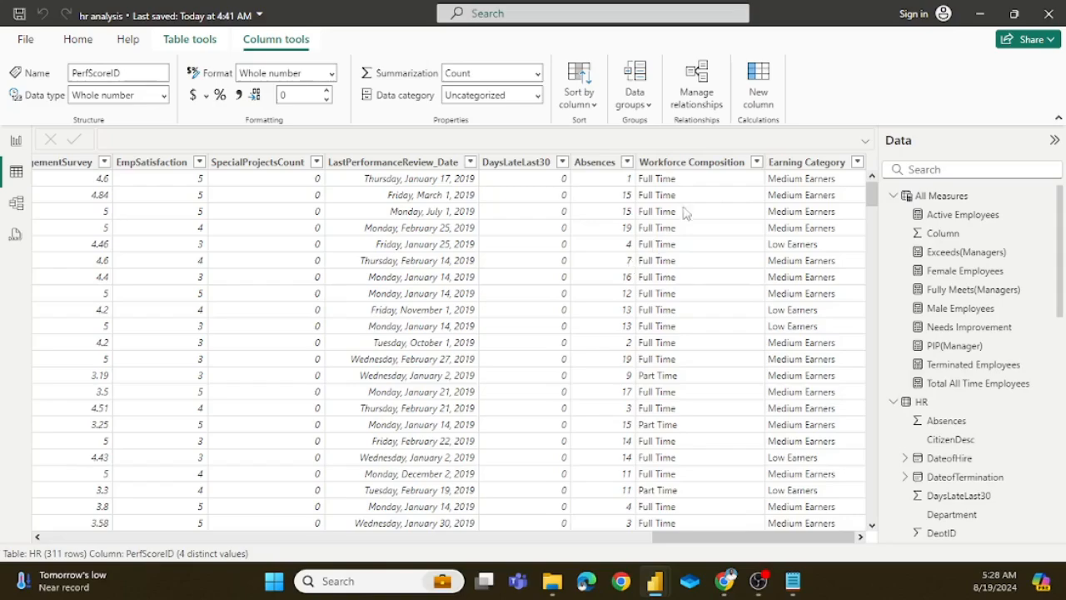
pyautogui.hscroll(-10, 642, 304)
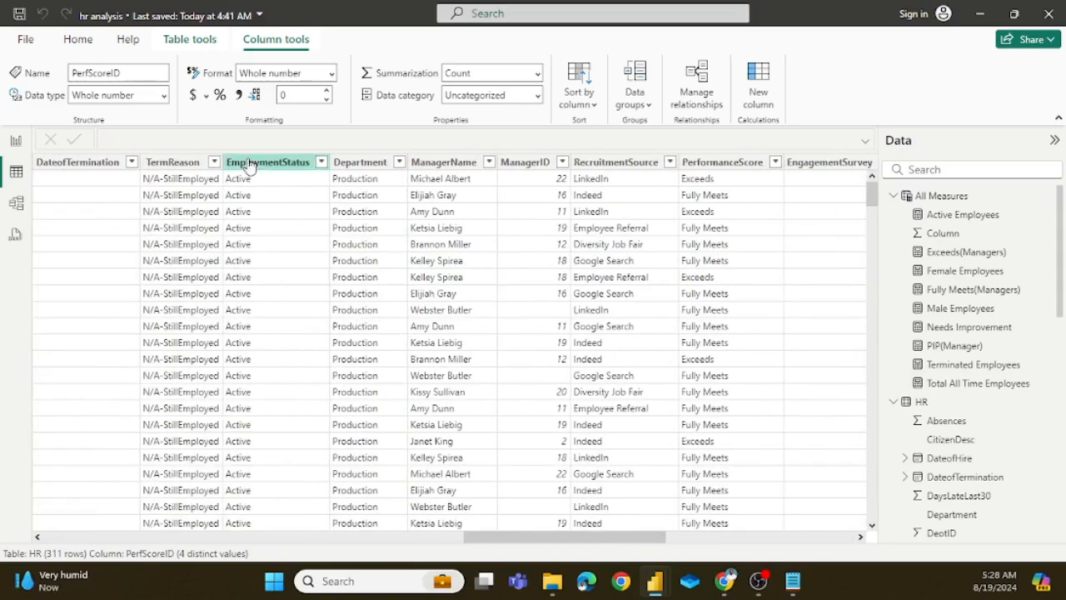
pyautogui.click(320, 165)
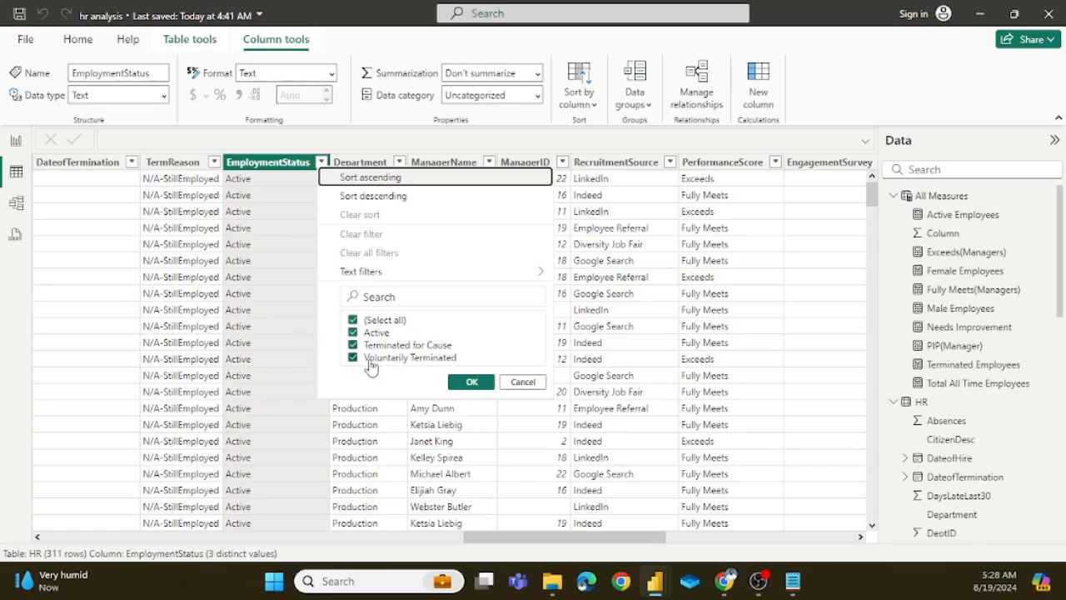
# Step: Review the Active Employees measure, copy the Terminated Employees measure's CALCULATE expression, and switch to the untitled Power BI report
pyautogui.click(957, 215)
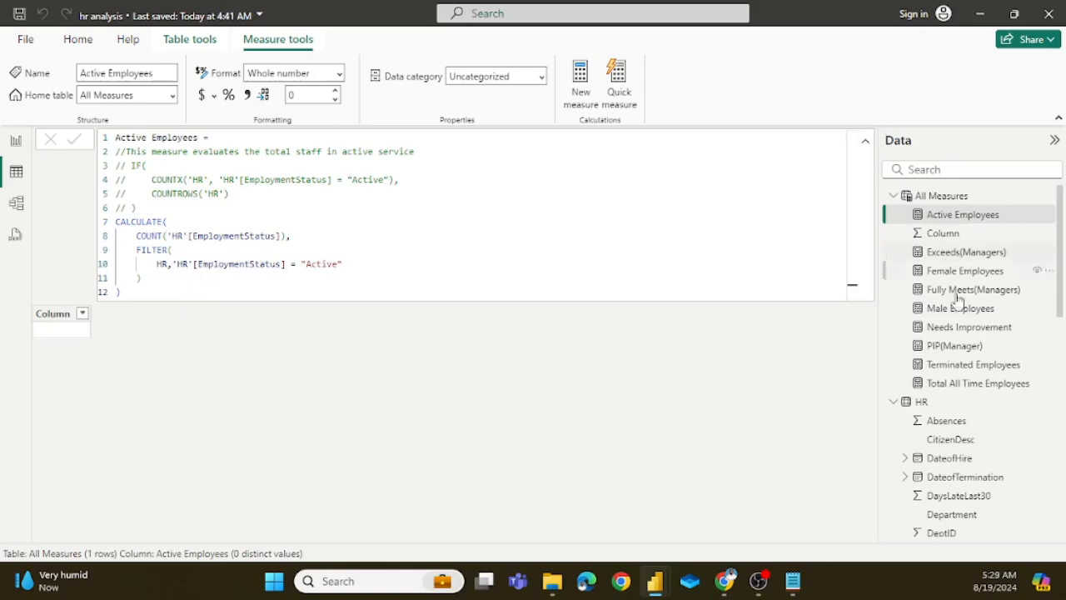
pyautogui.click(969, 369)
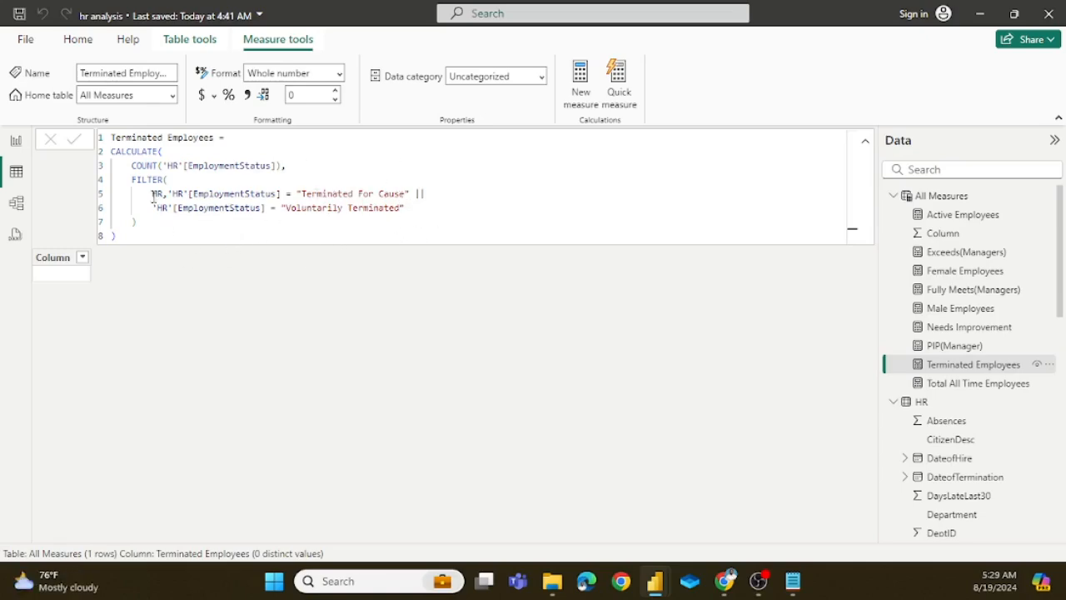
pyautogui.moveTo(132, 240); pyautogui.dragTo(111, 151)
pyautogui.hotkey('ctrl', 'c')
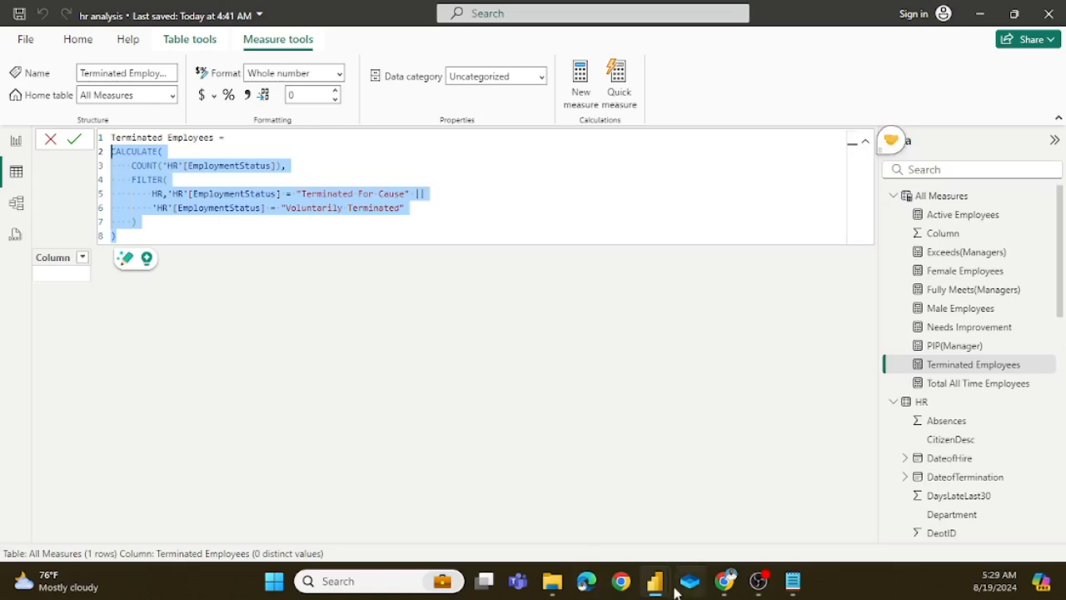
pyautogui.moveTo(655, 580)
pyautogui.click(739, 511)
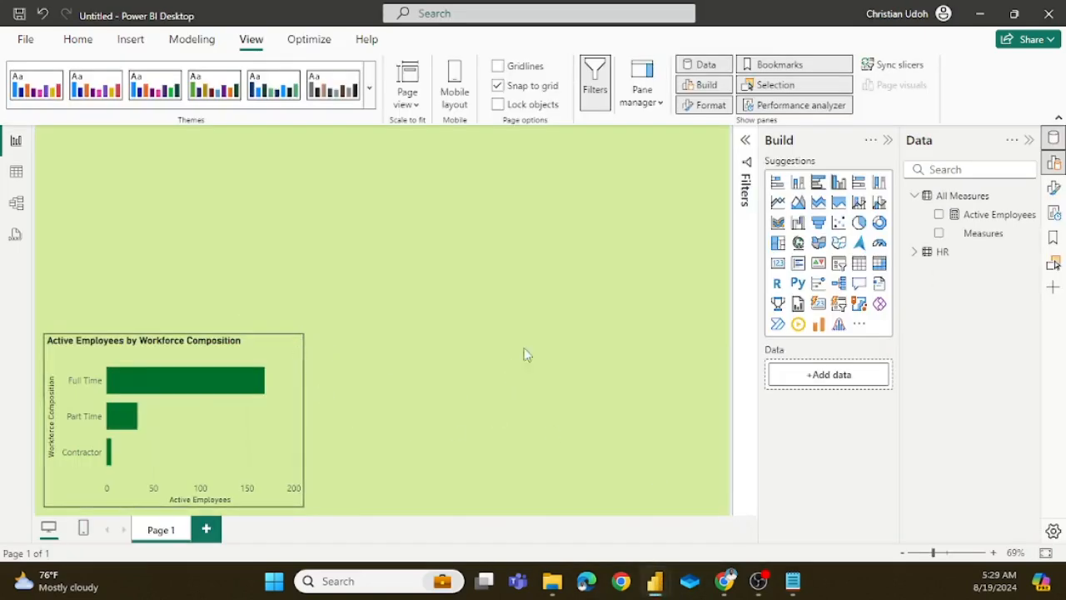
# Step: Create a new measure in the All Measures table and name it Terminated Employees
pyautogui.click(972, 199)
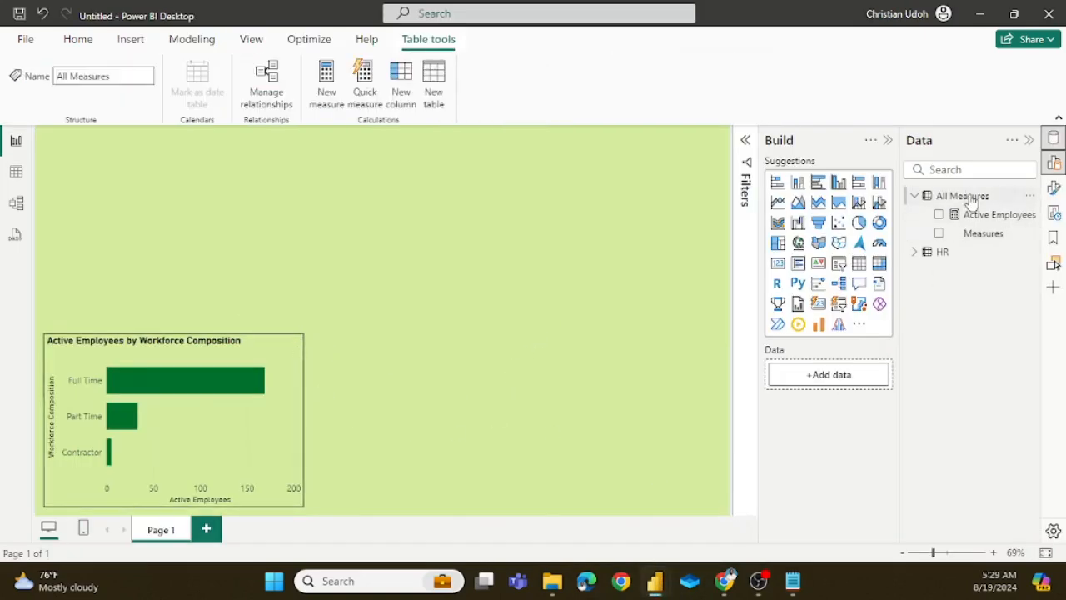
pyautogui.click(76, 40)
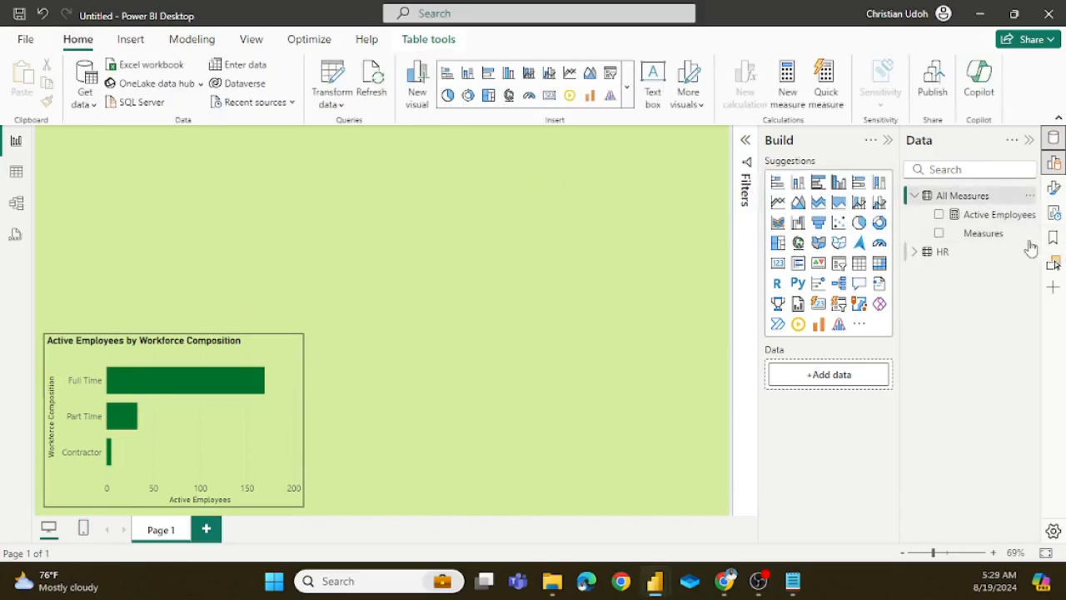
pyautogui.click(953, 199)
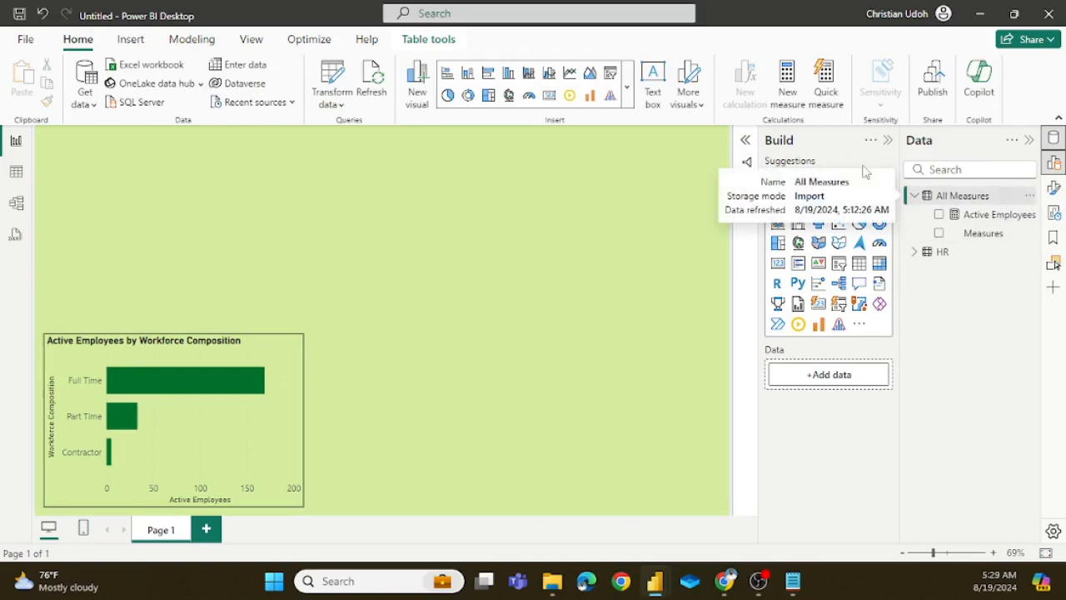
pyautogui.click(794, 79)
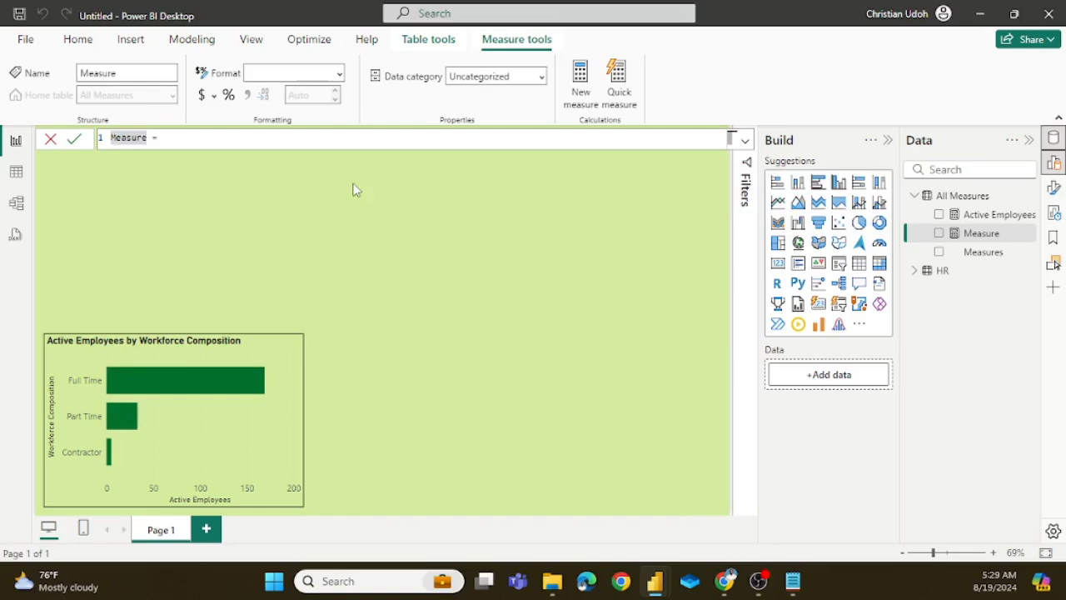
pyautogui.press('Delete')
pyautogui.press('Delete')
pyautogui.press('Delete')
pyautogui.press('Delete')
pyautogui.write('Terminated ')
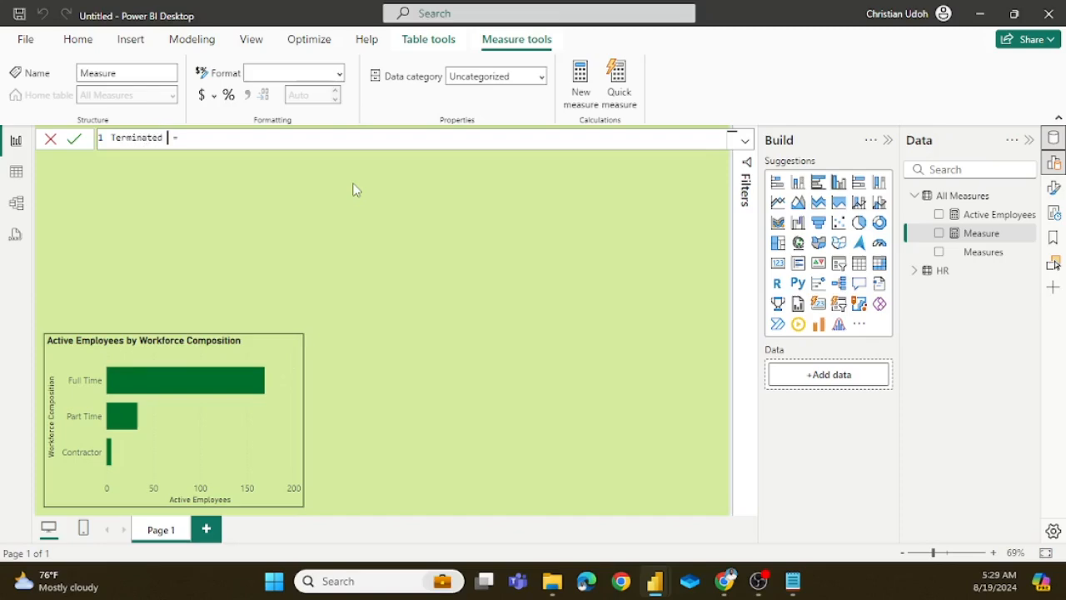
pyautogui.write('Employees')
# Step: Paste the copied CALCULATE expression as the measure's formula, start it on its own line below the name, and commit the measure
pyautogui.hotkey('ctrl', 'v')
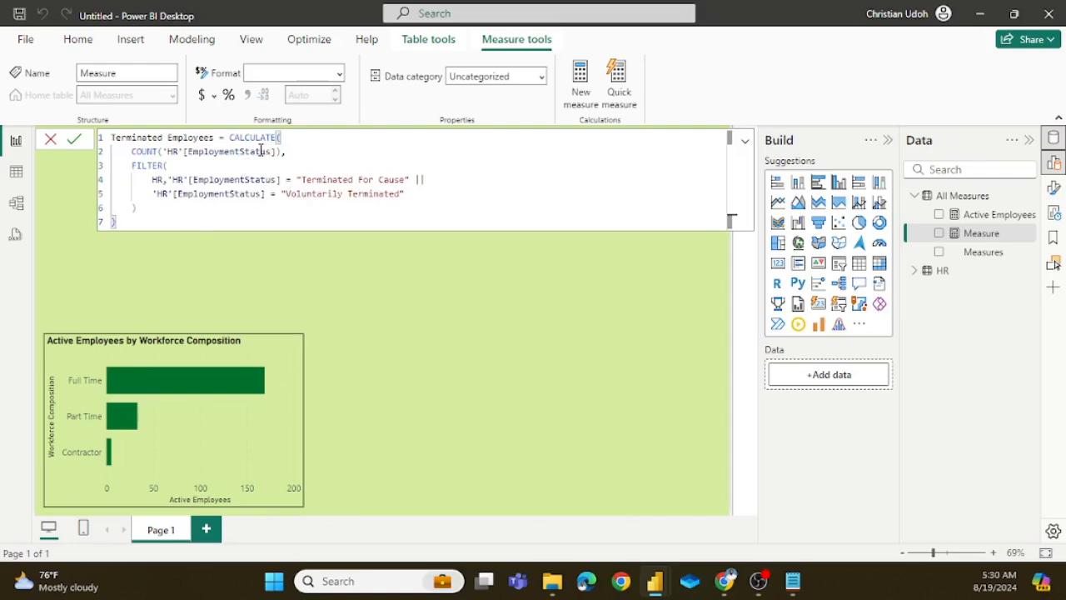
pyautogui.click(225, 139)
pyautogui.hotkey('ctrl', 'shift', 'Right')
pyautogui.hotkey('shift', 'Return')
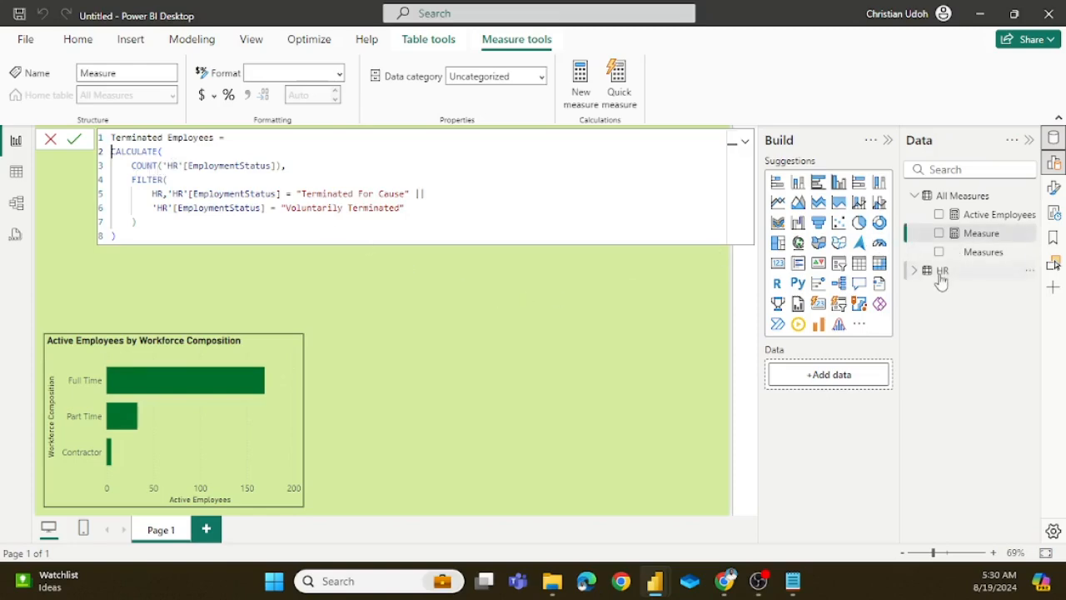
pyautogui.click(74, 139)
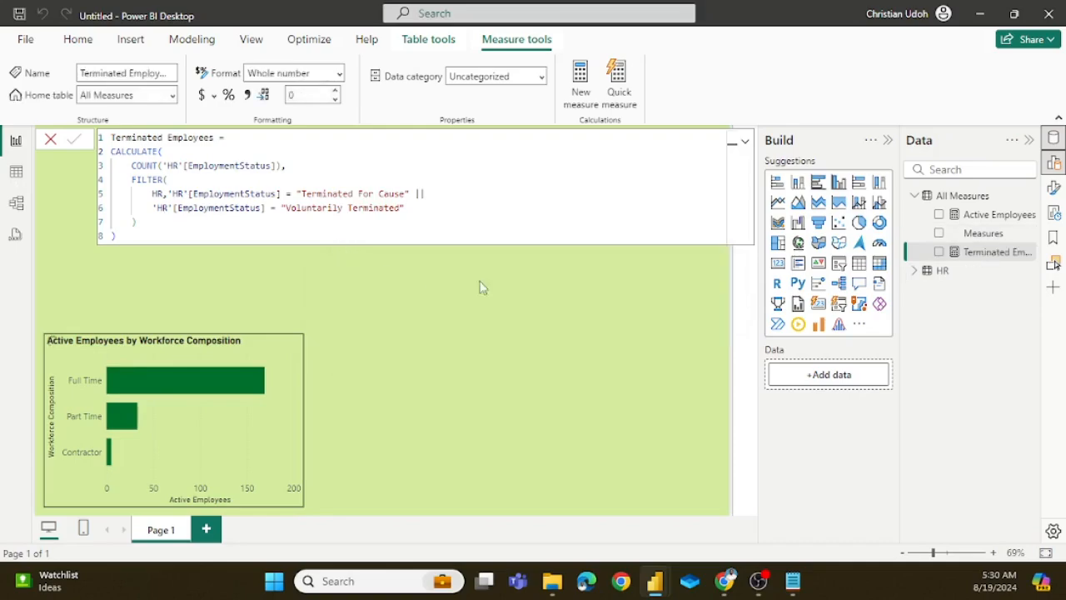
# Step: Examine the EmploymentStatus column's distinct values in the HR table against the measure's conditions, and return to the report page
pyautogui.click(16, 171)
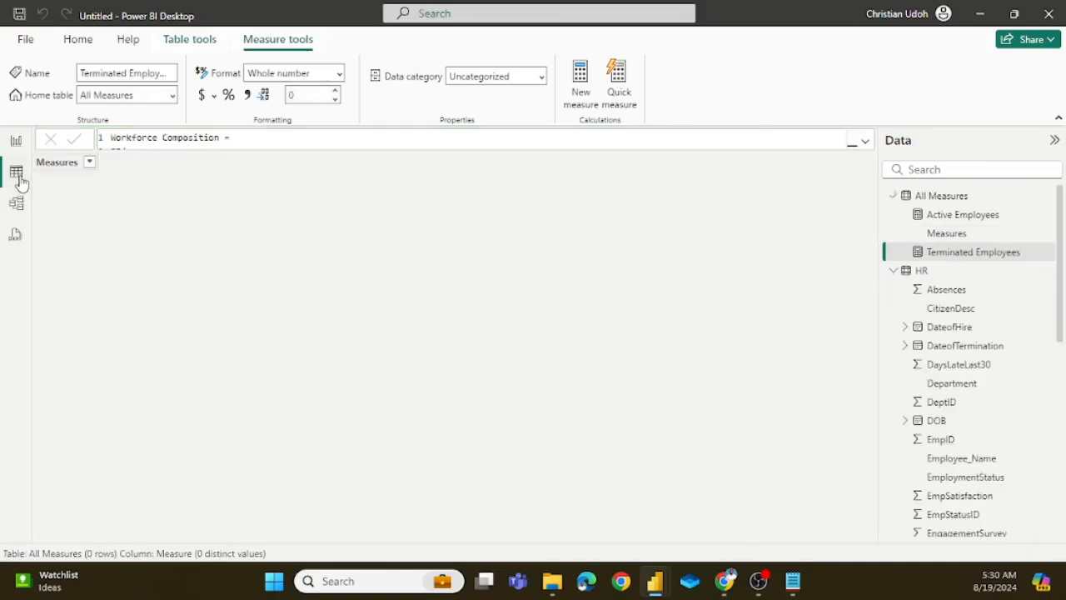
pyautogui.click(912, 272)
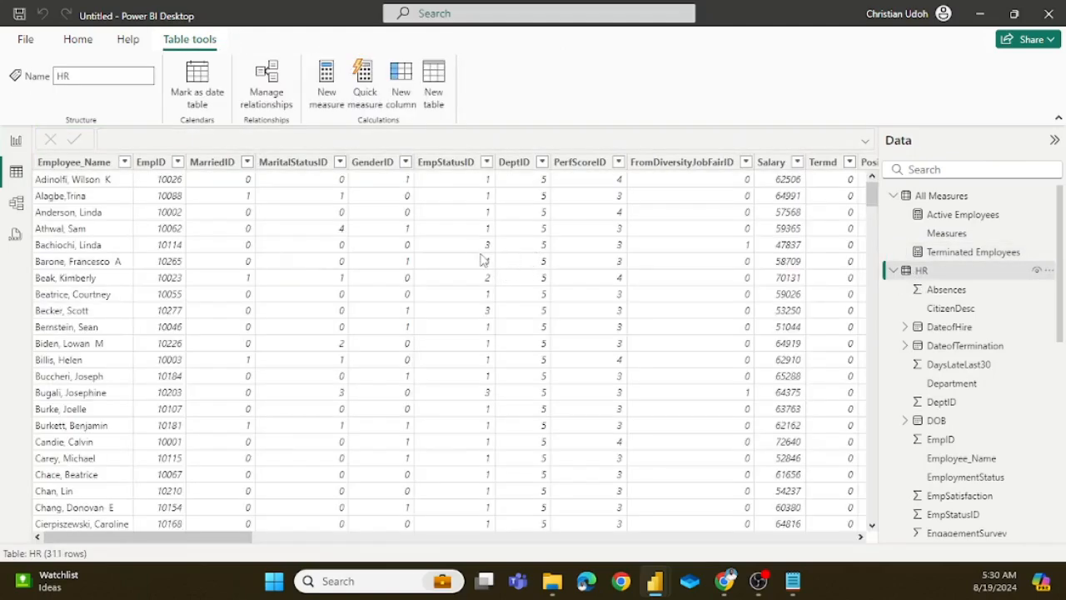
pyautogui.click(533, 263)
pyautogui.hscroll(5, 534, 263)
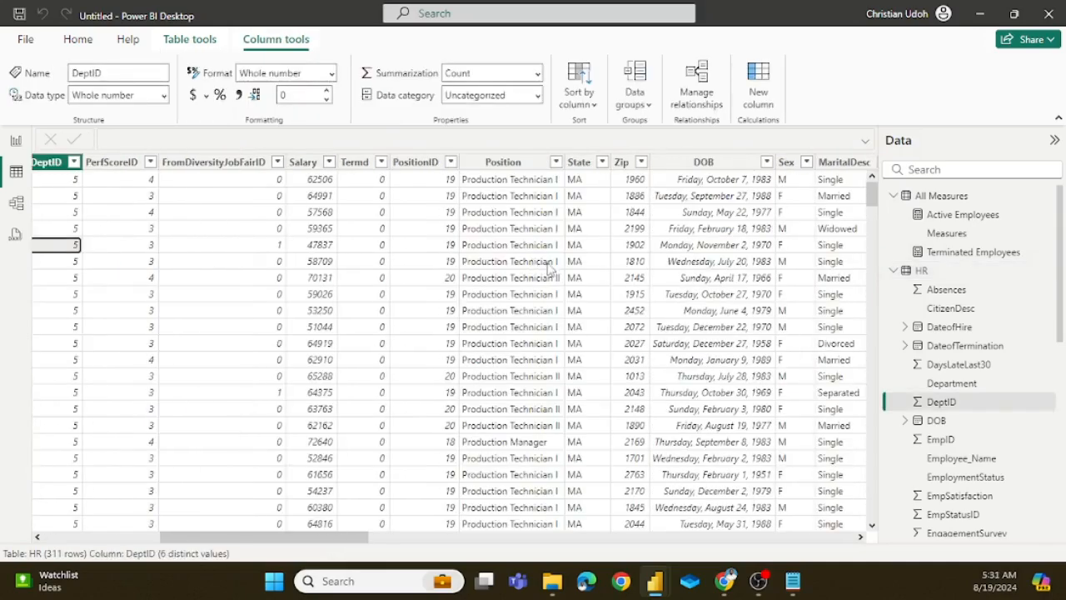
pyautogui.hscroll(5, 545, 264)
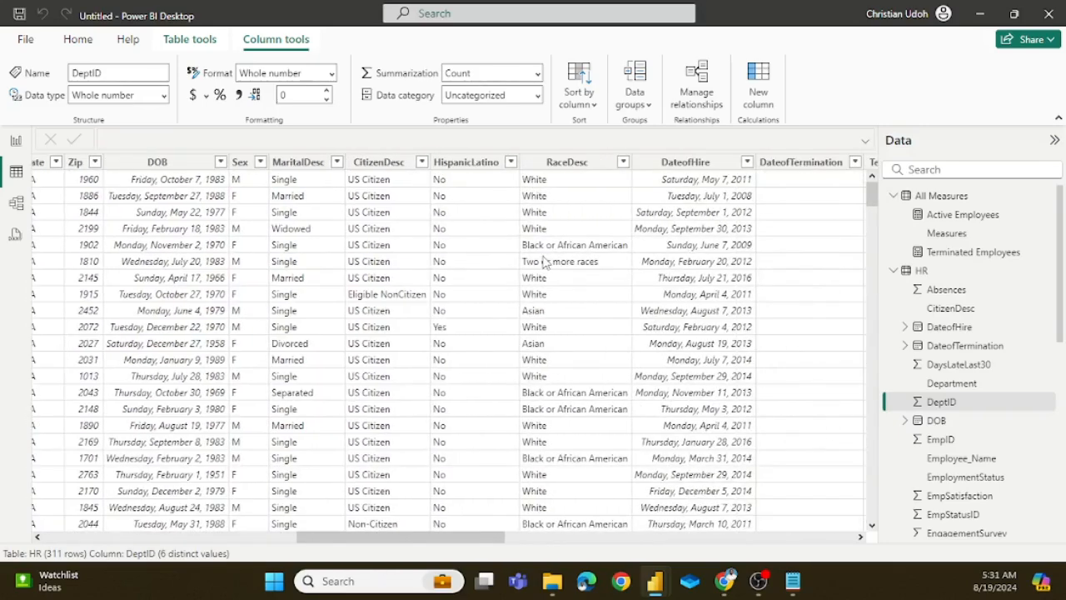
pyautogui.hscroll(5, 543, 263)
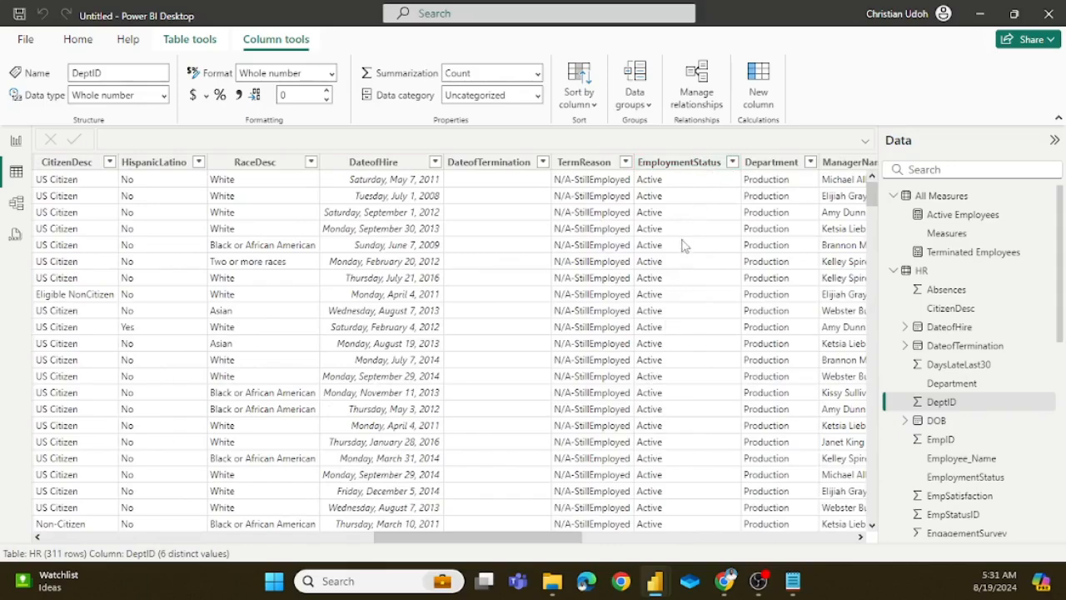
pyautogui.click(732, 165)
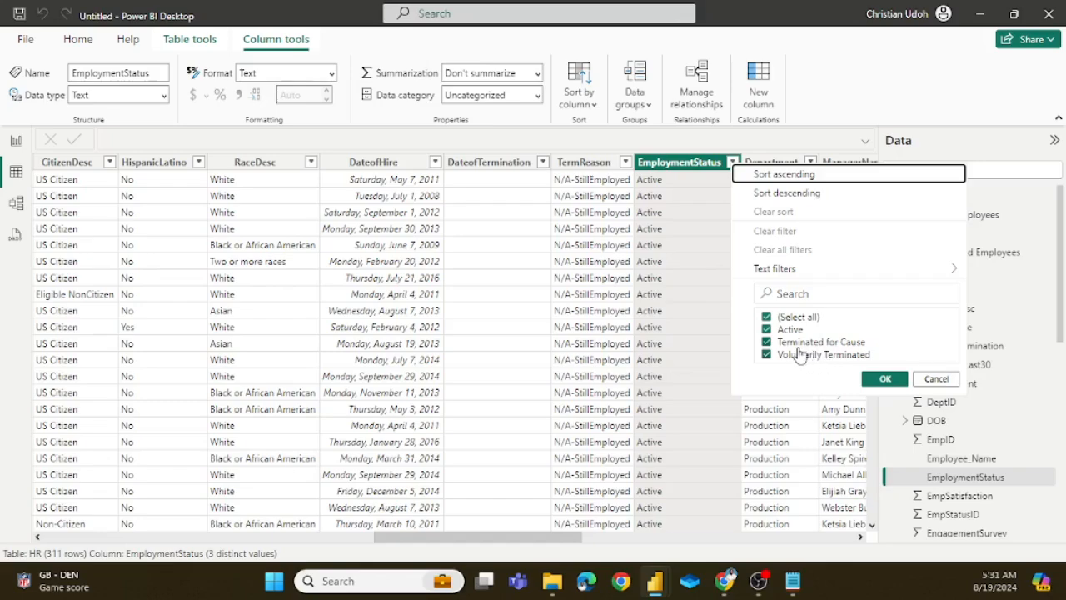
pyautogui.click(885, 379)
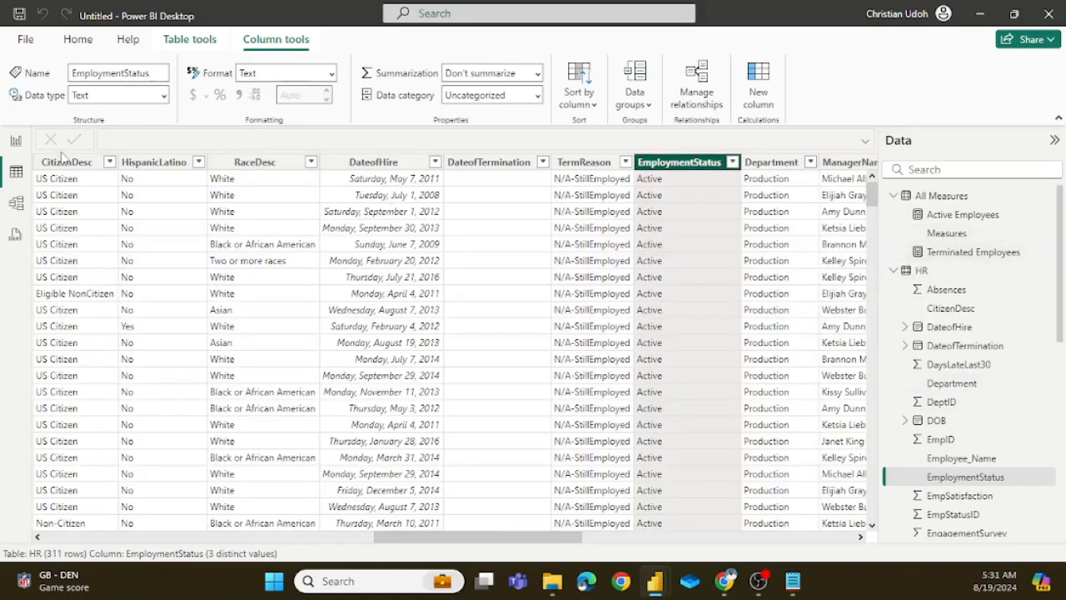
pyautogui.click(16, 141)
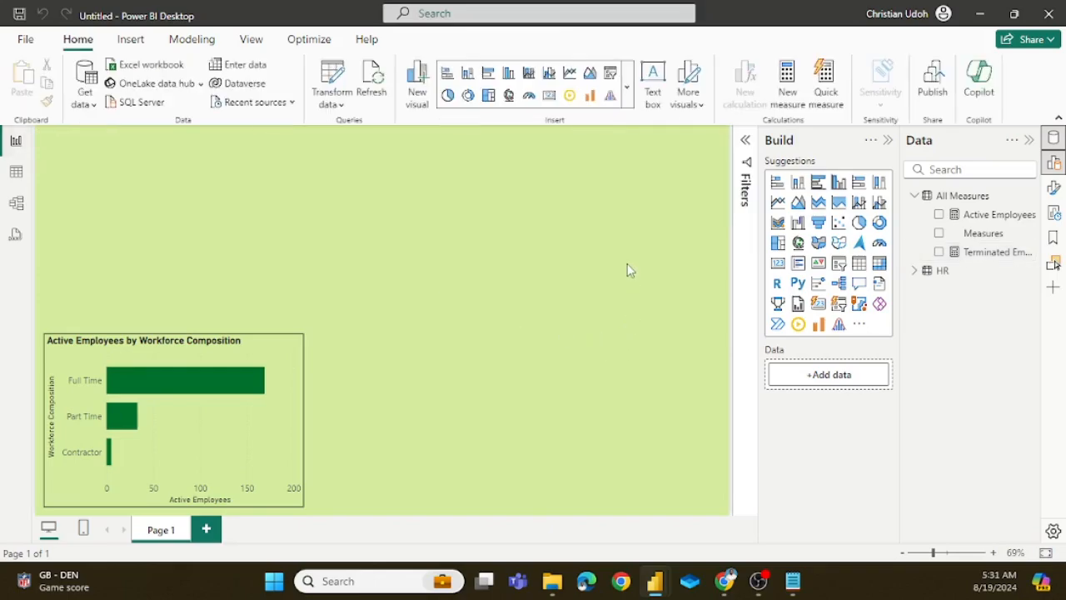
# Step: Add one card visual showing the Terminated Employees measure and another showing Active Employees to check both measures
pyautogui.click(549, 95)
pyautogui.moveTo(972, 260); pyautogui.dragTo(823, 374)
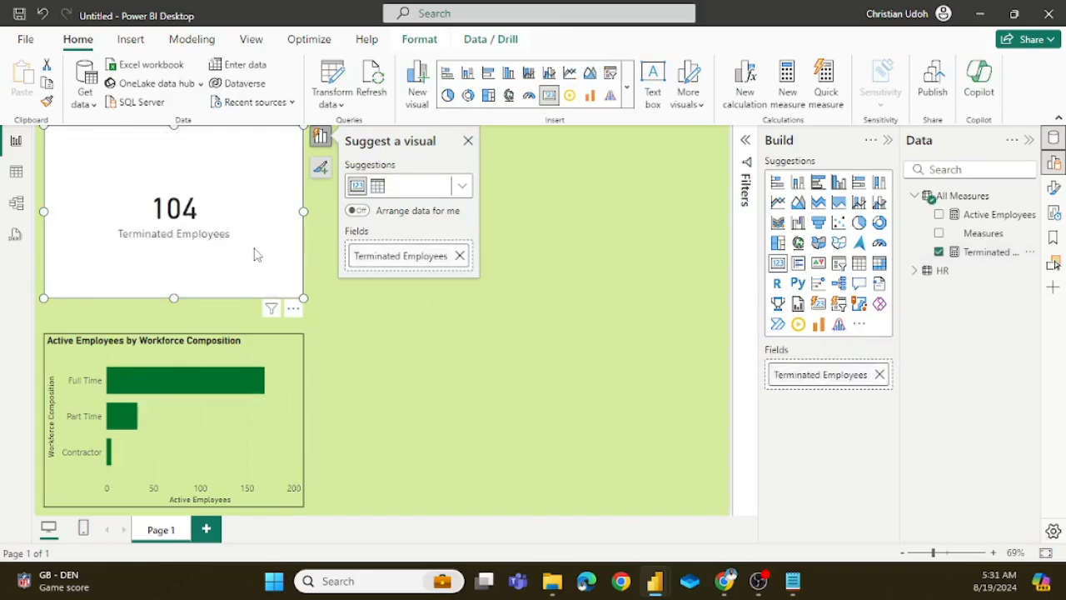
pyautogui.click(436, 348)
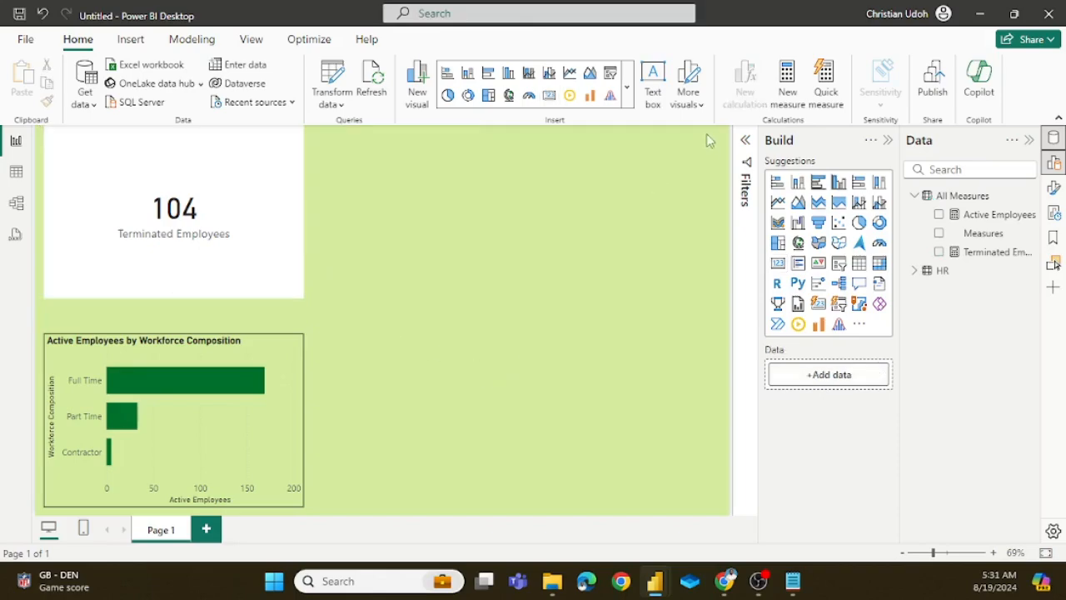
pyautogui.click(549, 95)
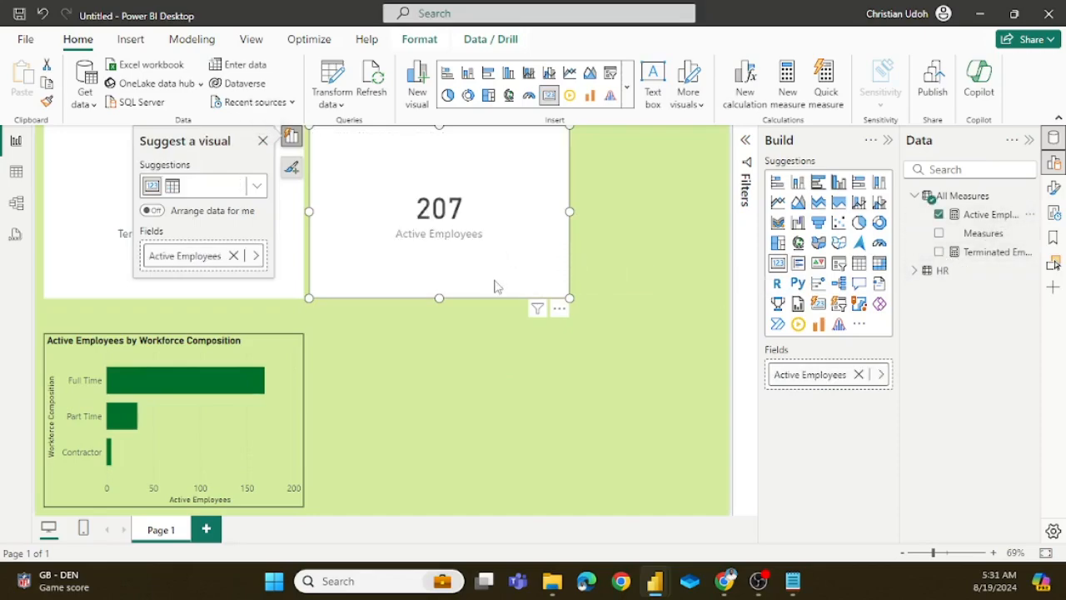
pyautogui.click(395, 349)
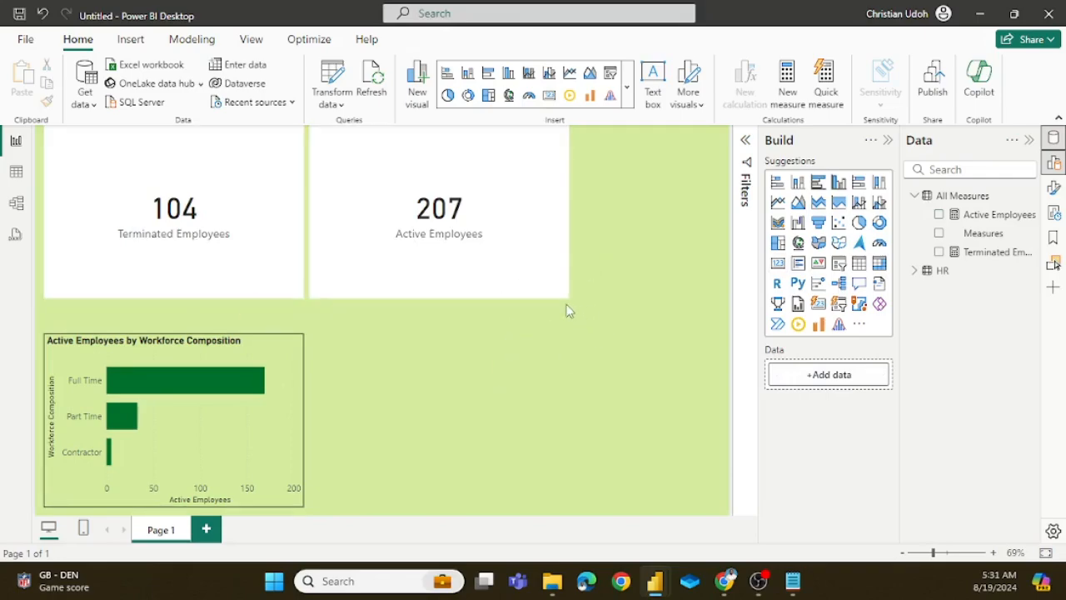
# Step: Delete the Active Employees and Terminated Employees cards from the page
pyautogui.click(546, 276)
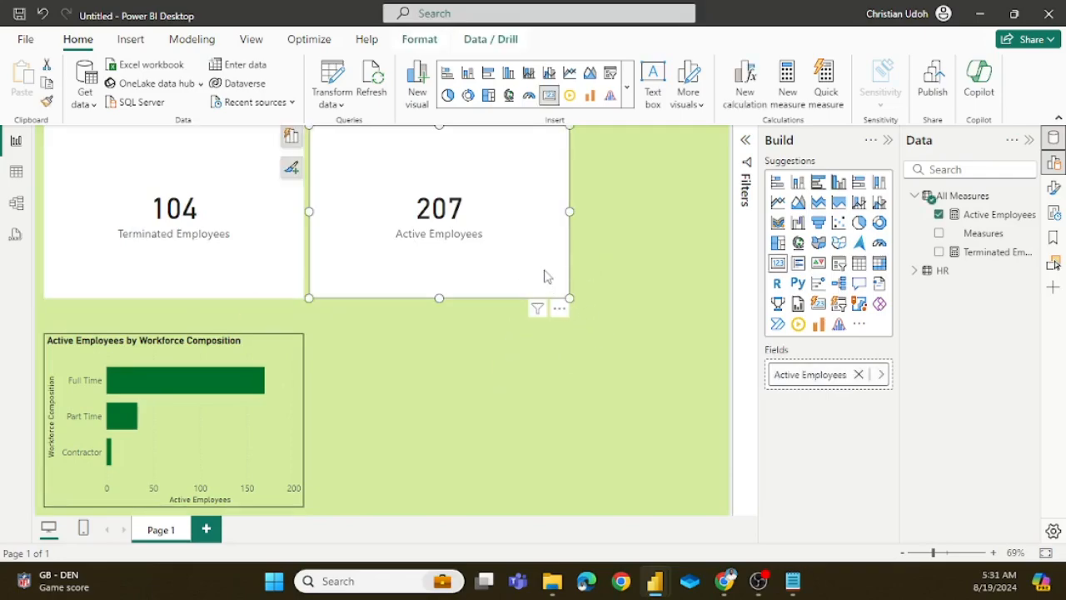
pyautogui.press('Delete')
pyautogui.click(269, 282)
pyautogui.press('Delete')
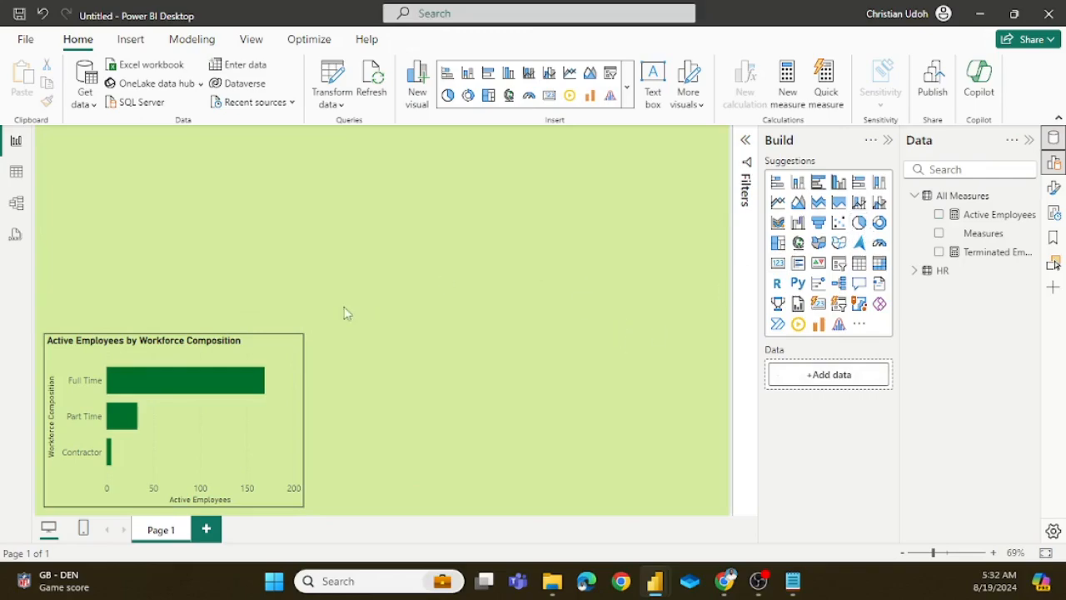
# Step: Duplicate the Active Employees by Workforce Composition bar chart and place the copy directly beside the original, with their upper edges aligned
pyautogui.click(295, 349)
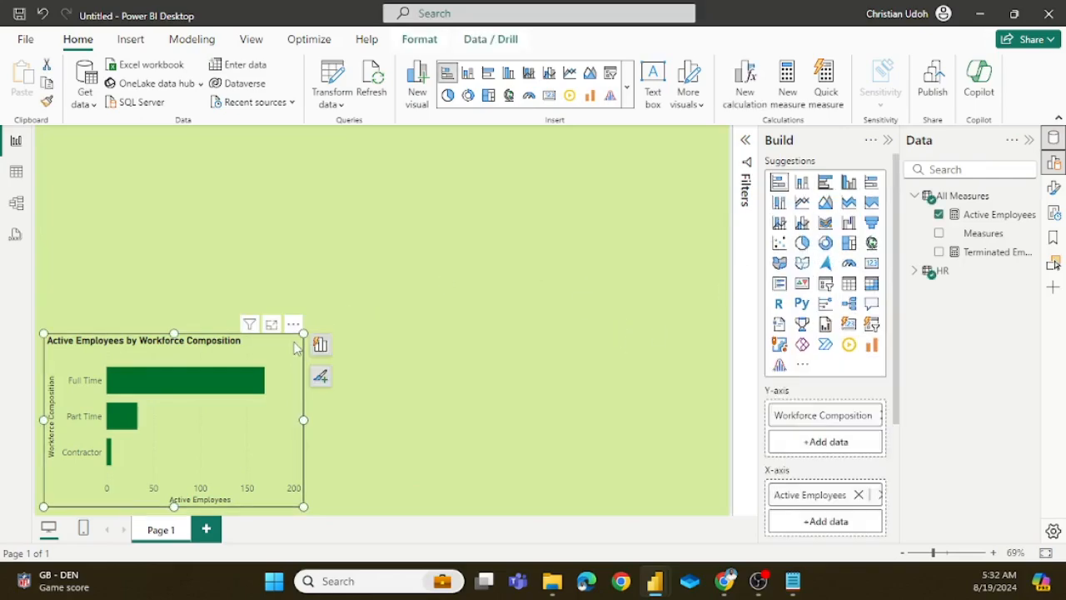
pyautogui.hotkey('ctrl', 'c')
pyautogui.hotkey('ctrl', 'v')
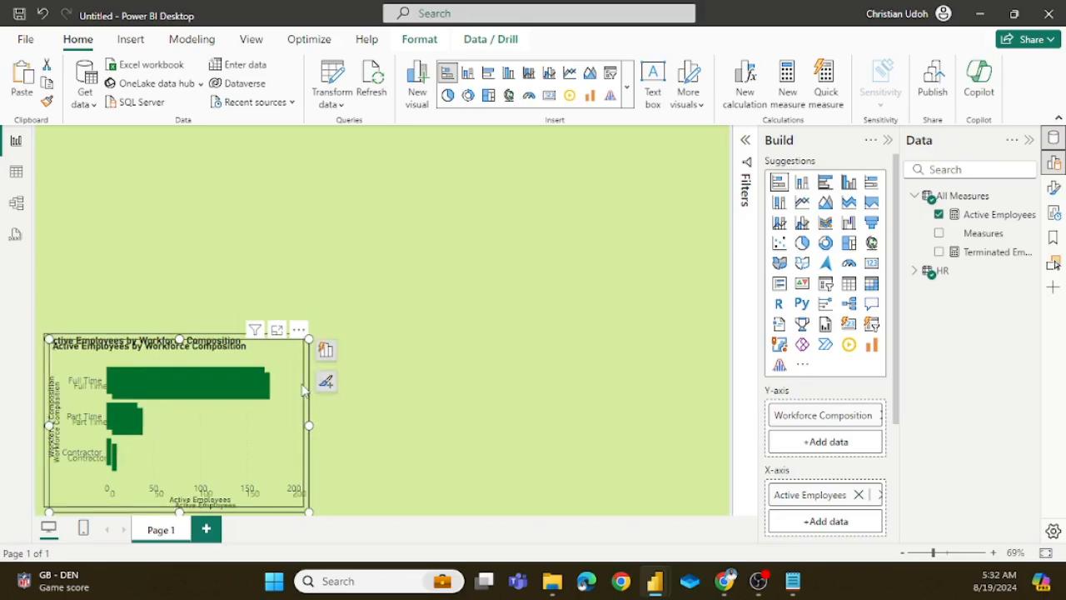
pyautogui.moveTo(608, 376); pyautogui.dragTo(563, 364)
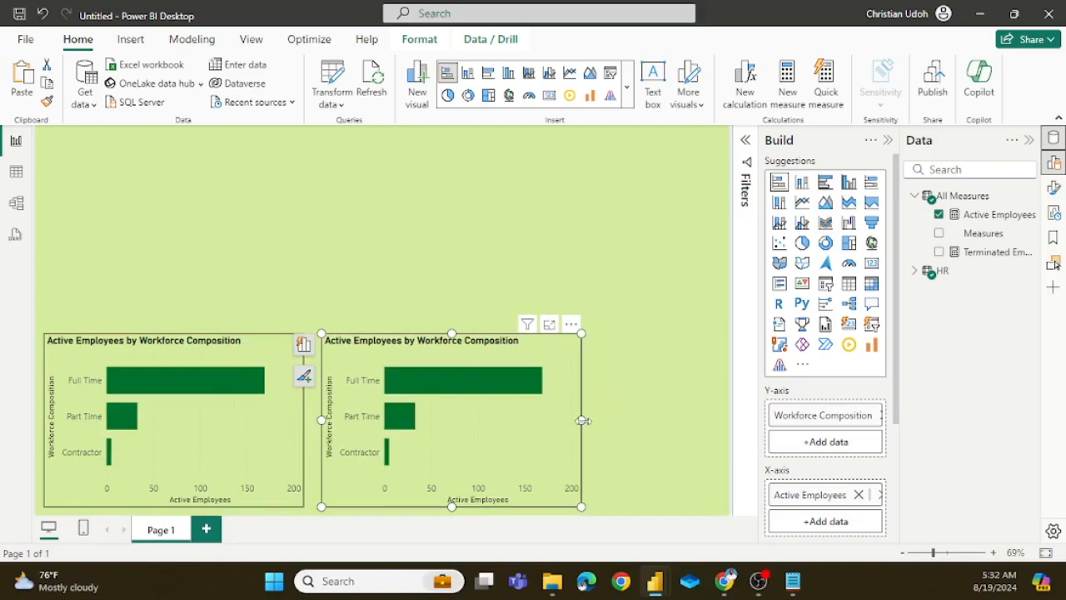
# Step: Widen the duplicated chart to nearly the page's right edge and raise its upper edge above the original chart
pyautogui.moveTo(581, 422); pyautogui.dragTo(723, 478)
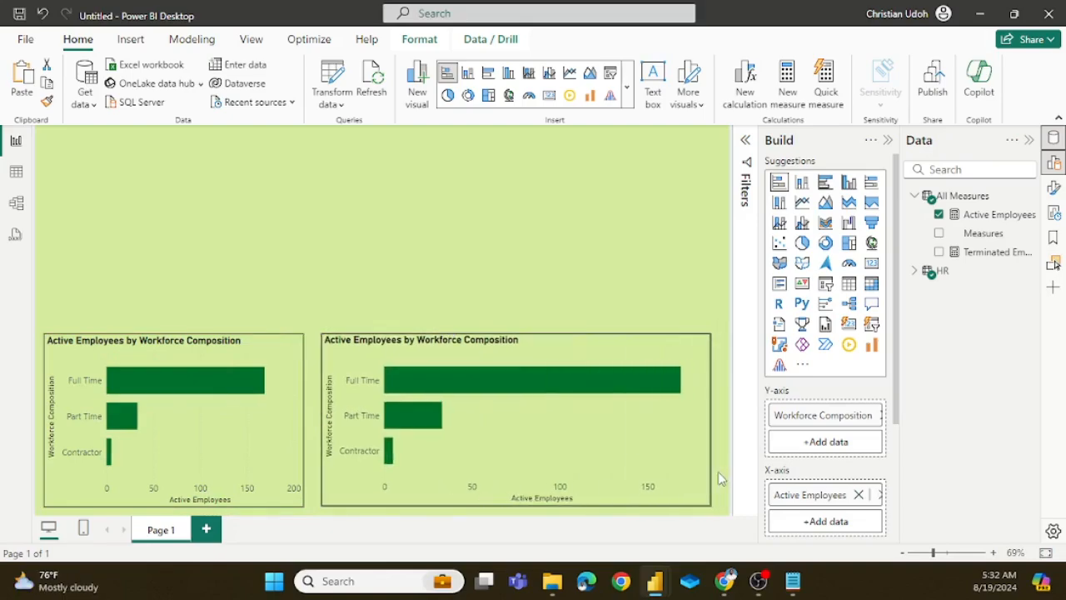
pyautogui.moveTo(723, 485); pyautogui.dragTo(724, 486)
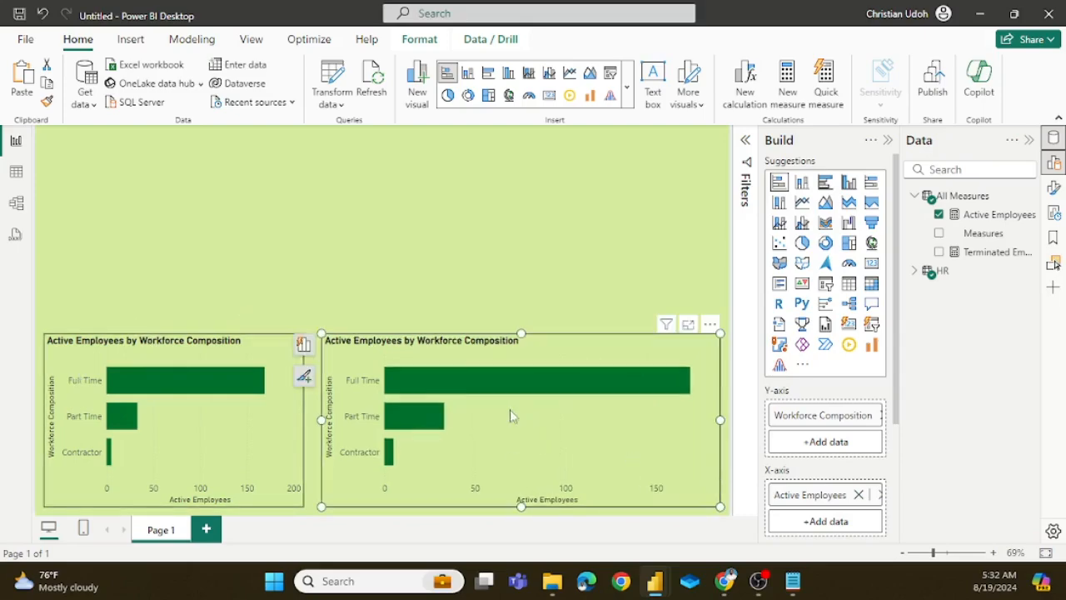
pyautogui.moveTo(520, 334); pyautogui.dragTo(520, 295)
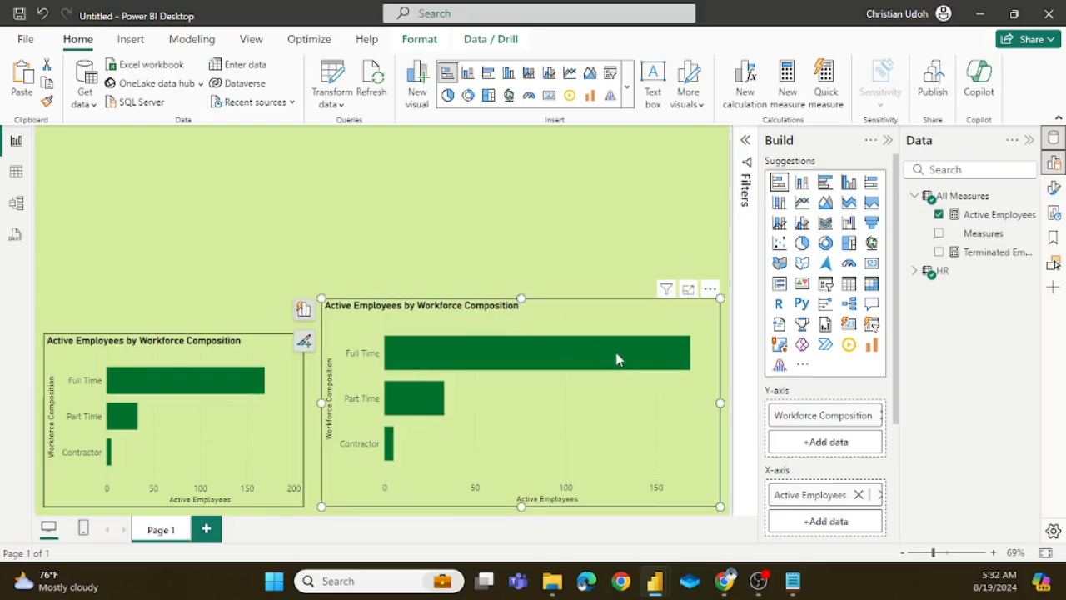
# Step: Convert the enlarged duplicate to a line chart and check the workforce trends question in Notepad before returning to the report
pyautogui.click(802, 201)
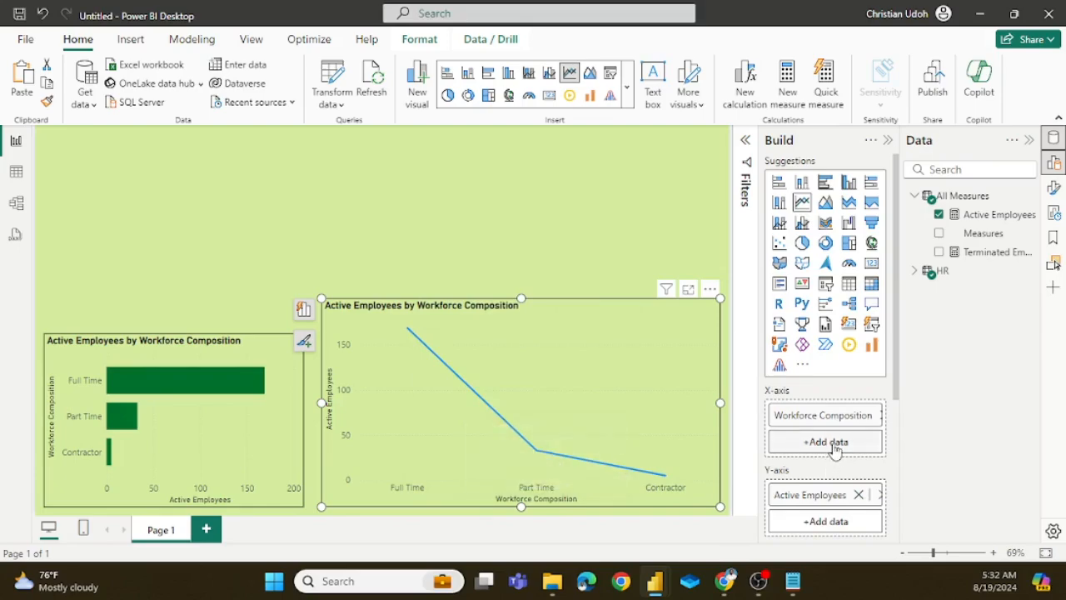
pyautogui.click(793, 580)
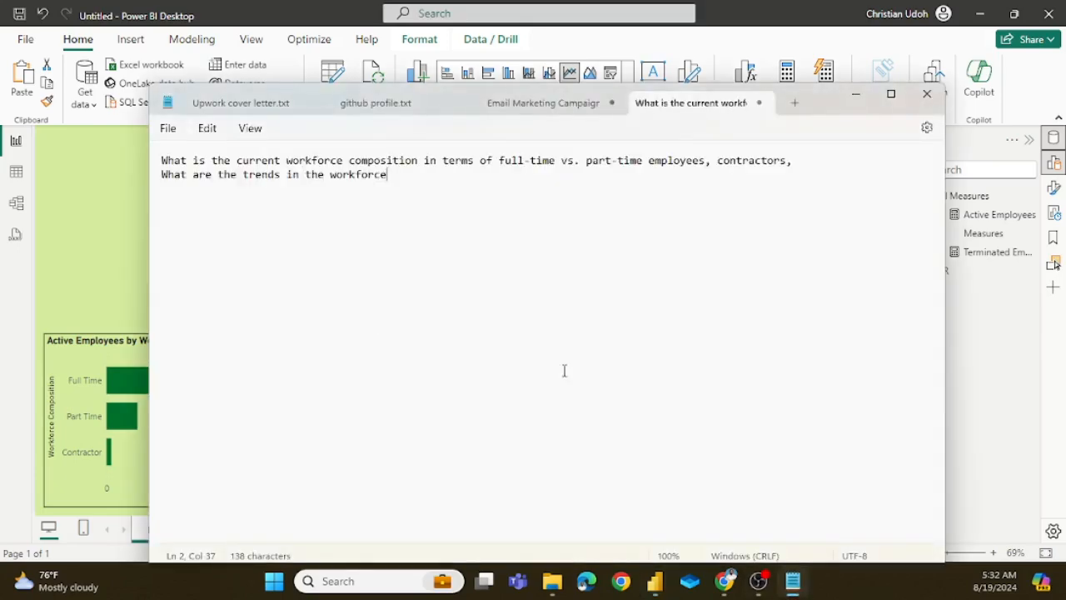
pyautogui.click(127, 250)
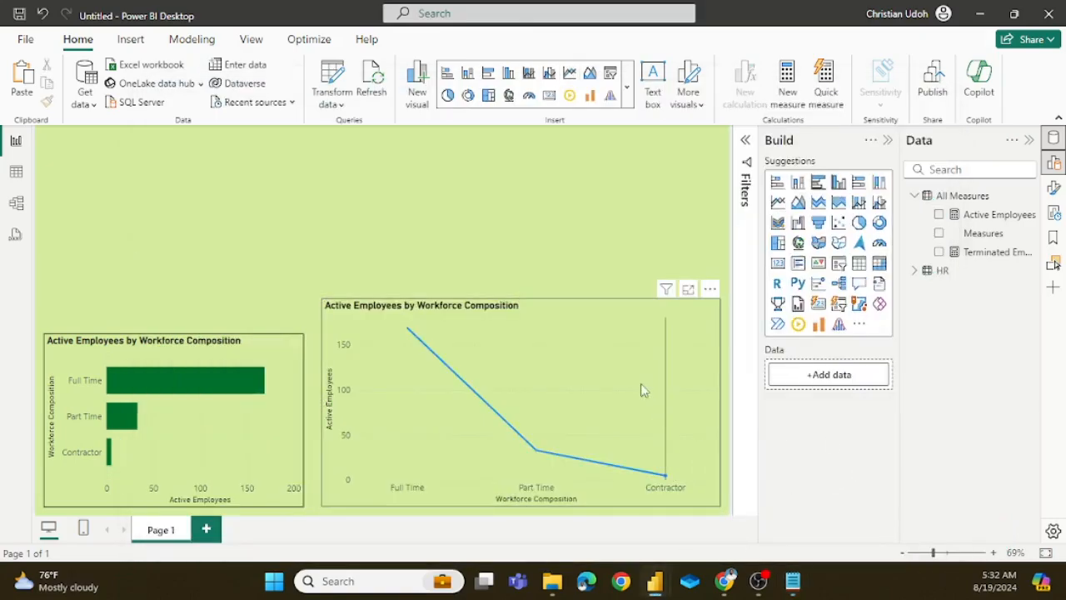
# Step: Remove the Workforce Composition field from the line chart's X-axis
pyautogui.click(649, 318)
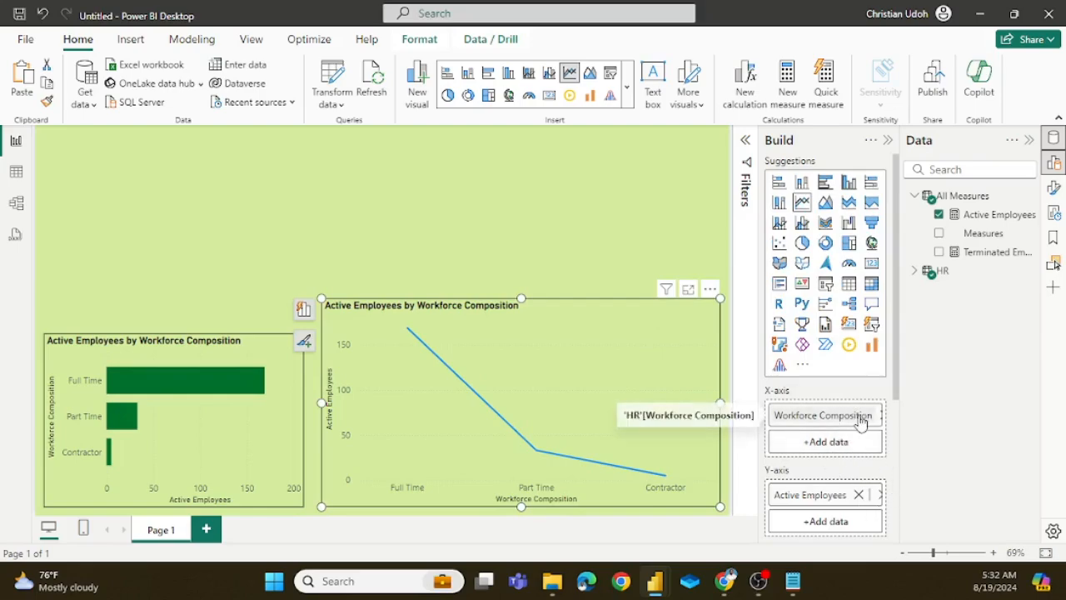
pyautogui.rightClick(861, 423)
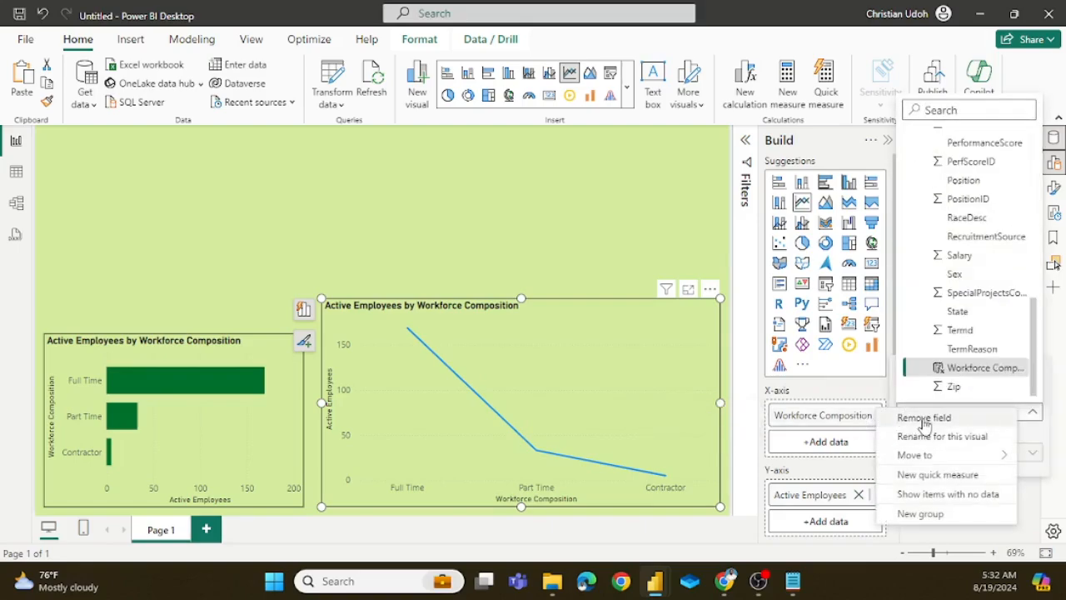
pyautogui.click(921, 417)
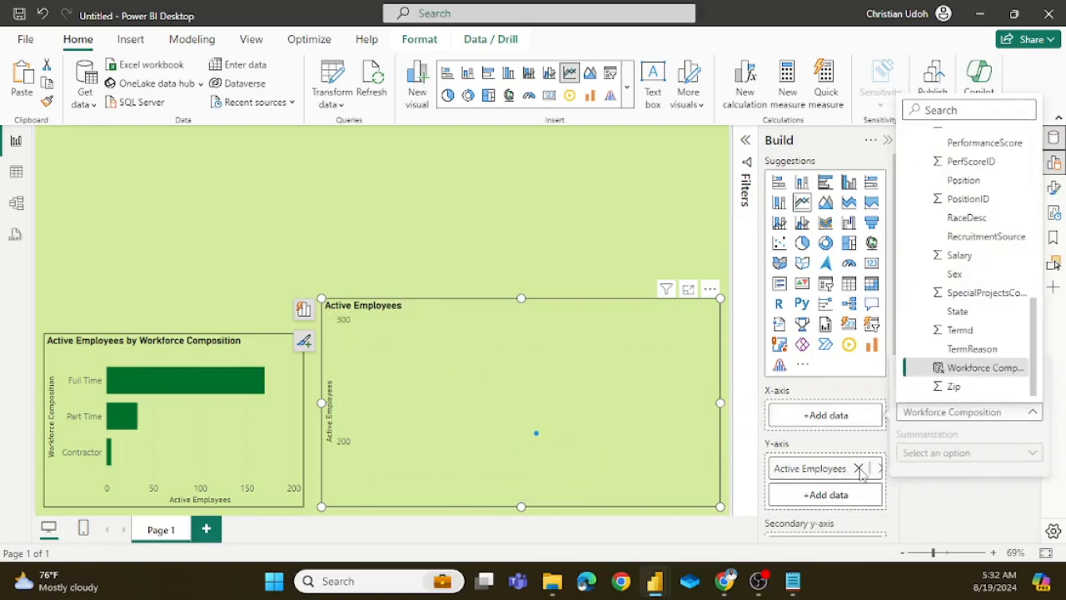
pyautogui.click(860, 468)
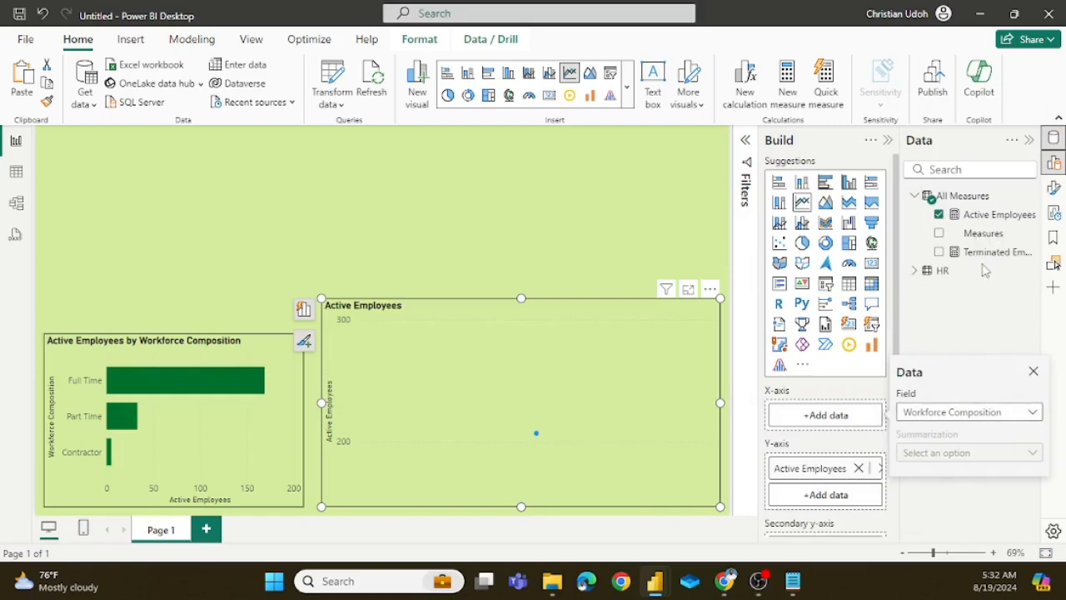
# Step: Add the Terminated Employees measure to the line chart's Y-axis alongside Active Employees
pyautogui.click(807, 496)
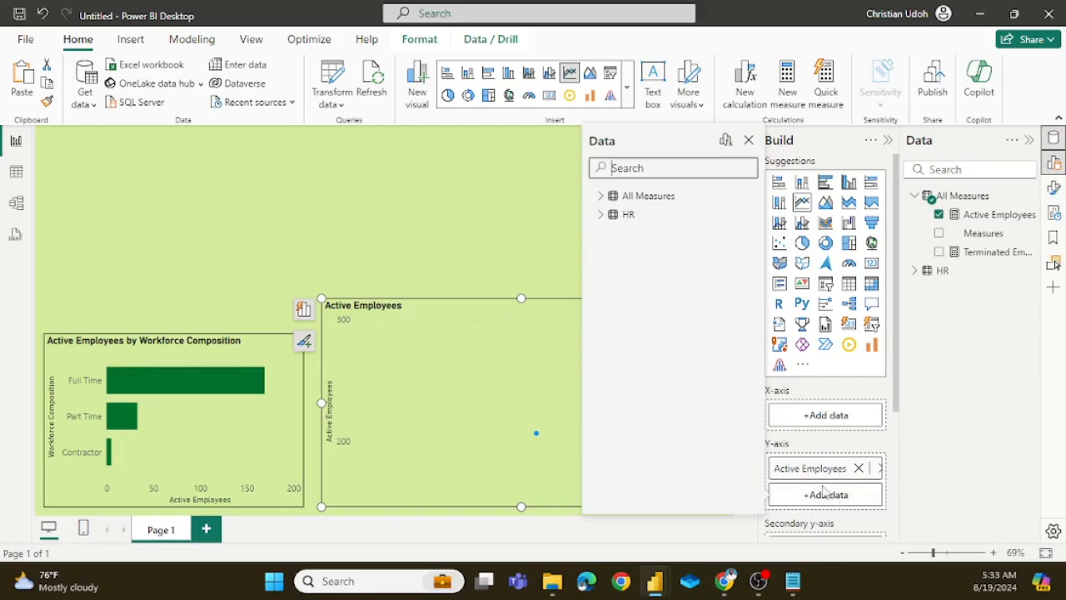
pyautogui.click(828, 499)
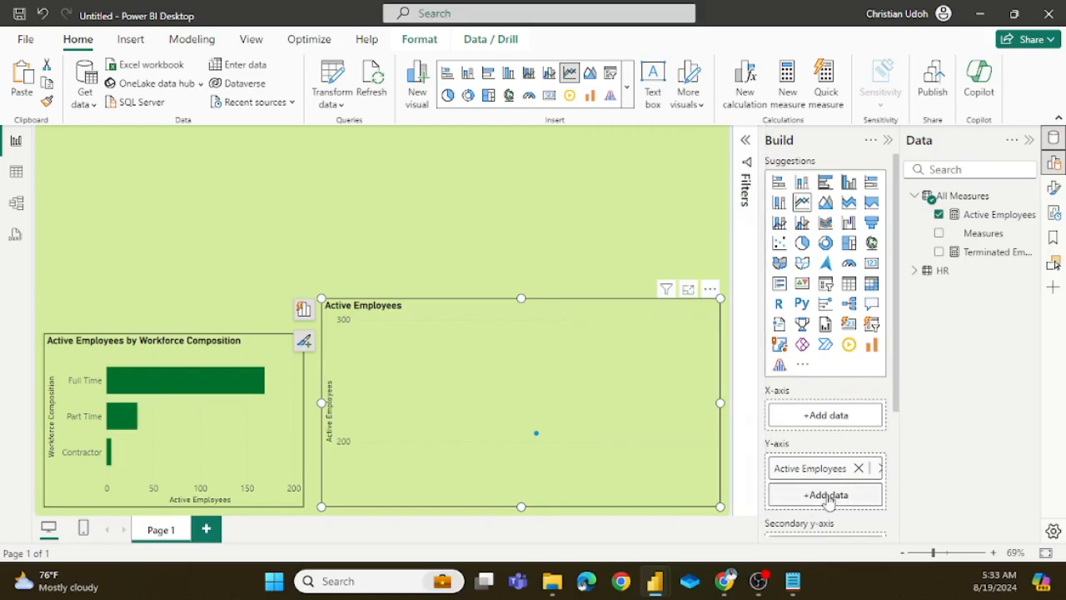
pyautogui.click(827, 496)
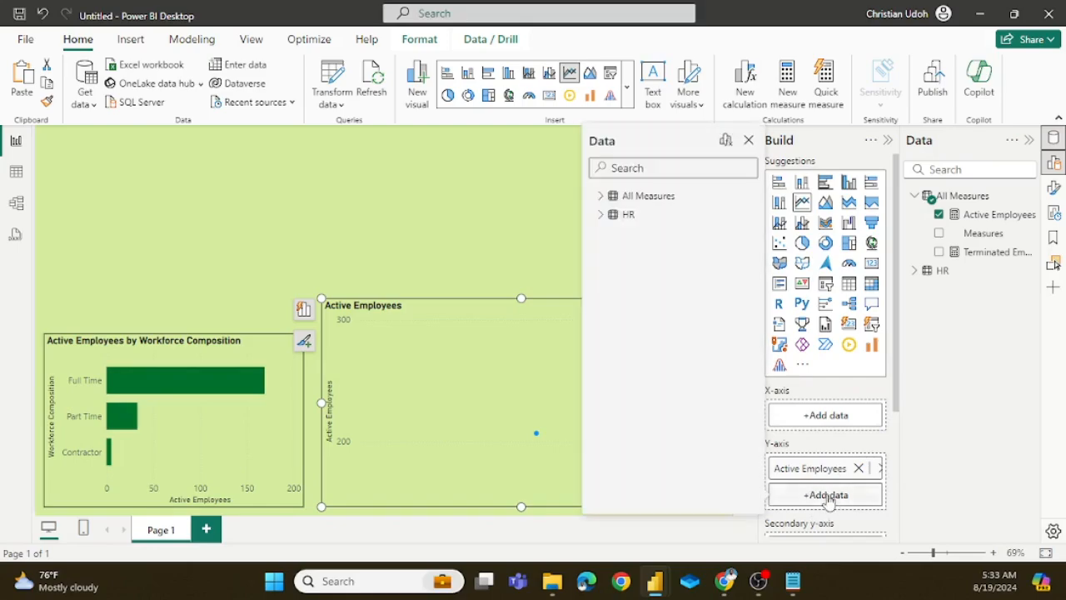
pyautogui.click(606, 200)
pyautogui.click(625, 253)
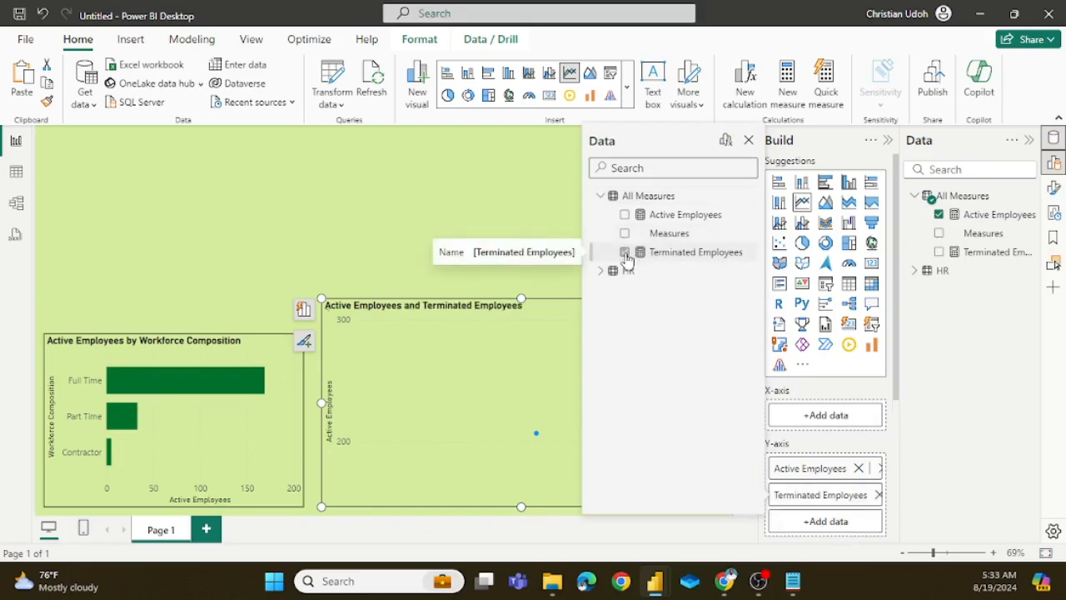
pyautogui.click(748, 141)
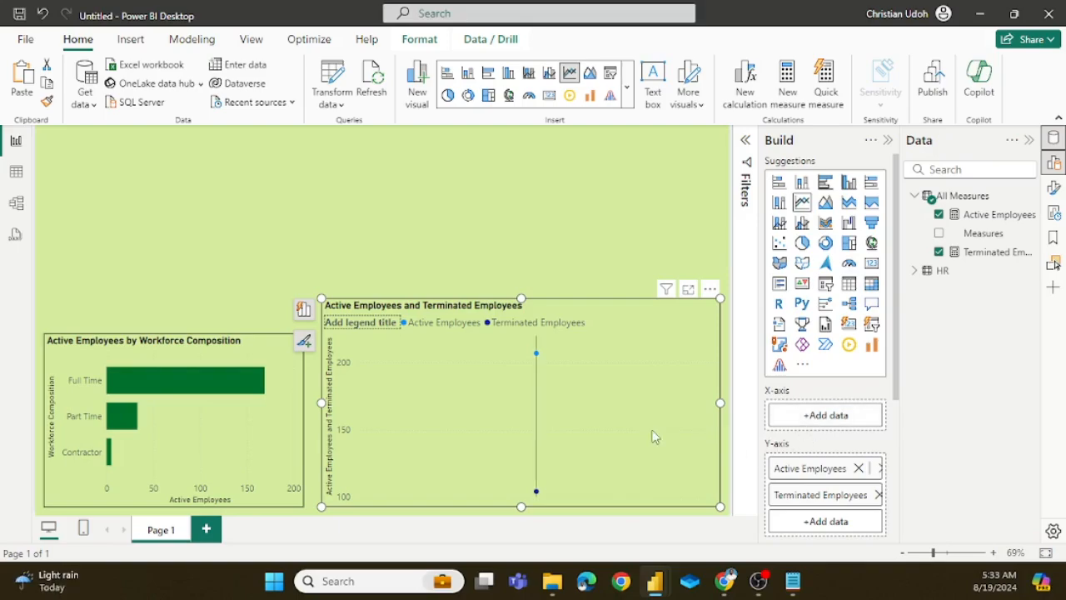
# Step: Add the DateofHire field from the HR table to the line chart's X-axis
pyautogui.click(823, 416)
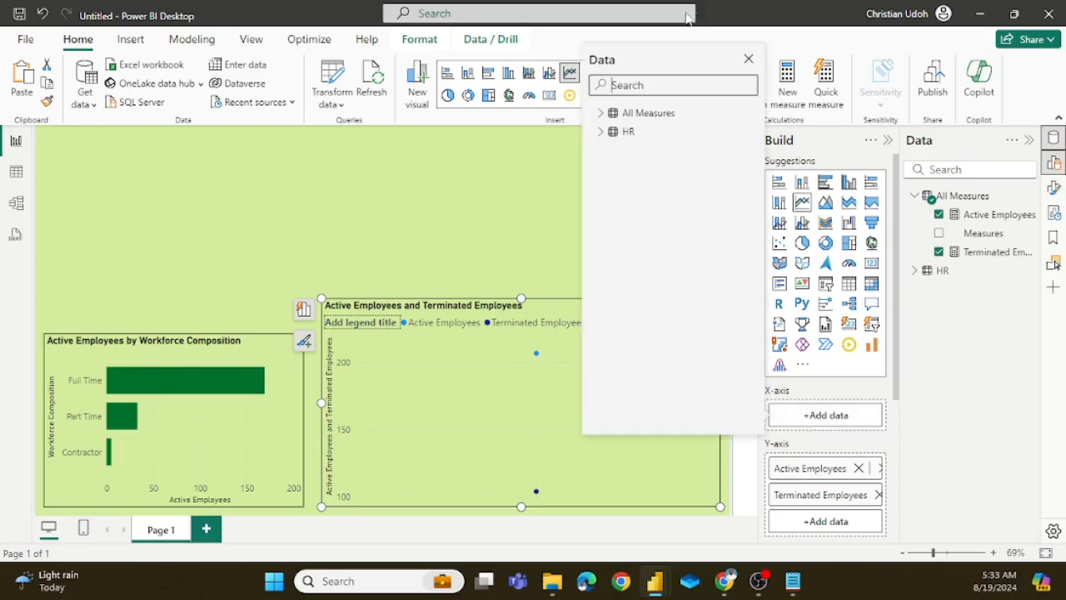
pyautogui.click(600, 132)
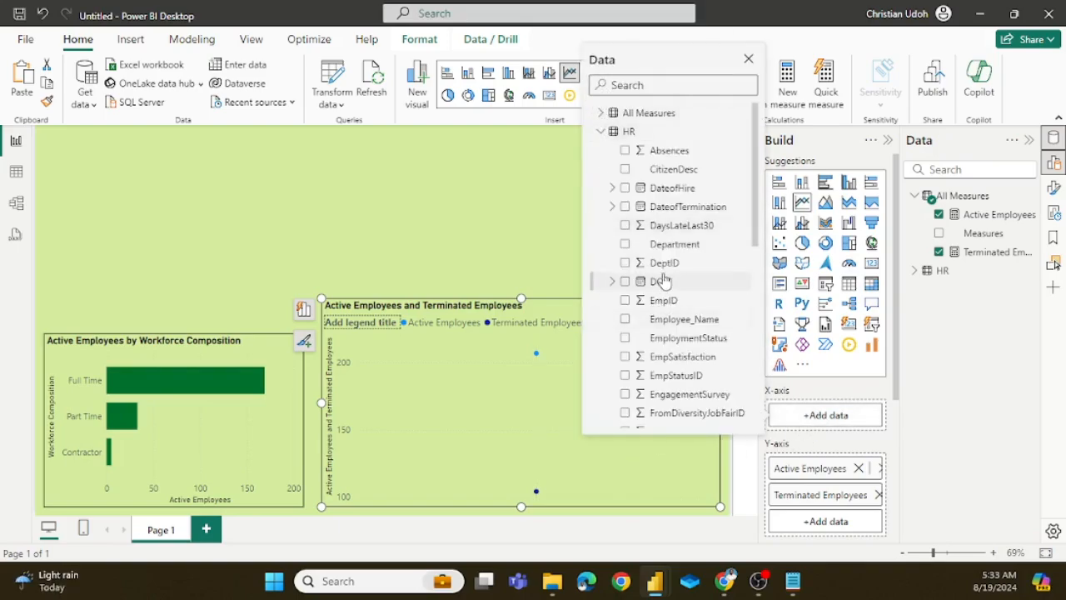
pyautogui.click(626, 188)
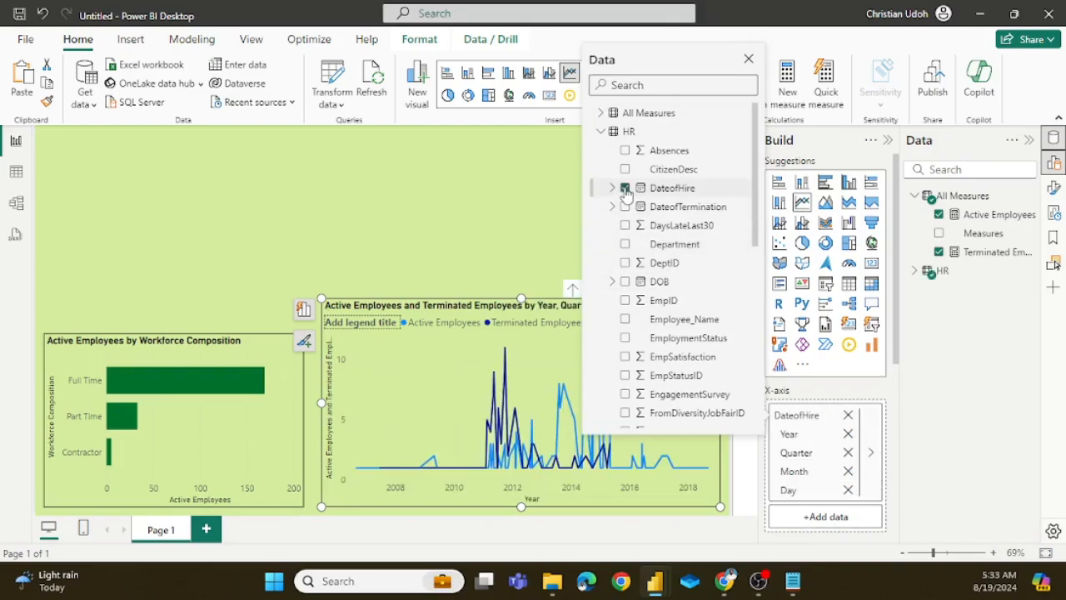
pyautogui.click(749, 59)
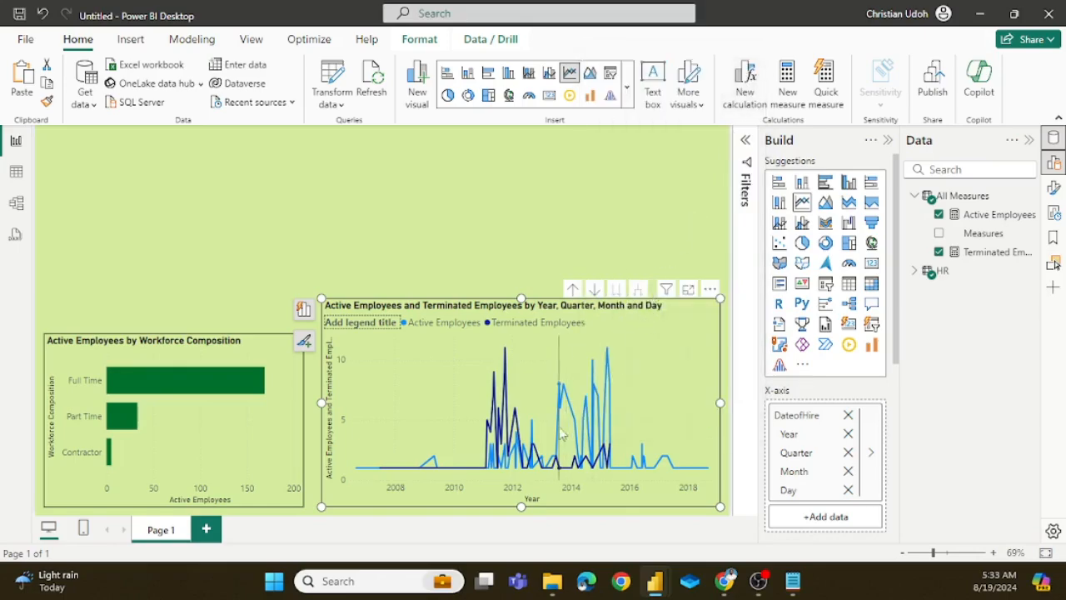
# Step: Drill the line chart up from day to year level and inspect its yearly data points
pyautogui.click(574, 289)
pyautogui.click(575, 289)
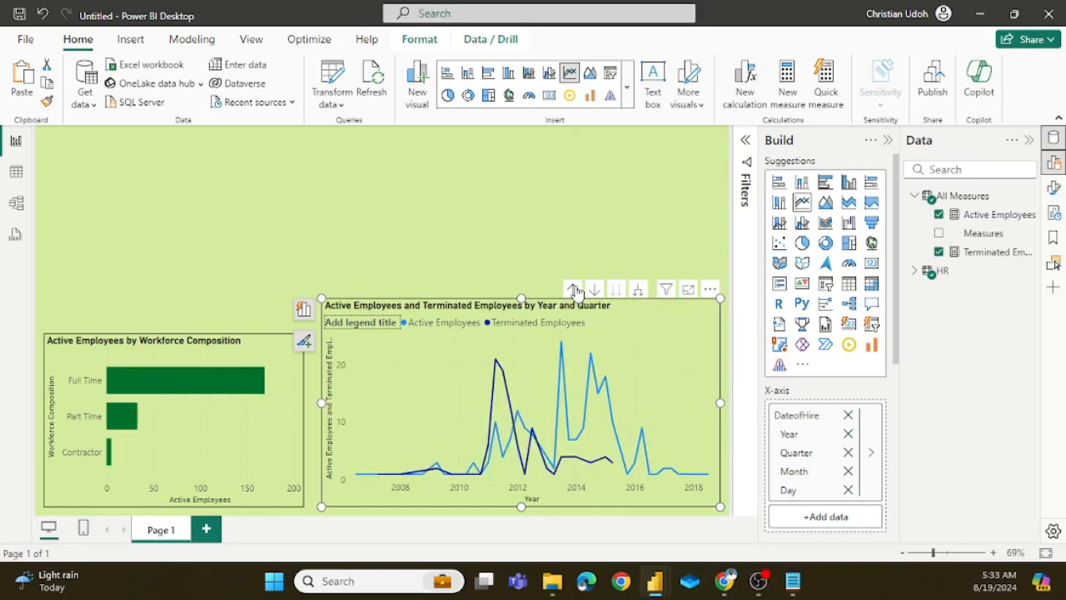
pyautogui.click(575, 289)
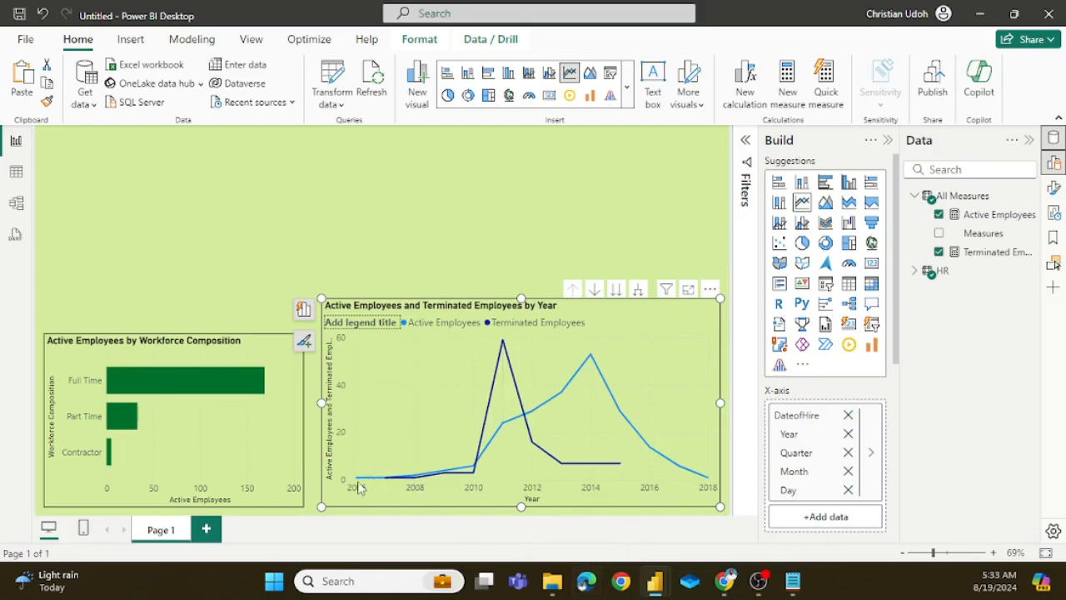
pyautogui.moveTo(357, 487)
pyautogui.moveTo(387, 481)
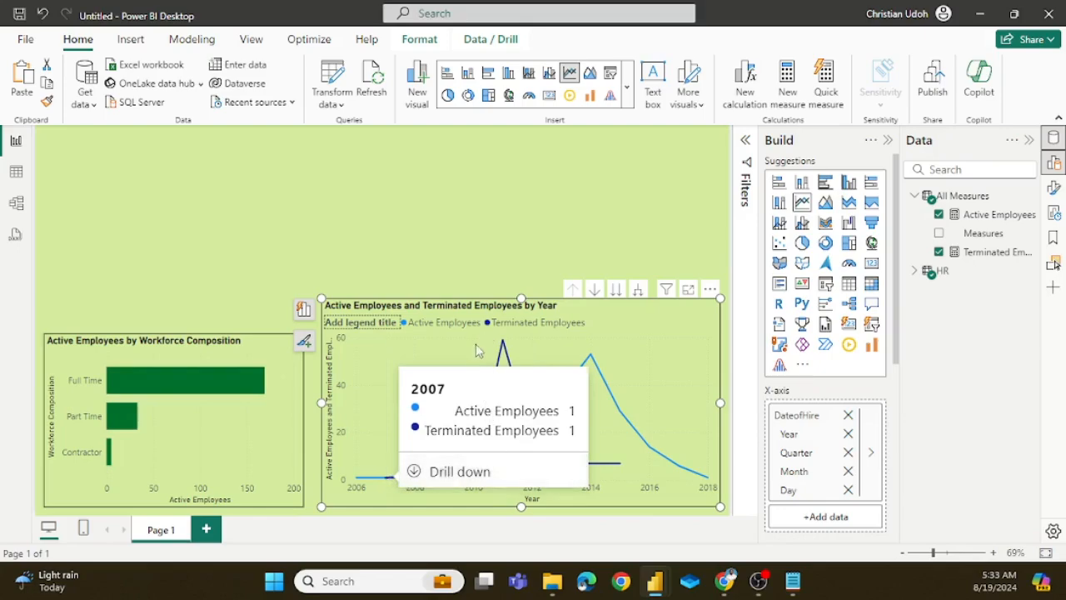
pyautogui.moveTo(510, 353)
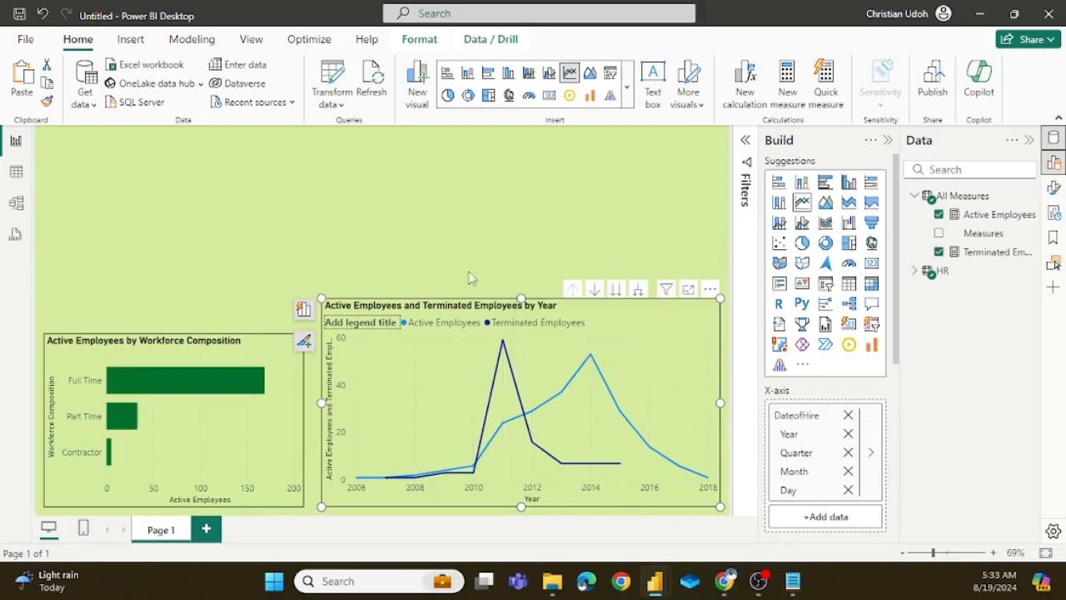
# Step: Try raising the Workforce Composition bar chart's upper edge level with the line chart, and restore its original height
pyautogui.click(236, 348)
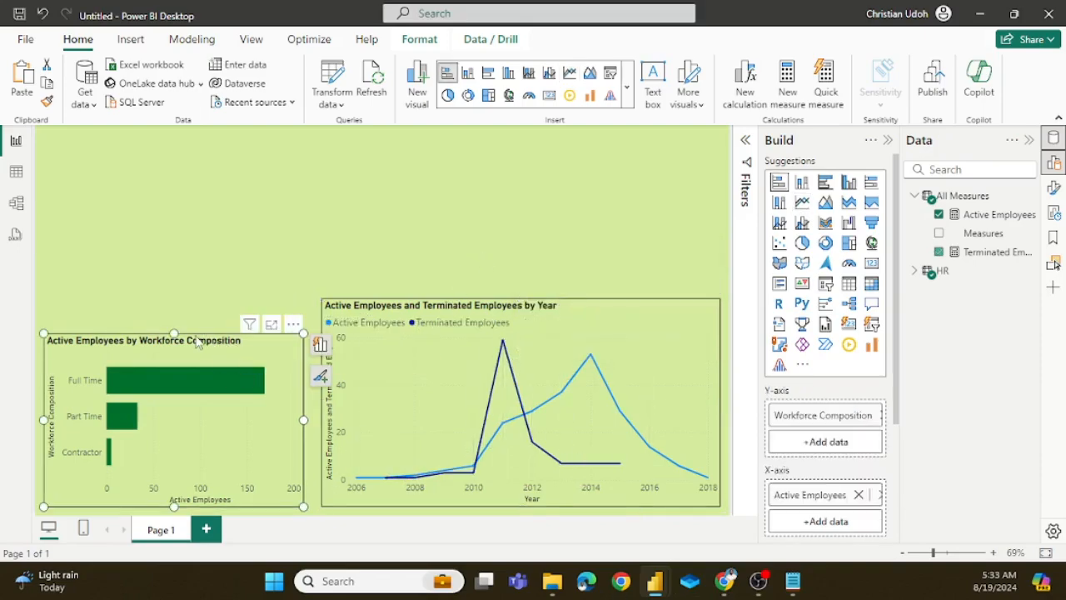
pyautogui.moveTo(180, 333); pyautogui.dragTo(199, 315)
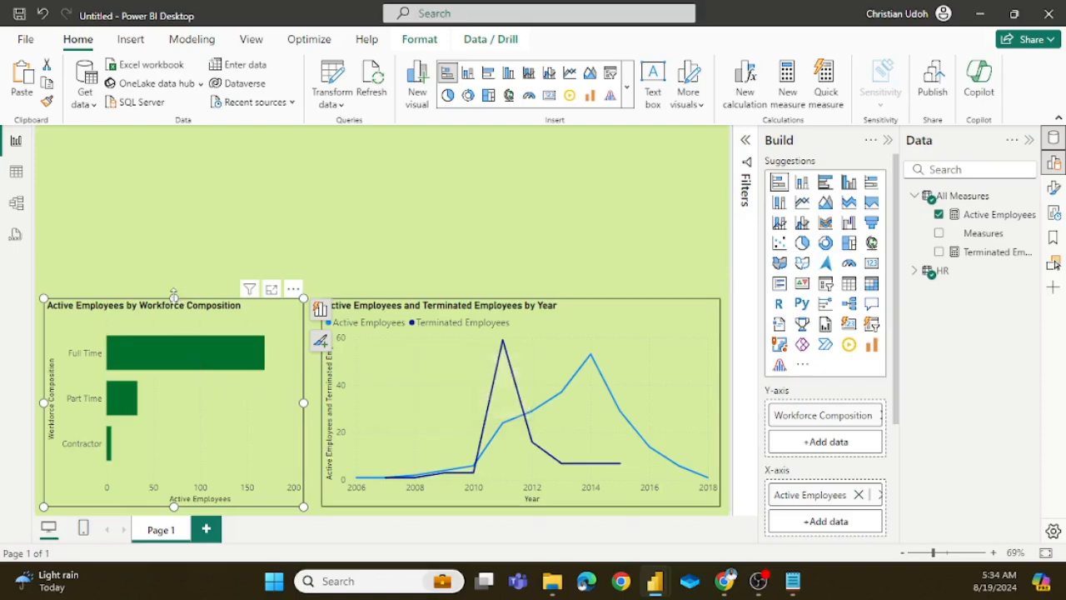
pyautogui.moveTo(174, 297); pyautogui.dragTo(187, 334)
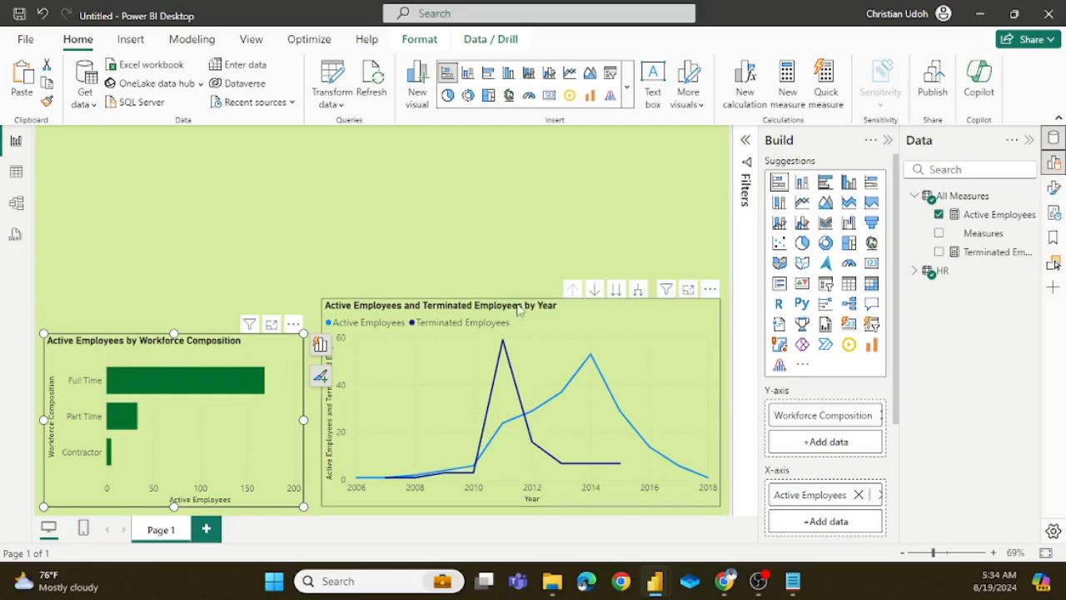
# Step: Examine the HR table's columns in the data view, including employment status, dates and sex, and return to the report page
pyautogui.click(941, 275)
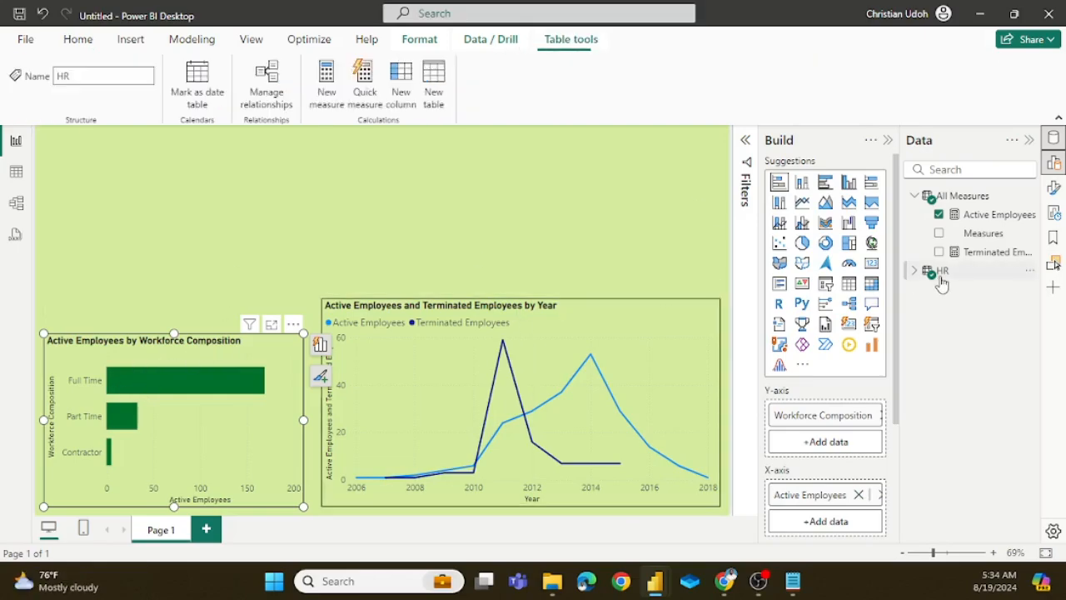
pyautogui.click(16, 172)
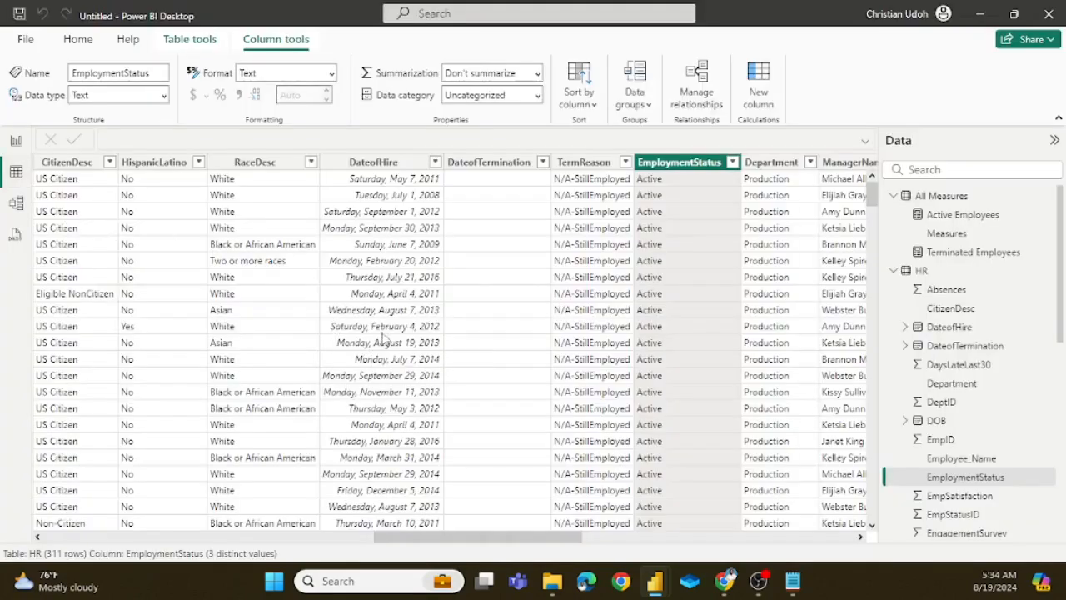
pyautogui.hscroll(-3, 609, 291)
pyautogui.hscroll(-10, 611, 283)
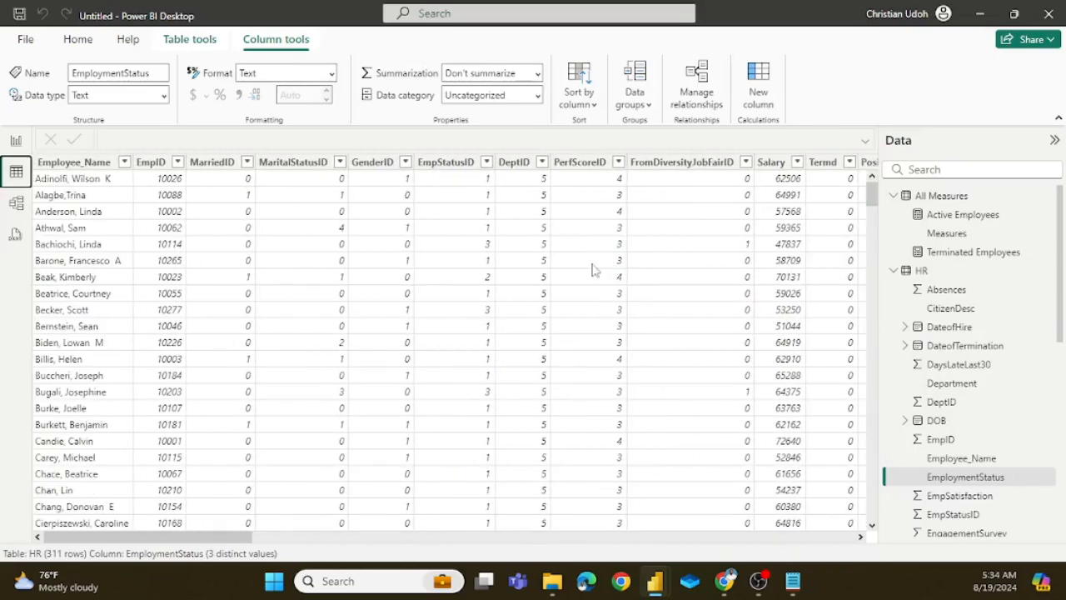
pyautogui.hscroll(2, 446, 271)
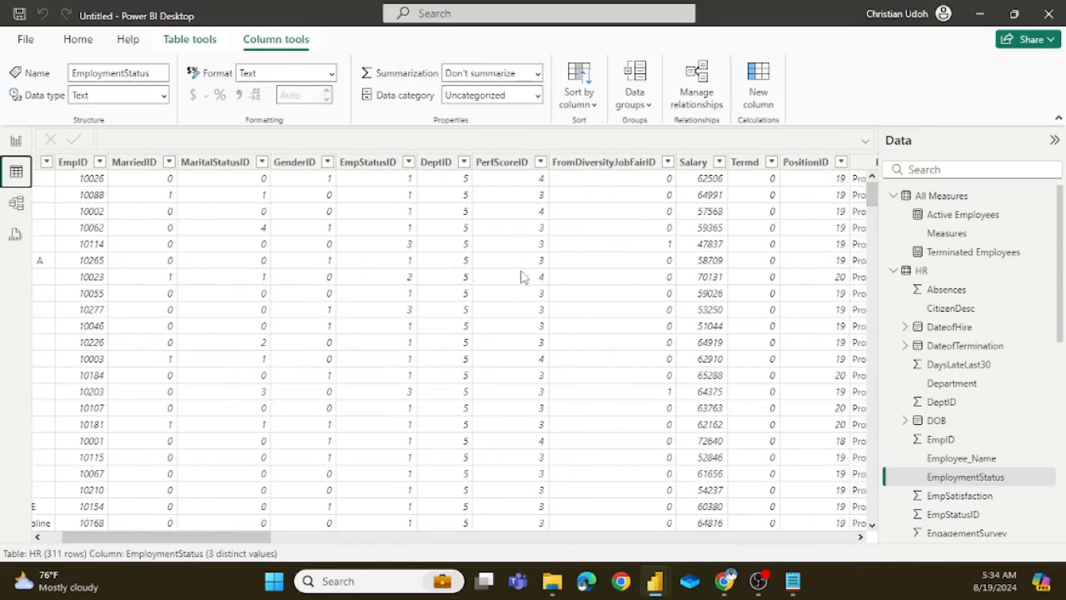
pyautogui.hscroll(4, 465, 250)
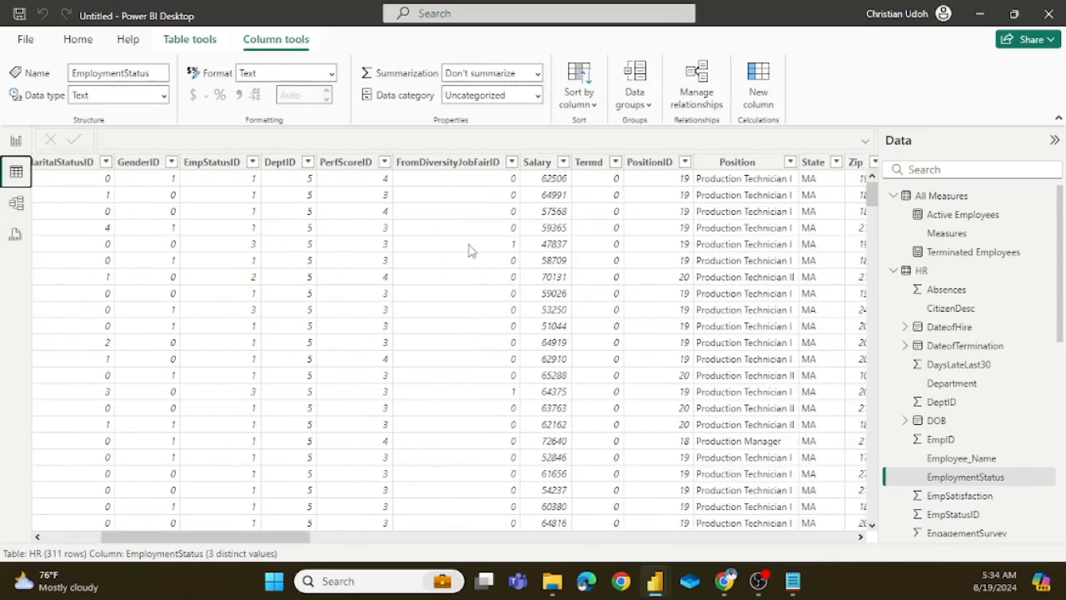
pyautogui.hscroll(3, 512, 248)
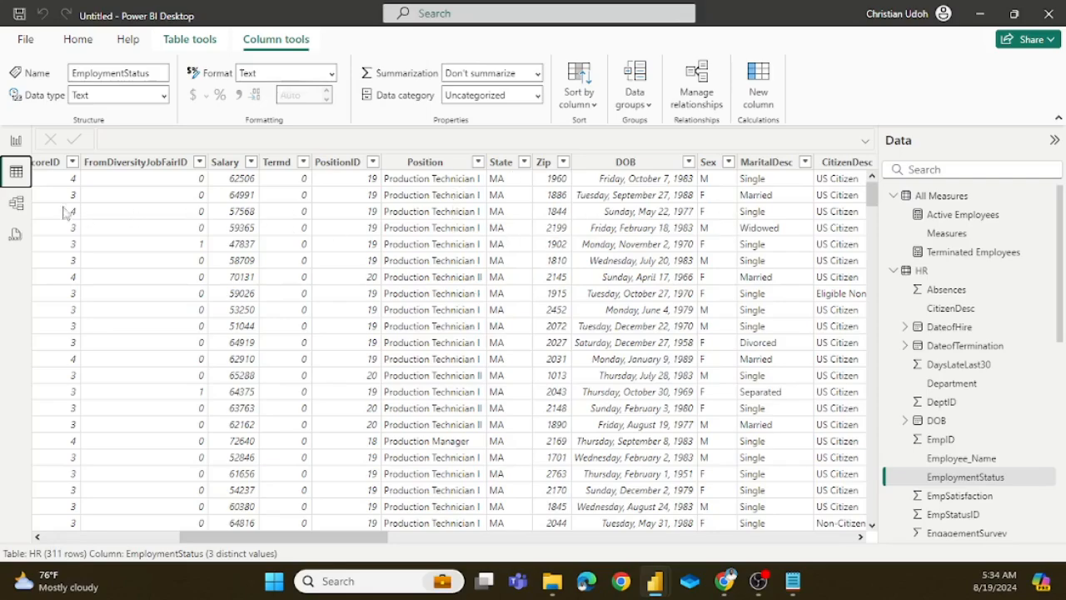
pyautogui.click(17, 142)
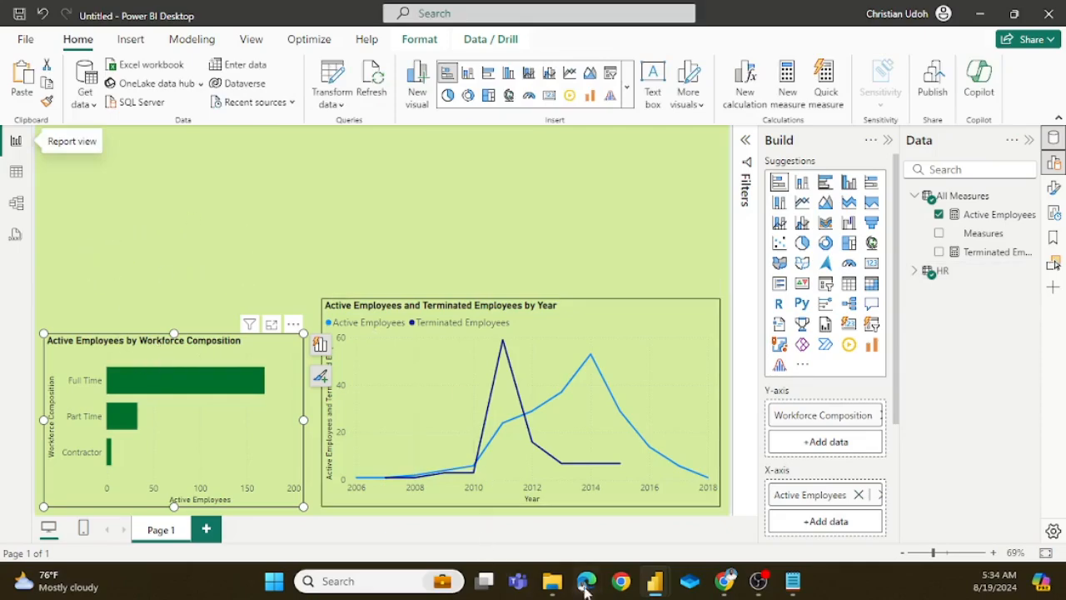
# Step: Switch to the hr analysis report and copy the Female Employees formula that counts 'HR'[Sex] where 'HR'[Sex] = "F" with CALCULATE
pyautogui.moveTo(655, 583)
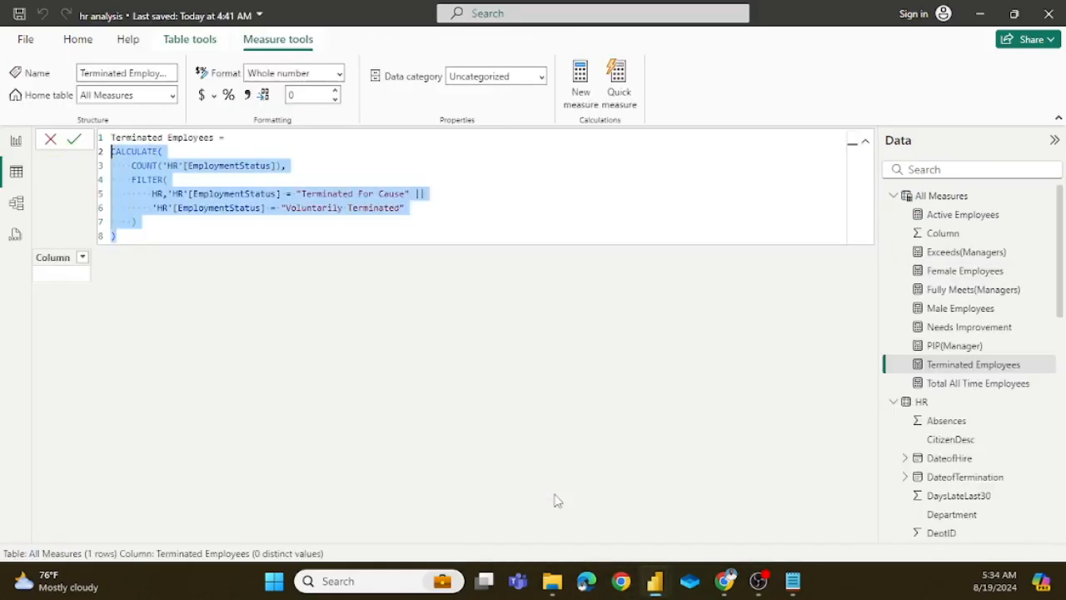
pyautogui.click(616, 518)
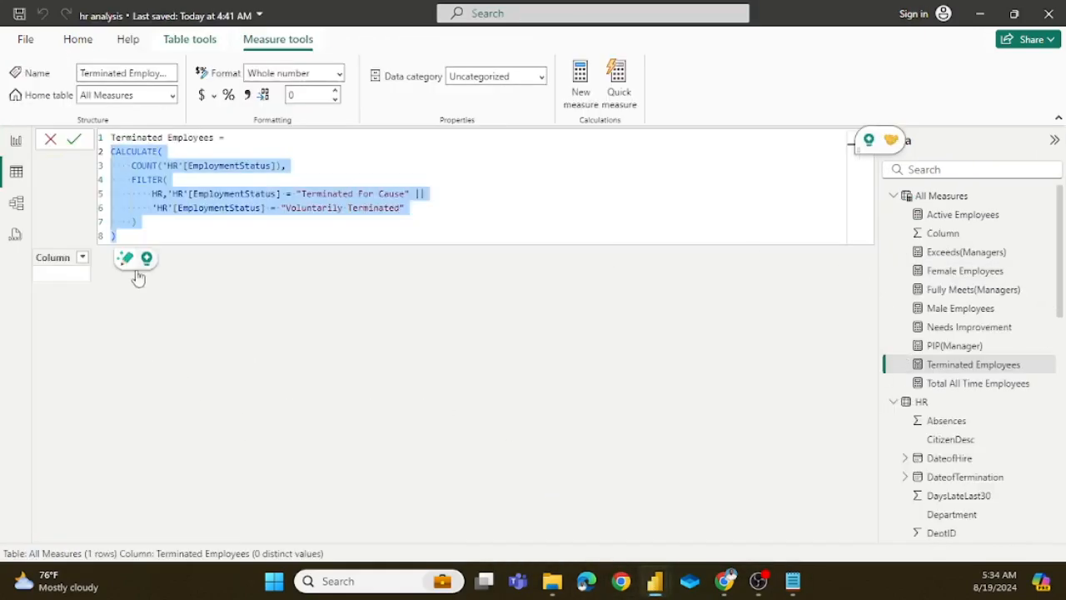
pyautogui.click(16, 140)
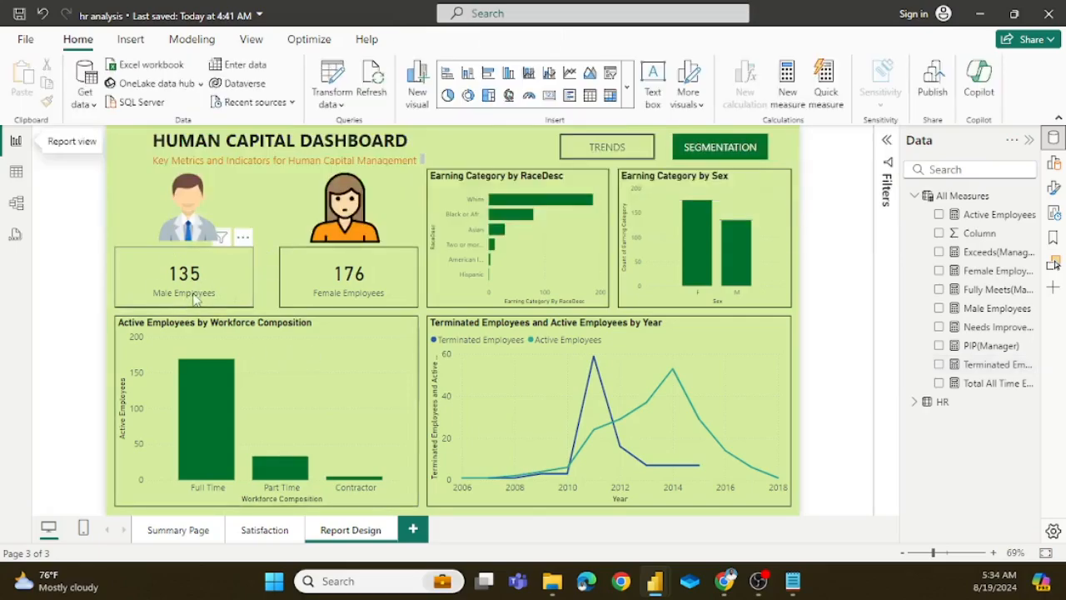
pyautogui.click(972, 276)
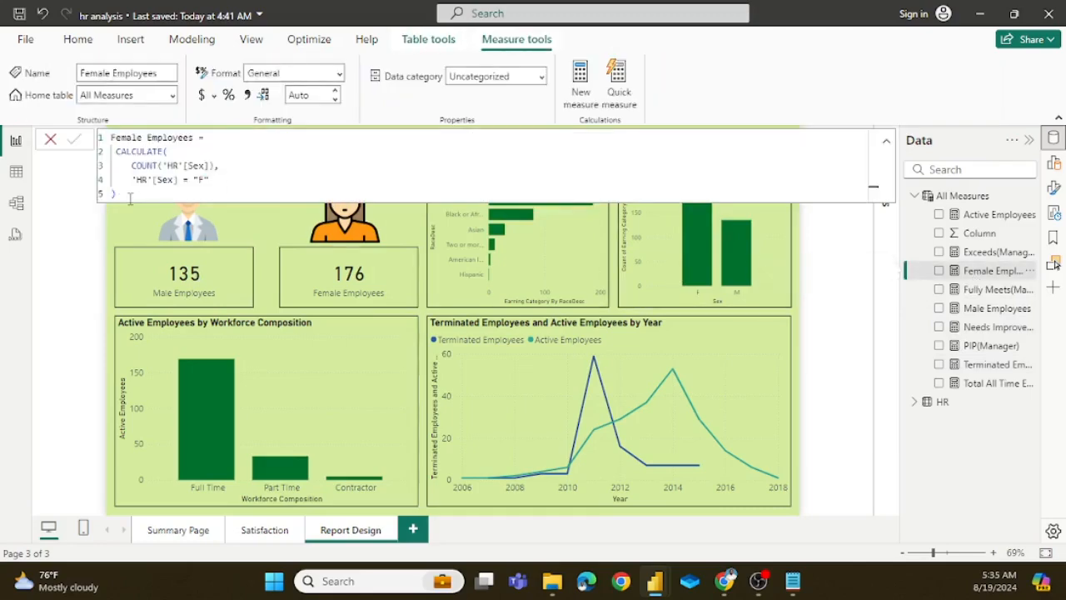
pyautogui.moveTo(127, 194); pyautogui.dragTo(117, 152)
pyautogui.hotkey('ctrl', 'c')
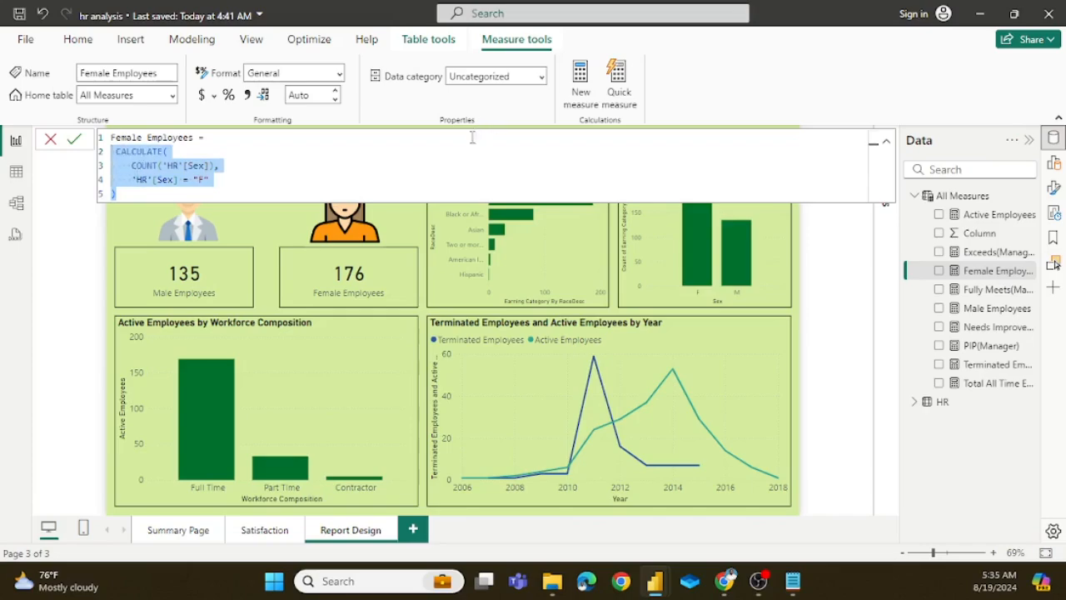
pyautogui.click(823, 307)
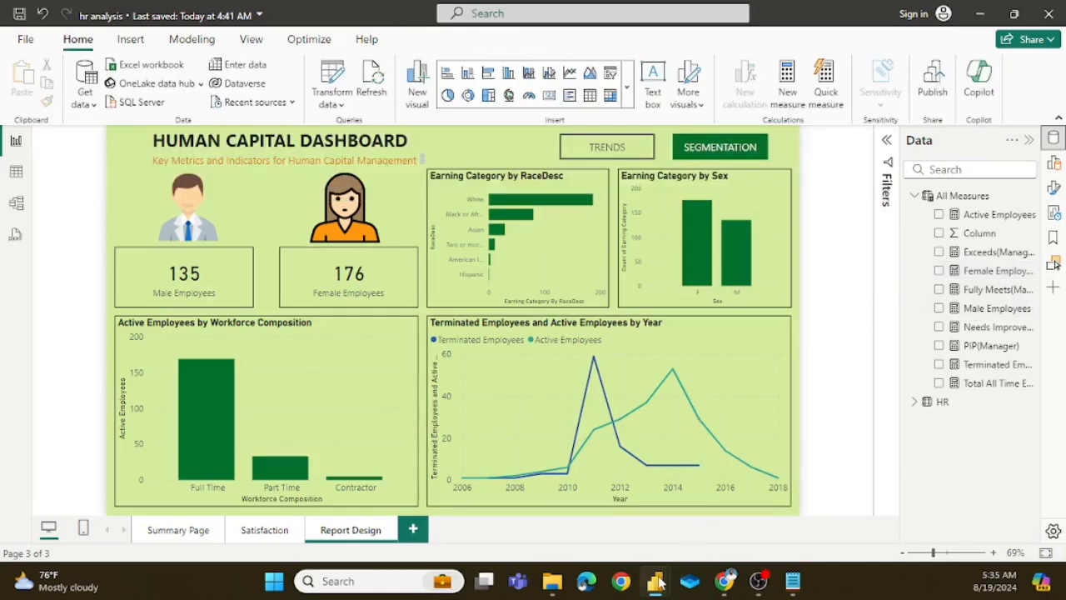
# Step: Switch back to the untitled report and add a measure named Female Employees to the All Measures table
pyautogui.moveTo(662, 579)
pyautogui.click(741, 500)
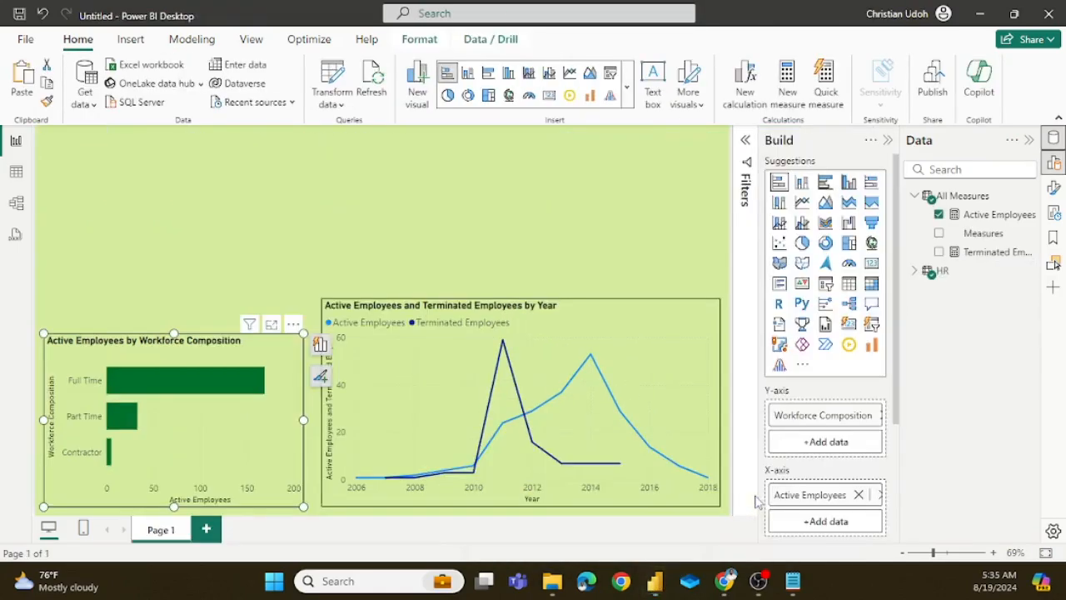
pyautogui.click(300, 235)
pyautogui.click(971, 200)
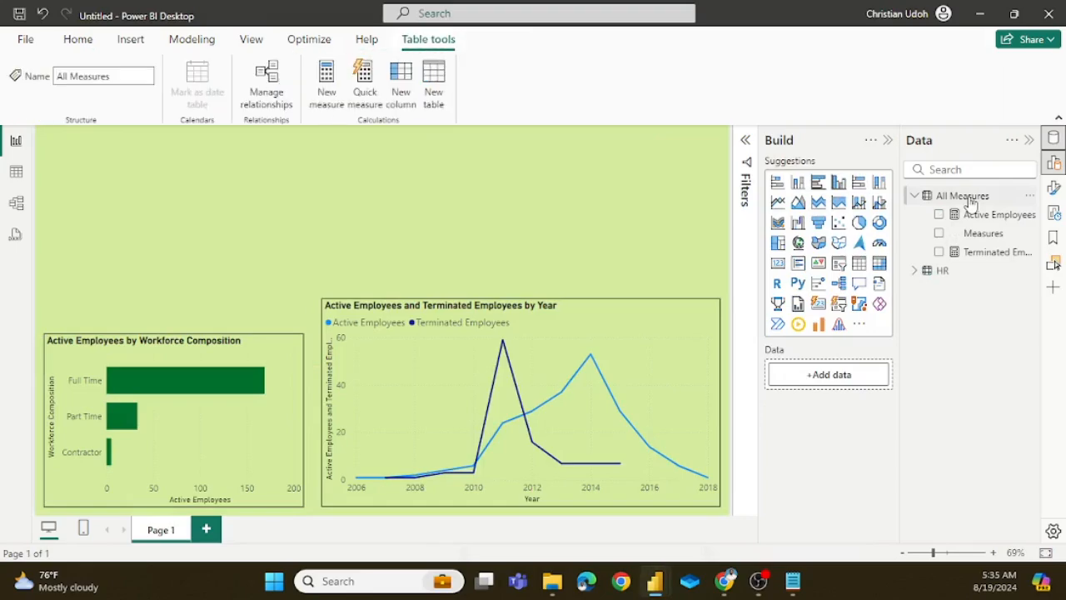
pyautogui.rightClick(971, 201)
pyautogui.click(880, 227)
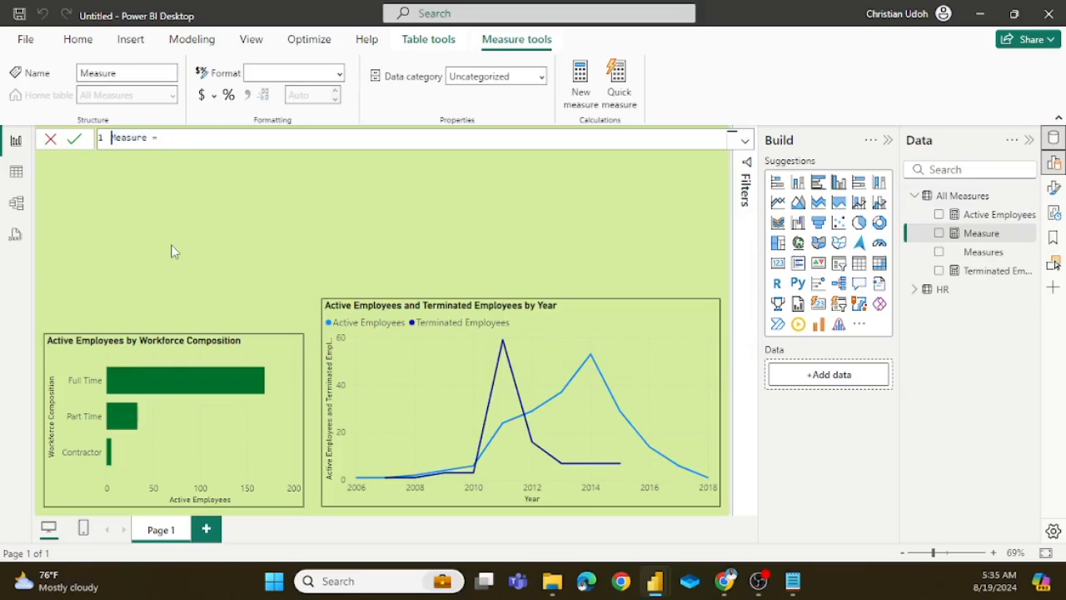
pyautogui.press('Delete')
pyautogui.press('Delete')
pyautogui.press('Delete')
pyautogui.press('Delete')
pyautogui.write('Female Emplo')
pyautogui.hotkey('shift', 'Return')
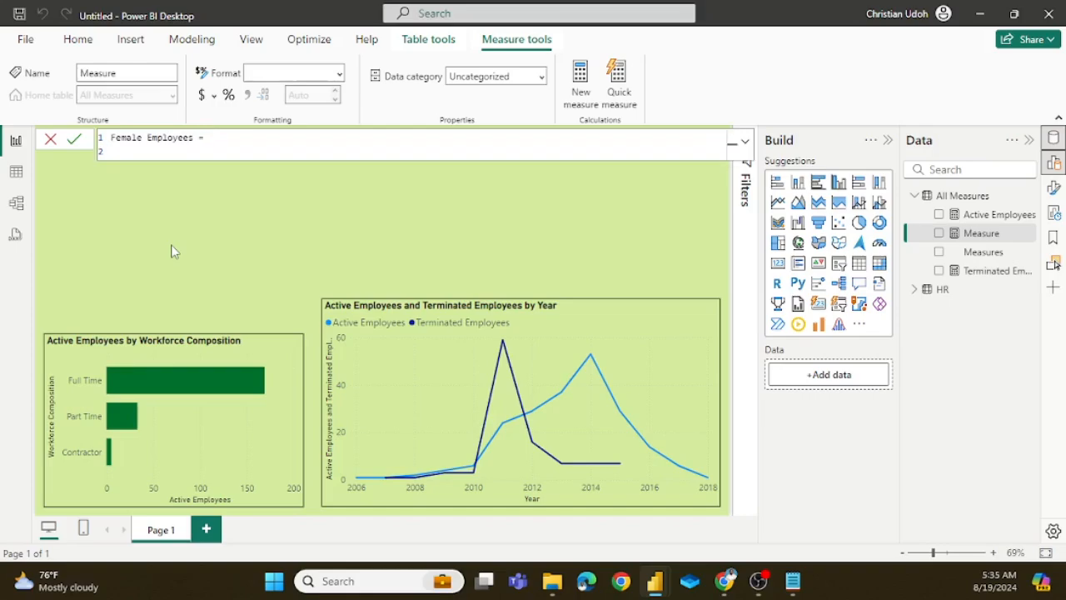
# Step: Paste the copied CALCULATE formula counting 'HR'[Sex] where 'HR'[Sex] = "F" as the Female Employees definition and commit it
pyautogui.hotkey('ctrl', 'v')
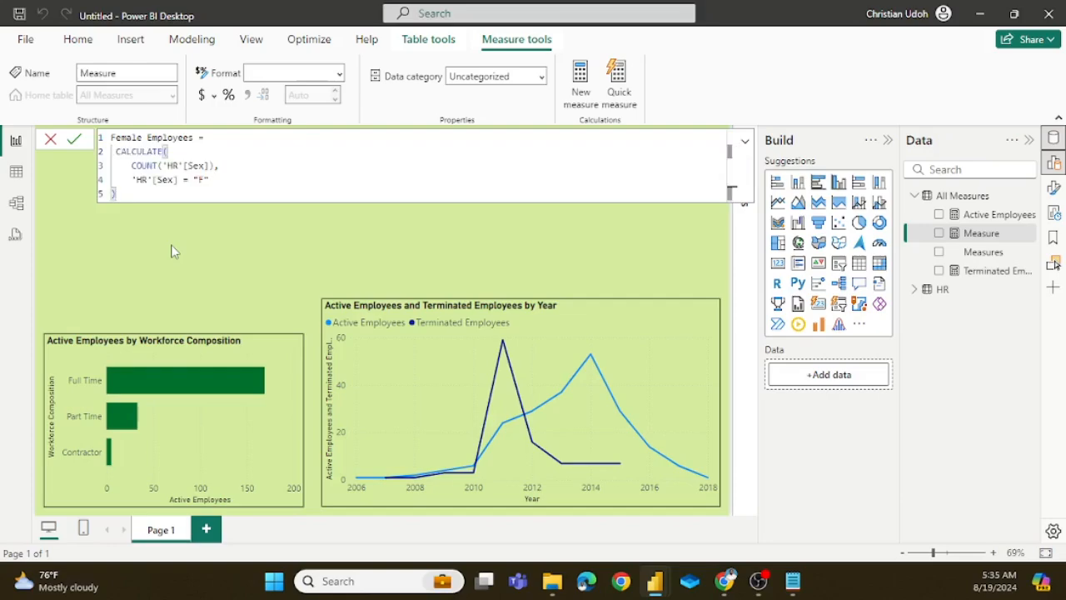
pyautogui.click(233, 178)
pyautogui.click(74, 139)
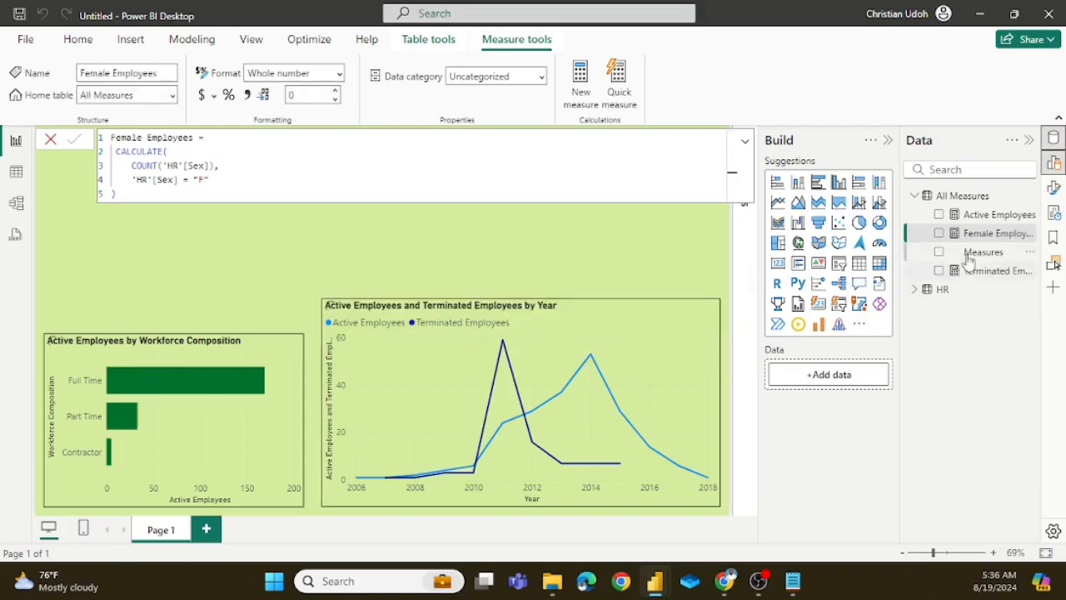
# Step: Add another measure named Male Employees to the All Measures table, with a new line ready for its formula
pyautogui.rightClick(963, 198)
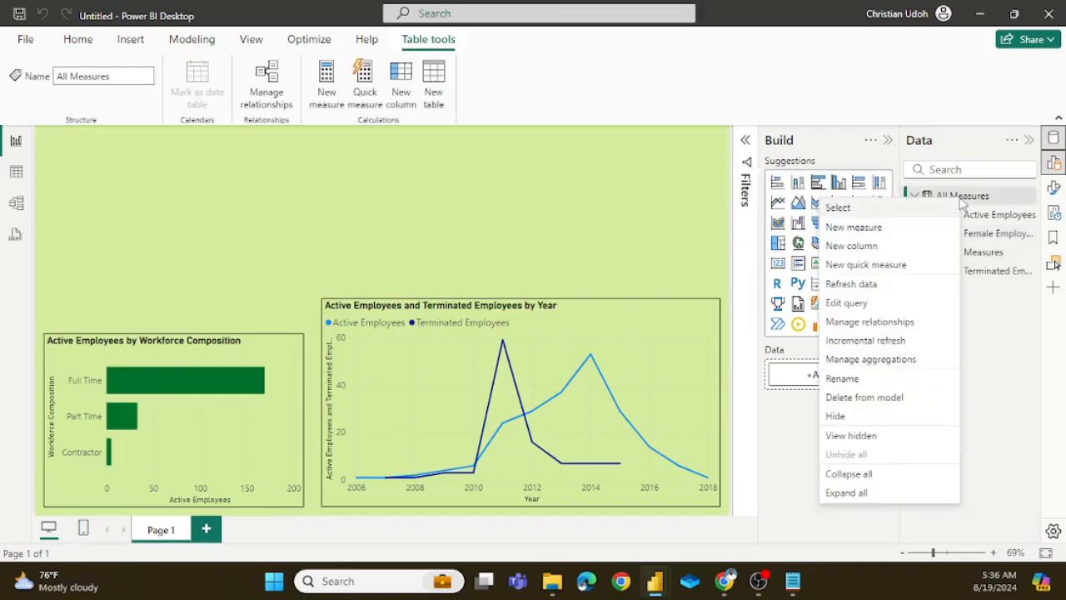
pyautogui.click(864, 231)
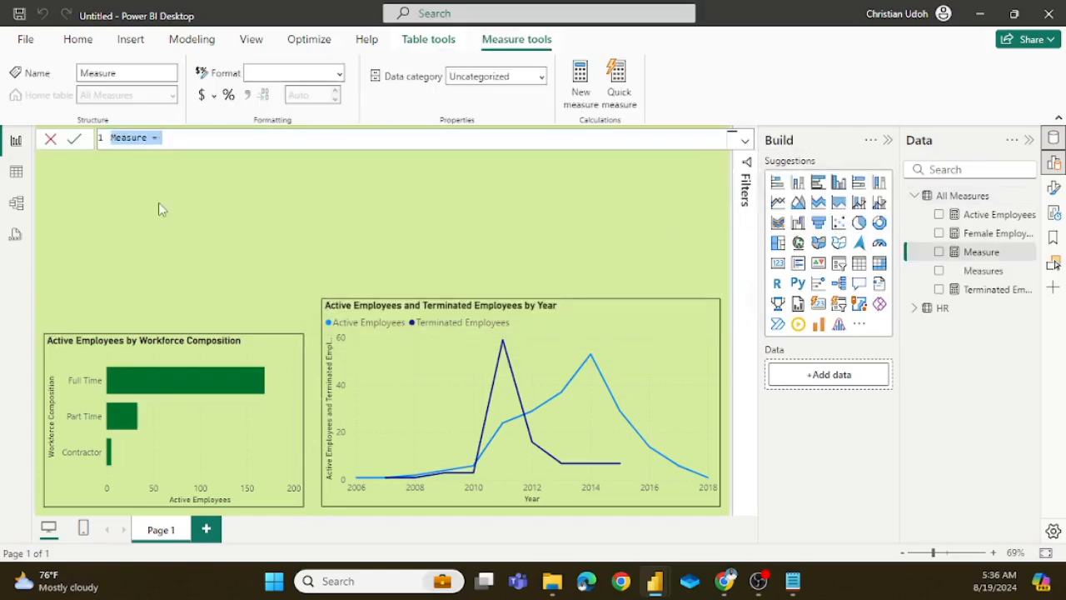
pyautogui.press('Left')
pyautogui.press('Delete')
pyautogui.press('Delete')
pyautogui.press('Delete')
pyautogui.press('Delete')
pyautogui.press('Delete')
pyautogui.press('Delete')
pyautogui.press('Delete')
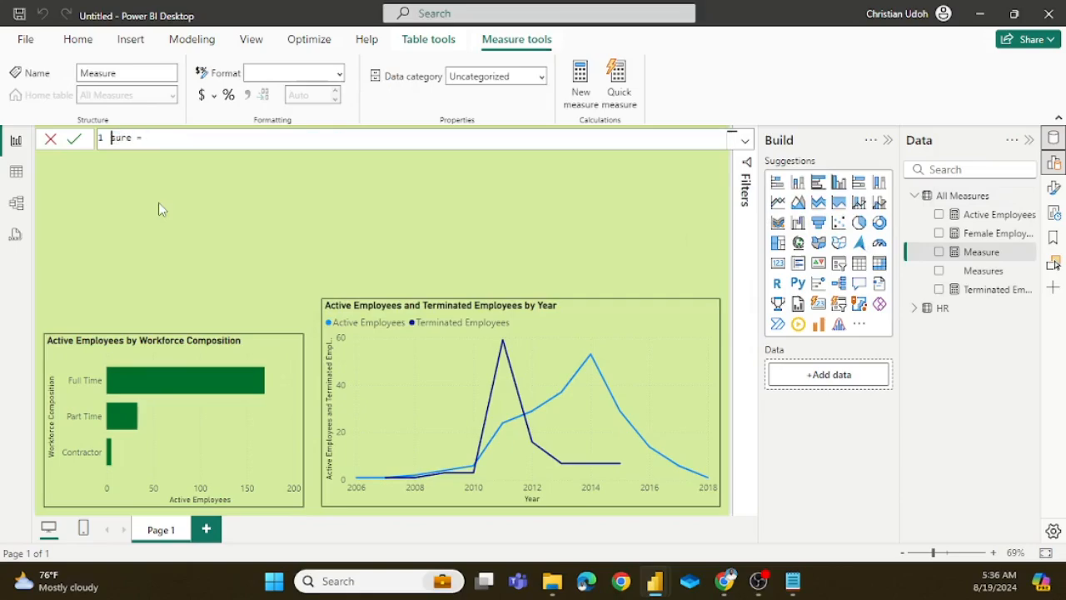
pyautogui.write('Male Employees')
pyautogui.press('End')
pyautogui.hotkey('shift', 'Return')
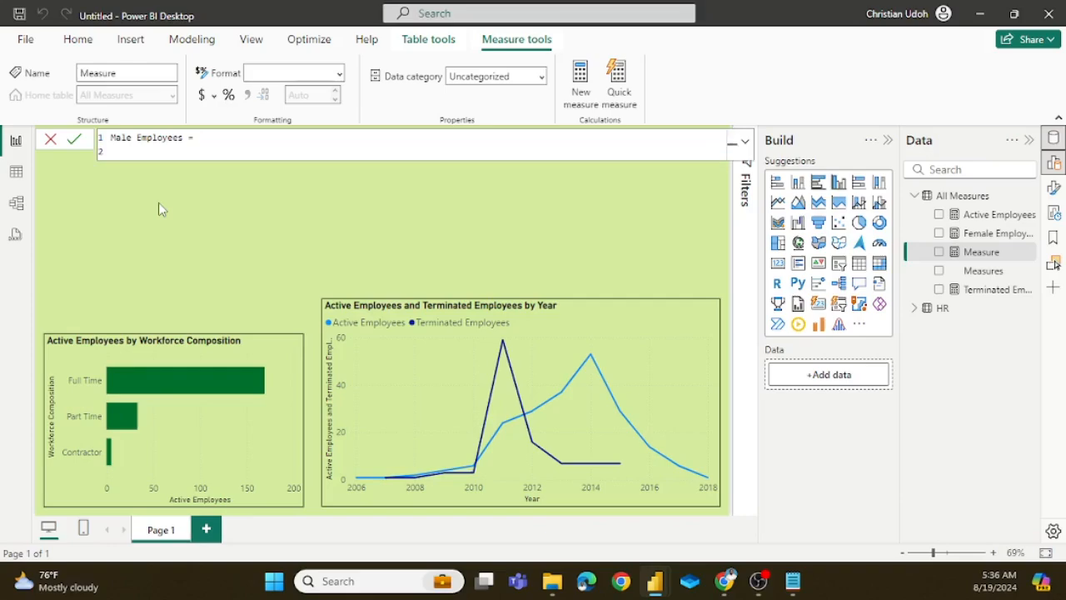
# Step: Paste the same CALCULATE formula into Male Employees, change its condition to 'HR'[Sex] = "M", and commit the measure
pyautogui.hotkey('ctrl', 'v')
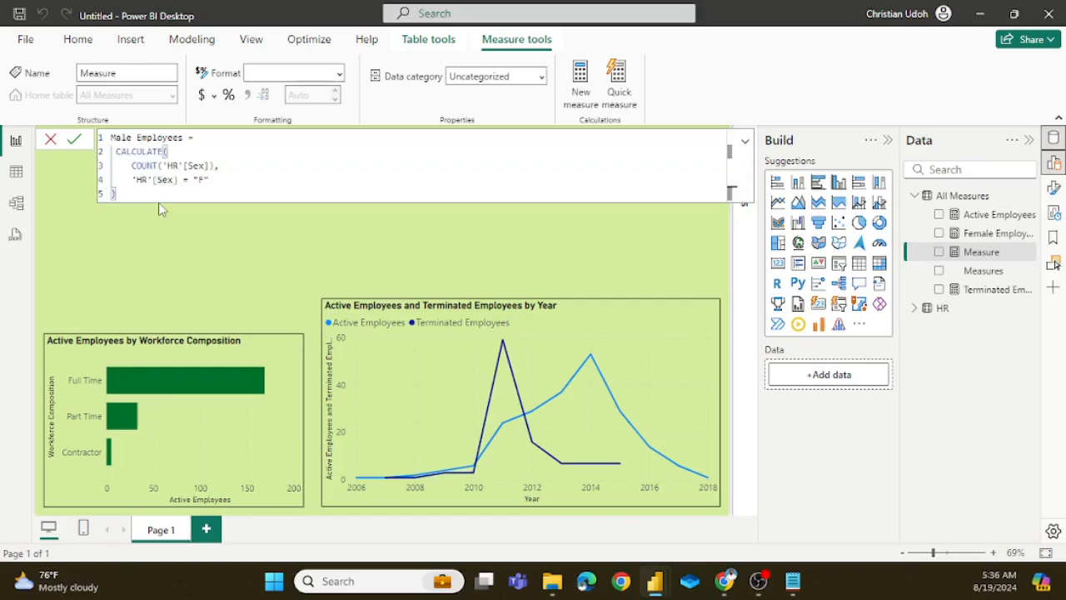
pyautogui.press('Up')
pyautogui.press('Right')
pyautogui.press('Right')
pyautogui.press('Right')
pyautogui.press('Right')
pyautogui.press('Right')
pyautogui.press('Right')
pyautogui.press('Right')
pyautogui.press('Right')
pyautogui.press('Right')
pyautogui.press('Right')
pyautogui.press('Right')
pyautogui.press('BackSpace')
pyautogui.click(74, 139)
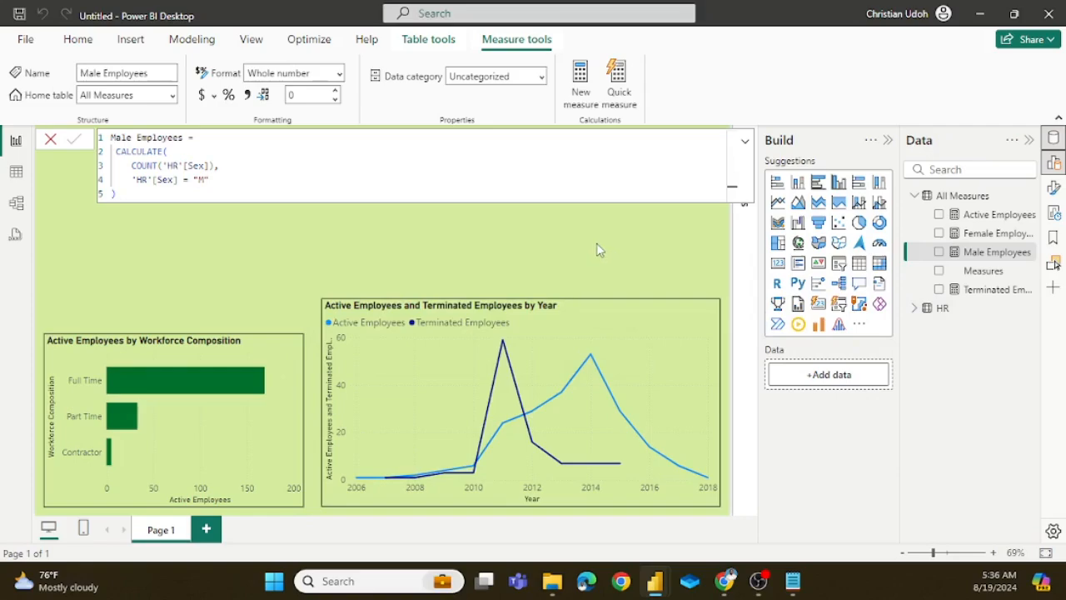
pyautogui.click(585, 252)
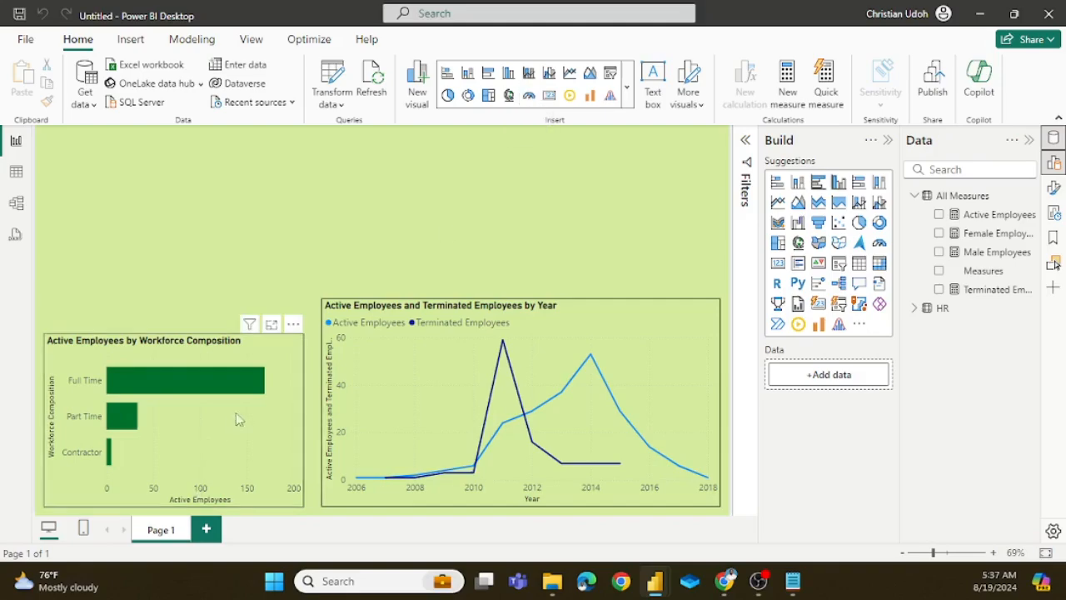
# Step: Duplicate the Workforce Composition bar chart, place the copy above the original and reduce its height
pyautogui.click(286, 343)
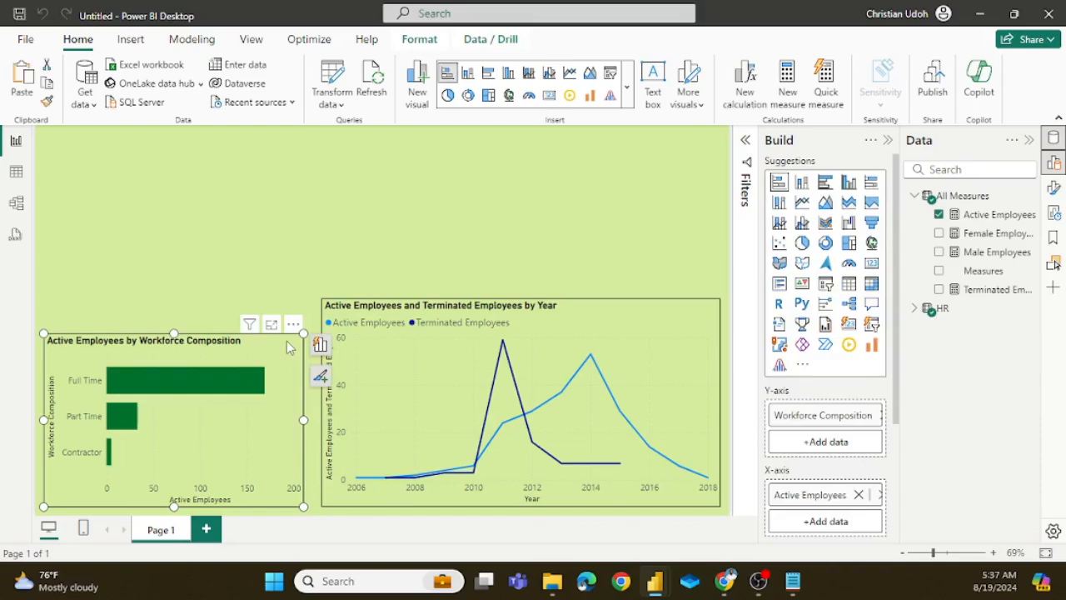
pyautogui.hotkey('ctrl', 'c')
pyautogui.hotkey('ctrl', 'v')
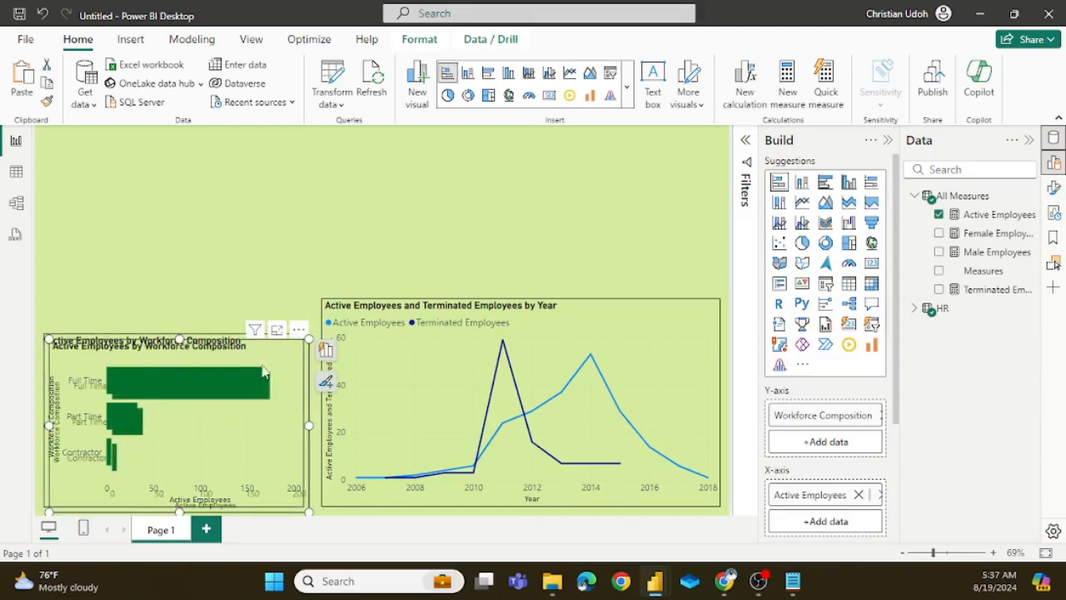
pyautogui.moveTo(265, 370); pyautogui.dragTo(267, 230)
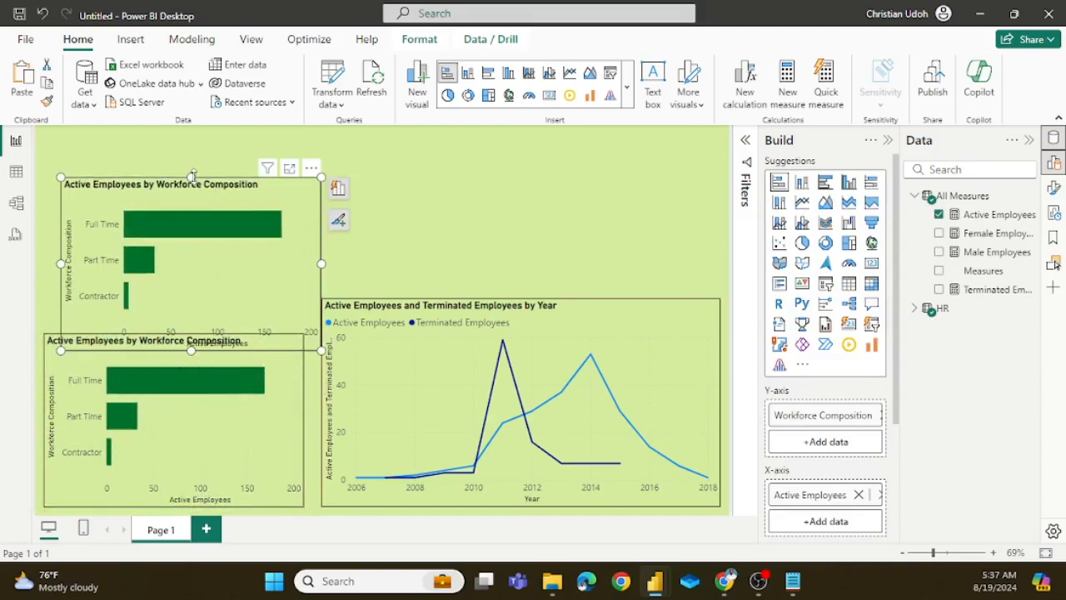
pyautogui.moveTo(190, 177); pyautogui.dragTo(191, 220)
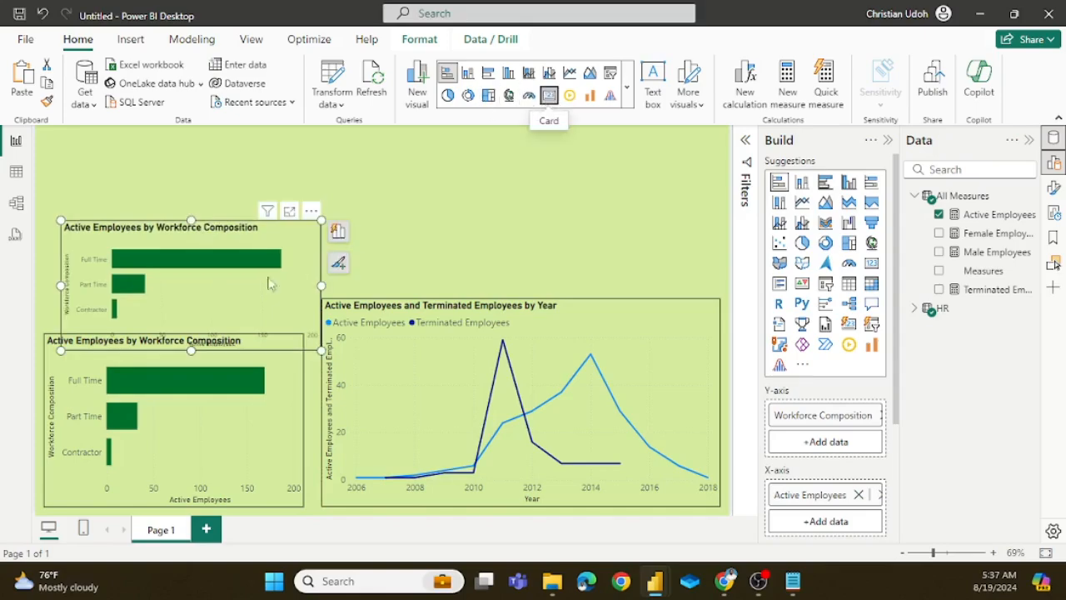
# Step: Convert the duplicated chart to a card and shrink it to fit above the bar chart, aligned with its left edge
pyautogui.click(549, 94)
pyautogui.moveTo(322, 285); pyautogui.dragTo(242, 285)
pyautogui.moveTo(152, 350); pyautogui.dragTo(152, 315)
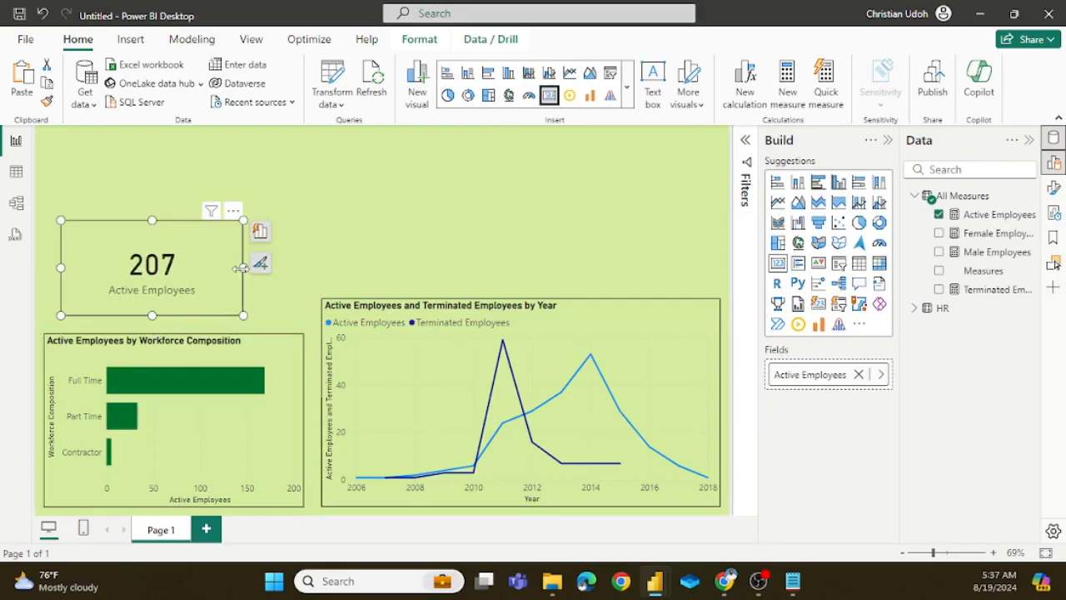
pyautogui.moveTo(243, 268); pyautogui.dragTo(147, 259)
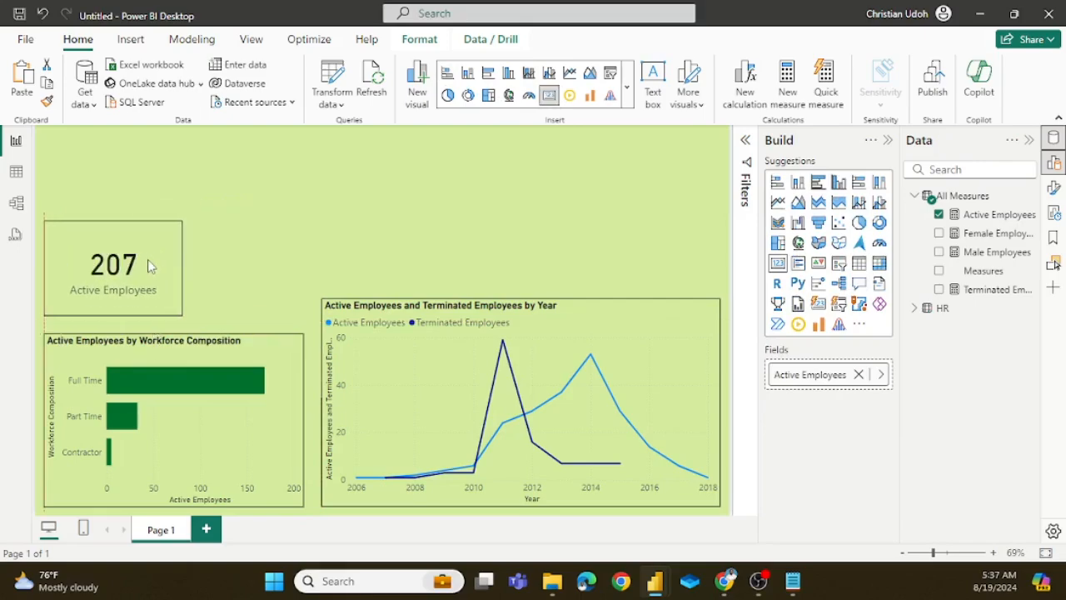
pyautogui.moveTo(111, 219); pyautogui.dragTo(119, 244)
pyautogui.moveTo(134, 283); pyautogui.dragTo(133, 287)
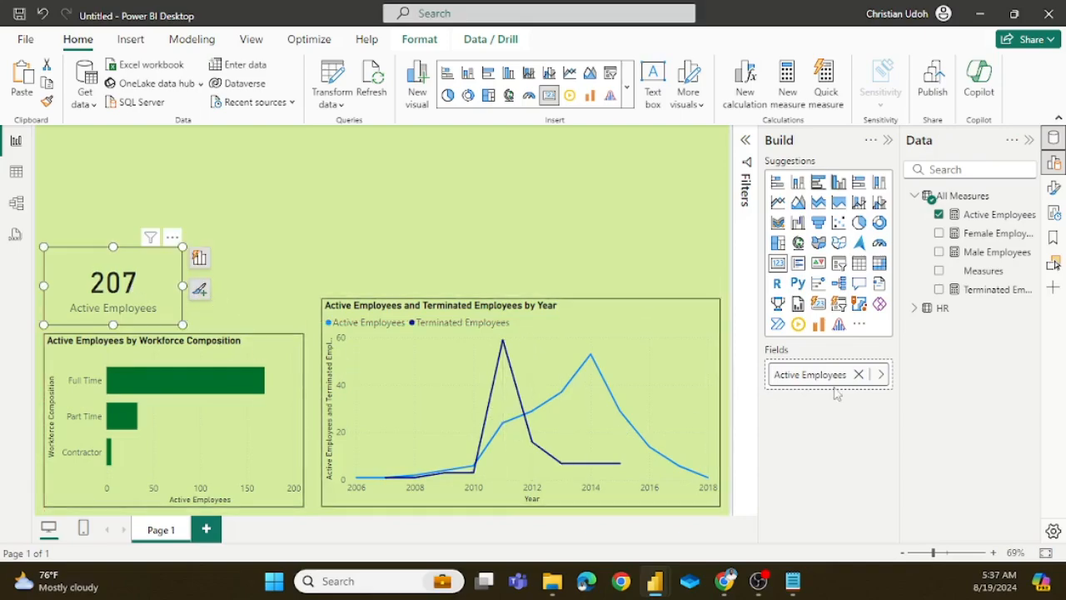
# Step: Replace the card's Active Employees field with Male Employees and reduce the card's height and width
pyautogui.click(858, 374)
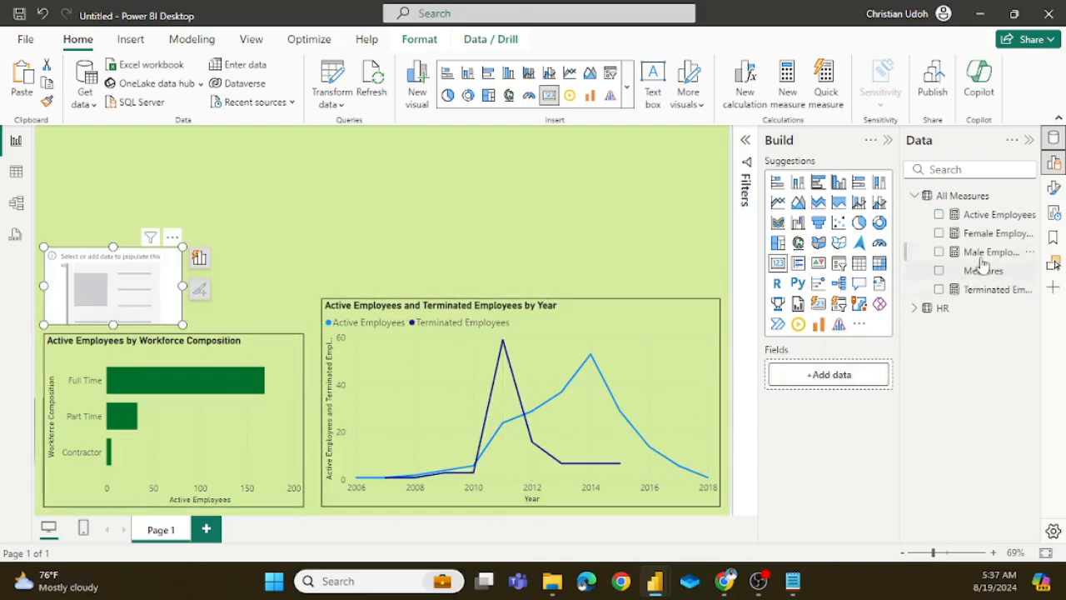
pyautogui.moveTo(987, 253); pyautogui.dragTo(833, 381)
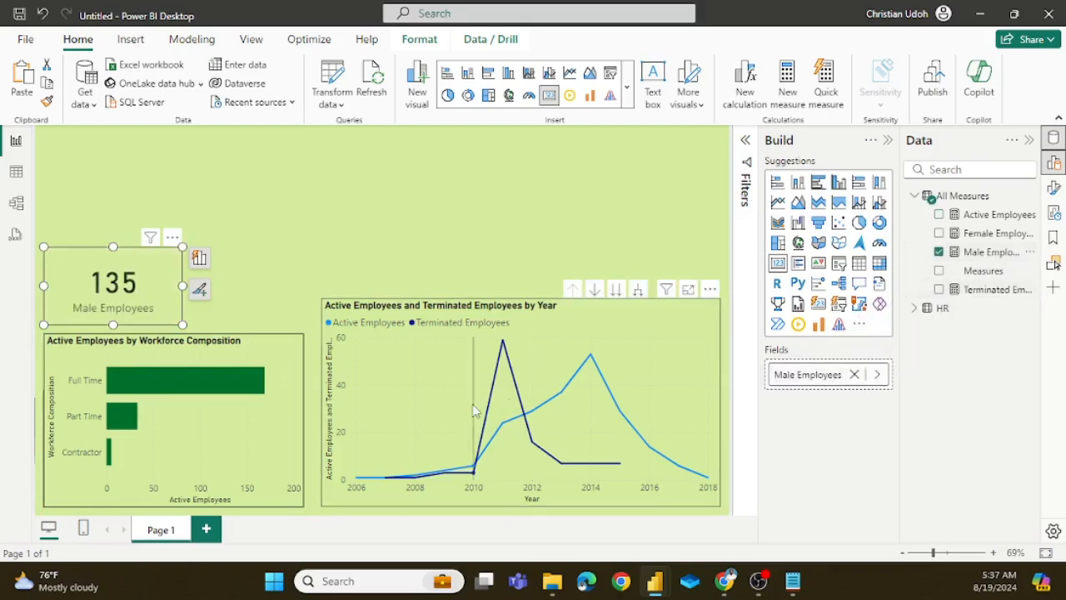
pyautogui.moveTo(112, 248); pyautogui.dragTo(113, 265)
pyautogui.moveTo(182, 294); pyautogui.dragTo(158, 297)
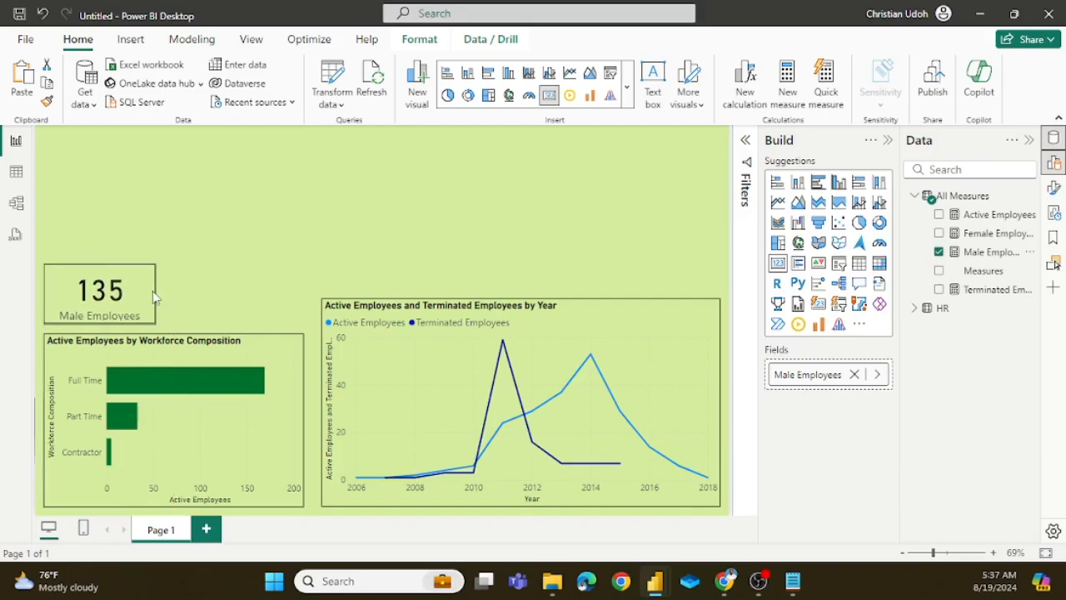
pyautogui.click(154, 295)
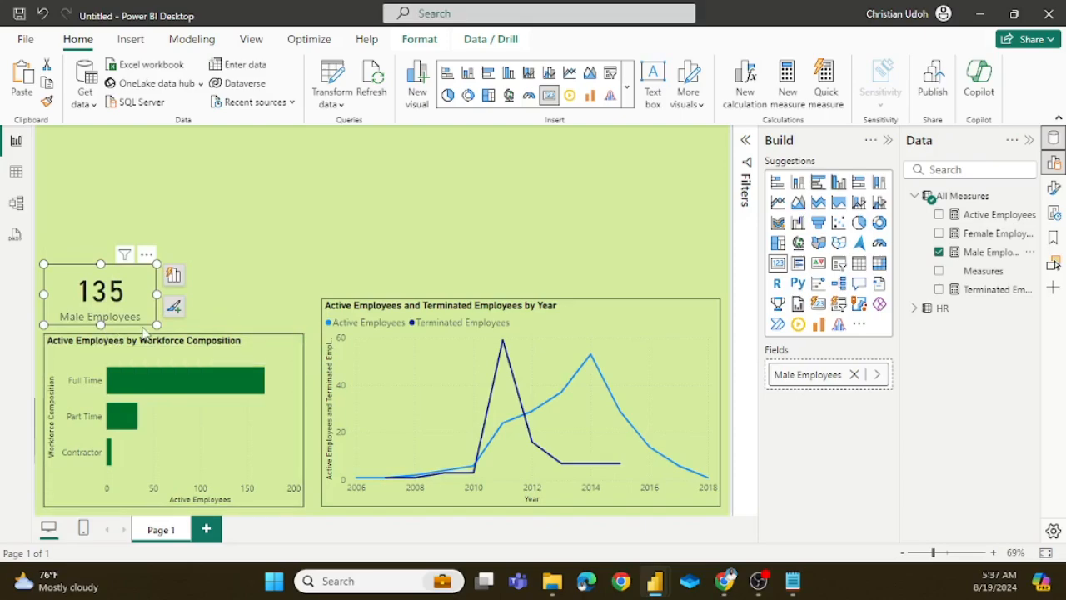
pyautogui.hotkey('ctrl', 'c')
pyautogui.hotkey('ctrl', 'v')
pyautogui.moveTo(136, 311); pyautogui.dragTo(233, 298)
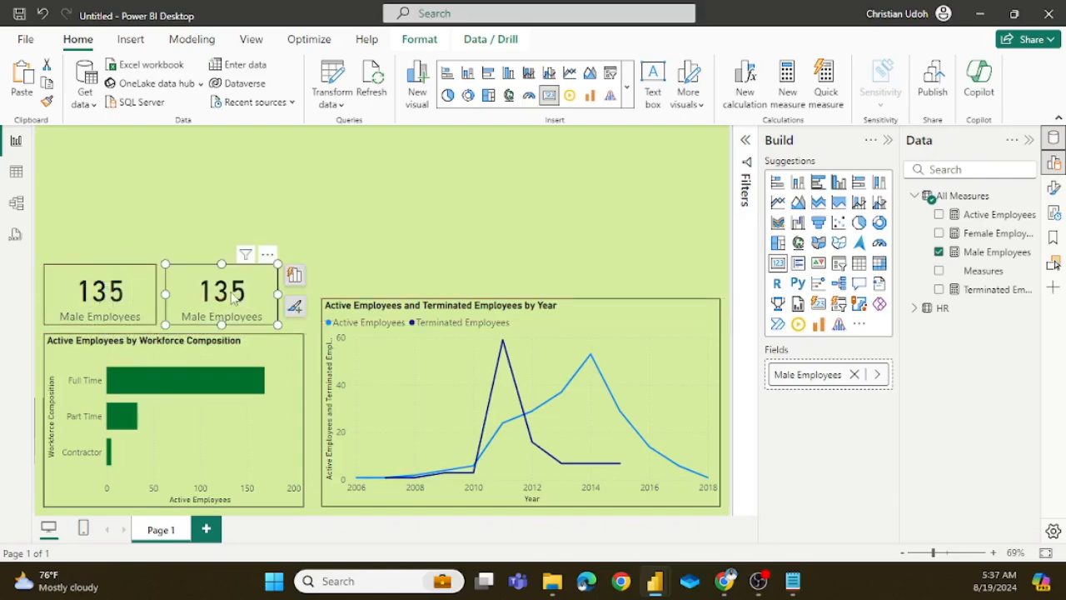
pyautogui.press('Delete')
# Step: Widen the Male Employees card to half the bar chart's width and place a duplicate directly beside it
pyautogui.moveTo(169, 311); pyautogui.dragTo(176, 310)
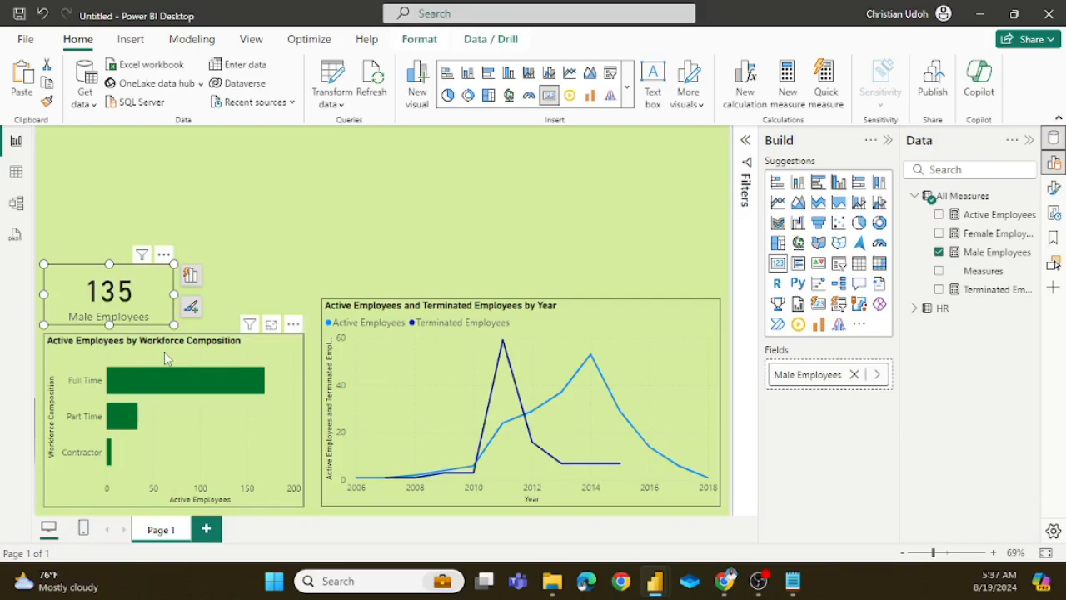
pyautogui.hotkey('ctrl', 'v')
pyautogui.moveTo(118, 303); pyautogui.dragTo(248, 304)
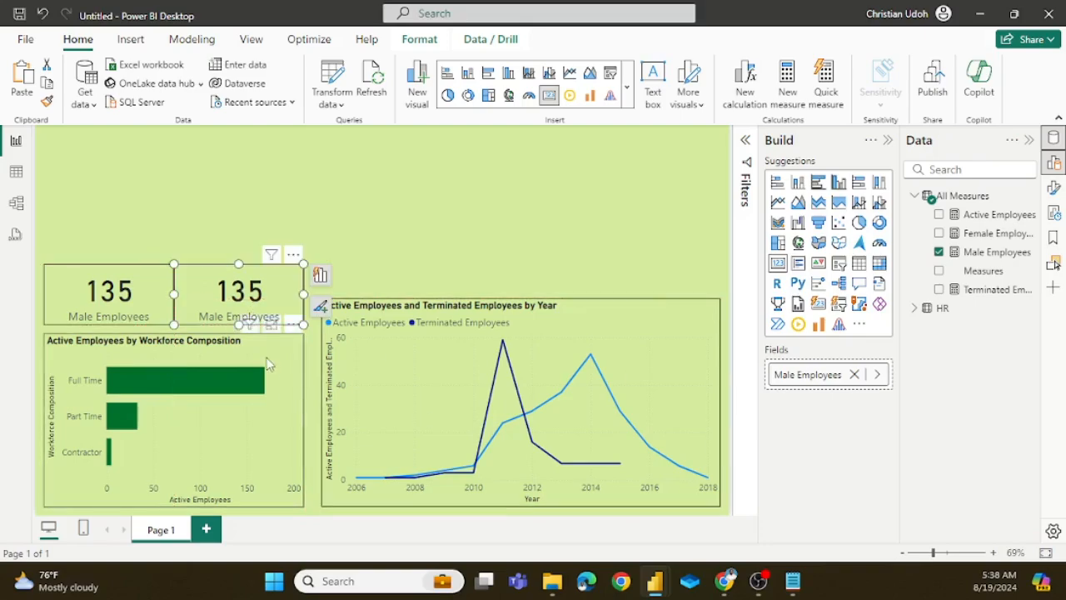
# Step: Show Female Employees in the duplicate card instead, and narrow both cards to leave a gap between them
pyautogui.click(854, 374)
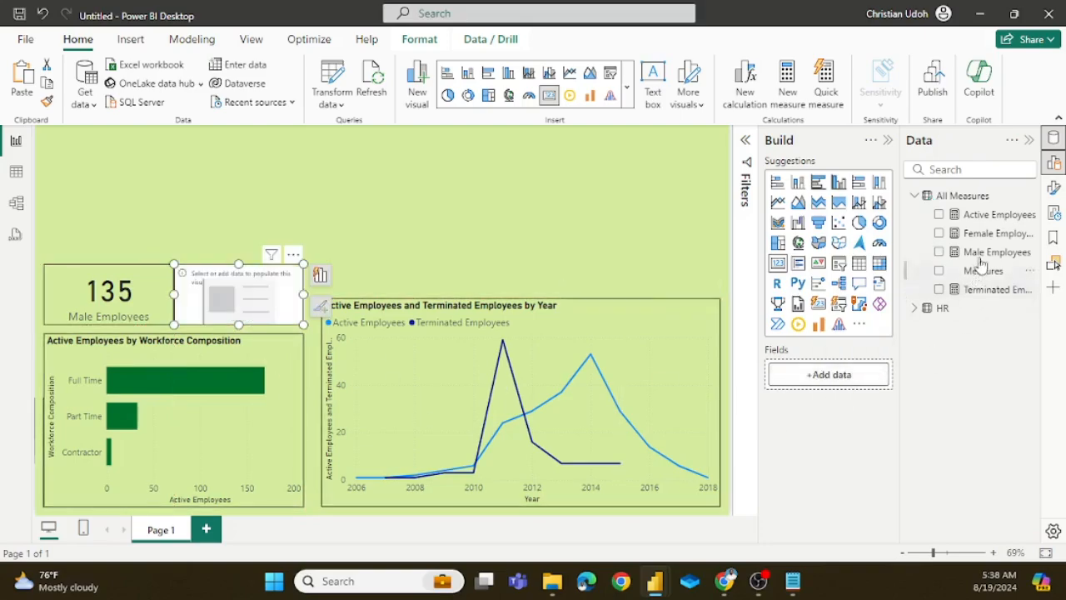
pyautogui.moveTo(981, 239); pyautogui.dragTo(841, 386)
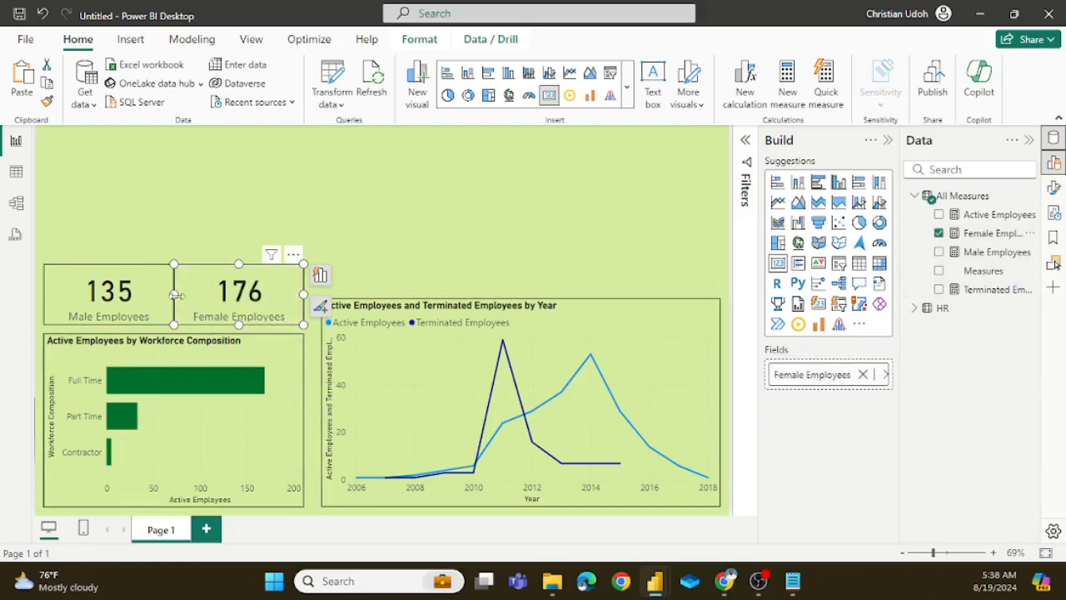
pyautogui.moveTo(175, 295); pyautogui.dragTo(183, 296)
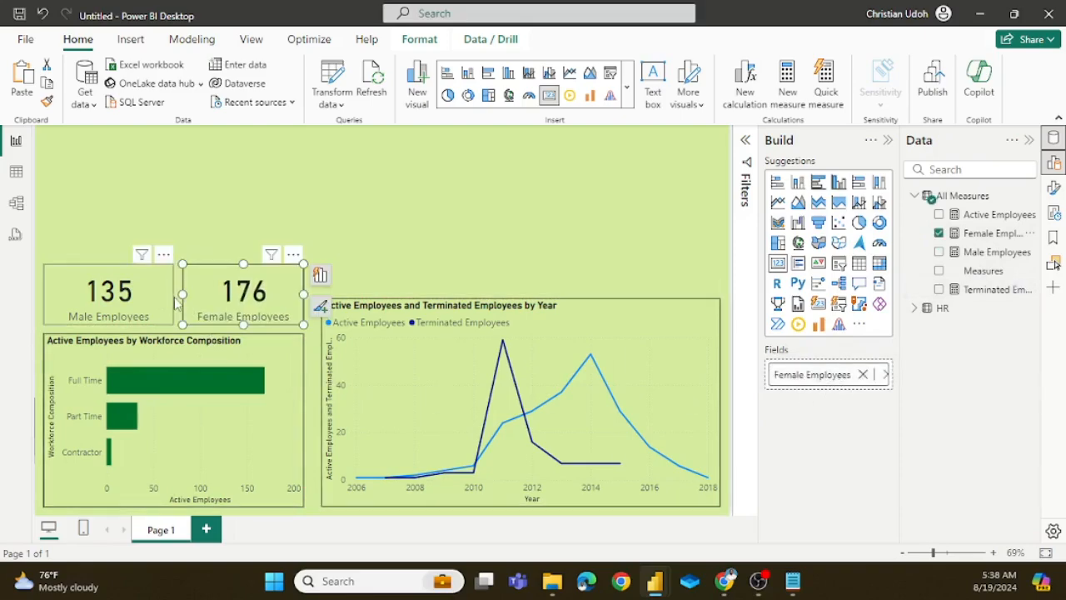
pyautogui.click(172, 297)
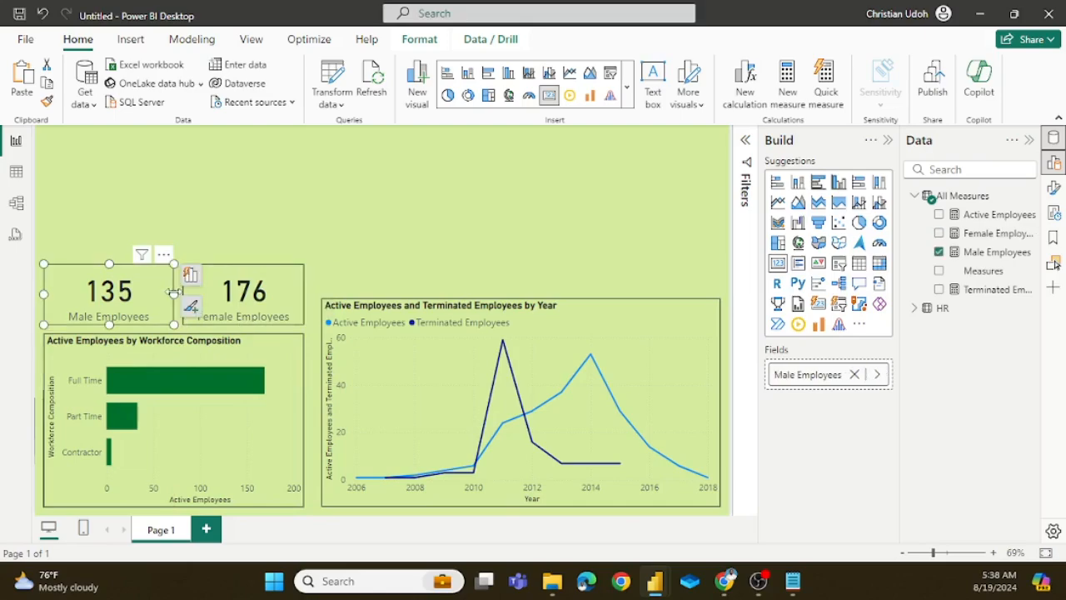
pyautogui.moveTo(173, 294); pyautogui.dragTo(167, 298)
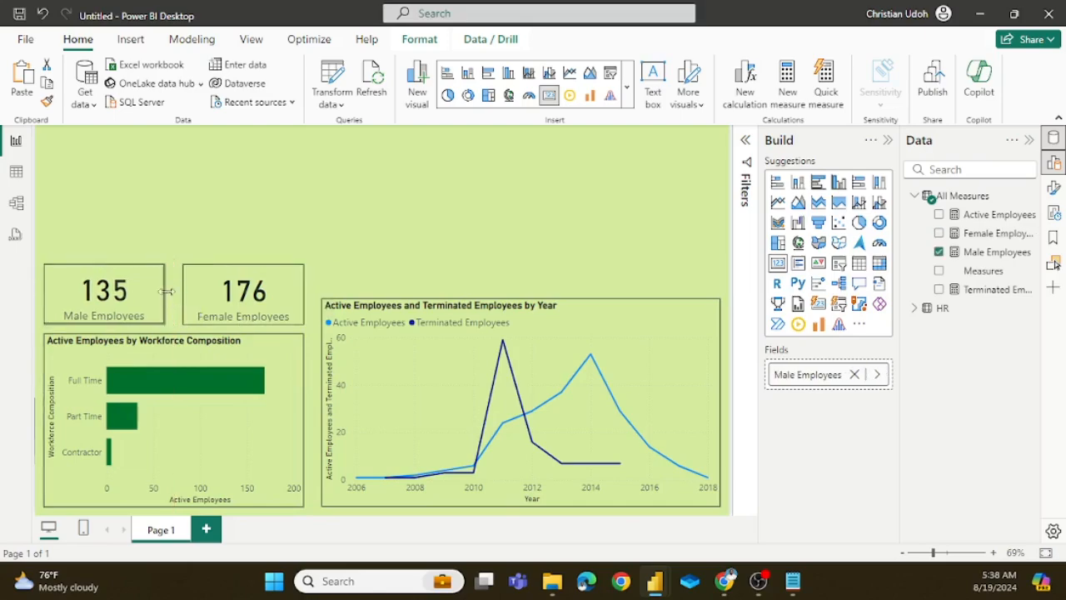
pyautogui.click(227, 240)
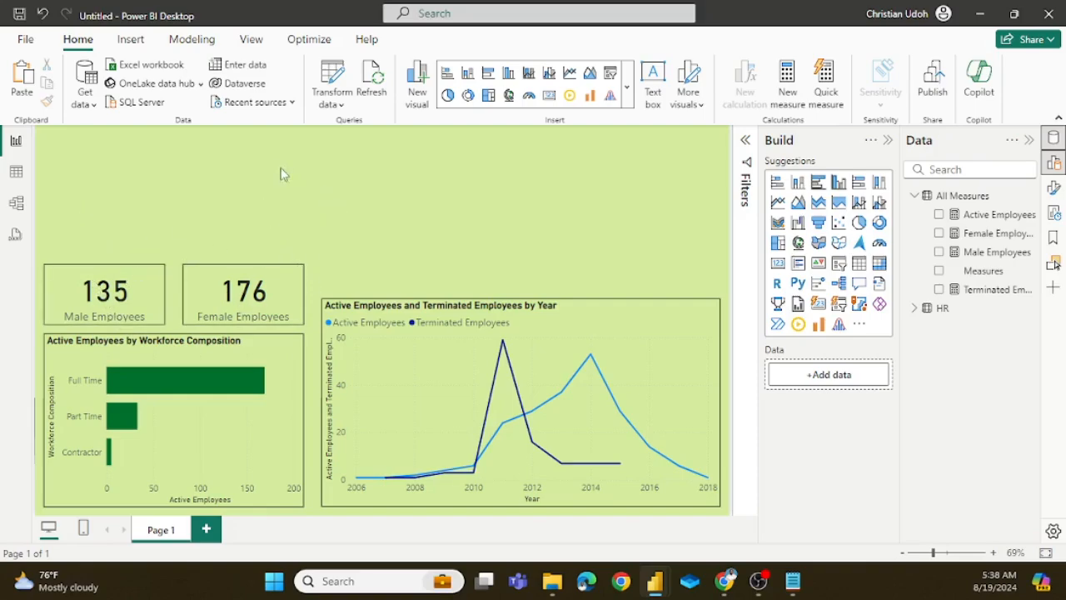
# Step: Insert the male image from the Downloads folder onto the report page
pyautogui.click(130, 41)
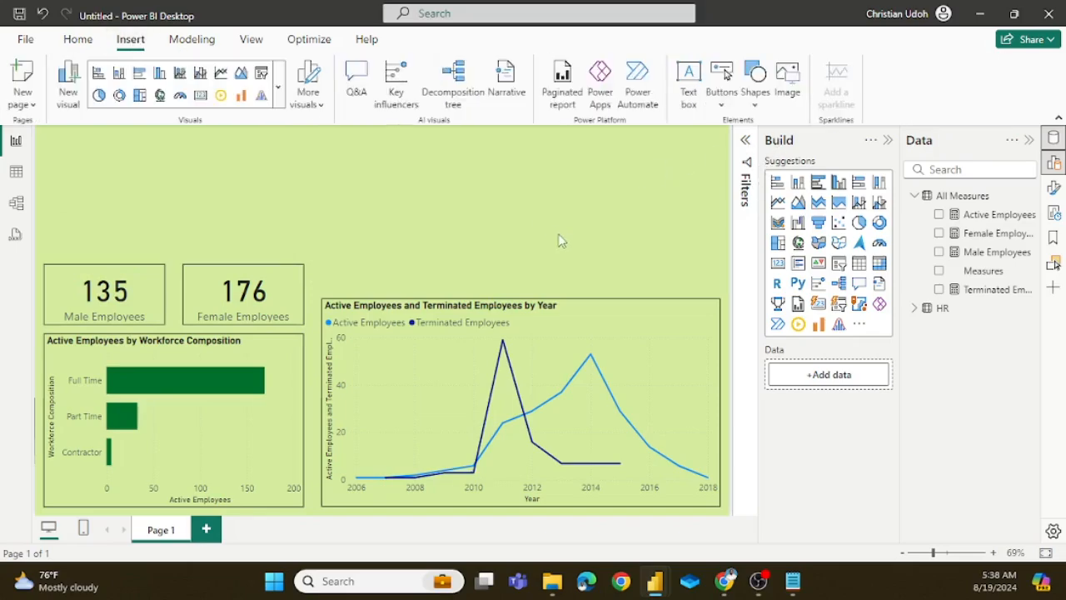
pyautogui.click(789, 79)
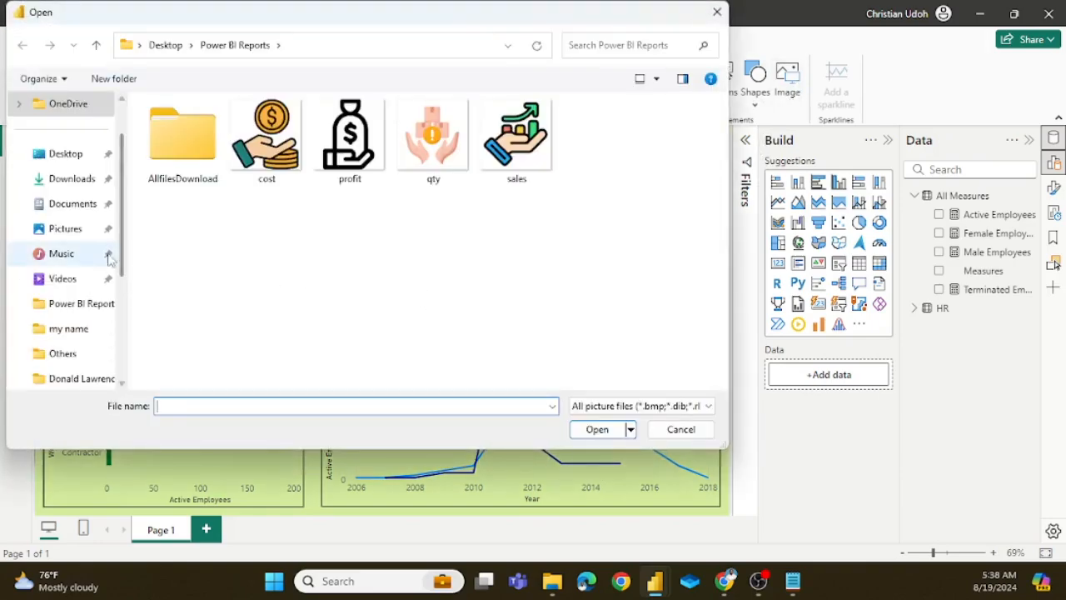
pyautogui.click(72, 179)
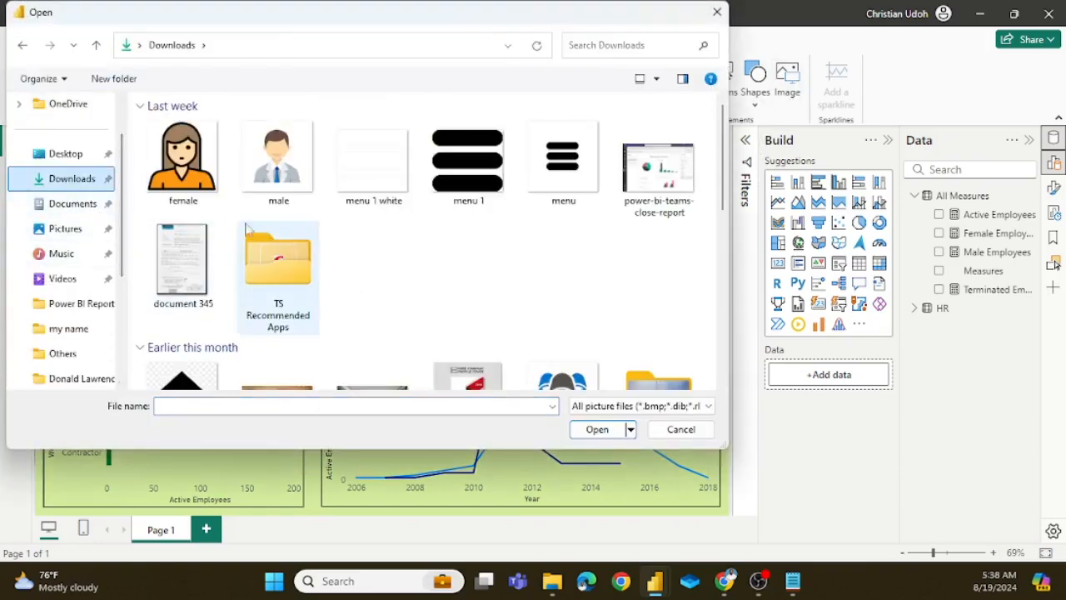
pyautogui.click(273, 159)
pyautogui.click(597, 429)
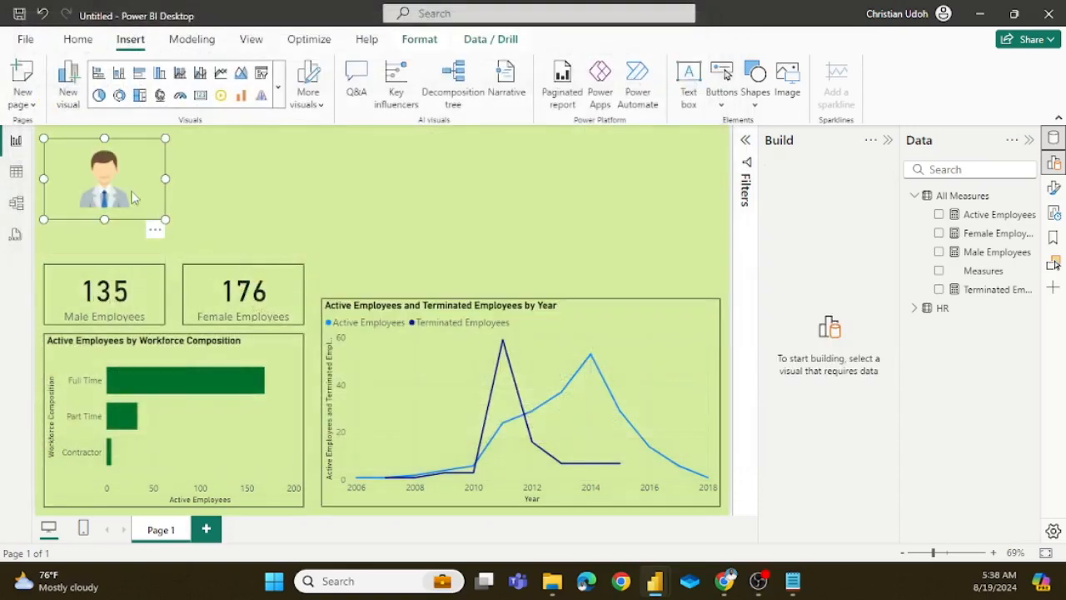
# Step: Shrink the male image and place it directly above the Male Employees card
pyautogui.moveTo(135, 214)
pyautogui.mouseDown()
pyautogui.moveTo(129, 225)
pyautogui.moveTo(118, 208)
pyautogui.mouseUp()
pyautogui.moveTo(173, 177); pyautogui.dragTo(151, 200)
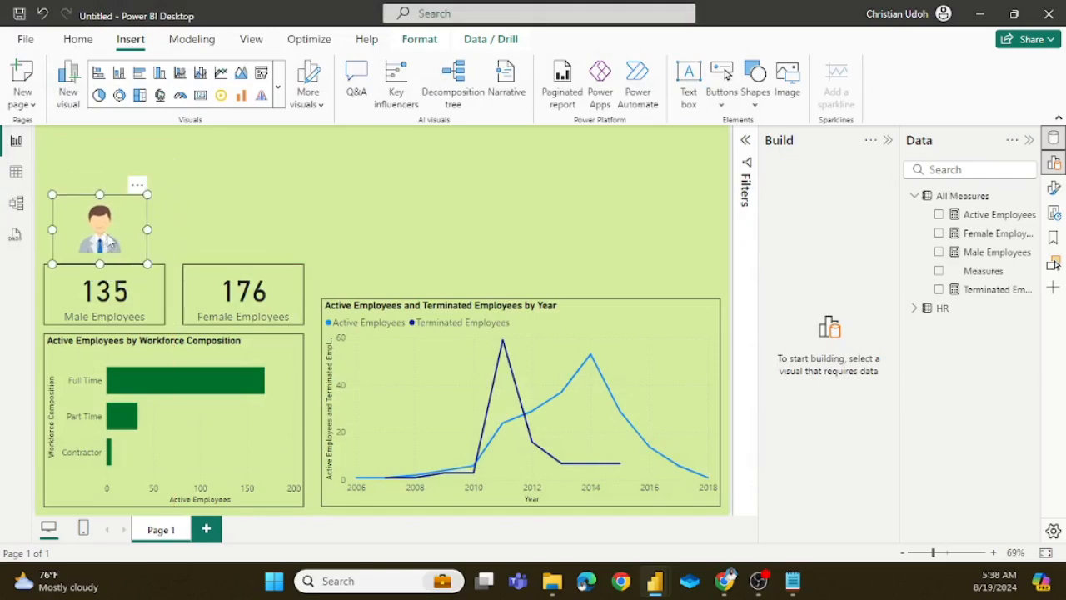
pyautogui.moveTo(107, 239); pyautogui.dragTo(113, 244)
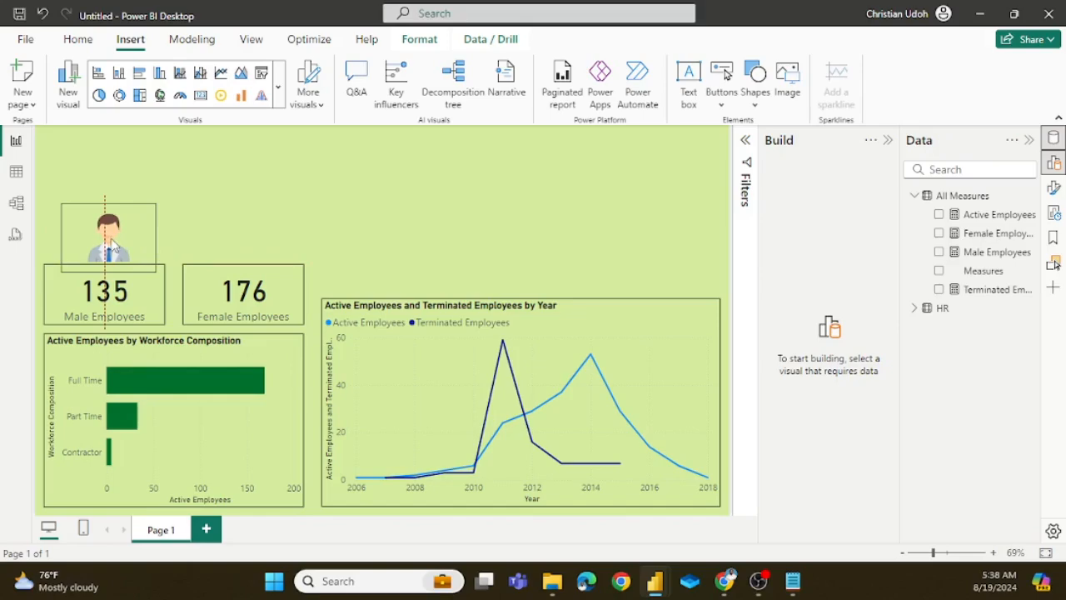
pyautogui.click(223, 207)
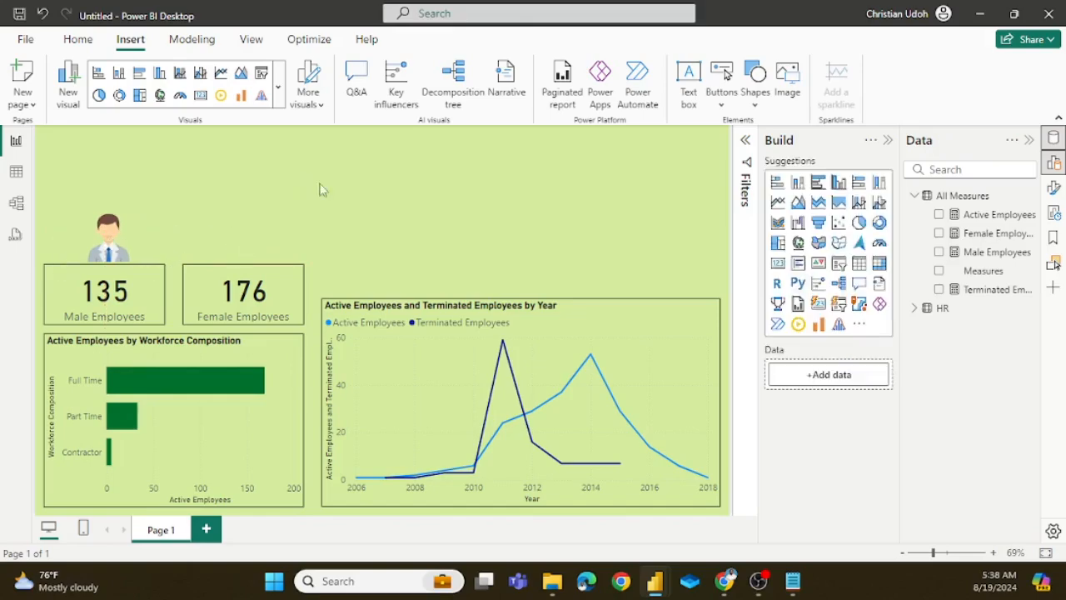
# Step: Insert the female image from the Downloads folder, shrink it and place it directly above the Female Employees card
pyautogui.click(787, 79)
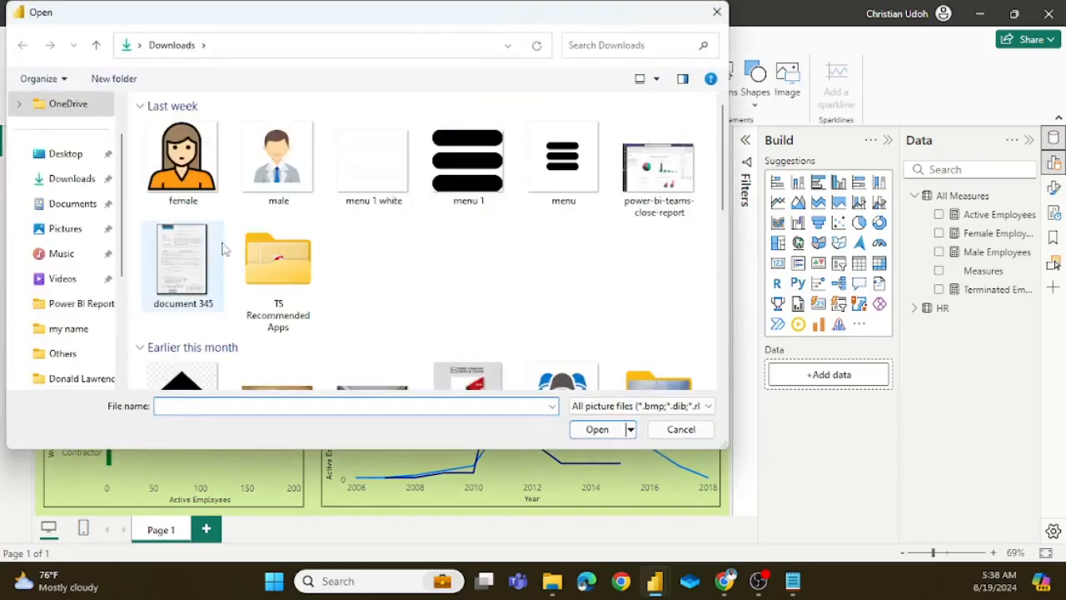
pyautogui.click(183, 162)
pyautogui.click(607, 429)
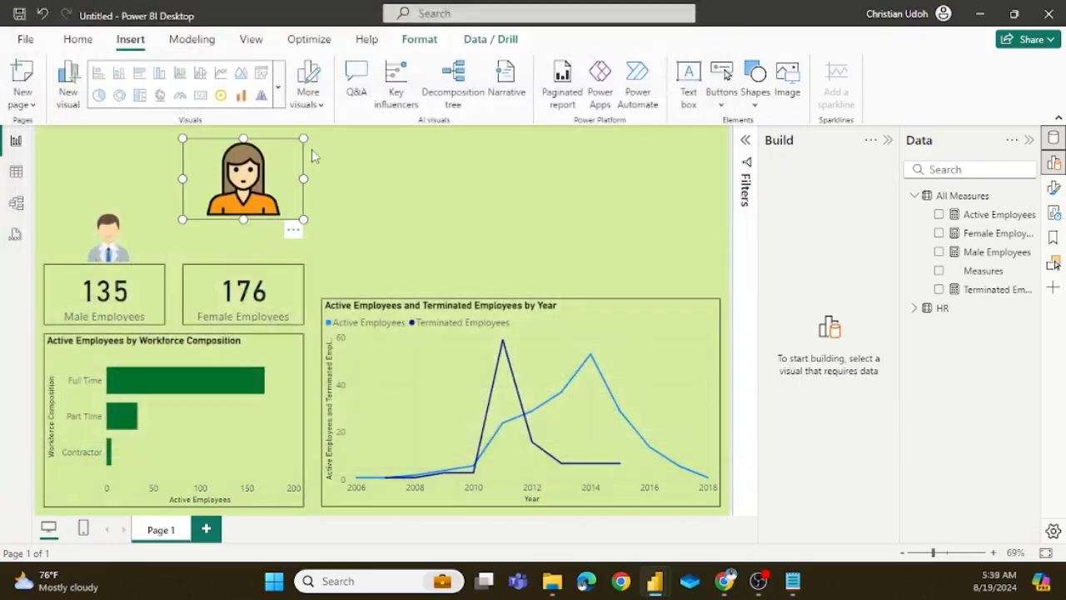
pyautogui.moveTo(303, 138); pyautogui.dragTo(291, 213)
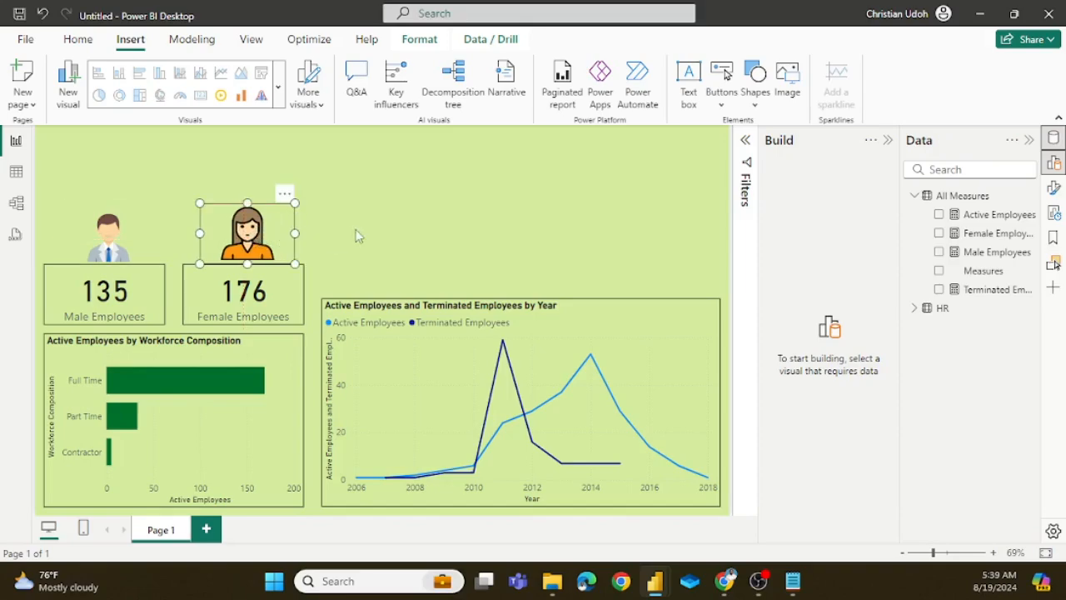
pyautogui.click(383, 226)
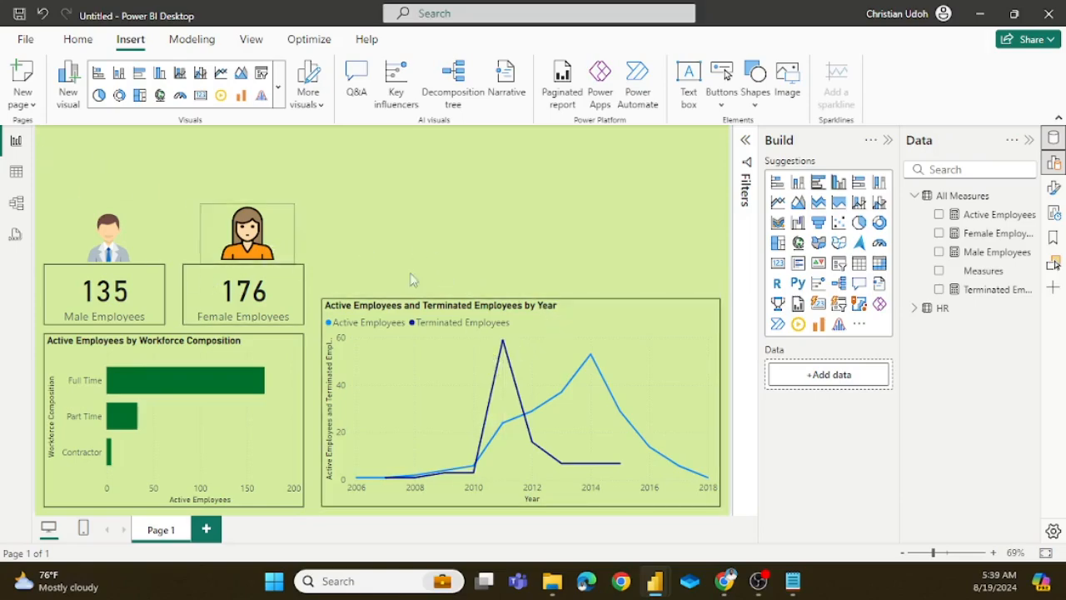
# Step: Check the layout of the finished dashboard in the hr analysis report and return to the untitled report
pyautogui.moveTo(668, 585)
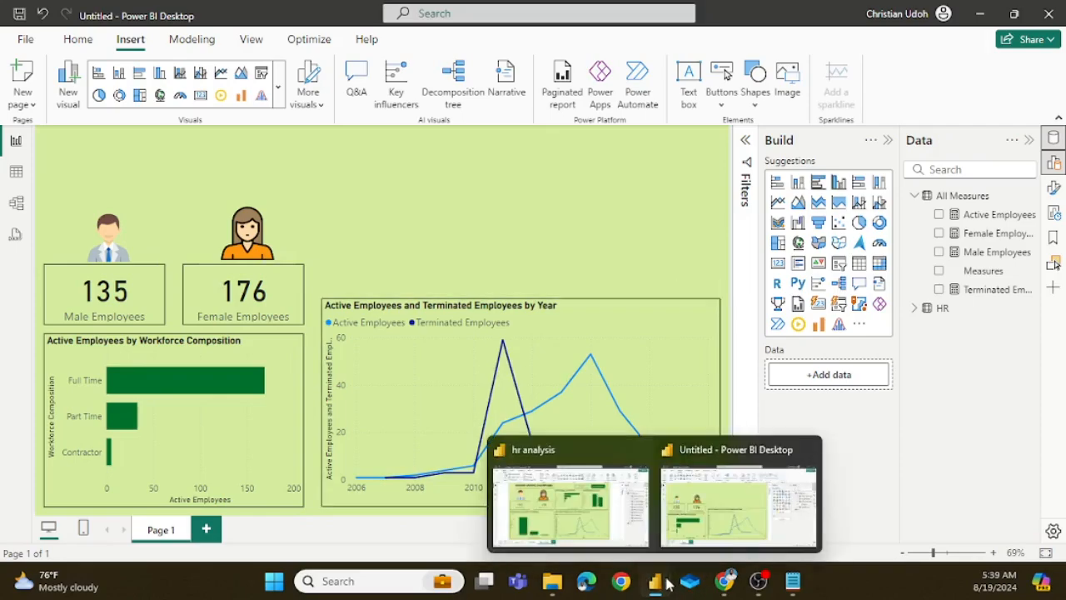
pyautogui.click(570, 500)
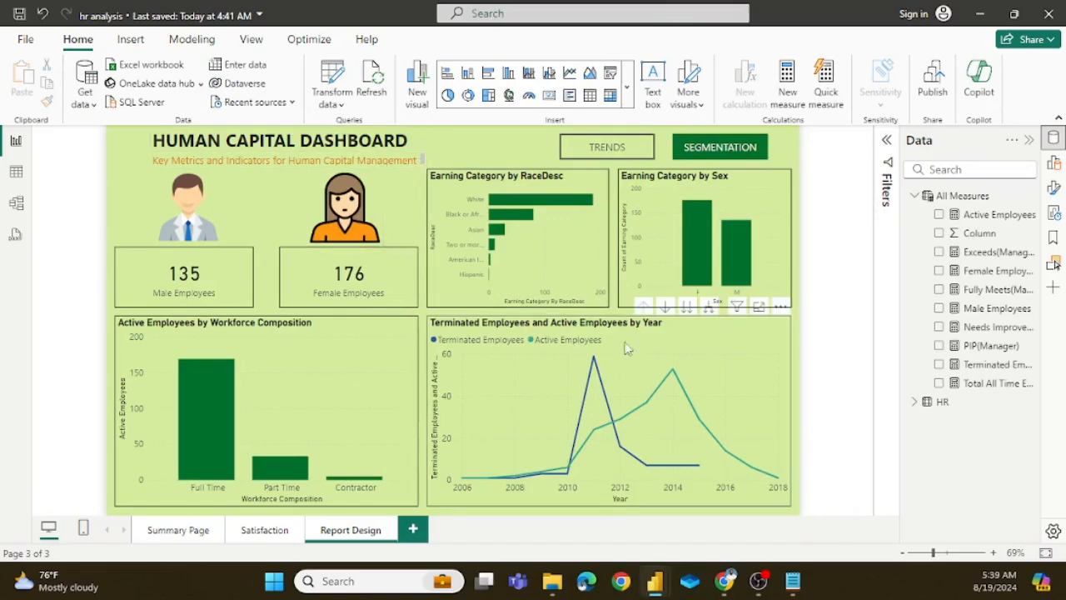
pyautogui.moveTo(664, 583)
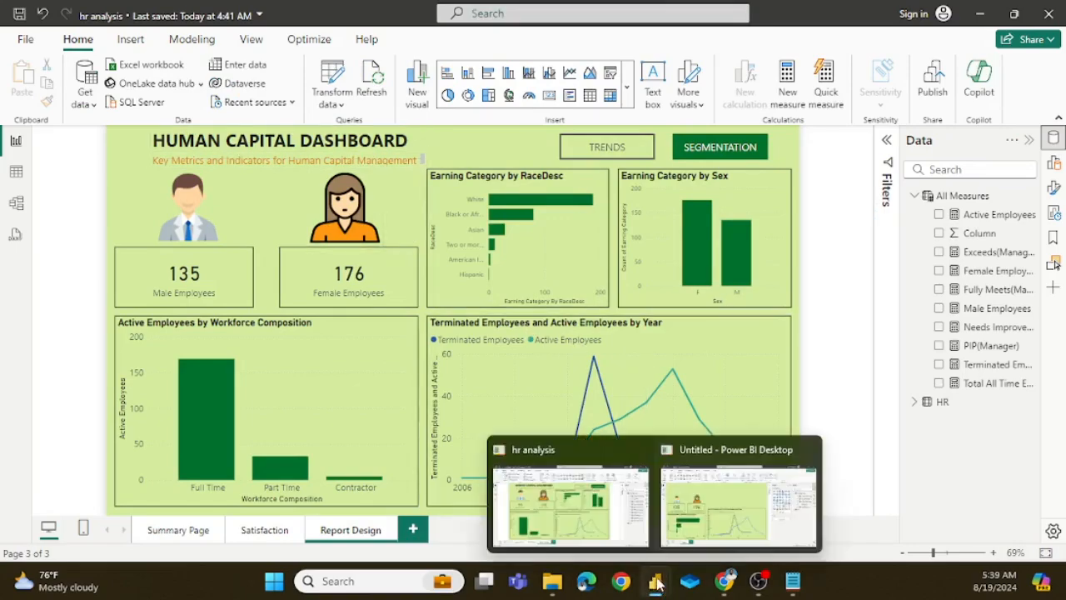
pyautogui.click(733, 512)
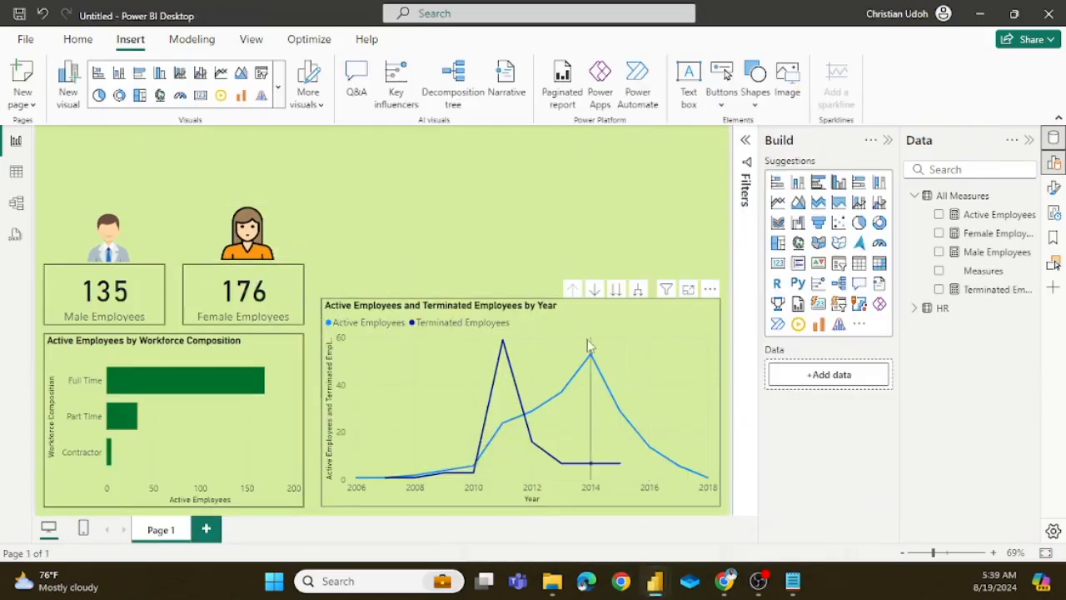
pyautogui.click(540, 313)
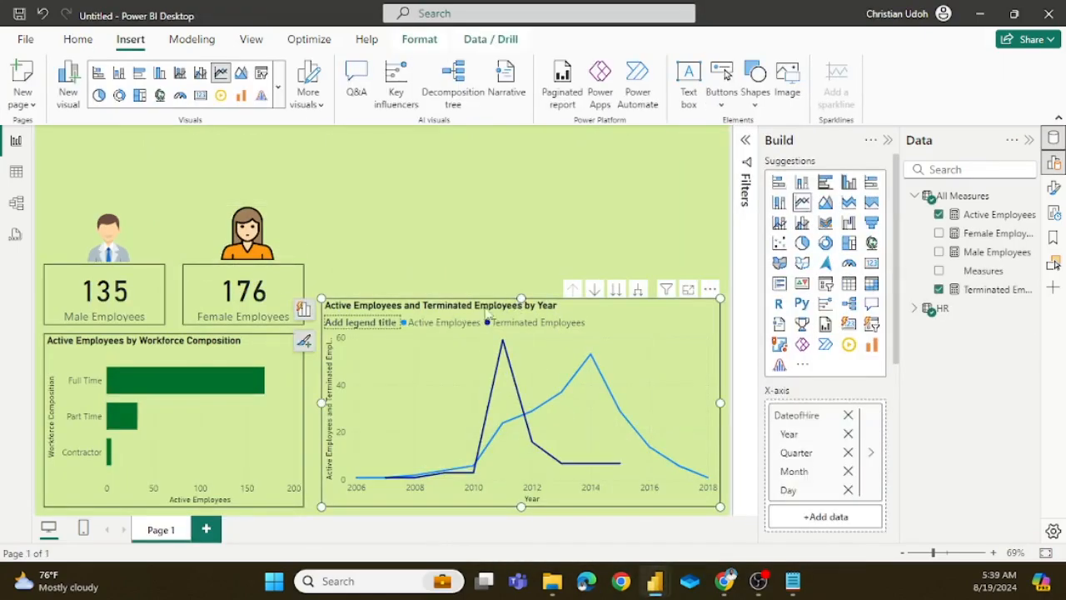
pyautogui.click(395, 147)
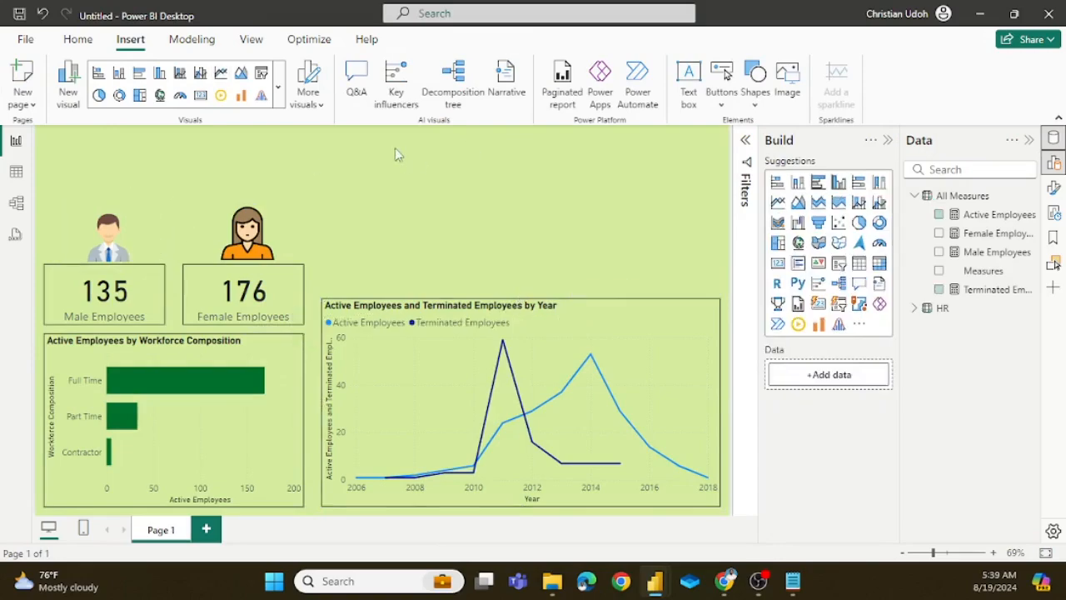
pyautogui.click(77, 41)
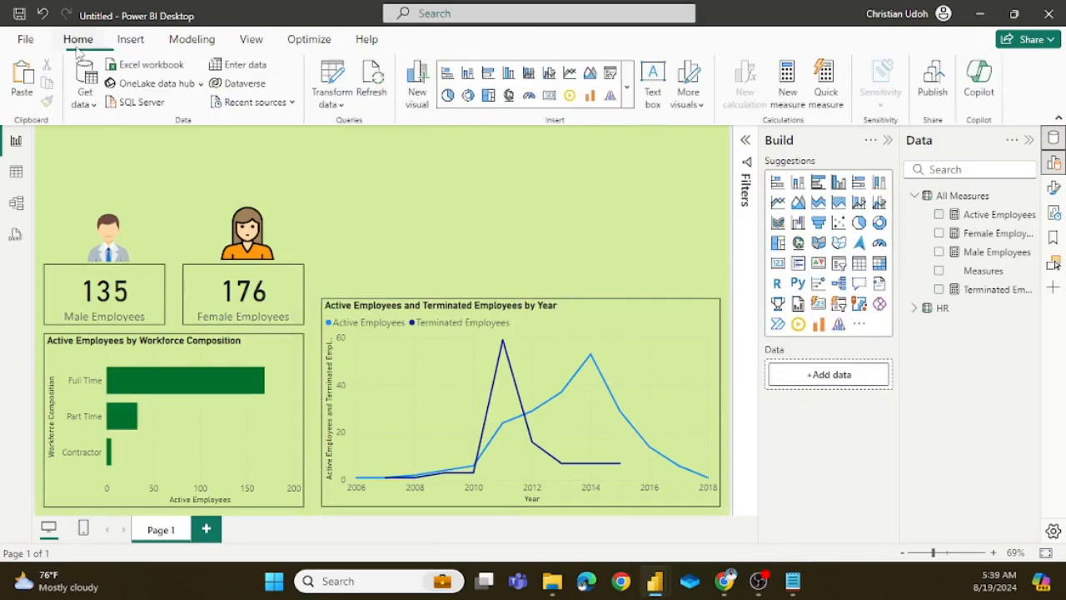
pyautogui.click(129, 40)
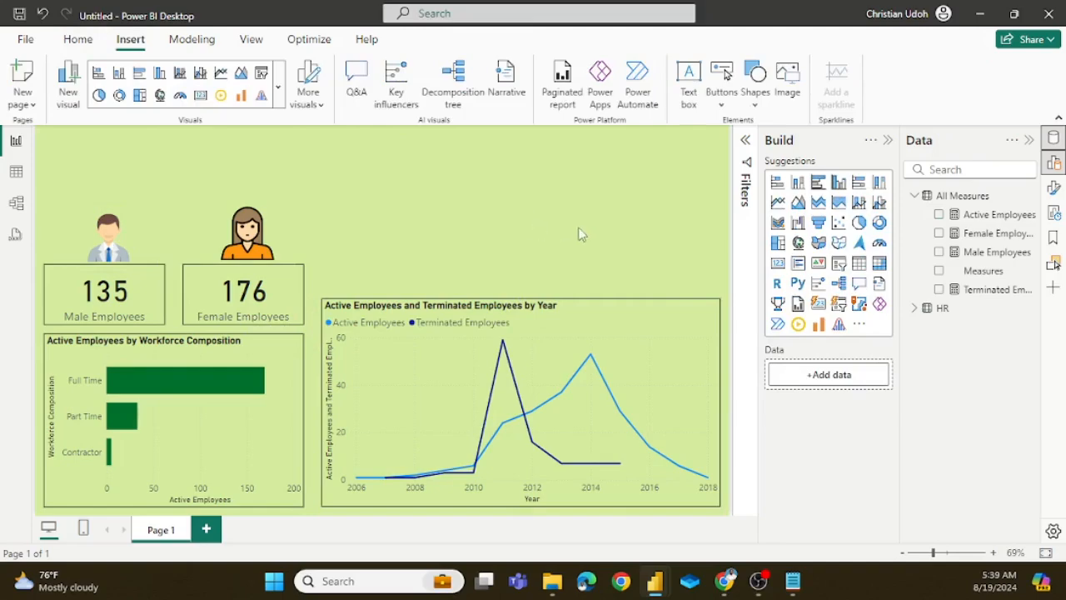
# Step: Insert a text box above the line chart and reduce its height to leave a gap above the chart
pyautogui.click(689, 83)
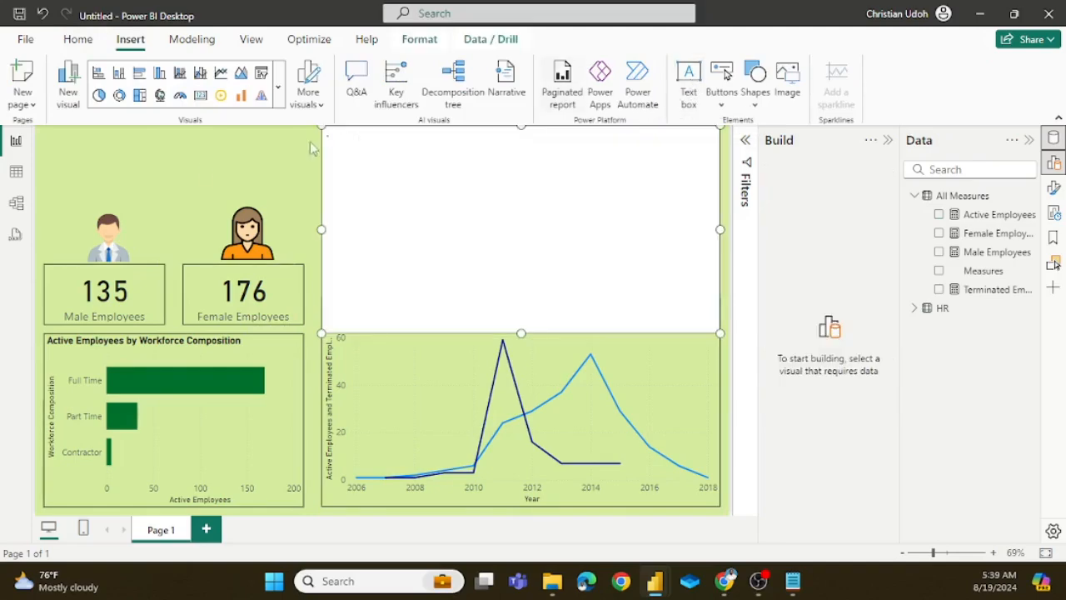
pyautogui.click(534, 345)
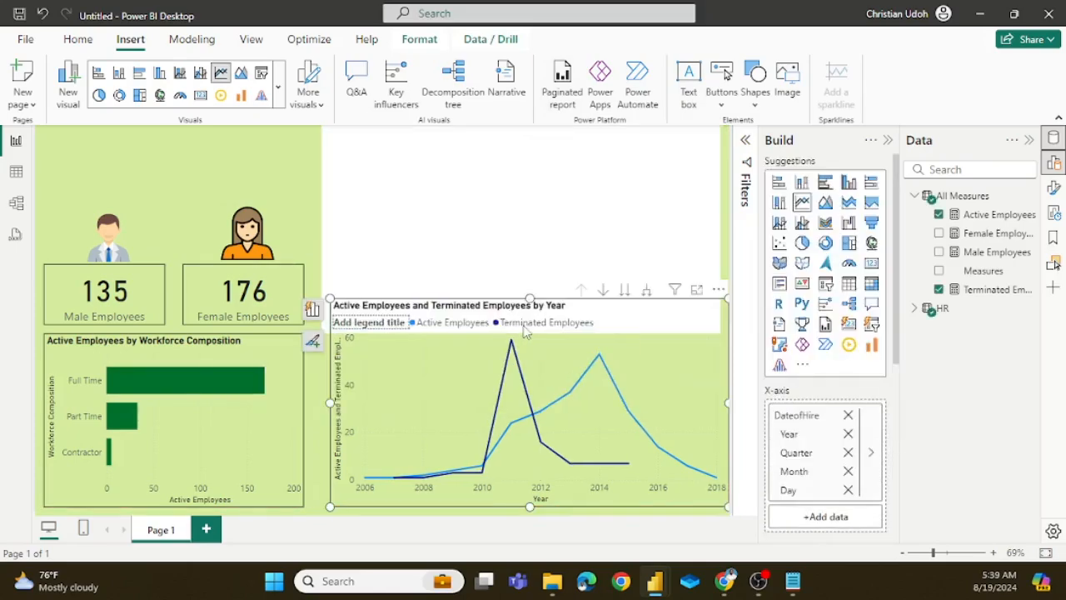
pyautogui.hotkey('ctrl', 'z')
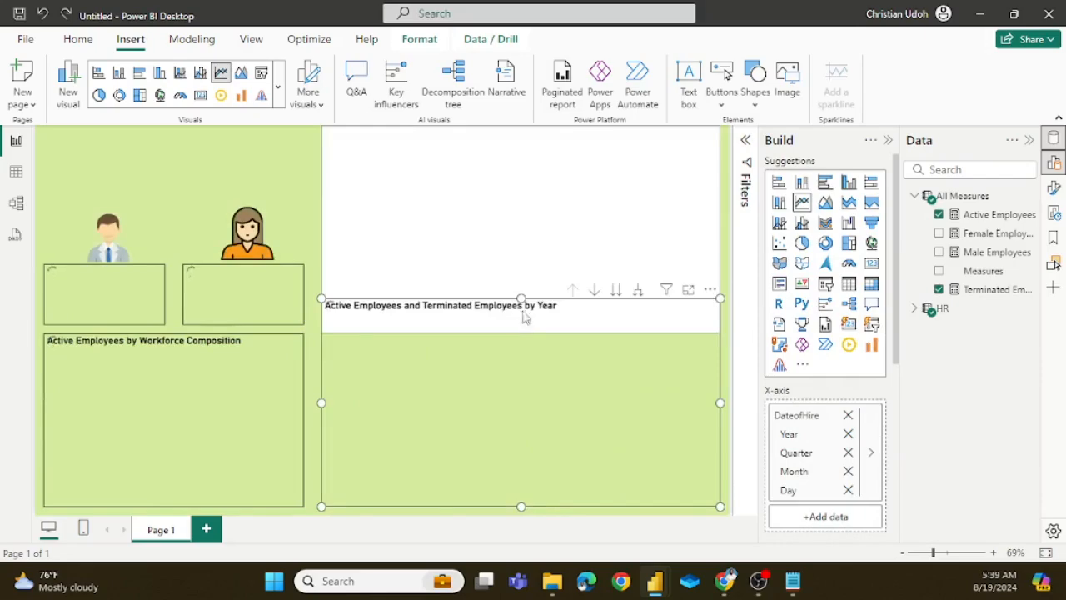
pyautogui.click(538, 235)
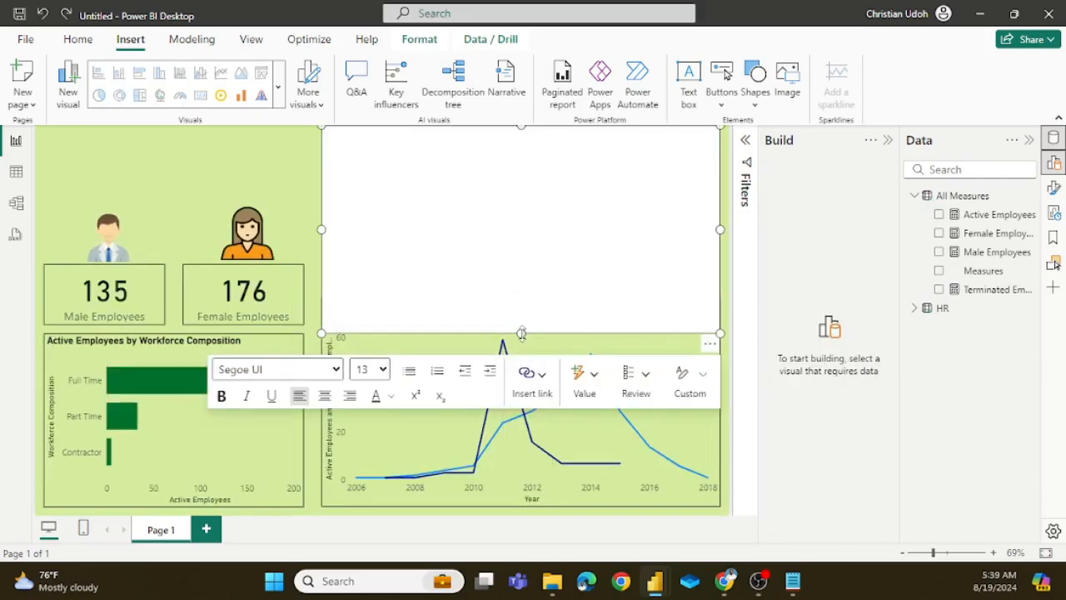
pyautogui.moveTo(519, 335); pyautogui.dragTo(564, 212)
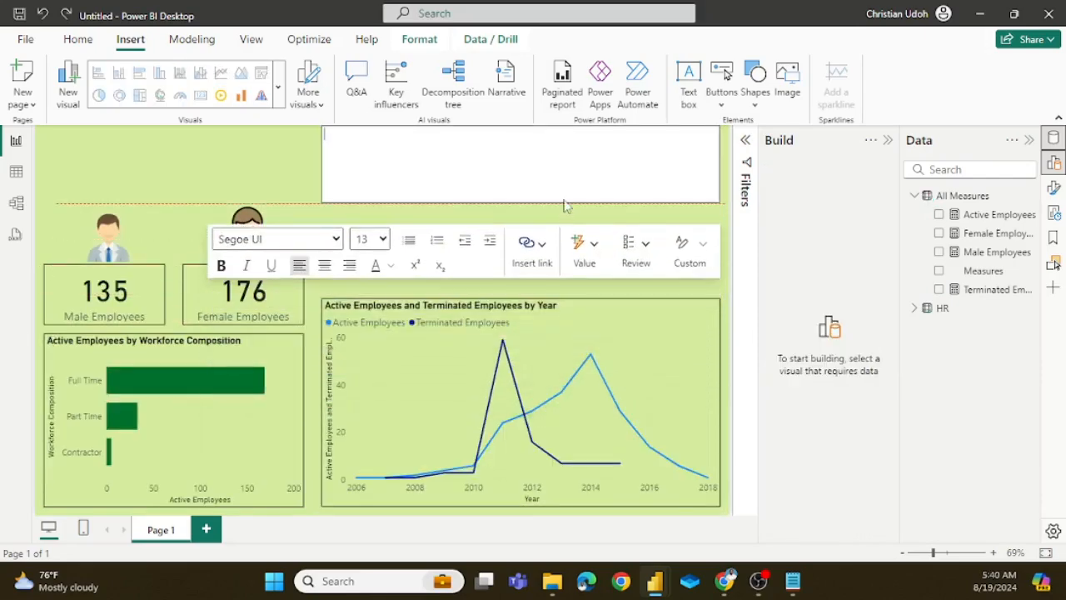
# Step: Set the empty text box's font size to 28 and move the box above the employee images, aligned with the Male Employees card's left edge
pyautogui.click(382, 240)
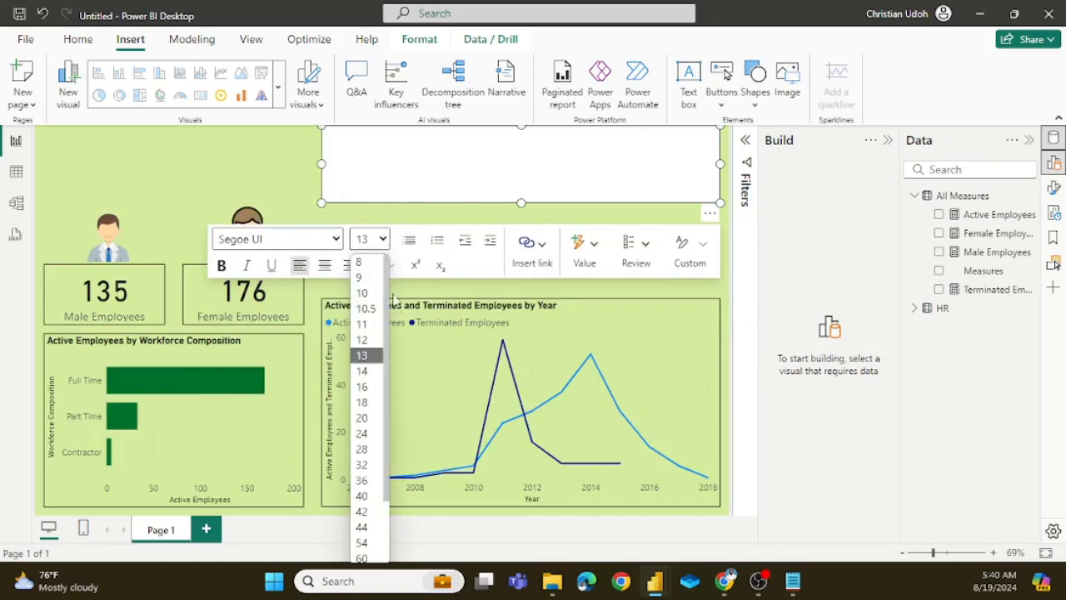
pyautogui.click(373, 449)
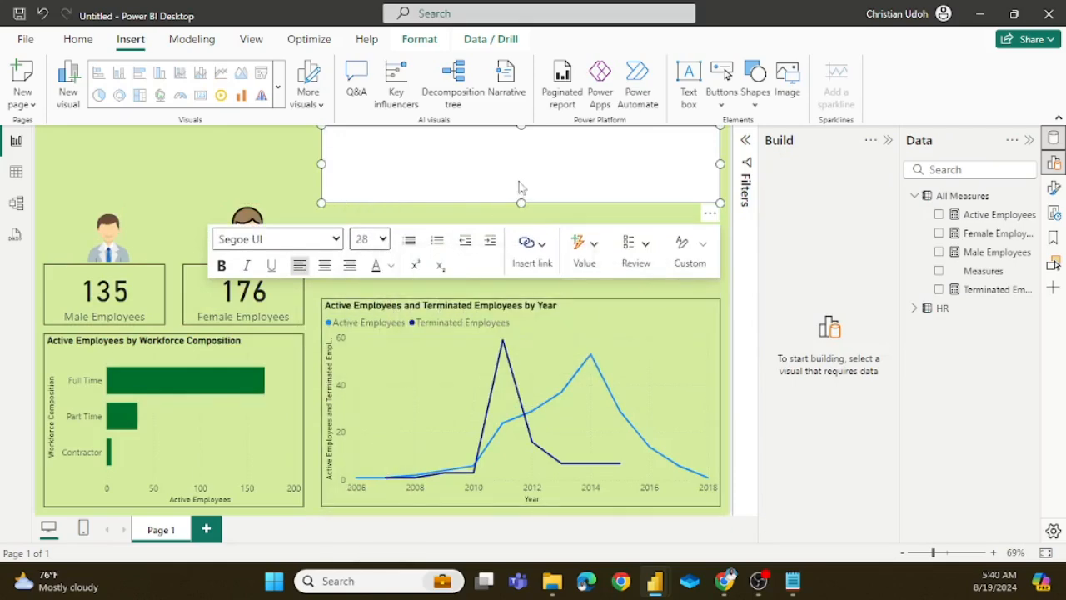
pyautogui.moveTo(707, 218); pyautogui.dragTo(431, 216)
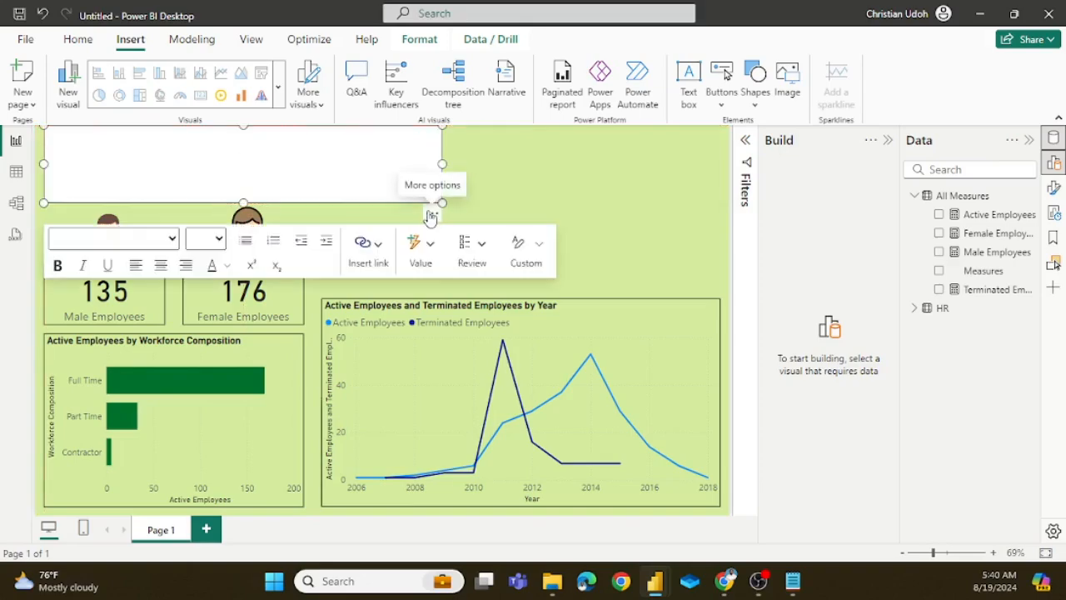
# Step: Enter the title HUMAN CAPITAL REPORT in the text box
pyautogui.click(117, 166)
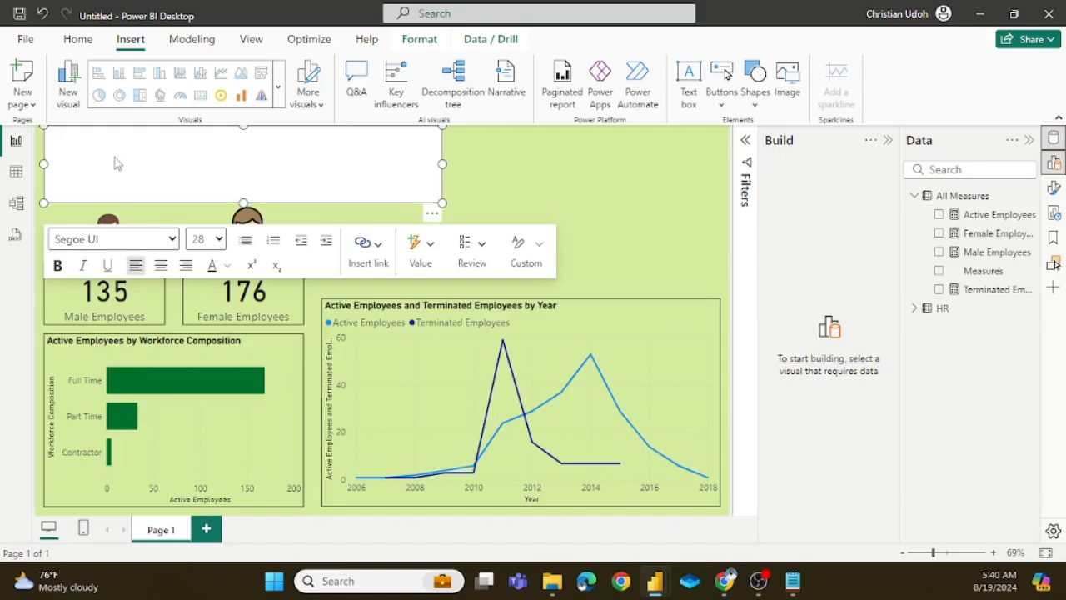
pyautogui.write('HUMAN CAPITAL REPORT')
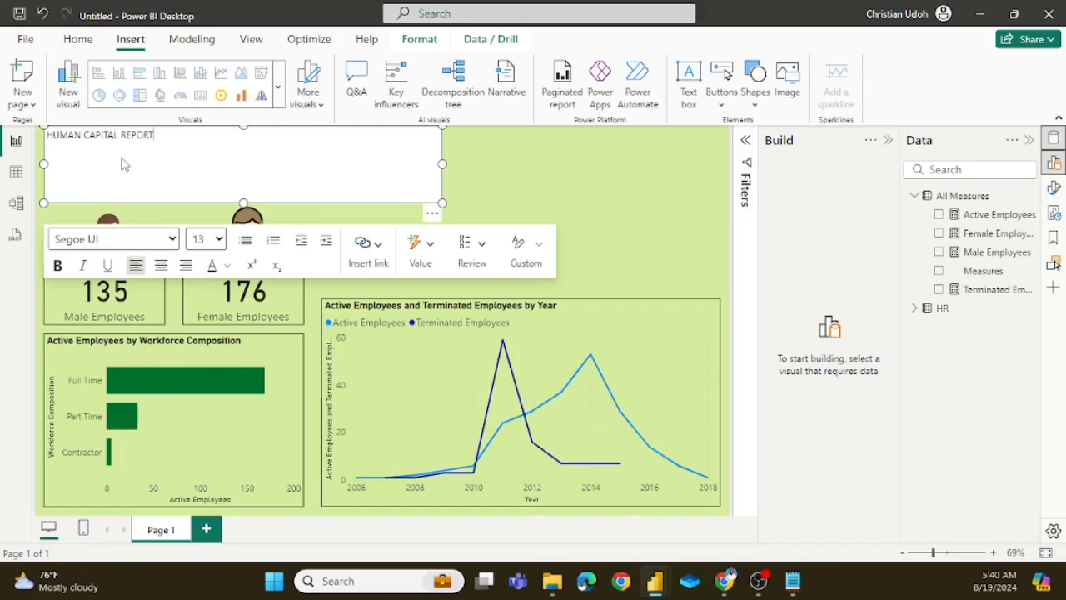
# Step: Make the whole HUMAN CAPITAL REPORT title bold and set its font size to 24
pyautogui.hotkey('shift', 'Left')
pyautogui.hotkey('shift', 'Left')
pyautogui.hotkey('shift', 'Left')
pyautogui.hotkey('shift', 'Left')
pyautogui.hotkey('shift', 'Left')
pyautogui.hotkey('shift', 'Left')
pyautogui.hotkey('shift', 'Left')
pyautogui.hotkey('shift', 'Left')
pyautogui.hotkey('shift', 'Left')
pyautogui.hotkey('shift', 'Left')
pyautogui.hotkey('shift', 'Left')
pyautogui.hotkey('shift', 'Left')
pyautogui.hotkey('shift', 'Left')
pyautogui.hotkey('shift', 'Left')
pyautogui.hotkey('shift', 'Left')
pyautogui.hotkey('shift', 'Left')
pyautogui.hotkey('shift', 'Left')
pyautogui.hotkey('shift', 'Left')
pyautogui.hotkey('shift', 'Left')
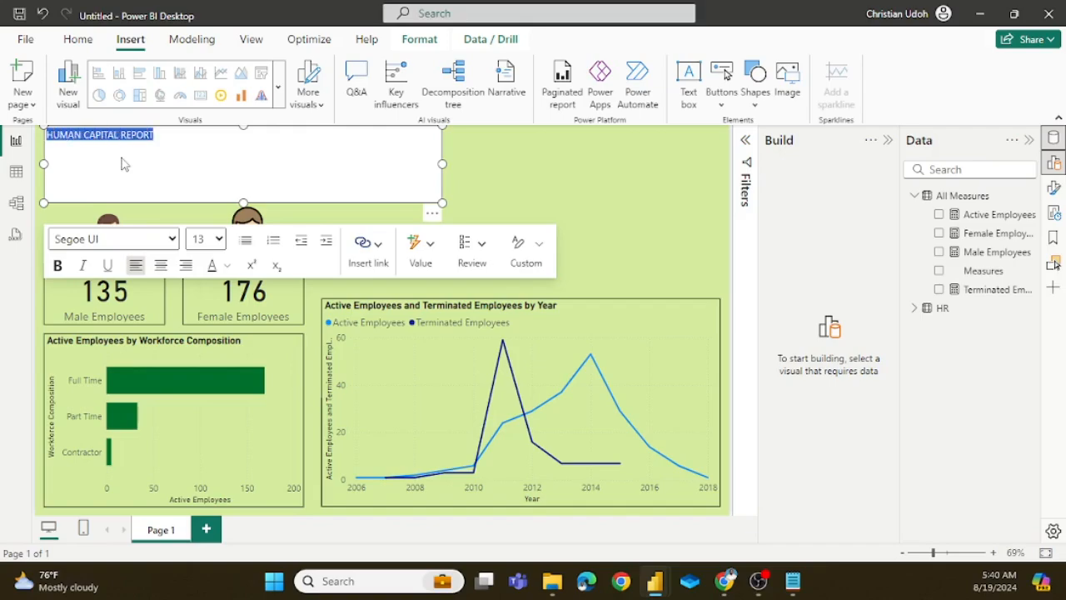
pyautogui.click(57, 265)
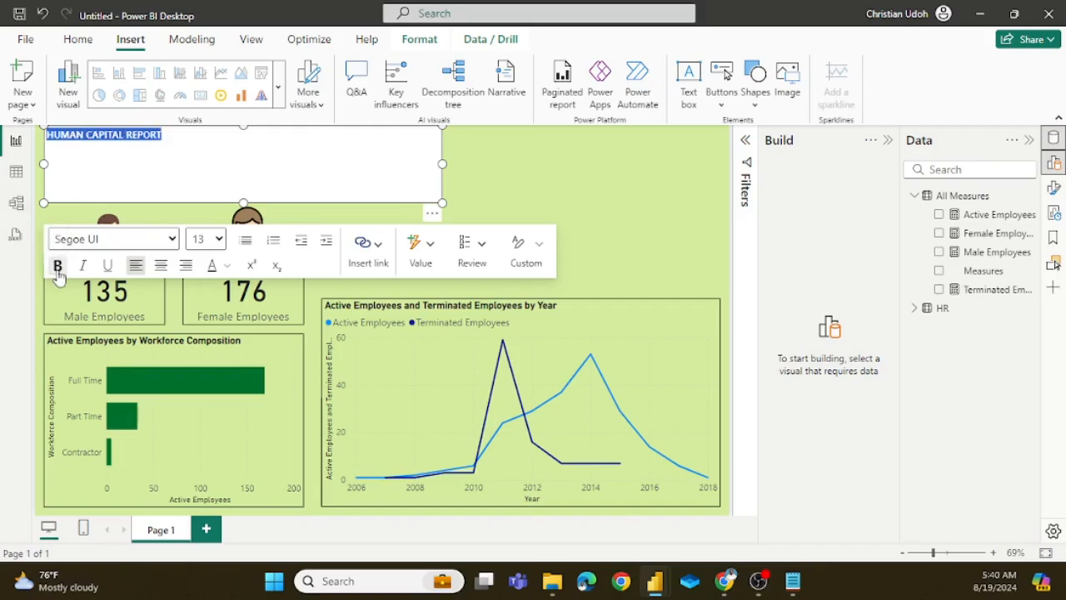
pyautogui.click(219, 240)
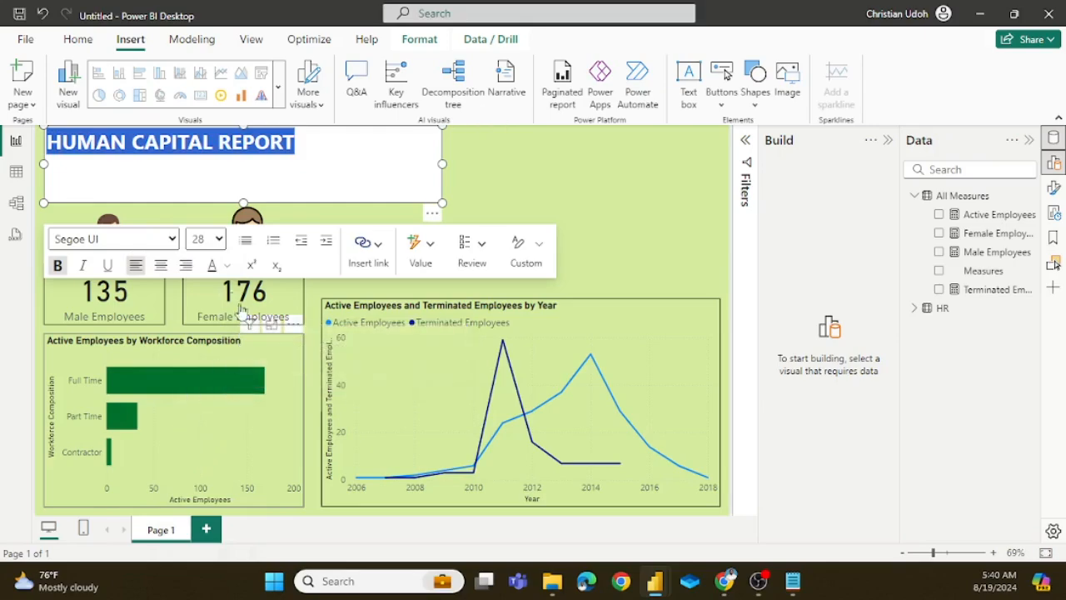
pyautogui.click(219, 239)
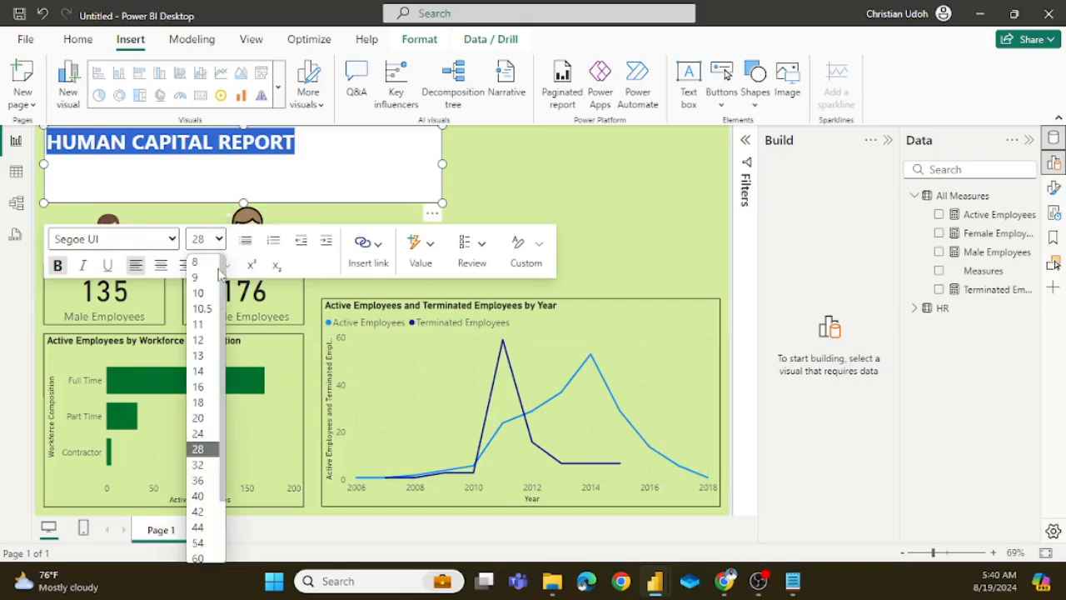
pyautogui.click(199, 435)
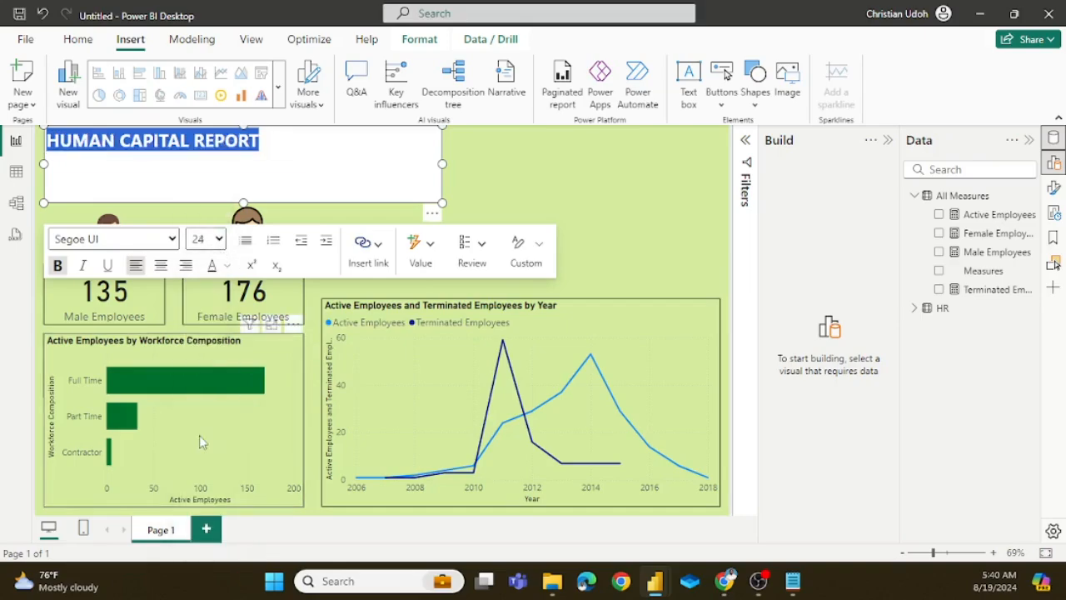
# Step: Color the HUMAN CAPITAL REPORT title dark green and shrink its text box to fit the text
pyautogui.click(227, 267)
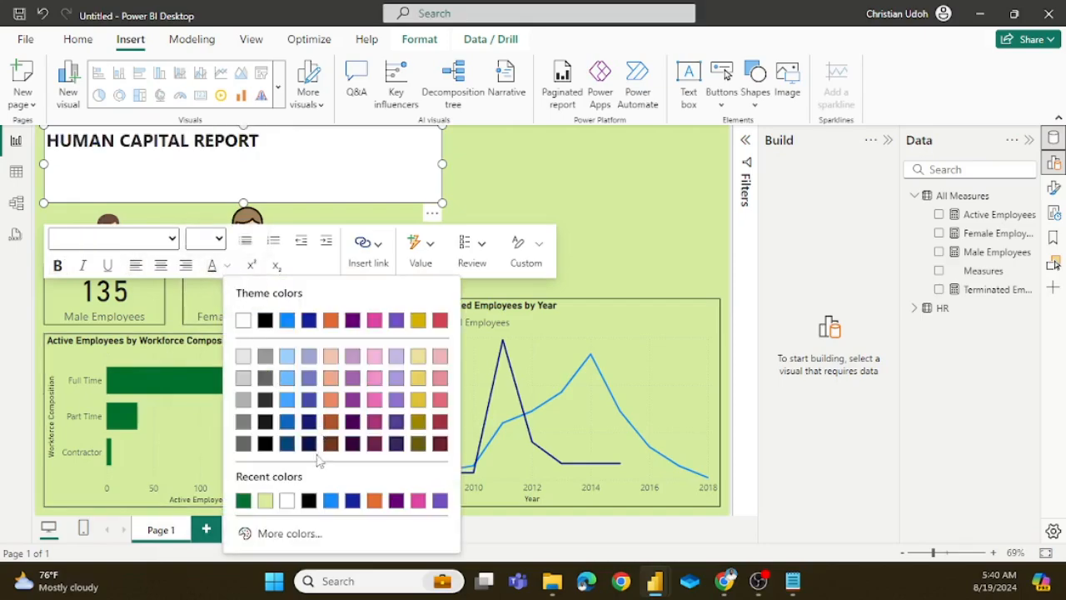
pyautogui.click(243, 501)
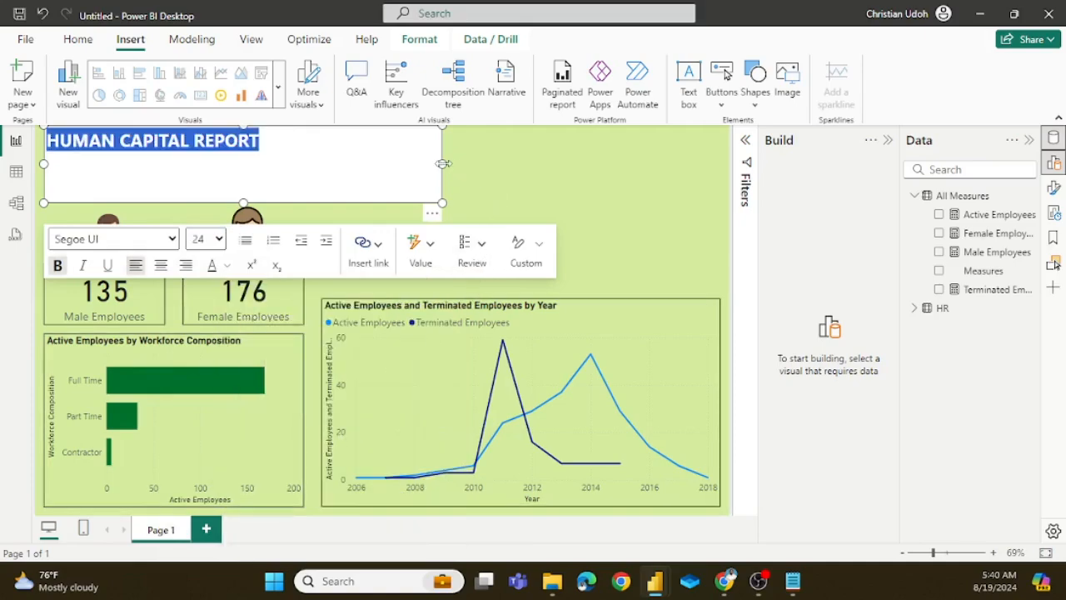
pyautogui.moveTo(444, 163); pyautogui.dragTo(269, 163)
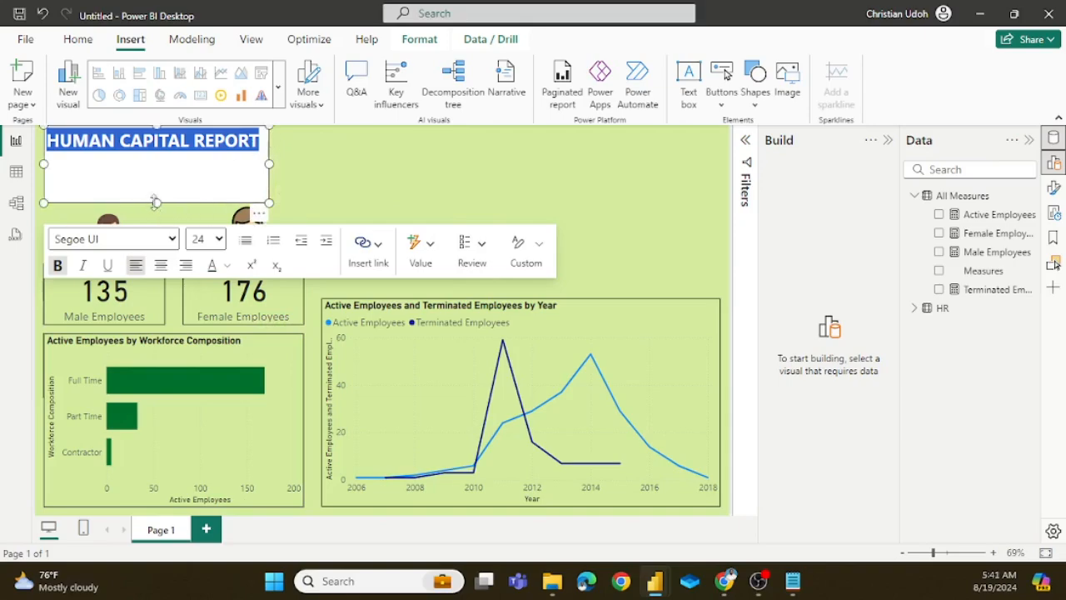
pyautogui.moveTo(156, 203); pyautogui.dragTo(157, 159)
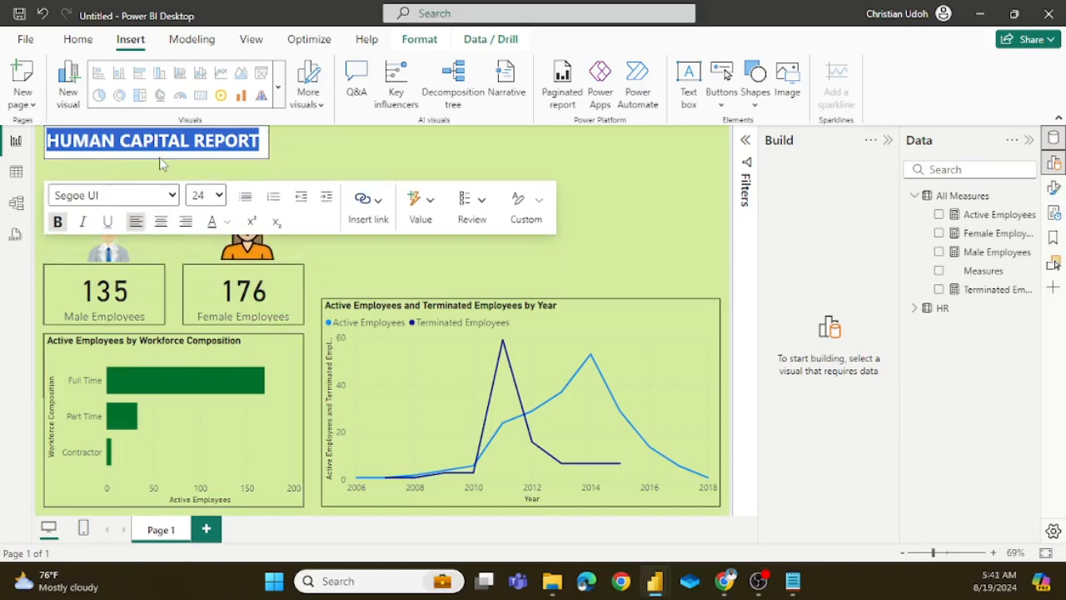
pyautogui.click(265, 171)
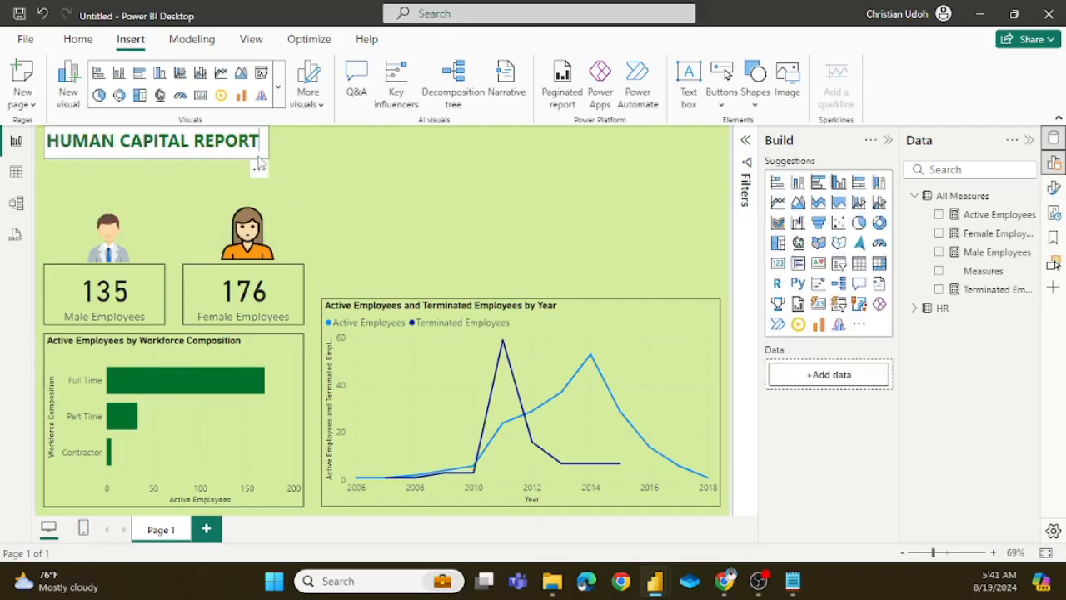
# Step: Turn off the background of the HUMAN CAPITAL REPORT text box
pyautogui.click(259, 164)
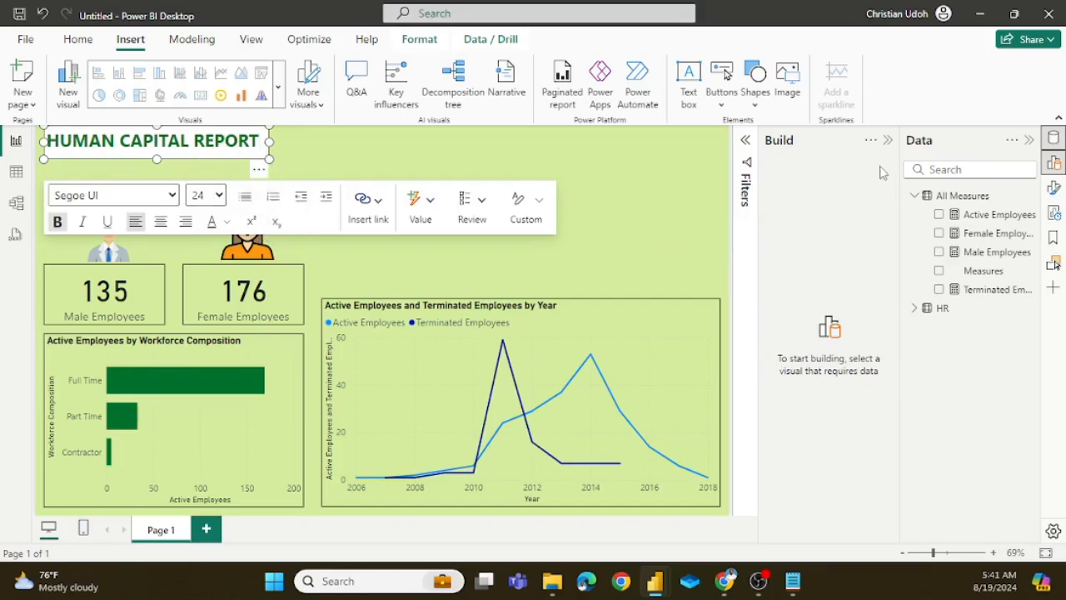
pyautogui.click(1052, 188)
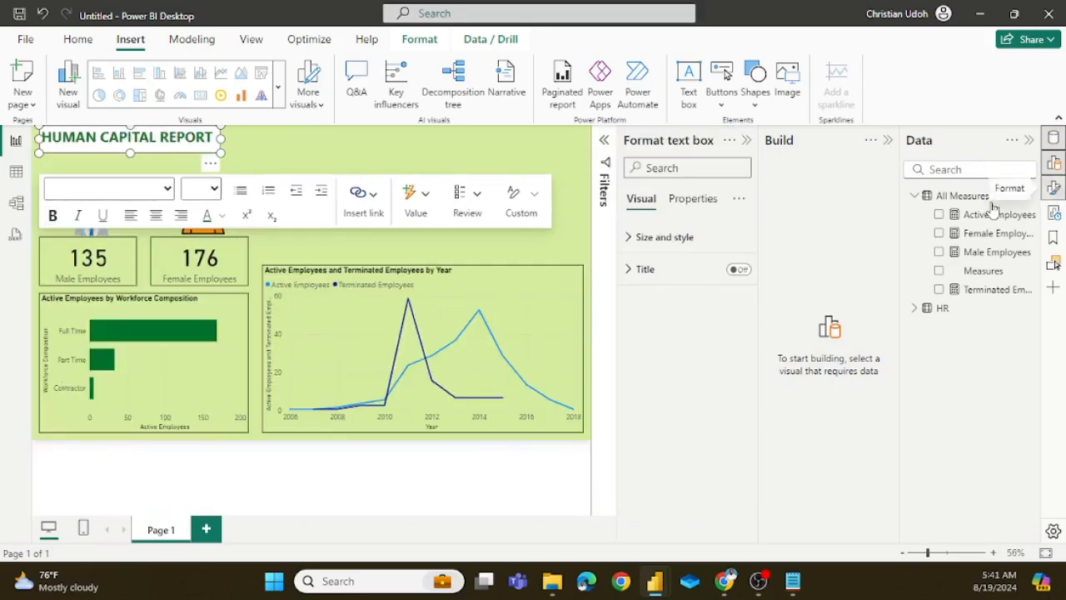
pyautogui.click(629, 237)
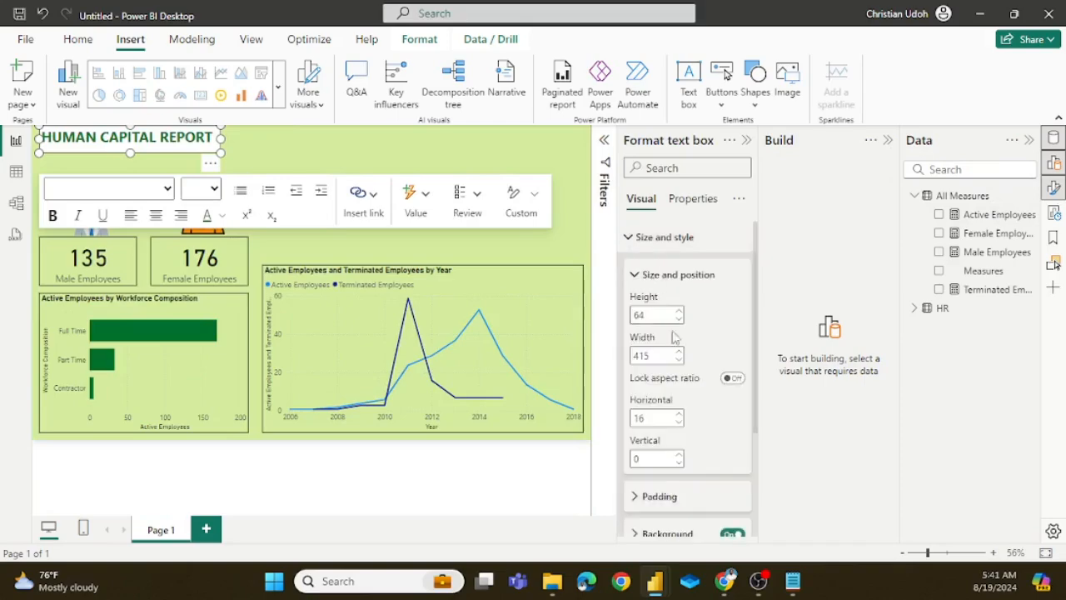
pyautogui.scroll(-2, 695, 457)
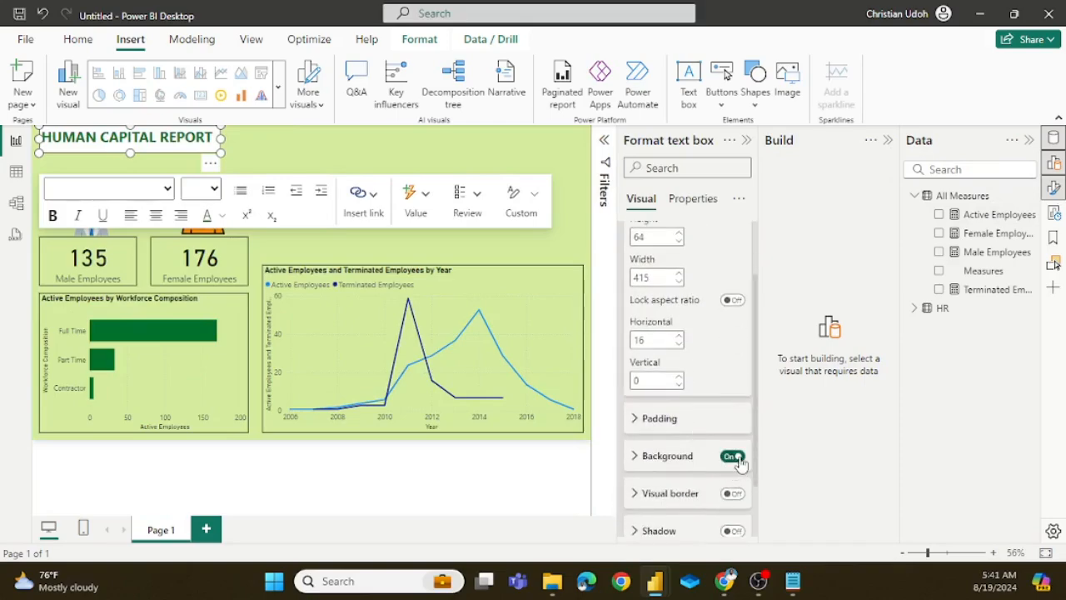
pyautogui.click(732, 456)
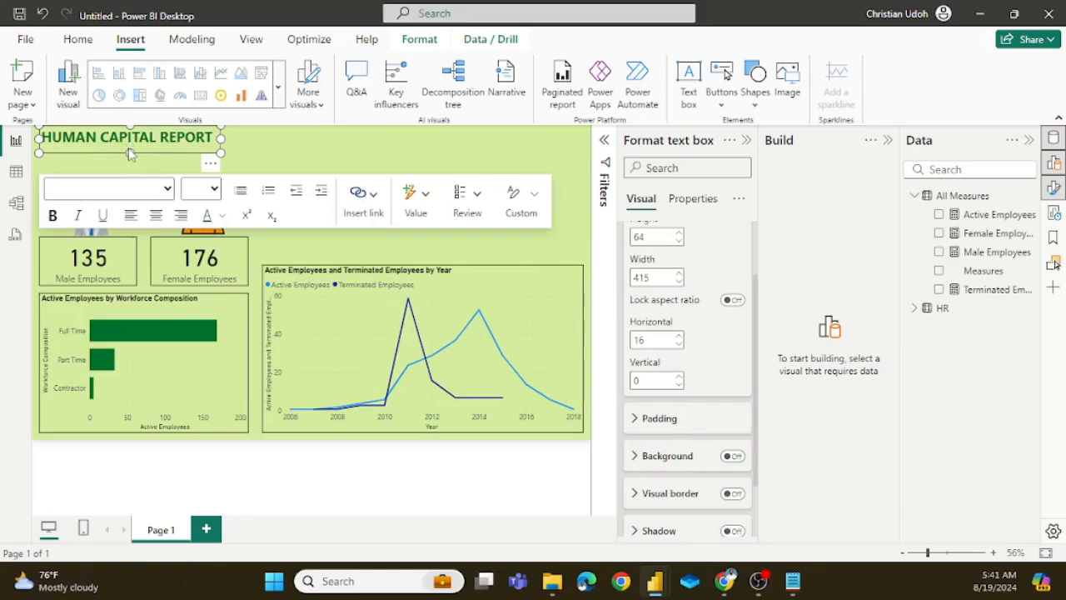
pyautogui.click(277, 159)
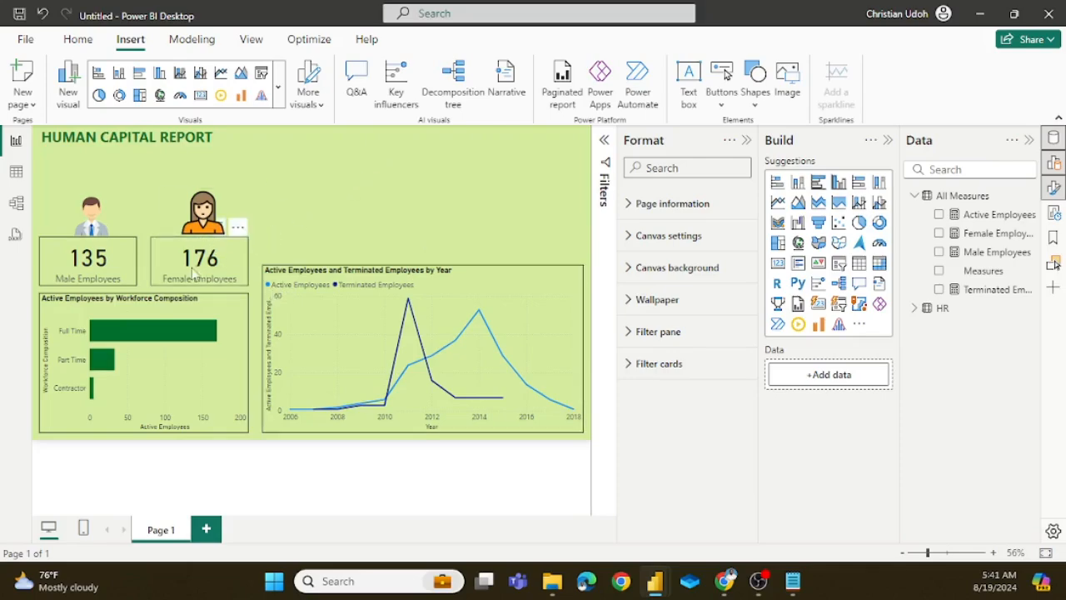
pyautogui.click(746, 140)
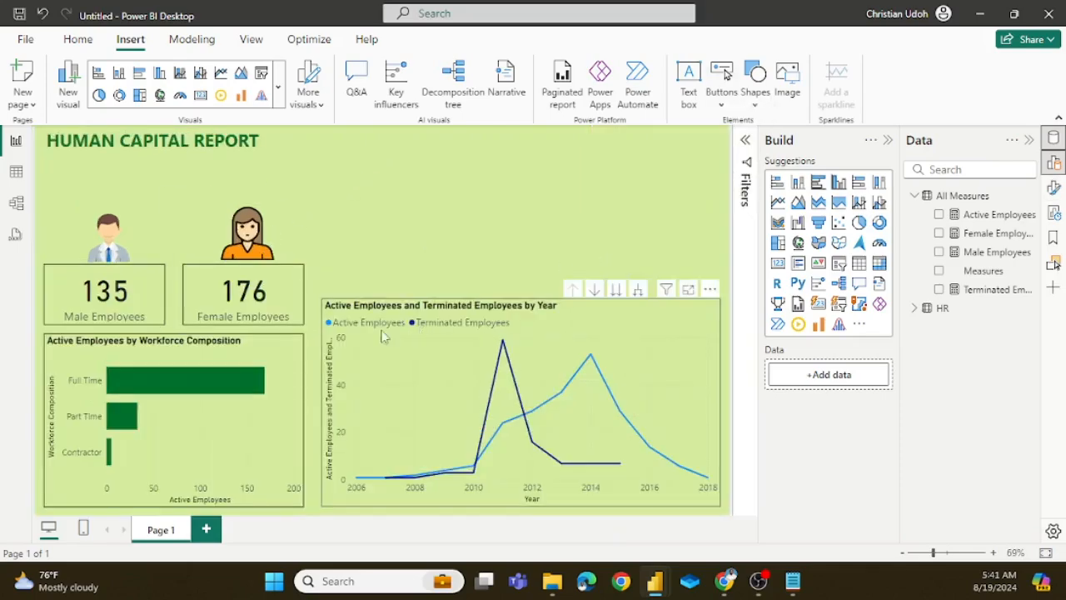
# Step: Move the employee images and cards up towards the title and extend the bar chart up to the line chart's top edge
pyautogui.moveTo(258, 259); pyautogui.dragTo(276, 206)
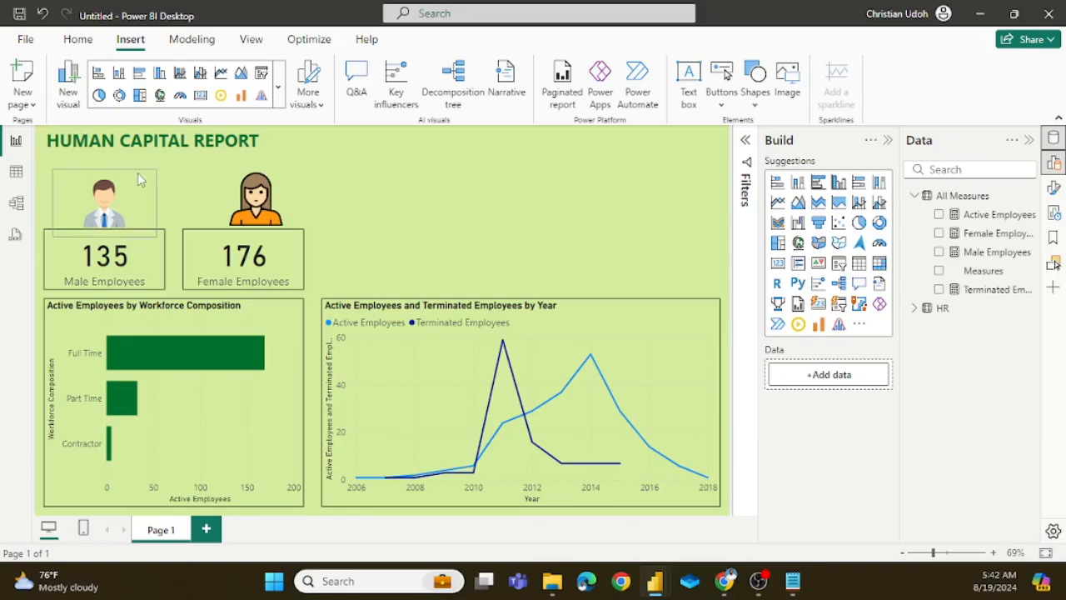
# Step: Copy the subtitle "Key Metrics and Indicators for Human Capital Management" from the hr analysis report and return to the untitled report
pyautogui.moveTo(660, 576)
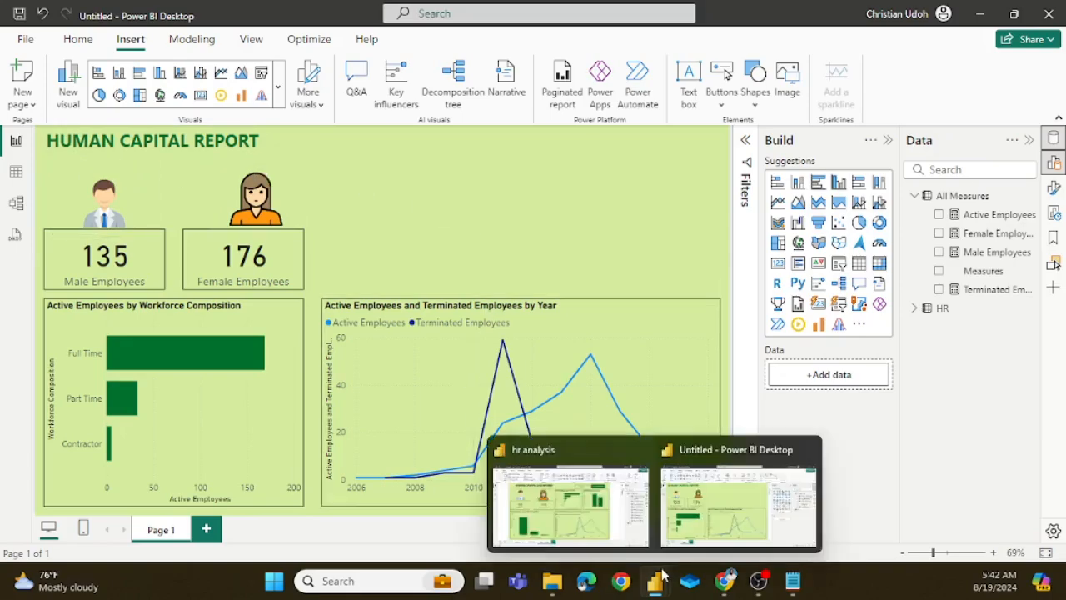
pyautogui.click(571, 500)
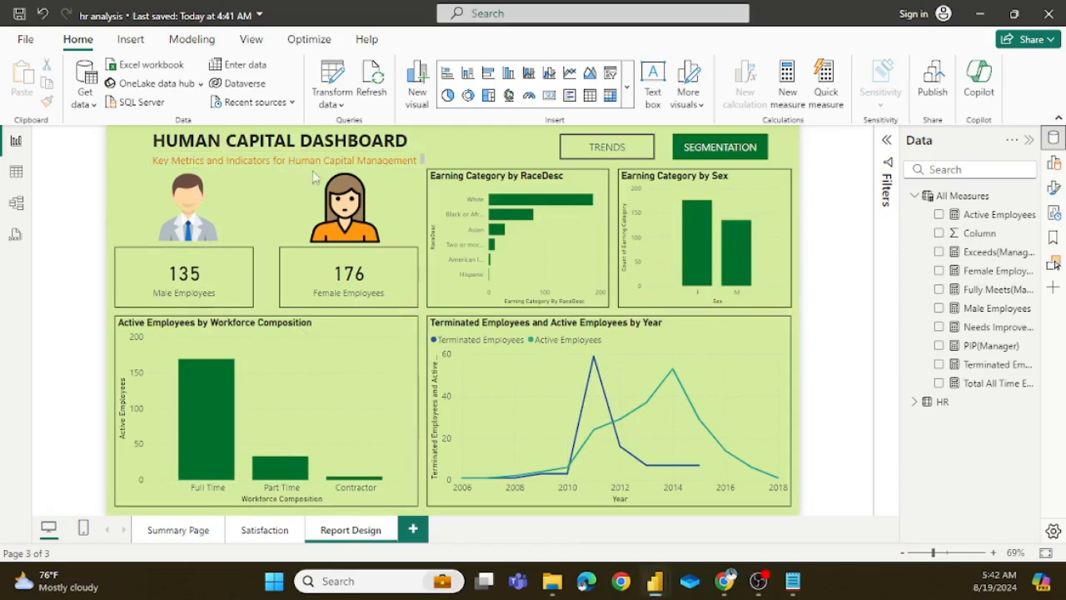
pyautogui.click(416, 160)
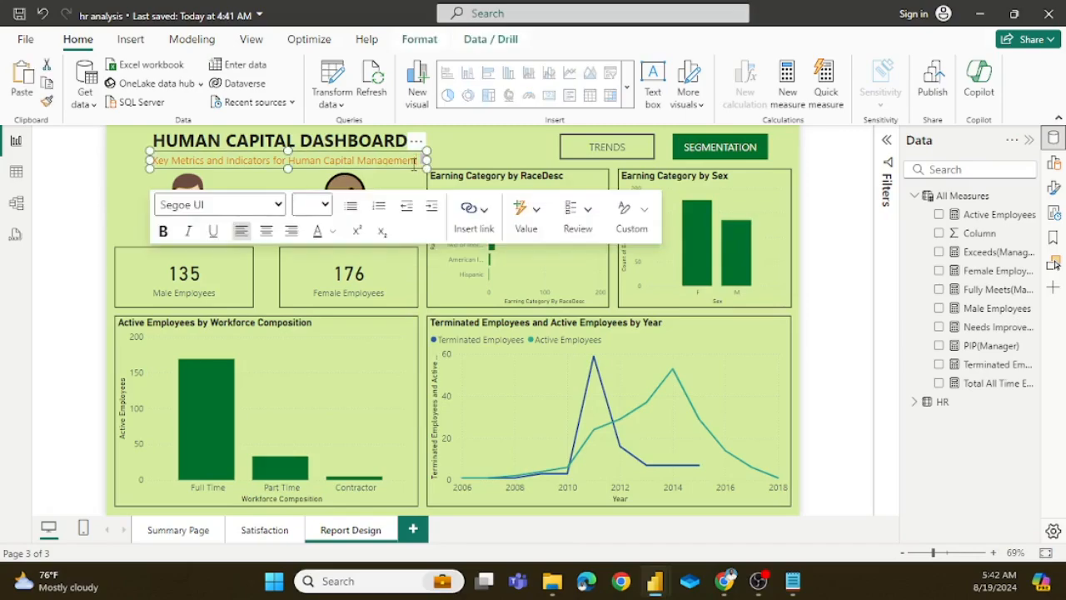
pyautogui.hotkey('shift', 'Left')
pyautogui.hotkey('shift', 'Left')
pyautogui.hotkey('shift', 'Left')
pyautogui.hotkey('shift', 'Left')
pyautogui.hotkey('shift', 'Left')
pyautogui.hotkey('shift', 'Left')
pyautogui.hotkey('shift', 'Left')
pyautogui.hotkey('shift', 'Left')
pyautogui.hotkey('shift', 'Left')
pyautogui.hotkey('shift', 'Left')
pyautogui.hotkey('shift', 'Left')
pyautogui.hotkey('shift', 'Left')
pyautogui.hotkey('shift', 'Left')
pyautogui.hotkey('shift', 'Left')
pyautogui.hotkey('shift', 'Left')
pyautogui.hotkey('shift', 'Left')
pyautogui.hotkey('shift', 'Left')
pyautogui.hotkey('shift', 'Left')
pyautogui.hotkey('shift', 'Left')
pyautogui.hotkey('shift', 'Left')
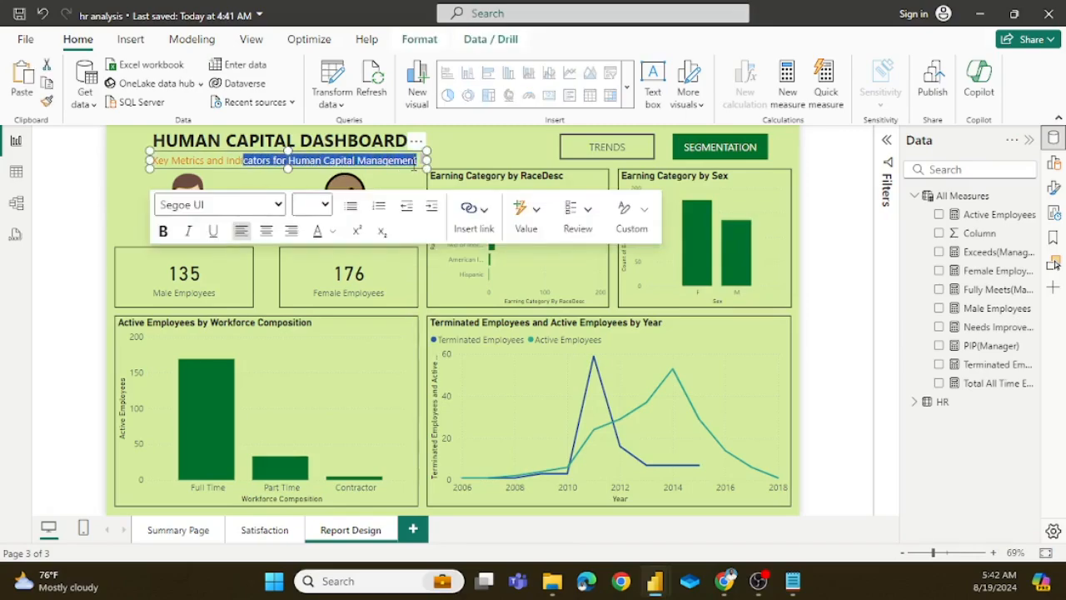
pyautogui.hotkey('shift', 'Left')
pyautogui.hotkey('shift', 'Left')
pyautogui.hotkey('shift', 'Left')
pyautogui.hotkey('shift', 'Left')
pyautogui.hotkey('shift', 'Left')
pyautogui.hotkey('shift', 'Left')
pyautogui.hotkey('ctrl', 'c')
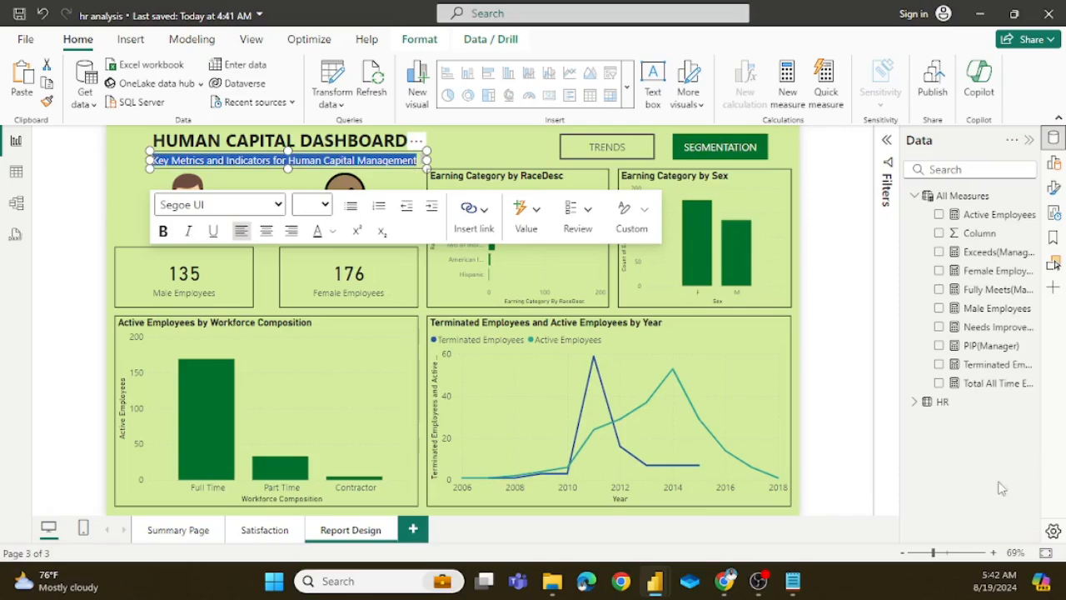
pyautogui.moveTo(667, 578)
pyautogui.click(738, 499)
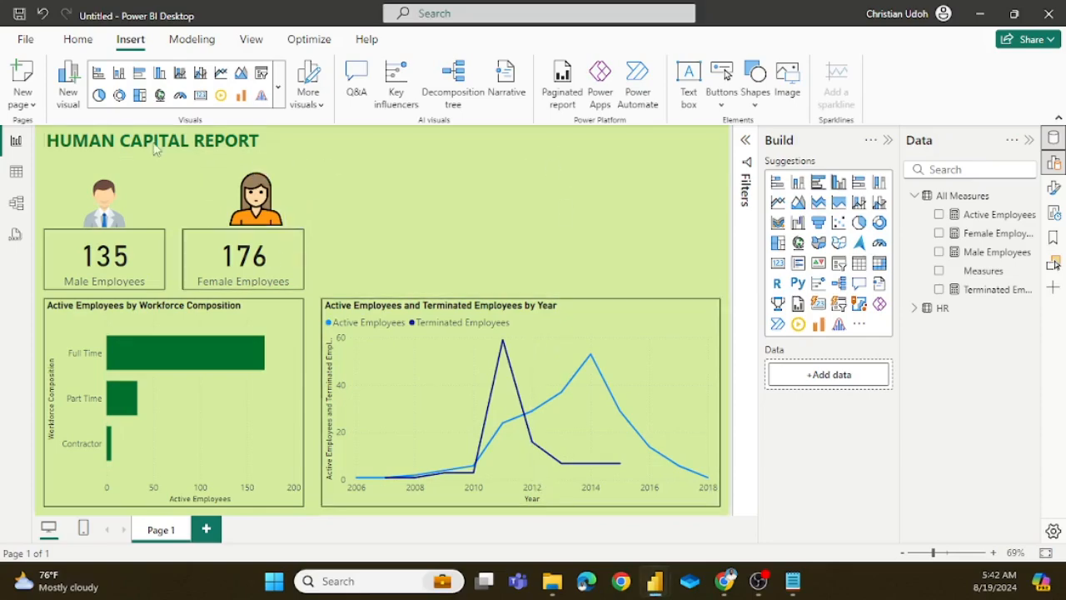
# Step: Insert a text box above the line chart, reduce its height, and paste the copied subtitle into it
pyautogui.click(691, 86)
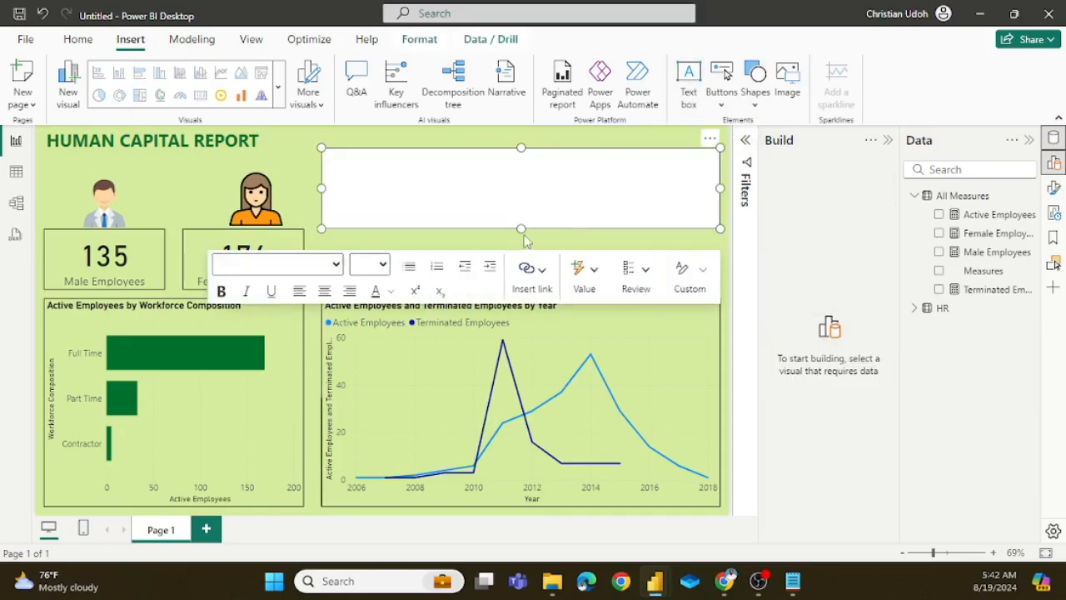
pyautogui.moveTo(519, 223); pyautogui.dragTo(515, 187)
pyautogui.click(369, 169)
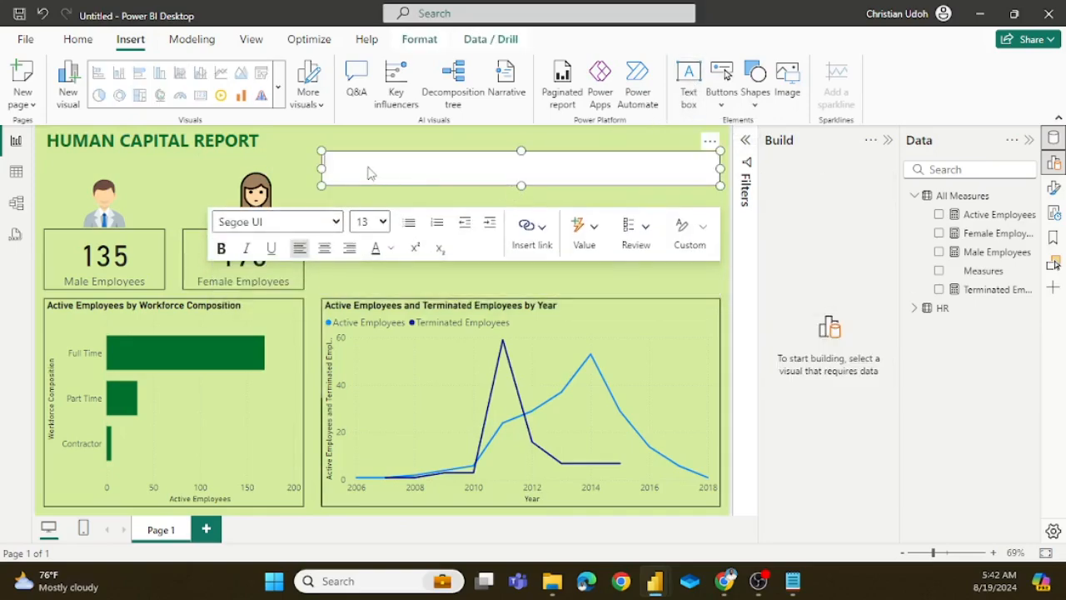
pyautogui.hotkey('ctrl', 'v')
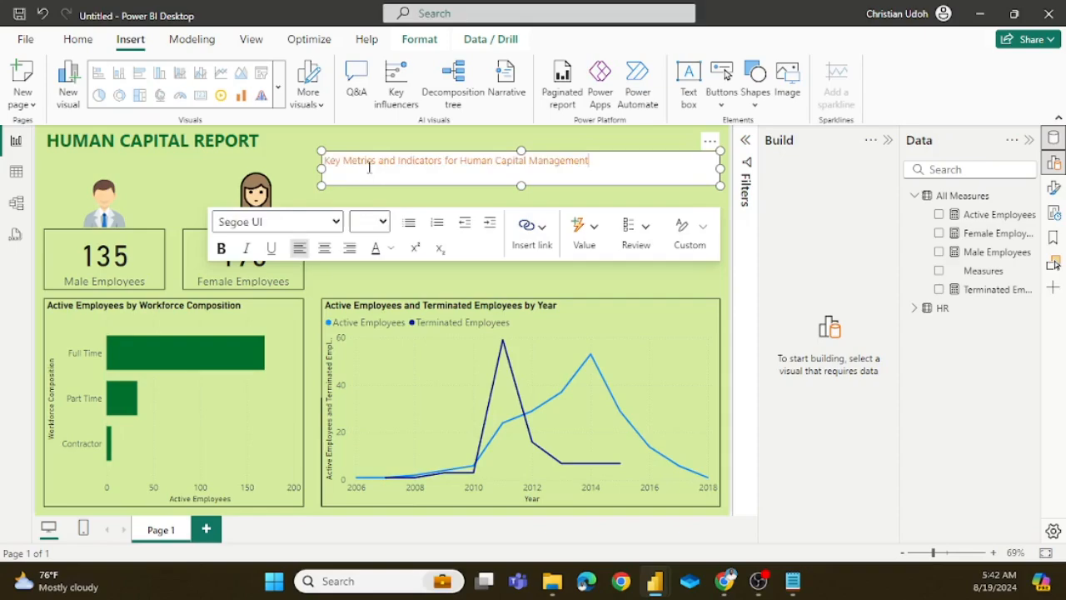
# Step: Shrink the subtitle's text box to fit its text and move it directly below the title, aligned with the cards' left edge
pyautogui.moveTo(717, 168); pyautogui.dragTo(598, 157)
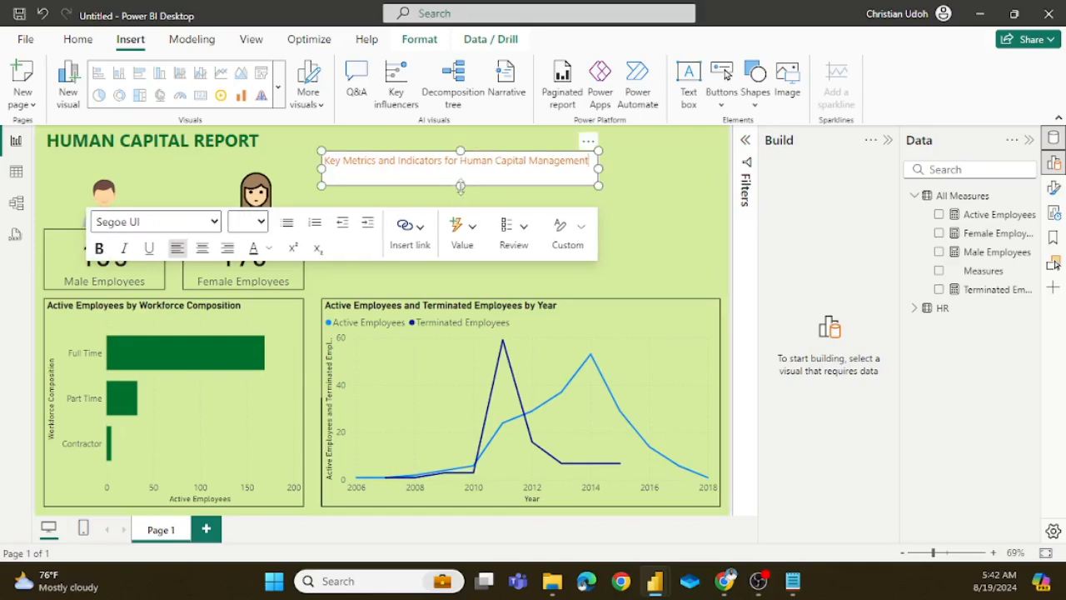
pyautogui.moveTo(460, 186); pyautogui.dragTo(464, 176)
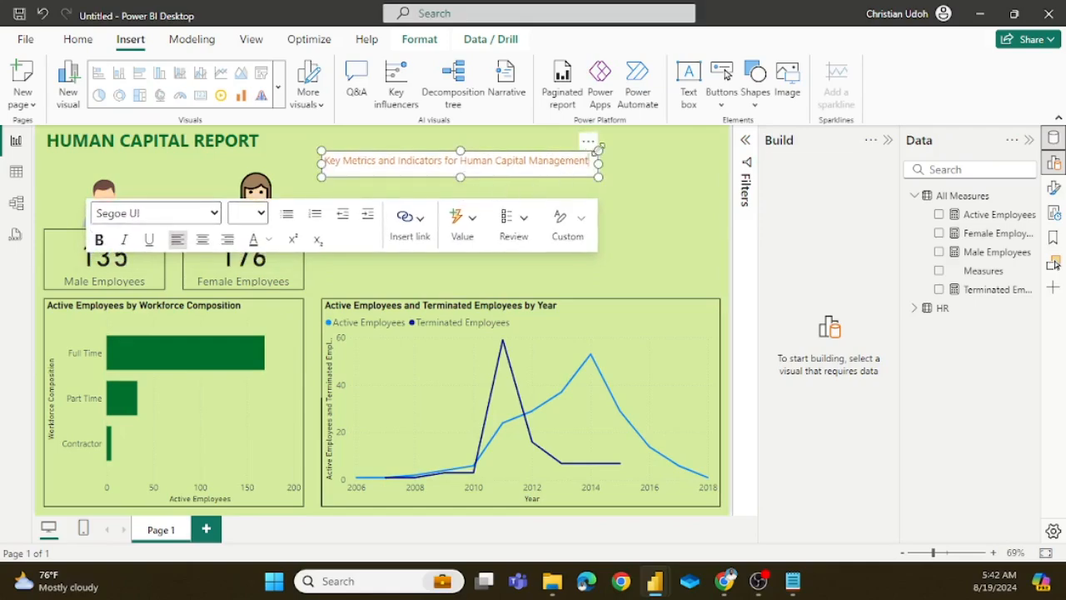
pyautogui.moveTo(593, 150); pyautogui.dragTo(317, 144)
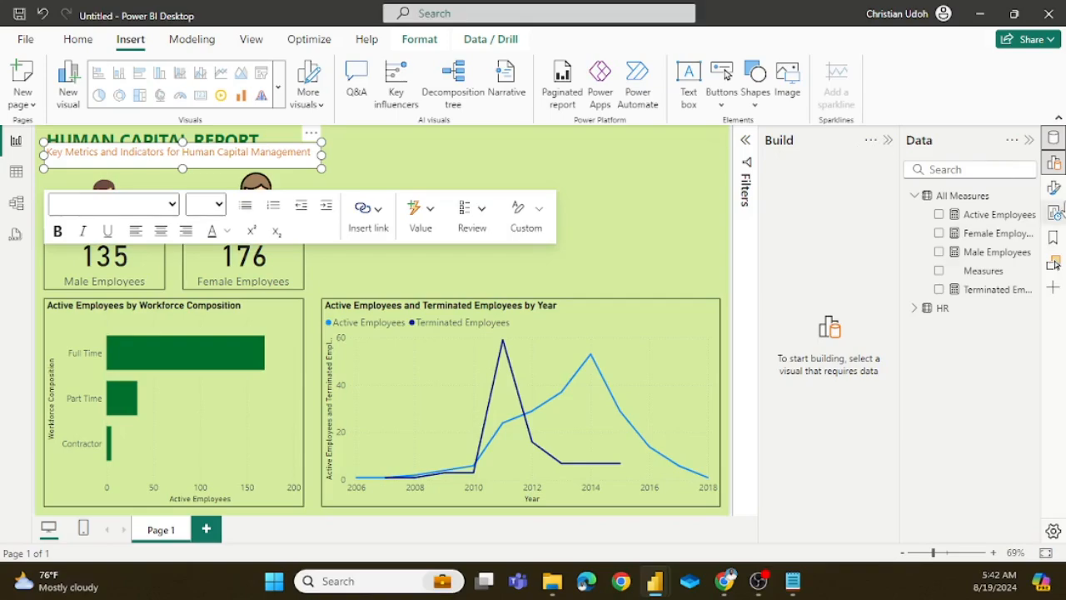
# Step: Turn off the background of the "Key Metrics and Indicators for Human Capital Management" text box
pyautogui.click(1054, 190)
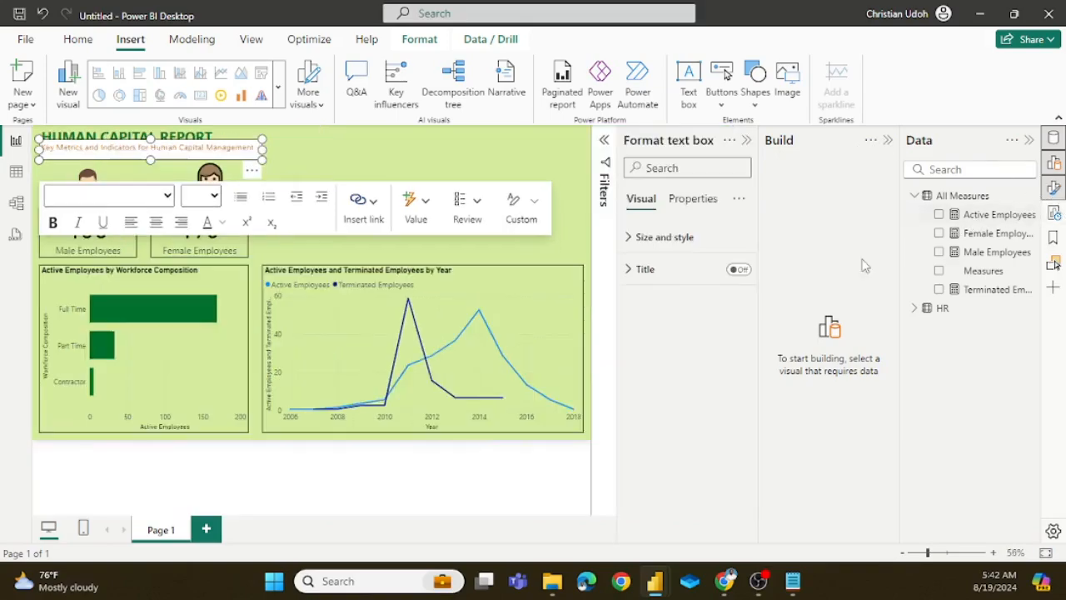
pyautogui.click(632, 241)
pyautogui.scroll(-3, 707, 480)
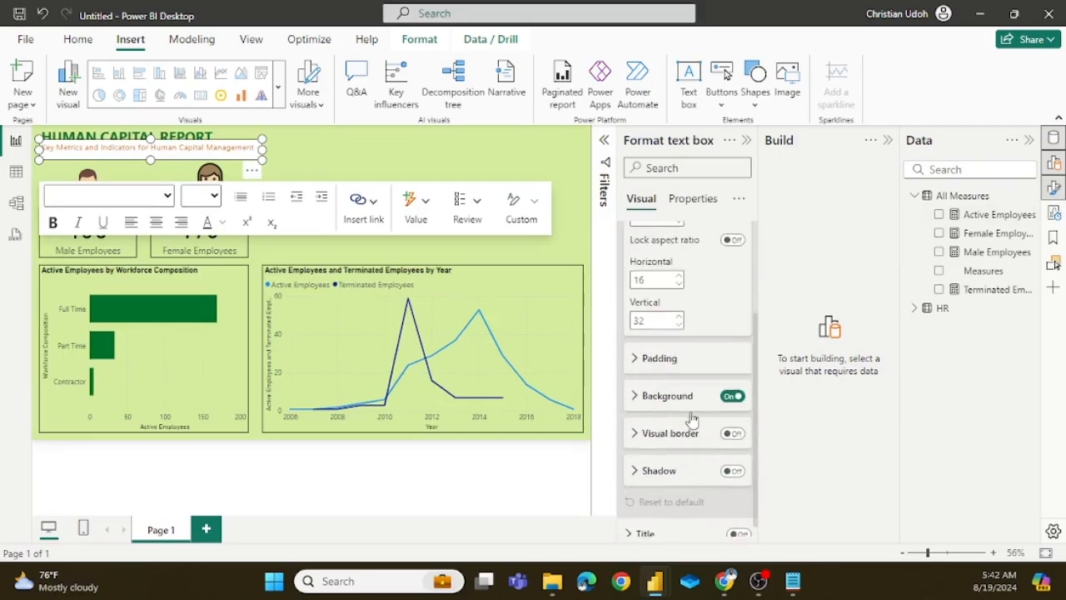
pyautogui.click(740, 384)
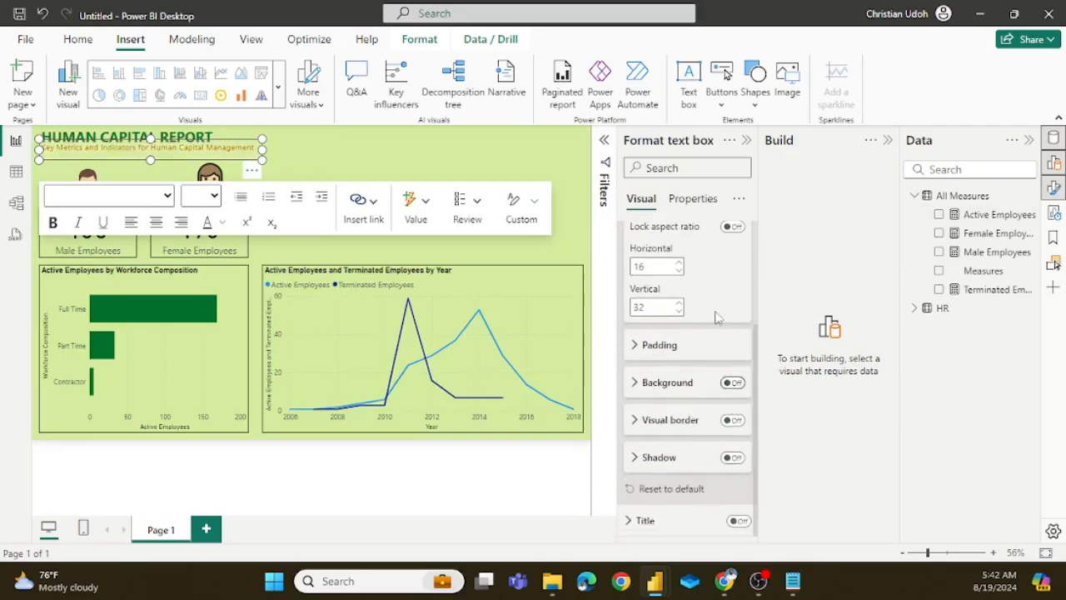
pyautogui.click(746, 140)
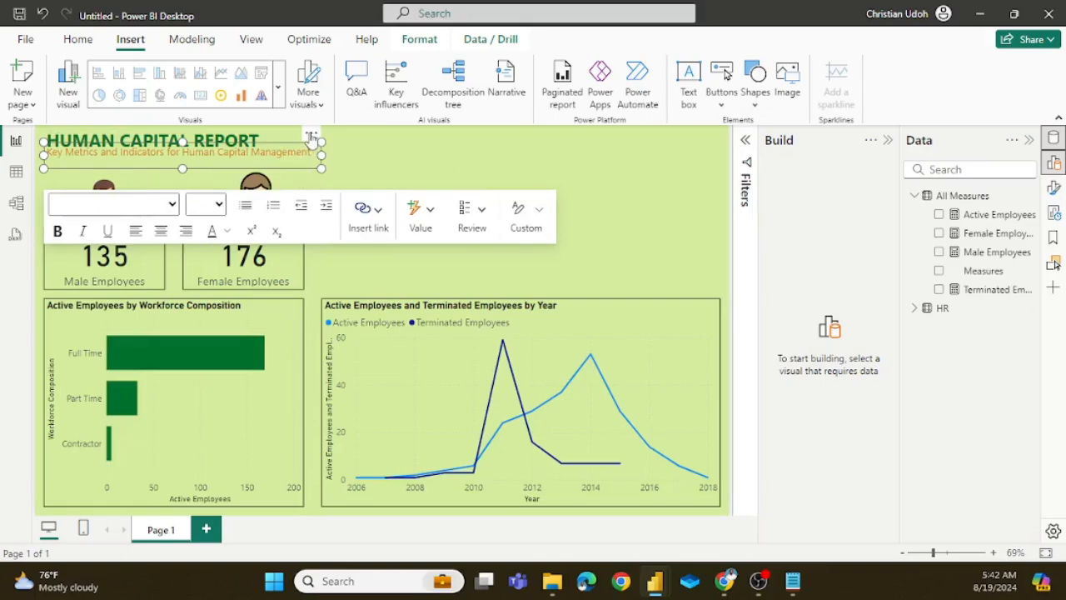
# Step: Nudge the subtitle slightly down to clear the HUMAN CAPITAL REPORT title, and check the page layout
pyautogui.moveTo(311, 136); pyautogui.dragTo(311, 136)
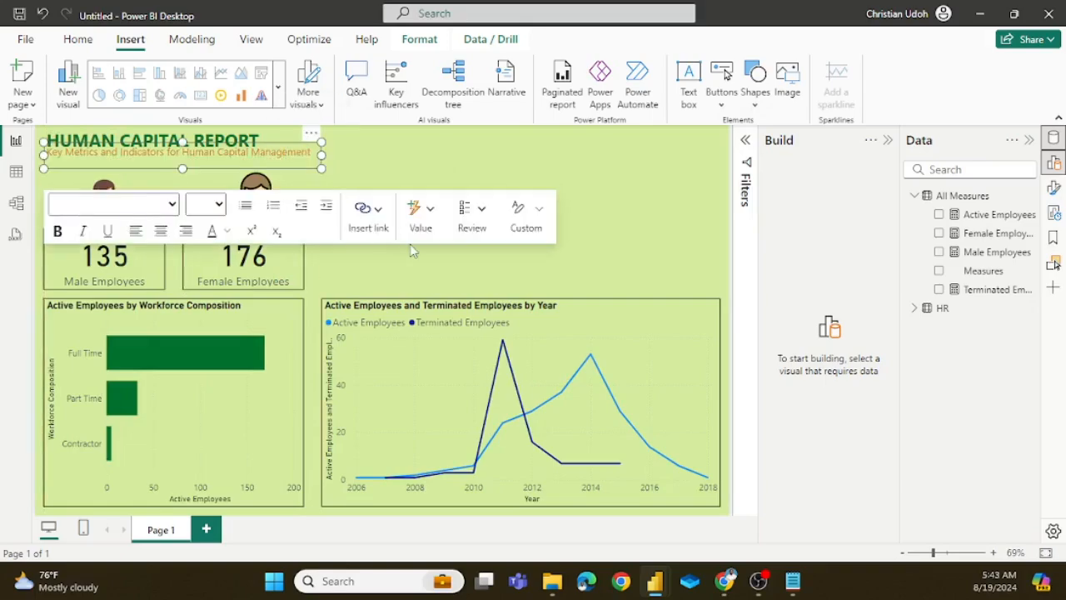
pyautogui.scroll(1, 203, 160)
pyautogui.scroll(4, 202, 160)
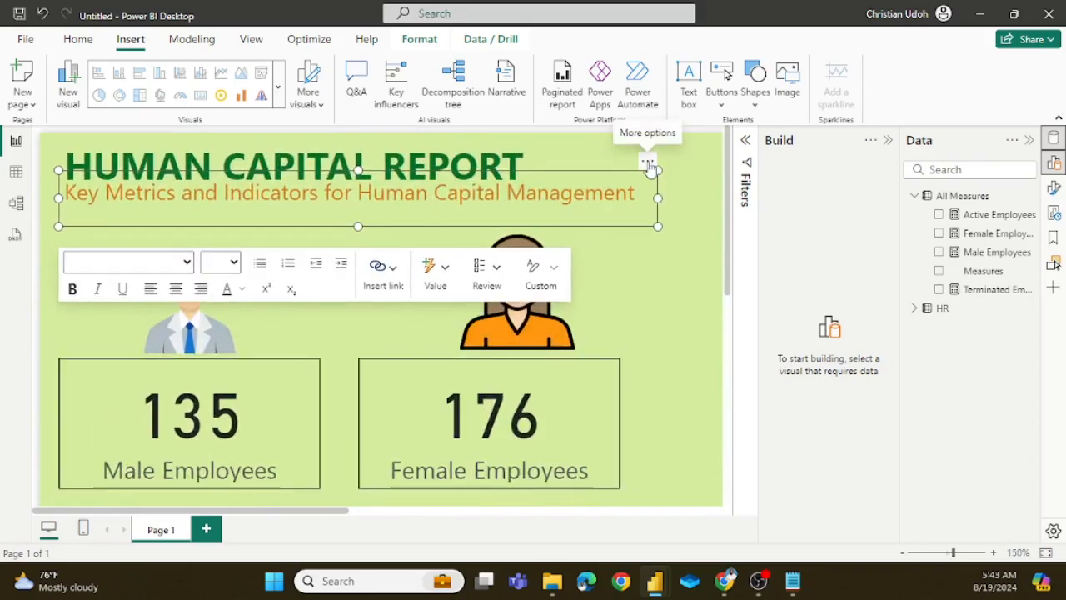
pyautogui.moveTo(649, 161)
pyautogui.mouseDown()
pyautogui.moveTo(653, 172)
pyautogui.moveTo(655, 165)
pyautogui.mouseUp()
pyautogui.click(658, 152)
pyautogui.scroll(-4, 550, 202)
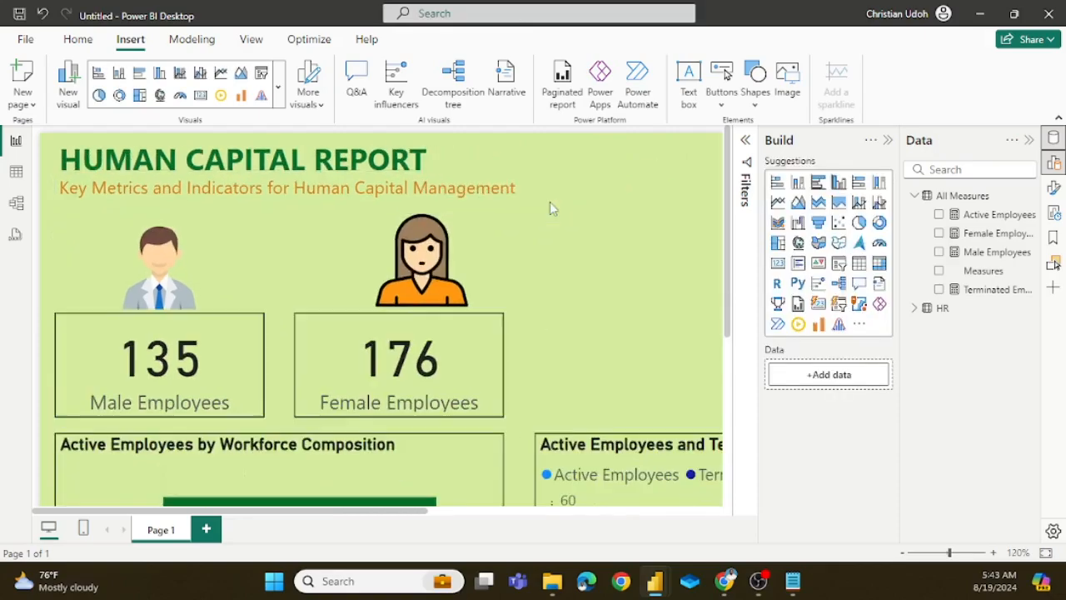
pyautogui.scroll(-5, 549, 202)
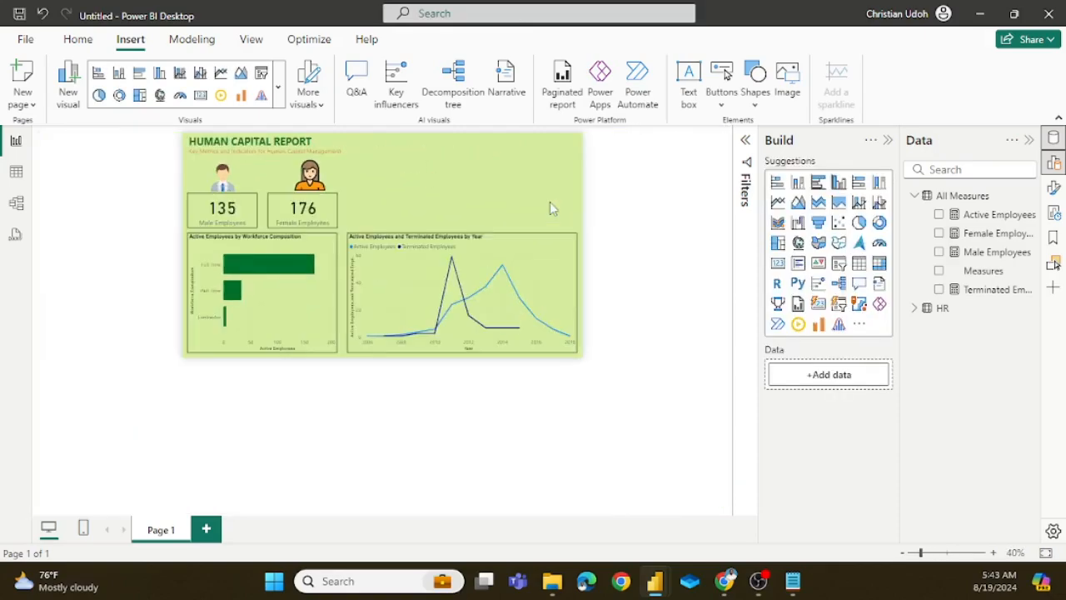
pyautogui.scroll(3, 549, 202)
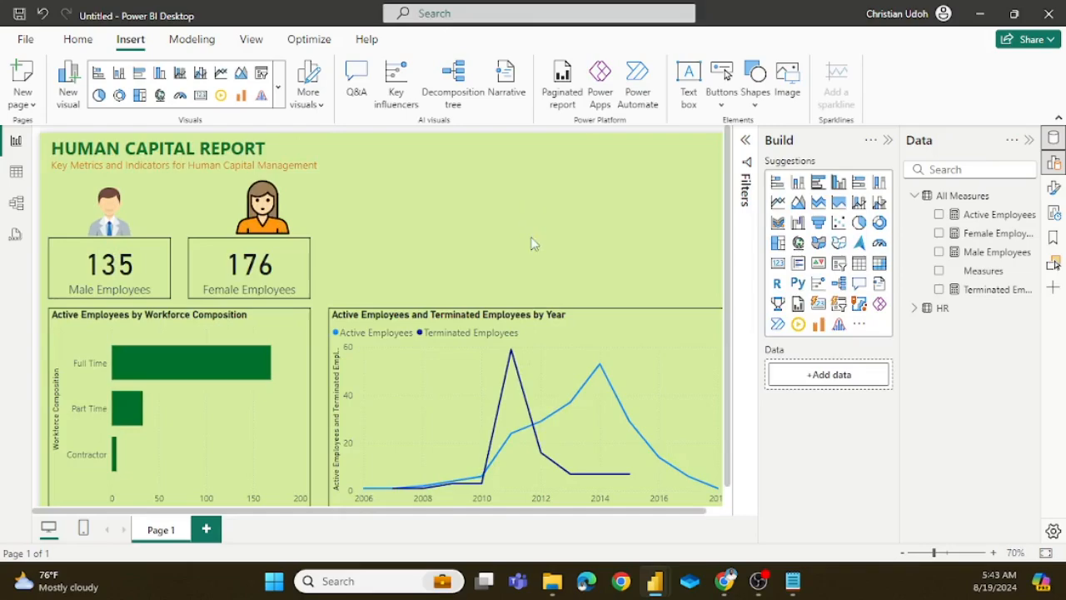
pyautogui.scroll(-1, 493, 256)
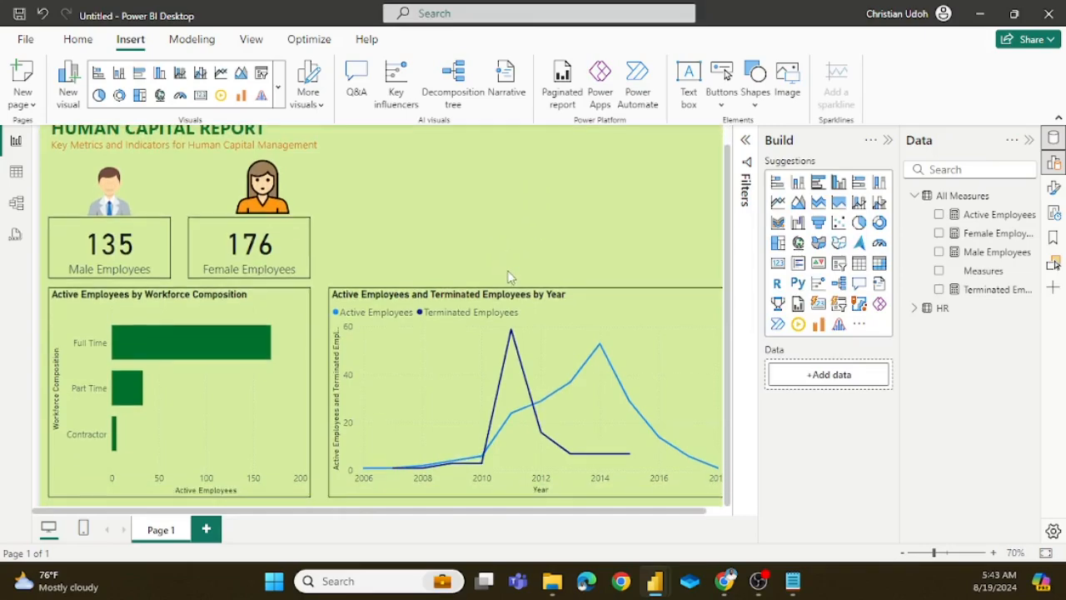
# Step: Switch to the hr analysis report and examine the Earning Category charts by RaceDesc and Sex on the Report Design page
pyautogui.scroll(1, 487, 271)
pyautogui.scroll(-1, 486, 271)
pyautogui.moveTo(661, 580)
pyautogui.click(585, 457)
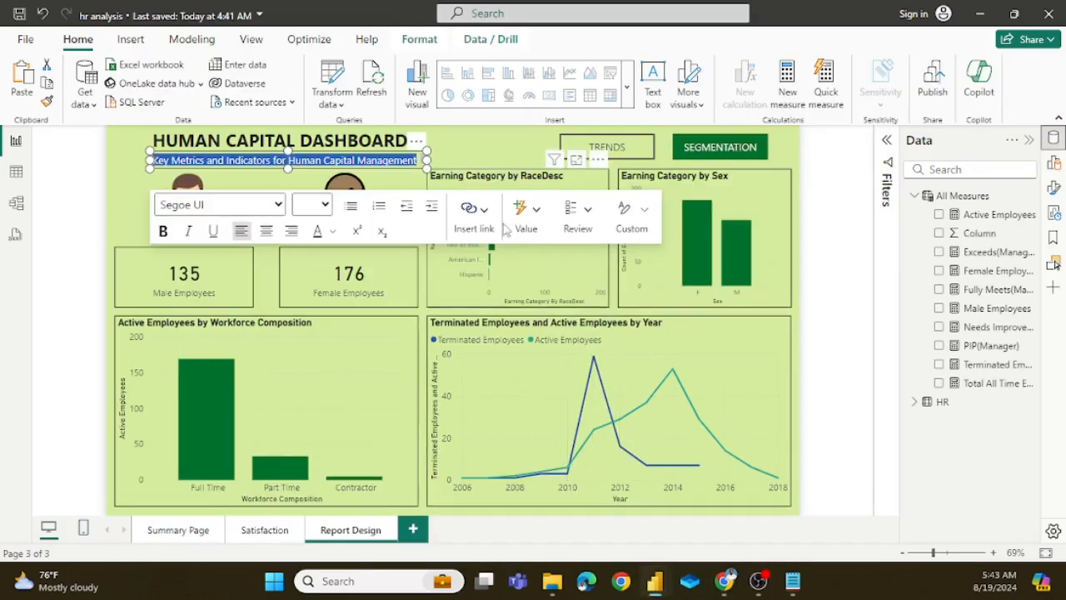
pyautogui.click(506, 143)
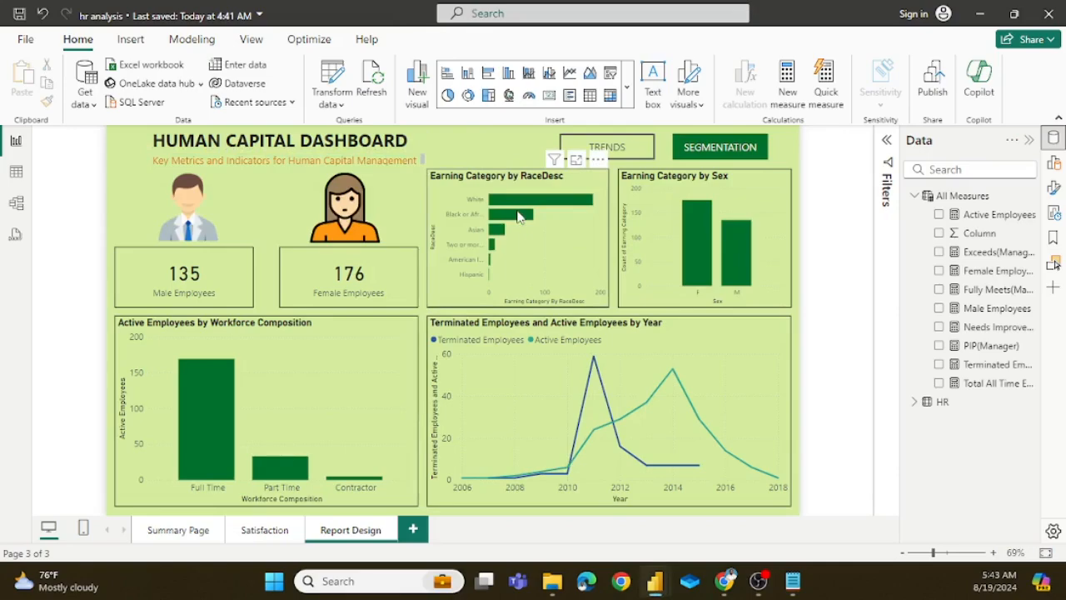
pyautogui.moveTo(518, 214)
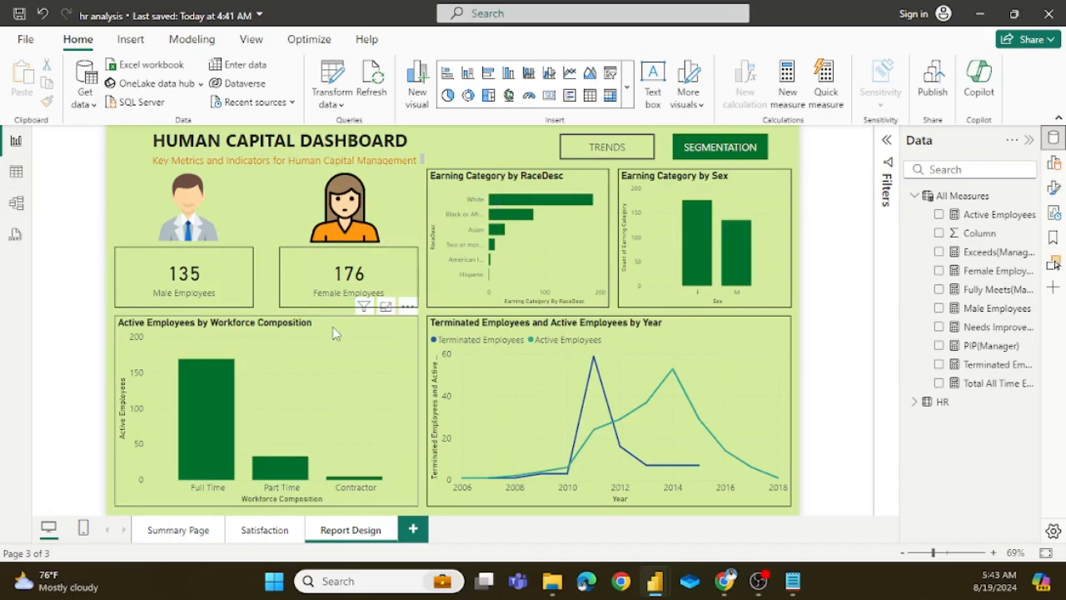
# Step: Open the HR table's data in hr analysis and copy the IF formula of the Earning Category column
pyautogui.click(17, 172)
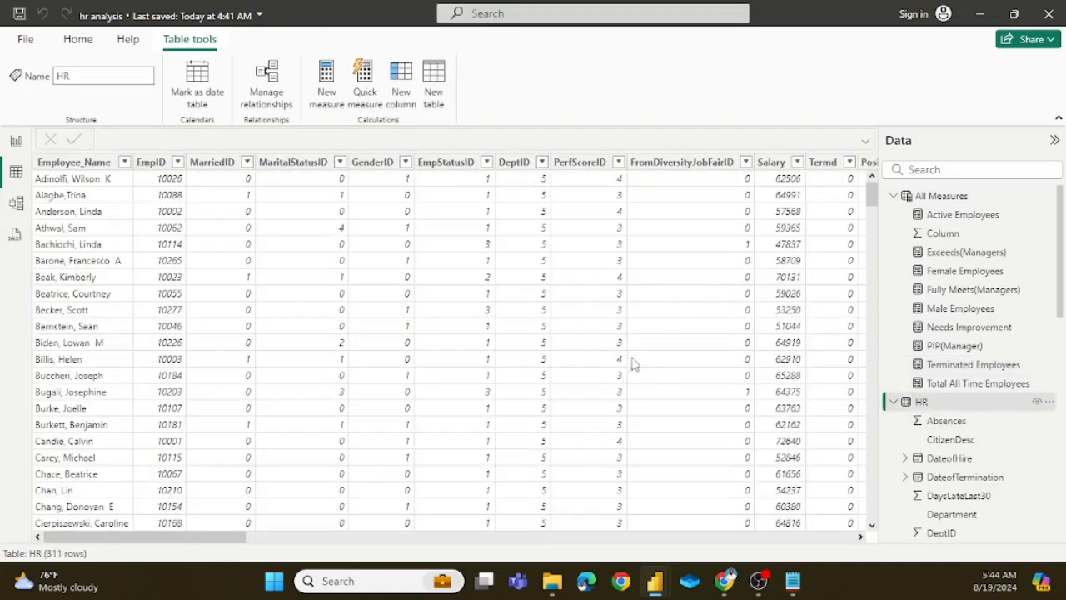
pyautogui.hscroll(10, 631, 358)
pyautogui.hscroll(5, 646, 346)
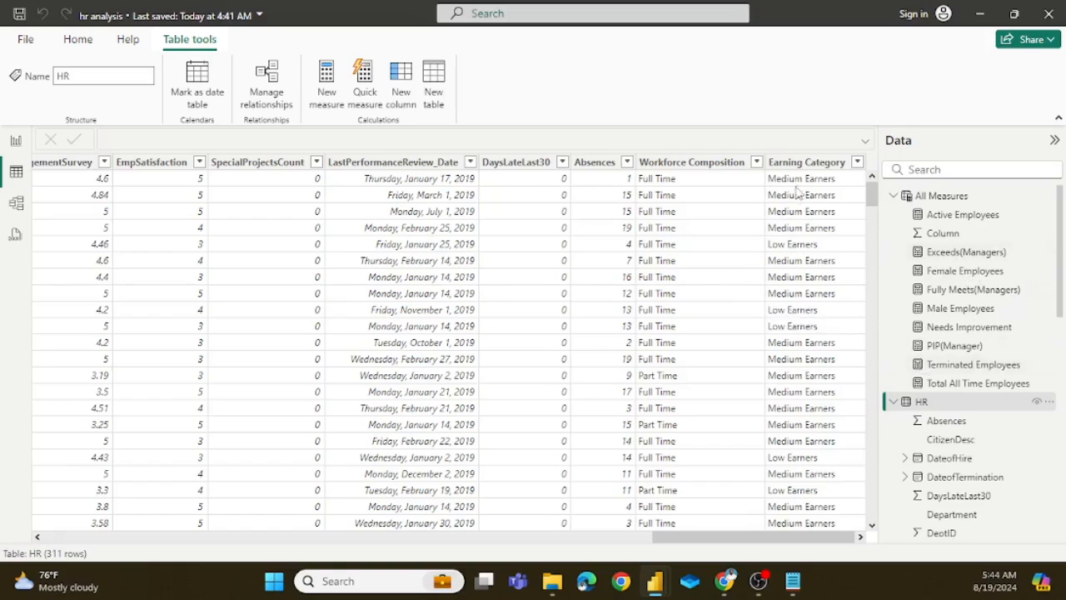
pyautogui.click(808, 163)
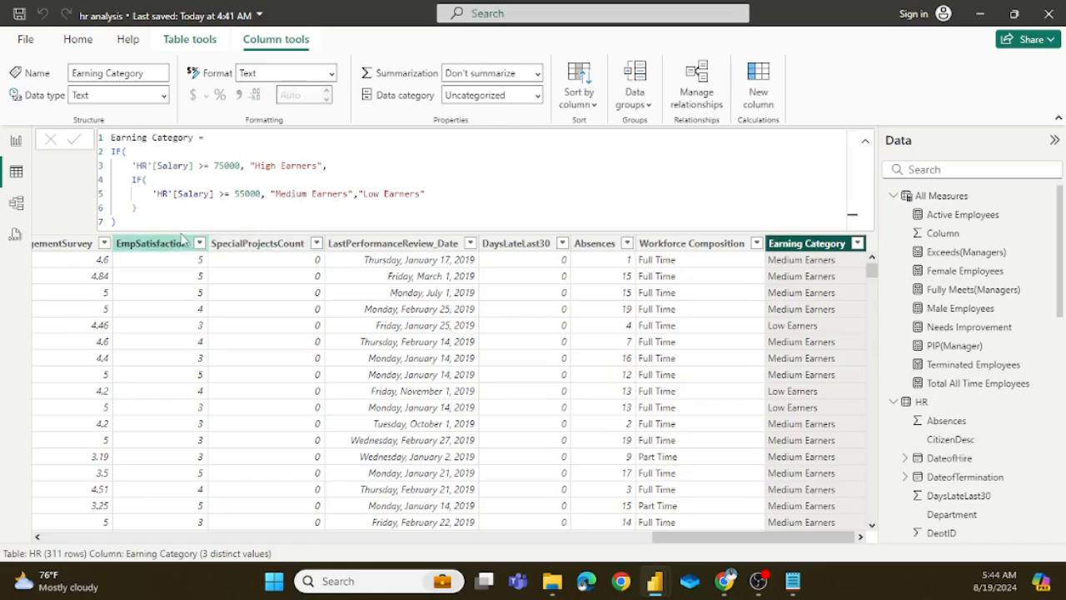
pyautogui.moveTo(116, 222); pyautogui.dragTo(108, 151)
pyautogui.hotkey('ctrl', 'c')
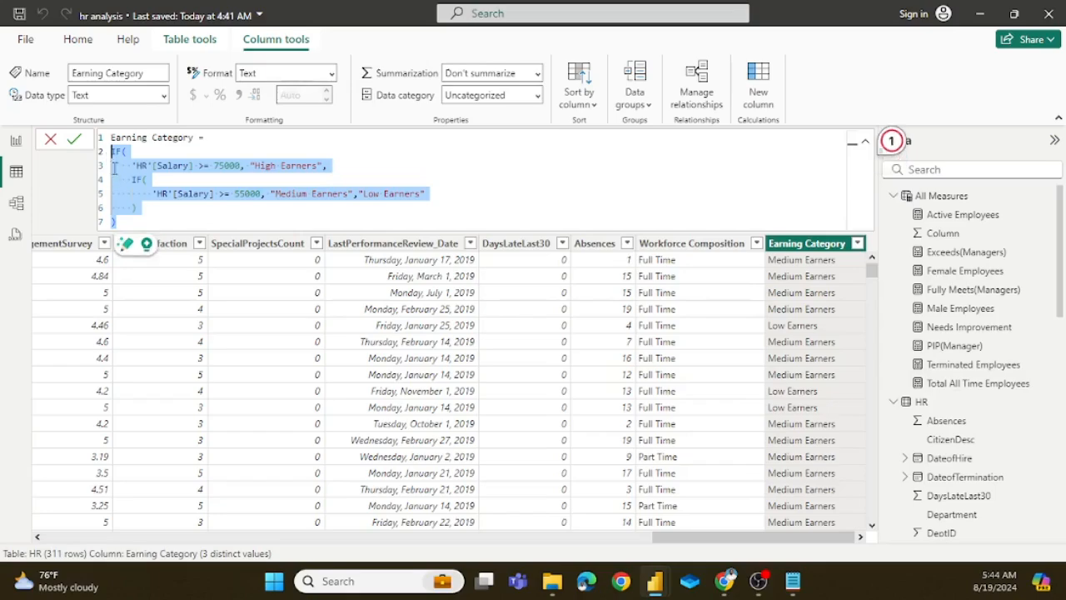
# Step: Switch back to the untitled report and start a new calculated column in the HR table
pyautogui.moveTo(691, 590)
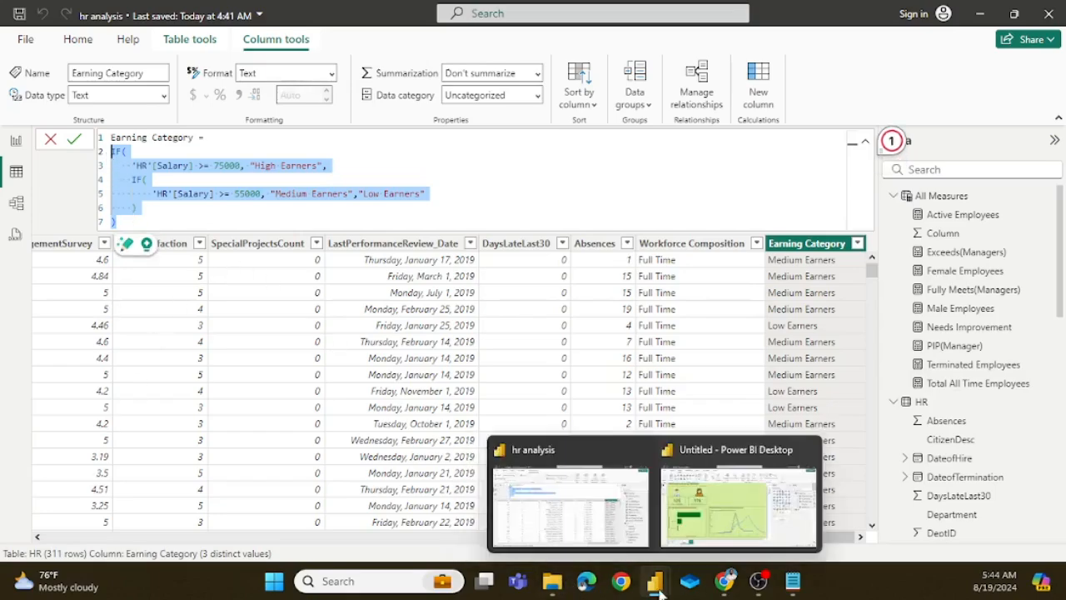
pyautogui.click(718, 512)
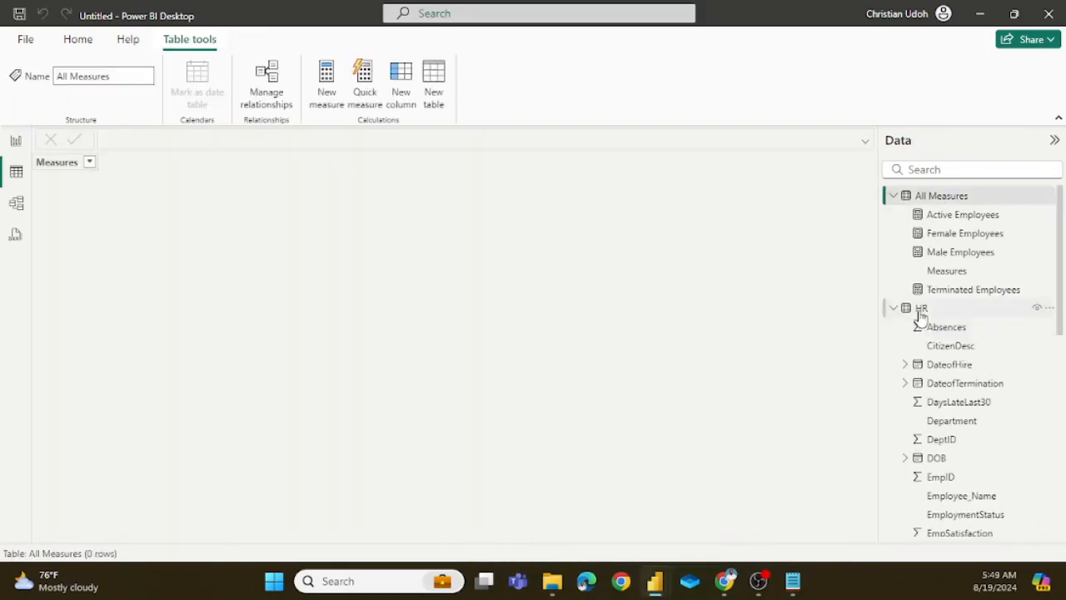
pyautogui.click(921, 309)
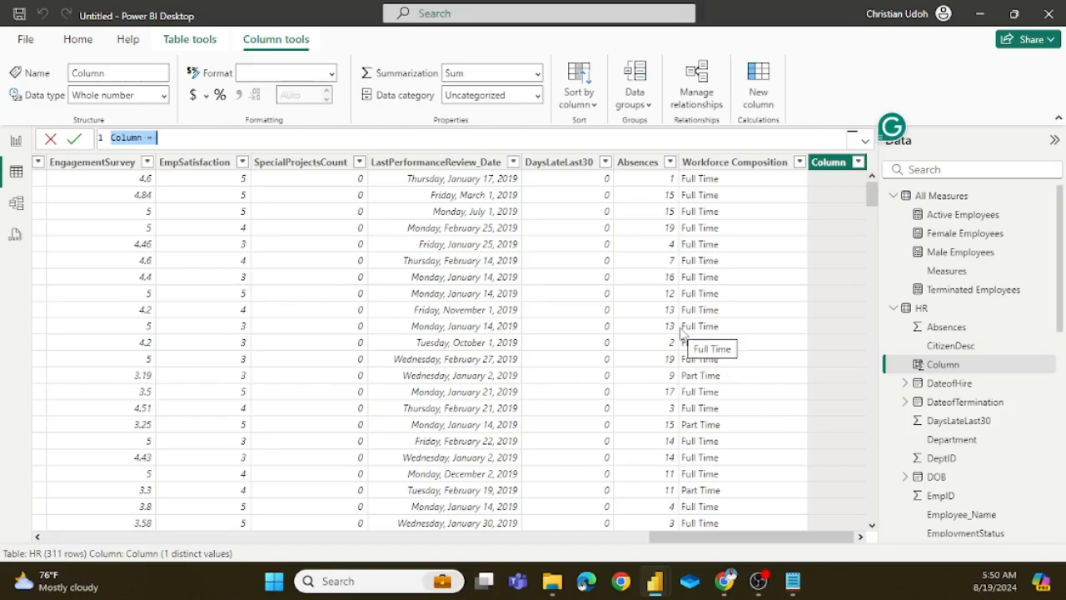
# Step: Name the new column Earning Category and paste the copied IF formula, rating salaries from 75000 High Earners, from 55000 Medium Earners, otherwise Low Earners
pyautogui.press('BackSpace')
pyautogui.press('BackSpace')
pyautogui.press('BackSpace')
pyautogui.press('BackSpace')
pyautogui.press('BackSpace')
pyautogui.press('BackSpace')
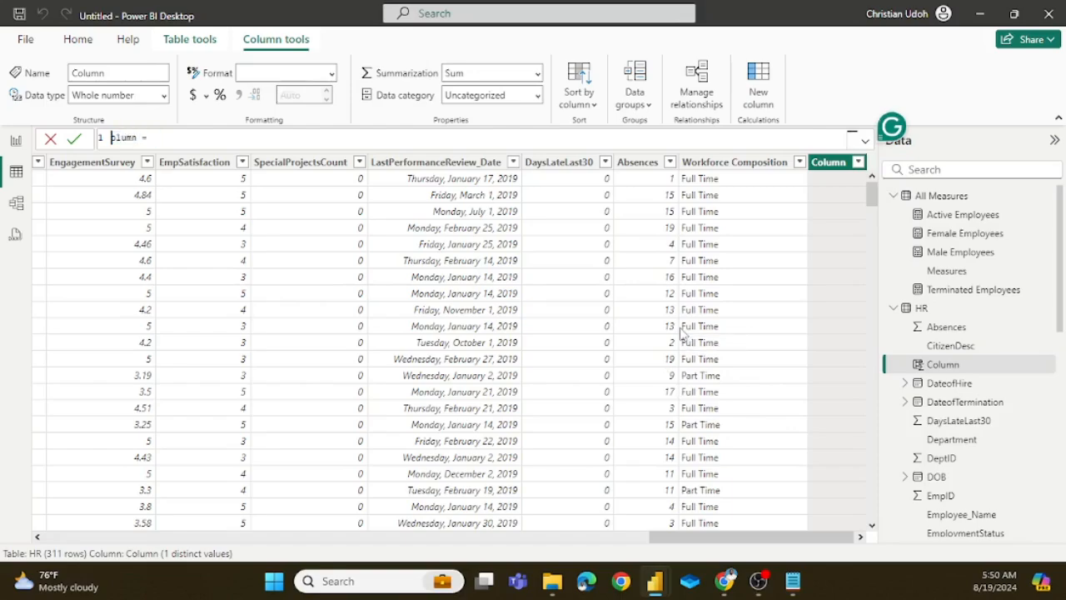
pyautogui.write('Earning Category')
pyautogui.press('Right')
pyautogui.press('Right')
pyautogui.press('Right')
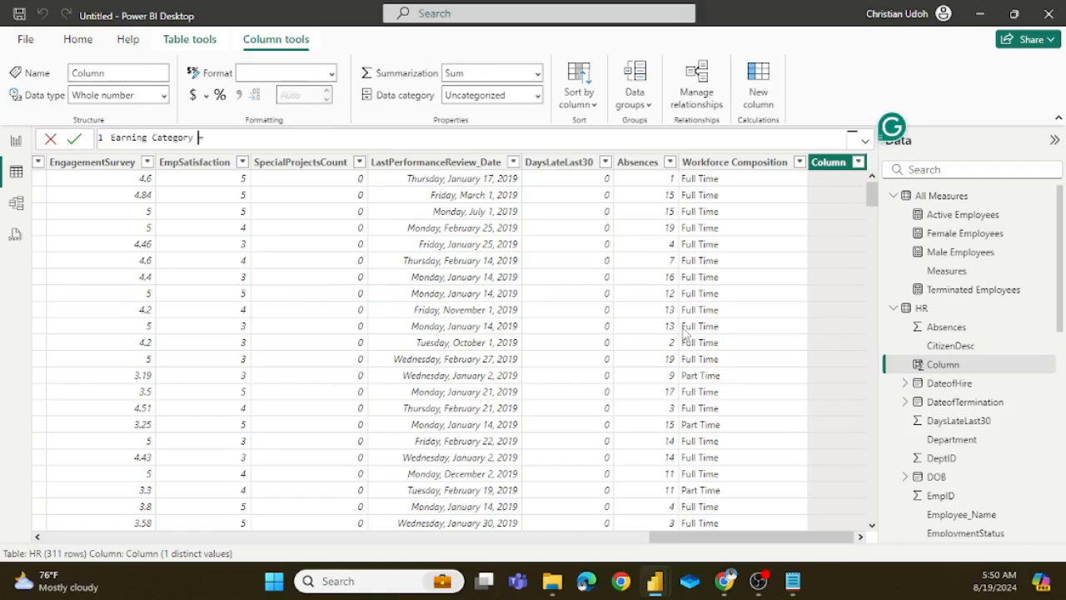
pyautogui.hotkey('shift', 'Return')
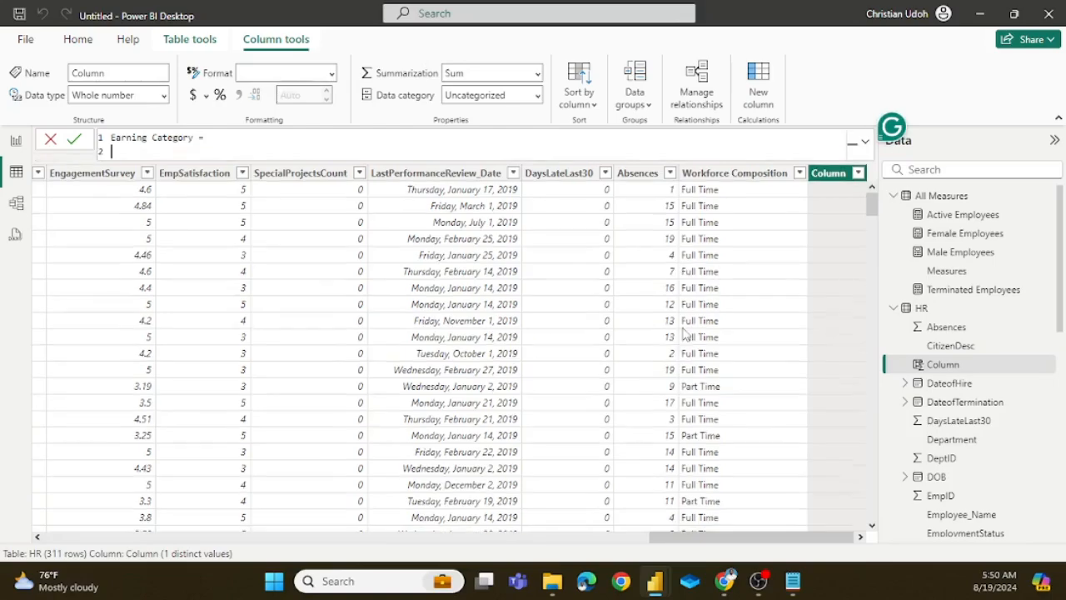
pyautogui.hotkey('ctrl', 'v')
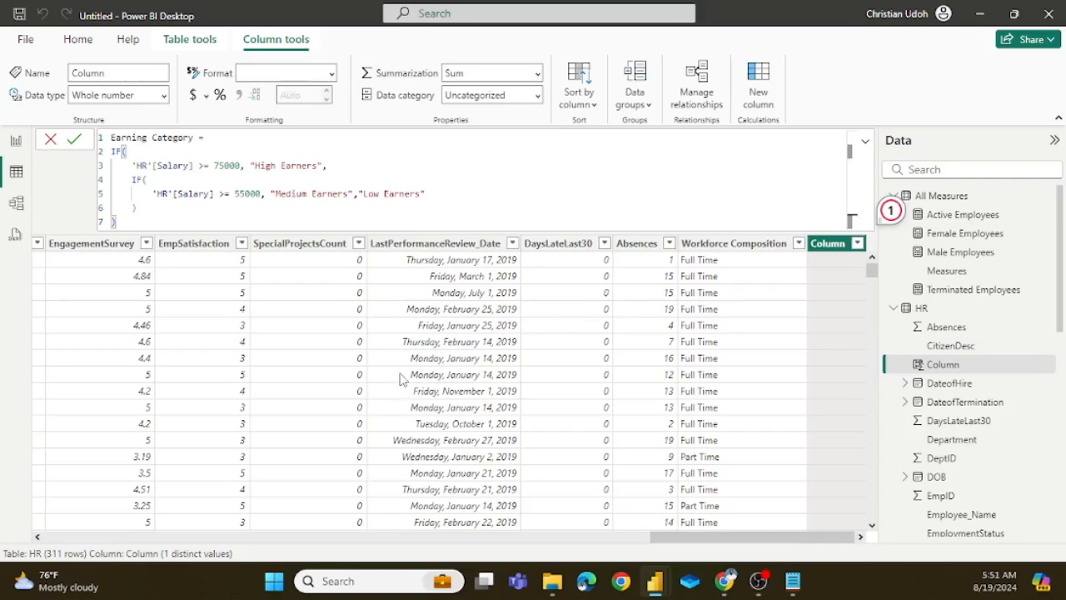
pyautogui.hscroll(-3, 405, 383)
pyautogui.hscroll(-8, 407, 383)
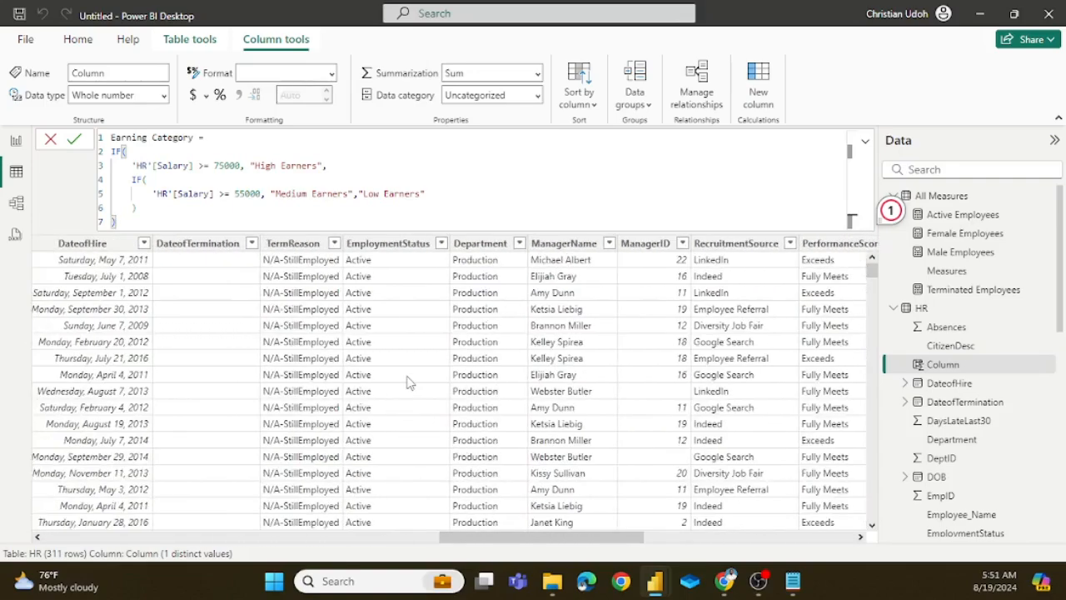
pyautogui.hscroll(-10, 409, 385)
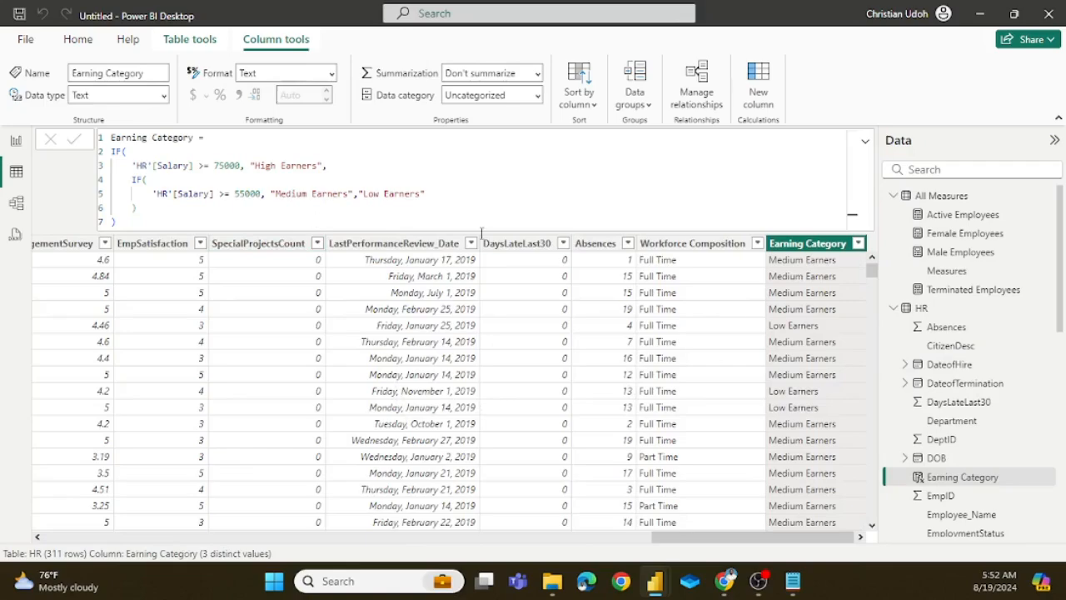
# Step: Examine the HR table's Salary values against the salary thresholds in the Earning Category formula
pyautogui.hscroll(-10, 259, 364)
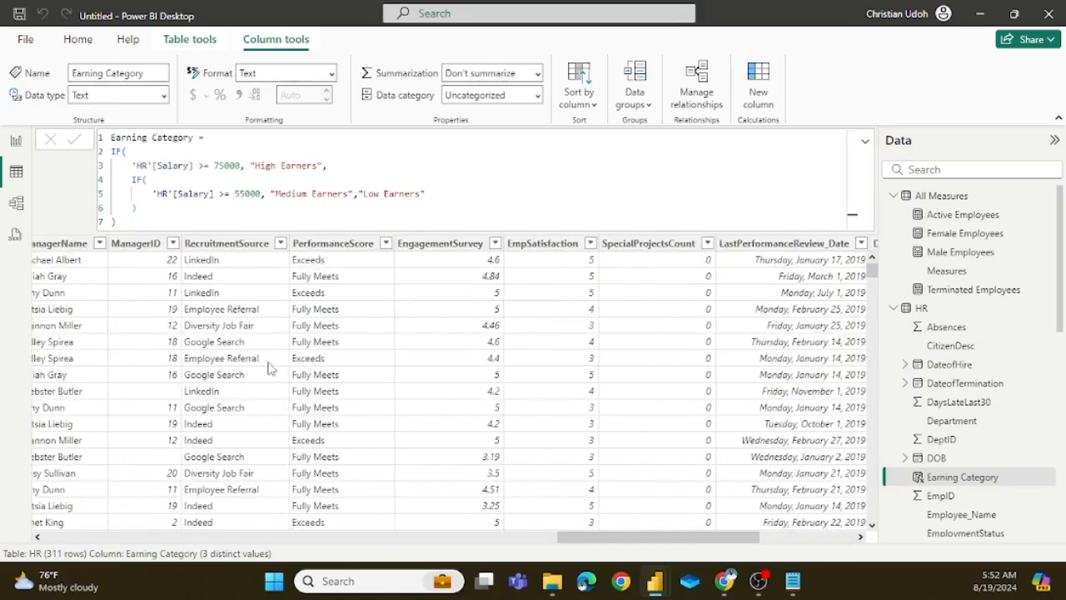
pyautogui.hscroll(-8, 308, 368)
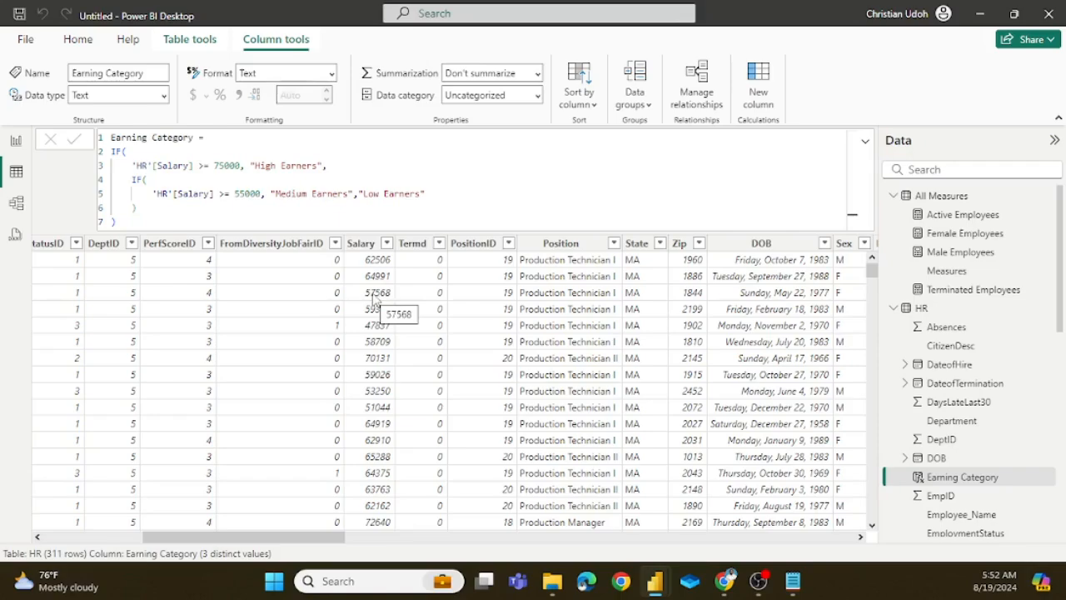
pyautogui.hscroll(-3, 381, 315)
pyautogui.hscroll(-2, 382, 315)
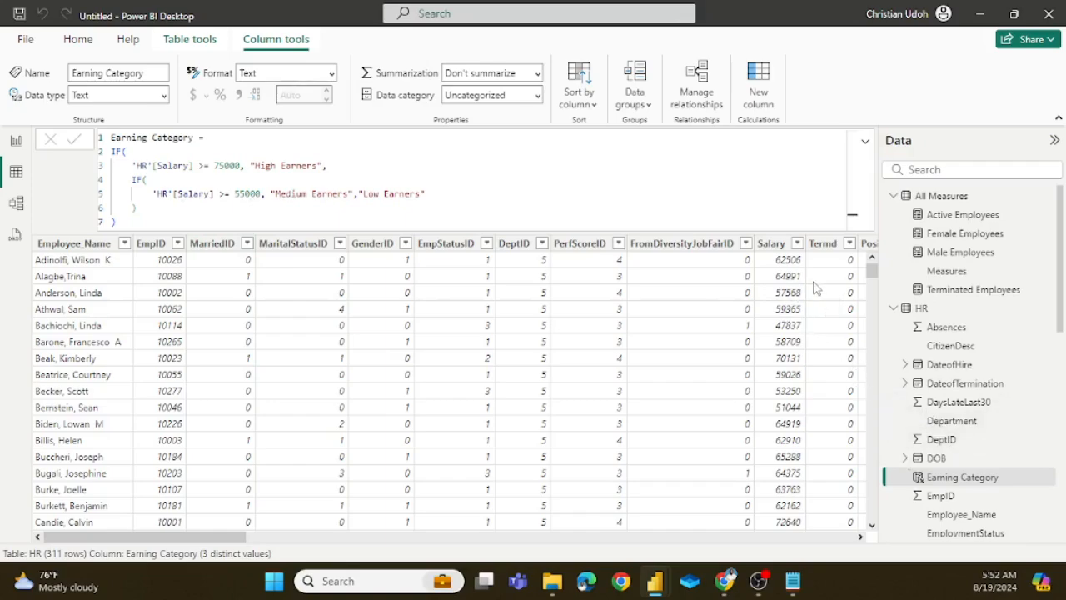
pyautogui.click(737, 326)
pyautogui.hscroll(10, 783, 333)
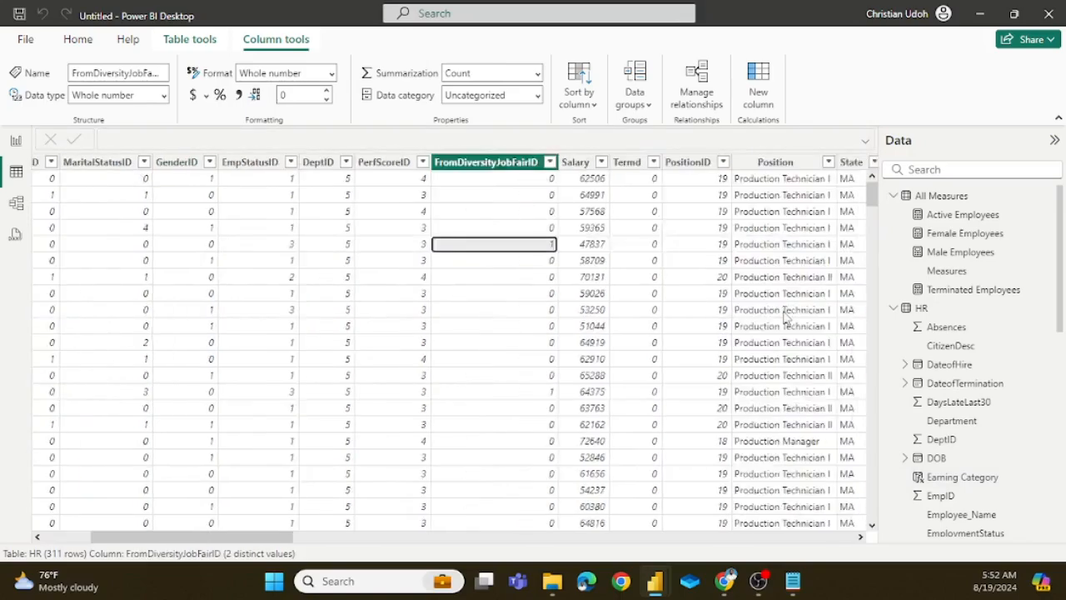
pyautogui.hscroll(15, 821, 284)
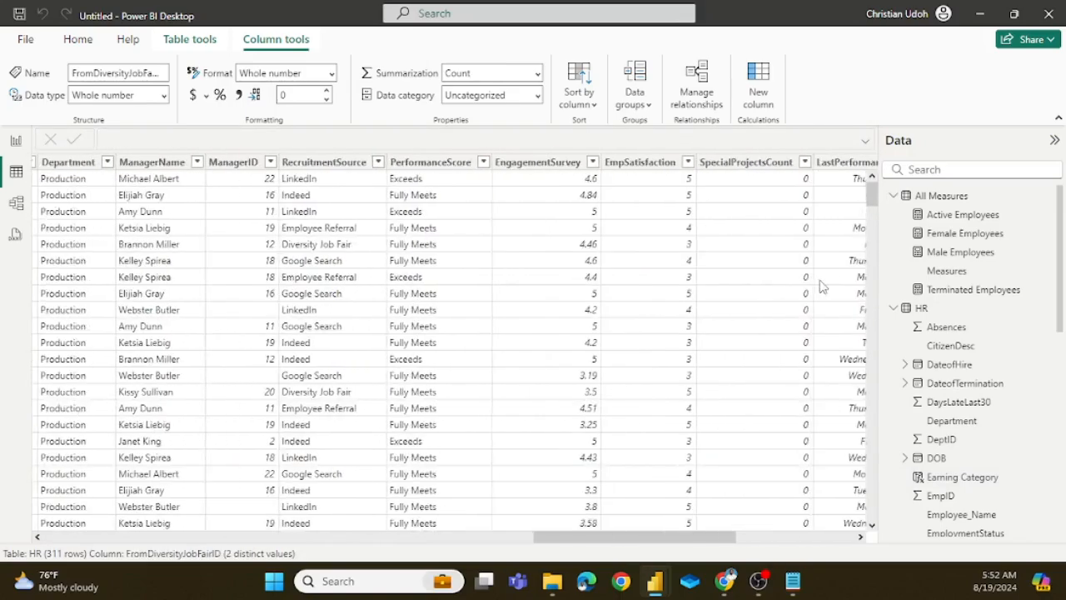
pyautogui.hscroll(-20, 771, 240)
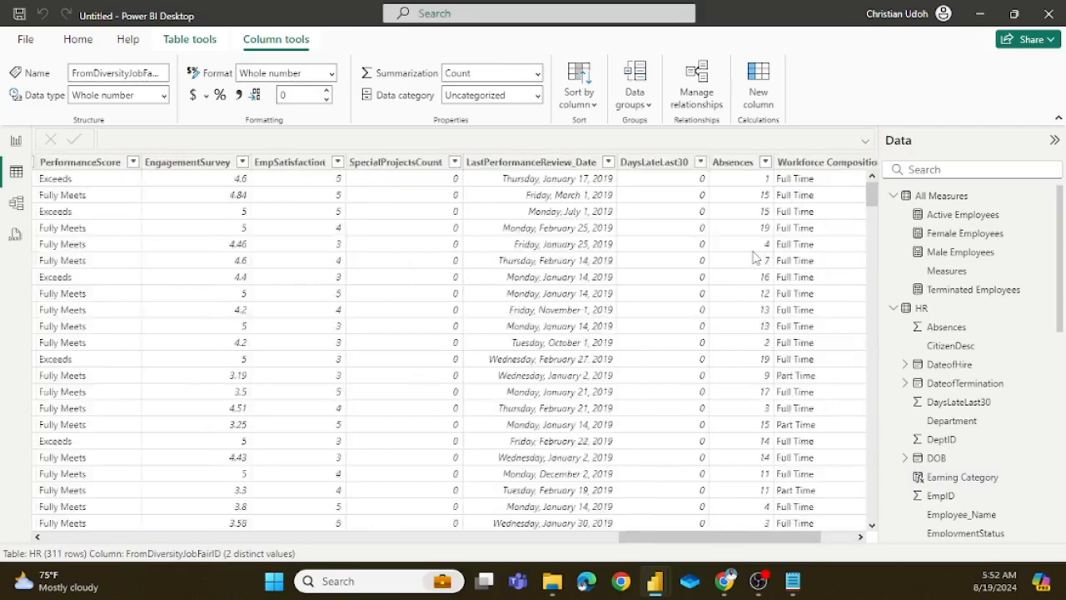
pyautogui.hscroll(-10, 762, 277)
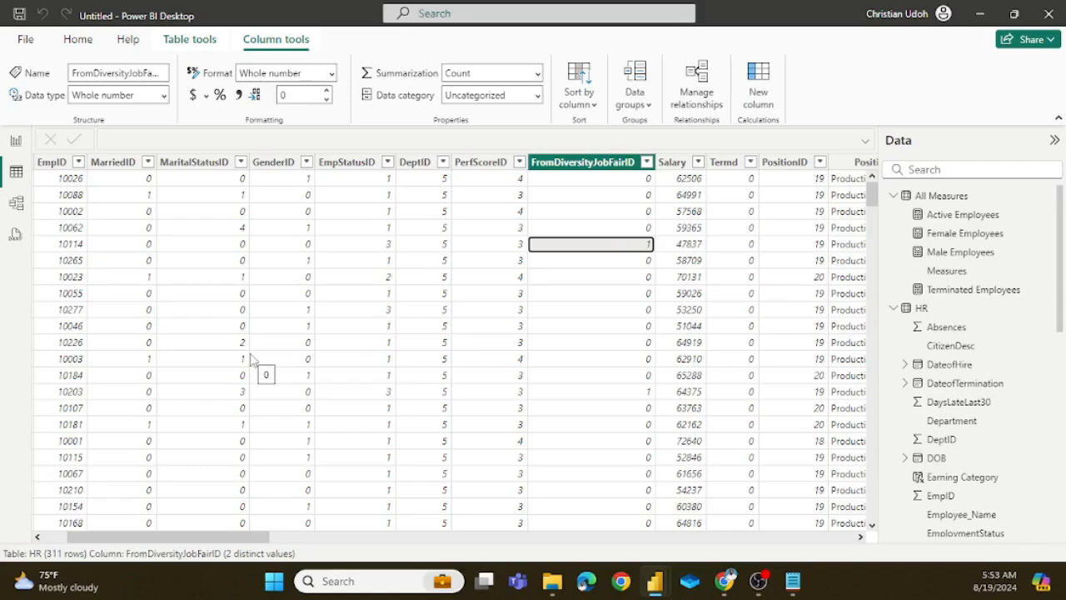
# Step: Return to the report page, review the finished Report Design page in hr analysis for reference, and switch back to the untitled report
pyautogui.click(14, 142)
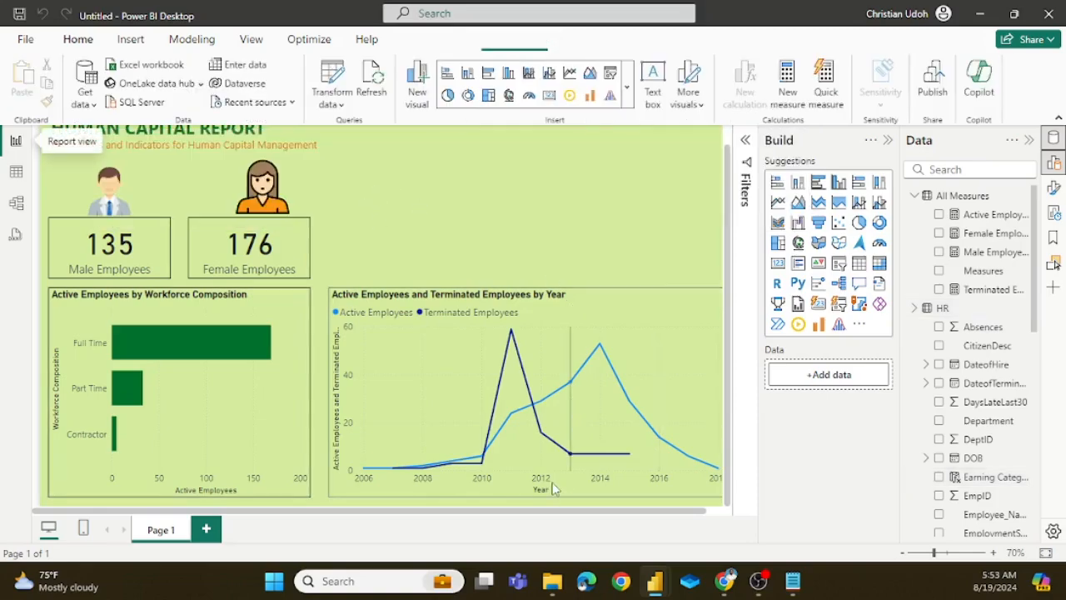
pyautogui.moveTo(656, 580)
pyautogui.click(583, 499)
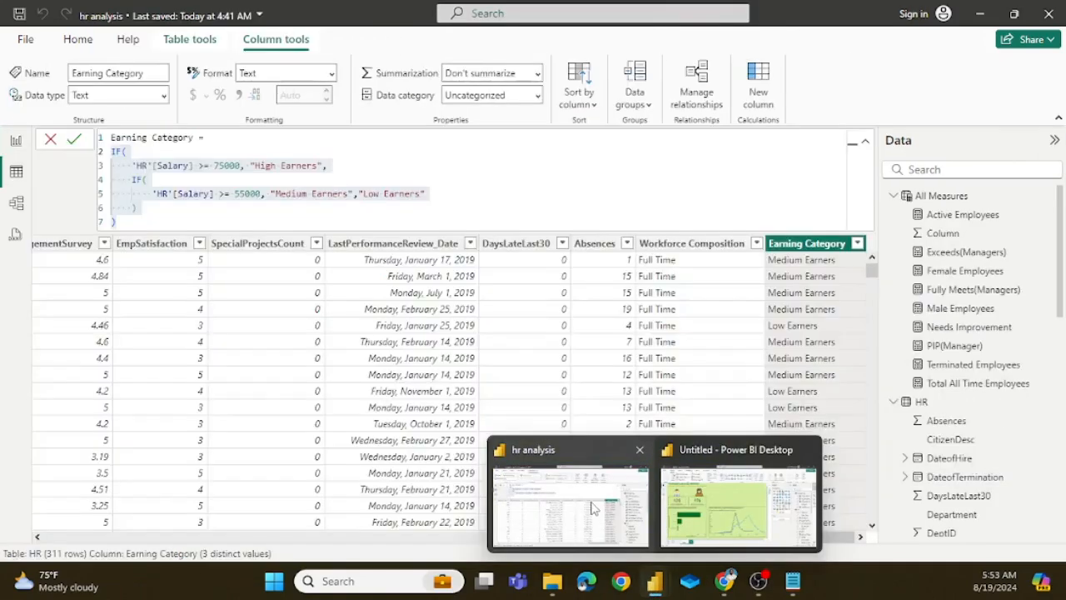
pyautogui.click(15, 142)
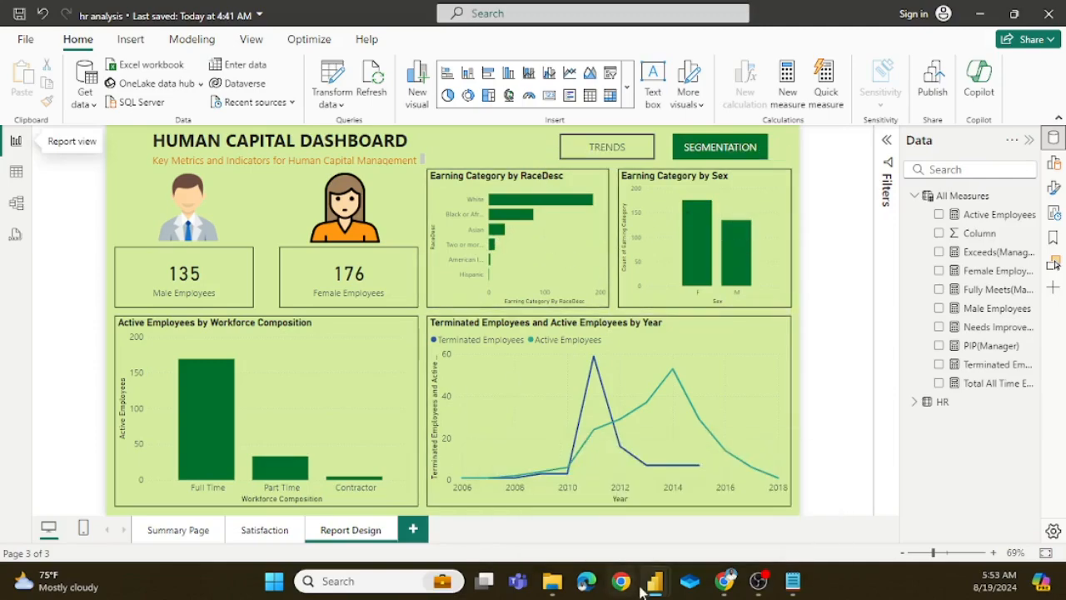
pyautogui.moveTo(655, 585)
pyautogui.click(737, 500)
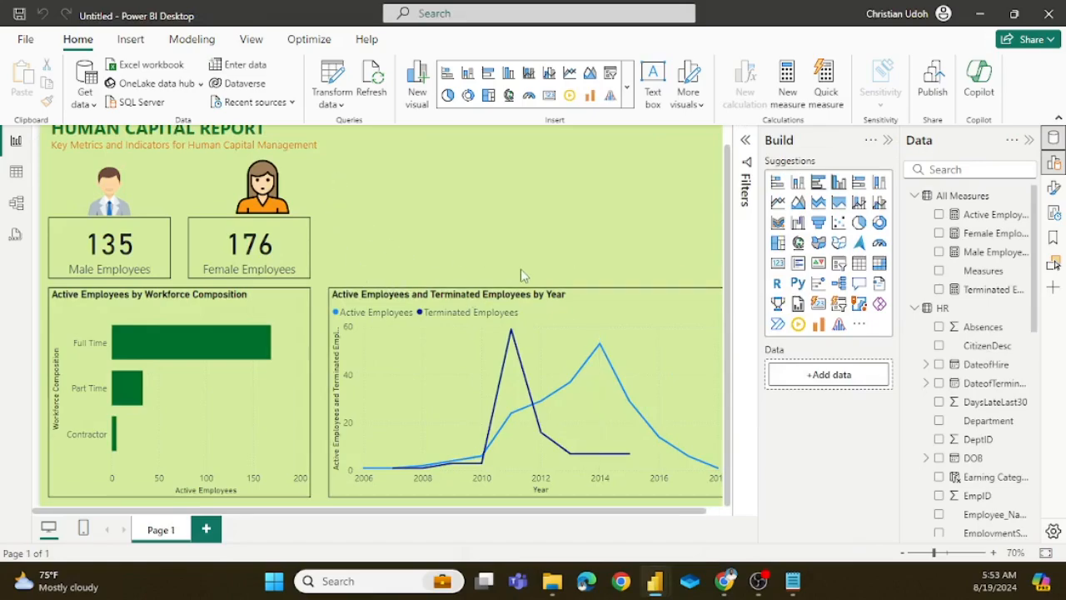
# Step: Duplicate the Active Employees by Workforce Composition chart, place the copy above the line chart, shrink it, and align their left edges
pyautogui.click(280, 312)
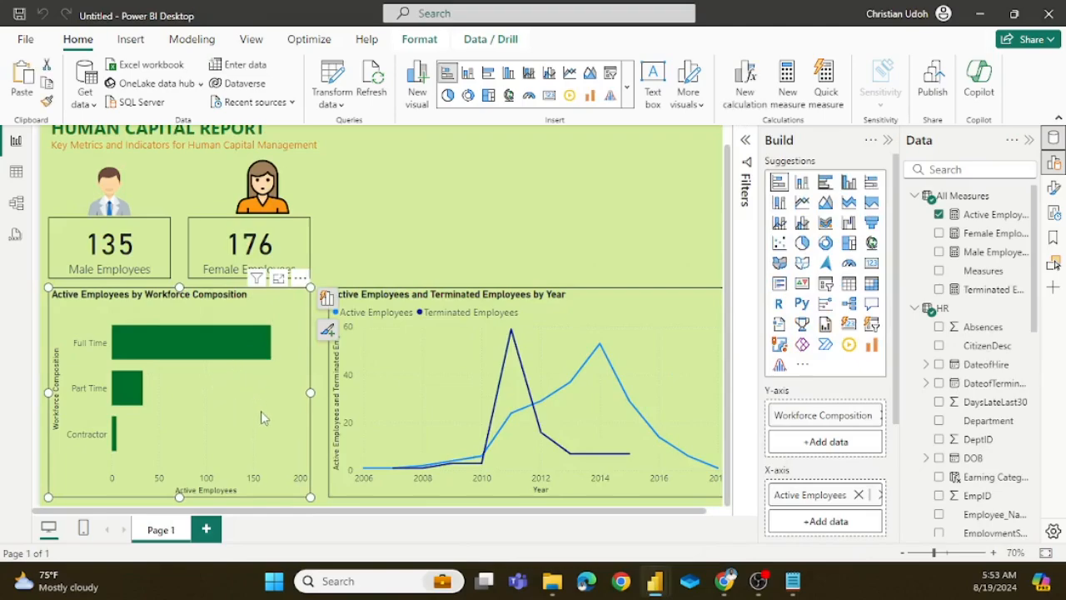
pyautogui.hotkey('ctrl', 'c')
pyautogui.hotkey('ctrl', 'v')
pyautogui.moveTo(273, 318); pyautogui.dragTo(553, 165)
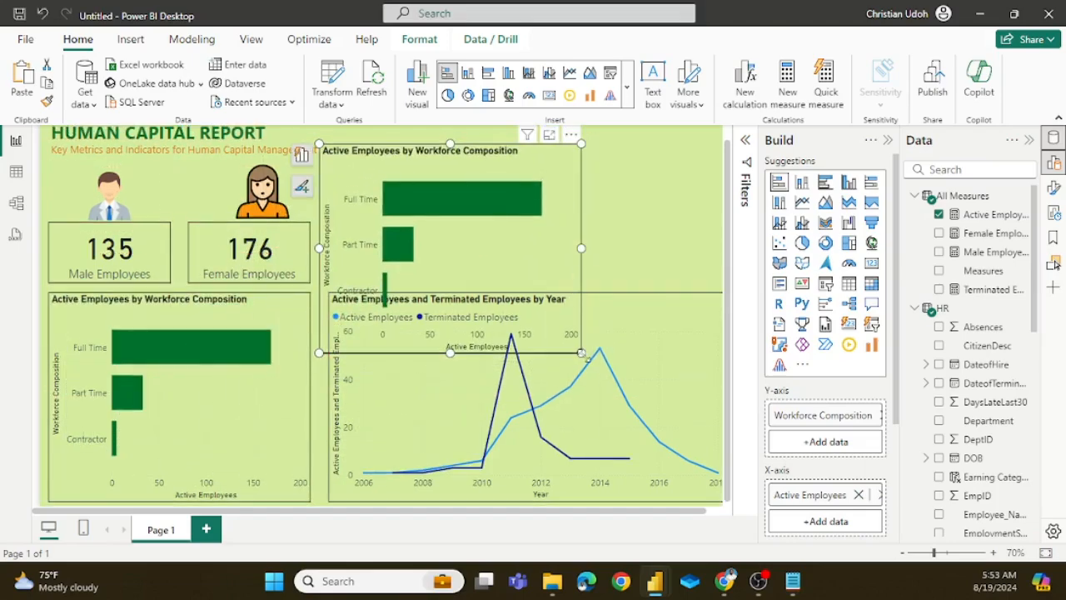
pyautogui.moveTo(582, 353); pyautogui.dragTo(520, 284)
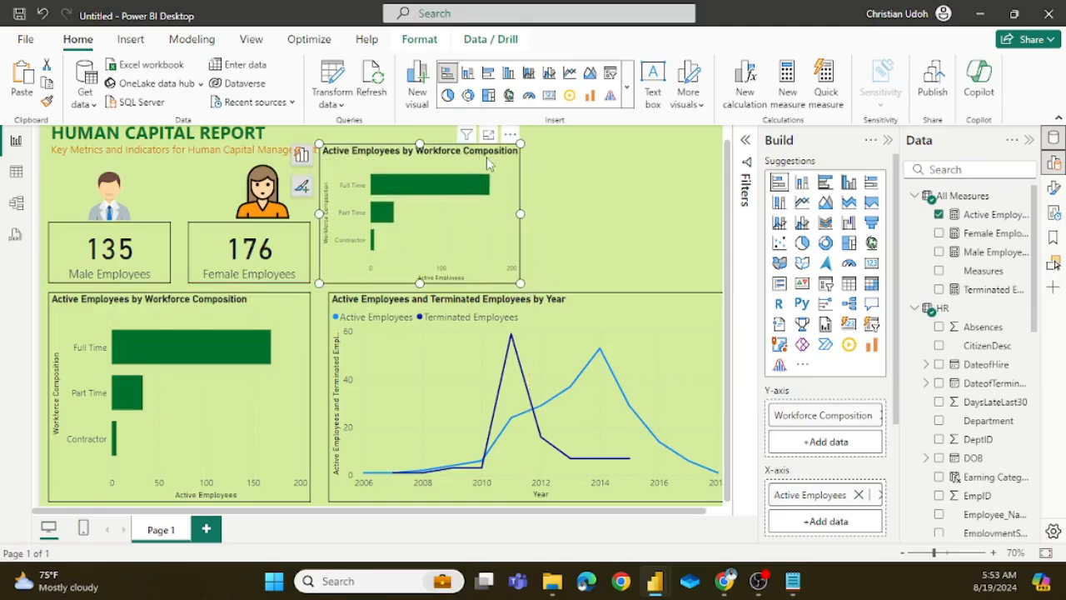
pyautogui.moveTo(490, 164); pyautogui.dragTo(498, 163)
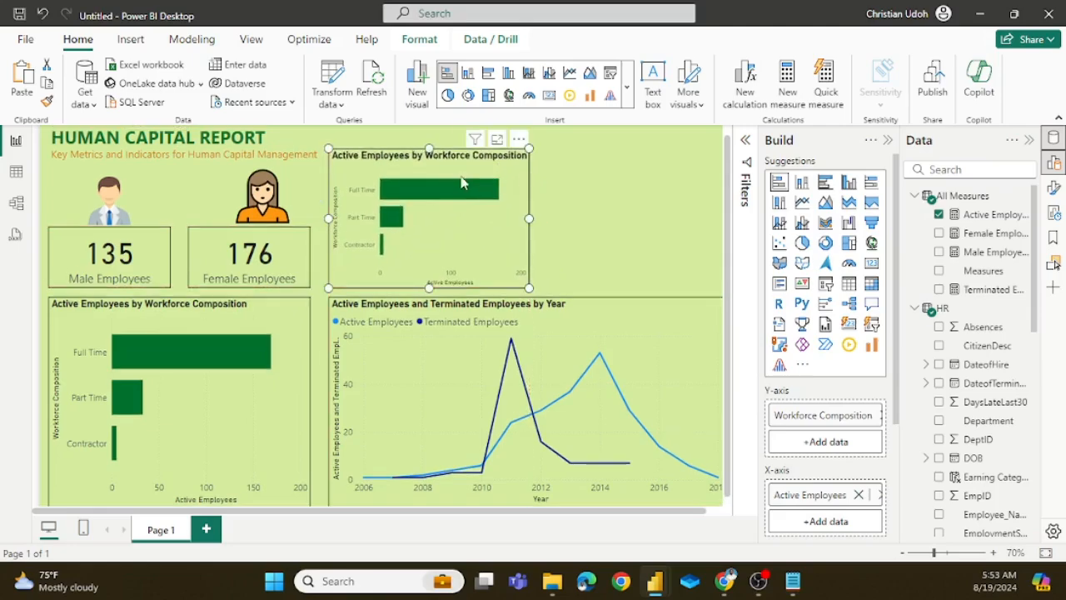
pyautogui.moveTo(432, 148); pyautogui.dragTo(435, 161)
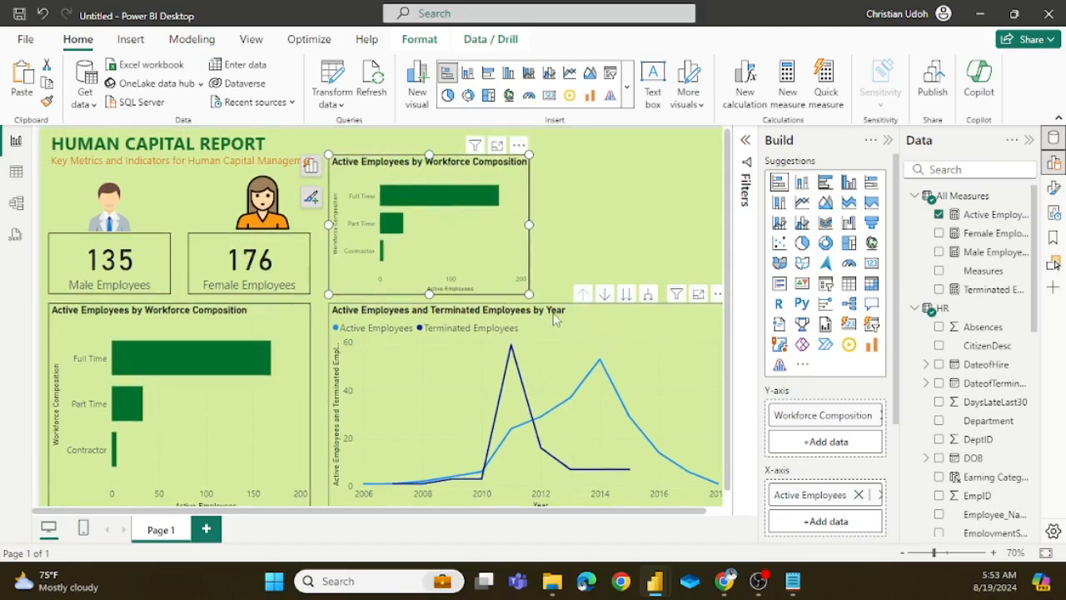
# Step: Lower the line chart's top edge slightly and move the copied bar chart down to sit just above it
pyautogui.click(555, 320)
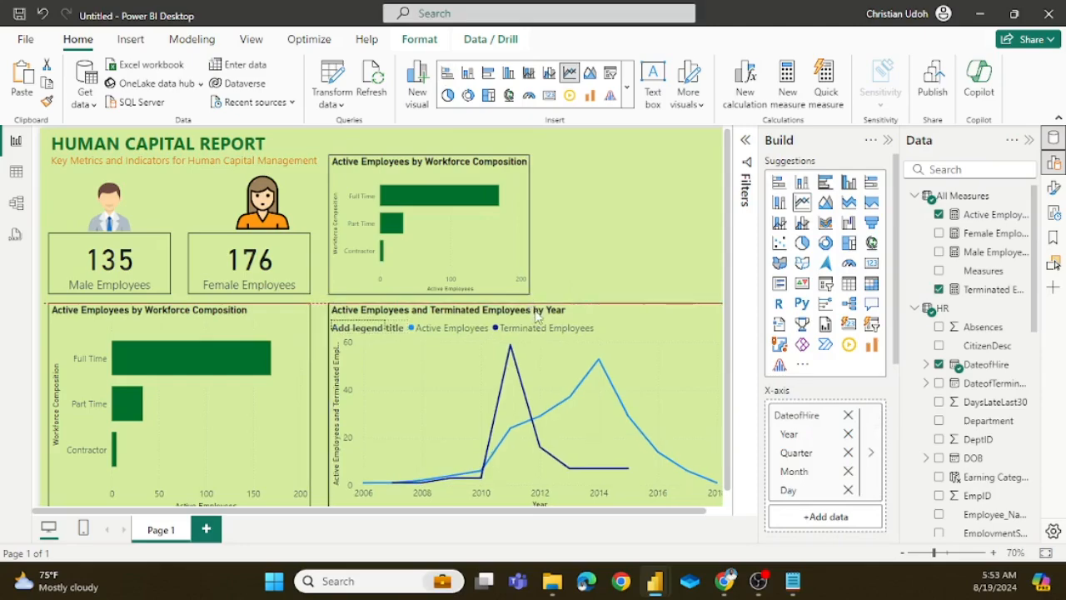
pyautogui.moveTo(538, 315); pyautogui.dragTo(537, 323)
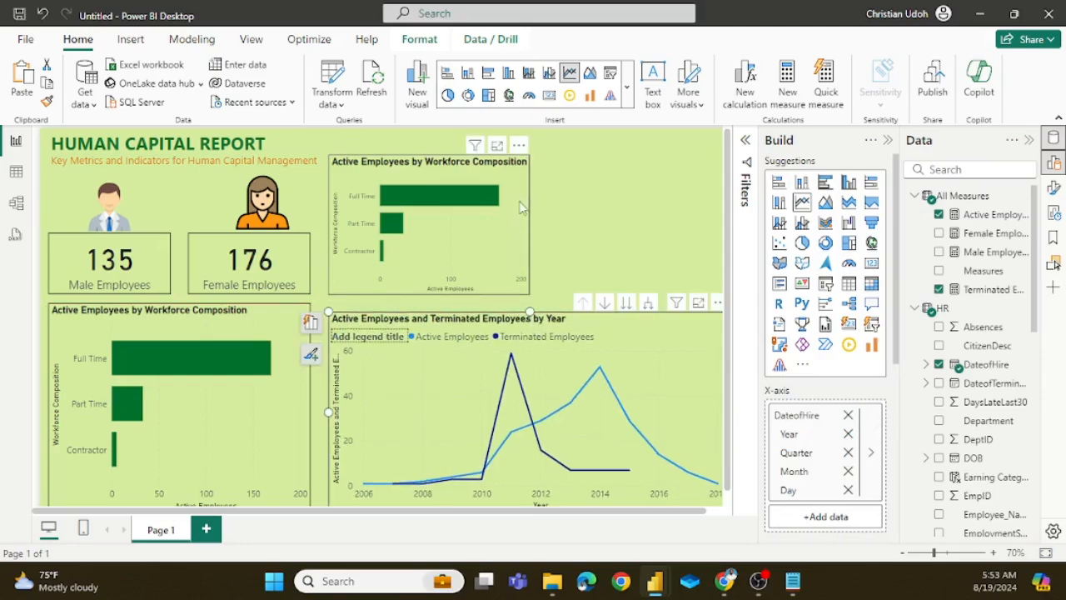
pyautogui.click(521, 207)
pyautogui.moveTo(521, 206); pyautogui.dragTo(515, 195)
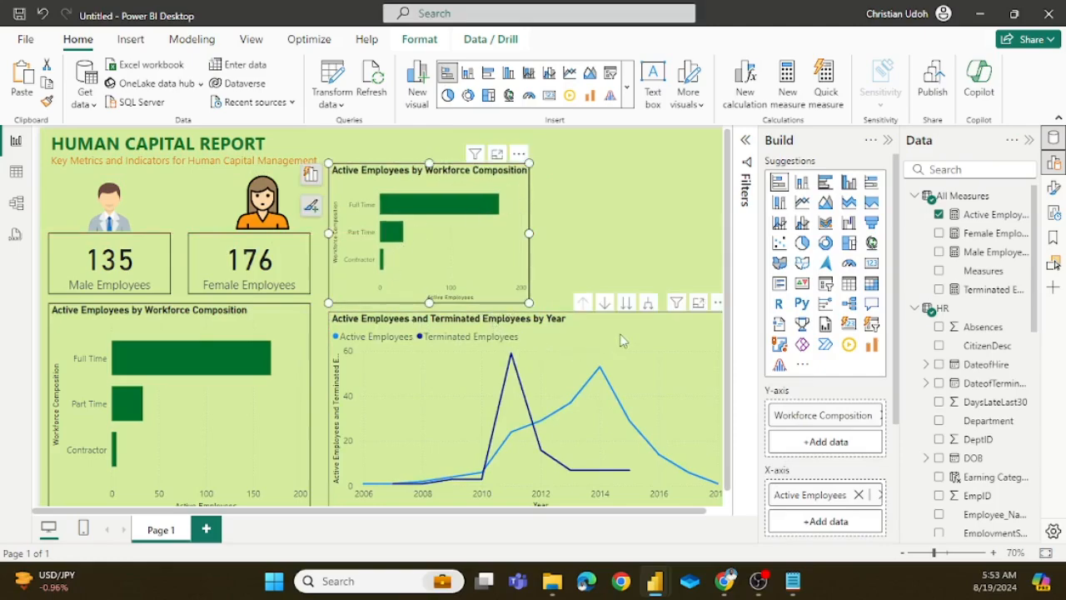
# Step: Shorten the line chart further from its top edge and shift the copied workforce bar chart down into the freed space
pyautogui.click(589, 339)
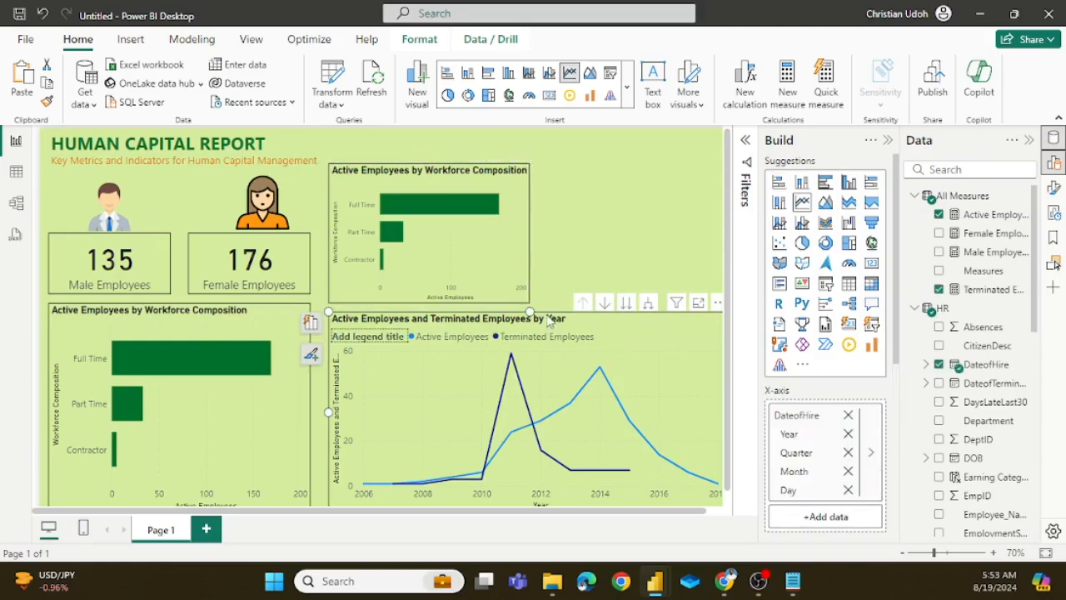
pyautogui.moveTo(529, 311); pyautogui.dragTo(530, 330)
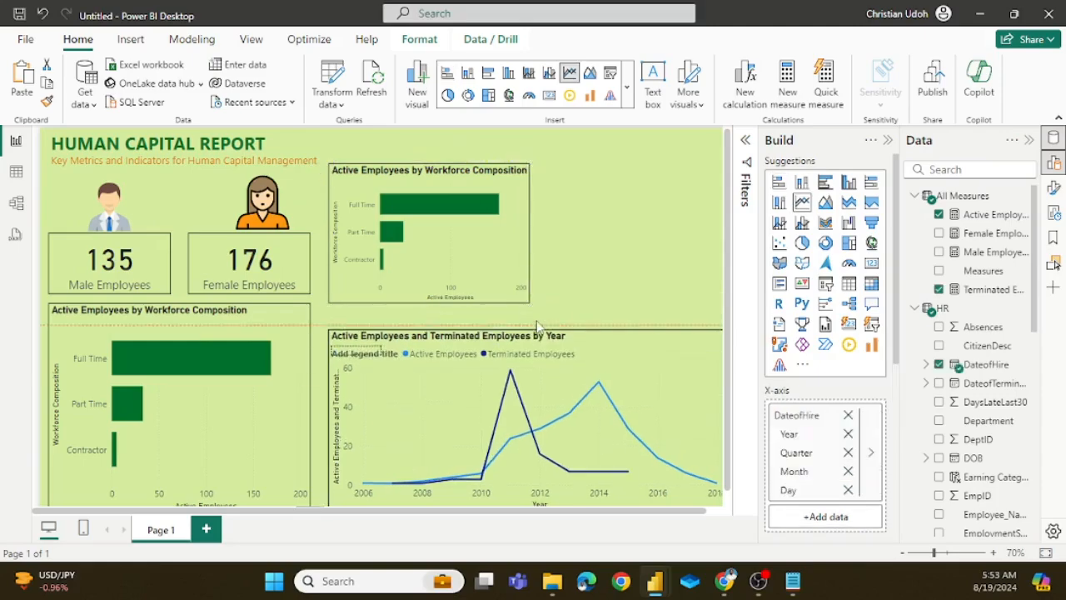
pyautogui.moveTo(510, 207); pyautogui.dragTo(512, 199)
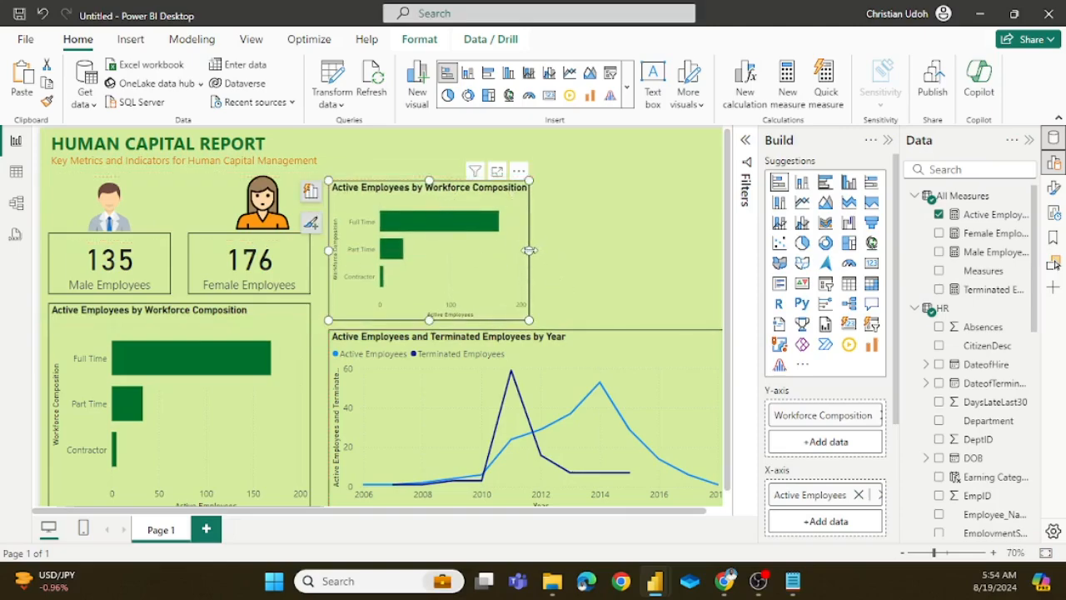
# Step: Convert the copied workforce chart above the line chart to a stacked column chart and narrow it slightly from its right edge
pyautogui.moveTo(527, 249); pyautogui.dragTo(523, 255)
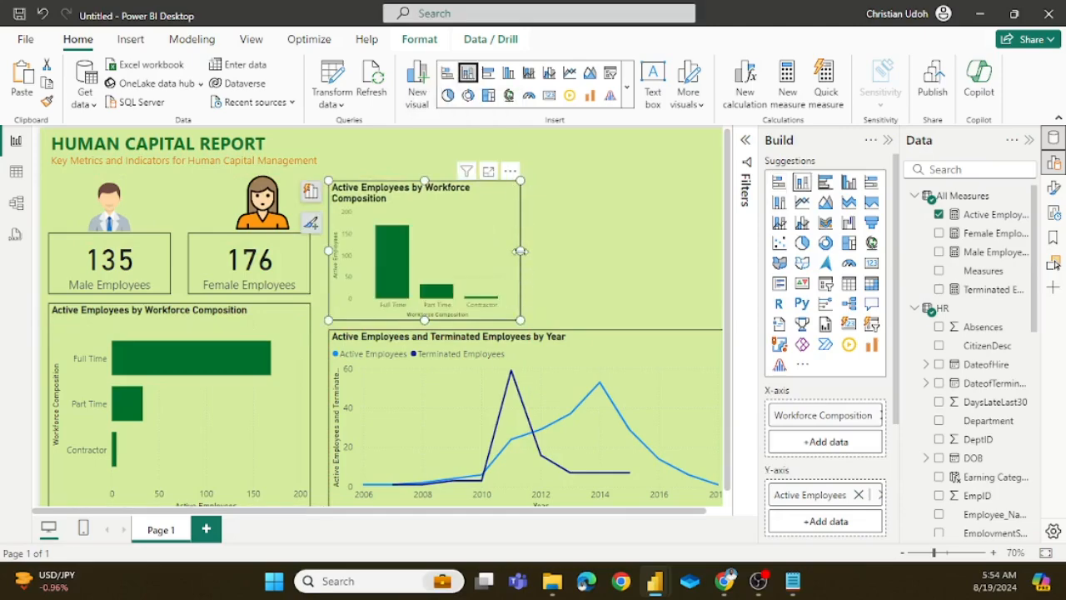
pyautogui.moveTo(520, 250); pyautogui.dragTo(520, 259)
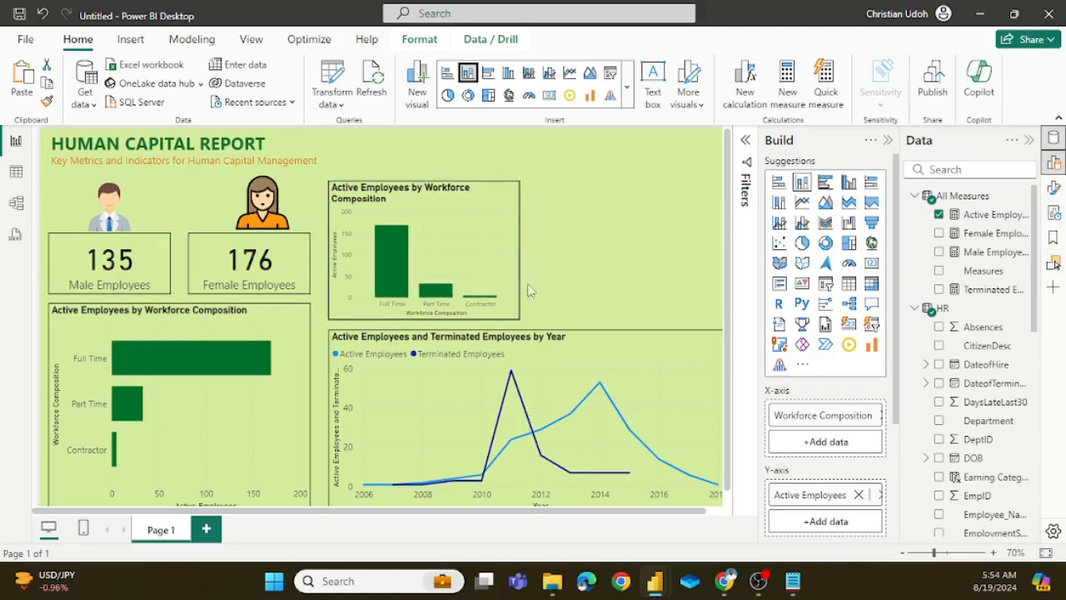
# Step: Remove the Workforce Composition field from the column chart's X-axis
pyautogui.scroll(-2, 807, 452)
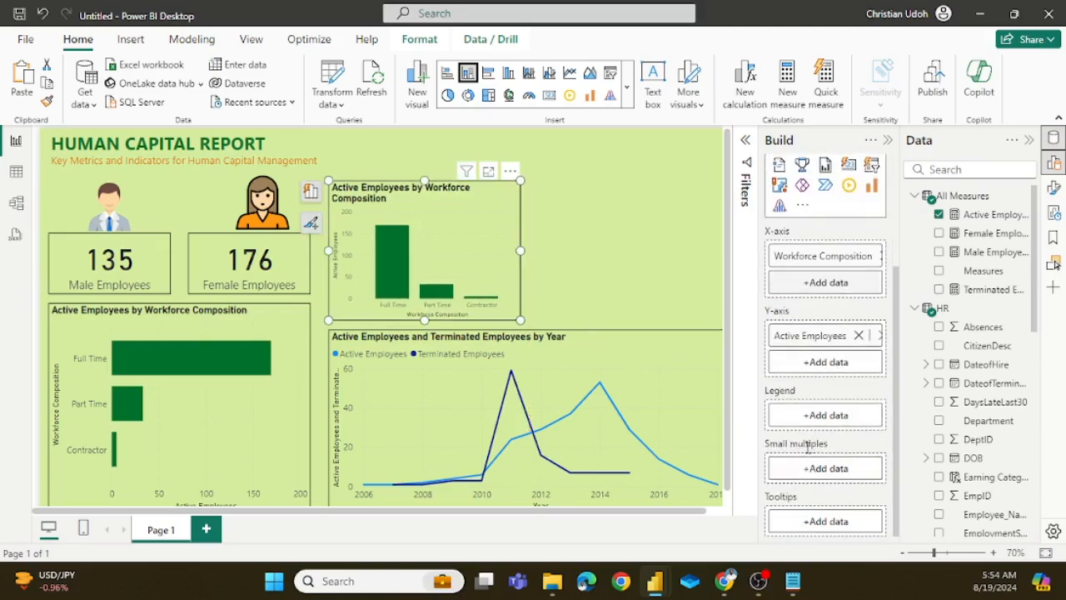
pyautogui.rightClick(839, 265)
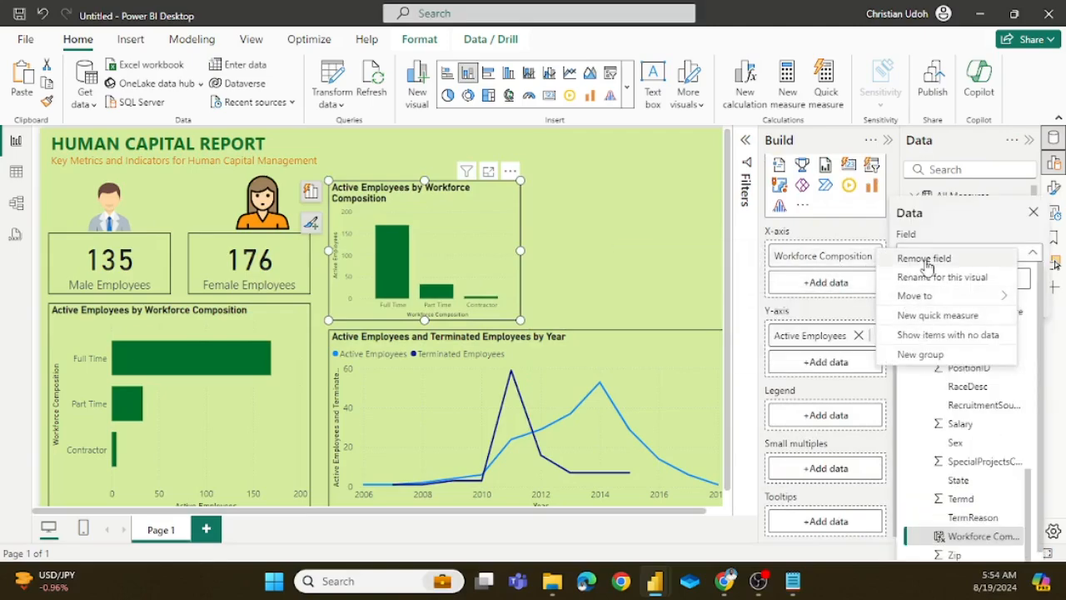
pyautogui.click(927, 265)
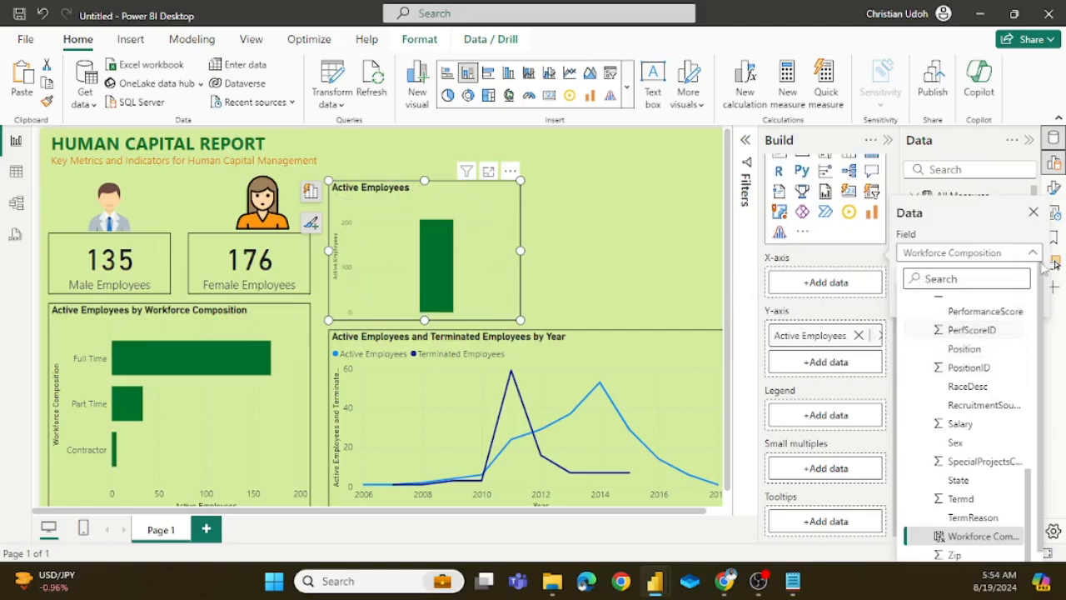
# Step: Assign the Earning Category field from the HR table to the column chart's X-axis
pyautogui.scroll(6, 958, 355)
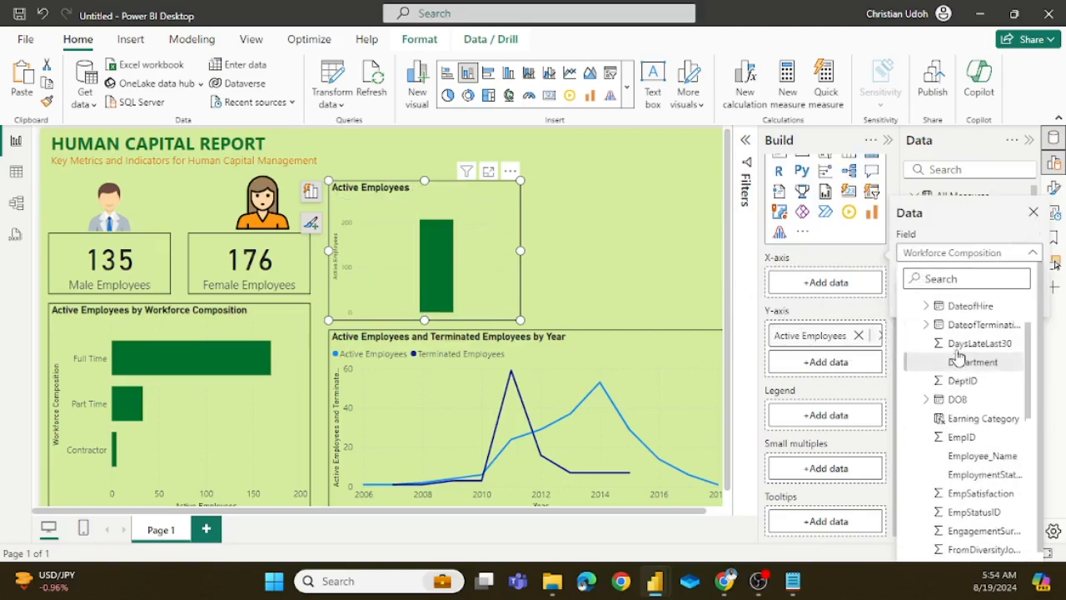
pyautogui.scroll(4, 954, 357)
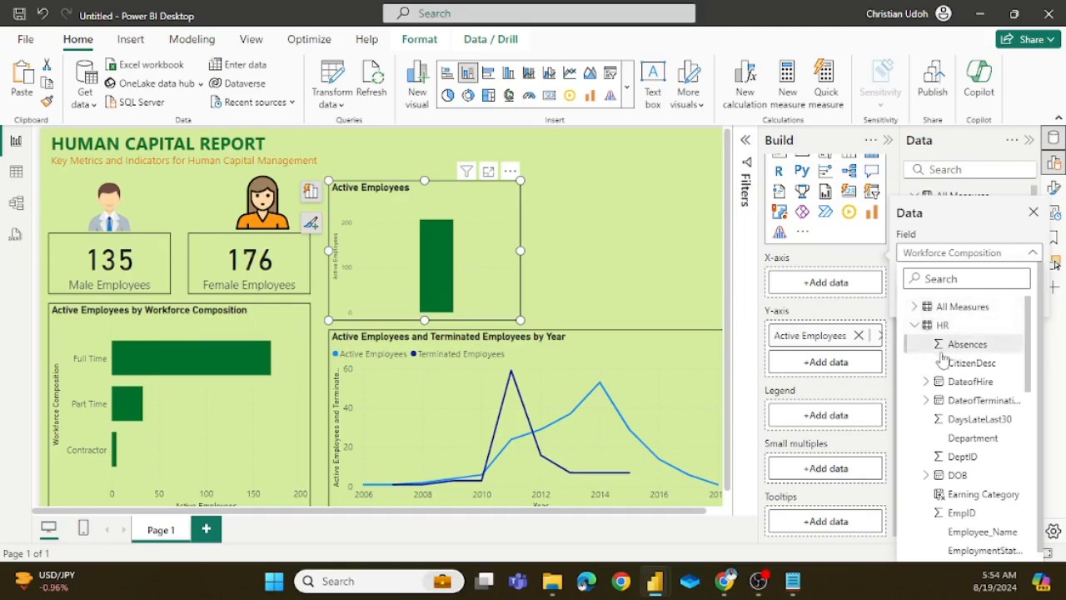
pyautogui.click(915, 325)
pyautogui.click(915, 306)
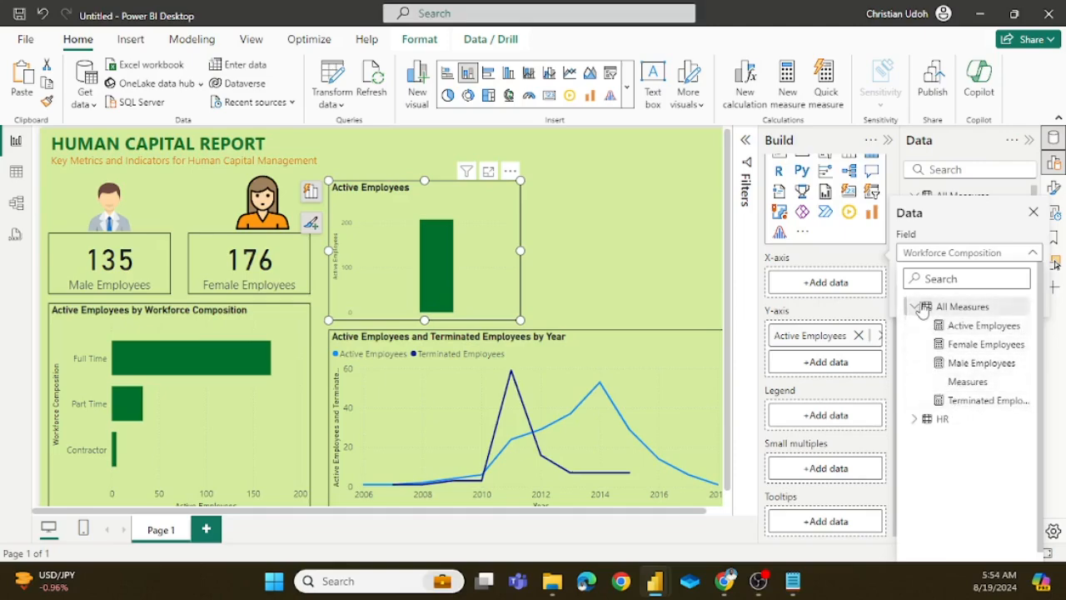
pyautogui.click(922, 419)
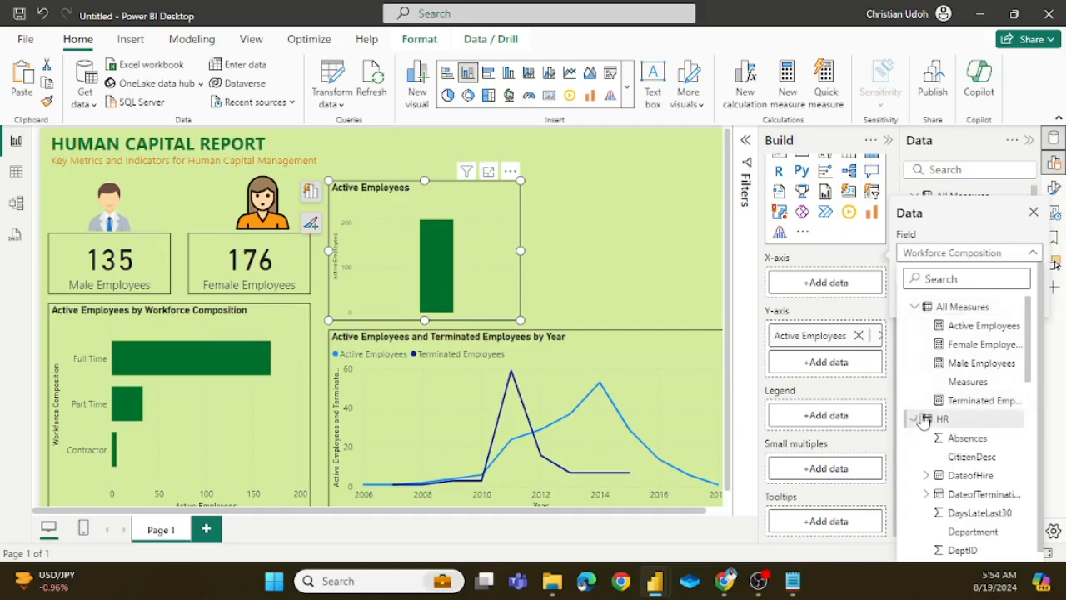
pyautogui.scroll(-5, 923, 420)
pyautogui.scroll(3, 912, 424)
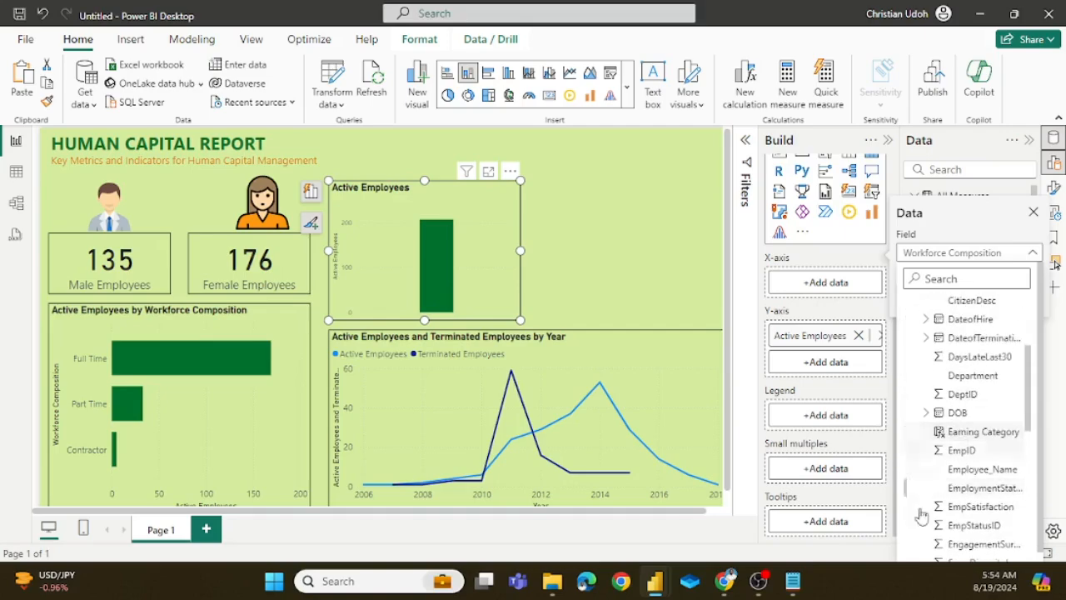
pyautogui.click(955, 436)
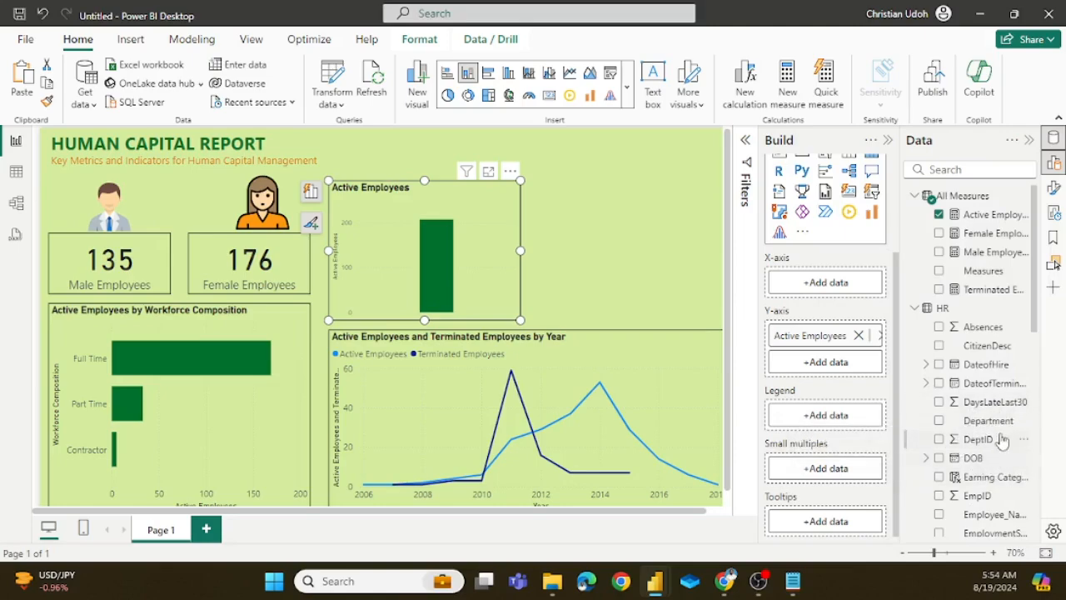
pyautogui.moveTo(984, 486); pyautogui.dragTo(826, 286)
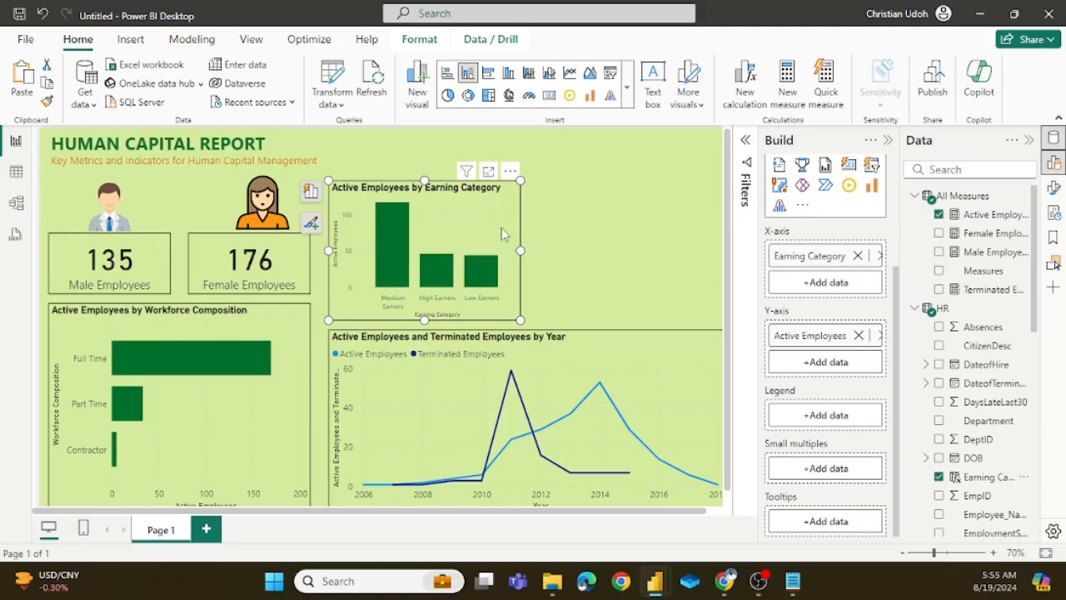
# Step: Duplicate the Active Employees by Earning Category column chart, place the copy beside it, and convert the copy to a stacked bar chart
pyautogui.hotkey('ctrl', 'c')
pyautogui.hotkey('ctrl', 'v')
pyautogui.moveTo(503, 234); pyautogui.dragTo(696, 214)
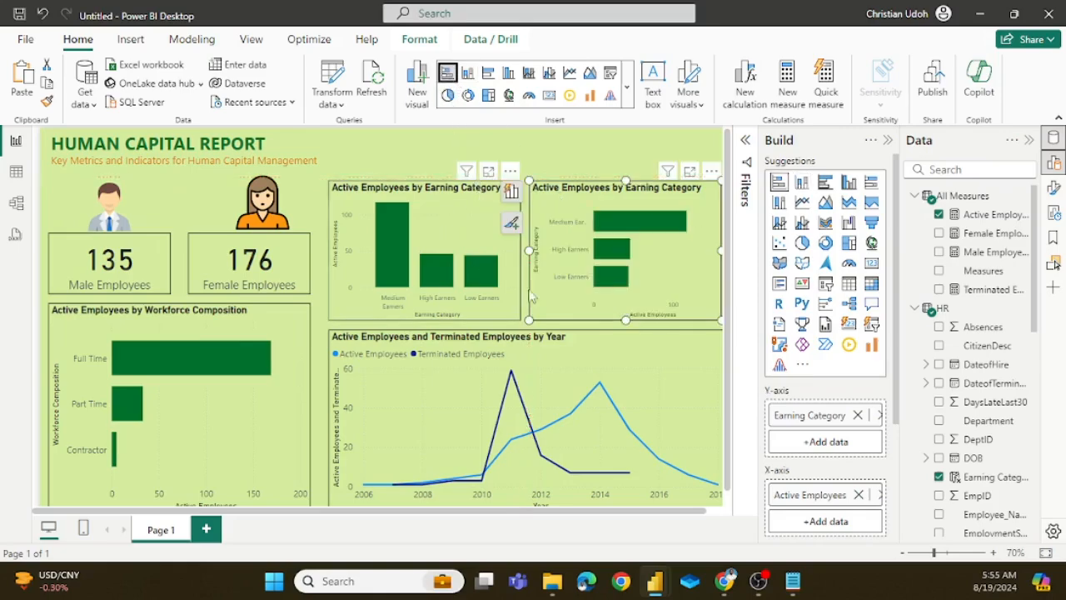
# Step: Remove the Earning Category and Active Employees fields from the copied bar chart and assign Sex to its Y-axis
pyautogui.click(858, 416)
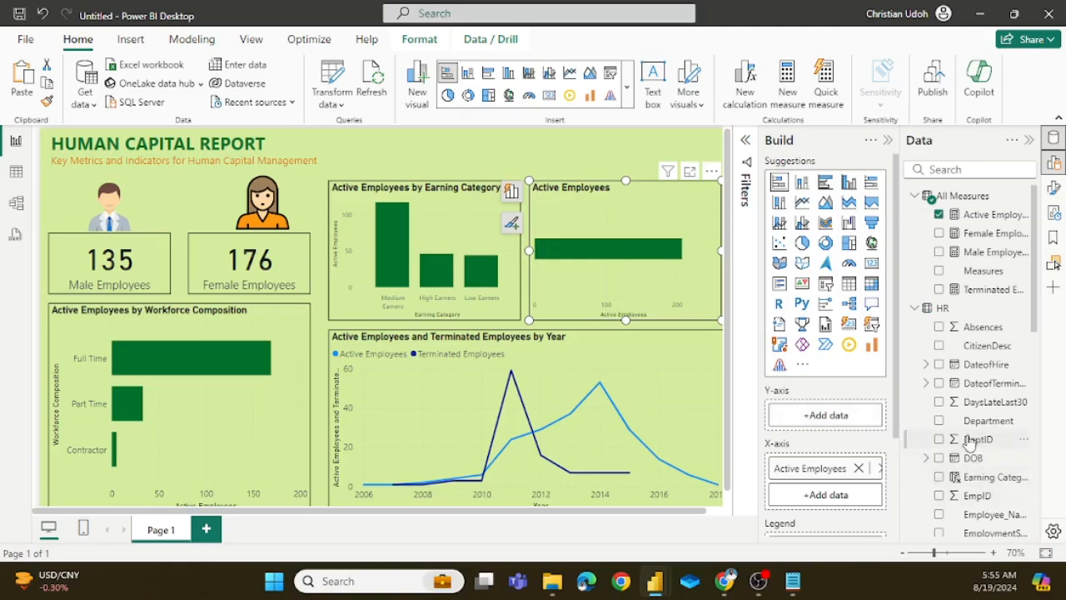
pyautogui.moveTo(982, 477); pyautogui.dragTo(827, 417)
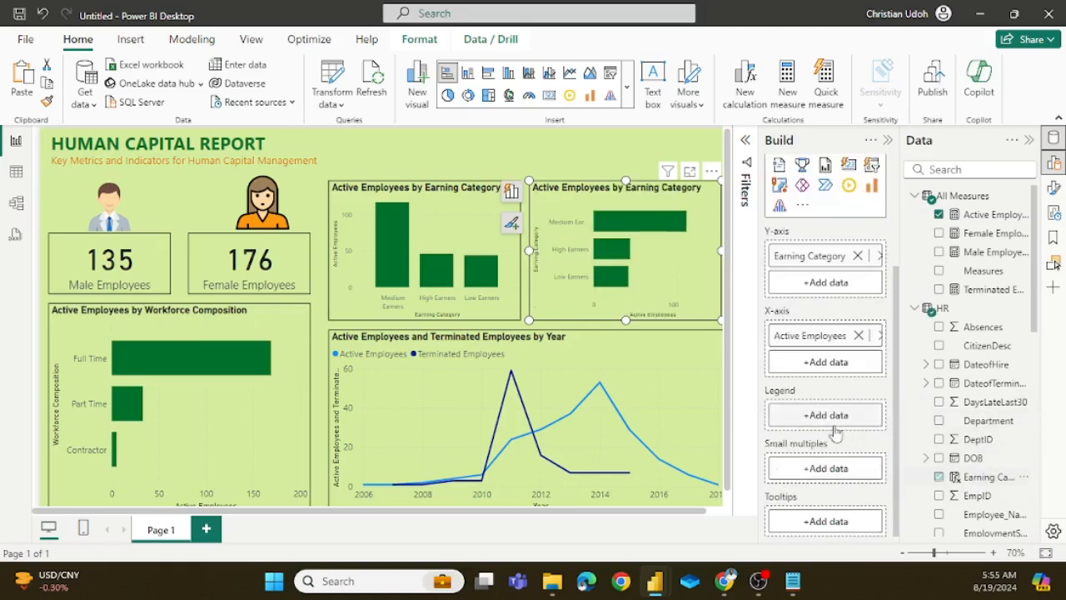
pyautogui.click(858, 336)
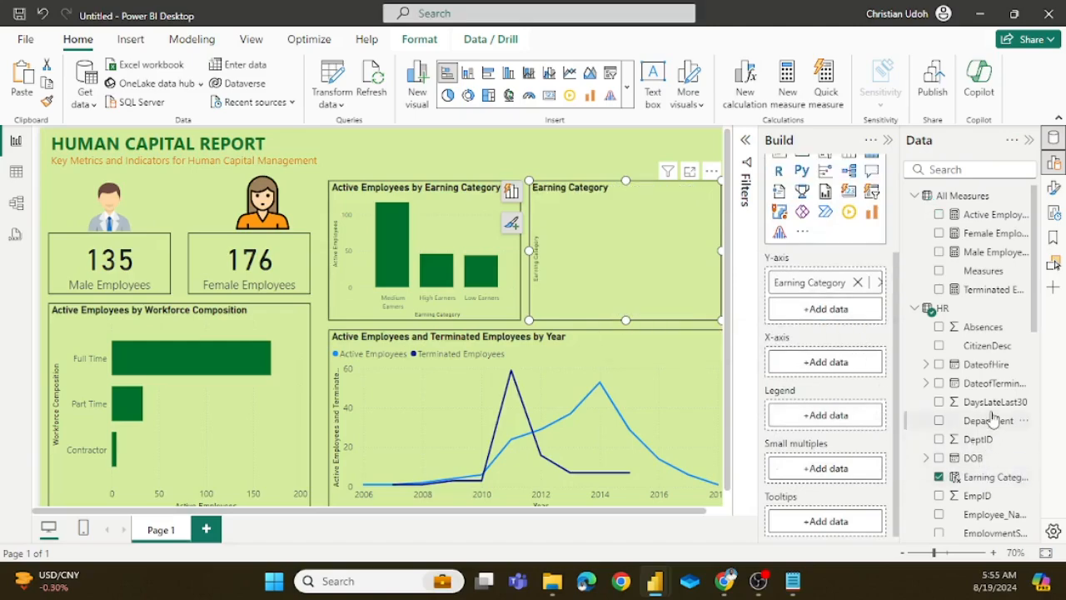
pyautogui.click(939, 476)
pyautogui.scroll(-5, 958, 483)
pyautogui.moveTo(970, 517); pyautogui.dragTo(831, 313)
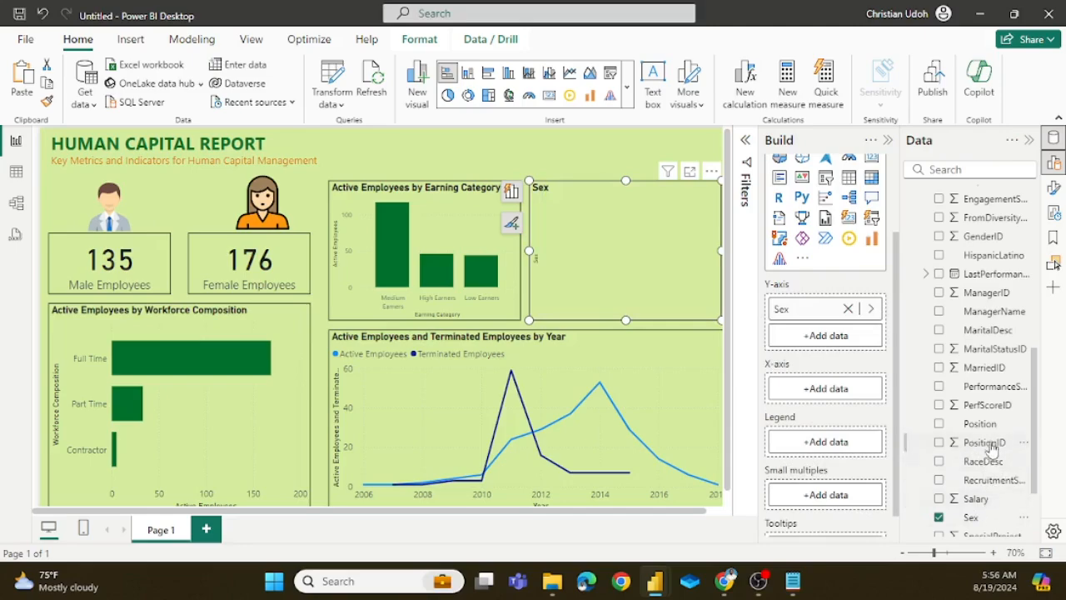
# Step: Assign the count of Earning Category from the HR table to the bar chart's X-axis, then deselect the chart and collapse its build options
pyautogui.scroll(-3, 992, 448)
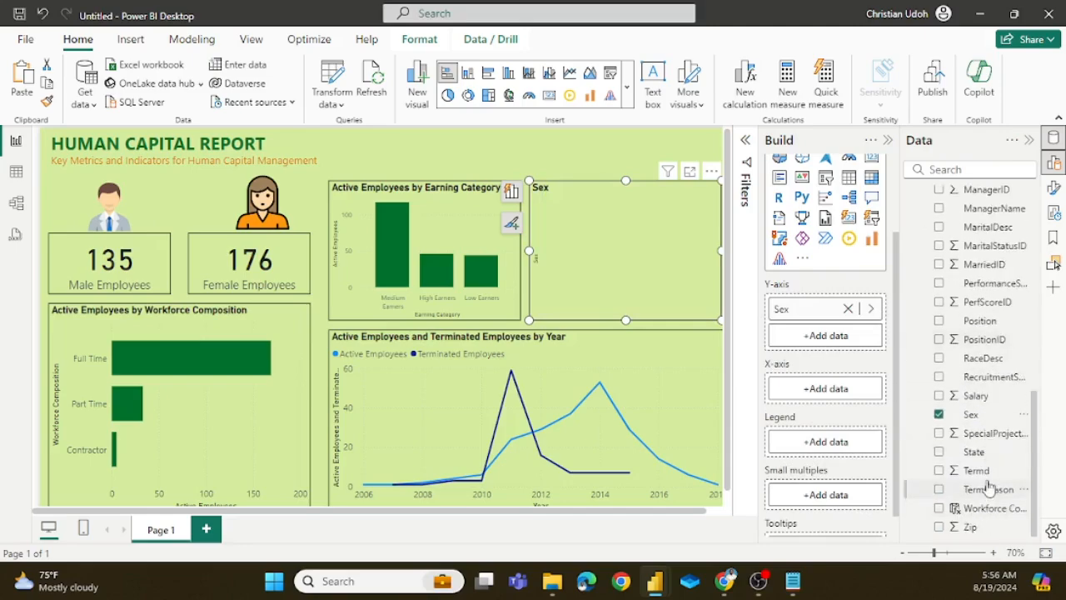
pyautogui.scroll(4, 989, 453)
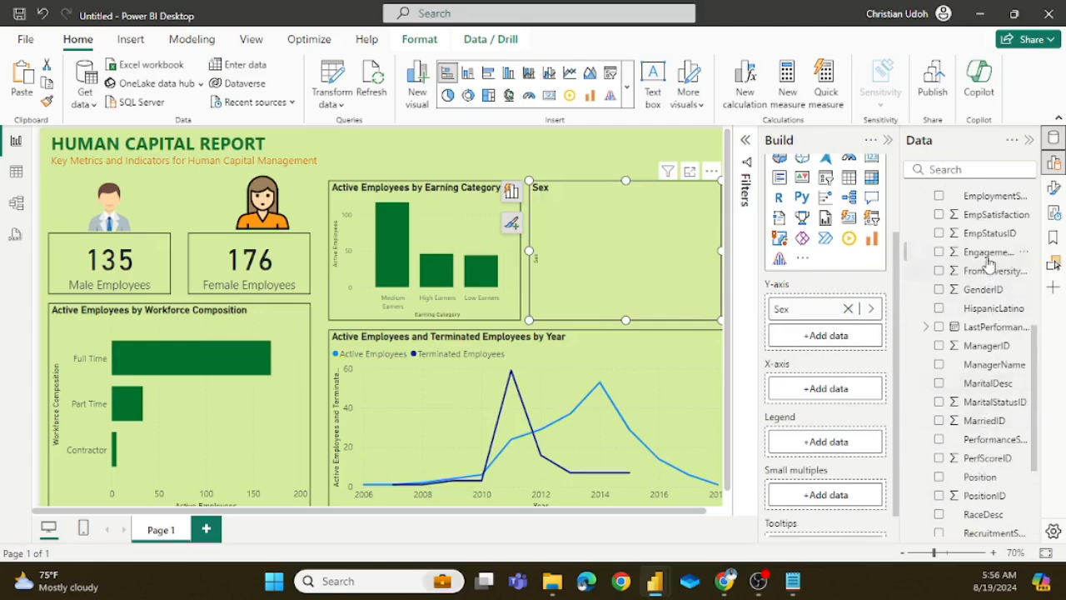
pyautogui.scroll(4, 989, 316)
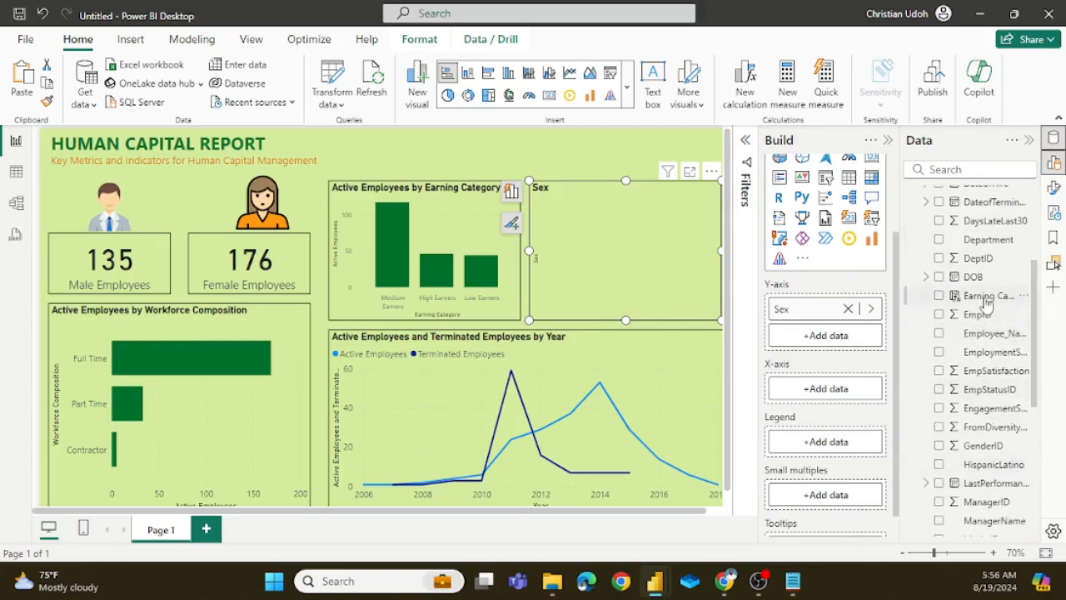
pyautogui.moveTo(991, 295); pyautogui.dragTo(829, 402)
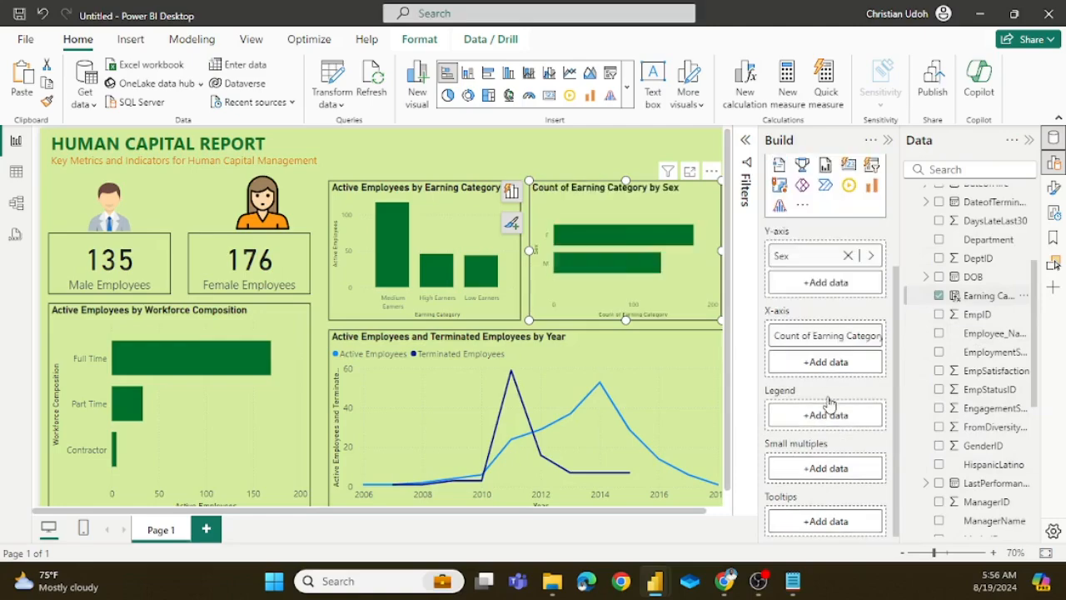
pyautogui.click(632, 144)
pyautogui.click(892, 140)
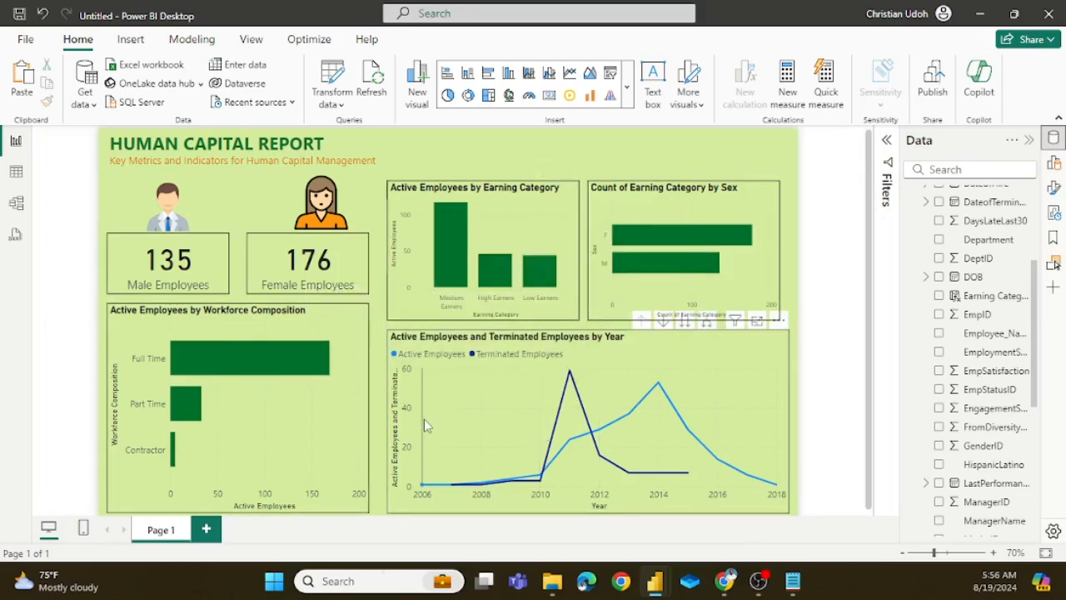
# Step: Cross-filter the report by the Full Time bar of the workforce composition chart, examine the other visuals, and clear the filter
pyautogui.moveTo(432, 450)
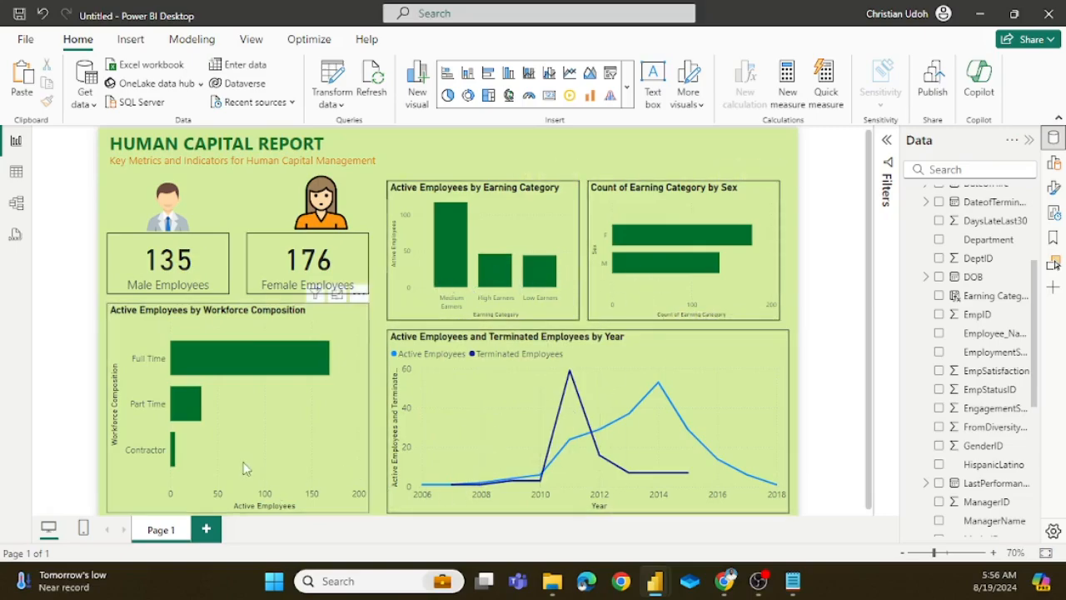
pyautogui.click(302, 359)
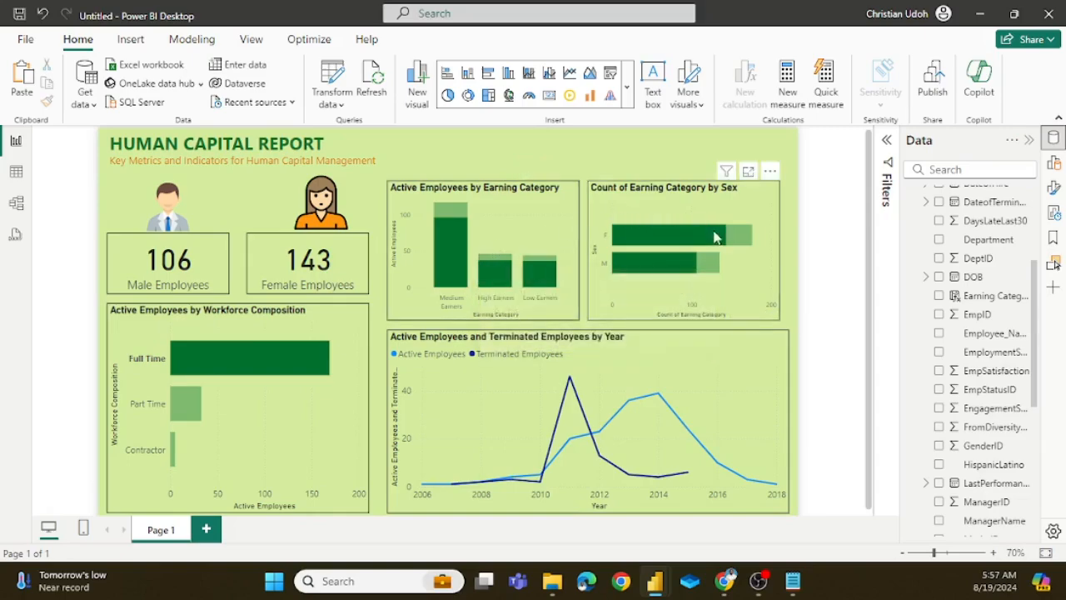
pyautogui.moveTo(656, 264)
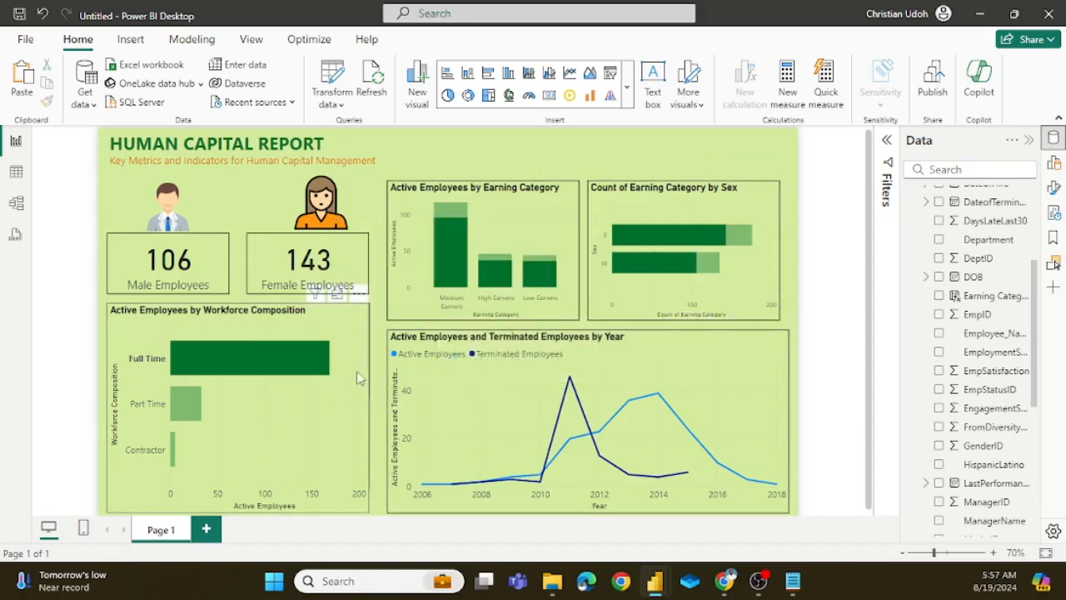
pyautogui.click(323, 360)
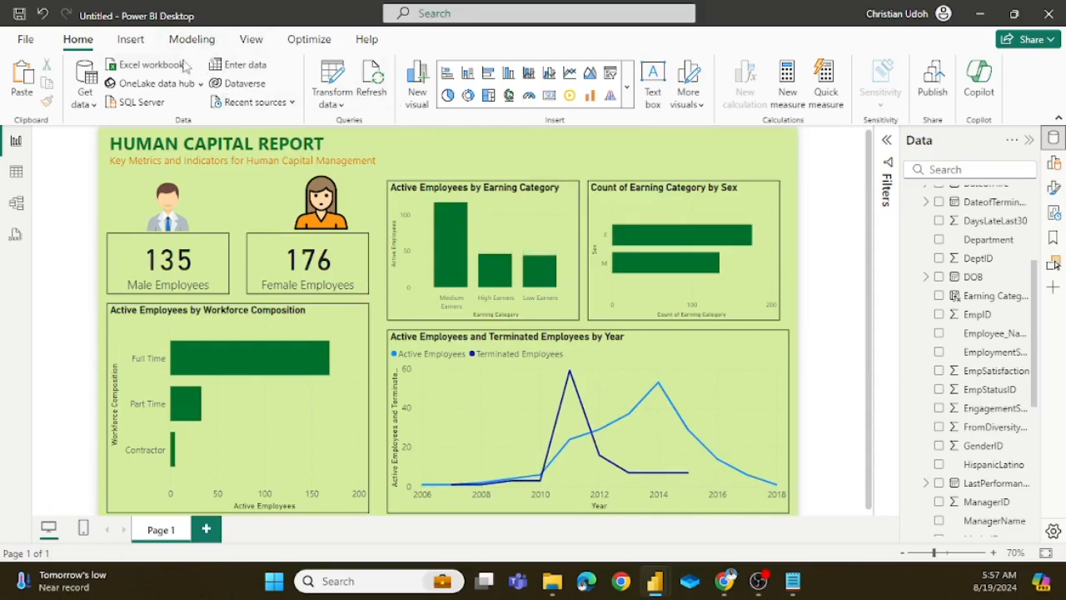
# Step: Insert a blank button and place it in the header area above the Earning Category column chart
pyautogui.click(131, 39)
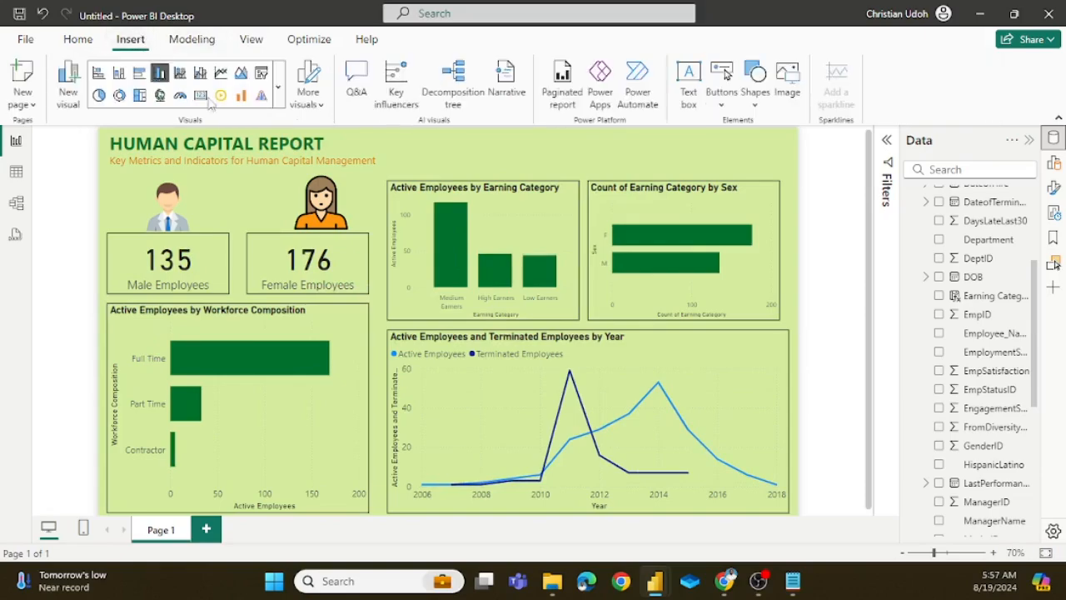
pyautogui.click(721, 108)
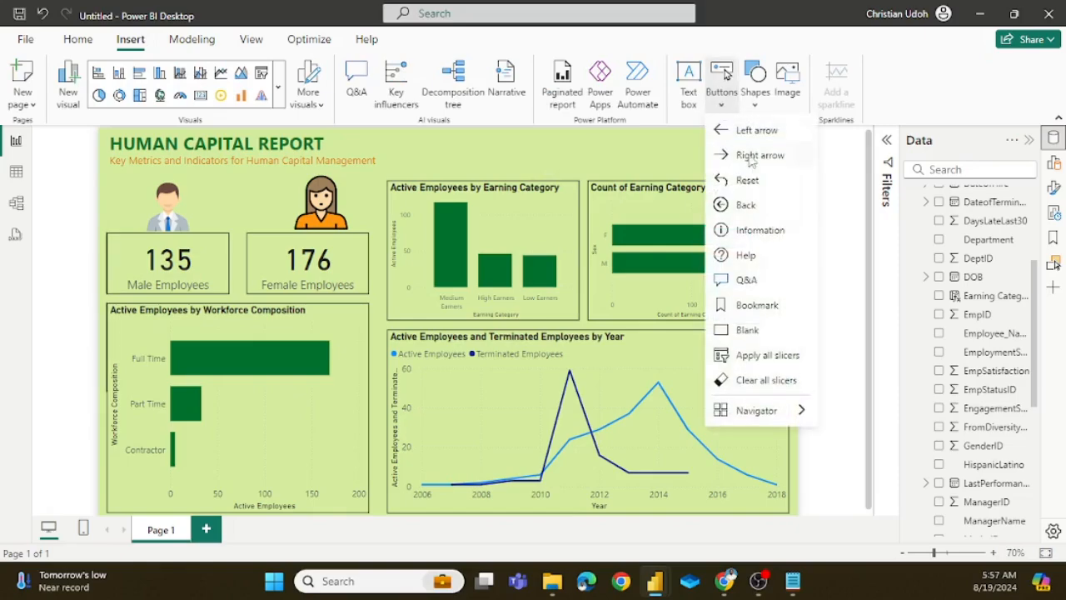
pyautogui.click(758, 332)
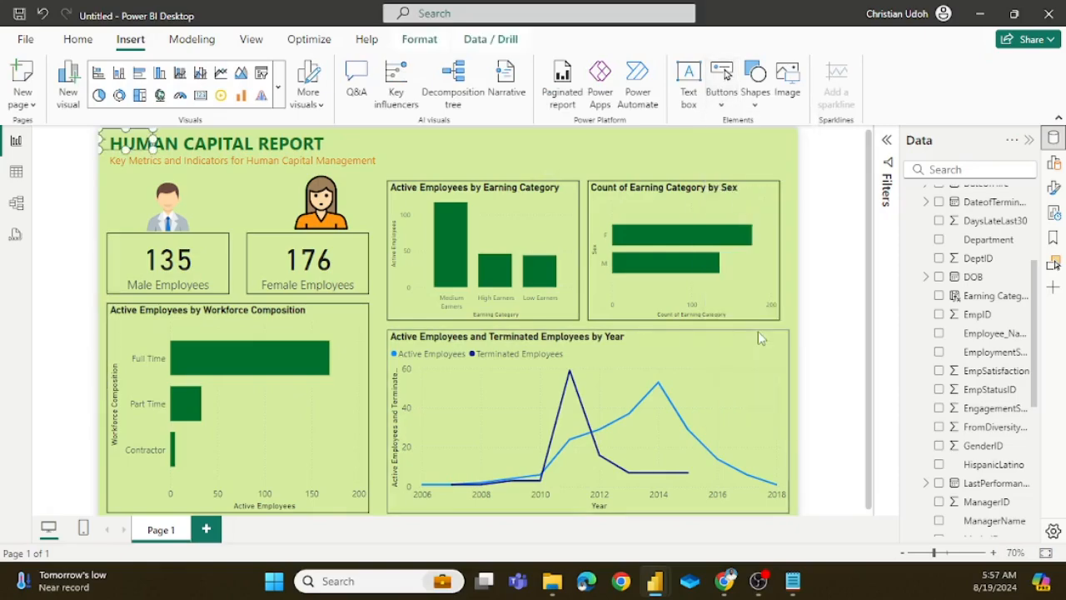
pyautogui.moveTo(122, 146); pyautogui.dragTo(518, 147)
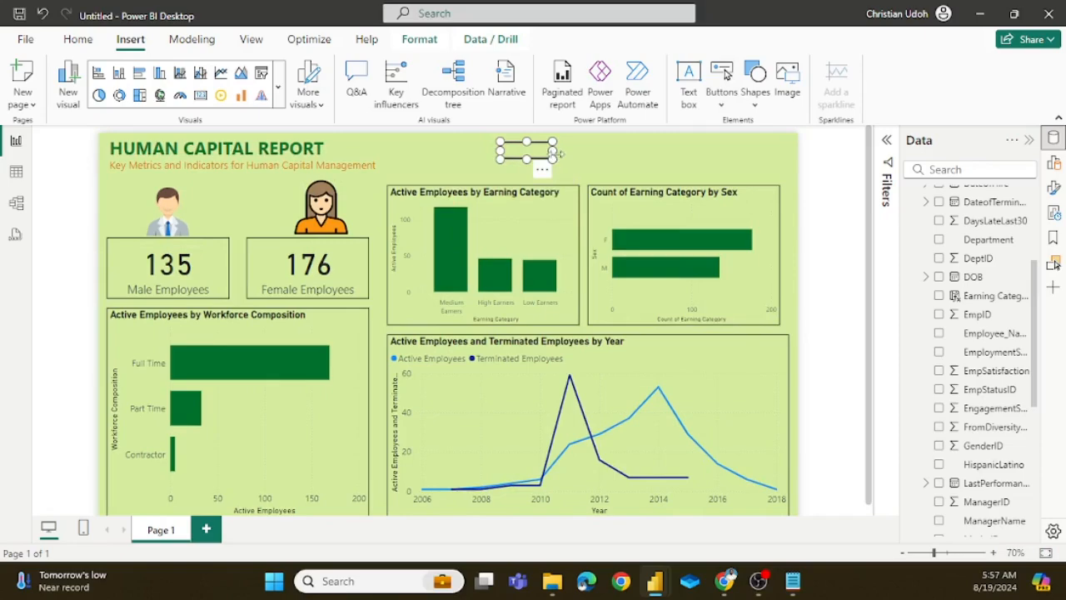
# Step: Enlarge the blank button to about 176 wide by 47 high and shift it slightly right within the header area
pyautogui.click(573, 156)
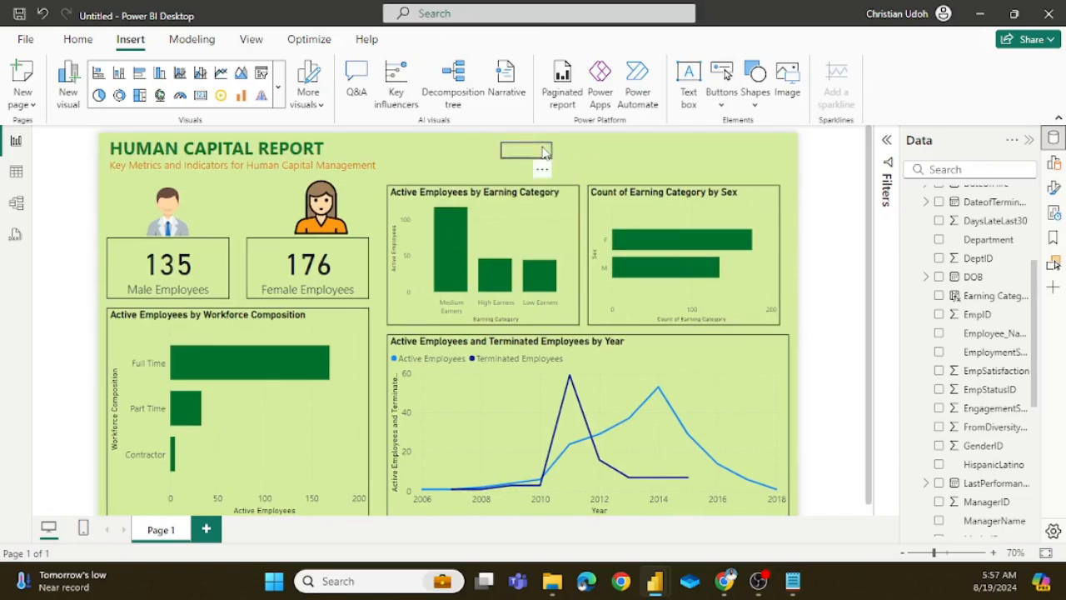
pyautogui.click(557, 158)
pyautogui.moveTo(552, 154); pyautogui.dragTo(590, 155)
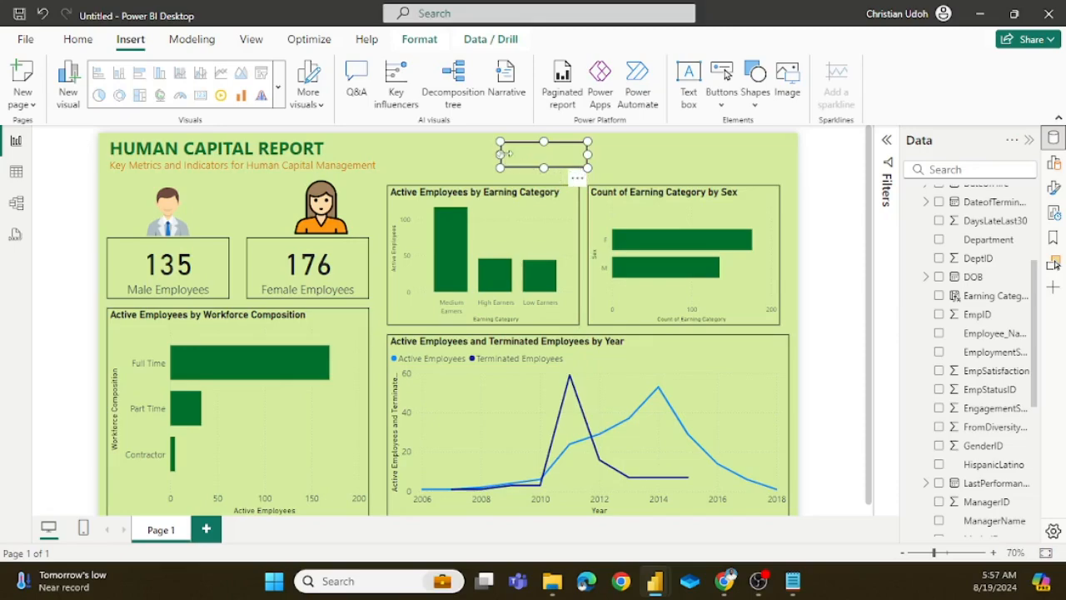
pyautogui.moveTo(500, 151); pyautogui.dragTo(489, 153)
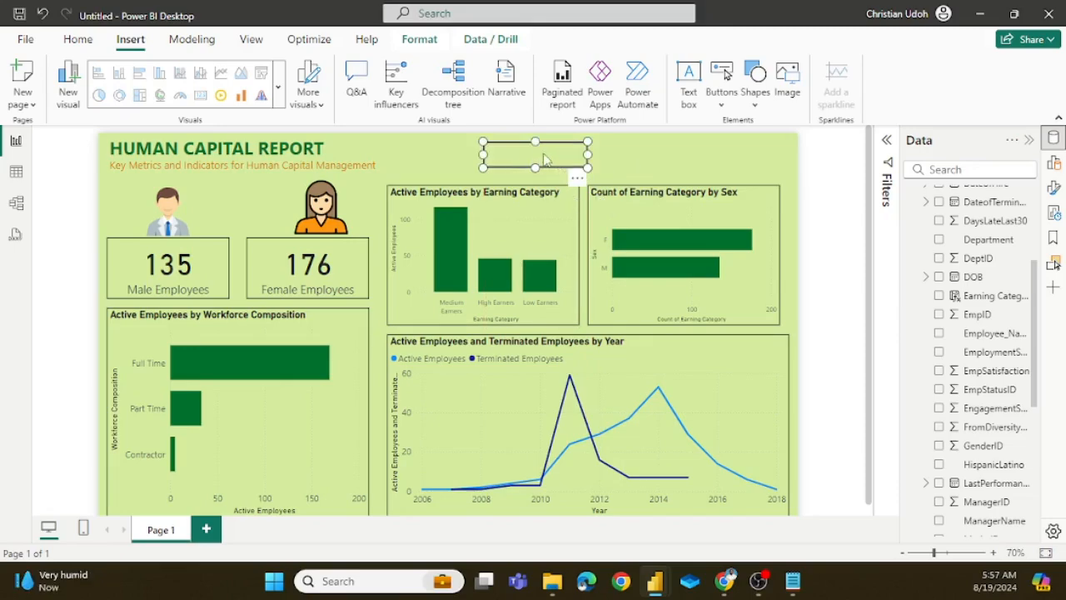
pyautogui.moveTo(560, 155); pyautogui.dragTo(585, 160)
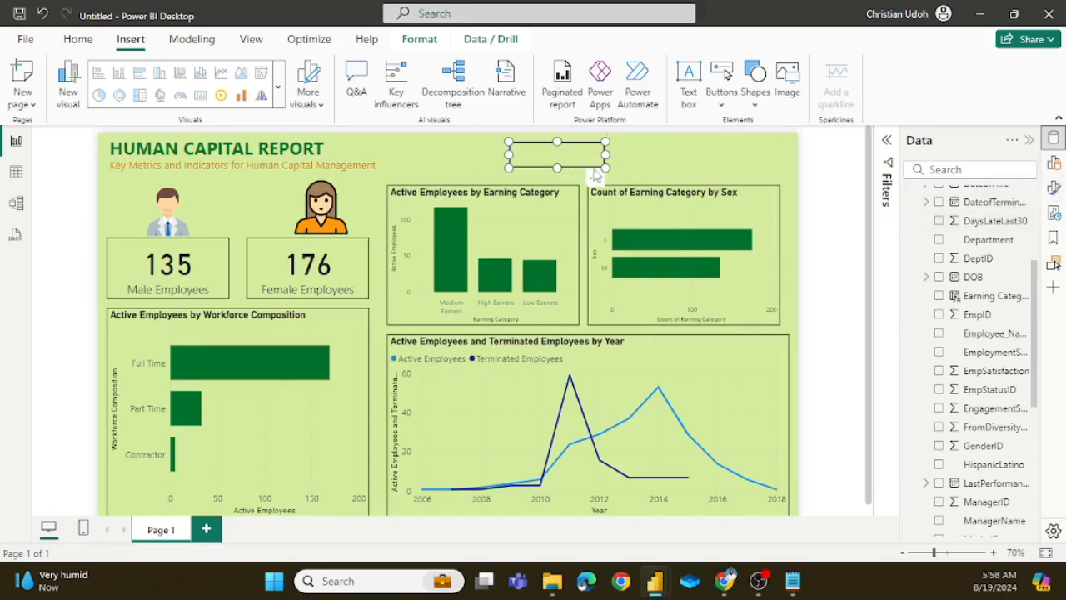
# Step: Turn on the text in the blank button's style settings, label it Trends, and make the label bold
pyautogui.click(596, 178)
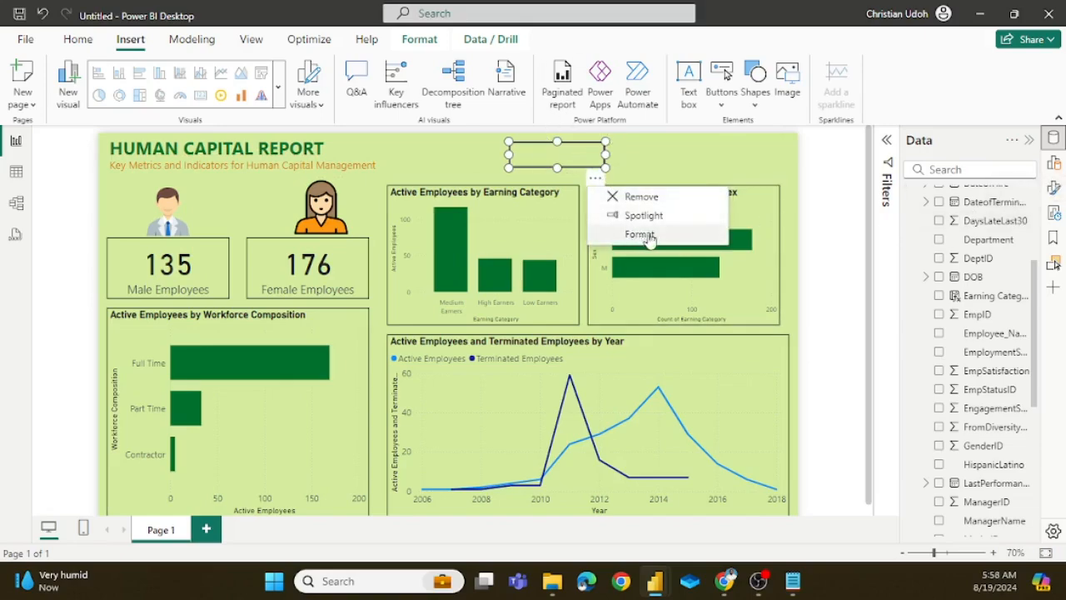
pyautogui.click(1054, 189)
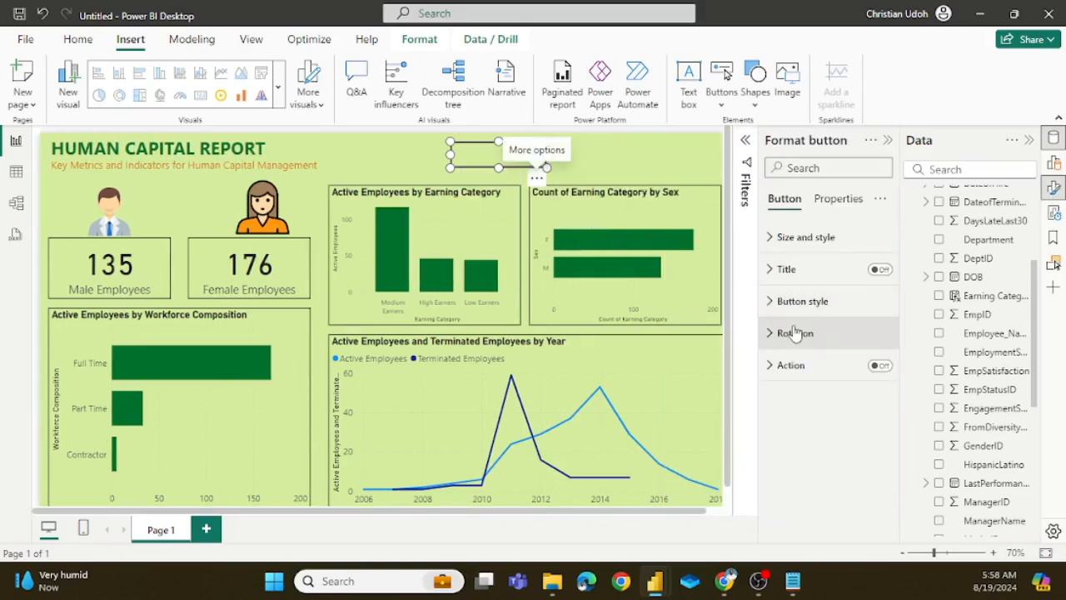
pyautogui.click(771, 239)
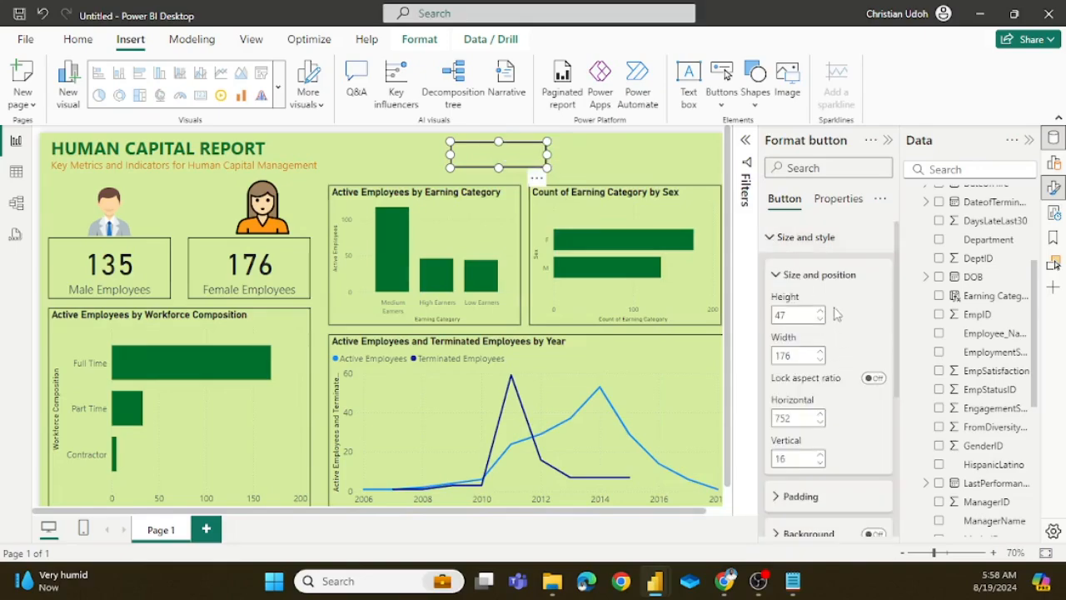
pyautogui.scroll(-5, 842, 337)
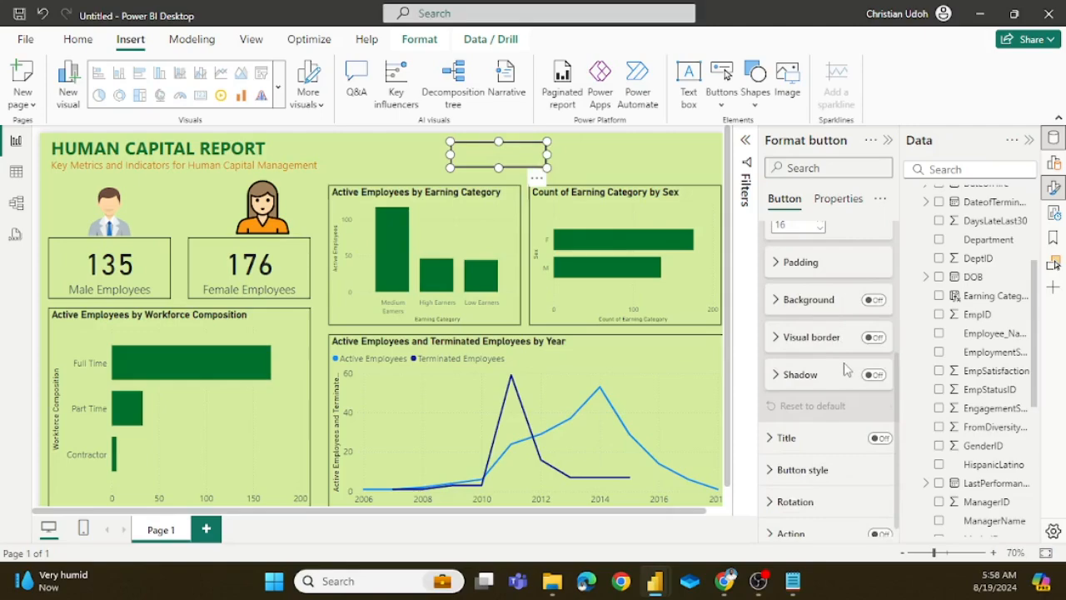
pyautogui.scroll(-1, 845, 369)
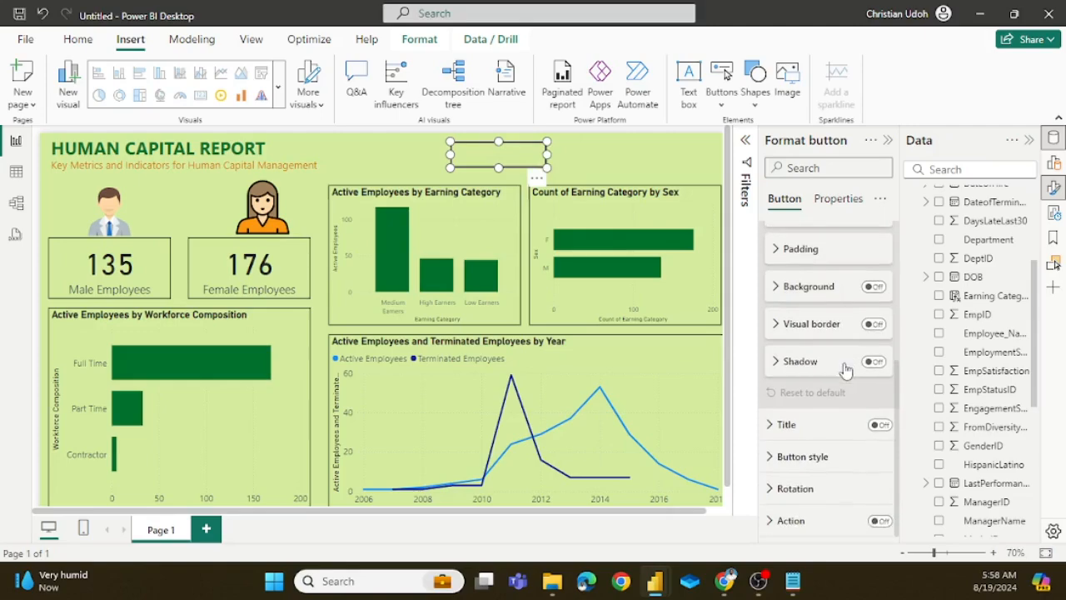
pyautogui.click(820, 456)
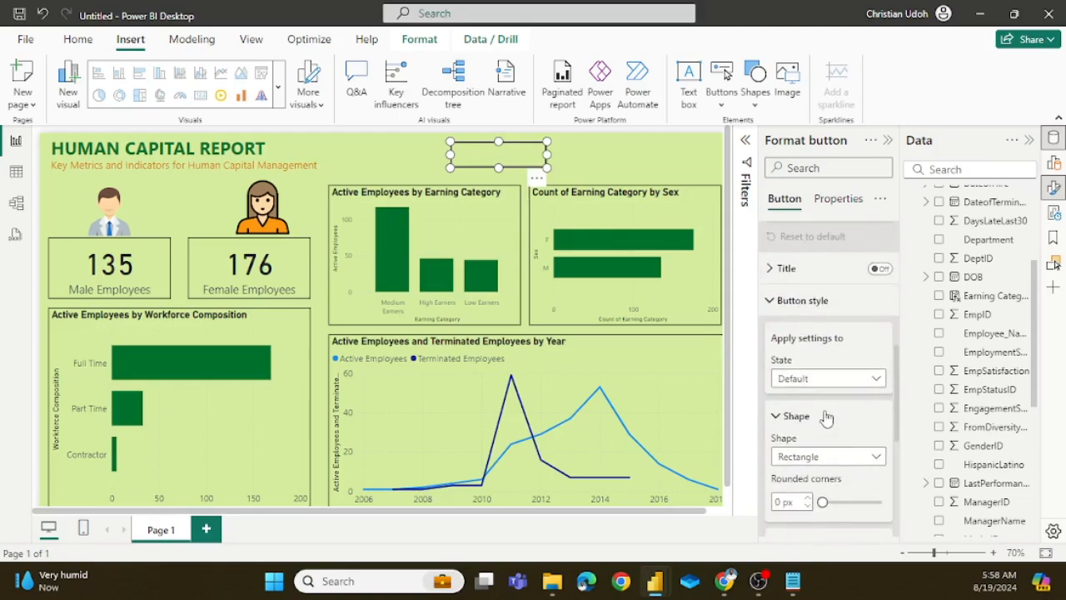
pyautogui.click(876, 379)
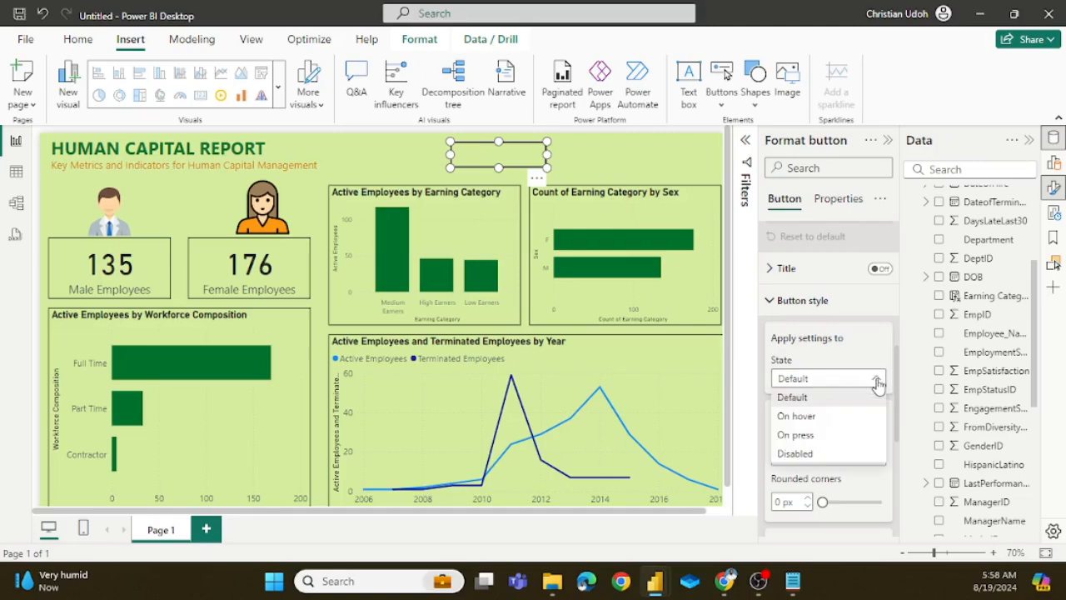
pyautogui.click(878, 382)
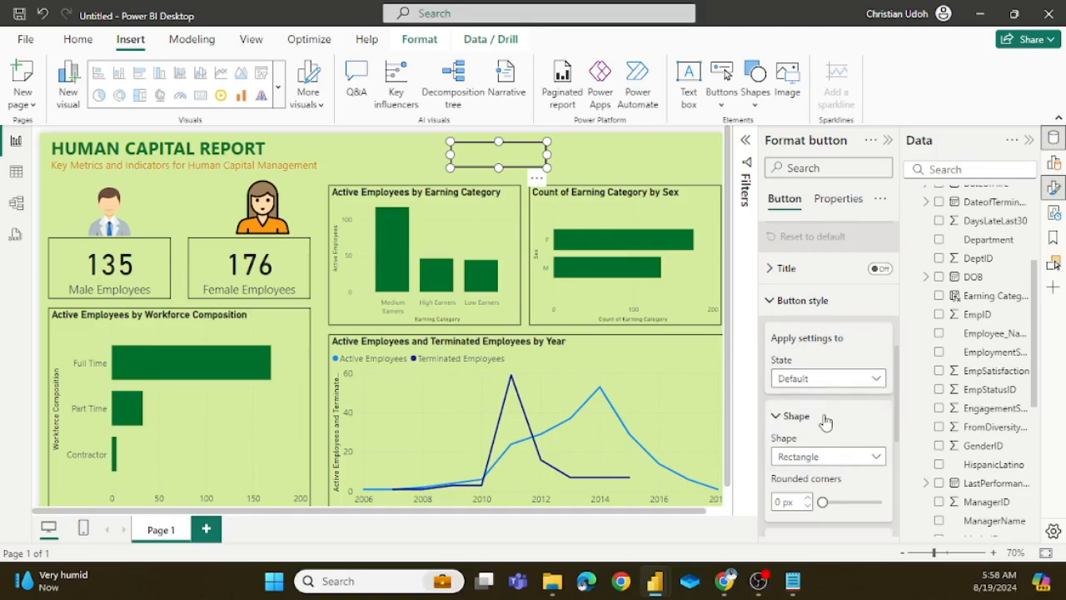
pyautogui.scroll(-2, 824, 422)
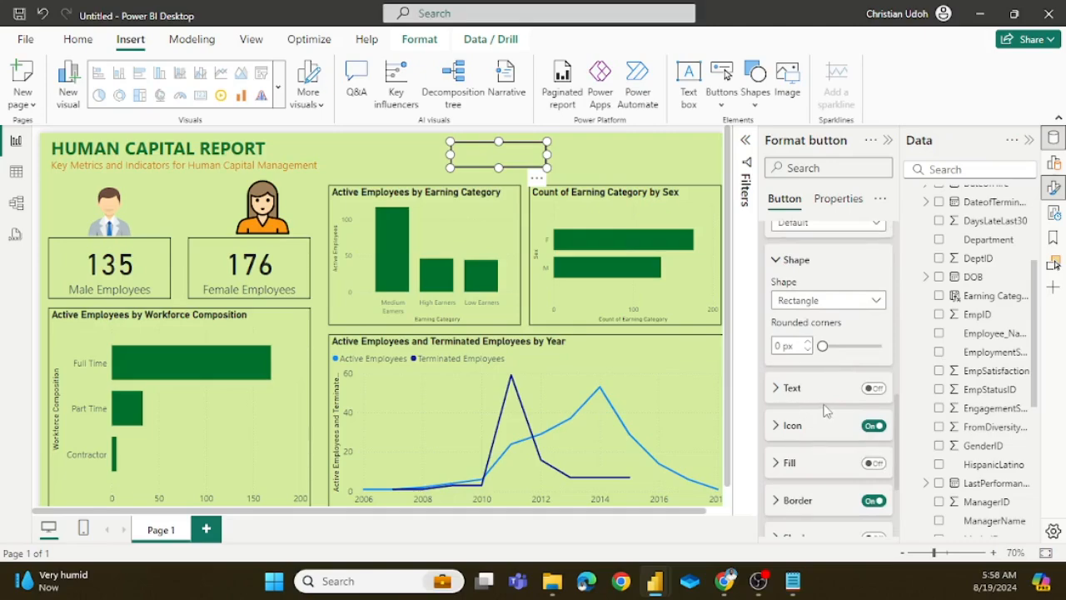
pyautogui.scroll(-3, 825, 410)
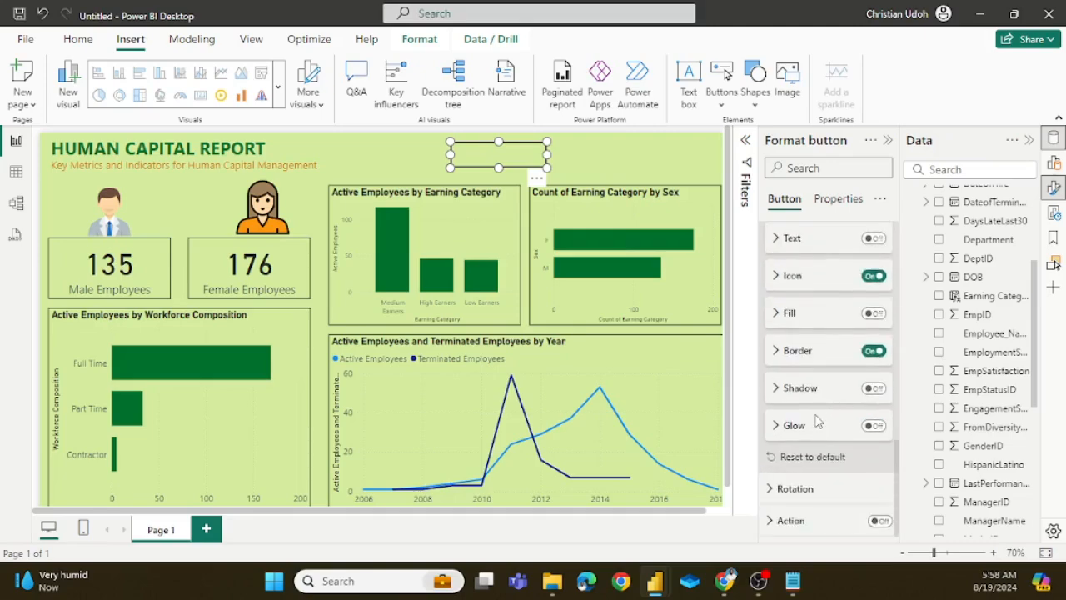
pyautogui.scroll(3, 820, 424)
pyautogui.scroll(-2, 823, 426)
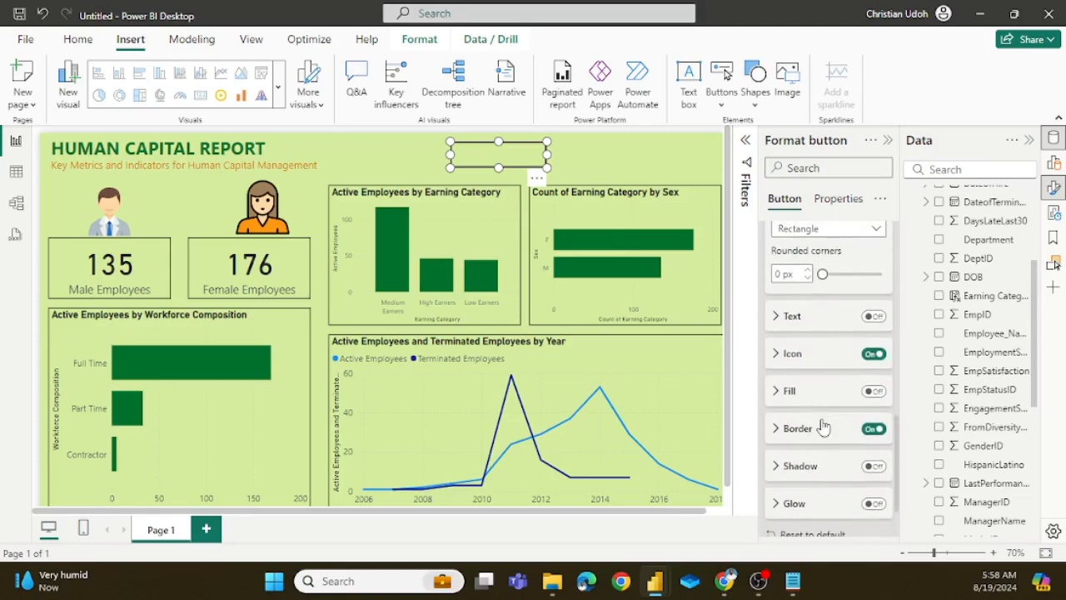
pyautogui.click(873, 318)
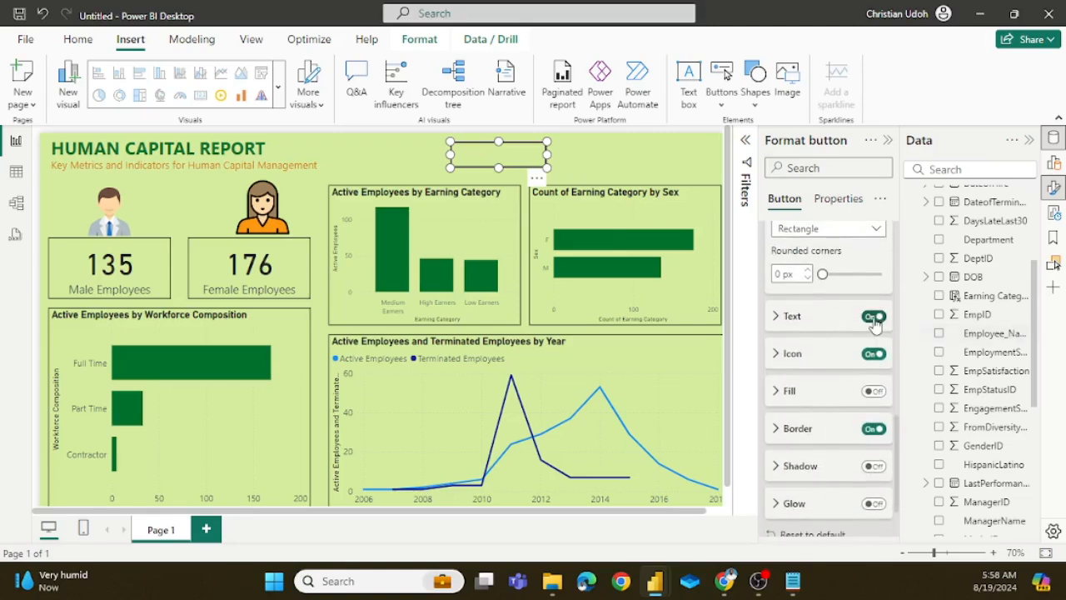
pyautogui.click(778, 321)
pyautogui.click(800, 355)
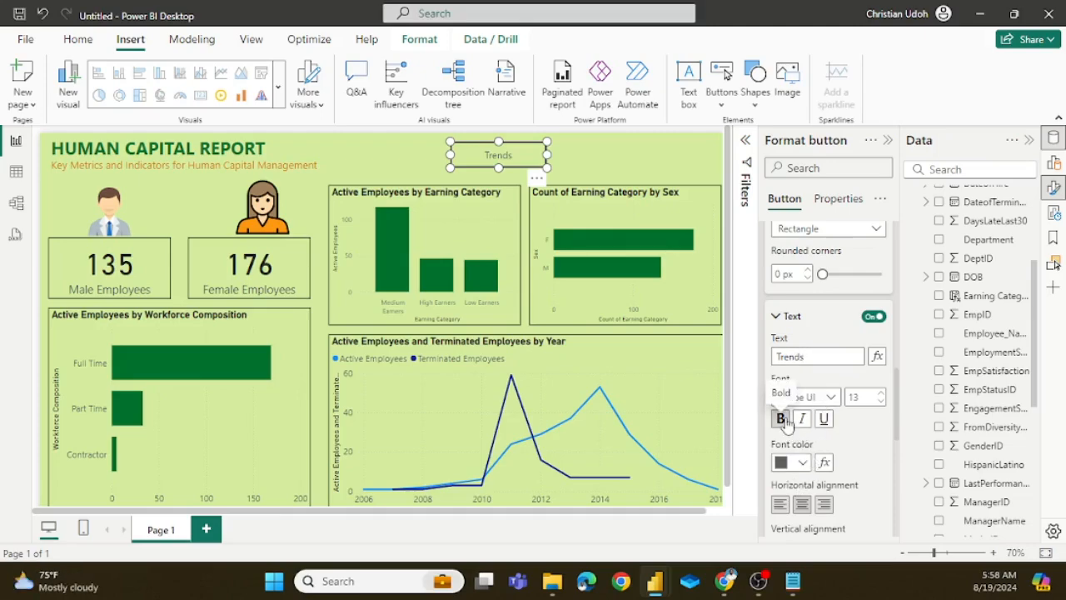
pyautogui.scroll(-2, 783, 424)
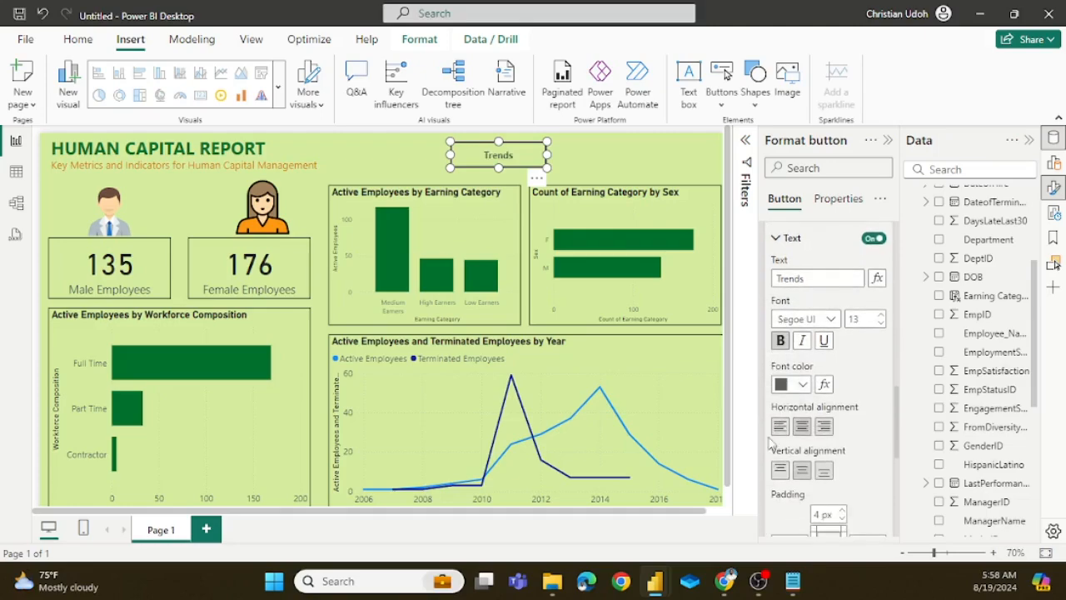
# Step: Set the Trends button's font color and border color to the dashboard's dark green
pyautogui.click(804, 386)
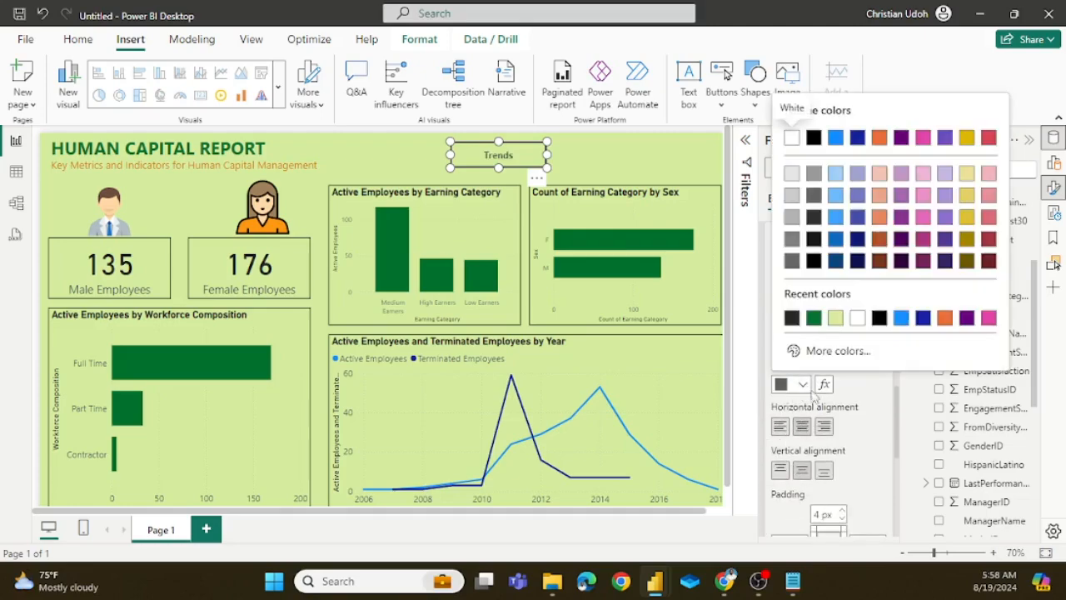
pyautogui.click(816, 321)
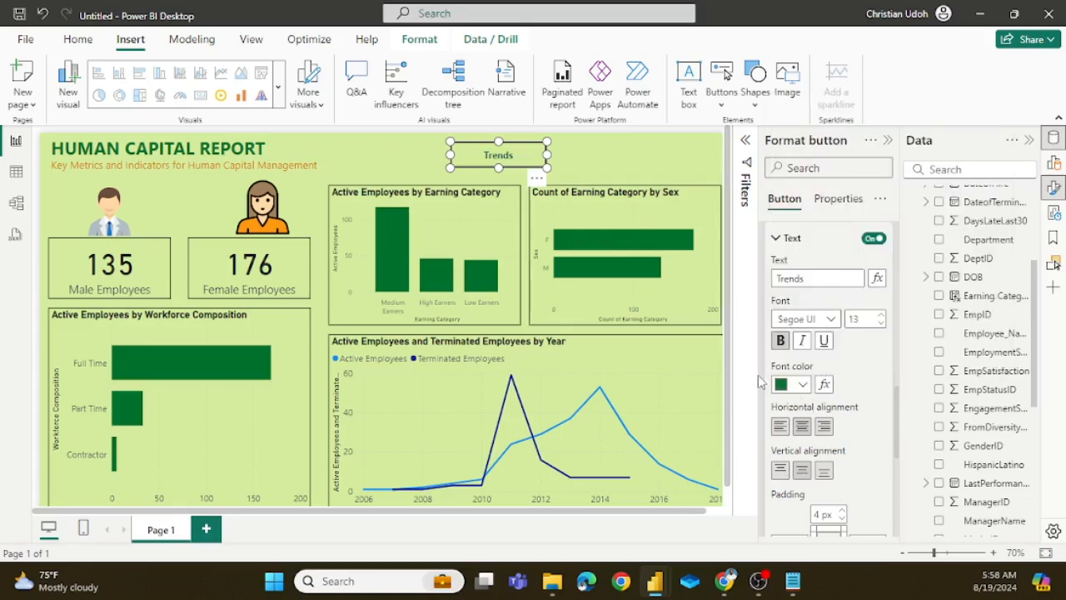
pyautogui.click(777, 239)
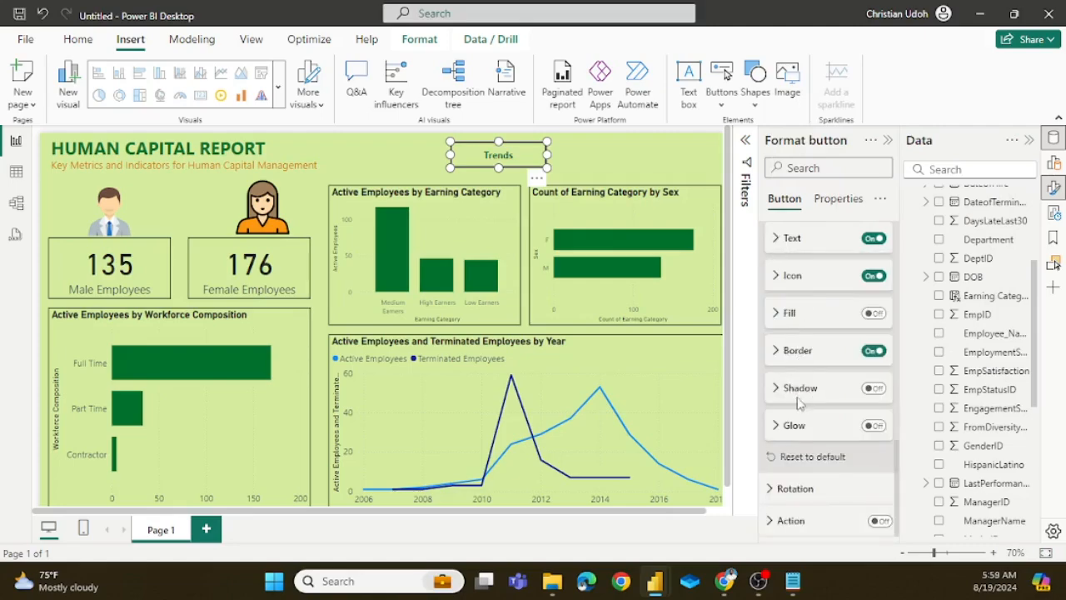
pyautogui.click(789, 353)
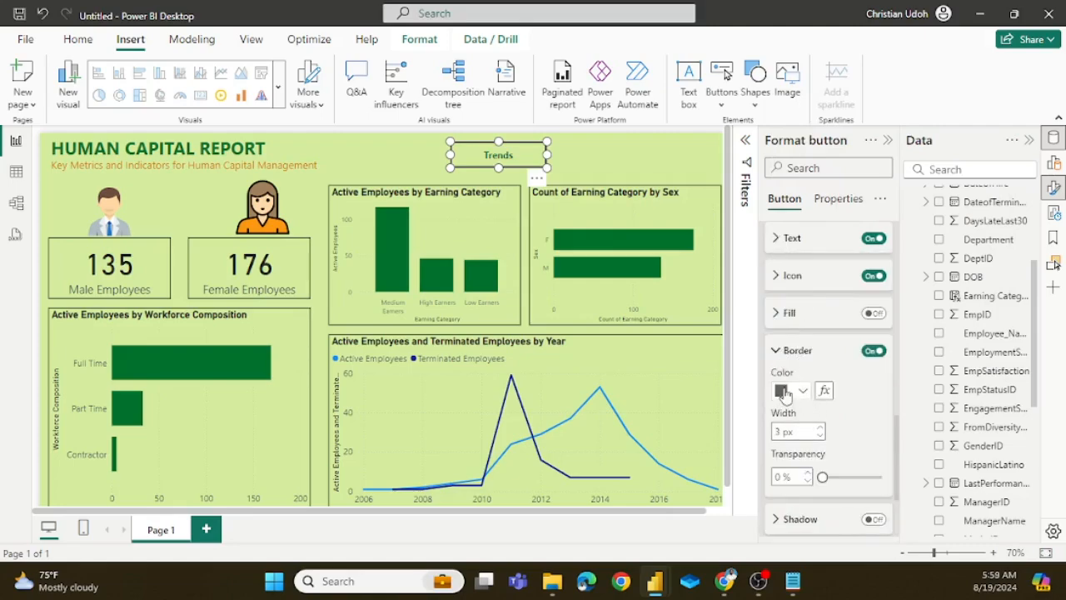
pyautogui.click(803, 390)
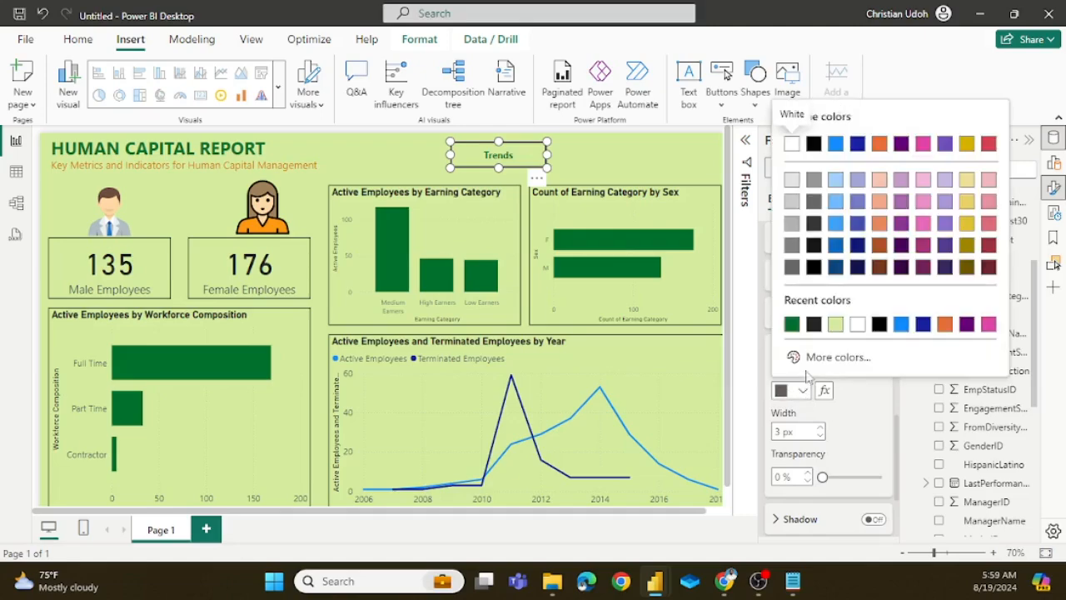
pyautogui.click(796, 329)
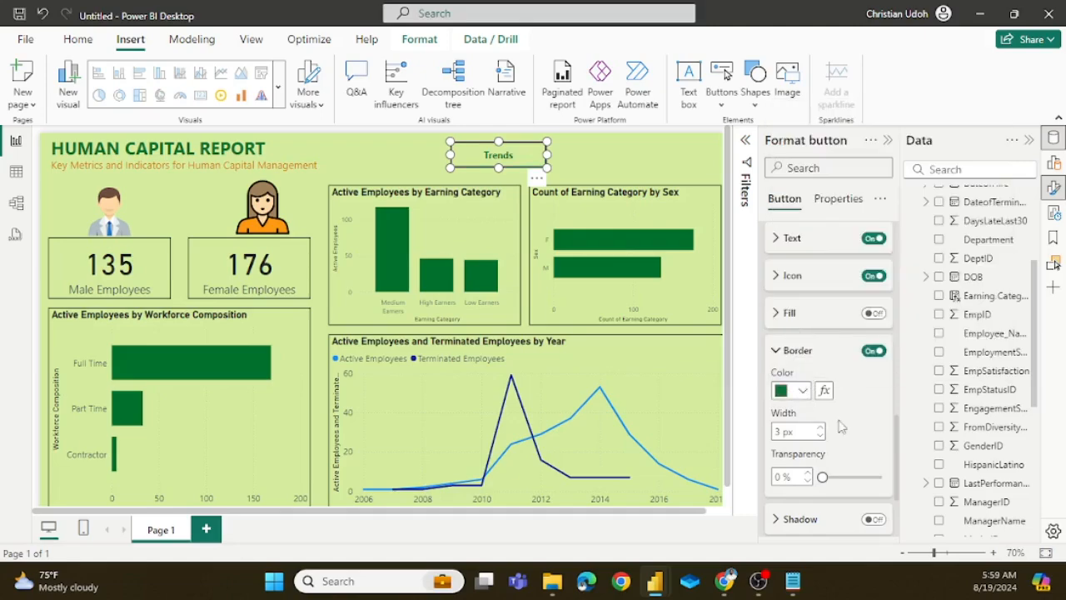
pyautogui.click(659, 166)
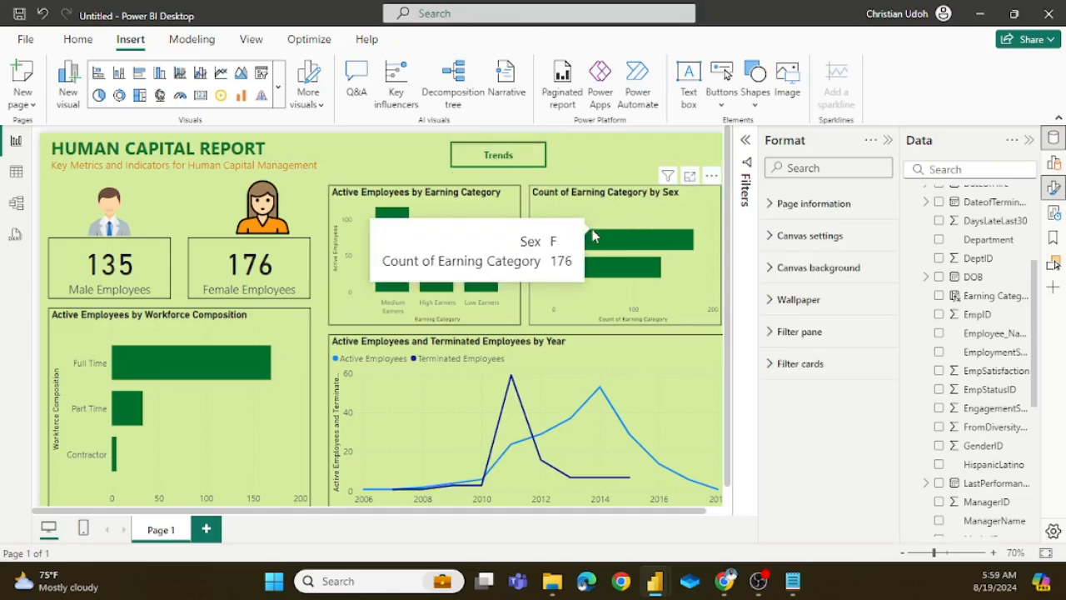
# Step: Duplicate the Trends button and place the copy beside it in the header at horizontal 944, vertical 16
pyautogui.click(523, 162)
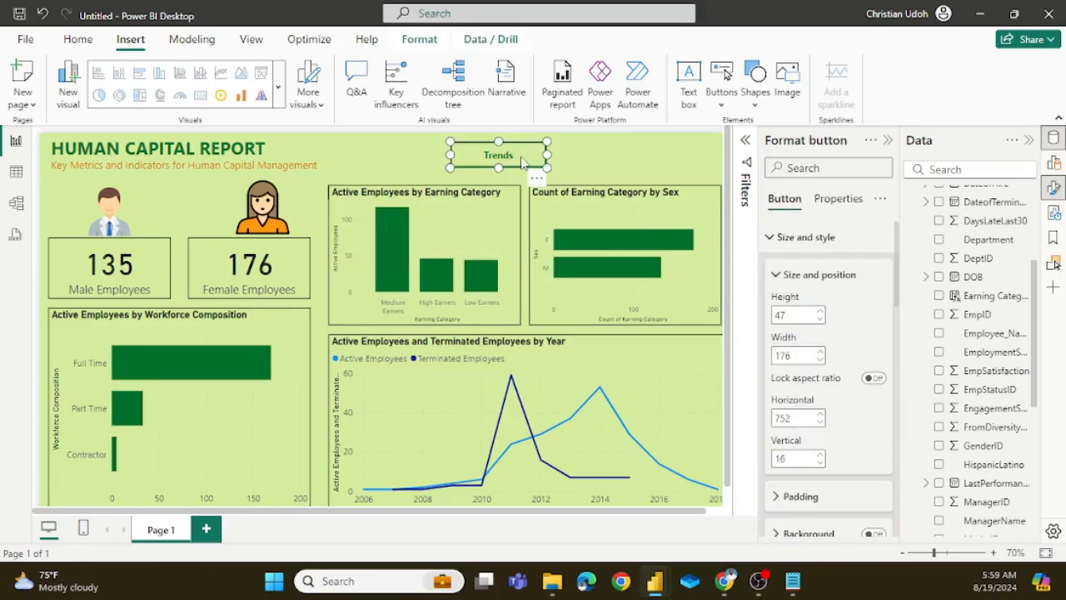
pyautogui.moveTo(522, 160); pyautogui.dragTo(553, 169)
pyautogui.moveTo(628, 160); pyautogui.dragTo(624, 164)
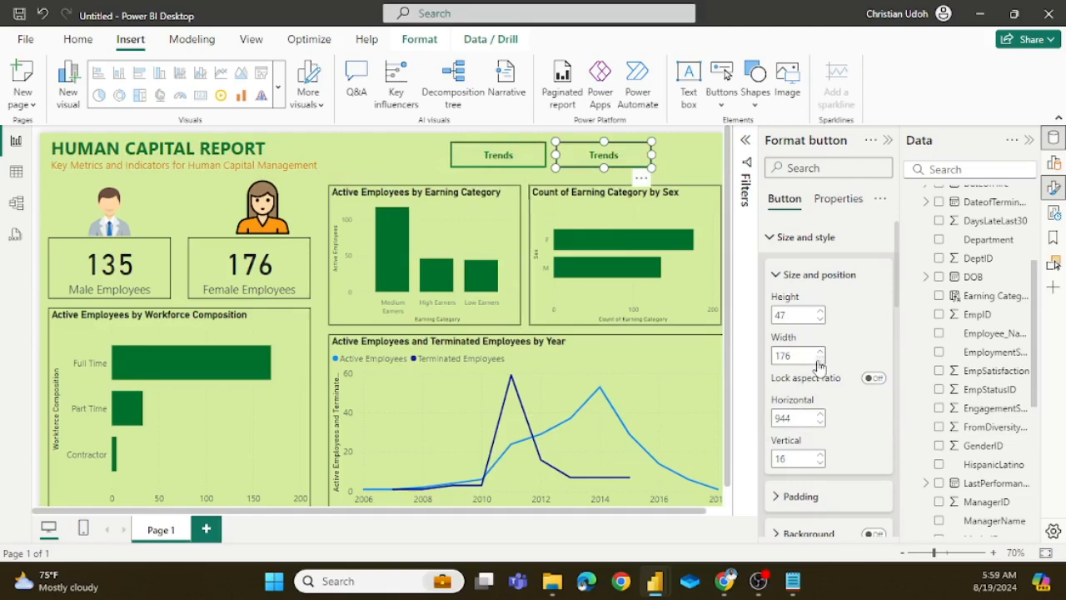
# Step: Relabel the duplicated button Segments and set its font color to white
pyautogui.scroll(-5, 827, 405)
pyautogui.scroll(-4, 820, 409)
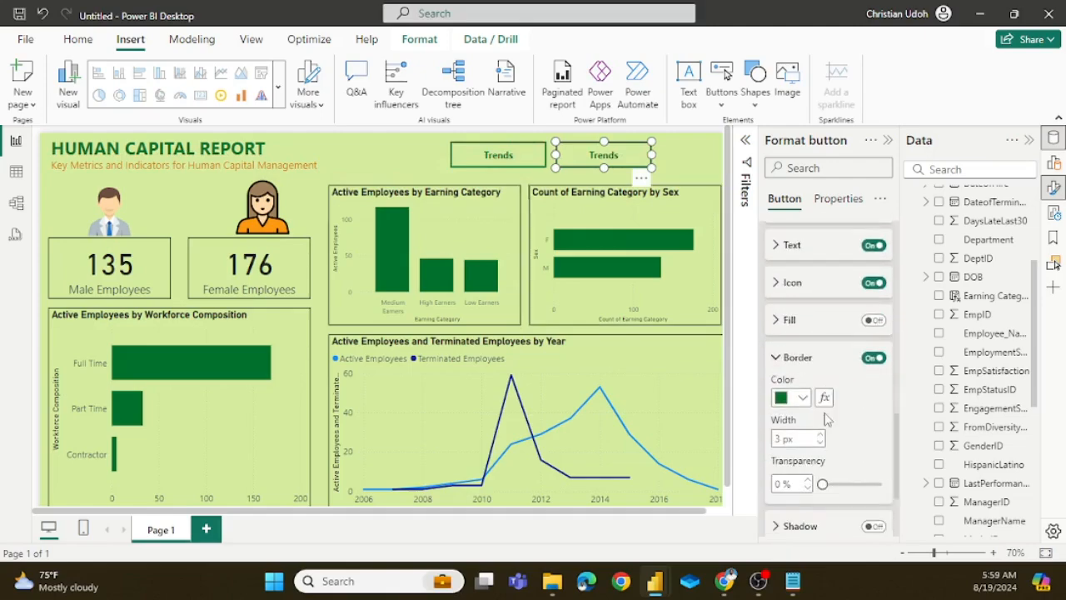
pyautogui.scroll(2, 812, 342)
pyautogui.scroll(-2, 822, 350)
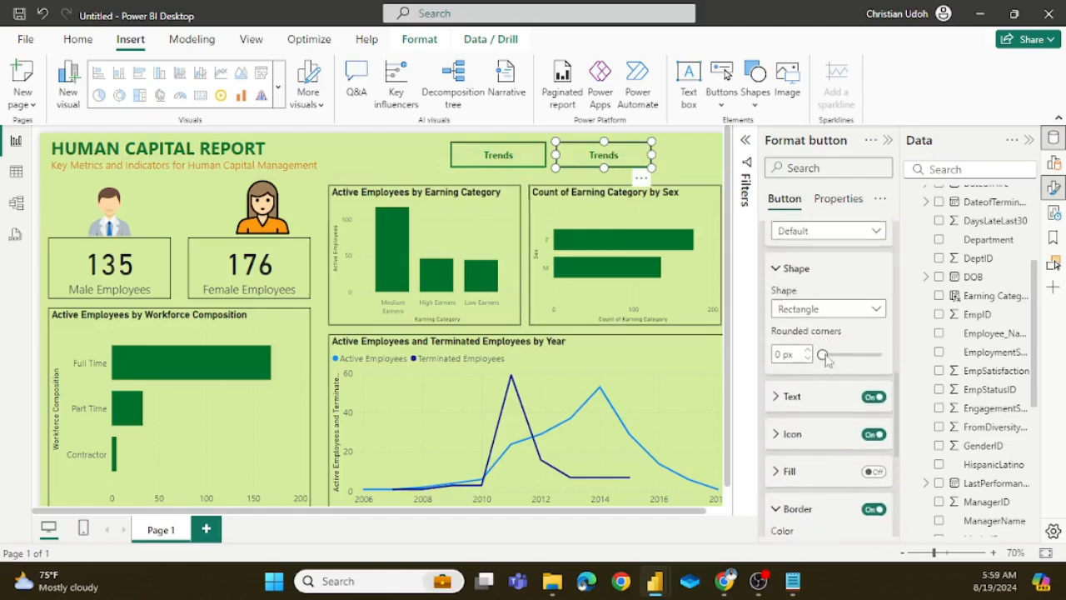
pyautogui.click(779, 324)
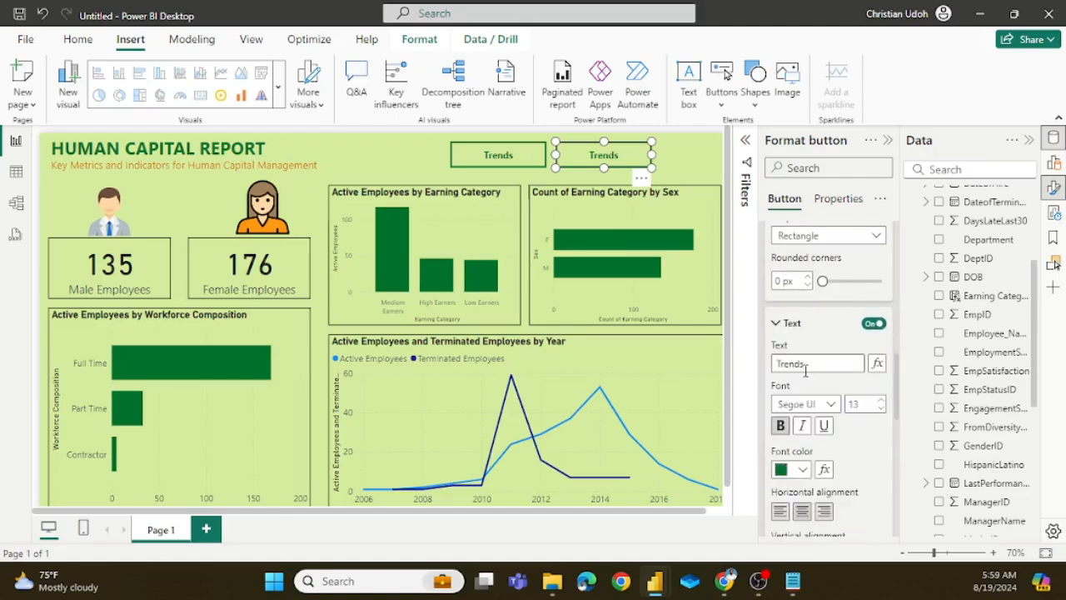
pyautogui.click(807, 367)
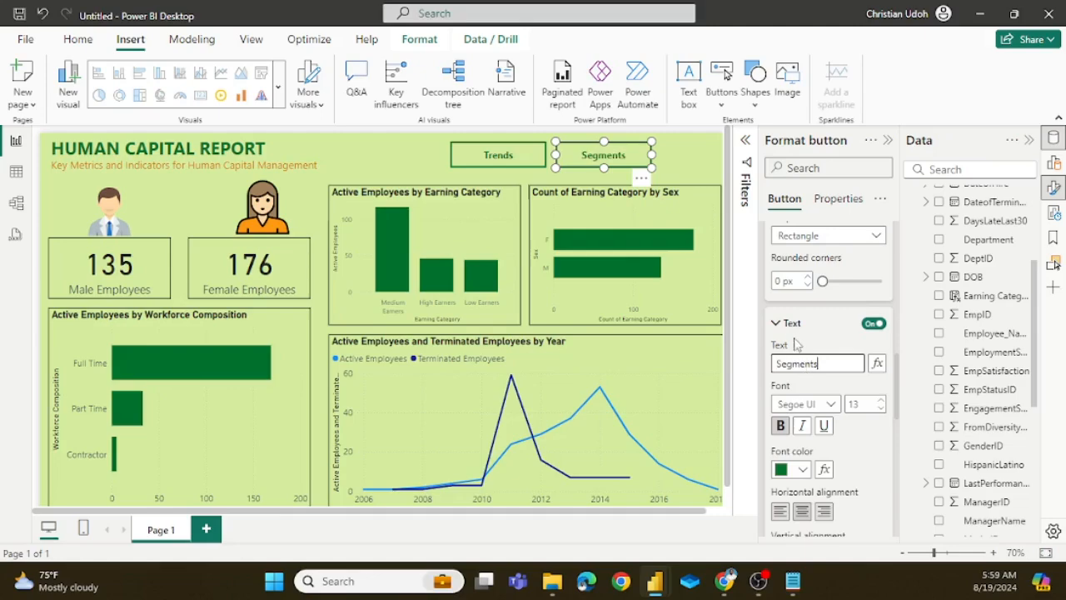
pyautogui.click(802, 469)
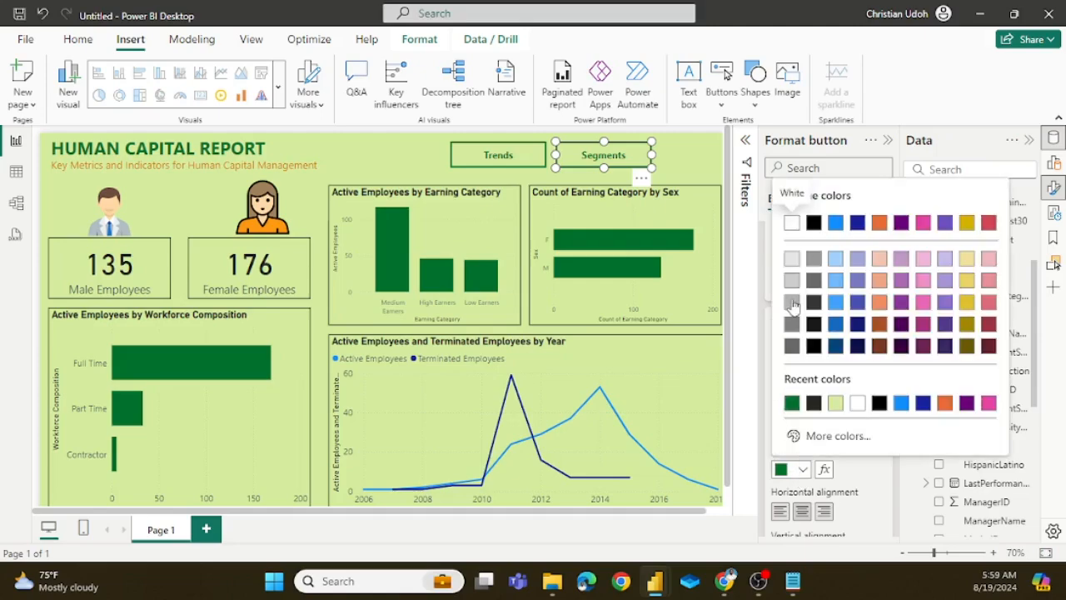
pyautogui.click(792, 223)
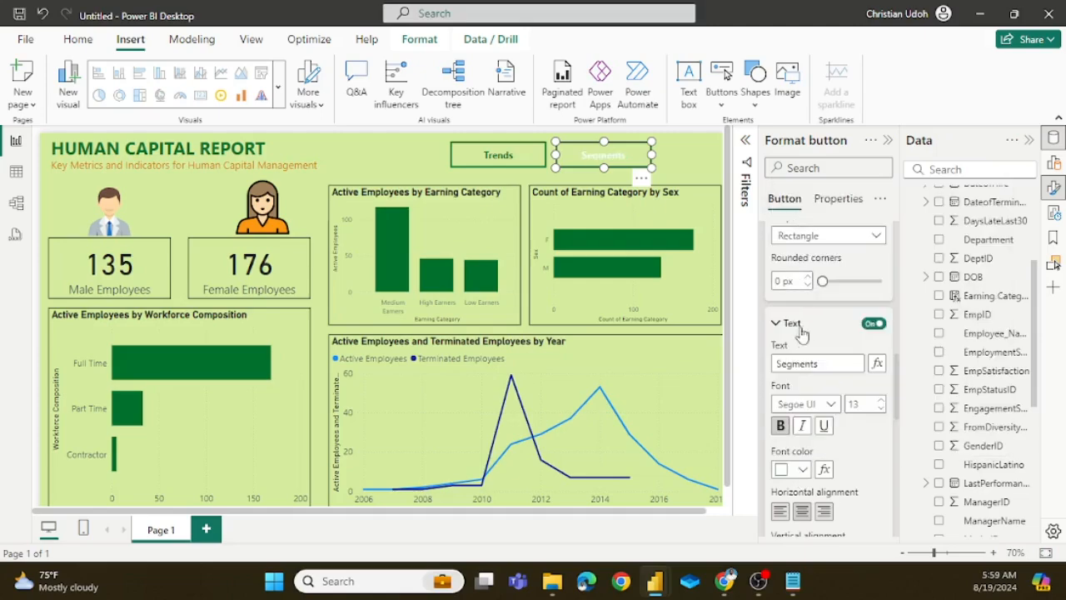
pyautogui.click(777, 323)
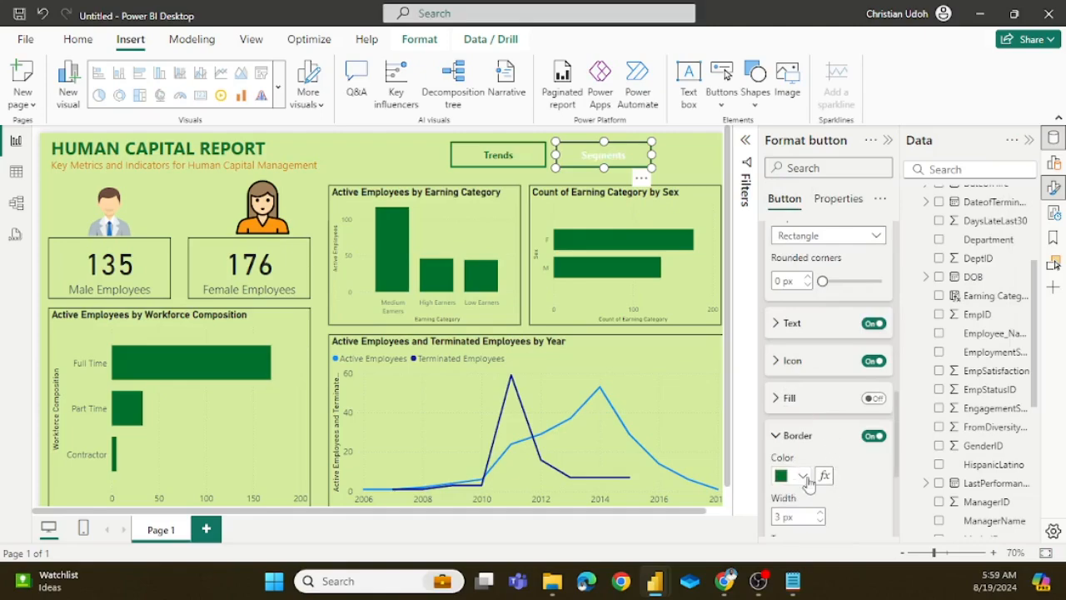
# Step: Turn off the Segments button's border, turn on its fill in dark green, and close the formatting settings
pyautogui.click(883, 436)
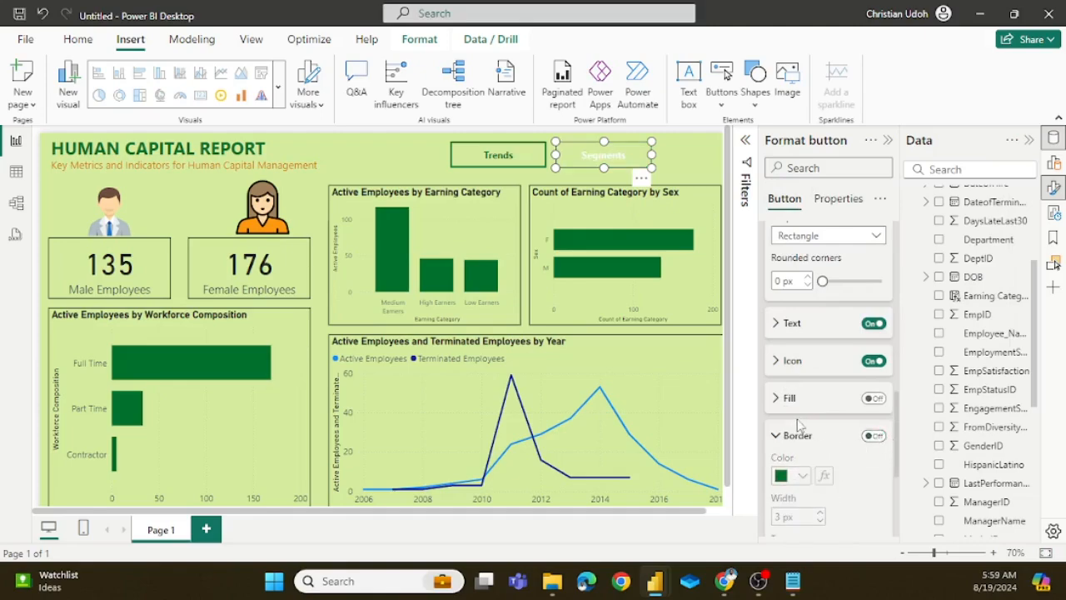
pyautogui.click(871, 400)
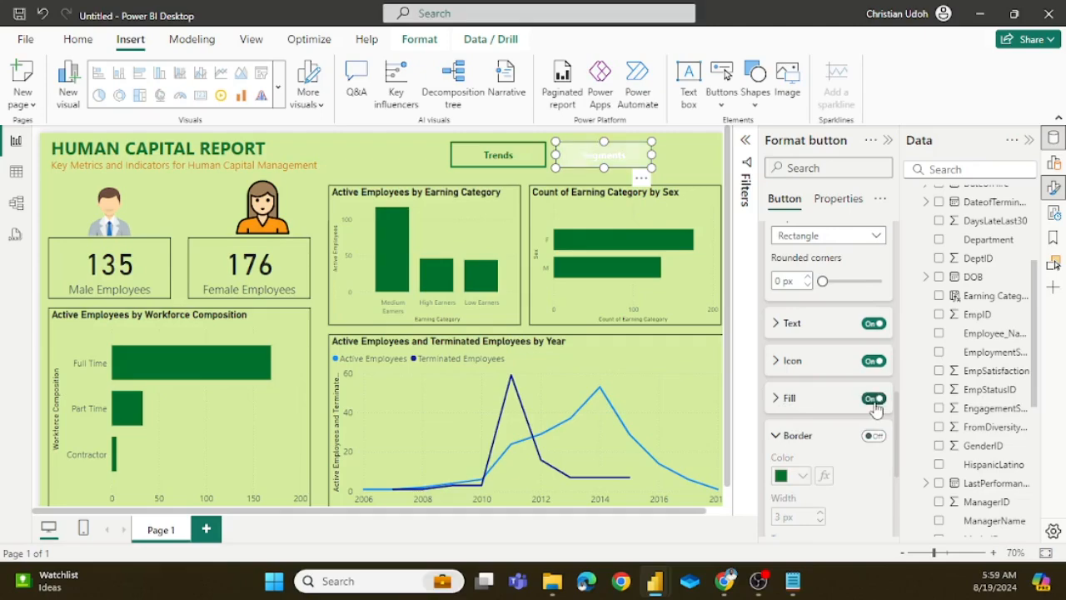
pyautogui.click(783, 398)
pyautogui.click(787, 439)
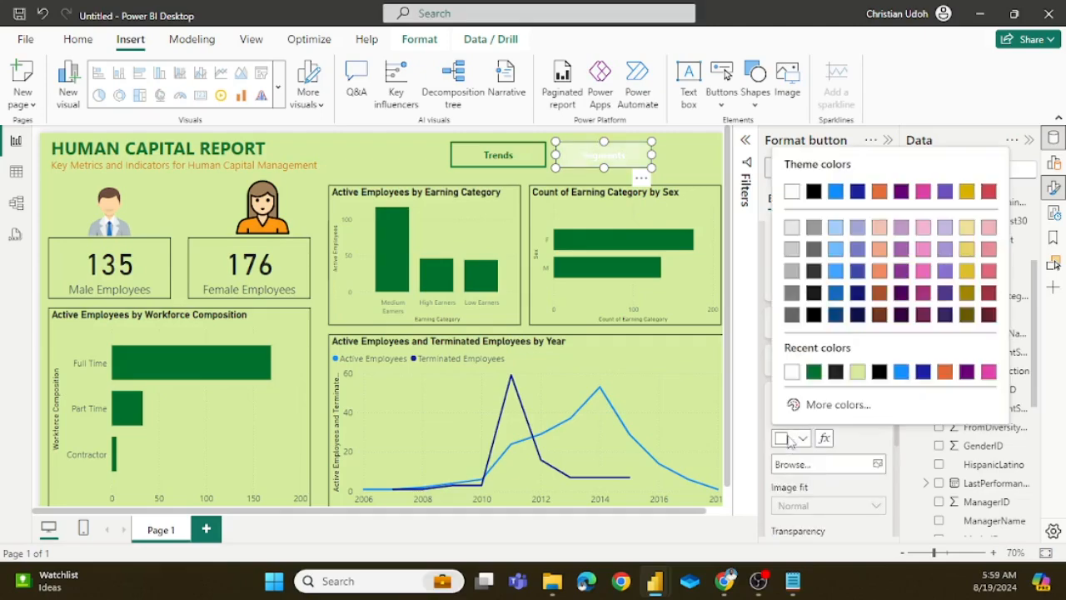
pyautogui.click(813, 372)
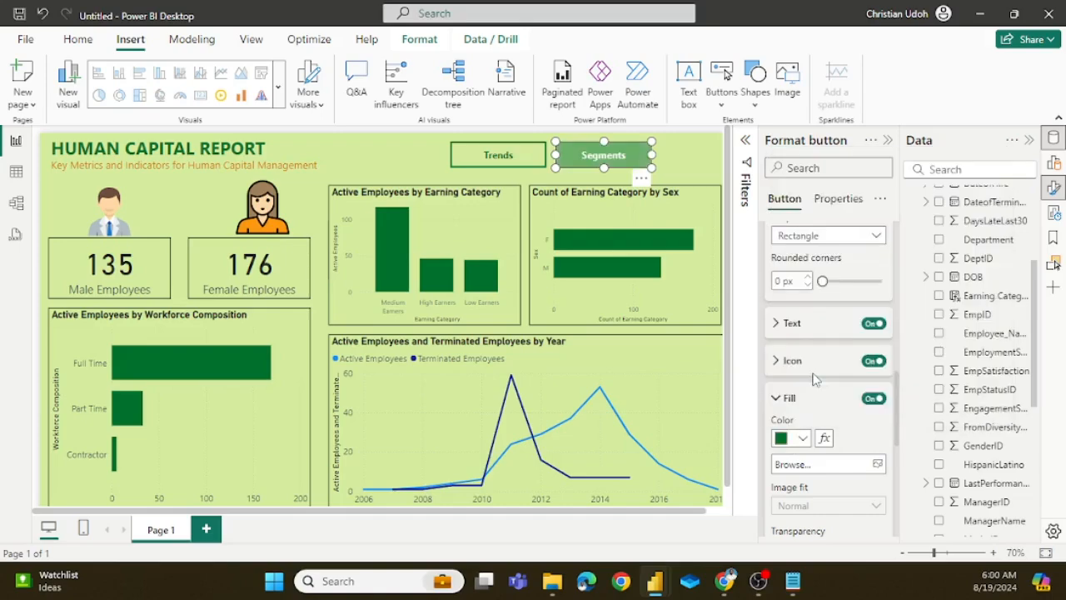
pyautogui.click(694, 173)
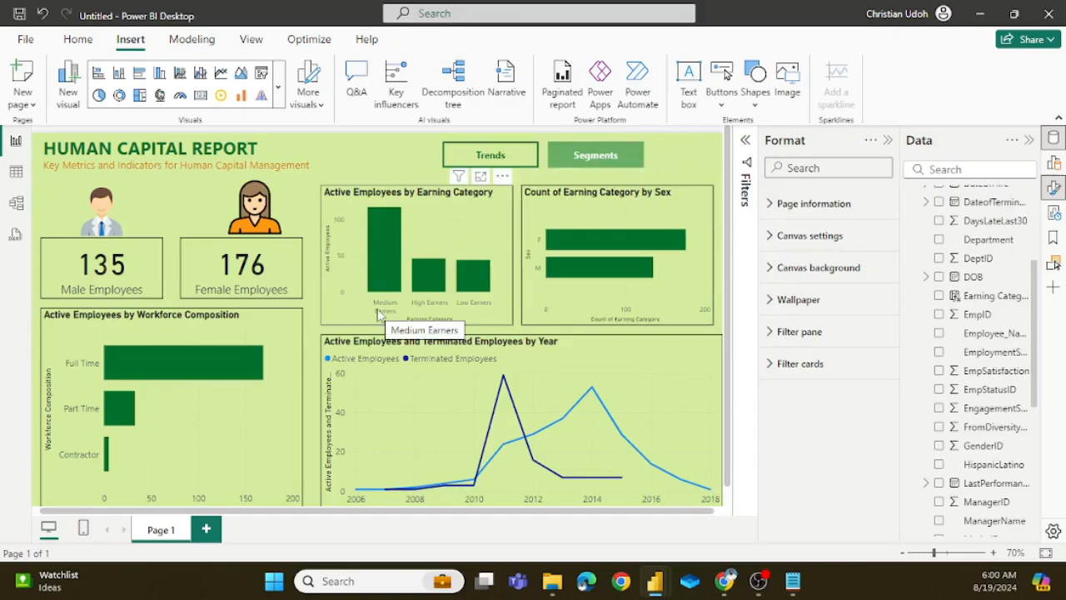
pyautogui.click(889, 141)
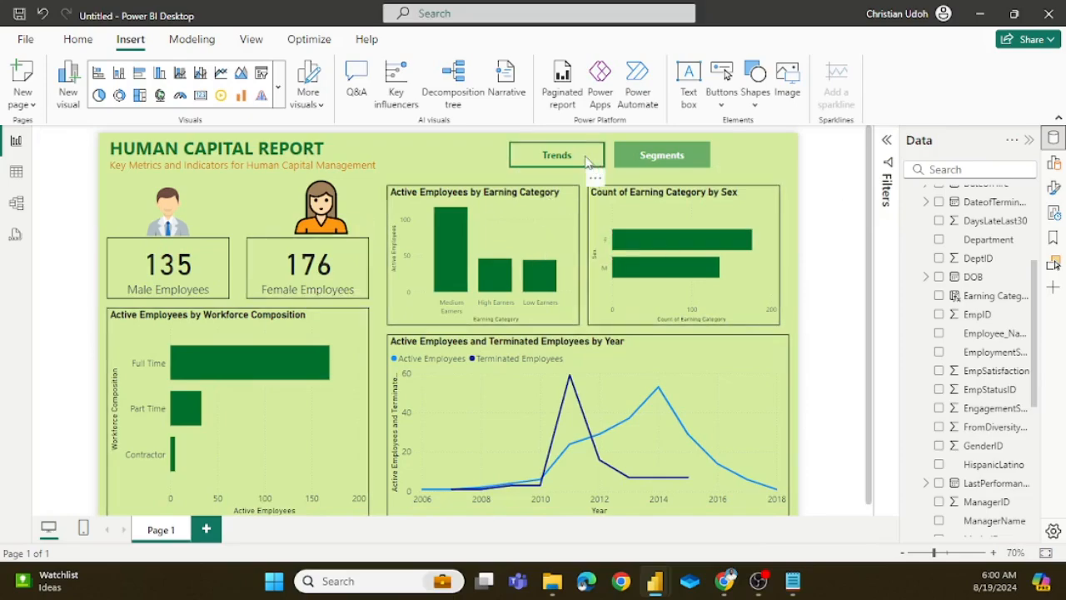
pyautogui.keyDown('ctrl'); pyautogui.click(626, 161); pyautogui.keyUp('ctrl')
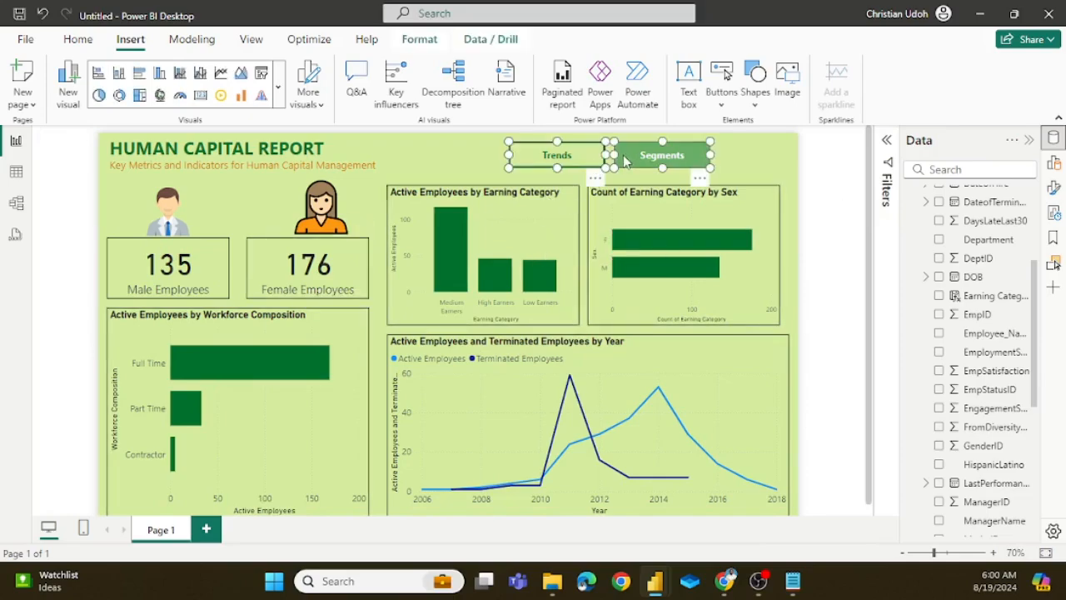
pyautogui.click(591, 176)
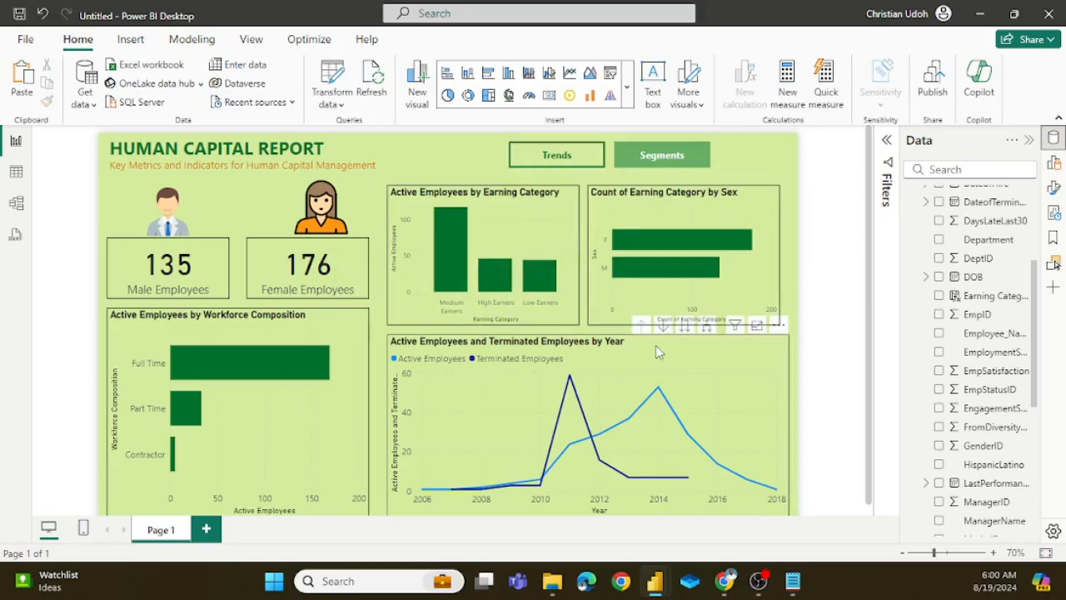
pyautogui.moveTo(461, 290)
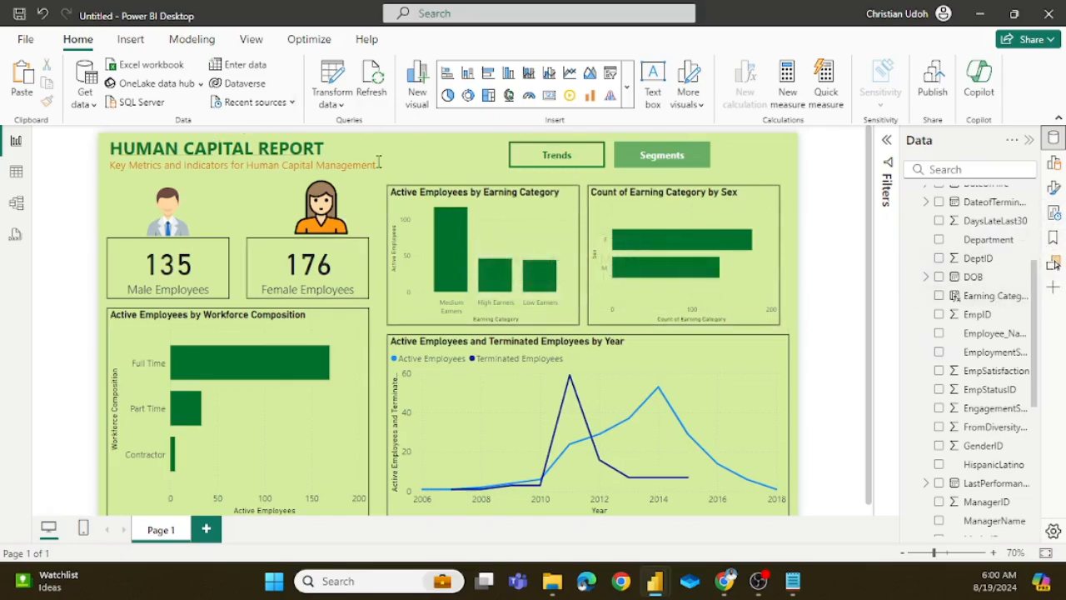
pyautogui.click(253, 42)
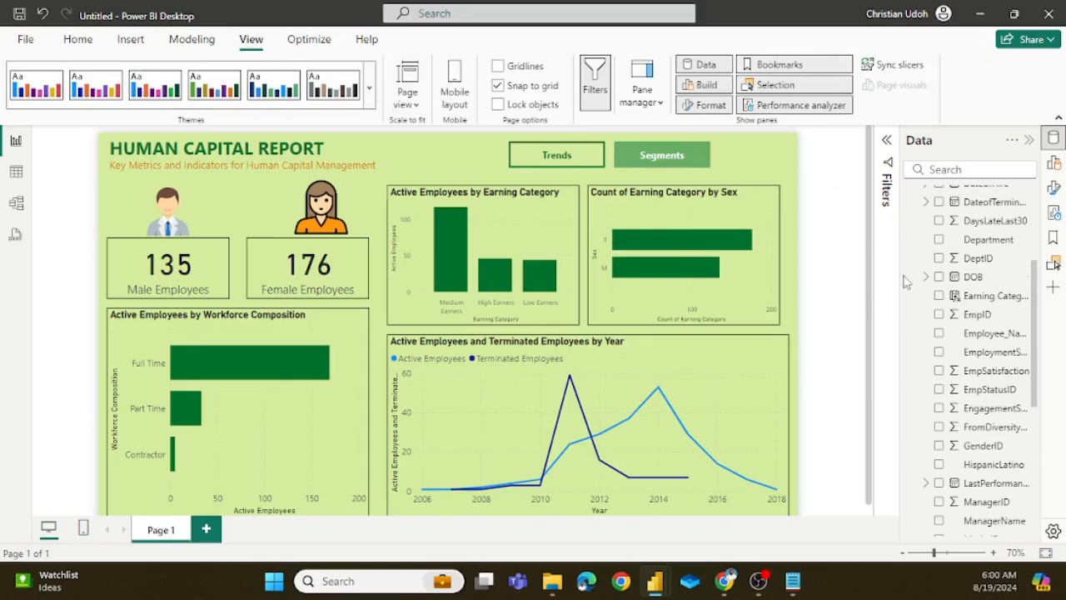
pyautogui.click(78, 39)
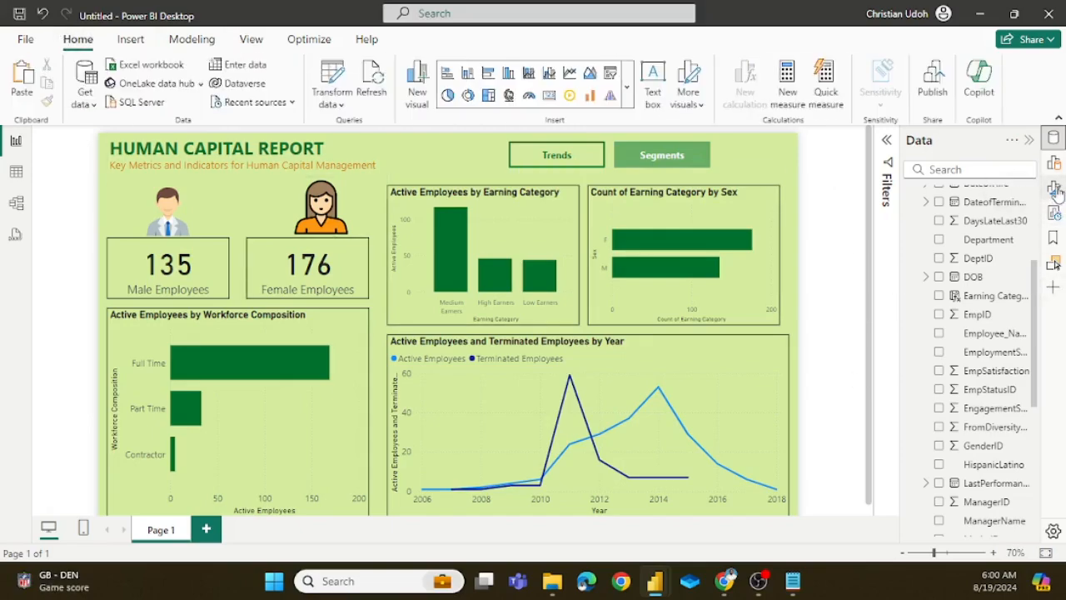
# Step: Add a bookmark of the current report view, rename it Trends, and apply it
pyautogui.click(1053, 240)
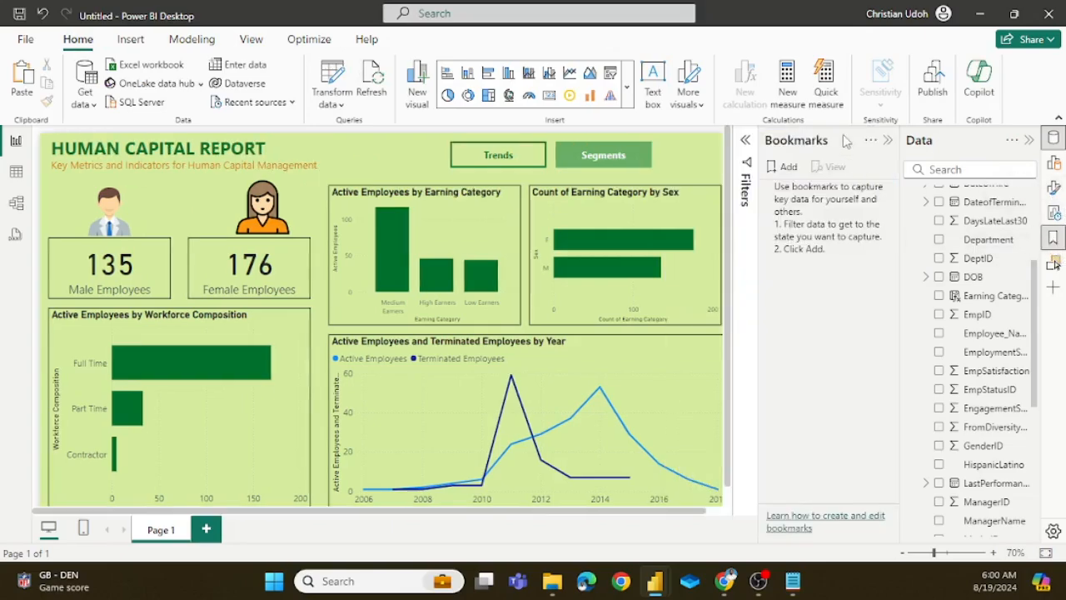
pyautogui.click(788, 168)
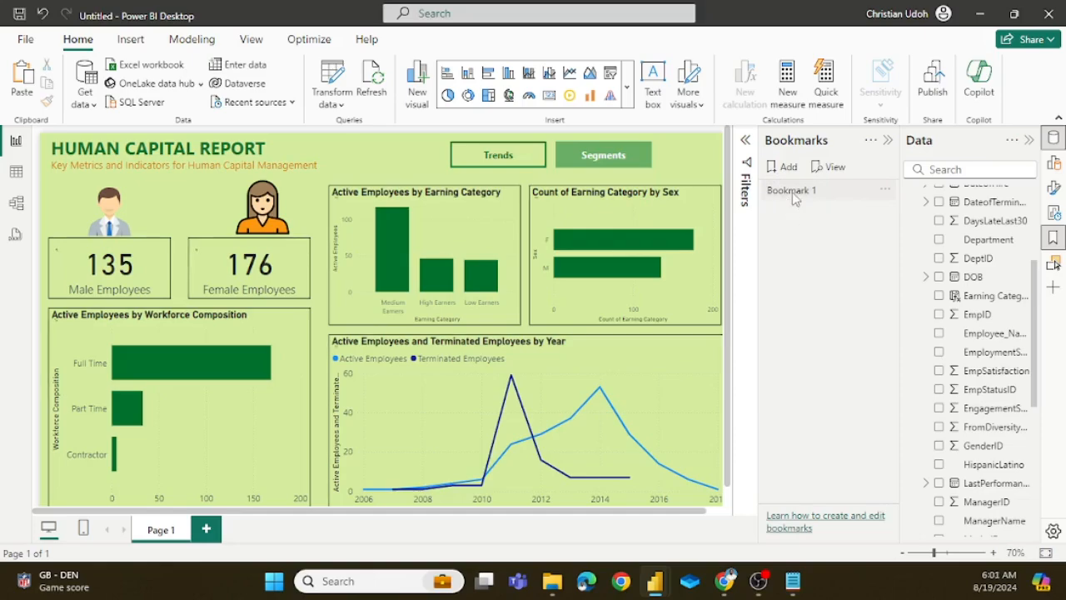
pyautogui.doubleClick(790, 193)
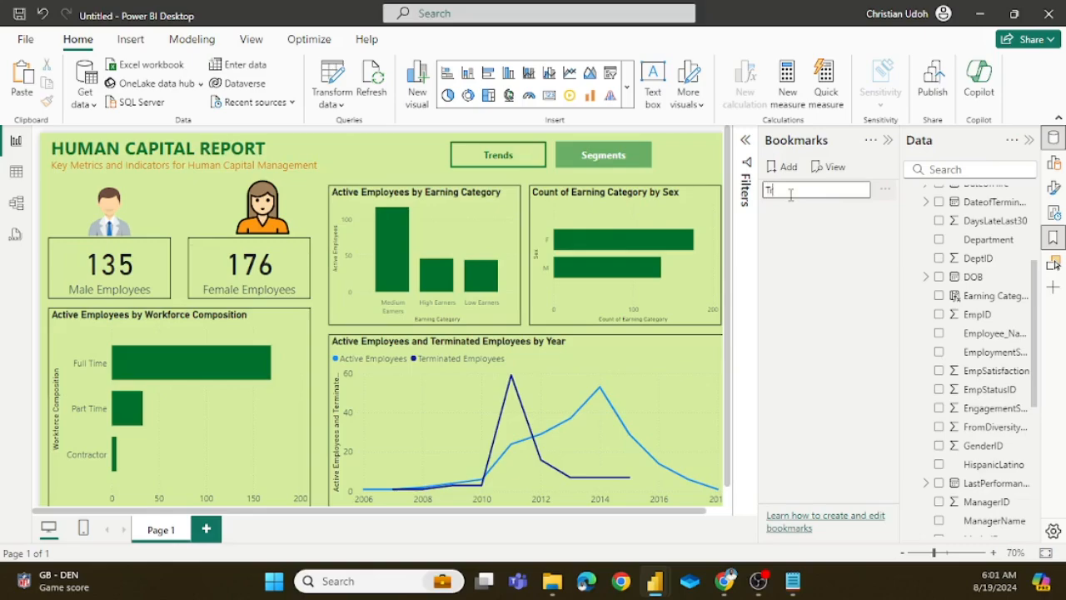
pyautogui.press('Return')
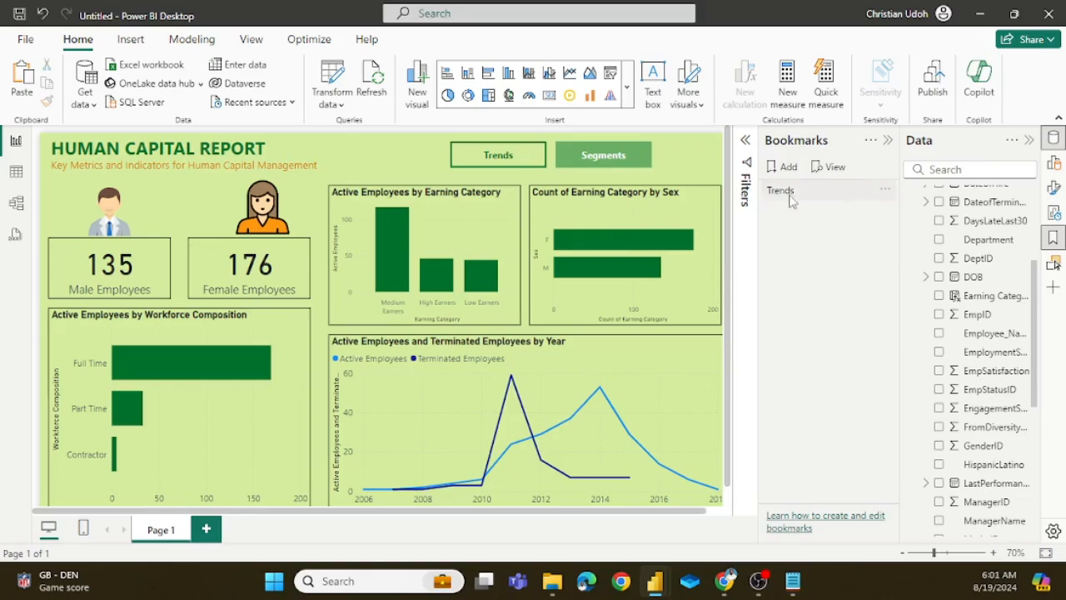
pyautogui.click(798, 197)
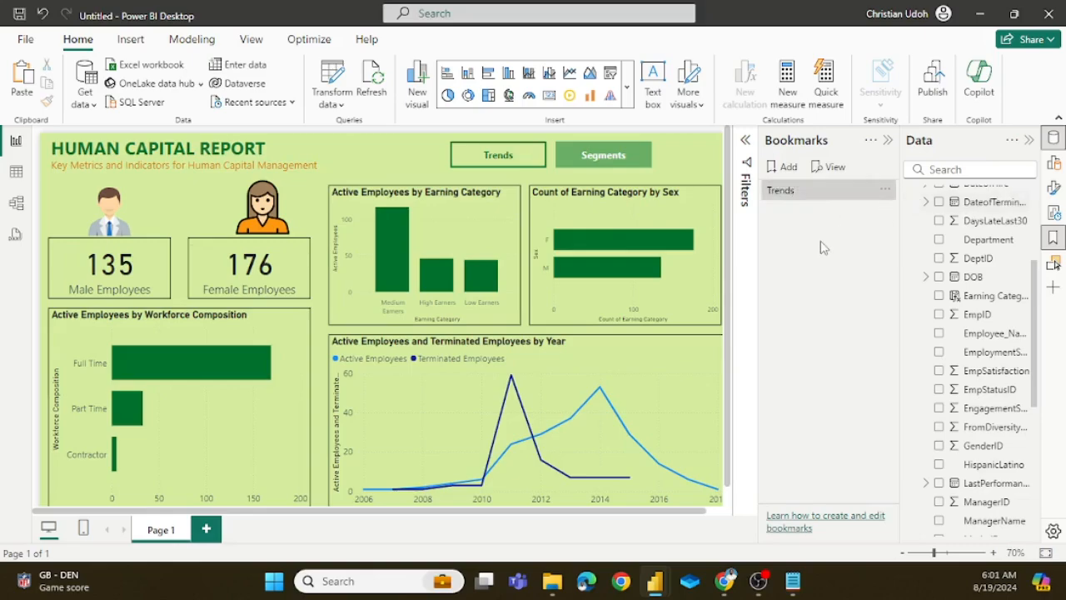
pyautogui.click(810, 190)
pyautogui.click(792, 197)
# Step: Open the Selection pane and hide the Count of Earning Category by Sex and Active Employees by Earning Category charts
pyautogui.click(1054, 264)
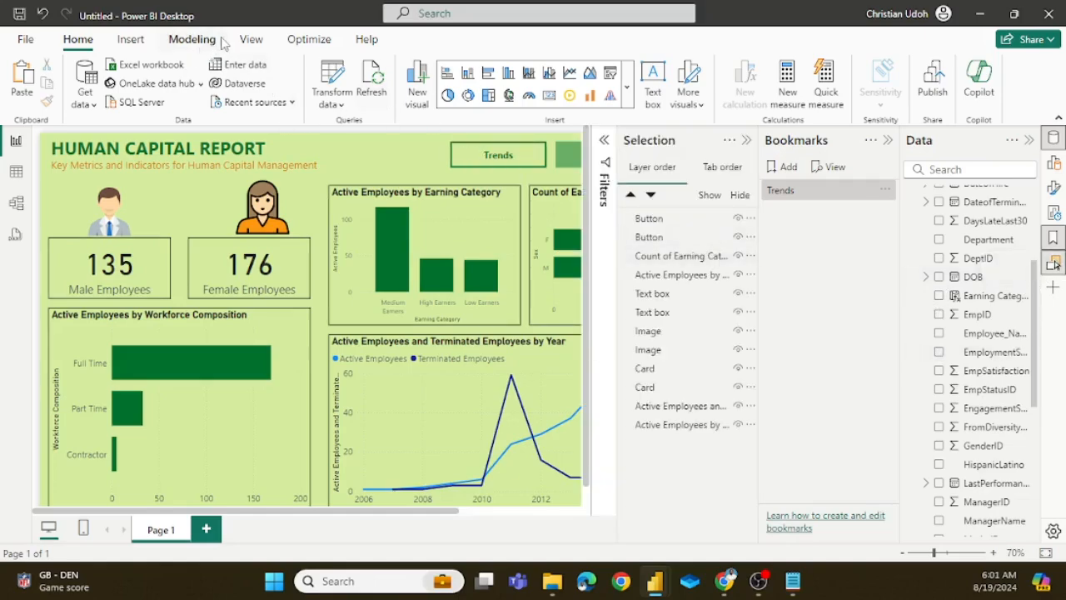
pyautogui.click(251, 39)
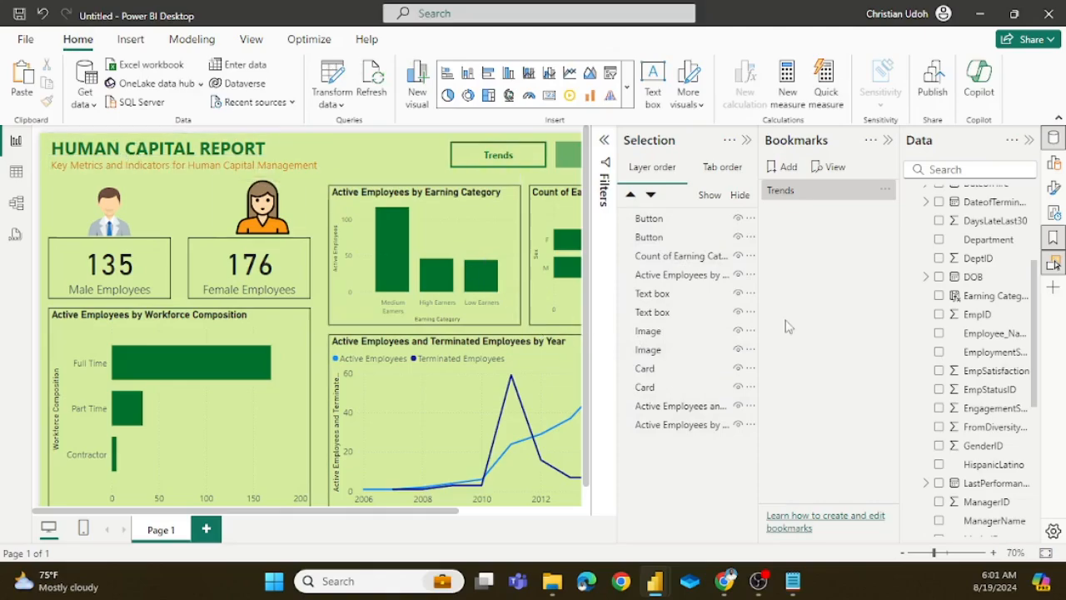
pyautogui.click(738, 256)
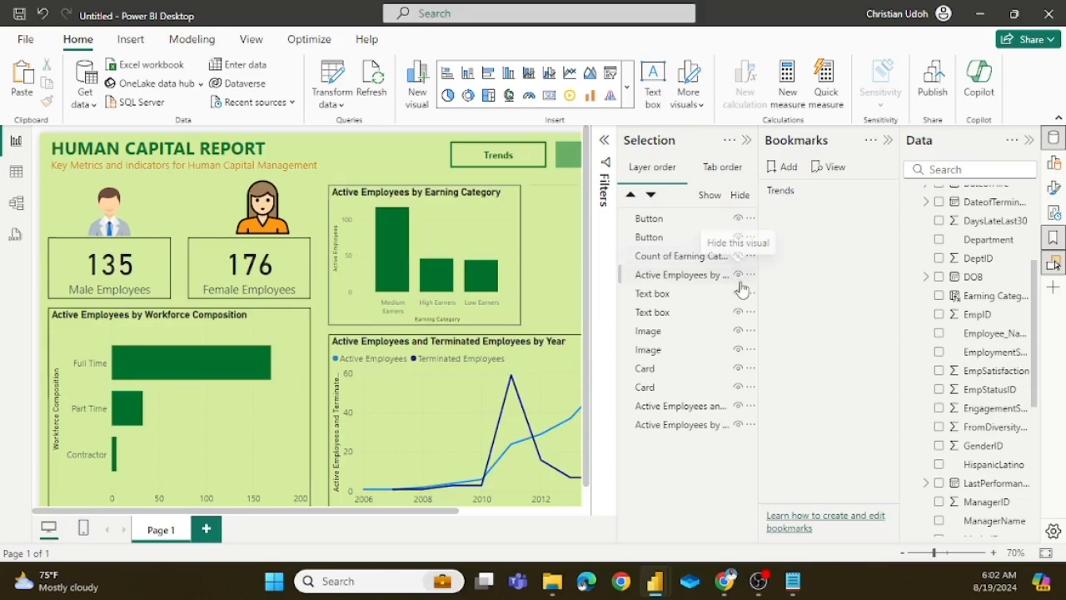
pyautogui.click(738, 276)
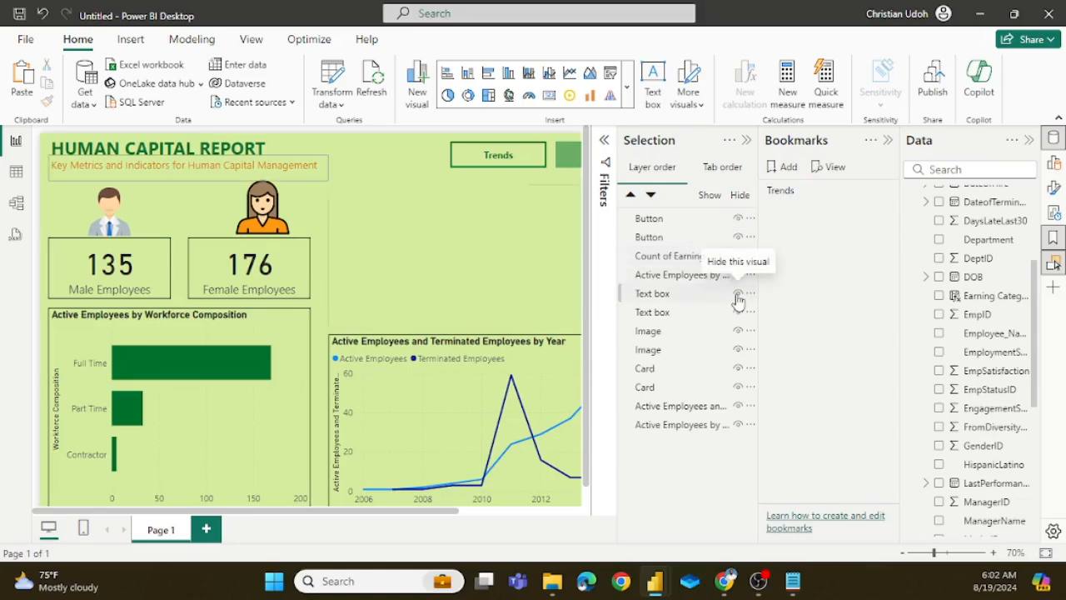
pyautogui.click(738, 294)
pyautogui.click(738, 312)
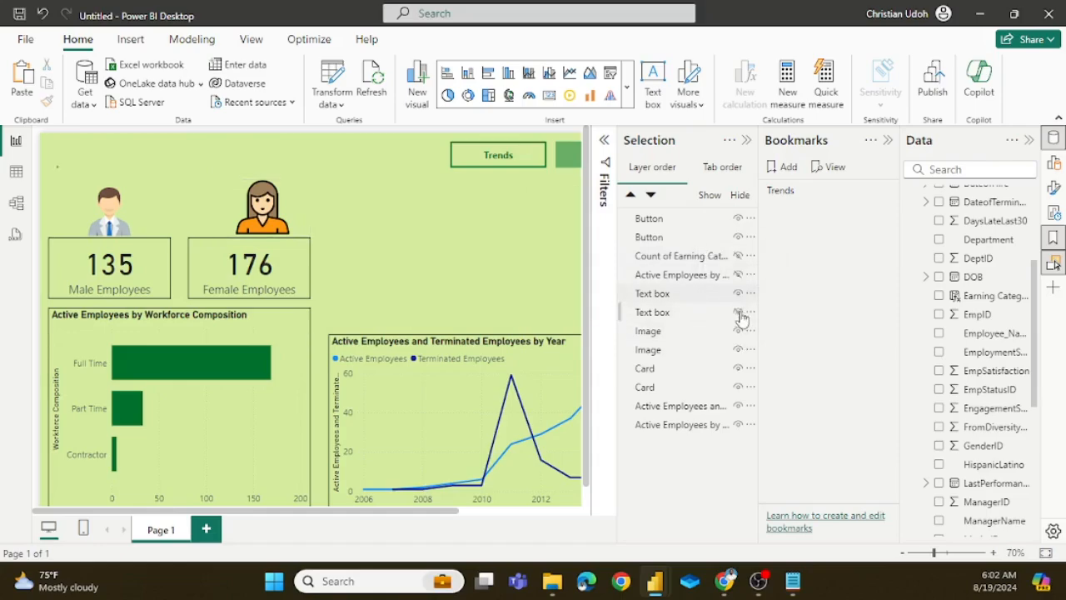
pyautogui.click(738, 294)
pyautogui.click(738, 313)
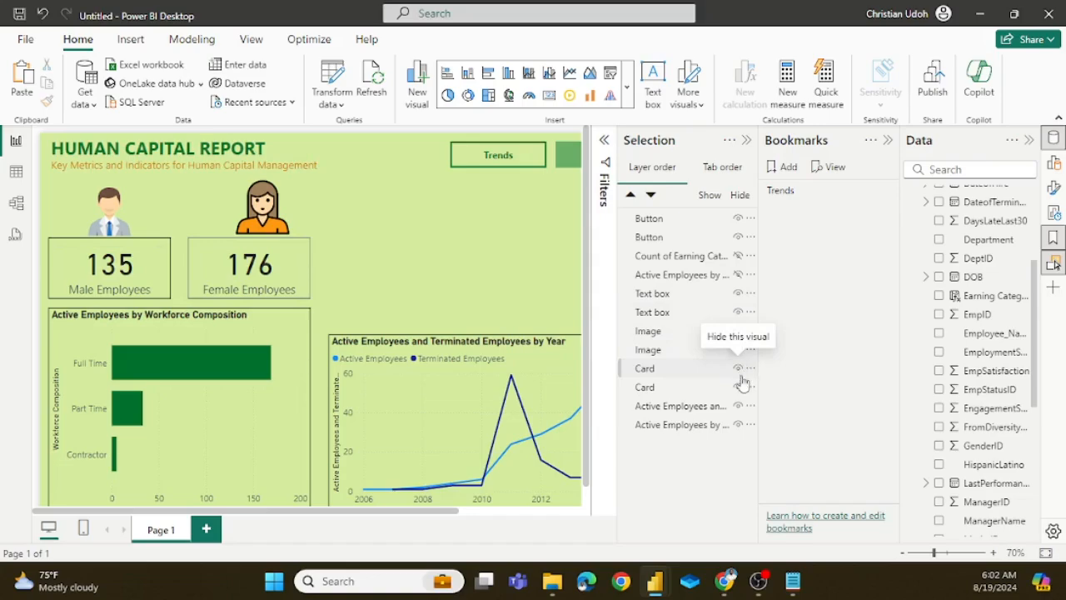
# Step: Hide both employee images, both cards, the yearly line chart and the Workforce Composition chart, leaving the titles and buttons displayed
pyautogui.click(738, 350)
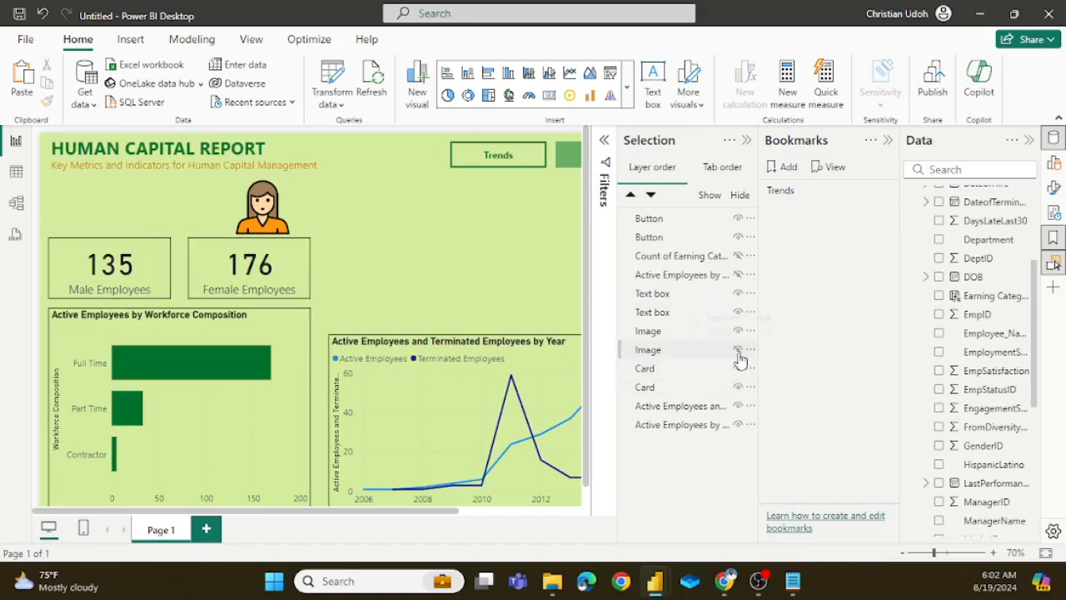
pyautogui.click(738, 368)
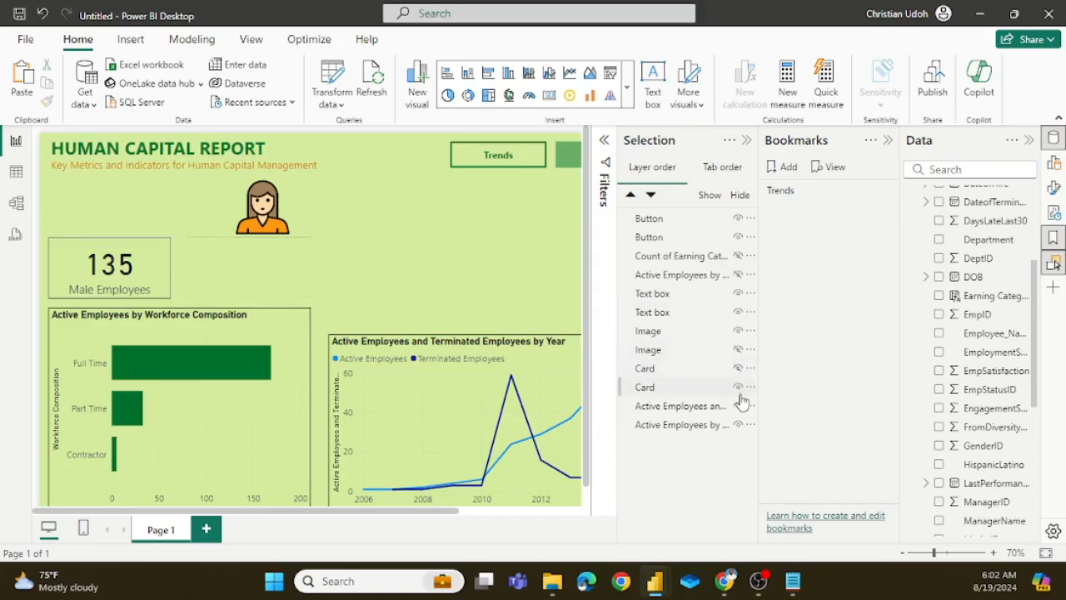
pyautogui.click(738, 386)
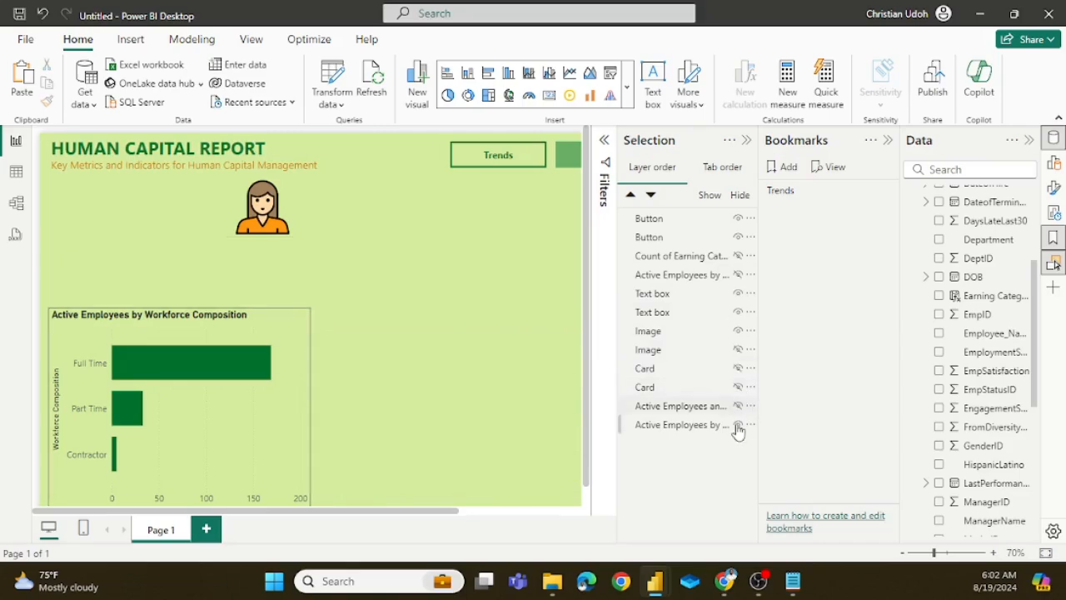
pyautogui.click(738, 424)
pyautogui.click(738, 330)
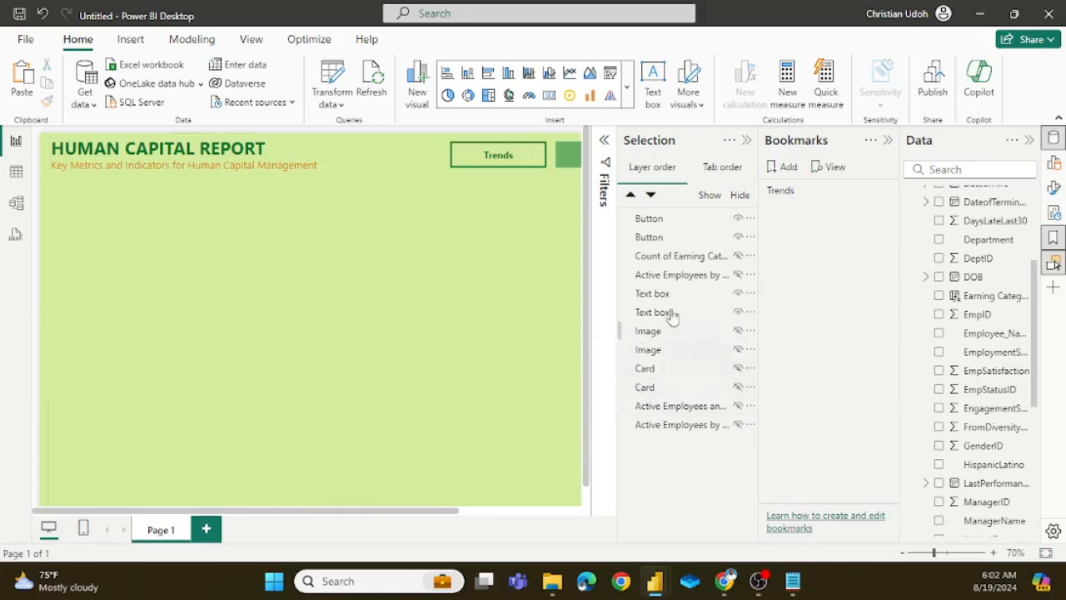
pyautogui.click(746, 140)
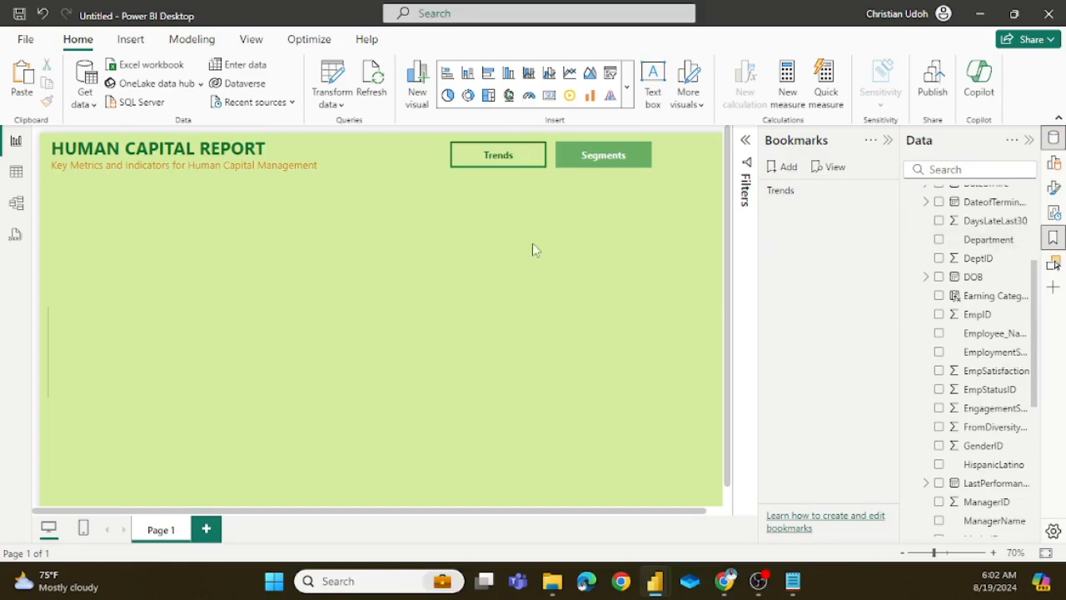
# Step: Add a bookmark of the page with its visuals hidden and rename it Segments
pyautogui.click(790, 170)
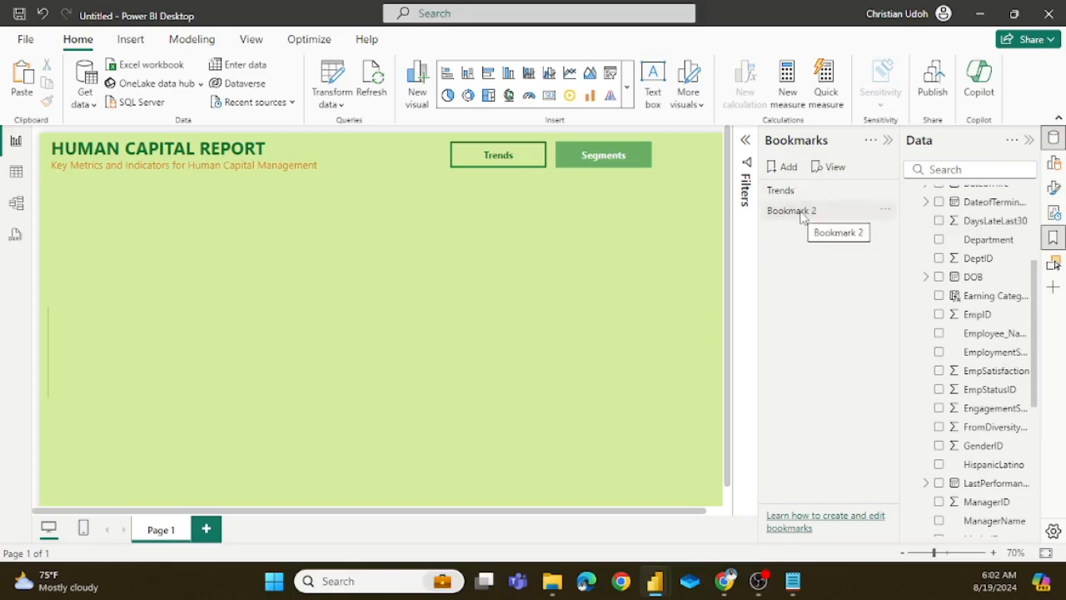
pyautogui.doubleClick(802, 212)
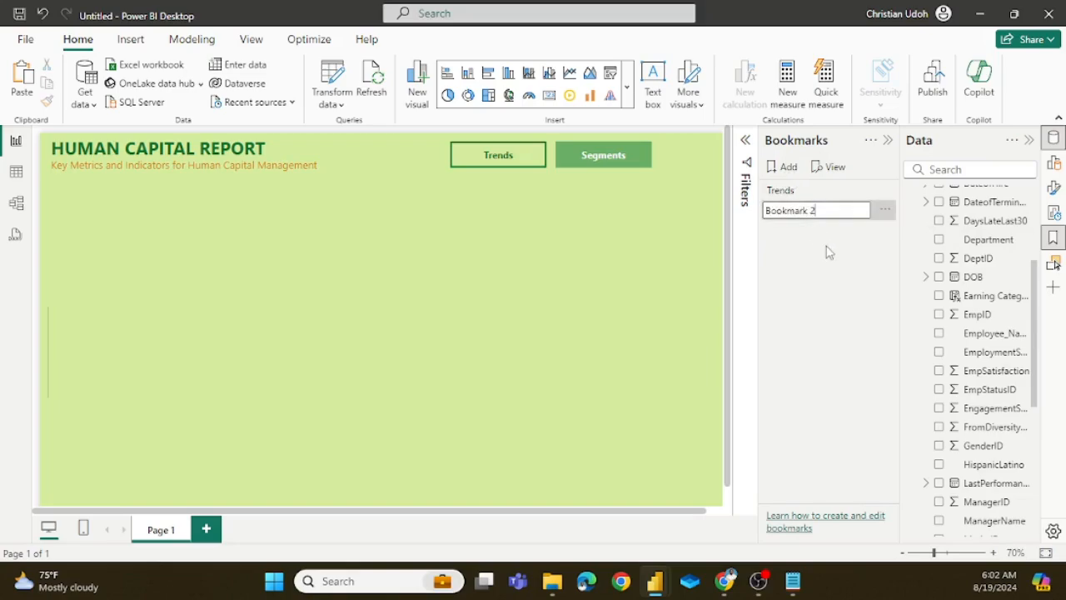
pyautogui.press('BackSpace')
pyautogui.press('BackSpace')
pyautogui.press('BackSpace')
pyautogui.press('BackSpace')
pyautogui.press('BackSpace')
pyautogui.press('BackSpace')
pyautogui.press('BackSpace')
pyautogui.click(827, 251)
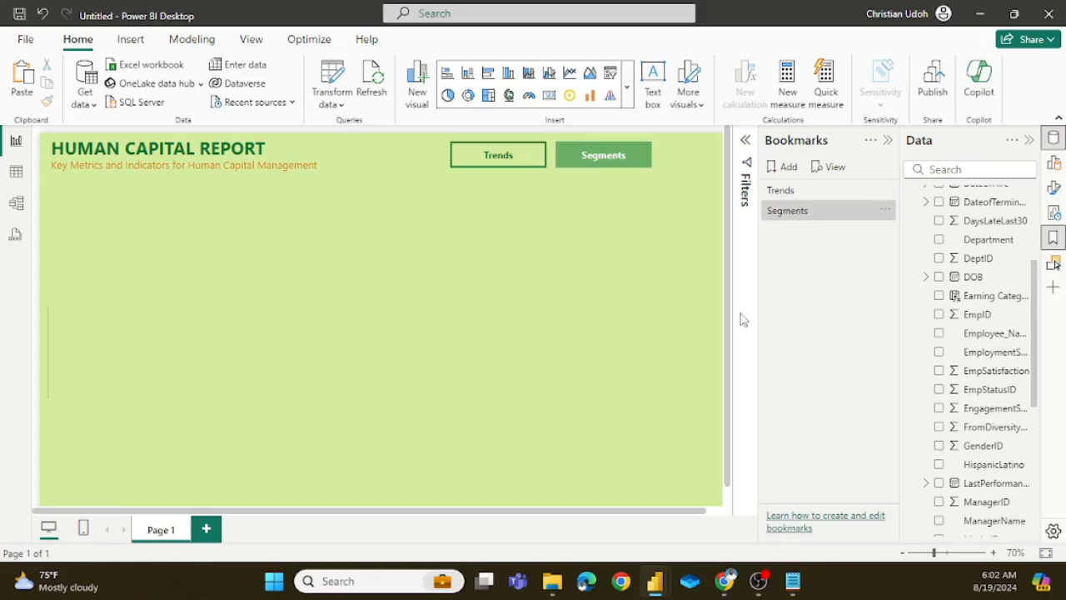
# Step: Check the two bookmarks by applying Segments and Trends alternately, ending on the Trends view
pyautogui.click(789, 218)
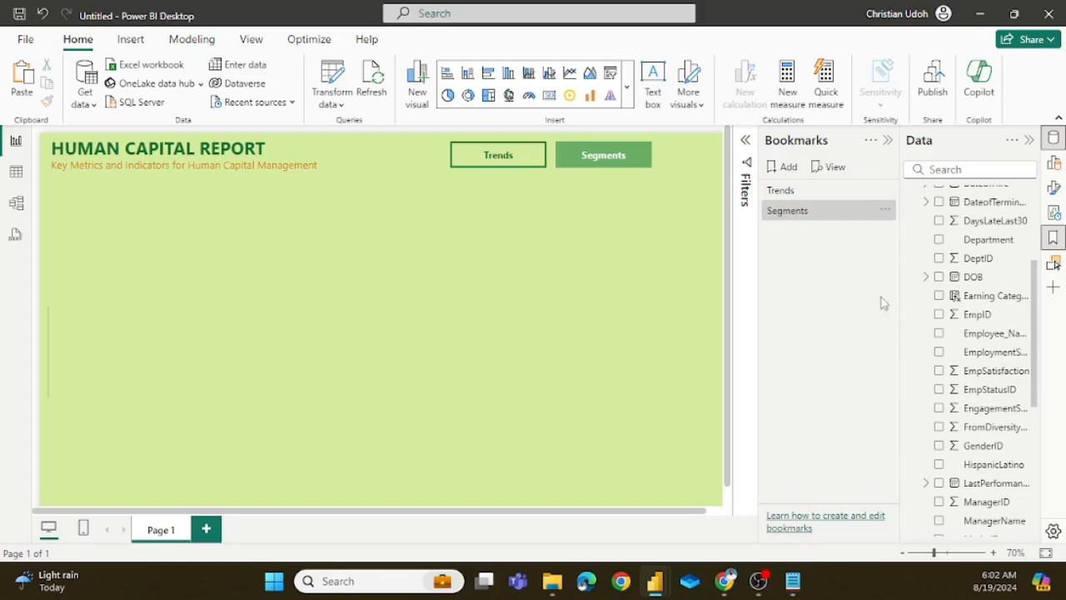
pyautogui.click(786, 193)
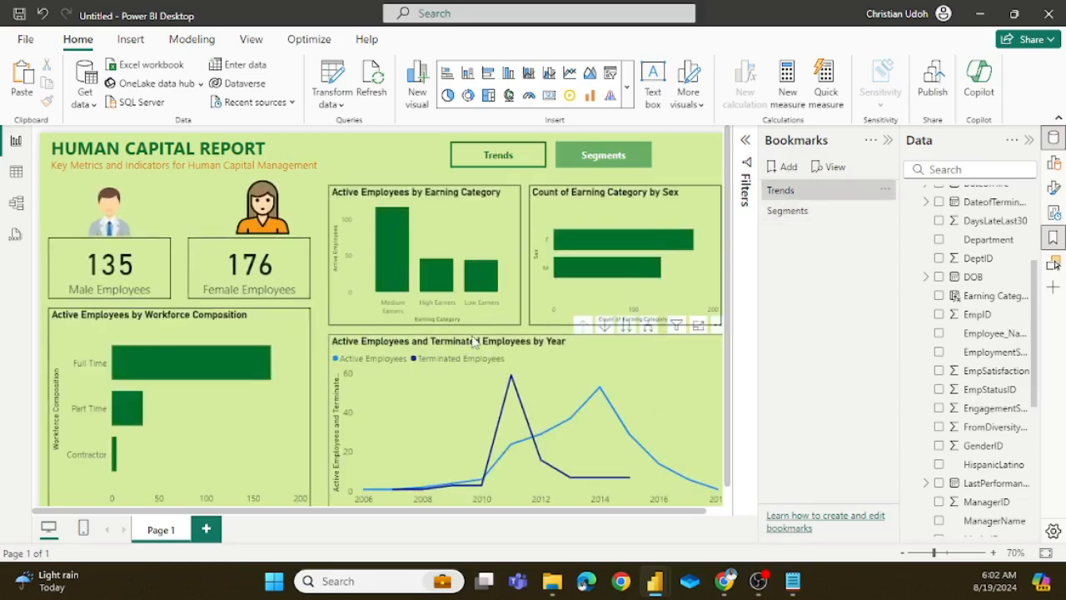
pyautogui.click(789, 214)
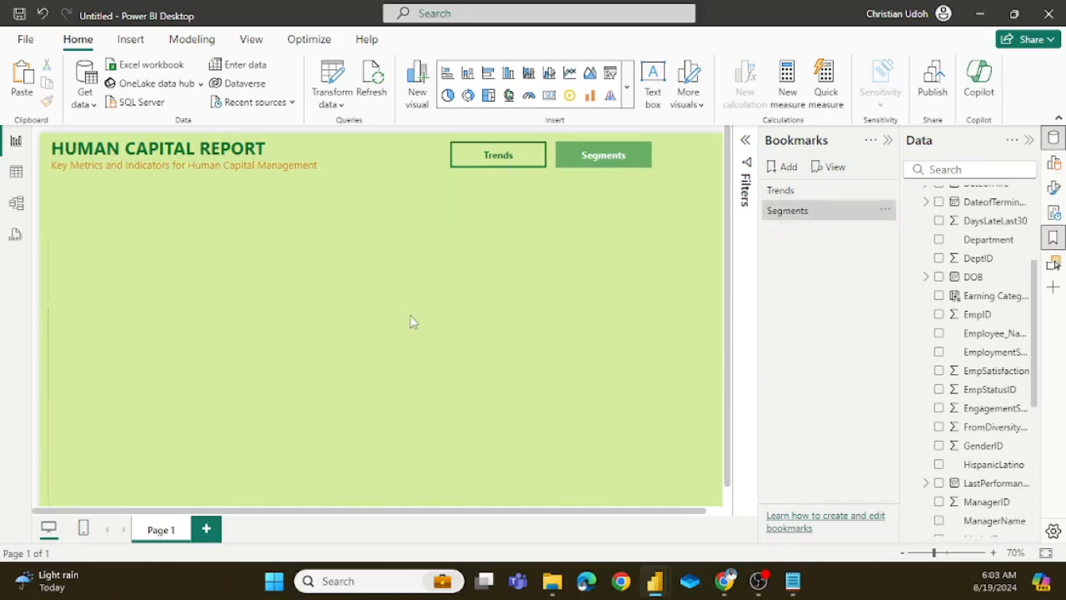
pyautogui.click(783, 191)
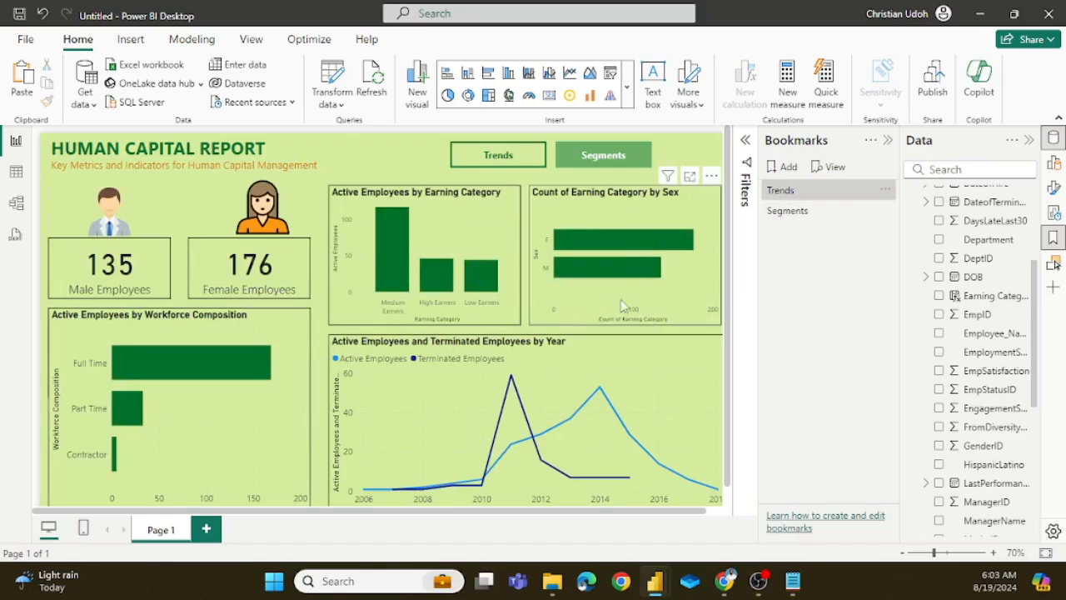
# Step: Turn on the Trends button's action, set its type to Bookmark, and link it to the Trends bookmark
pyautogui.click(1054, 186)
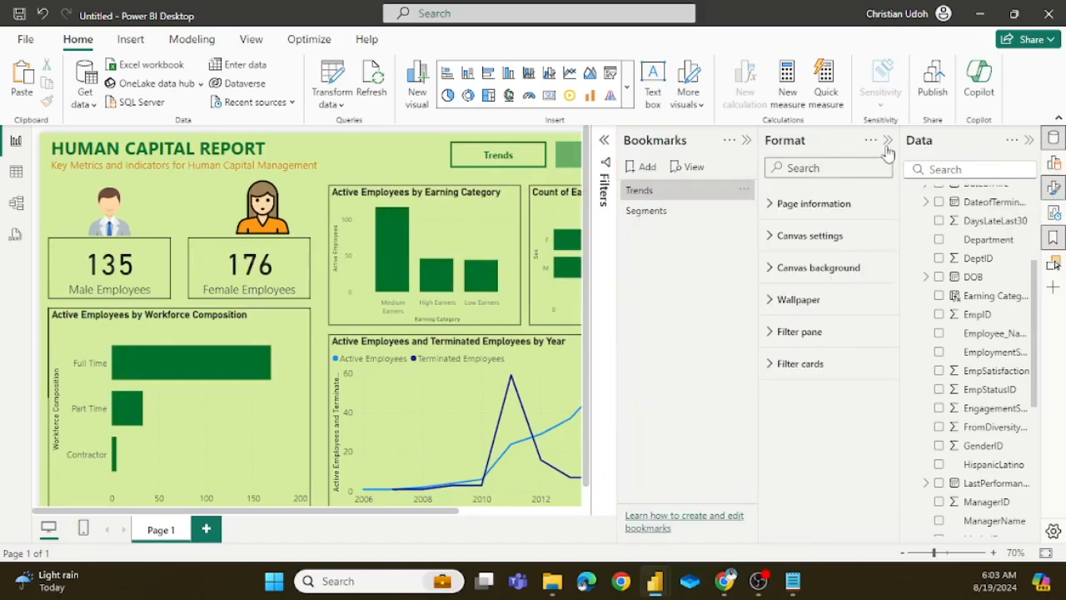
pyautogui.click(745, 142)
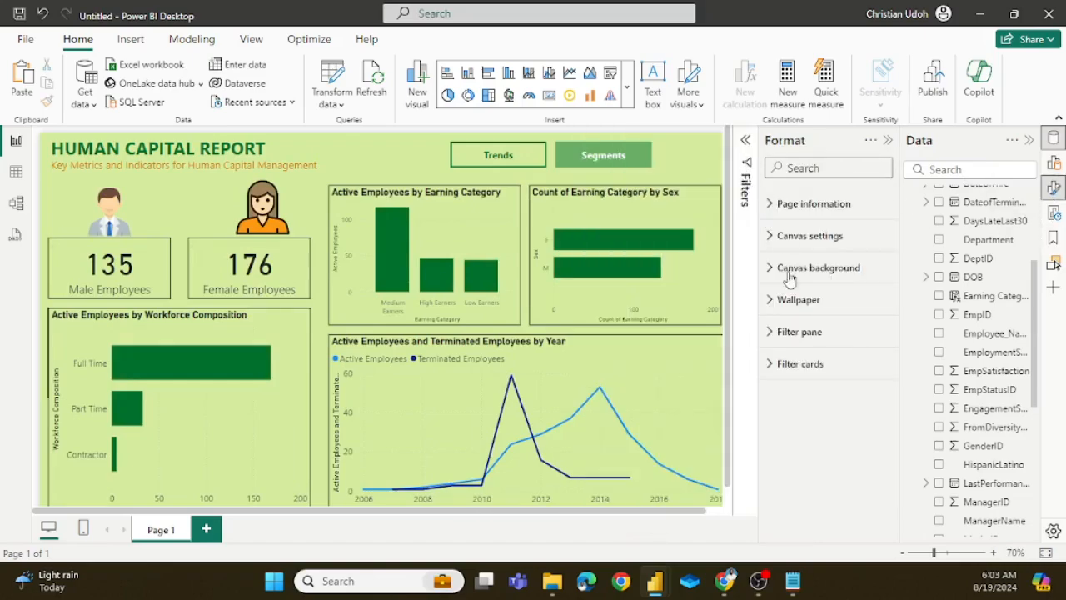
pyautogui.click(524, 163)
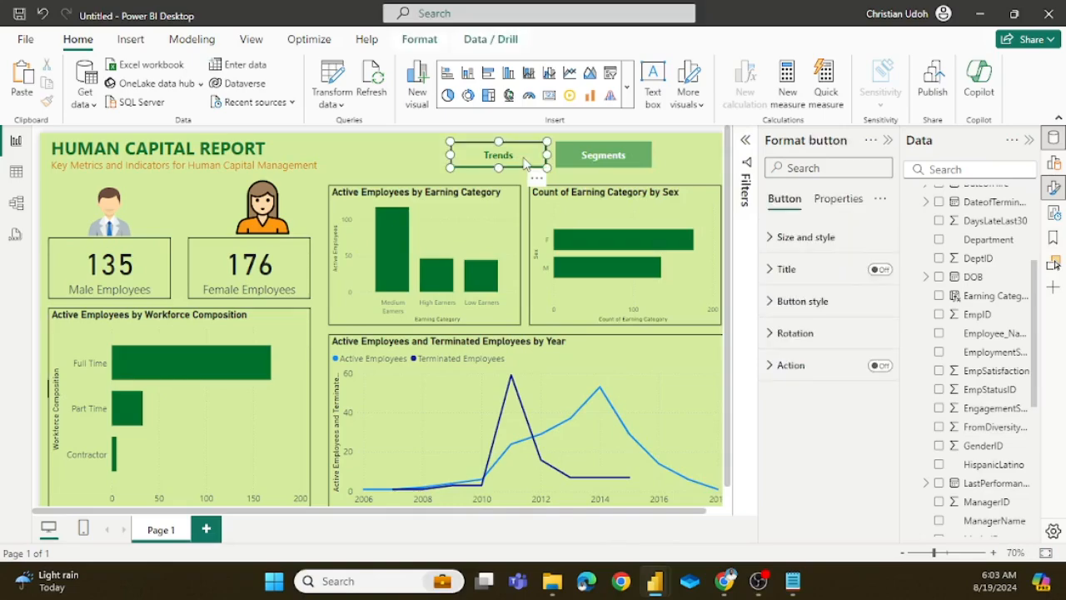
pyautogui.click(879, 367)
pyautogui.click(774, 365)
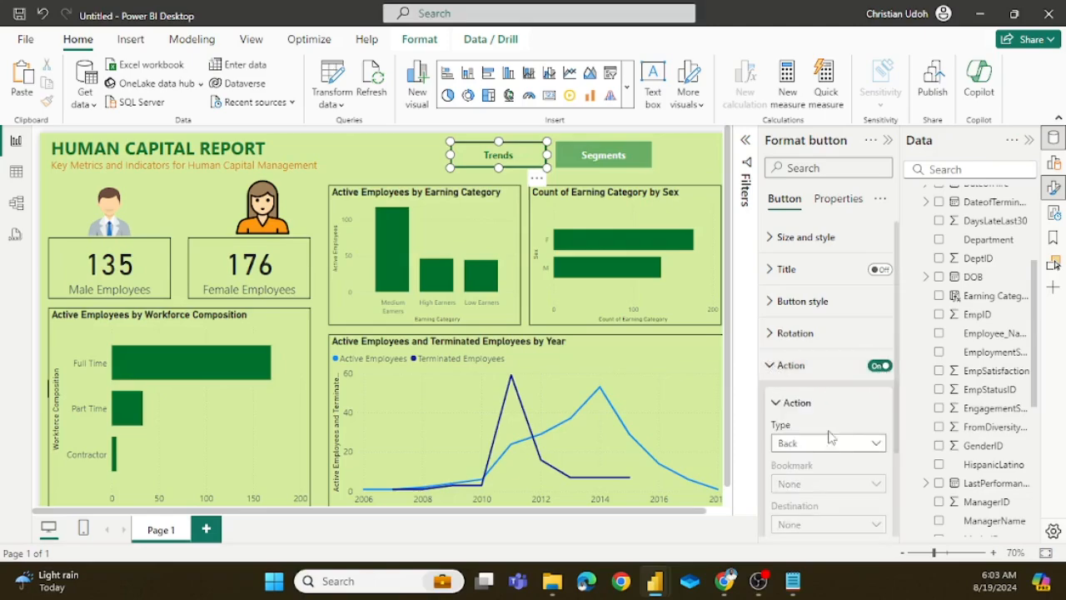
pyautogui.click(875, 443)
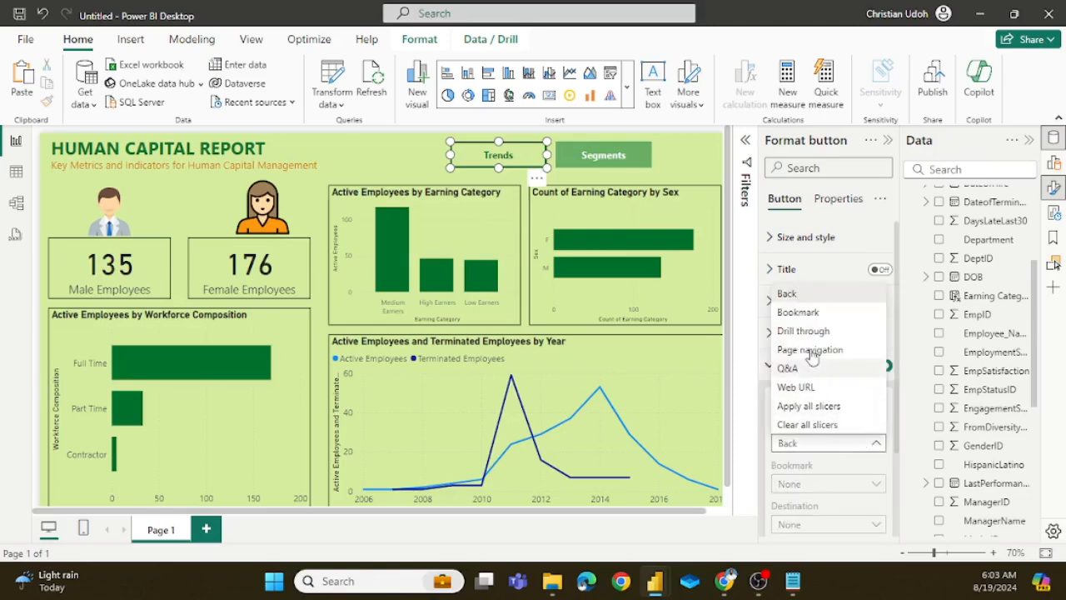
pyautogui.click(804, 313)
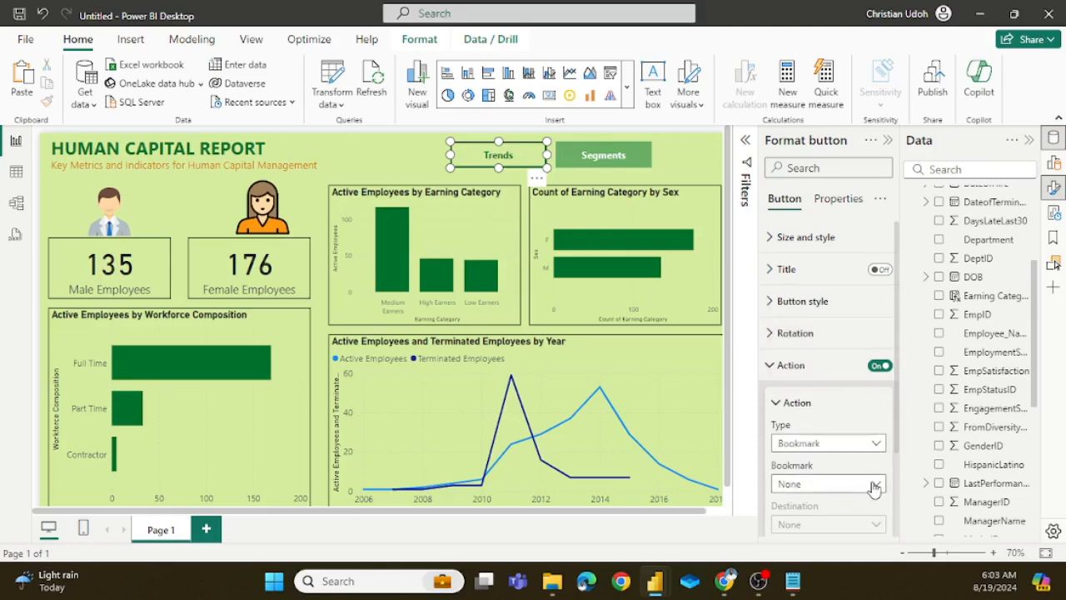
pyautogui.click(875, 486)
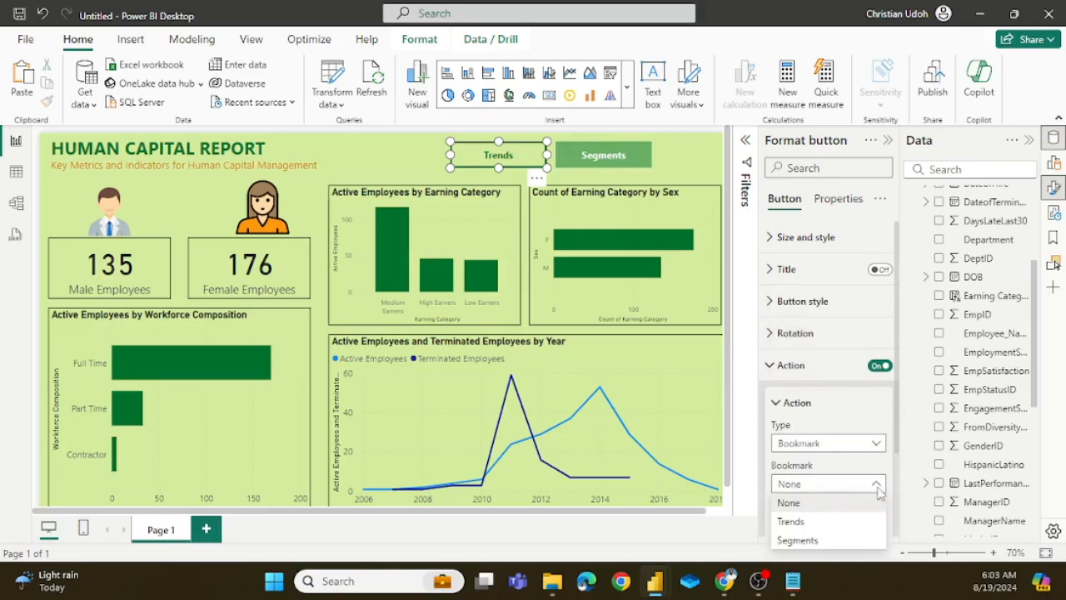
pyautogui.click(793, 521)
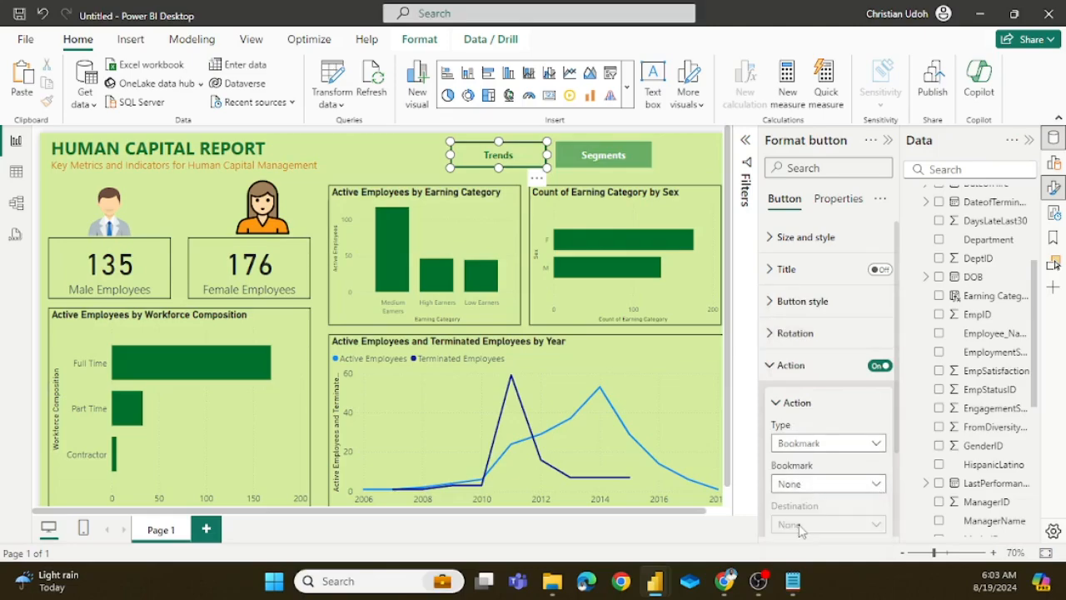
pyautogui.click(524, 264)
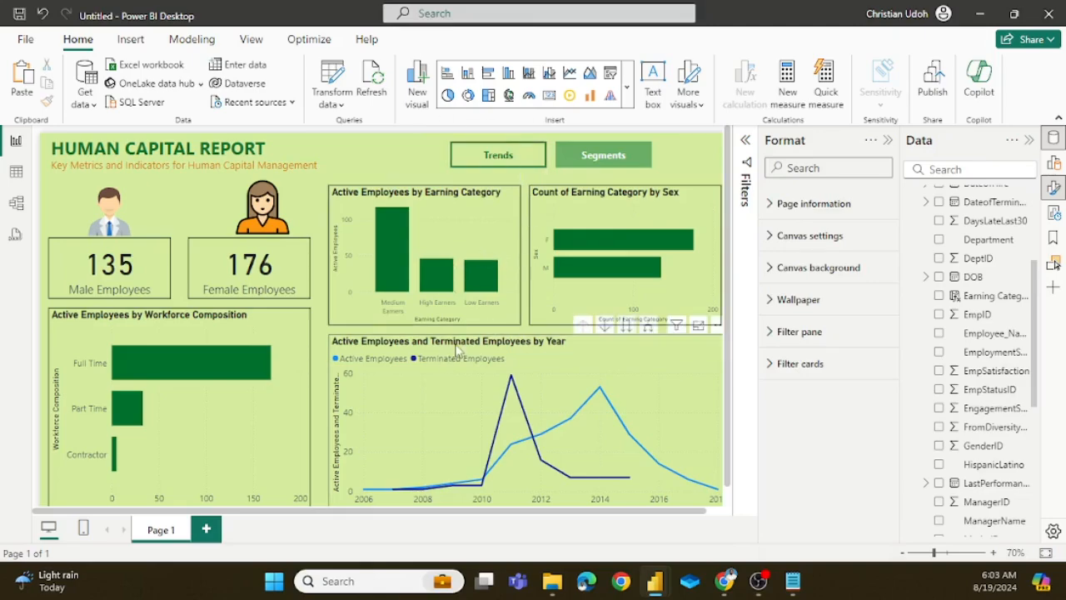
# Step: Turn on the Segments button's action with type Bookmark, link it to the Segments bookmark, and test the button
pyautogui.click(640, 155)
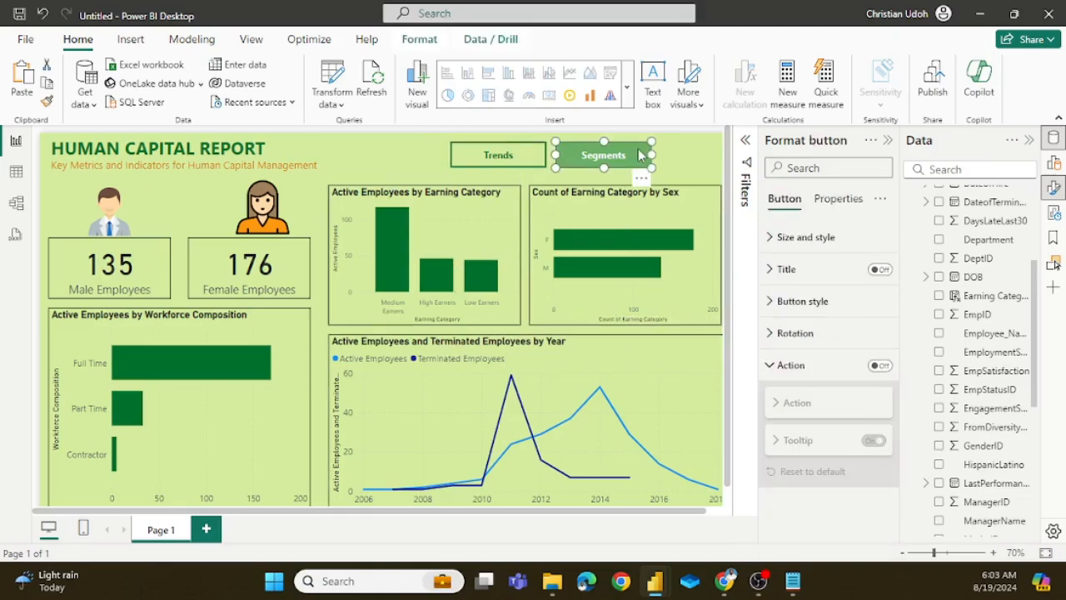
pyautogui.click(879, 365)
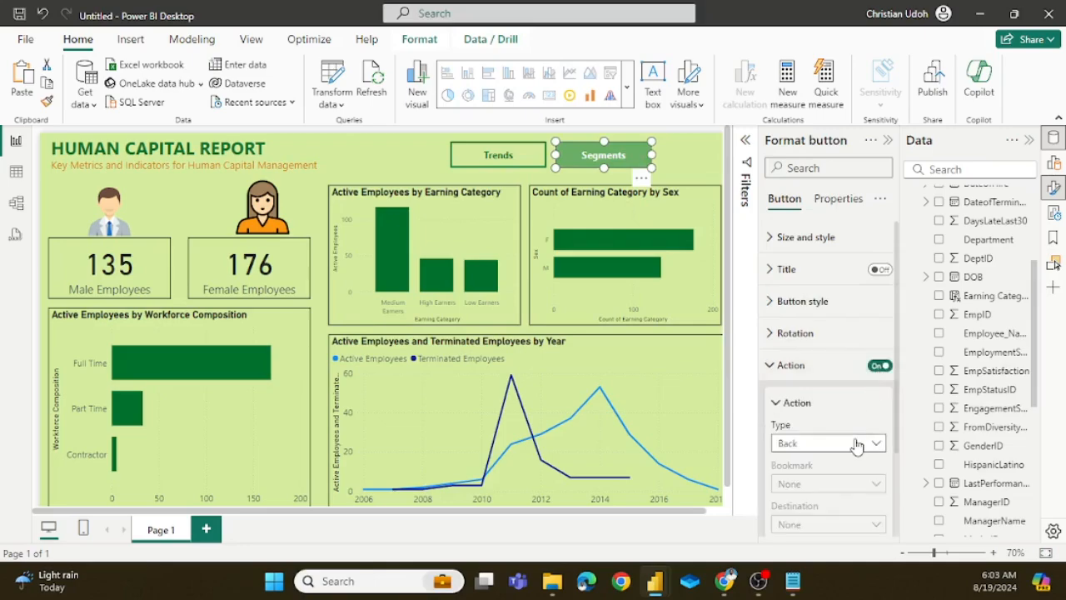
pyautogui.click(874, 444)
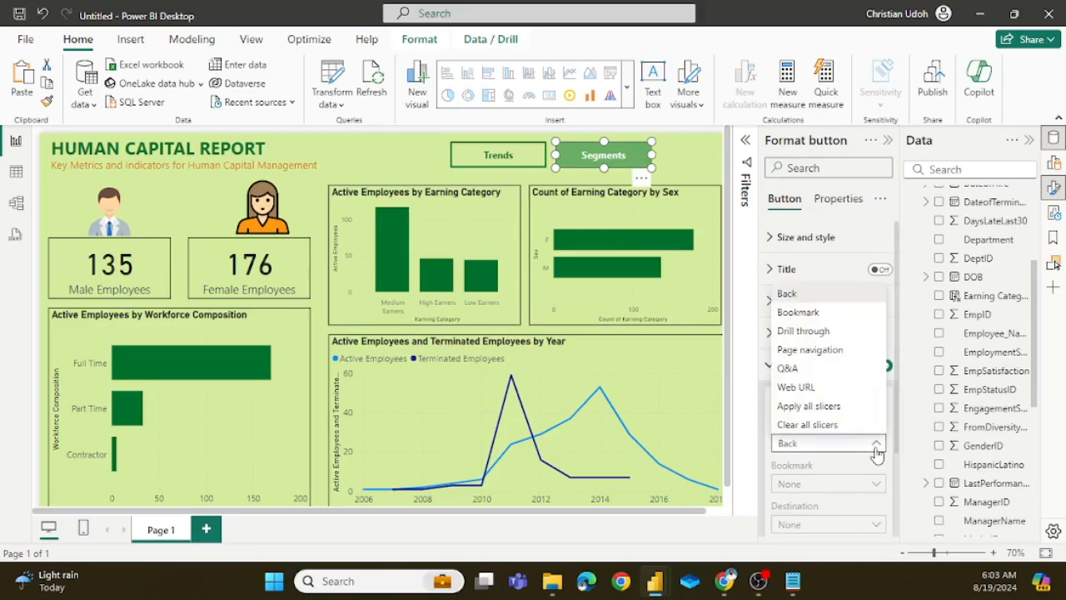
pyautogui.click(798, 313)
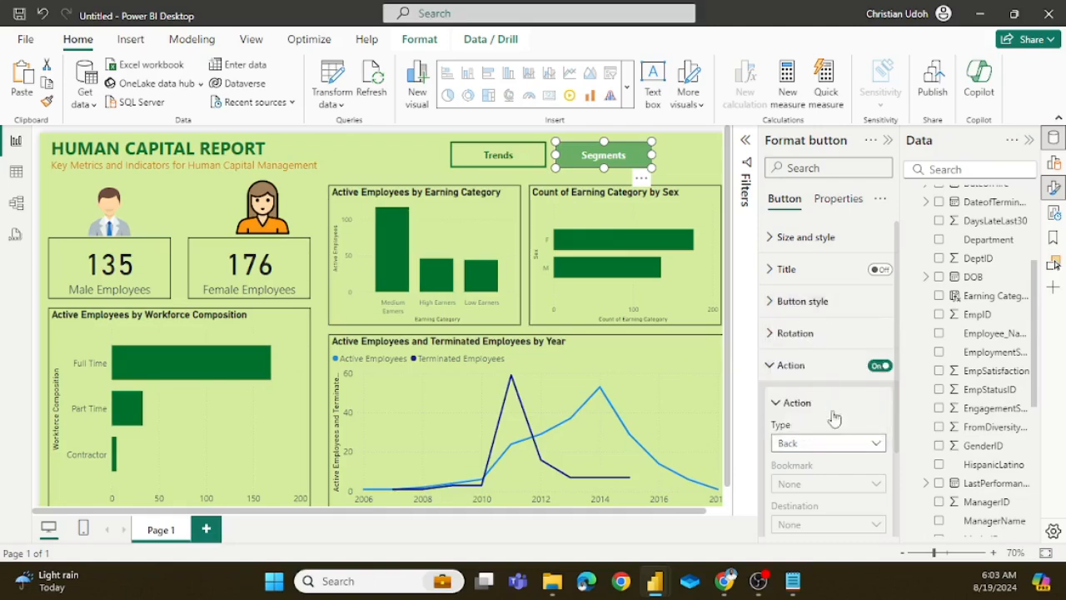
pyautogui.click(858, 487)
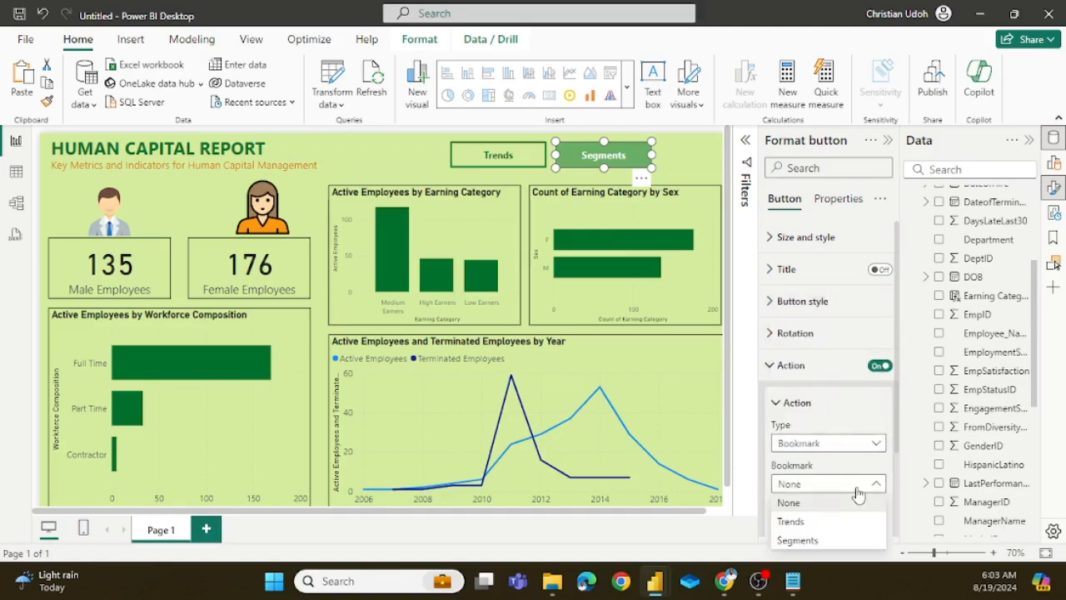
pyautogui.click(810, 540)
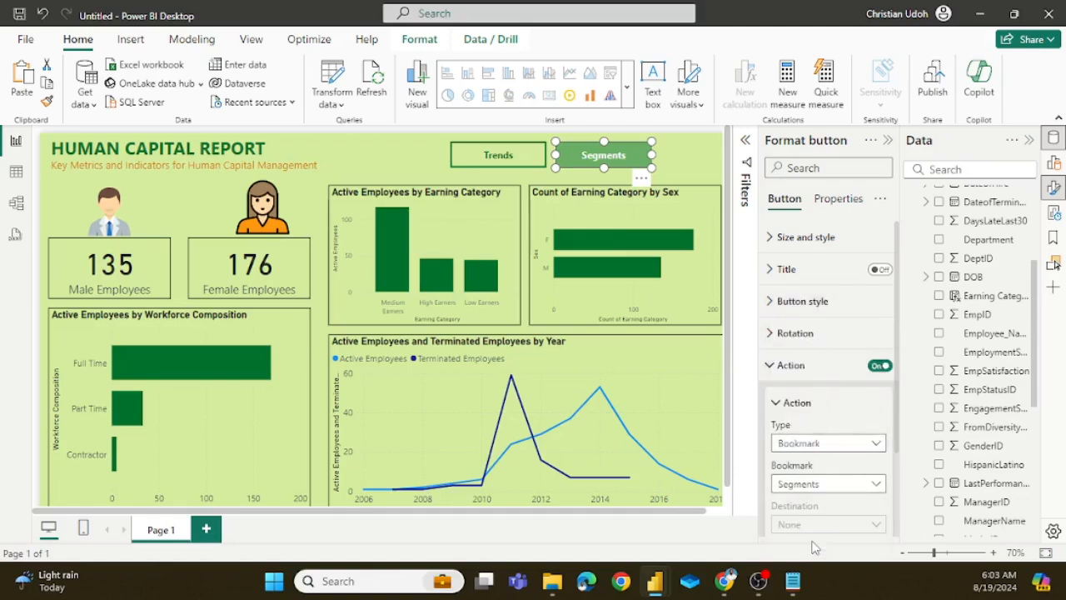
pyautogui.click(368, 152)
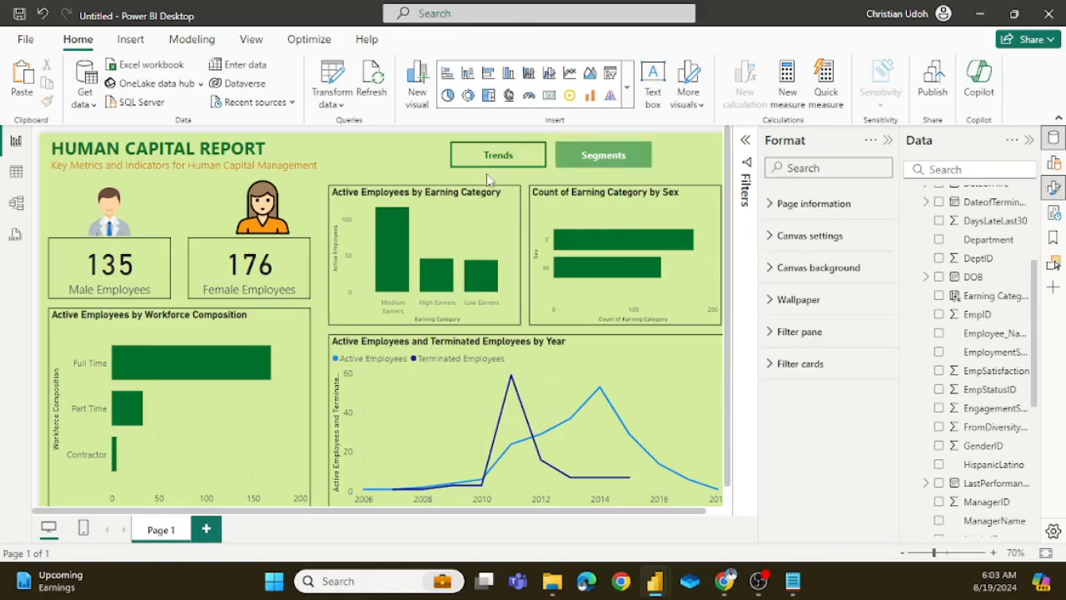
pyautogui.keyDown('ctrl'); pyautogui.click(571, 167); pyautogui.keyUp('ctrl')
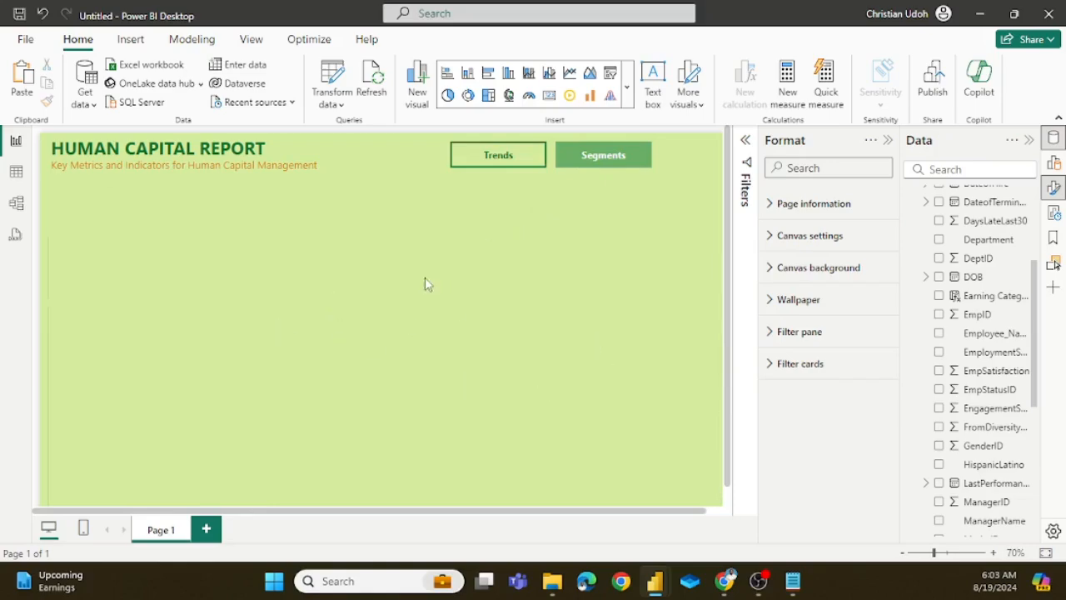
# Step: Test the Trends and Segments buttons alternately, ending on the empty Segments view
pyautogui.keyDown('ctrl'); pyautogui.click(518, 166); pyautogui.keyUp('ctrl')
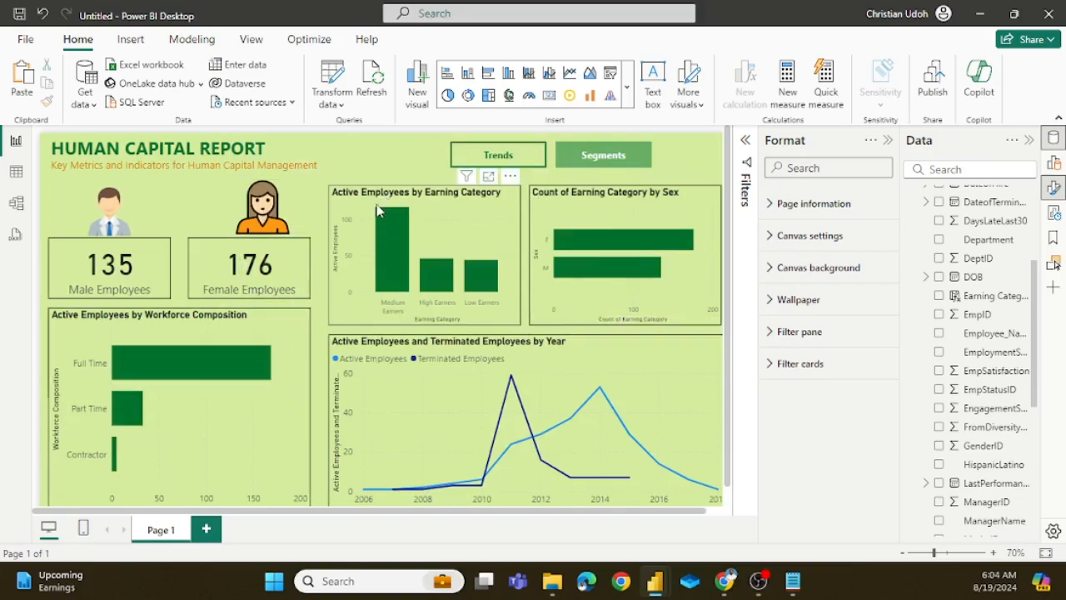
pyautogui.keyDown('ctrl'); pyautogui.click(635, 167); pyautogui.keyUp('ctrl')
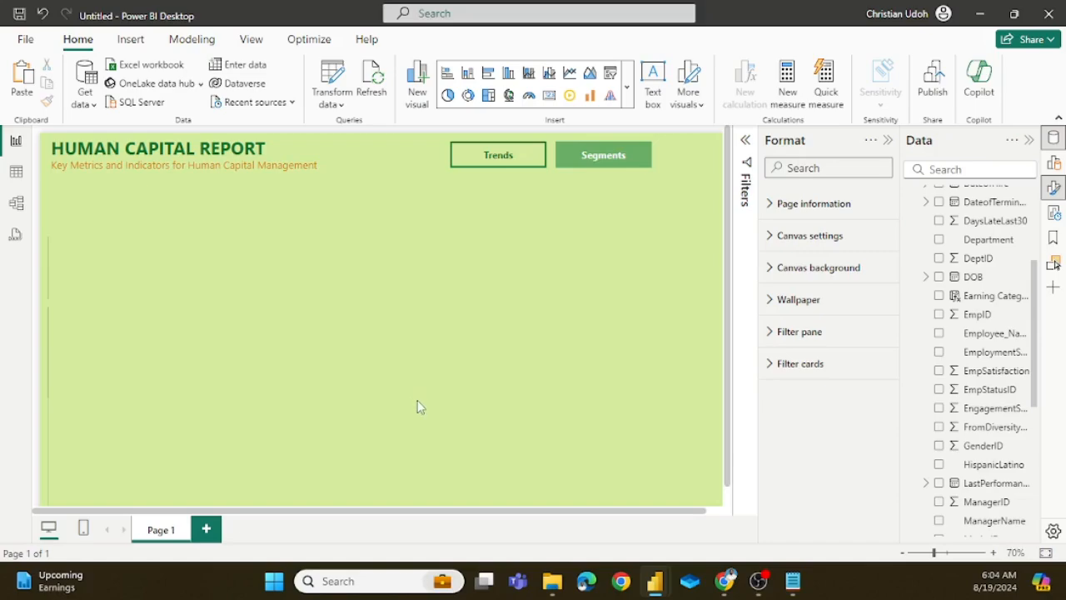
pyautogui.keyDown('ctrl'); pyautogui.click(523, 164); pyautogui.keyUp('ctrl')
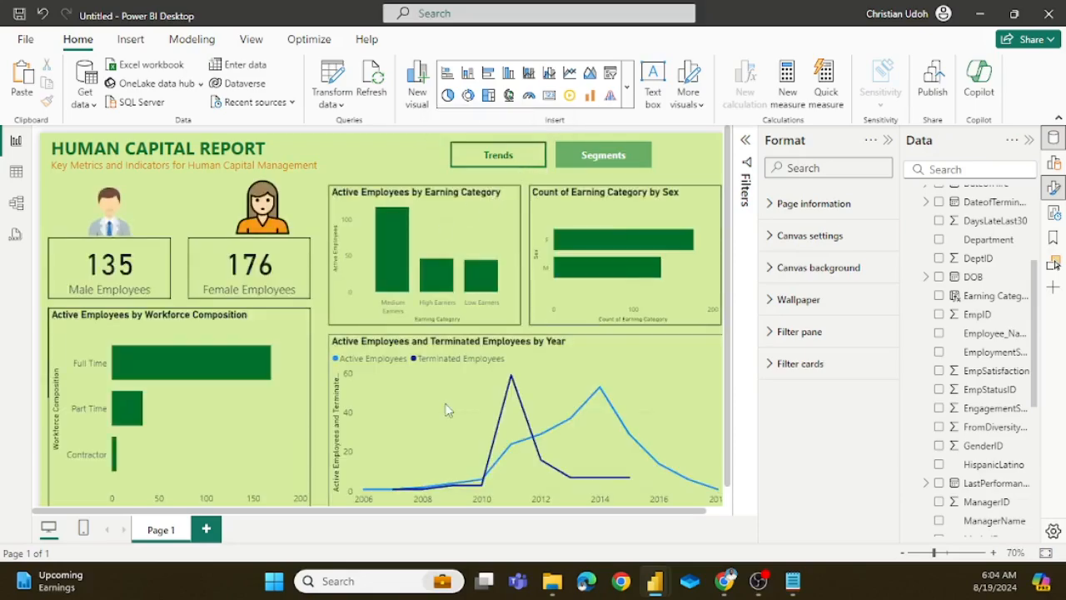
pyautogui.keyDown('ctrl'); pyautogui.click(640, 162); pyautogui.keyUp('ctrl')
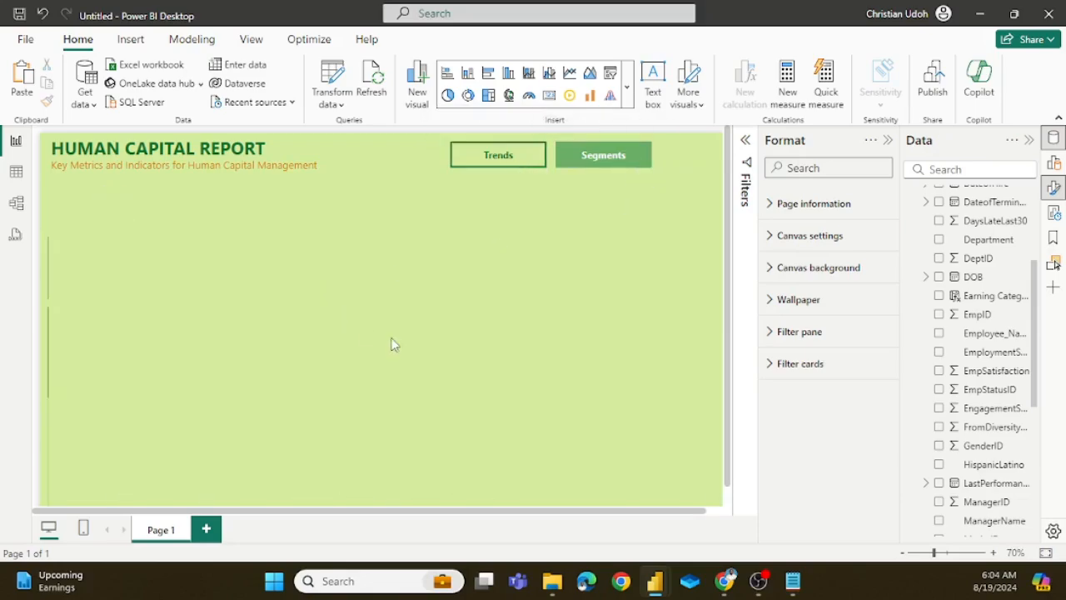
# Step: Switch to the hr analysis report, show its Segmentation view, and examine the treemap of active employees by EmpSatisfaction
pyautogui.moveTo(661, 582)
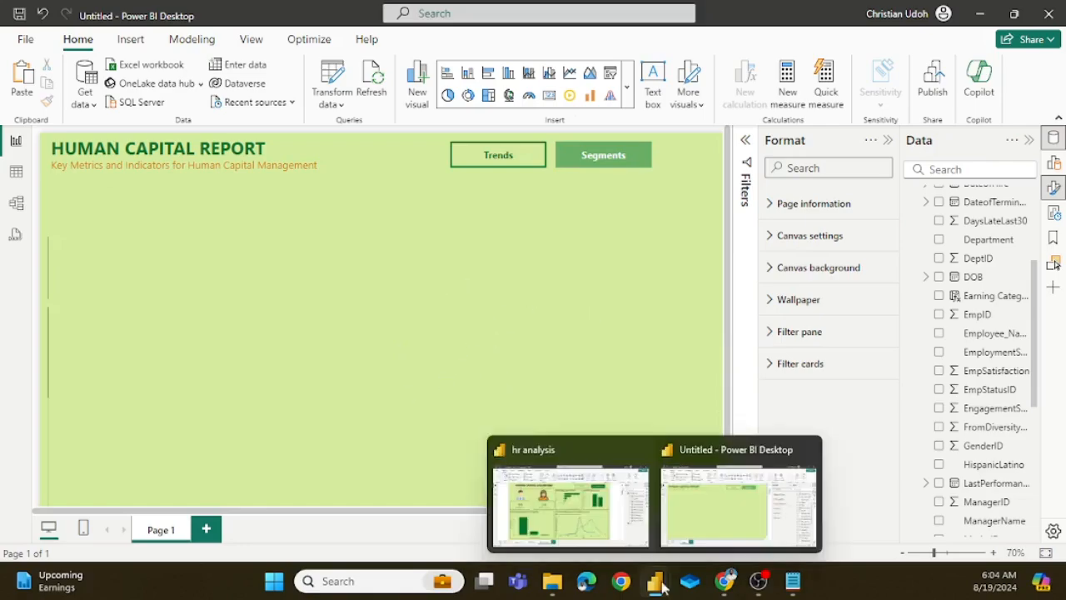
pyautogui.click(631, 533)
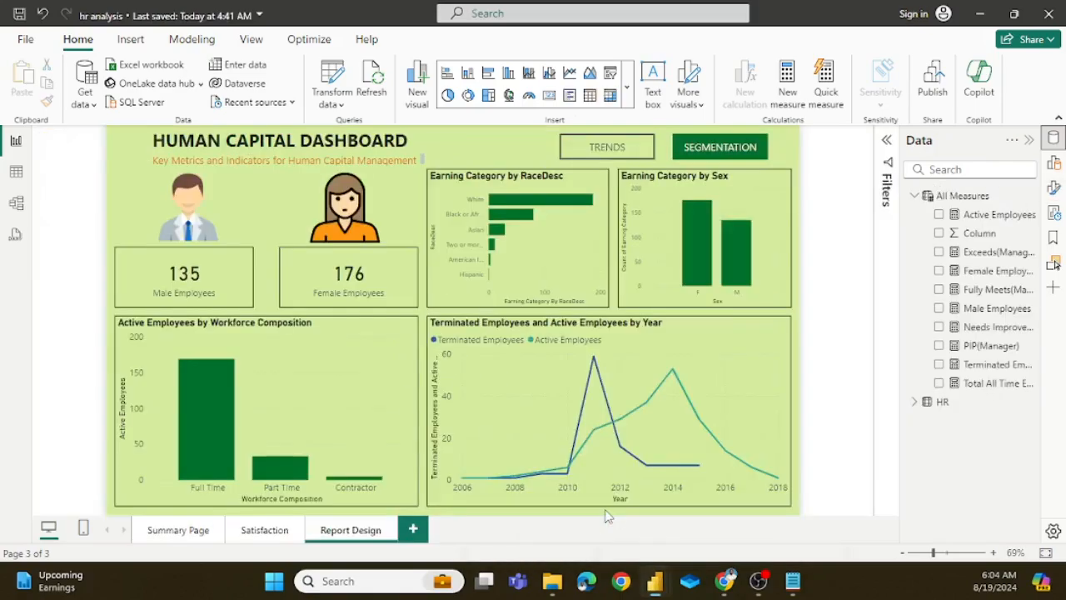
pyautogui.keyDown('ctrl'); pyautogui.click(720, 152); pyautogui.keyUp('ctrl')
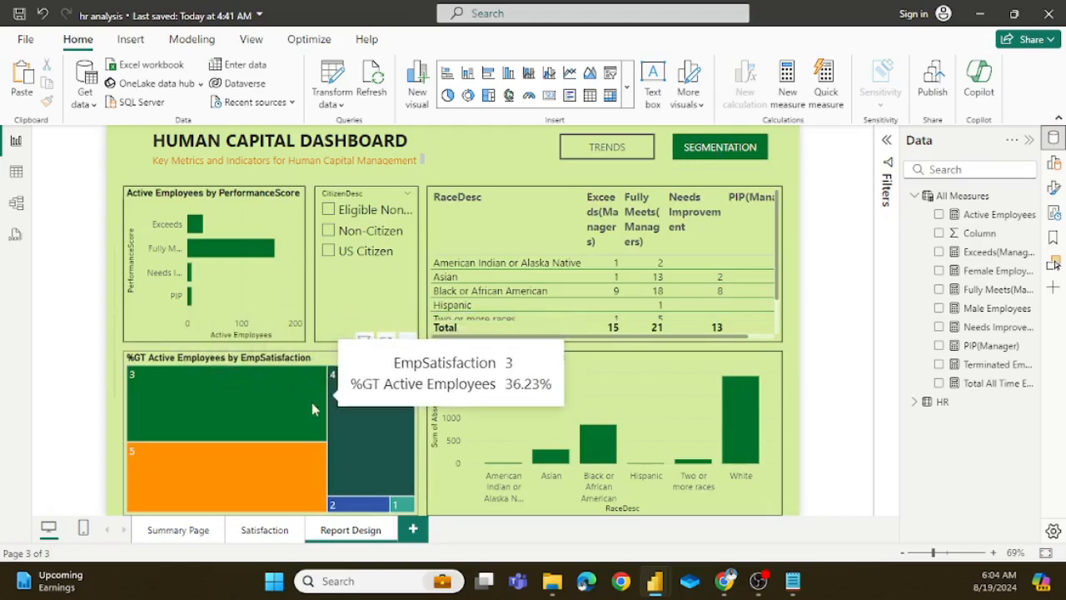
pyautogui.click(328, 363)
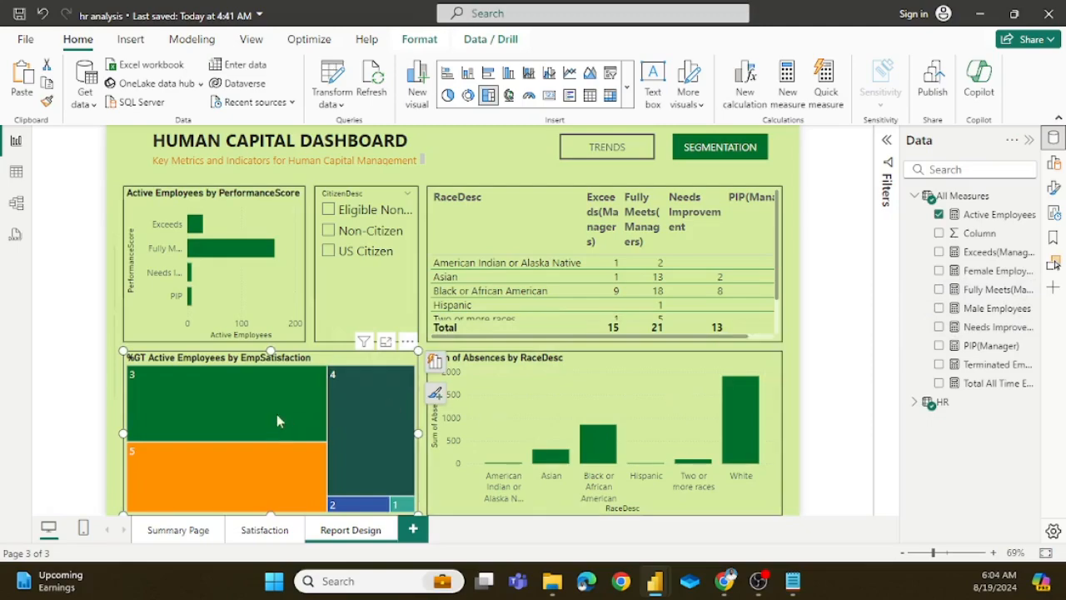
pyautogui.moveTo(205, 379)
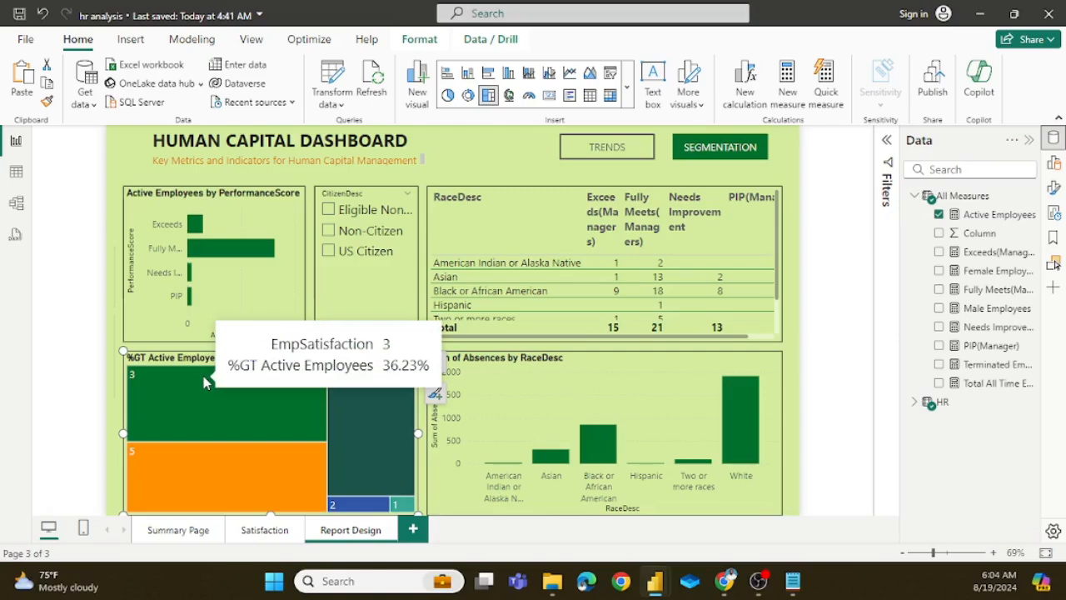
pyautogui.moveTo(252, 467)
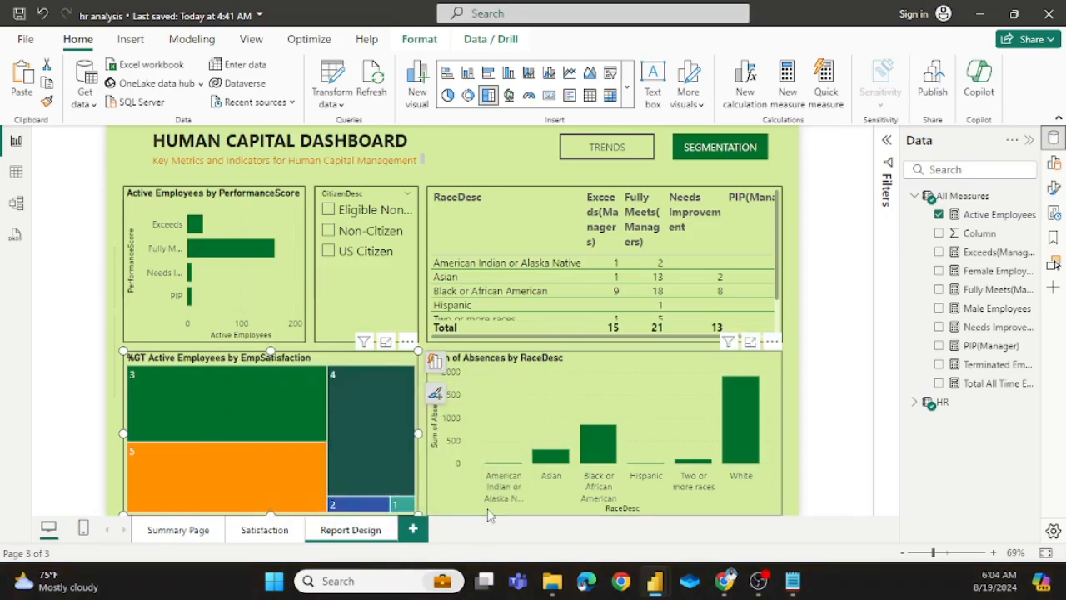
pyautogui.click(757, 588)
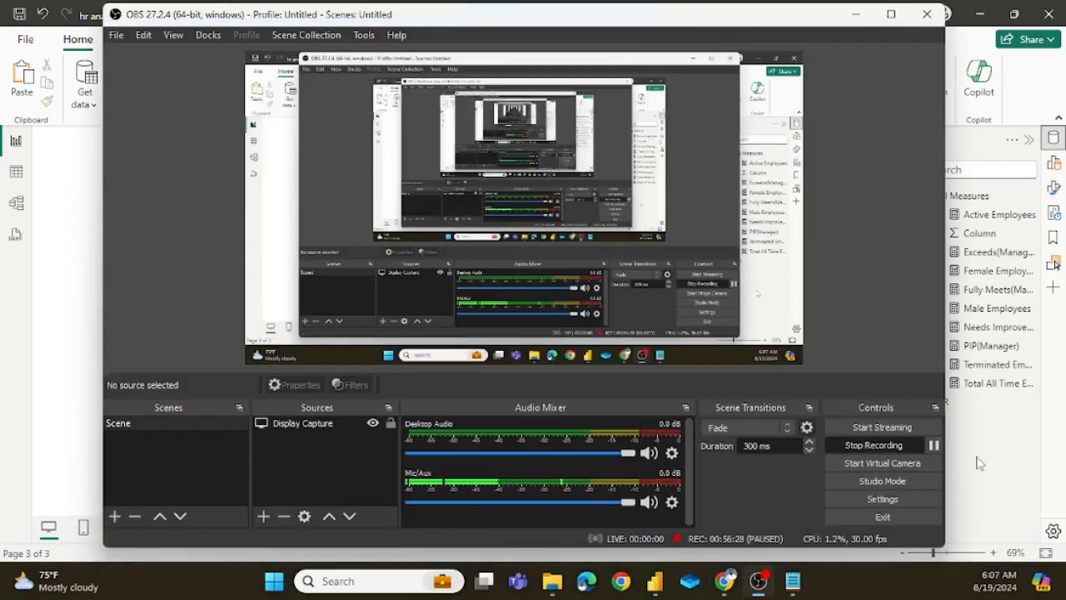
pyautogui.click(981, 464)
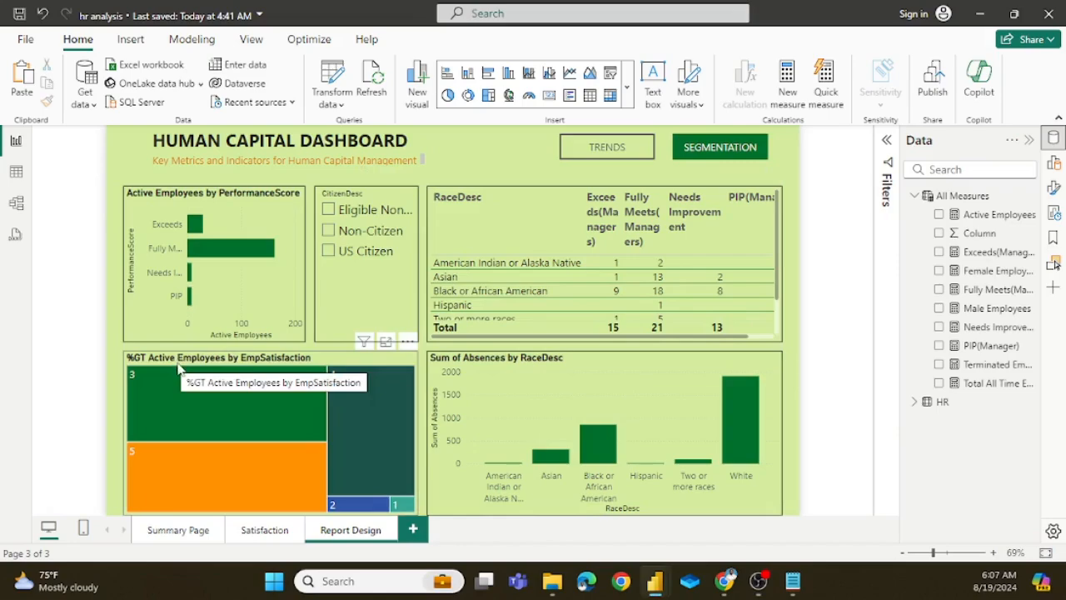
pyautogui.moveTo(197, 387)
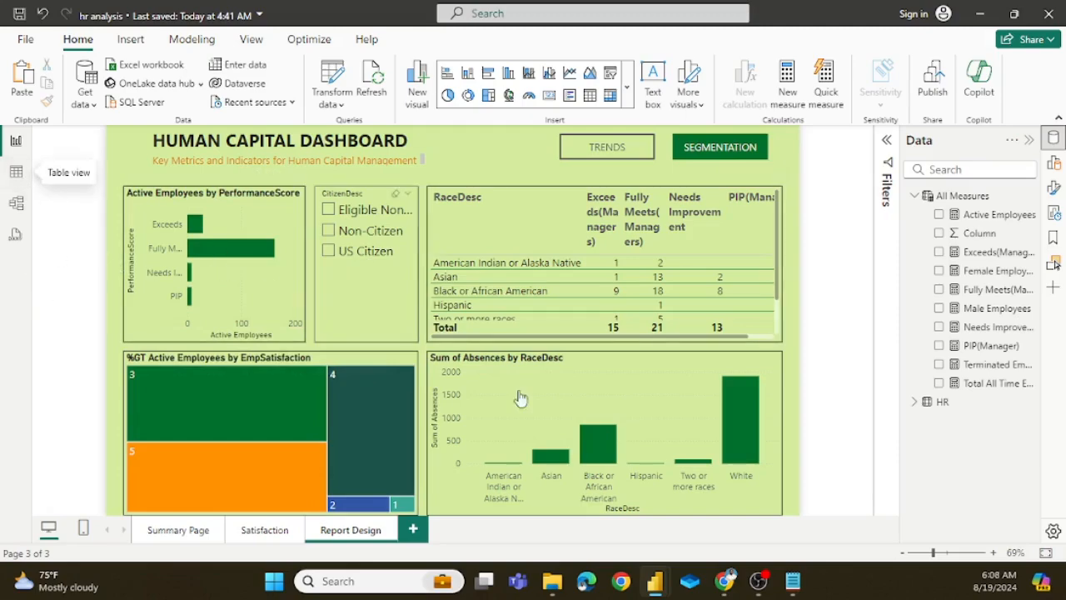
# Step: Return to the untitled report and look through the HR table's columns in Table view as far as EmpSatisfaction
pyautogui.moveTo(654, 579)
pyautogui.click(724, 489)
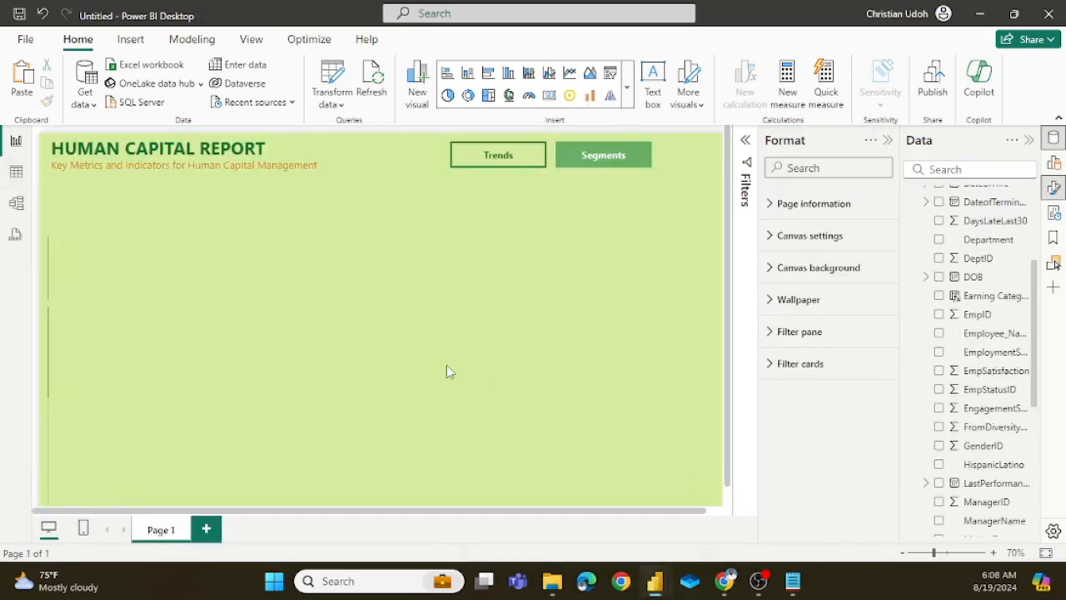
pyautogui.click(16, 171)
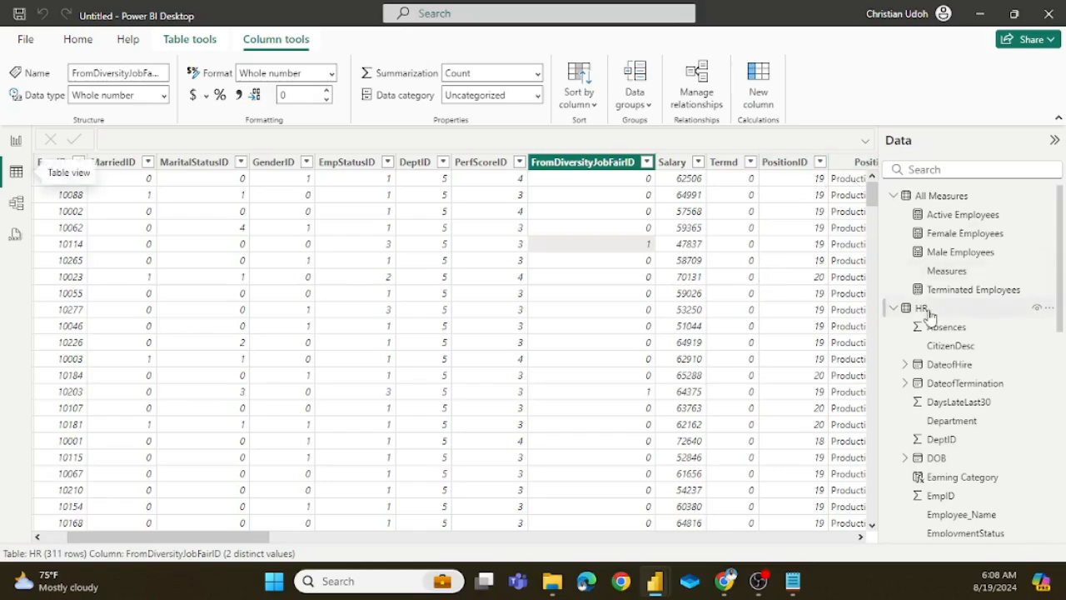
pyautogui.click(928, 310)
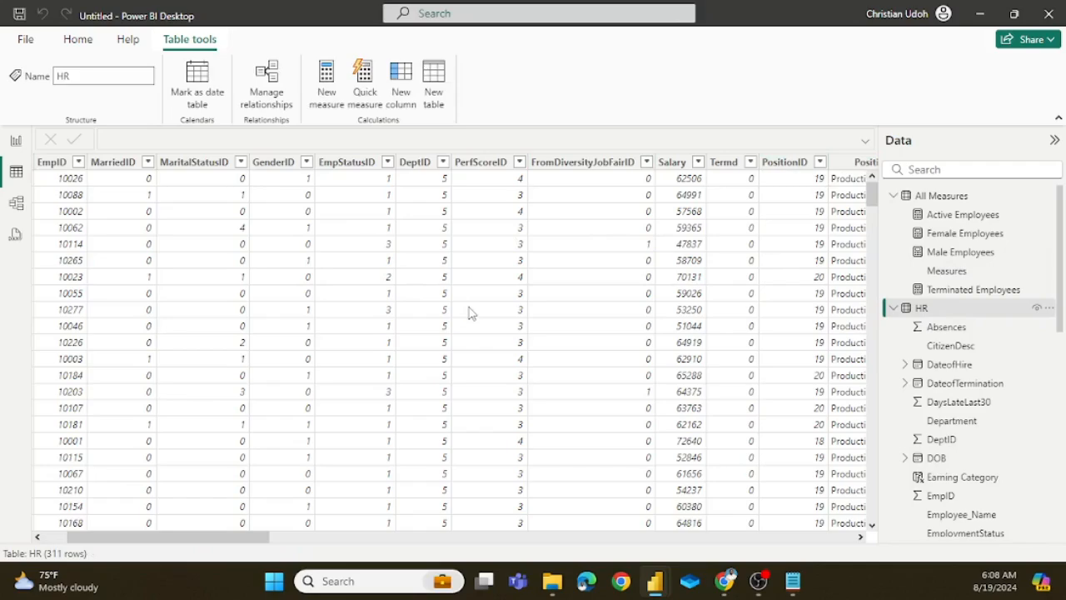
pyautogui.hscroll(3, 469, 312)
pyautogui.hscroll(7, 469, 312)
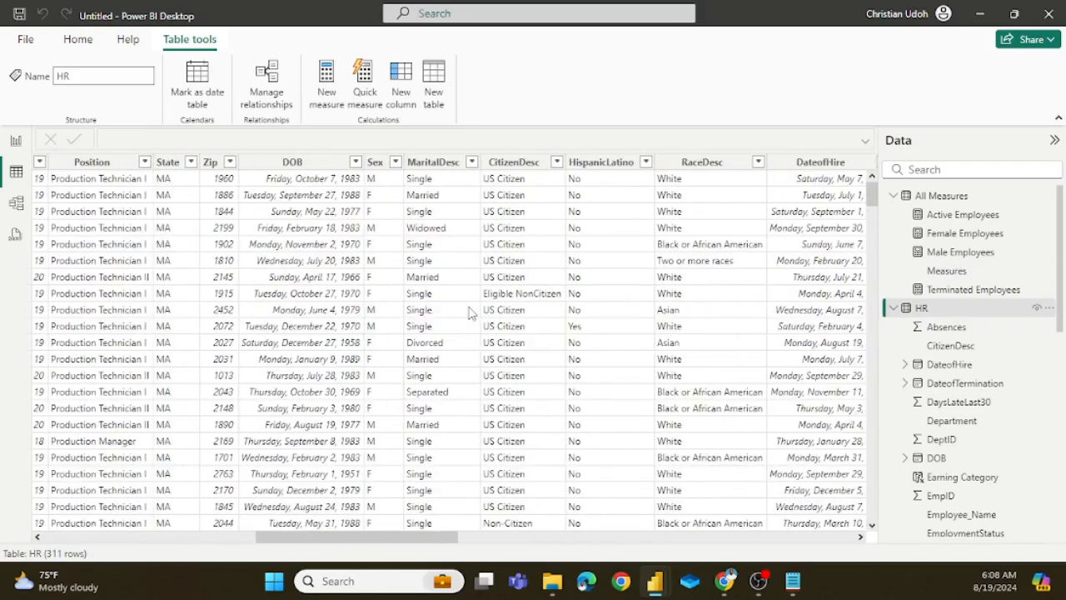
pyautogui.hscroll(4, 469, 312)
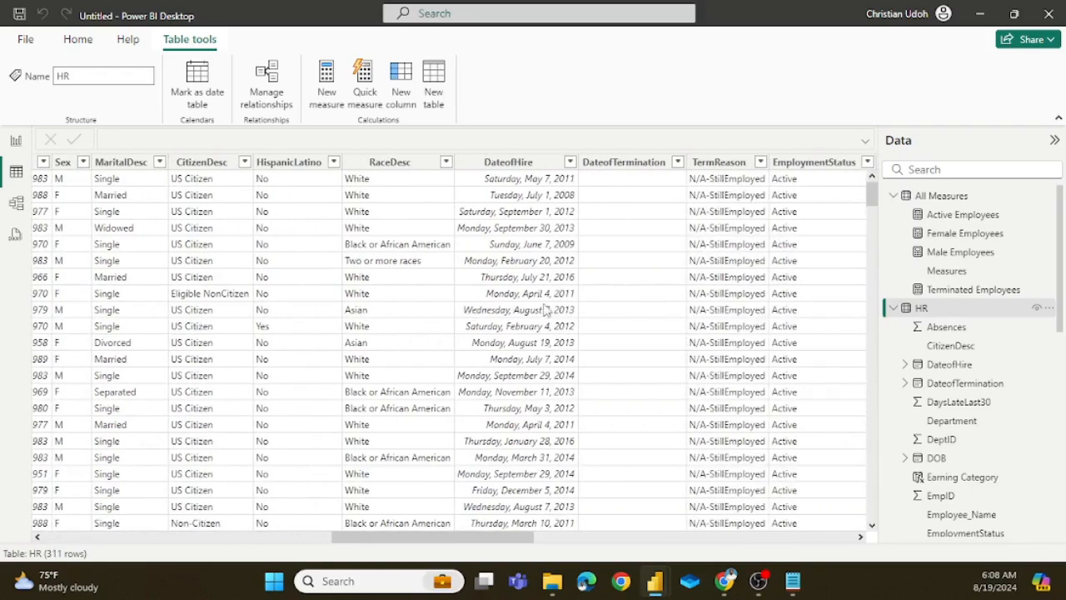
pyautogui.hscroll(2, 564, 283)
pyautogui.hscroll(5, 564, 284)
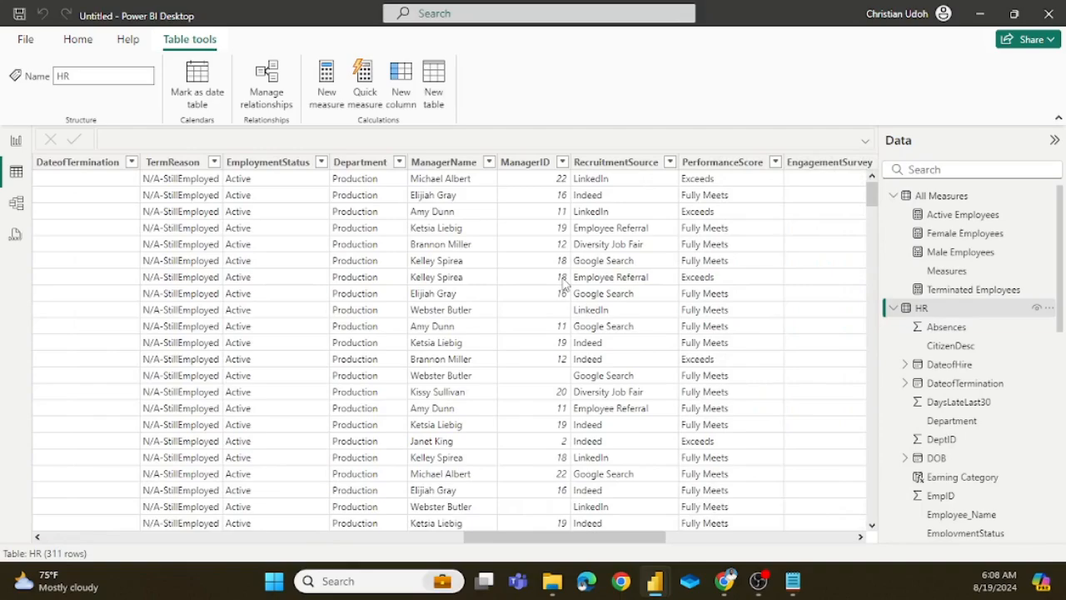
pyautogui.hscroll(3, 564, 283)
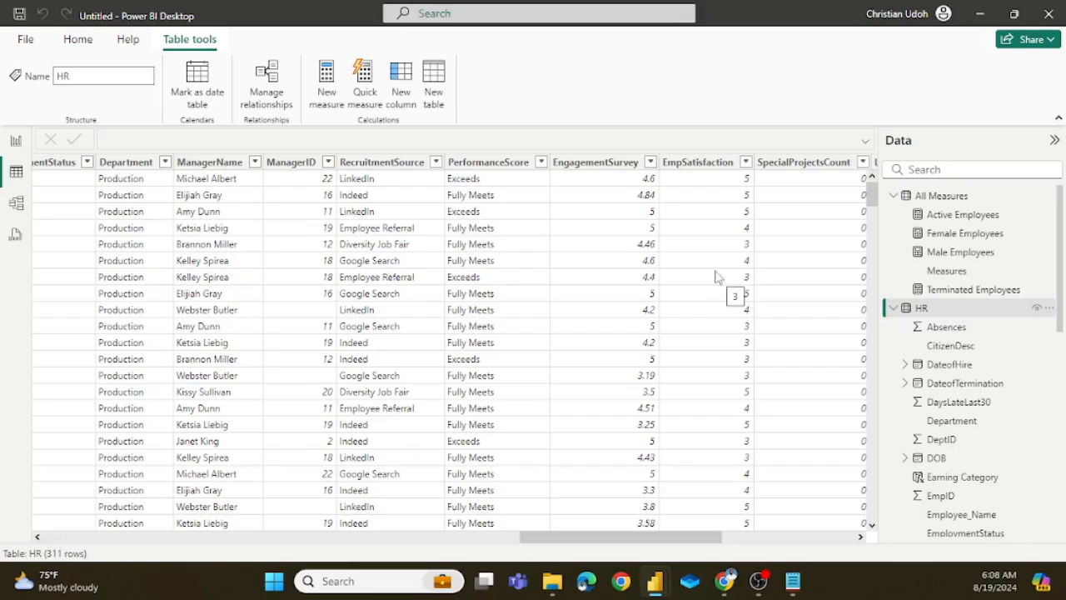
# Step: Insert a treemap on the report page, move it to the page's lower-left corner, and widen it
pyautogui.click(16, 141)
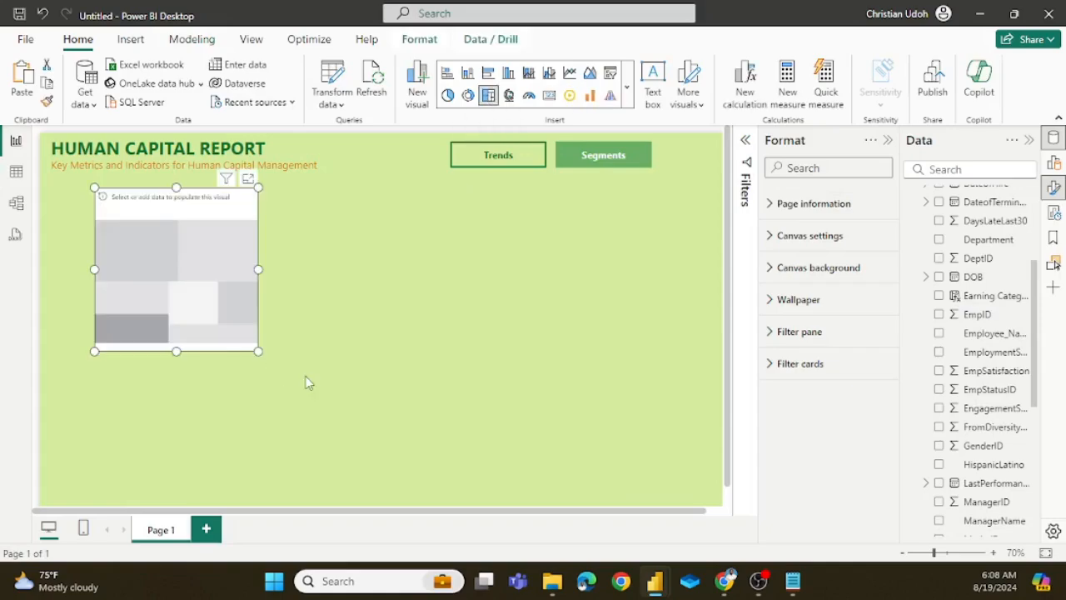
pyautogui.moveTo(221, 247); pyautogui.dragTo(169, 378)
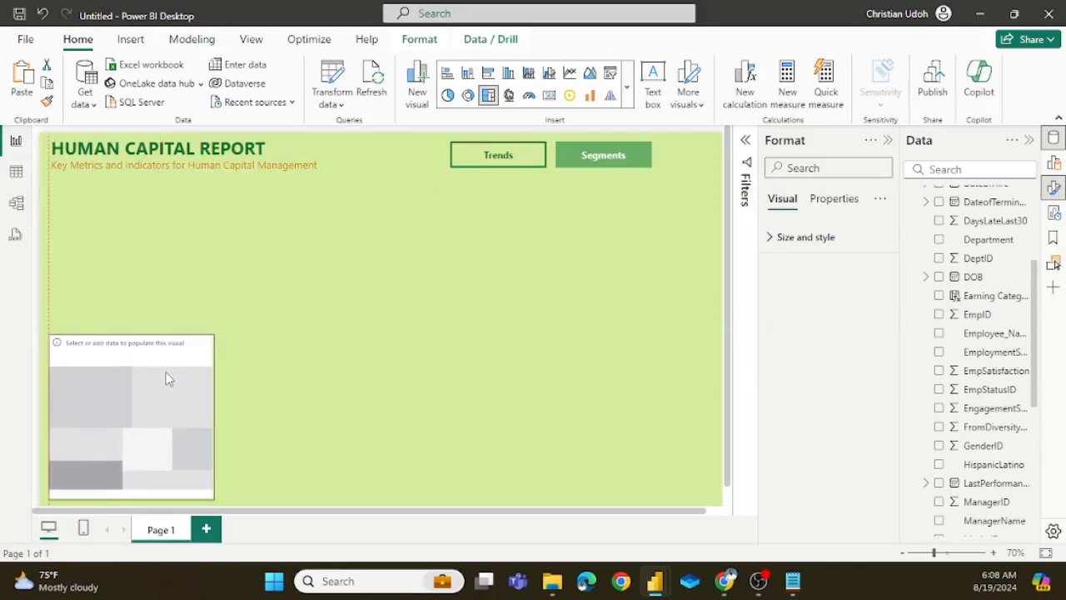
pyautogui.moveTo(214, 417); pyautogui.dragTo(305, 463)
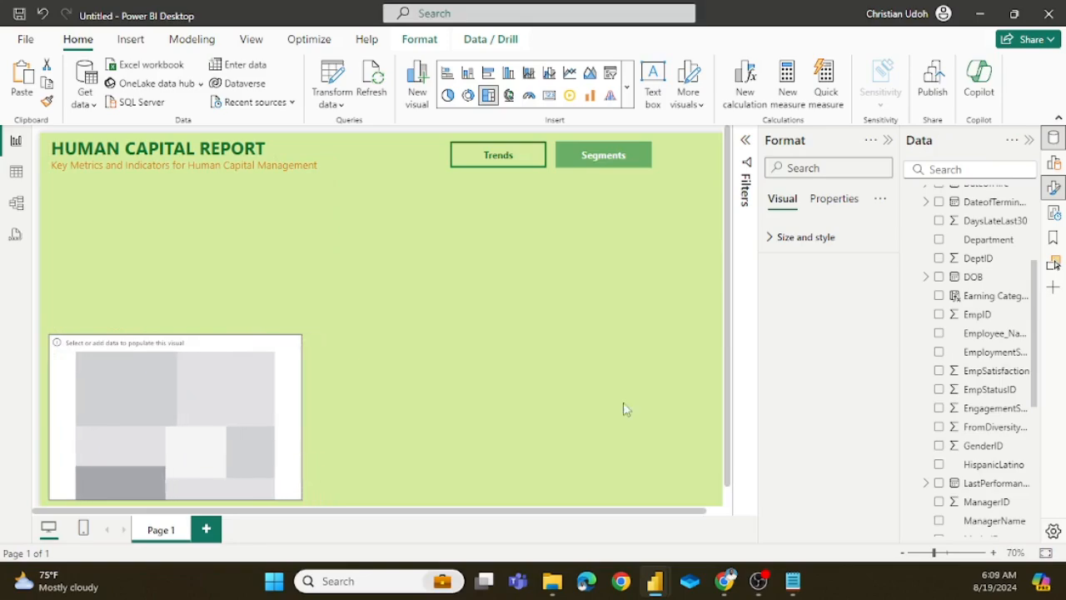
# Step: Add the HR table's EmpSatisfaction field as the treemap's category
pyautogui.click(887, 142)
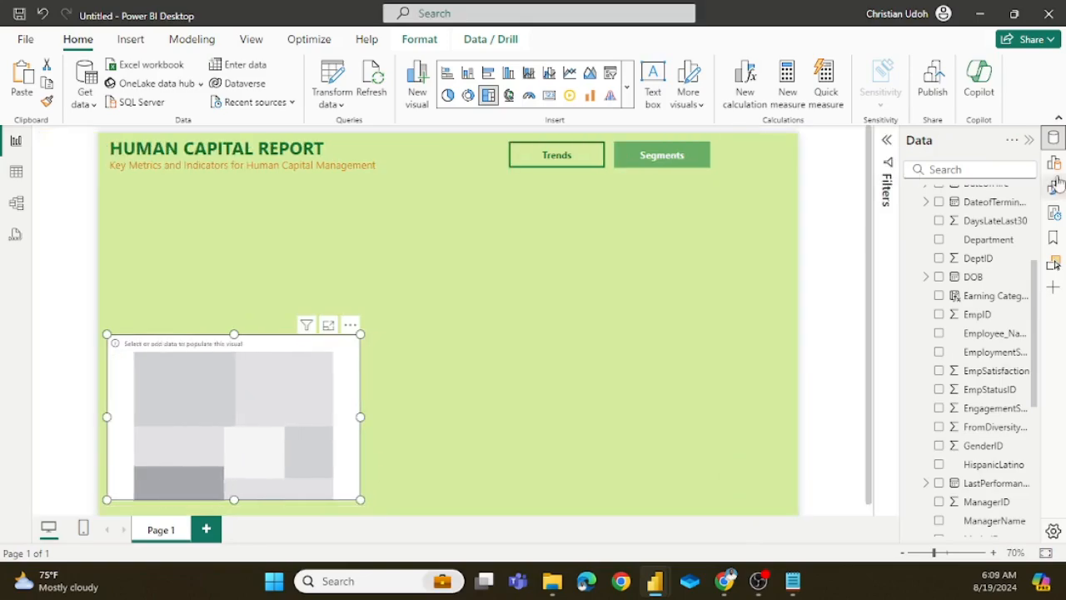
pyautogui.click(1054, 162)
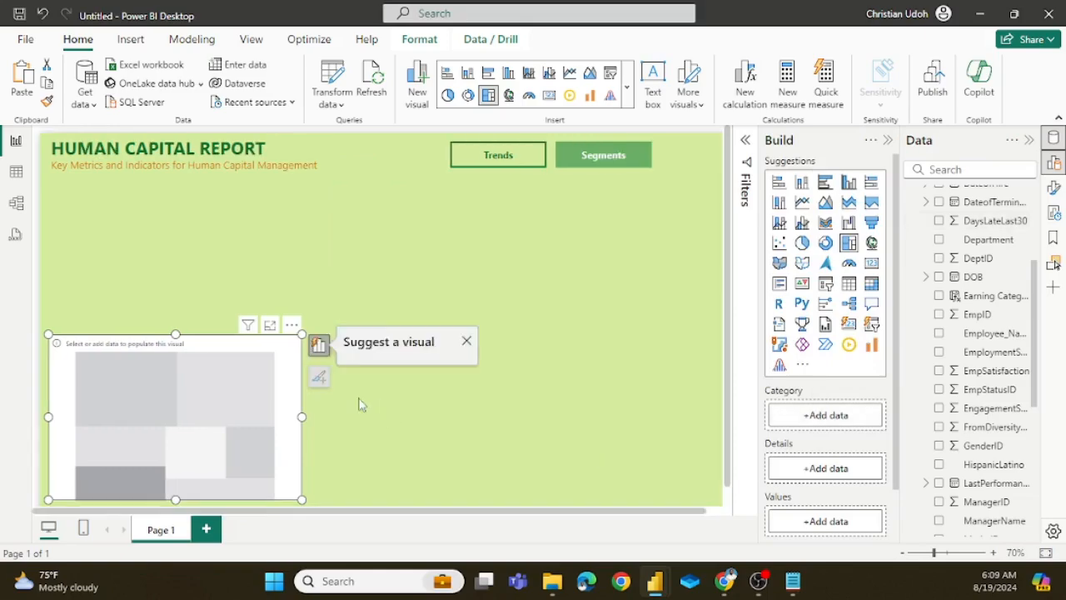
pyautogui.scroll(-1, 838, 341)
pyautogui.scroll(-2, 838, 341)
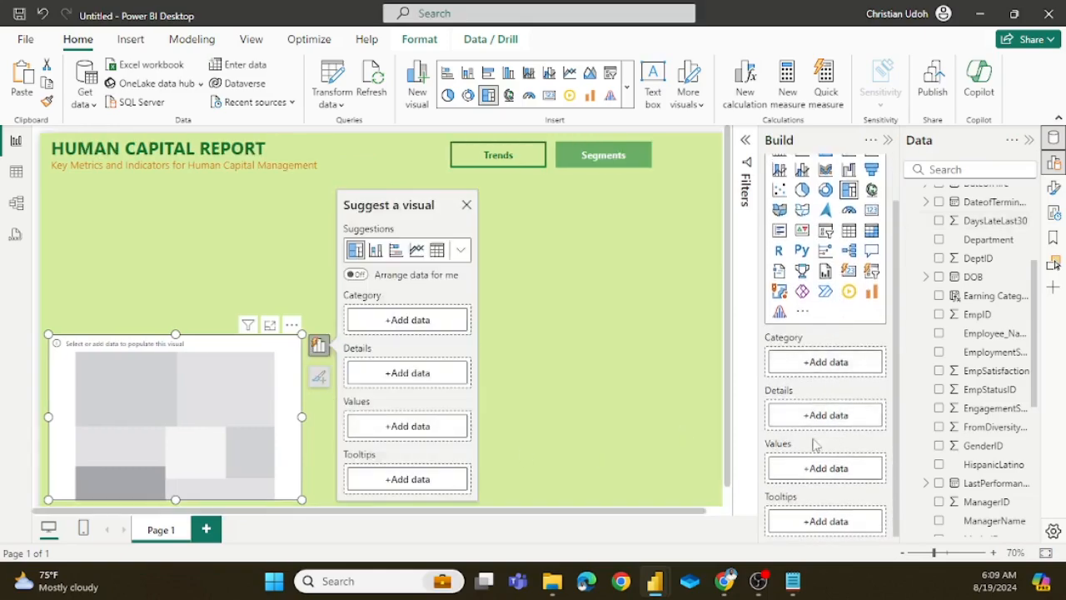
pyautogui.click(829, 363)
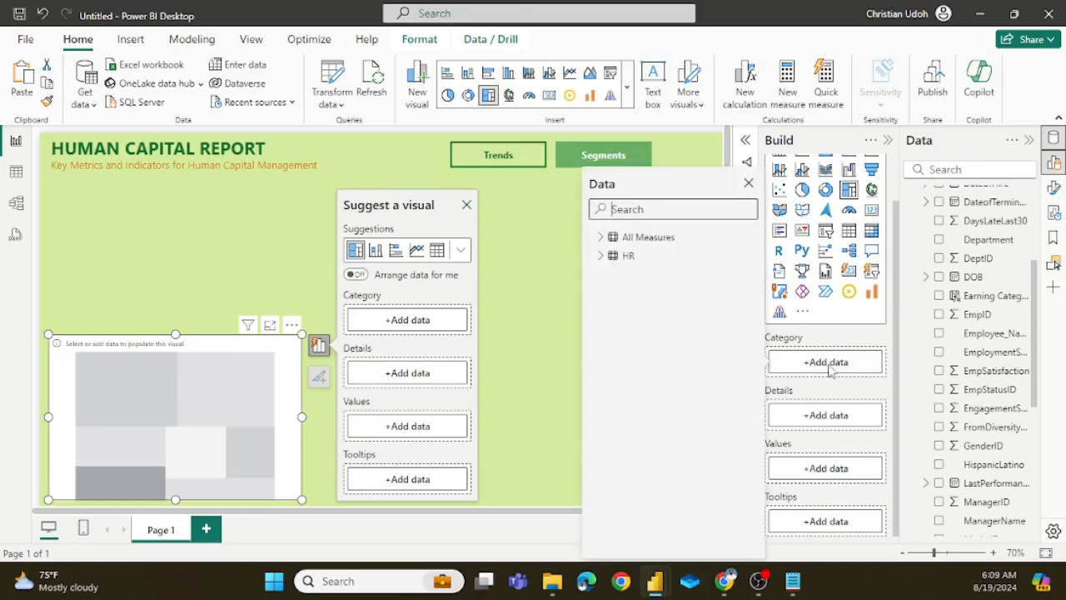
pyautogui.click(608, 260)
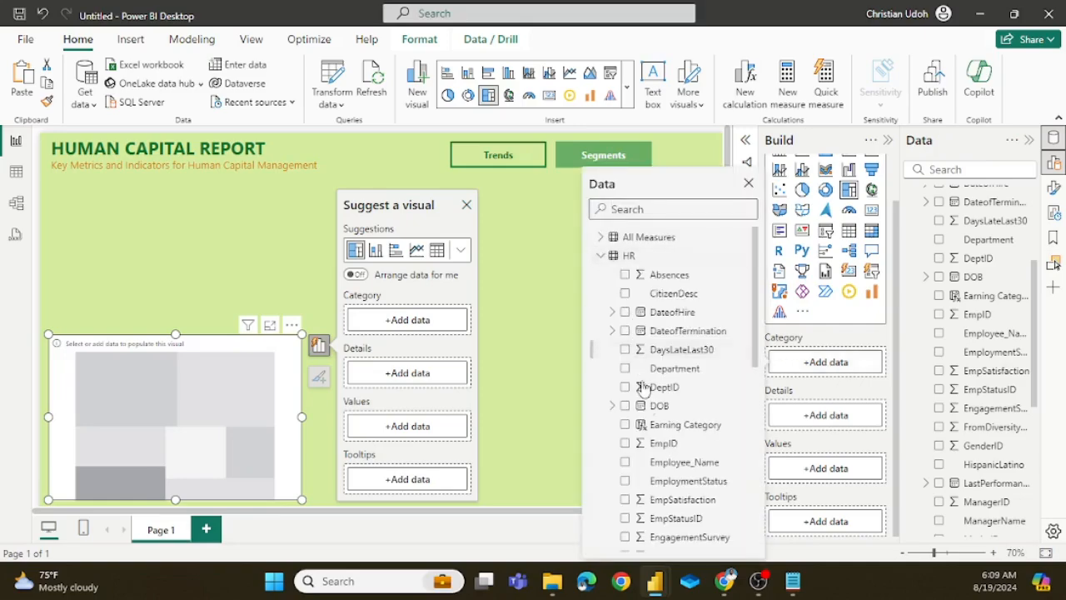
pyautogui.scroll(-5, 672, 358)
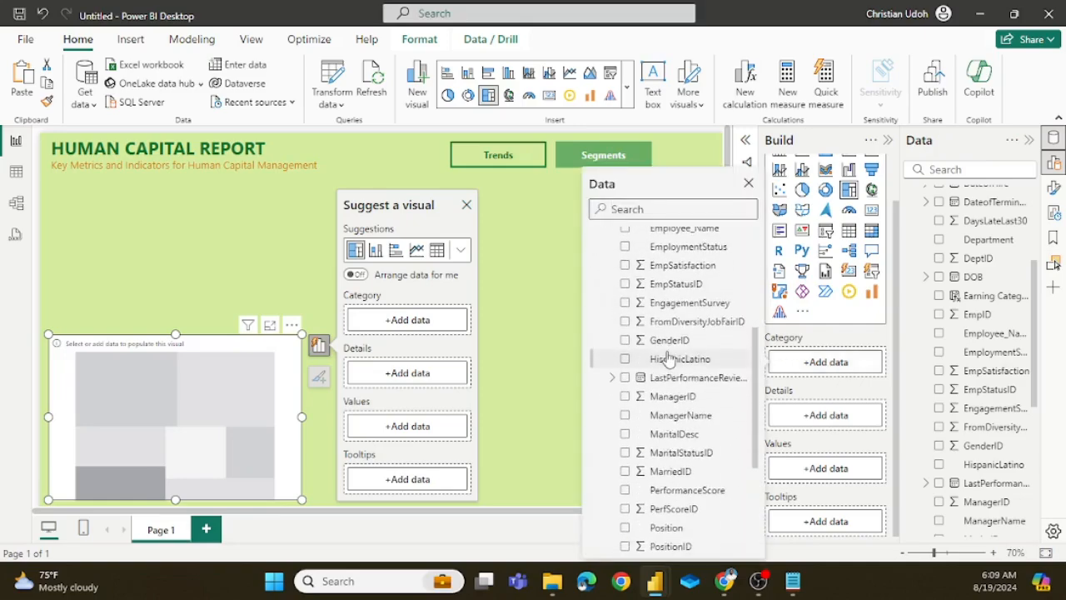
pyautogui.scroll(-3, 679, 379)
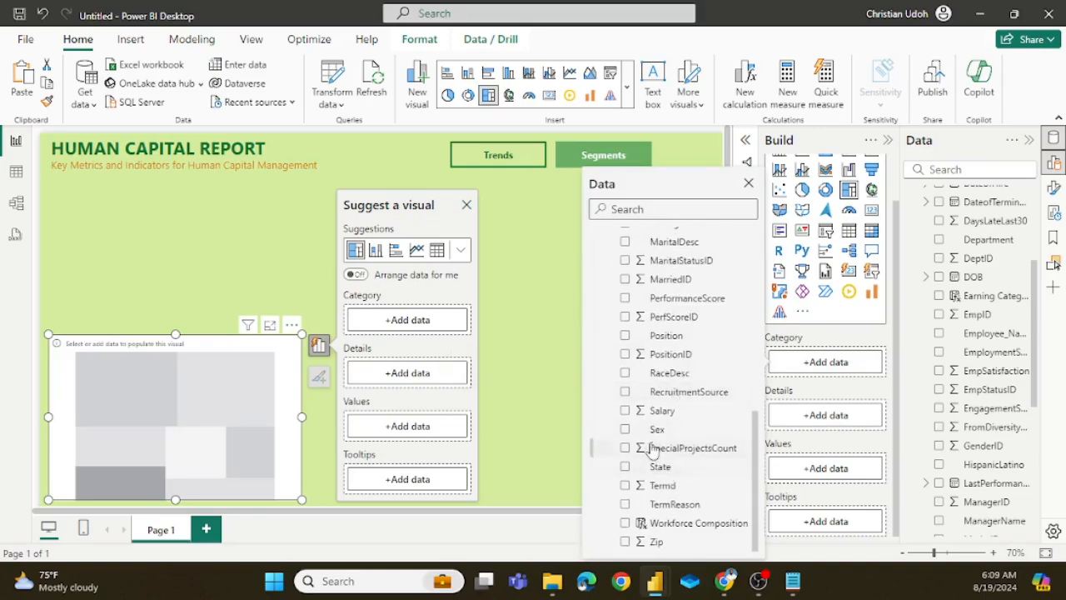
pyautogui.scroll(8, 692, 378)
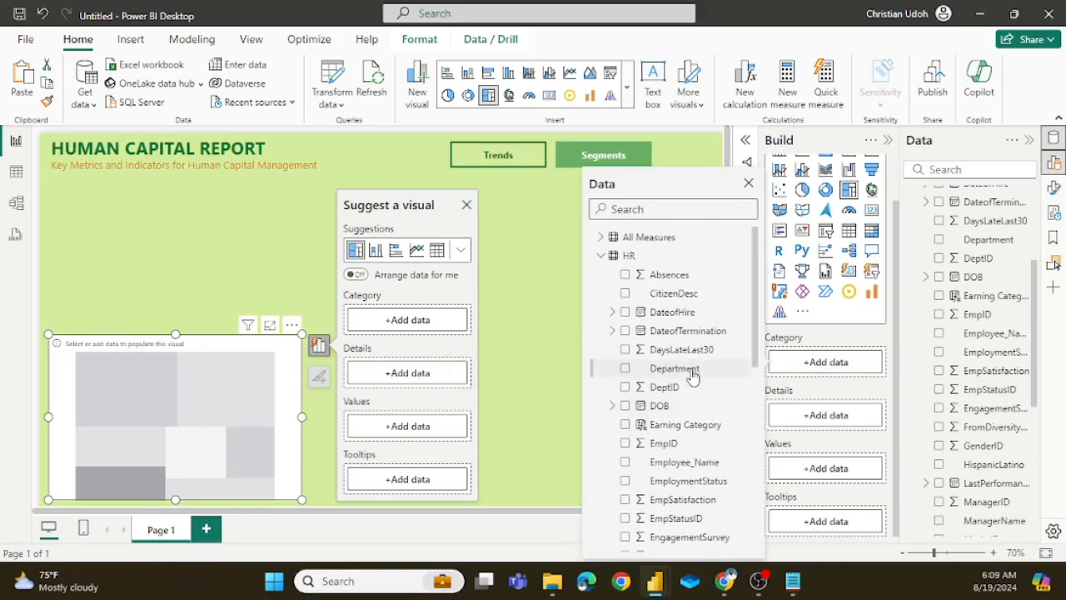
pyautogui.click(626, 500)
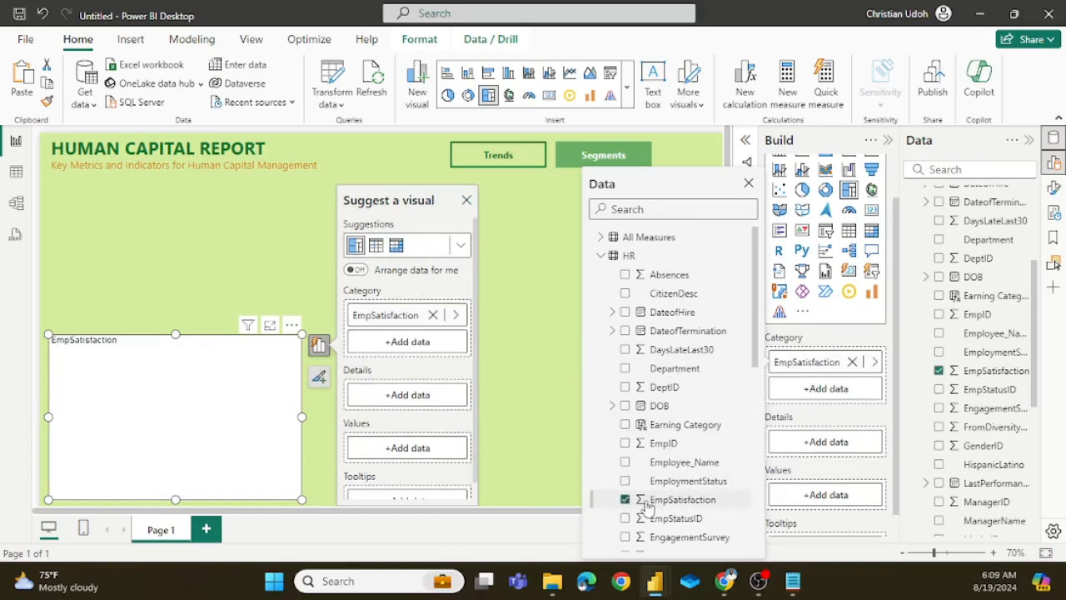
# Step: Add the Active Employees measure from All Measures as the treemap's values
pyautogui.click(819, 499)
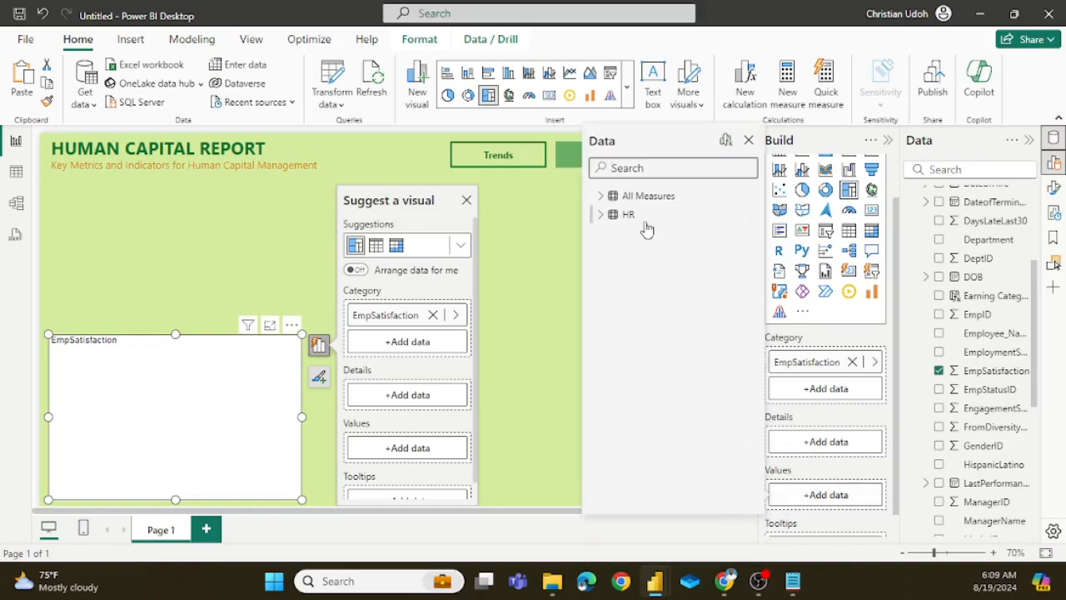
pyautogui.click(600, 195)
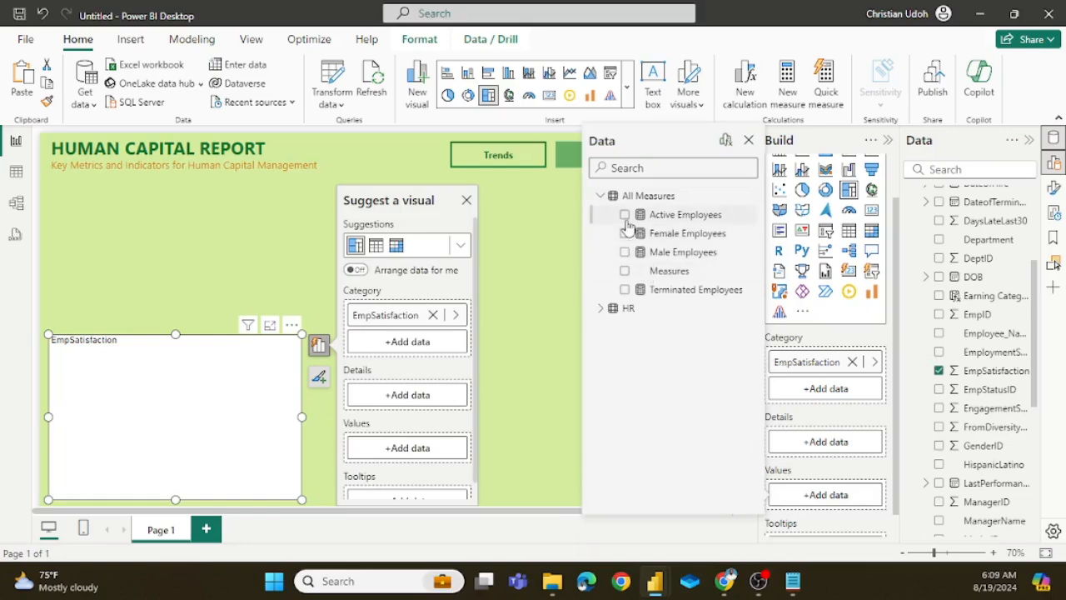
pyautogui.click(625, 215)
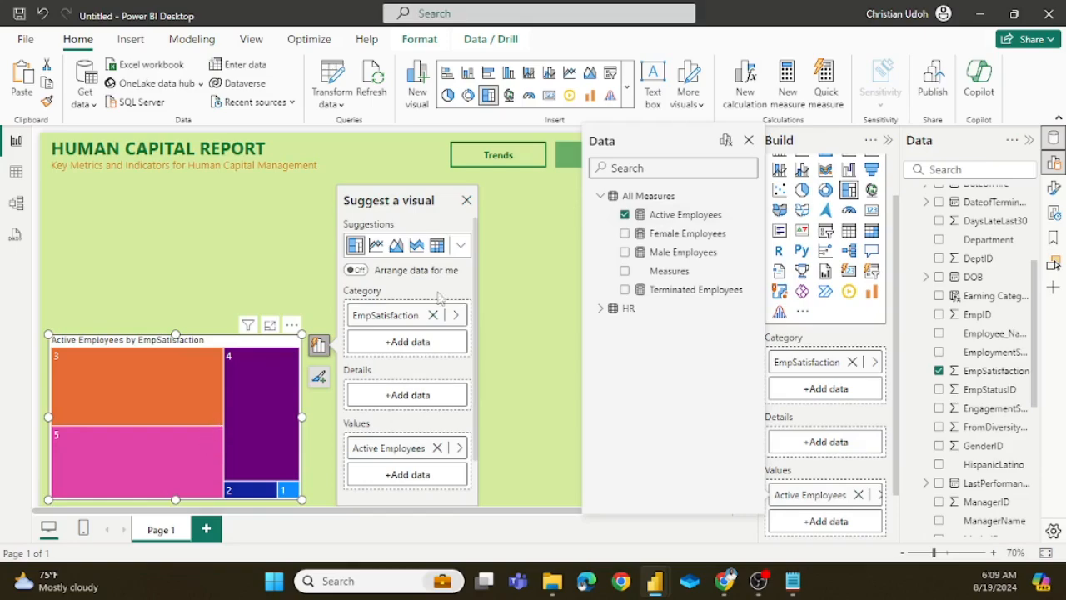
# Step: Remove the Active Employees by EmpSatisfaction treemap from the report page
pyautogui.click(319, 344)
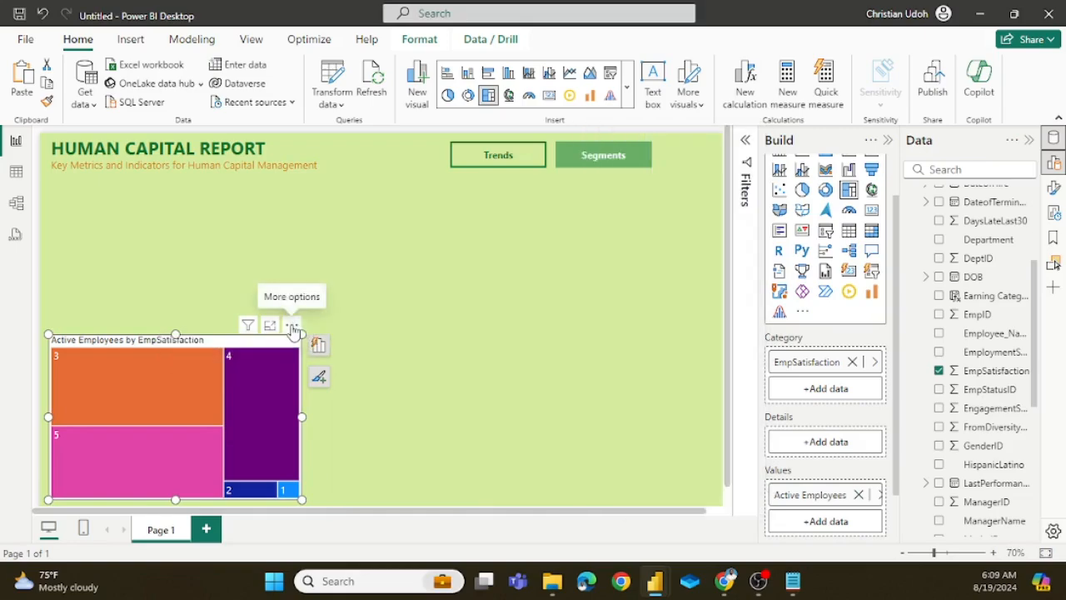
pyautogui.click(319, 344)
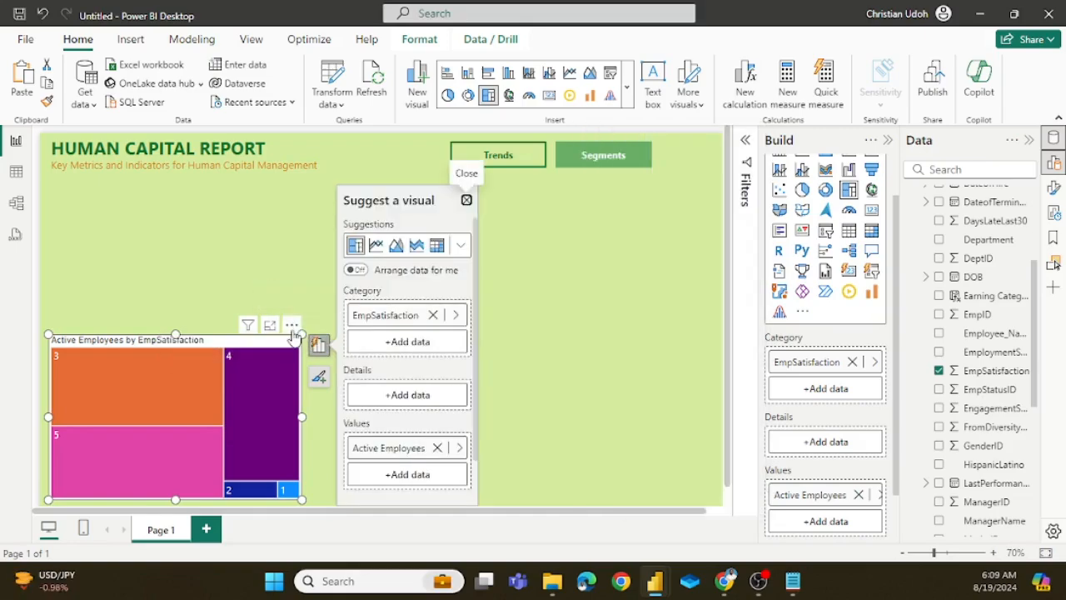
pyautogui.click(292, 325)
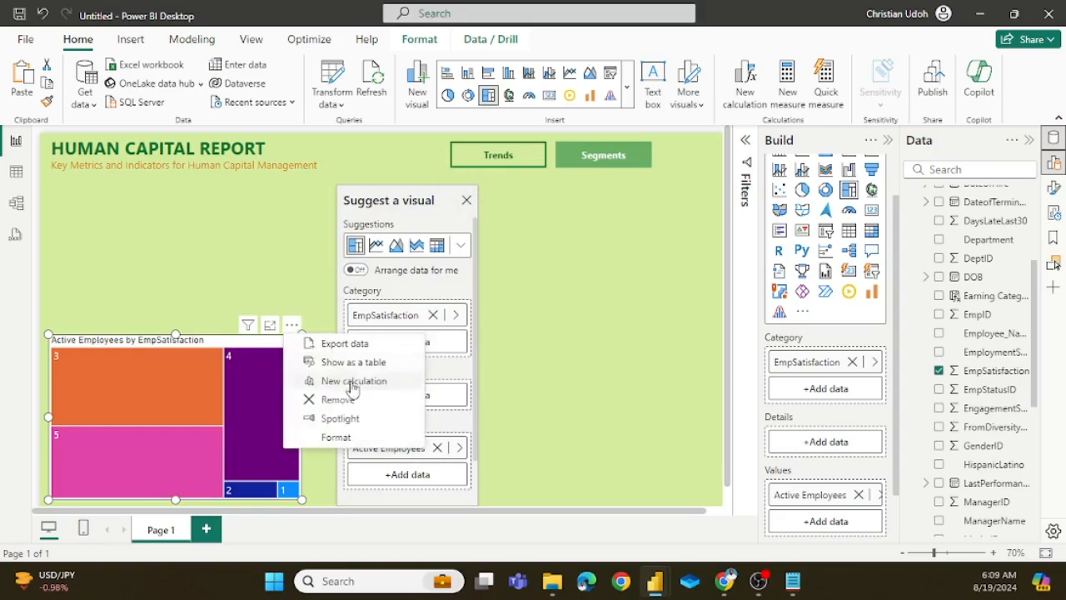
pyautogui.click(334, 411)
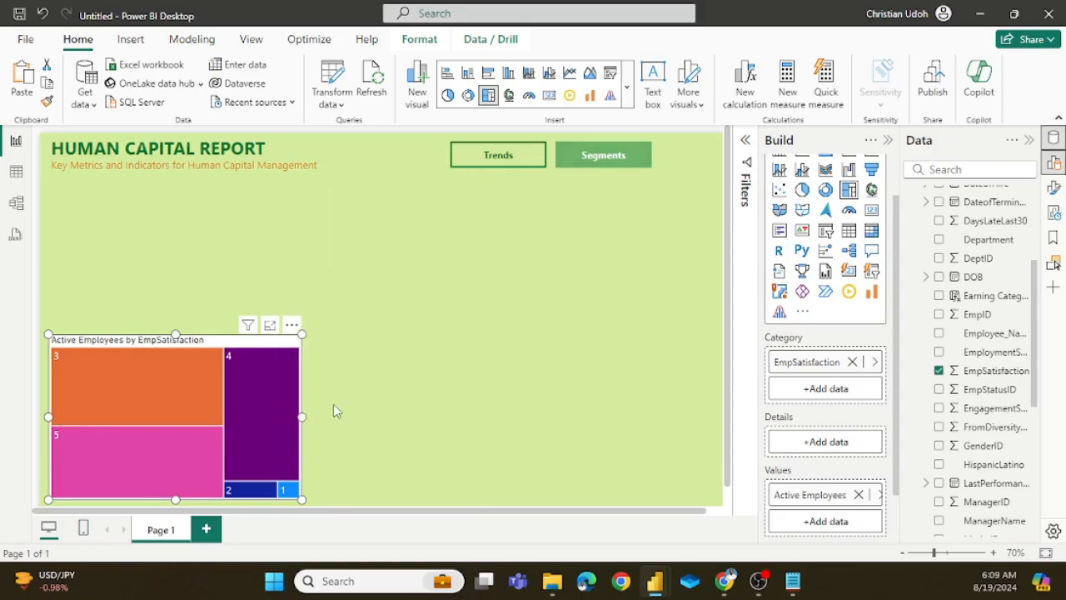
pyautogui.click(319, 344)
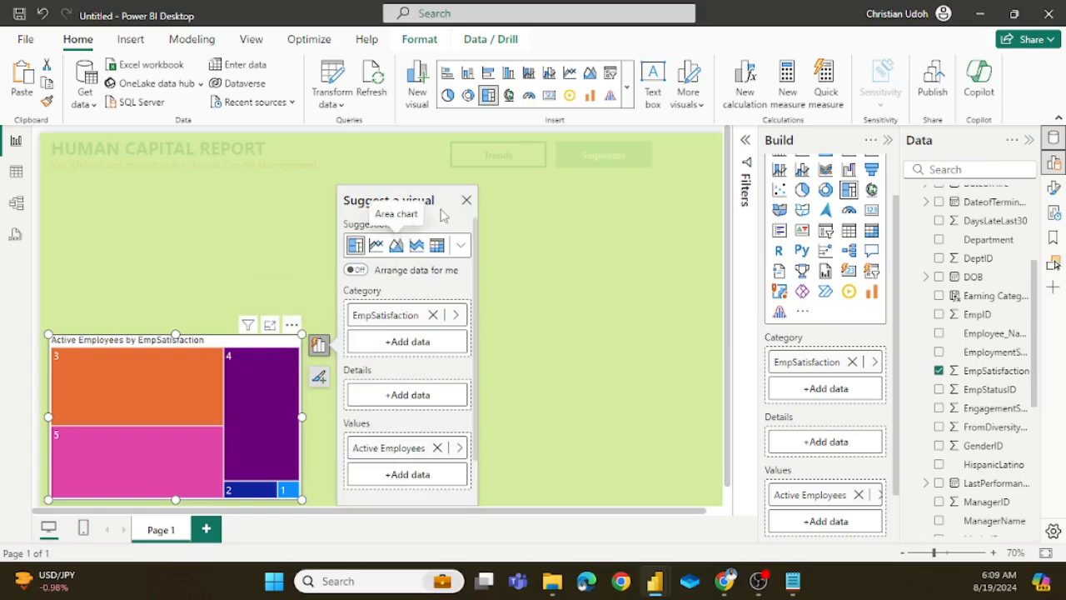
pyautogui.click(467, 200)
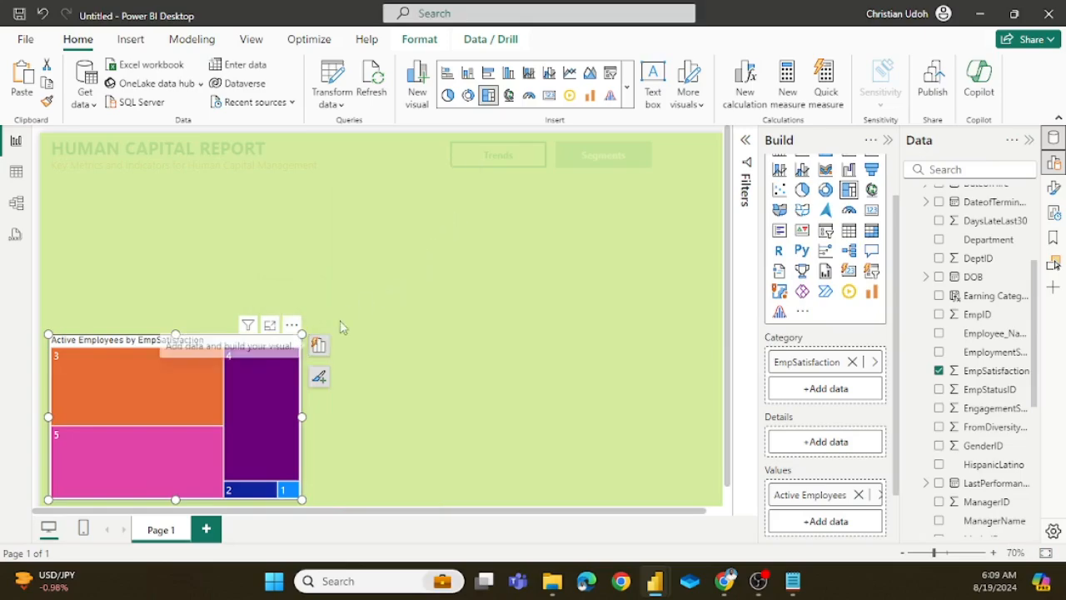
pyautogui.click(292, 325)
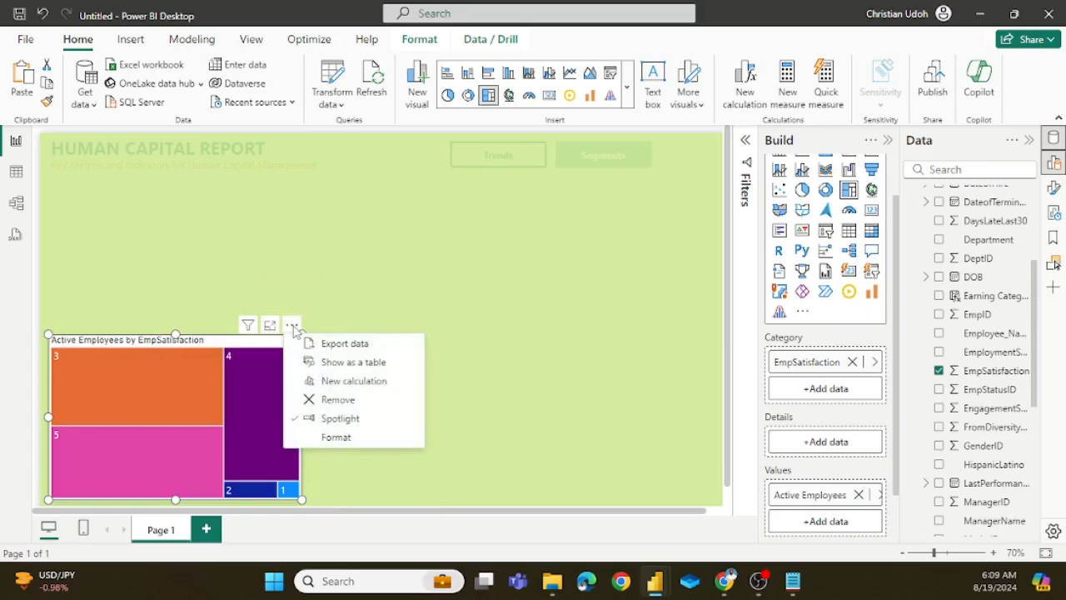
pyautogui.click(334, 403)
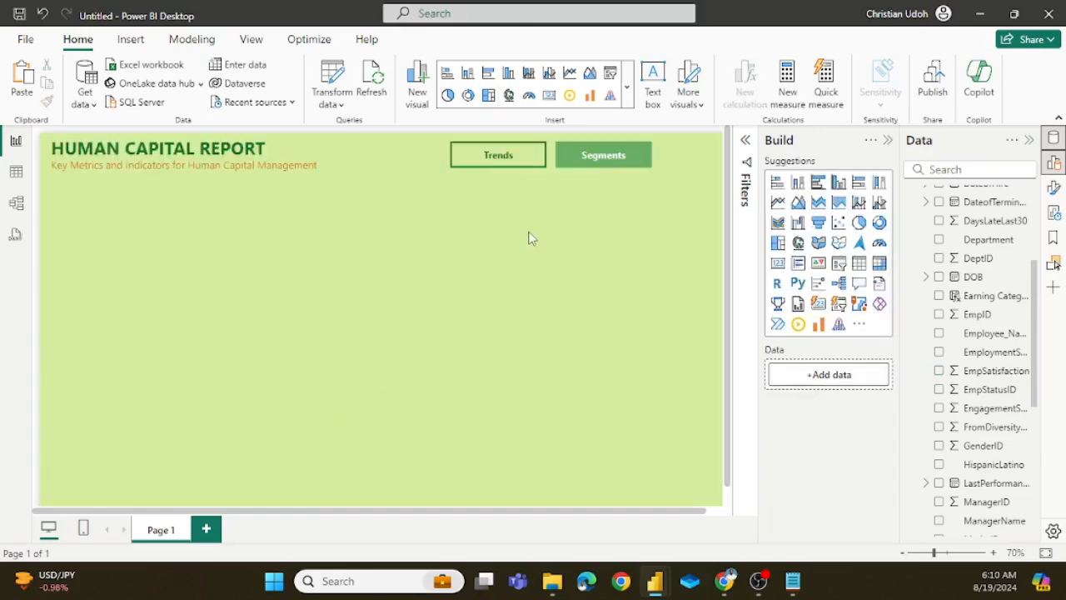
# Step: Copy the Active Employees by Workforce Composition chart from the Trends view and paste it into the Segments view
pyautogui.keyDown('ctrl'); pyautogui.click(530, 159); pyautogui.keyUp('ctrl')
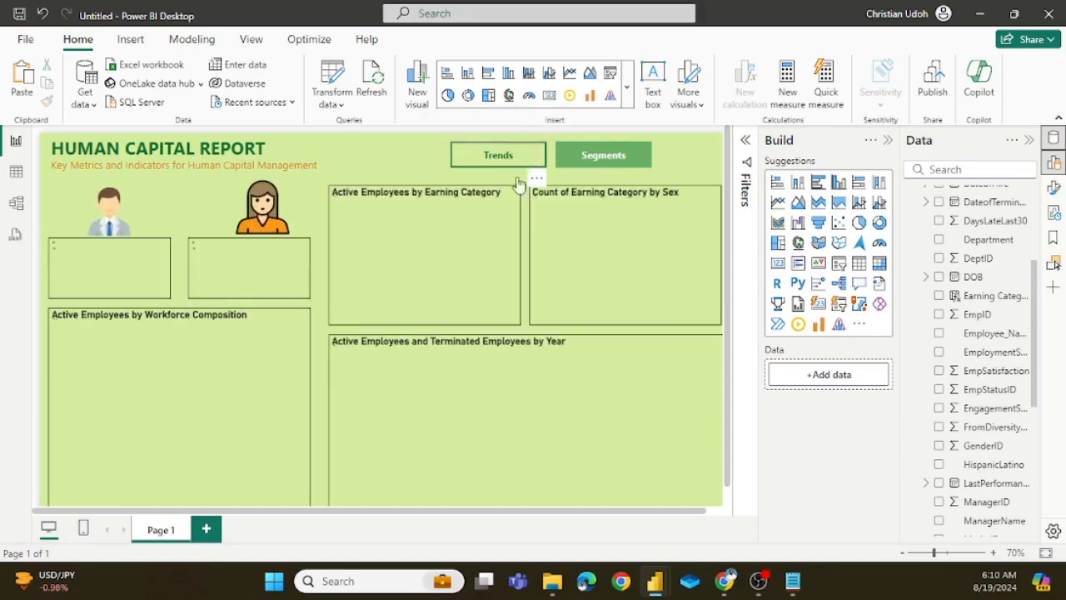
pyautogui.click(294, 325)
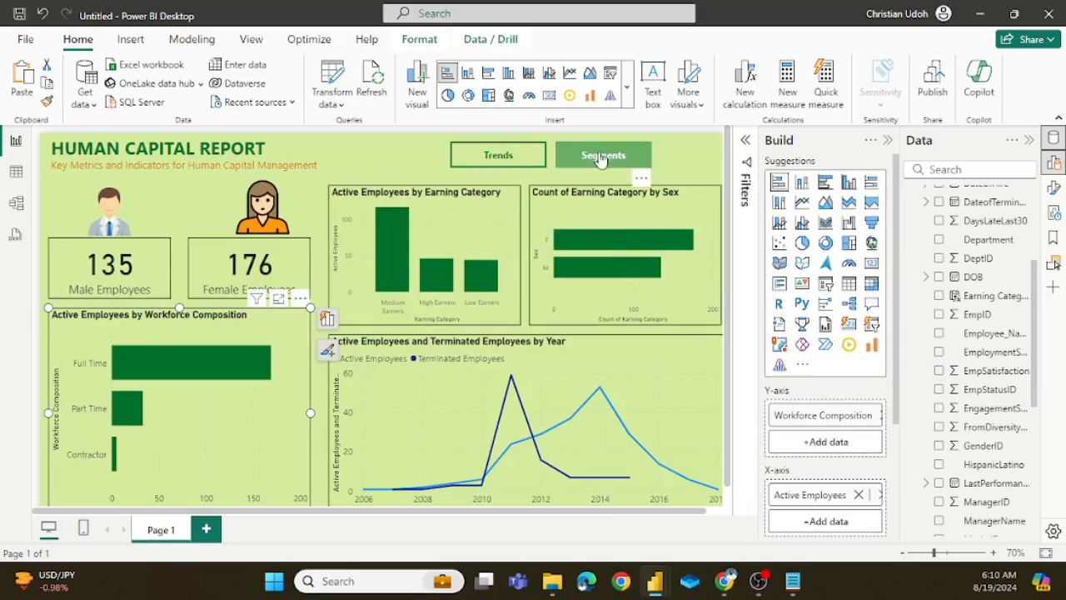
pyautogui.keyDown('ctrl'); pyautogui.click(621, 171); pyautogui.keyUp('ctrl')
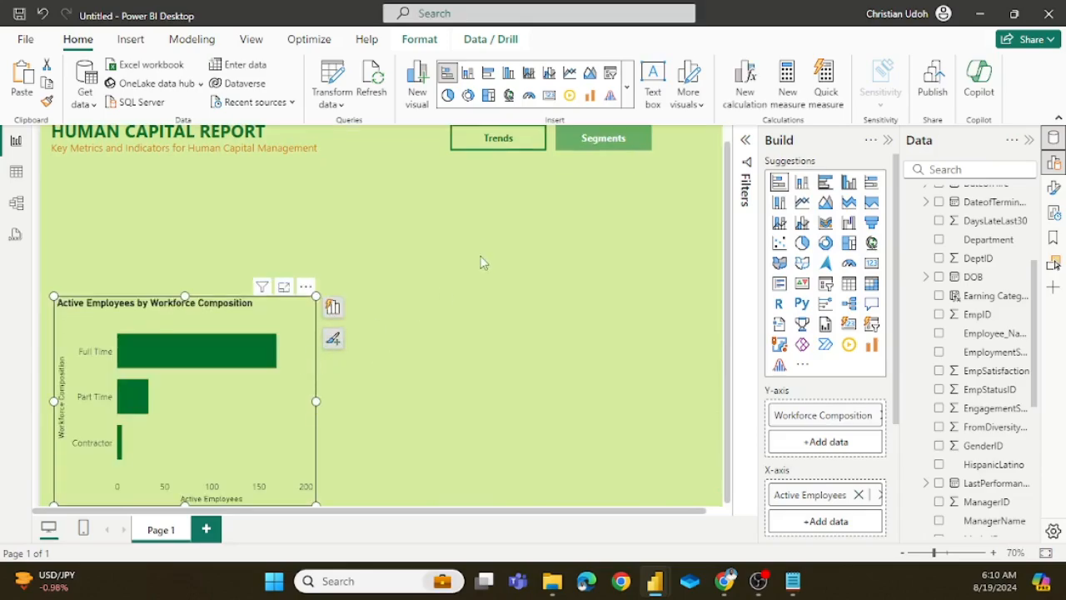
# Step: Convert the pasted chart to a treemap and replace its Workforce Composition category with the HR table's EmpSatisfaction field
pyautogui.click(489, 96)
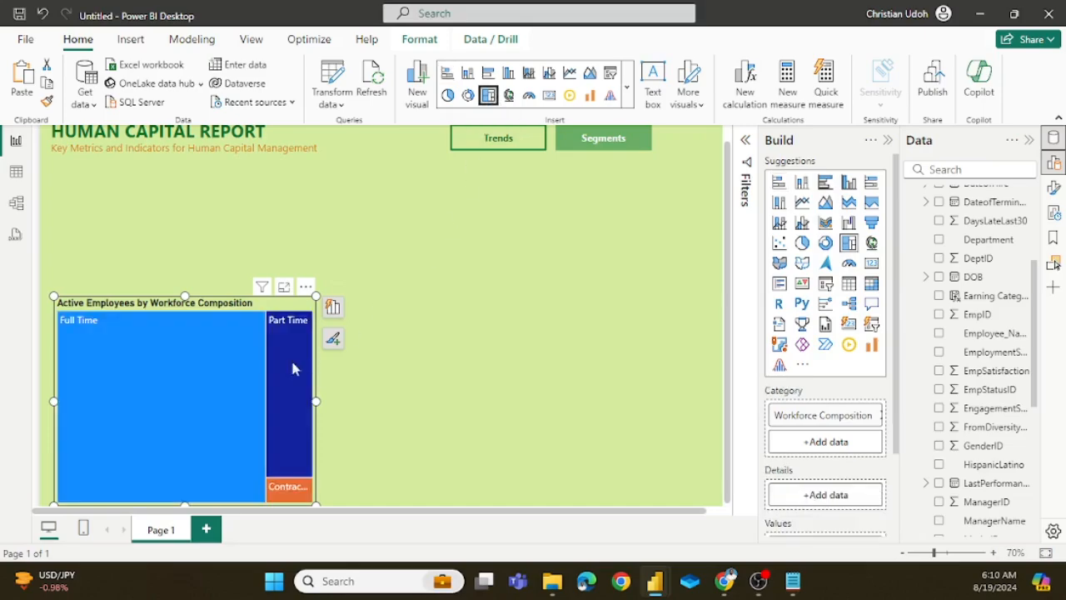
pyautogui.moveTo(228, 379)
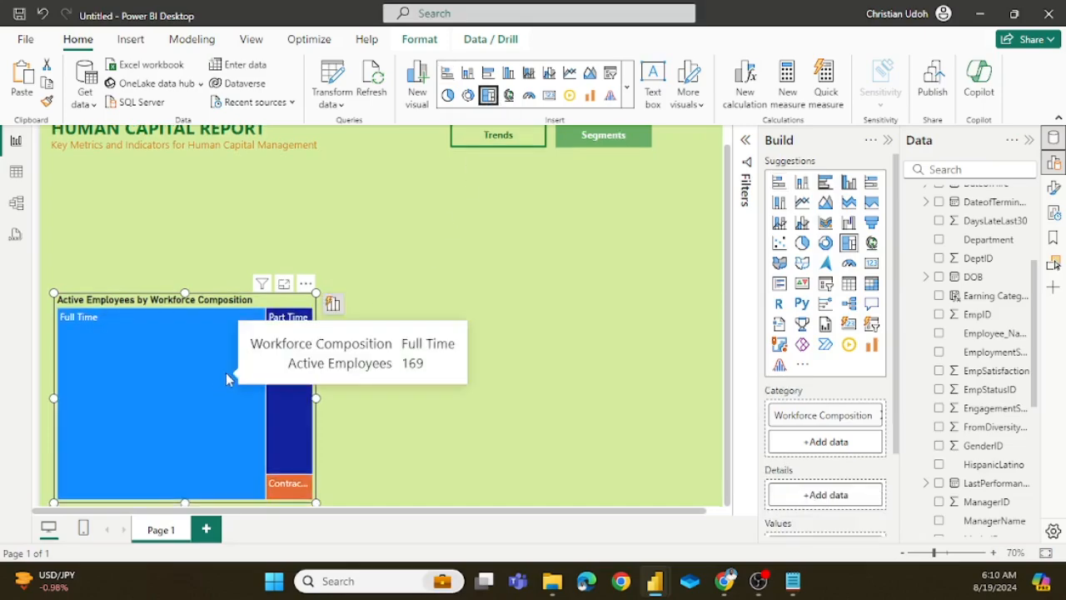
pyautogui.click(874, 417)
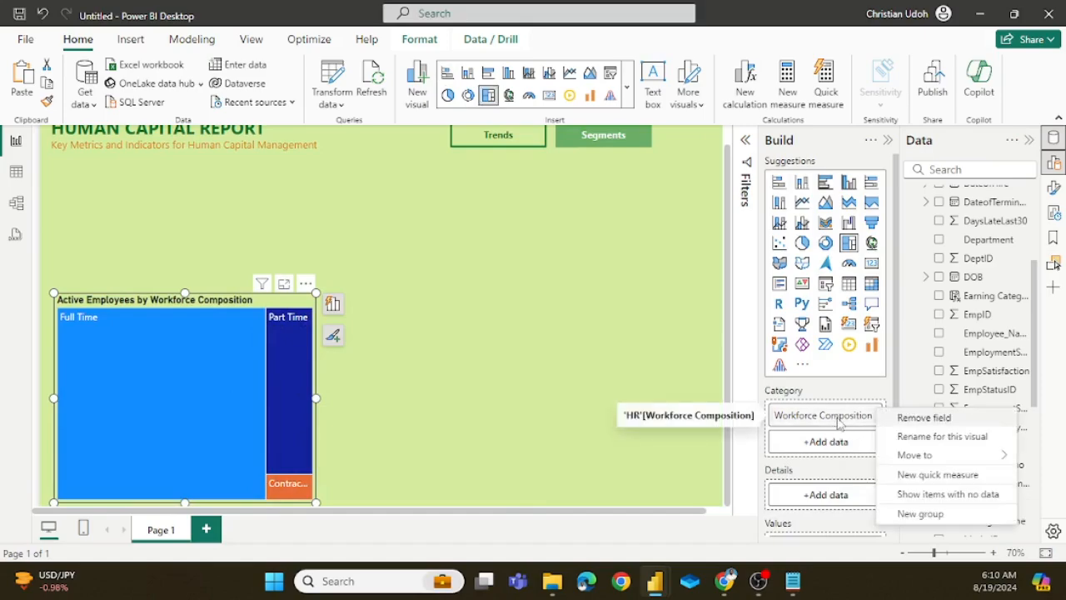
pyautogui.click(939, 419)
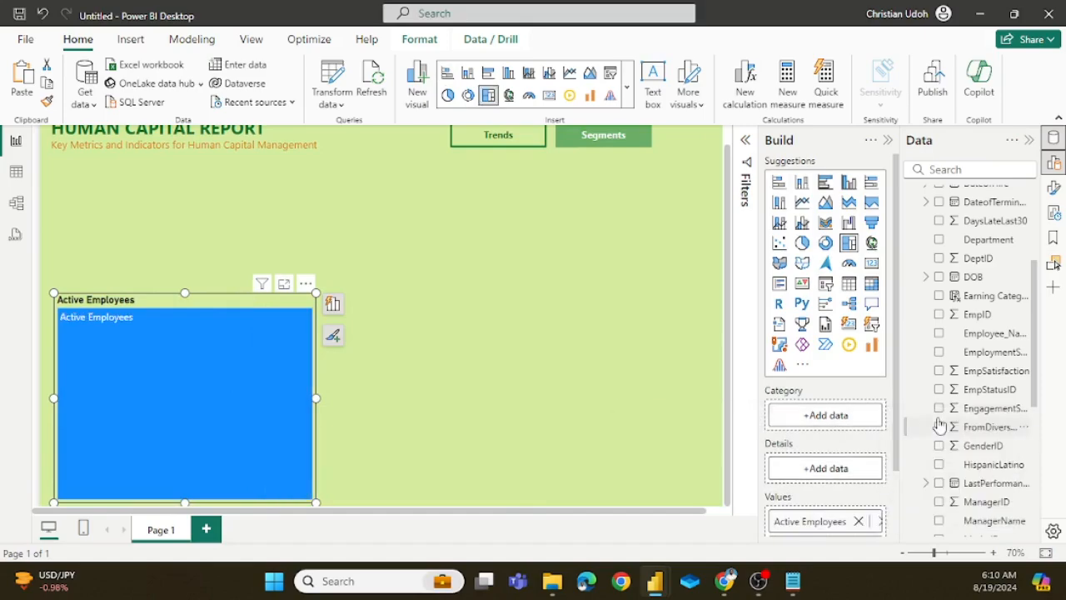
pyautogui.click(843, 421)
pyautogui.click(602, 133)
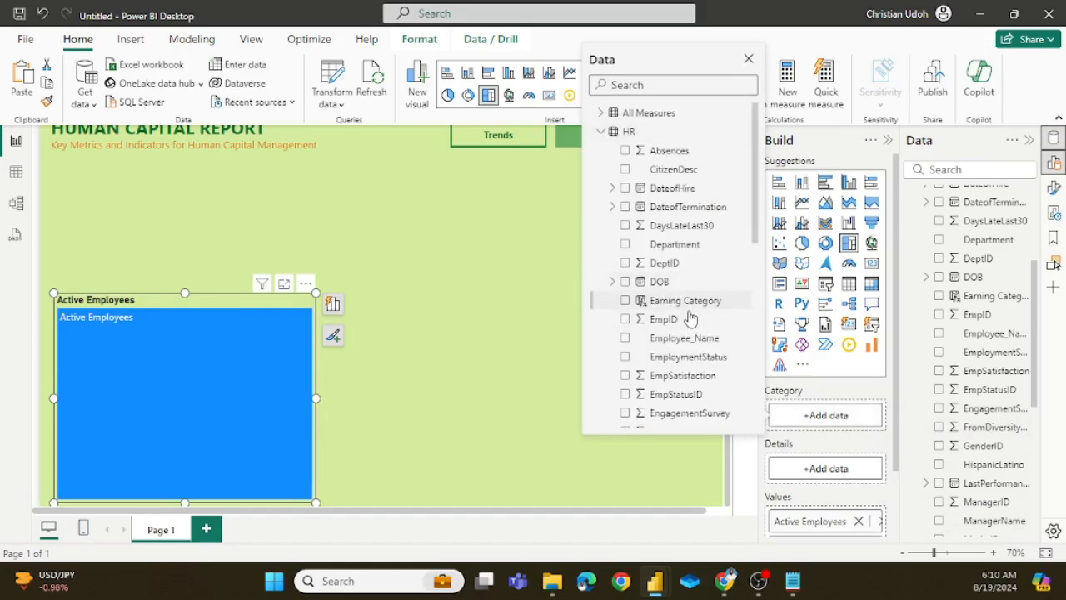
pyautogui.click(626, 376)
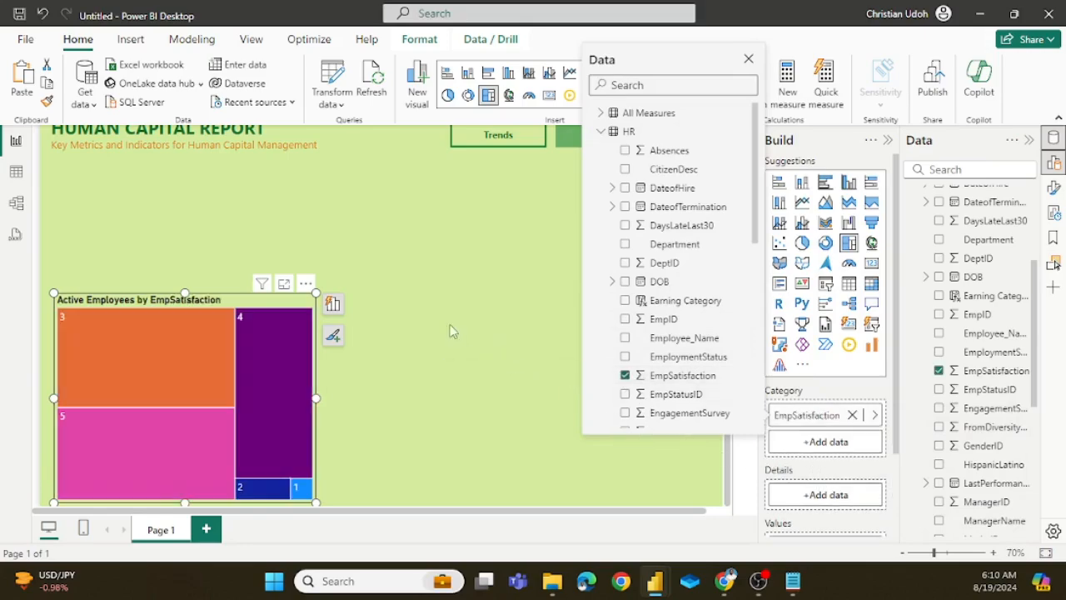
pyautogui.click(277, 397)
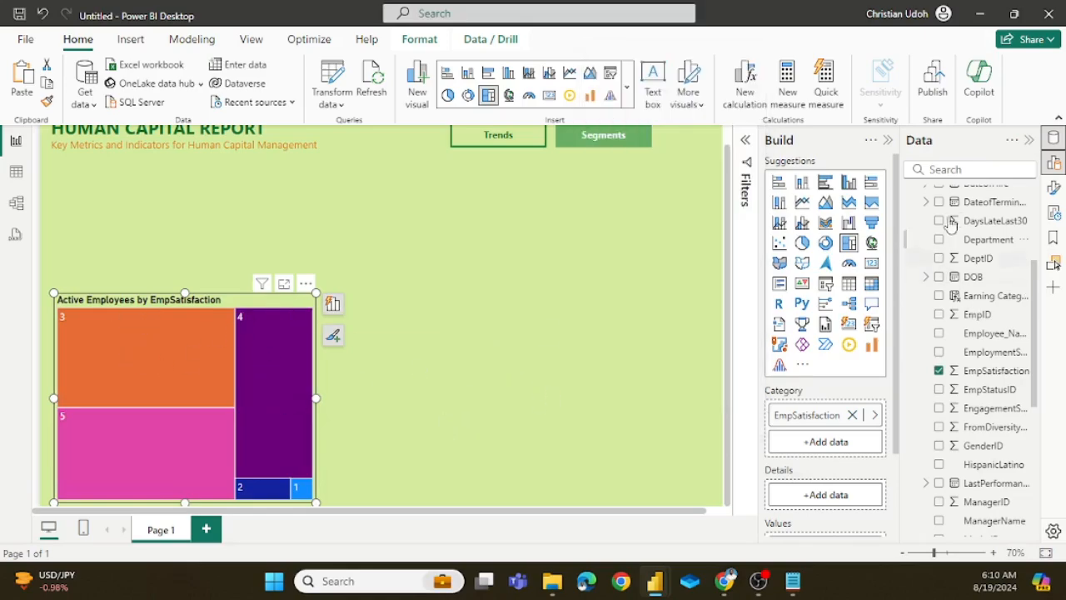
# Step: Set the color of category 3 in the EmpSatisfaction treemap to the recently used green #00712D
pyautogui.click(1052, 188)
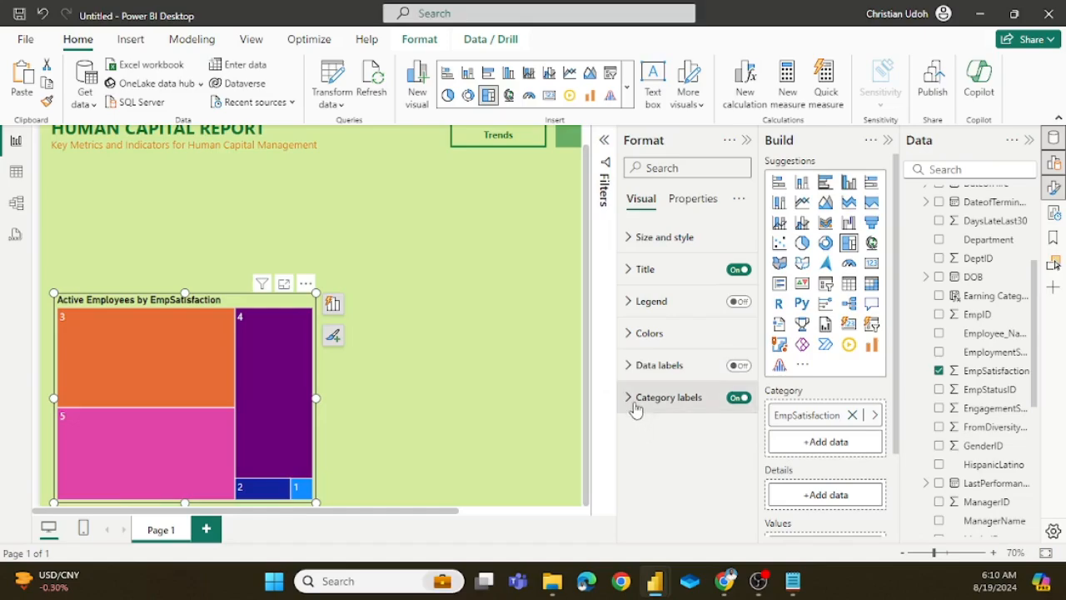
pyautogui.click(631, 333)
pyautogui.scroll(-3, 688, 324)
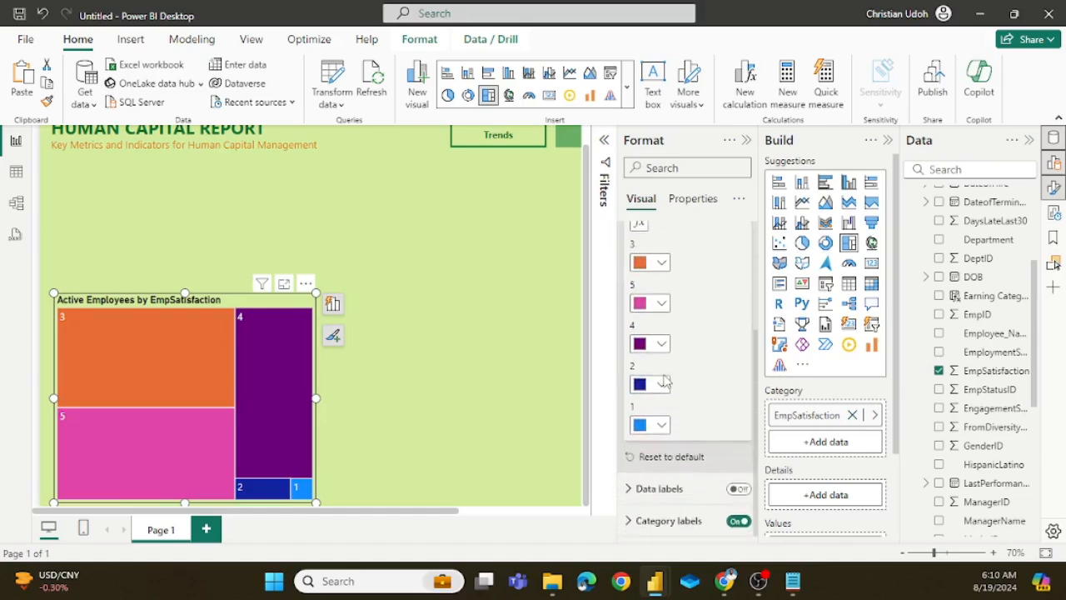
pyautogui.click(645, 264)
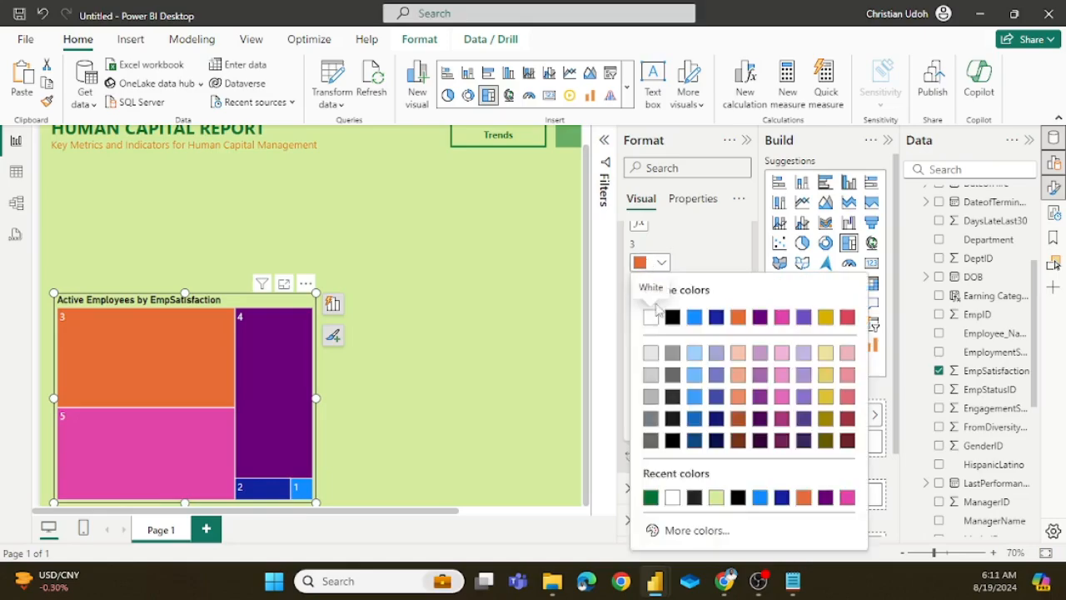
pyautogui.click(653, 499)
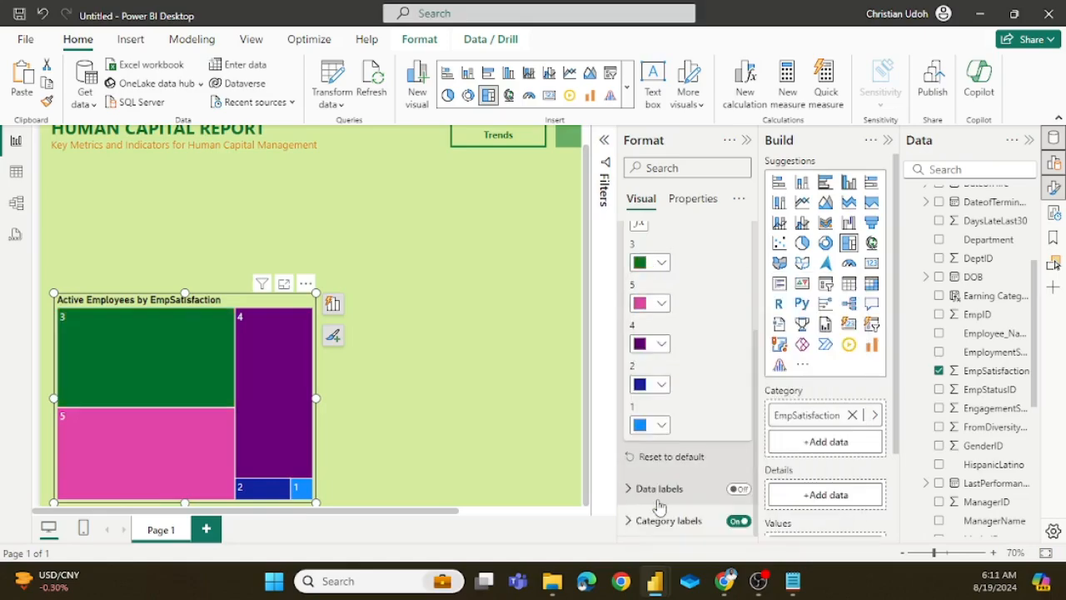
# Step: Set the color of category 4 in the treemap to a very dark green, #023E1A
pyautogui.moveTo(197, 483)
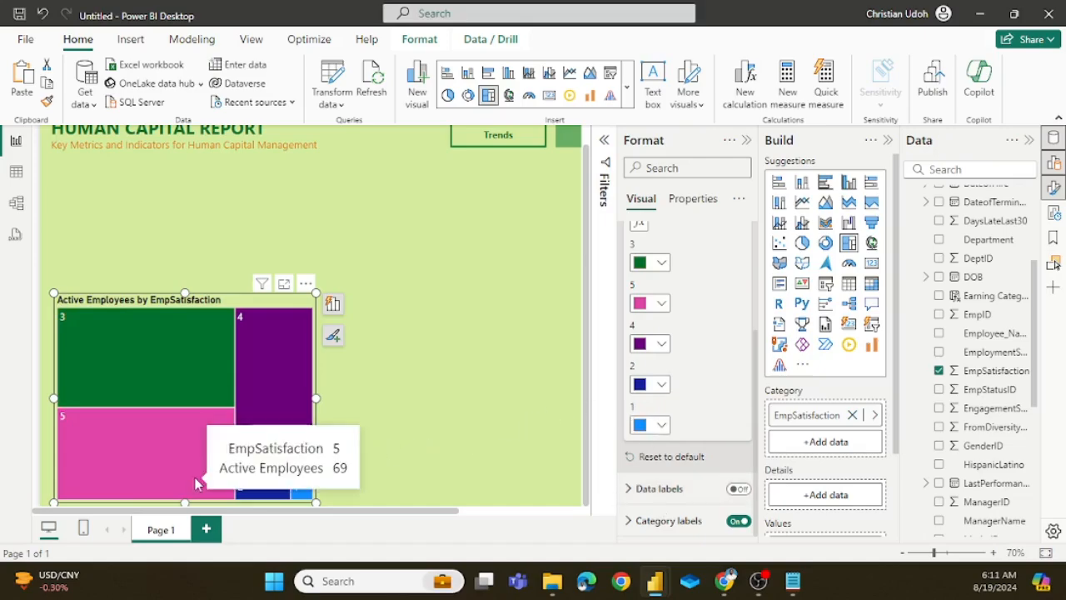
pyautogui.click(642, 347)
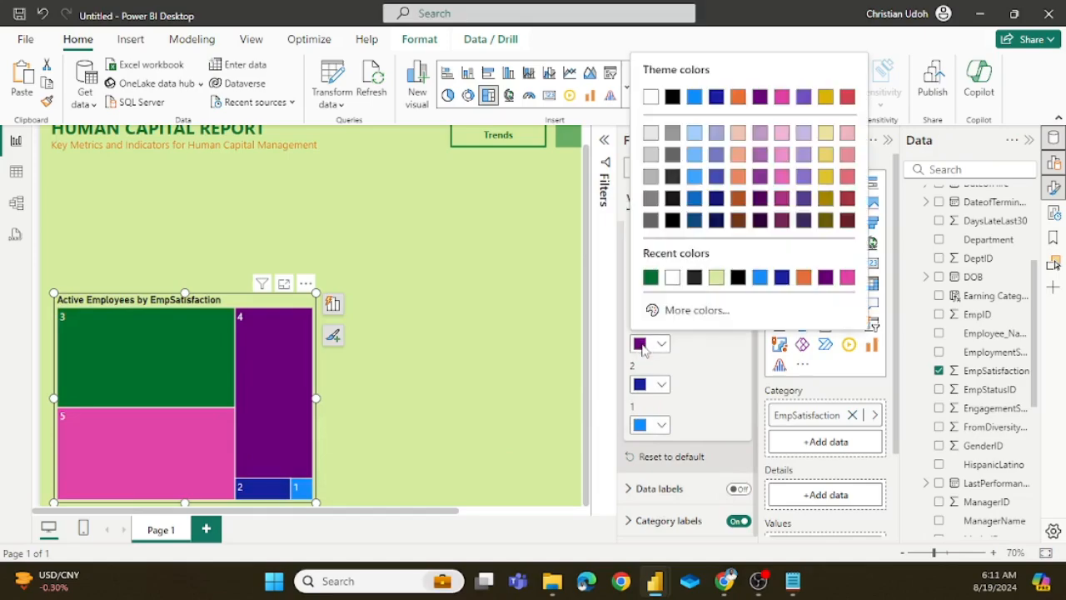
pyautogui.click(685, 312)
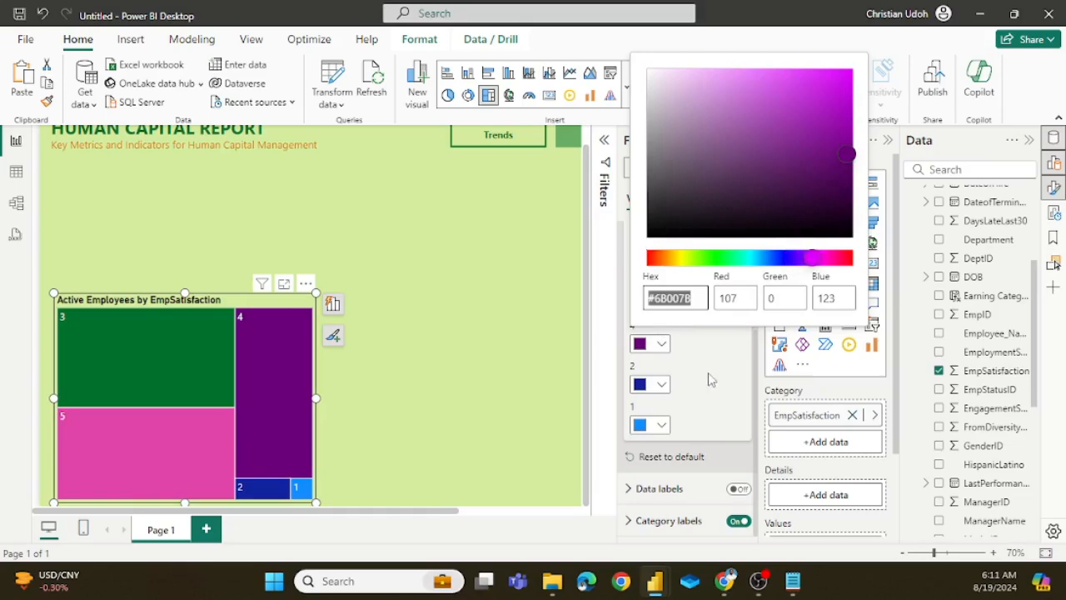
pyautogui.click(642, 350)
pyautogui.click(643, 349)
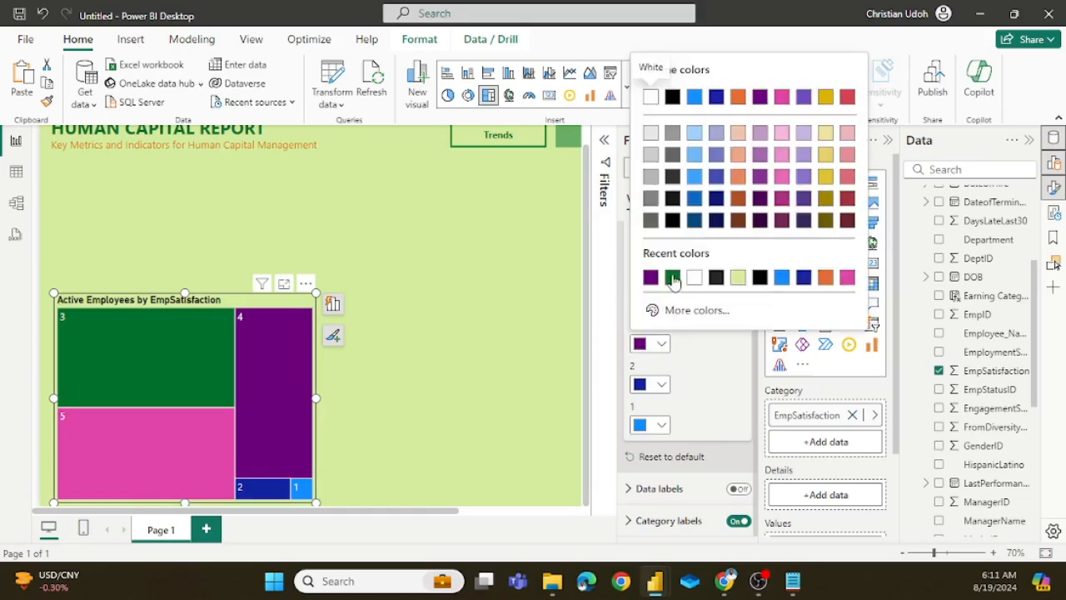
pyautogui.click(673, 278)
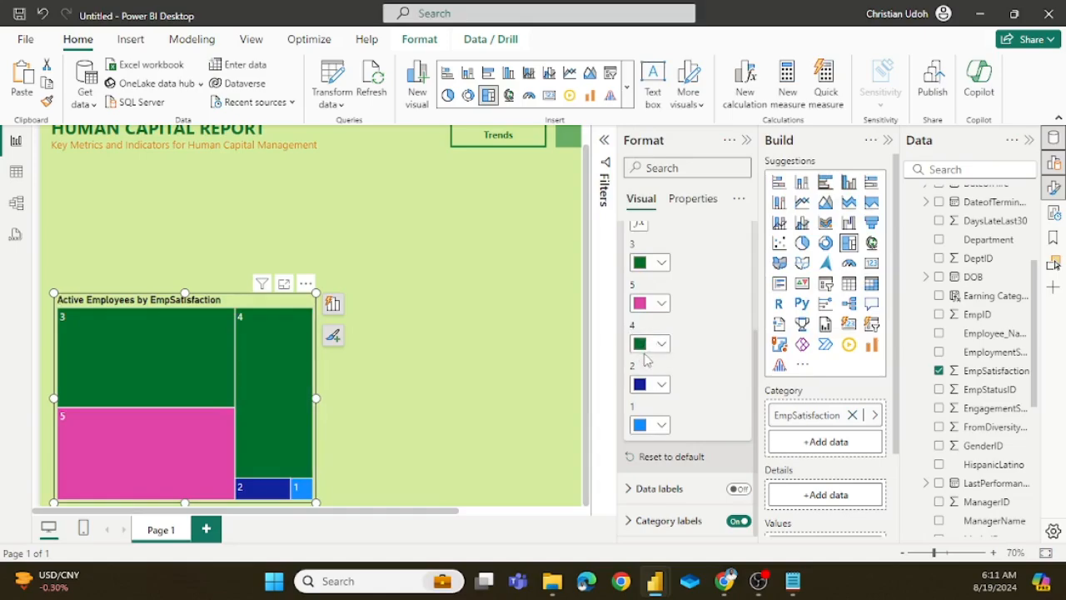
pyautogui.click(664, 338)
pyautogui.click(687, 311)
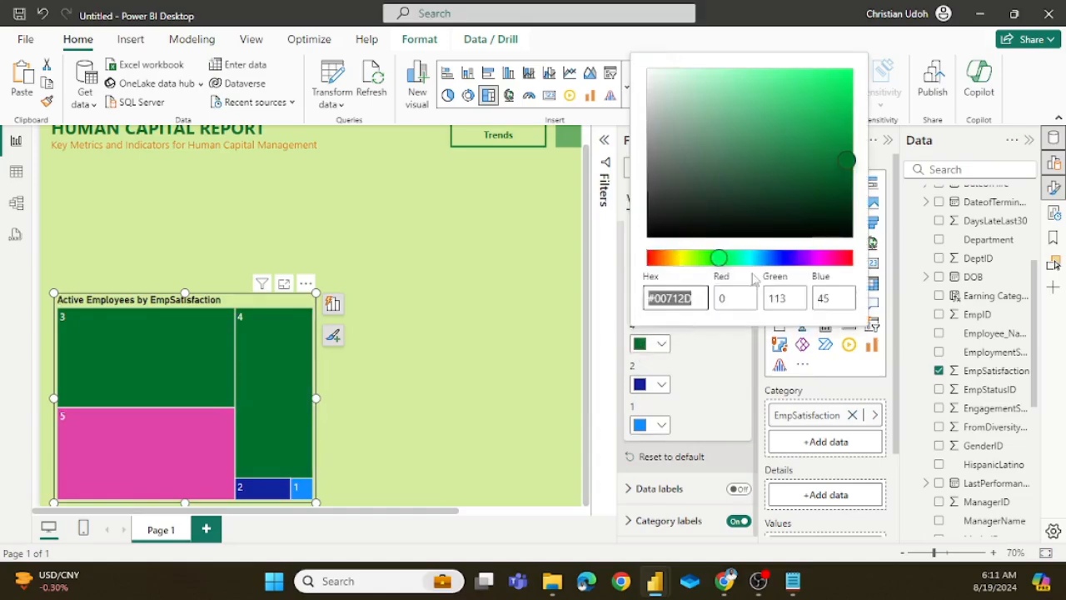
pyautogui.moveTo(849, 170)
pyautogui.mouseDown()
pyautogui.moveTo(860, 208)
pyautogui.moveTo(843, 202)
pyautogui.mouseUp()
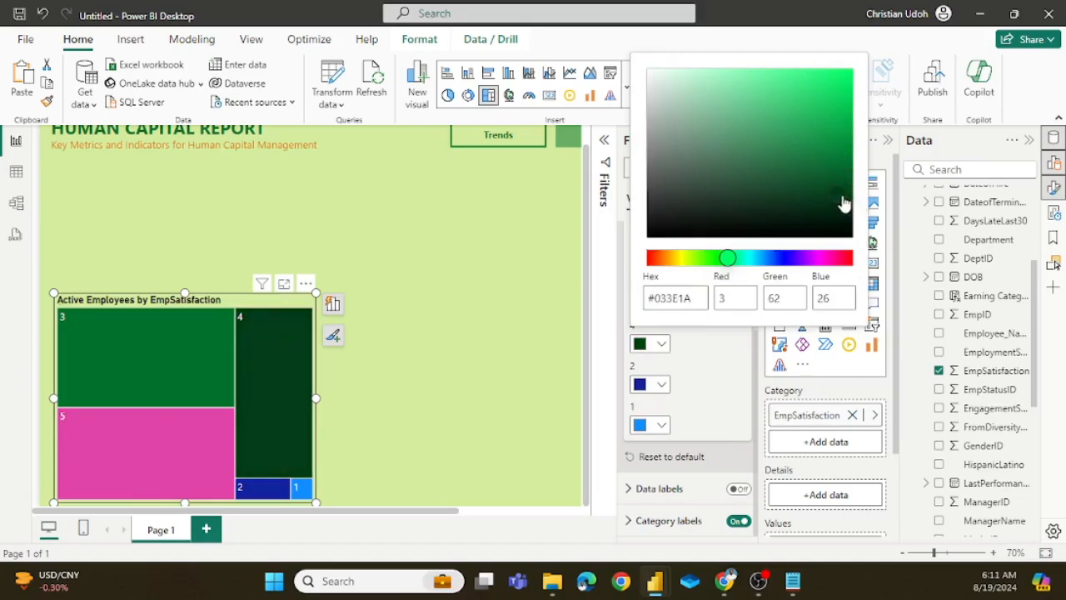
pyautogui.click(727, 358)
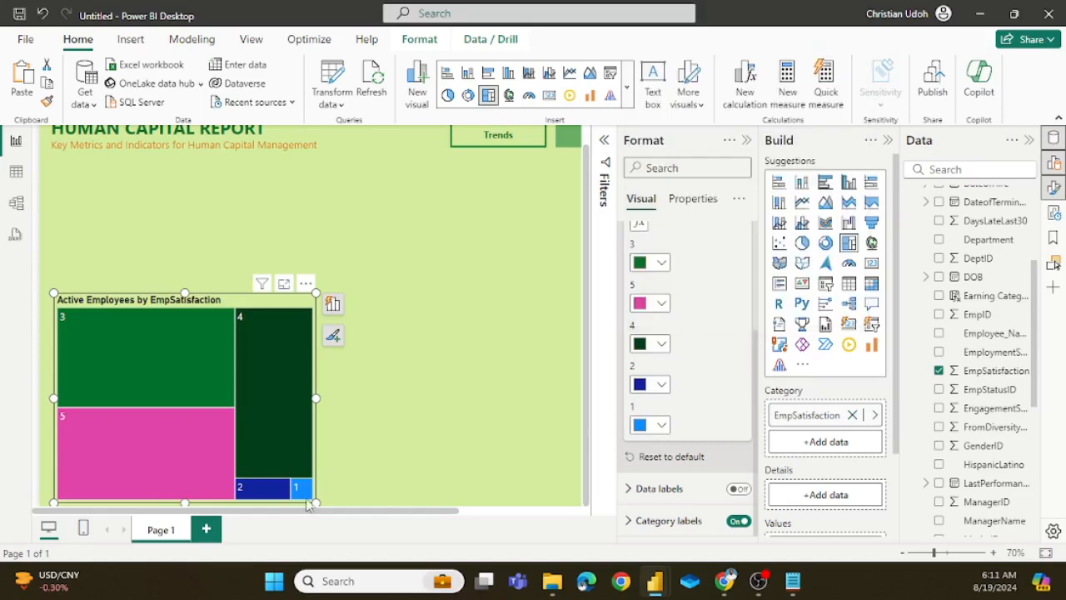
# Step: Set the color of category 2 in the treemap to a lighter green, #2EB564
pyautogui.click(643, 392)
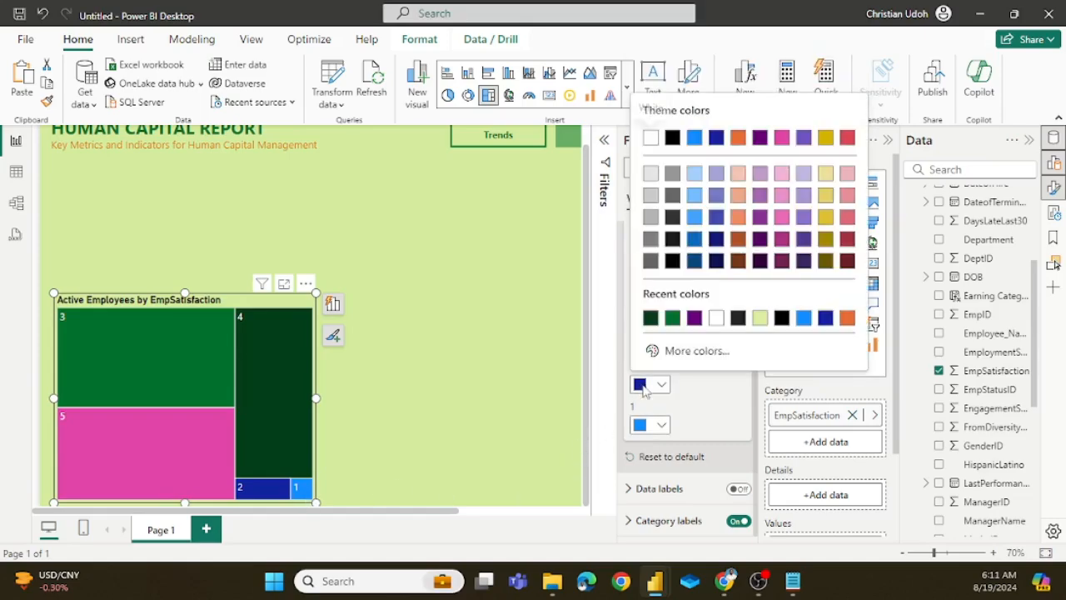
pyautogui.click(673, 319)
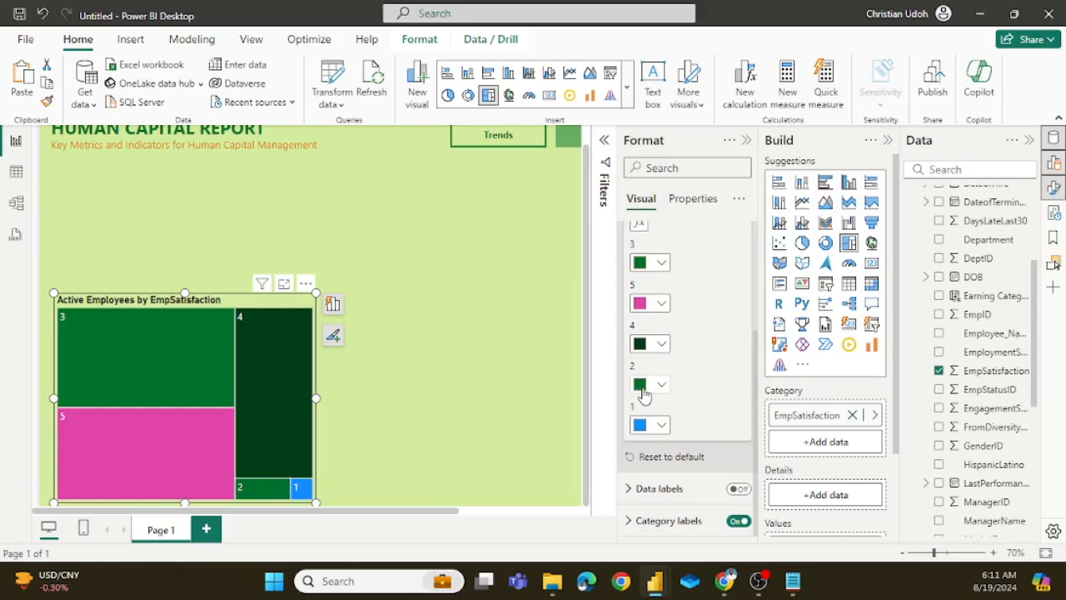
pyautogui.click(644, 389)
pyautogui.click(688, 352)
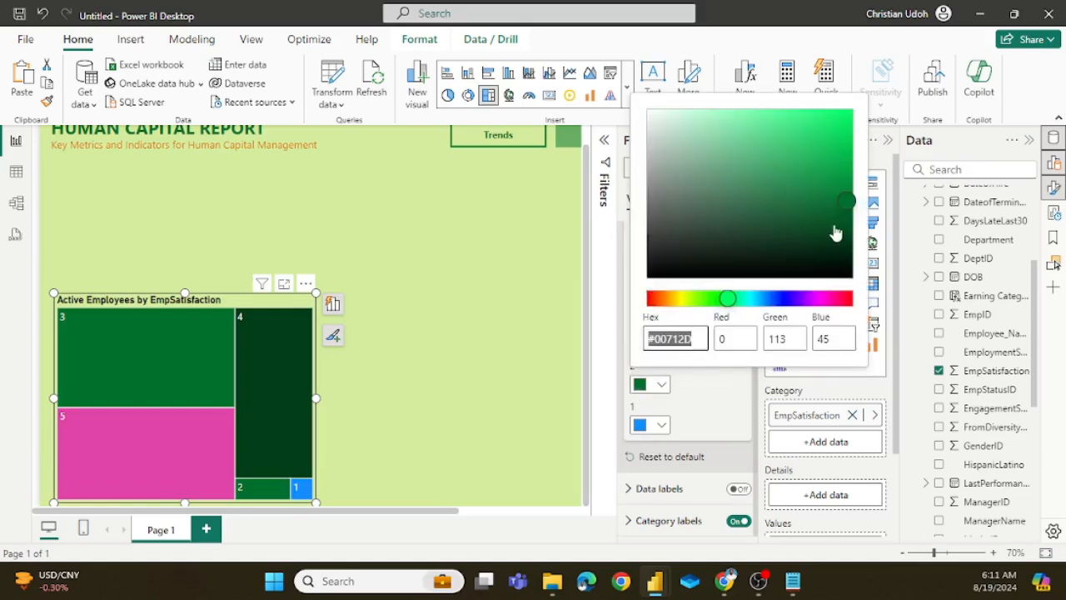
pyautogui.moveTo(842, 209); pyautogui.dragTo(801, 163)
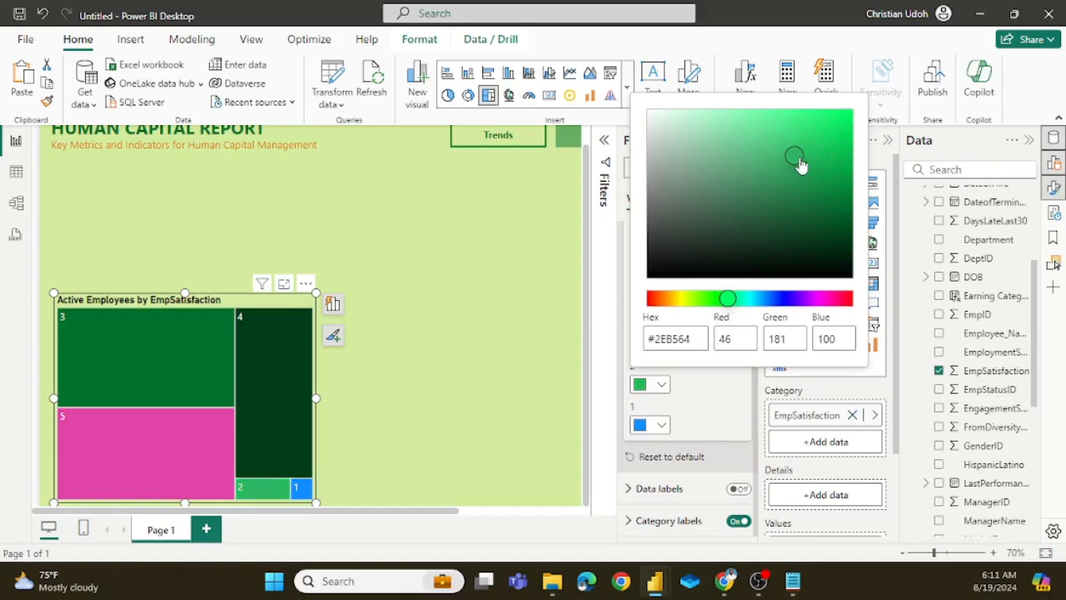
pyautogui.click(732, 408)
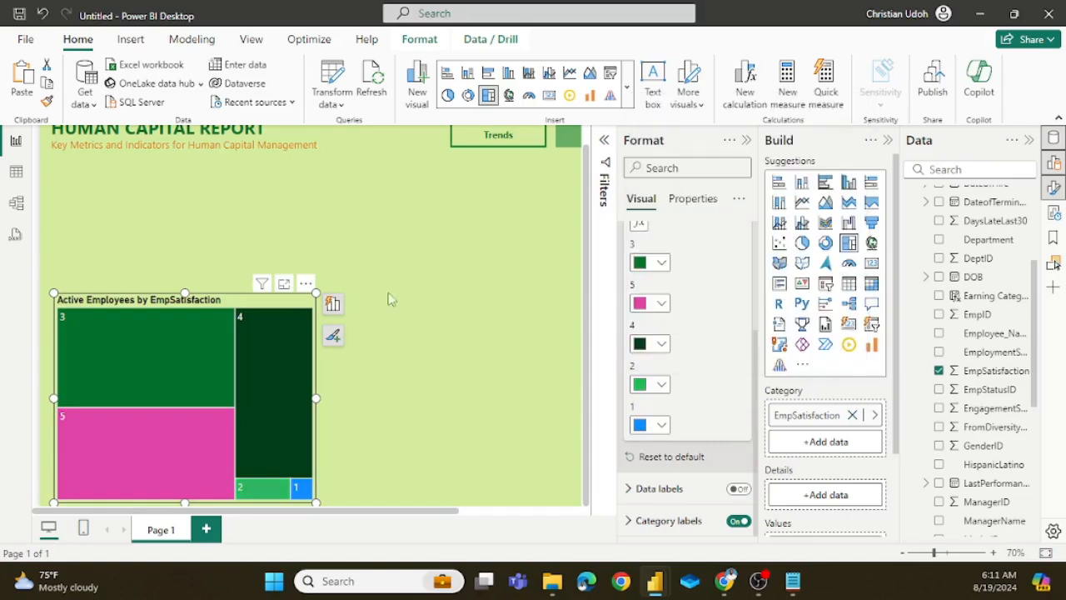
# Step: Check the green-and-orange palette on Color Hunt and set the color of category 5 in the treemap to orange, #FF9100
pyautogui.click(643, 304)
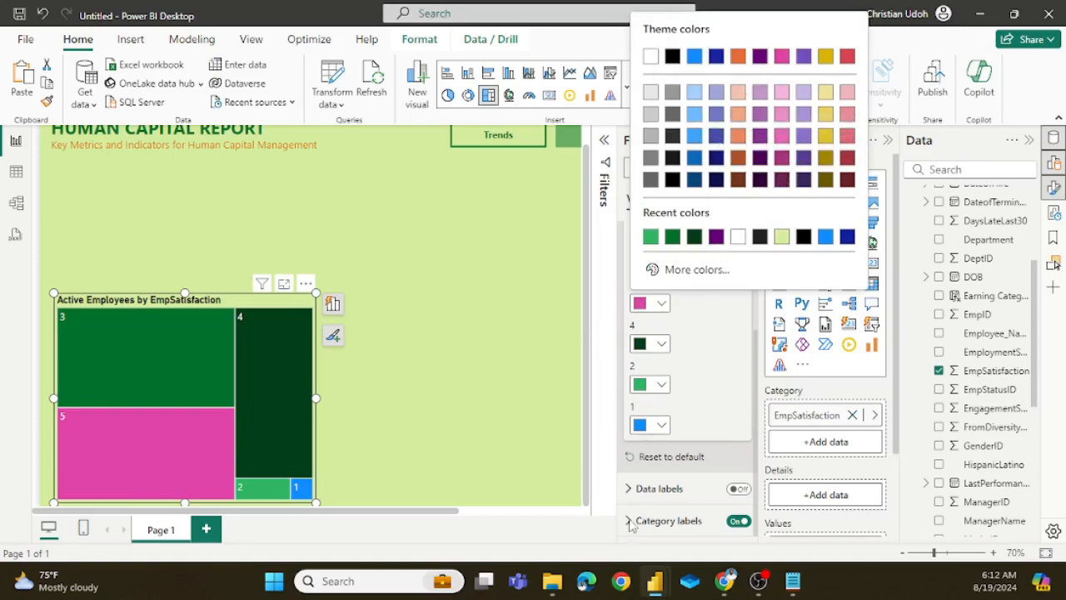
pyautogui.moveTo(726, 581)
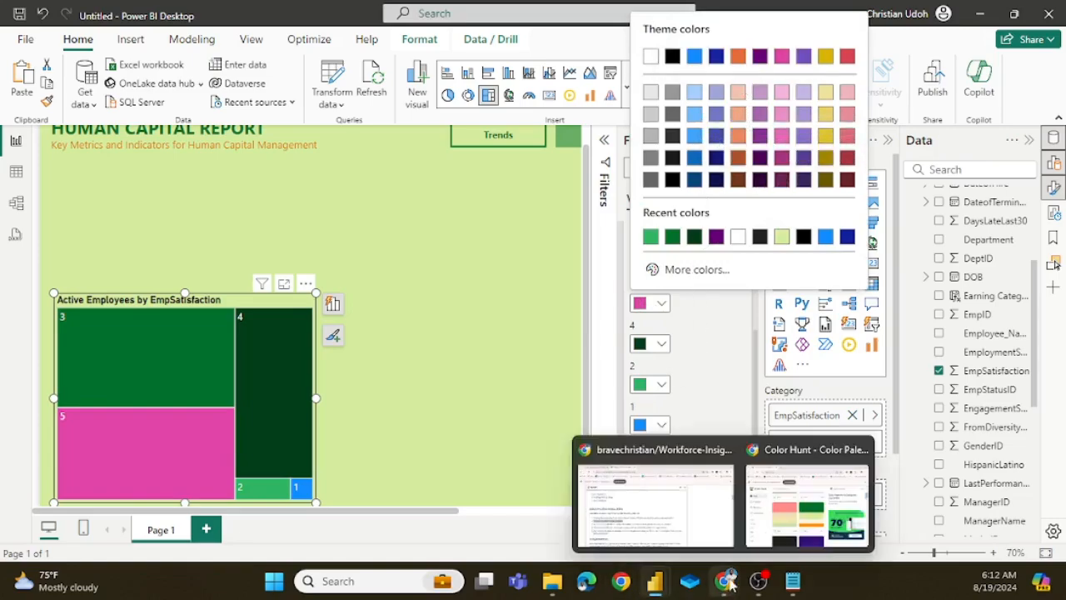
pyautogui.click(817, 498)
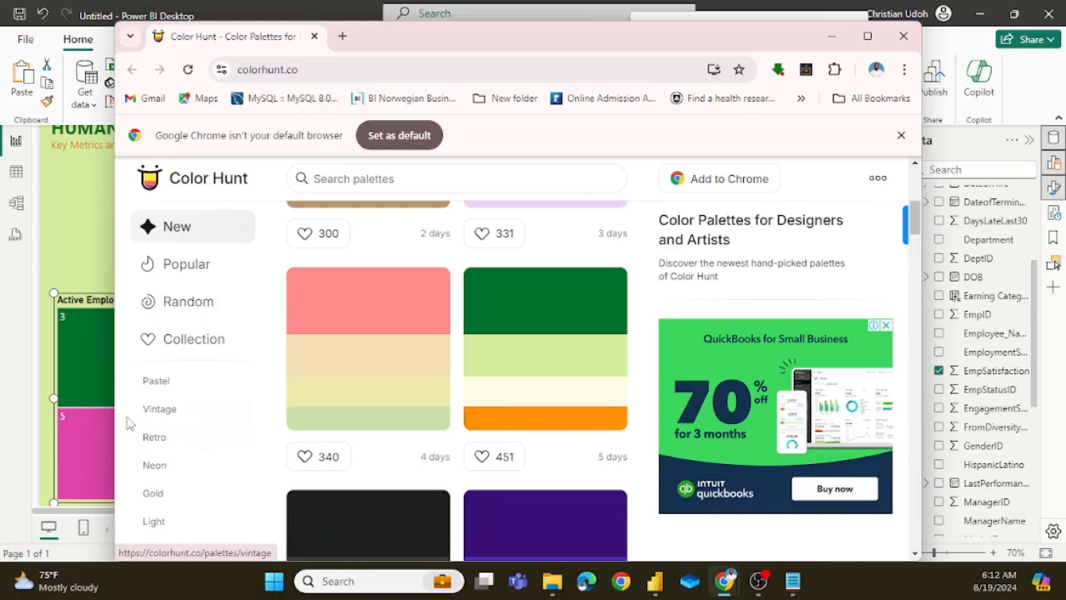
pyautogui.click(90, 433)
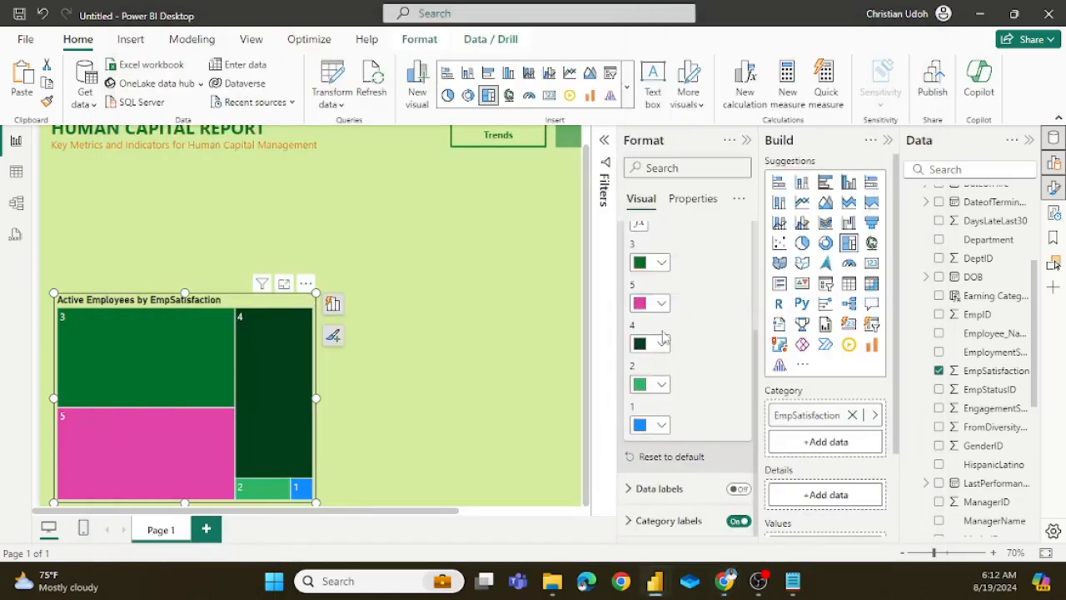
pyautogui.click(662, 304)
pyautogui.click(692, 269)
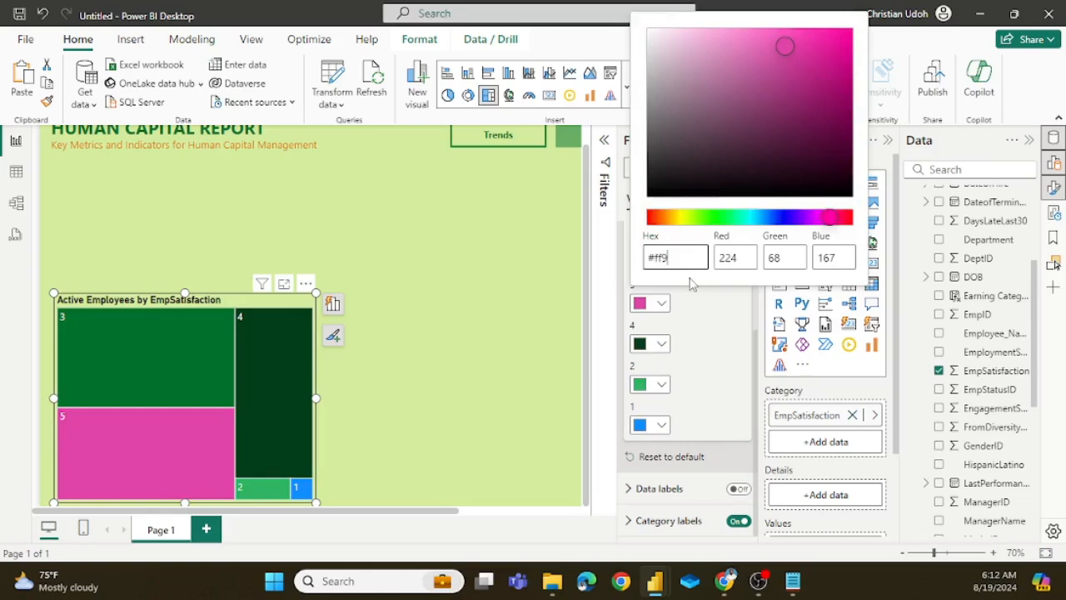
pyautogui.write('#ff9100')
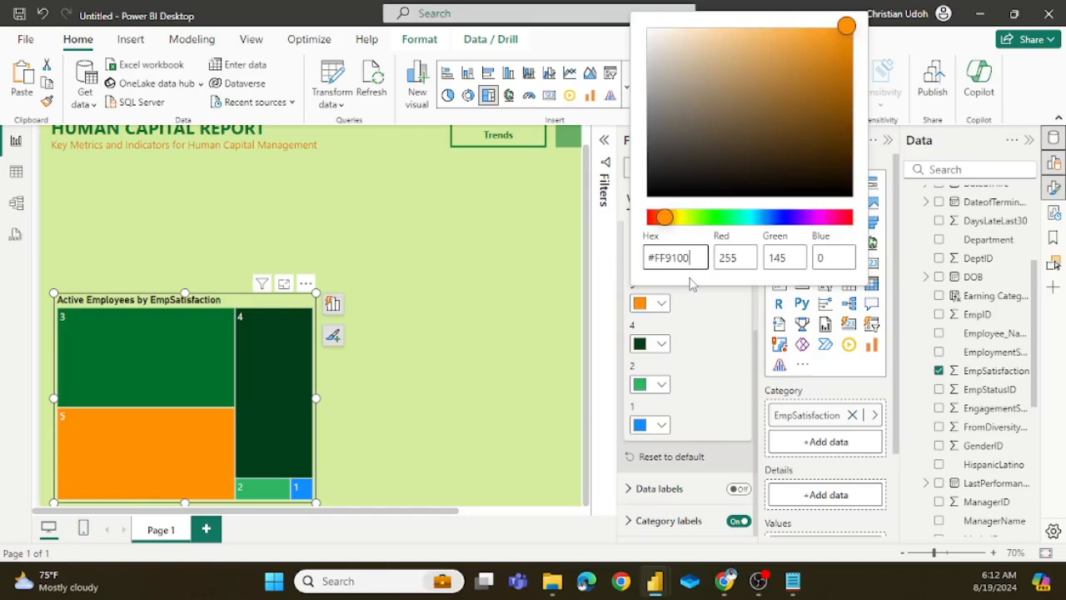
pyautogui.click(700, 350)
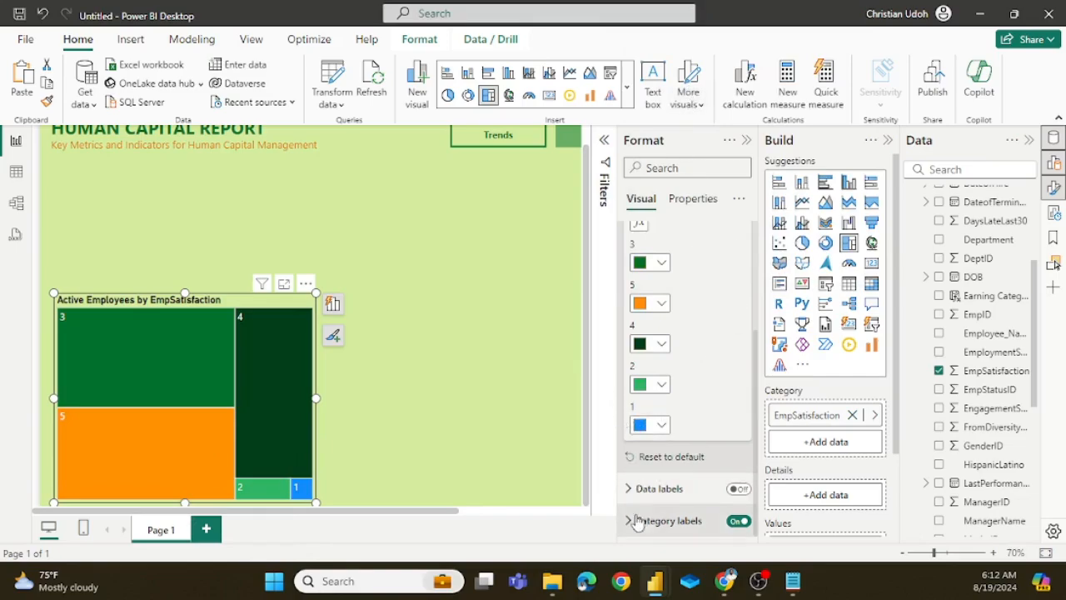
# Step: Widen the EmpSatisfaction treemap slightly, nudge it into place and close its formatting options
pyautogui.scroll(3, 698, 425)
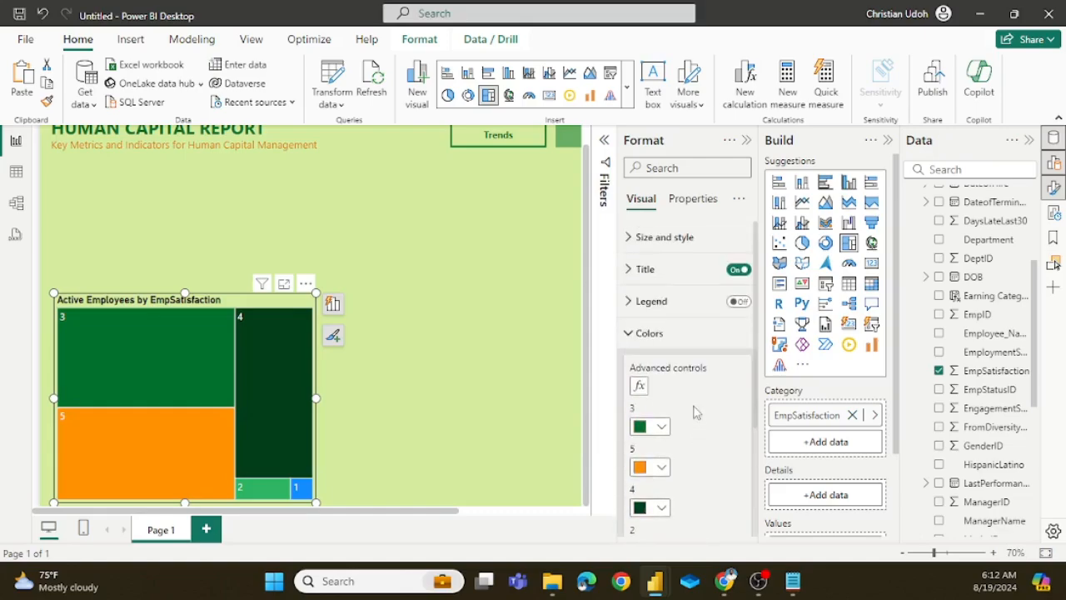
pyautogui.click(714, 337)
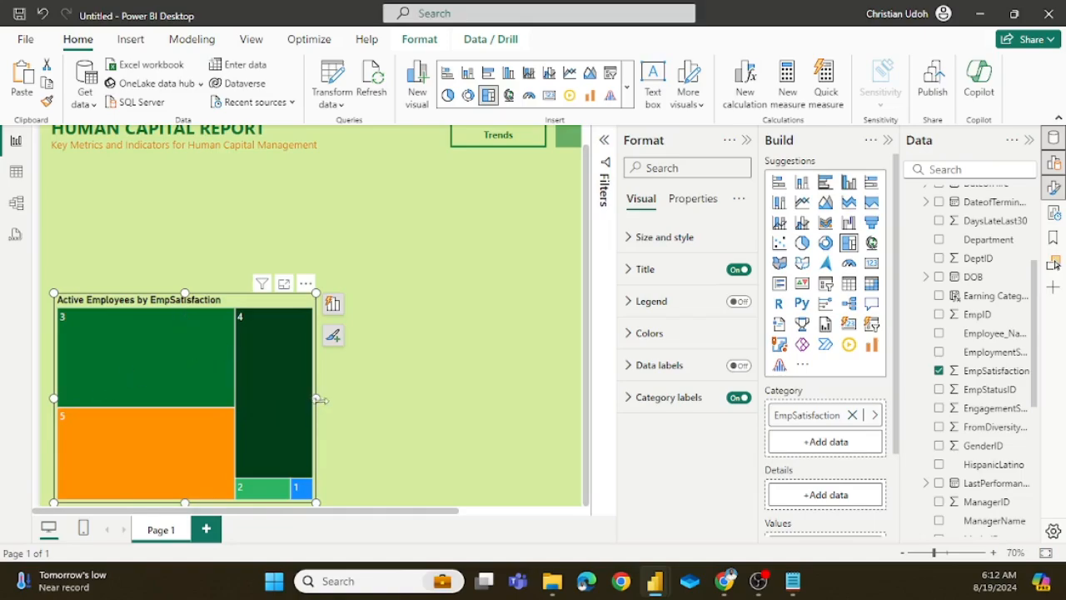
pyautogui.moveTo(319, 400); pyautogui.dragTo(330, 412)
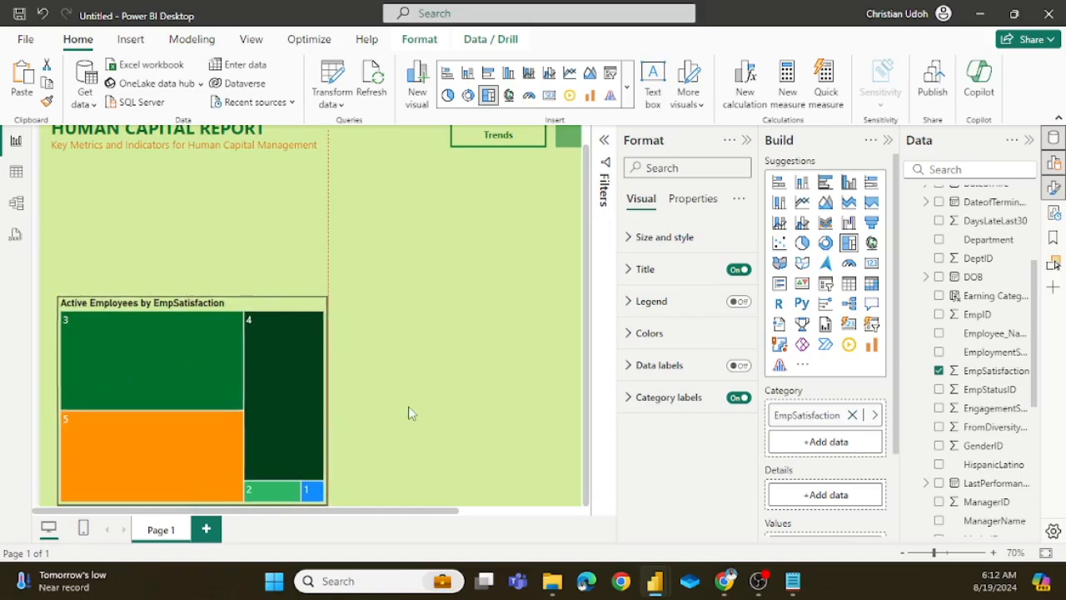
pyautogui.click(371, 416)
pyautogui.moveTo(193, 355)
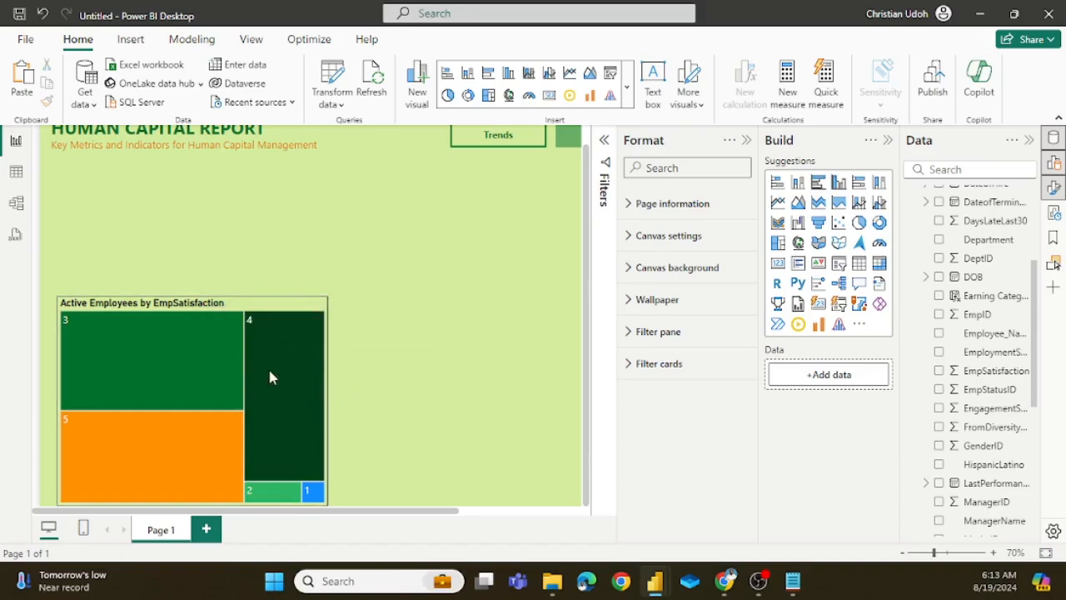
pyautogui.click(746, 140)
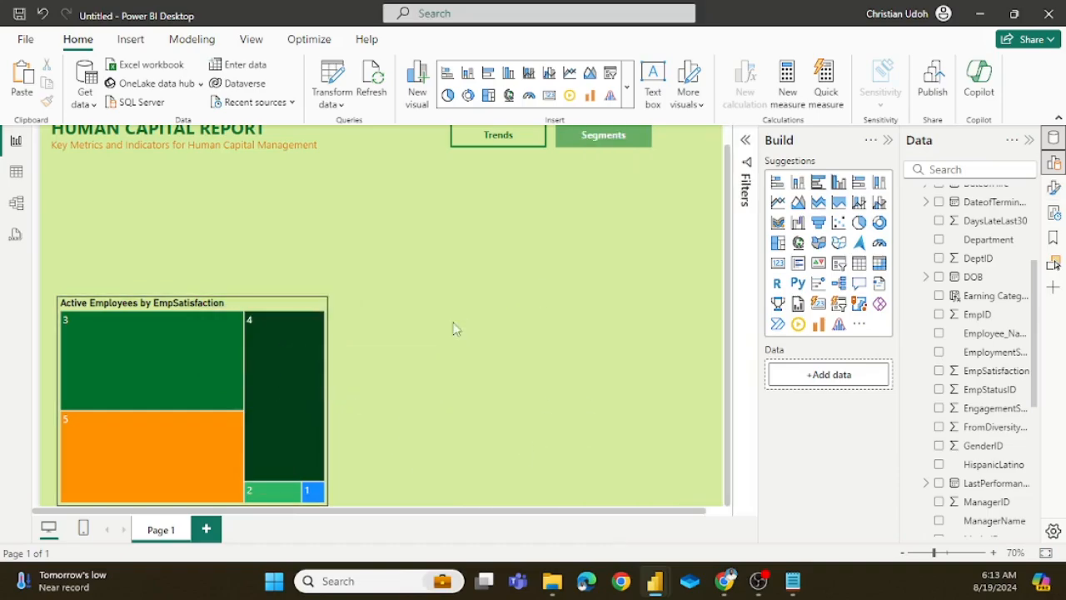
# Step: Show the treemap's Active Employees values as percent of grand total and inspect the share of each satisfaction category
pyautogui.click(305, 301)
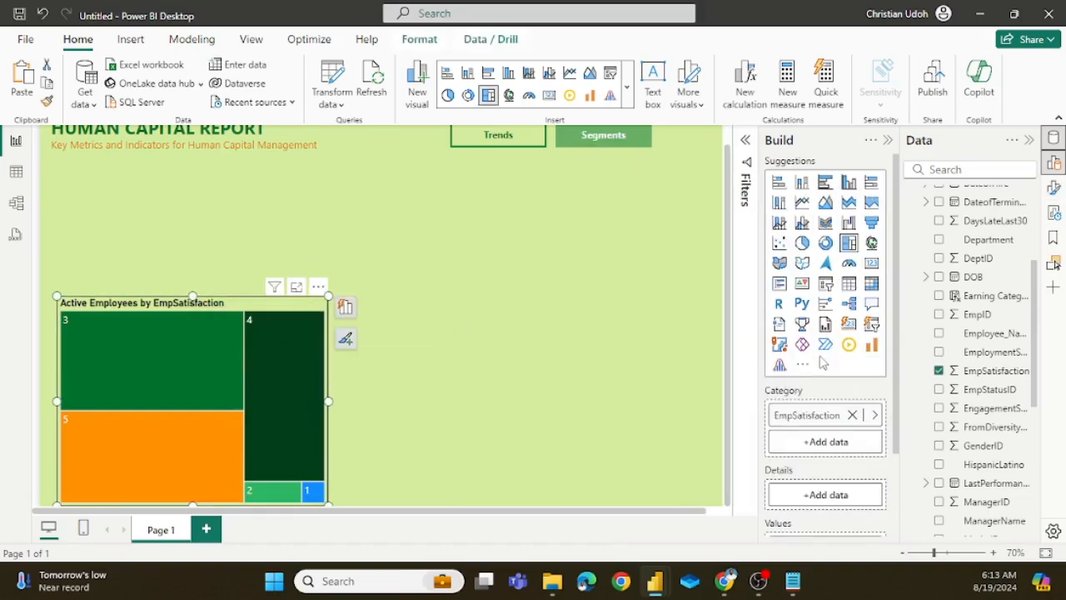
pyautogui.scroll(-2, 819, 357)
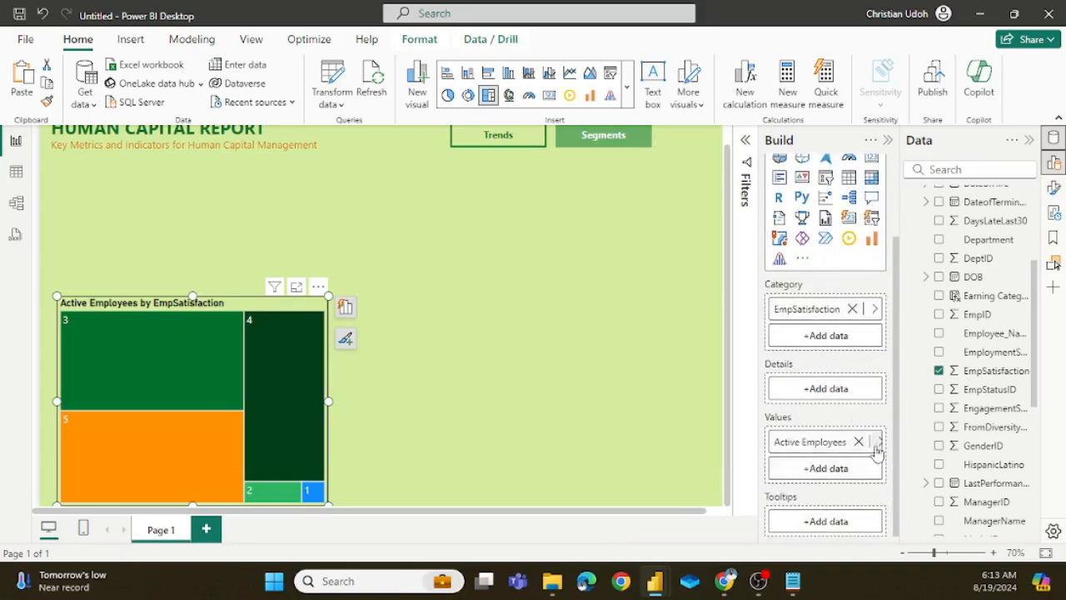
pyautogui.rightClick(840, 445)
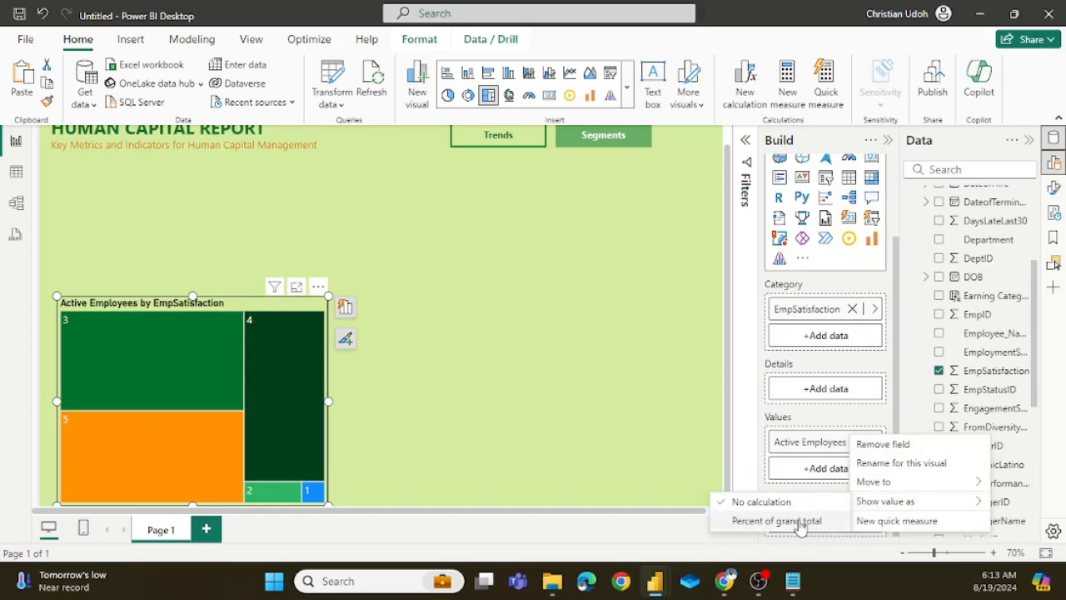
pyautogui.click(800, 523)
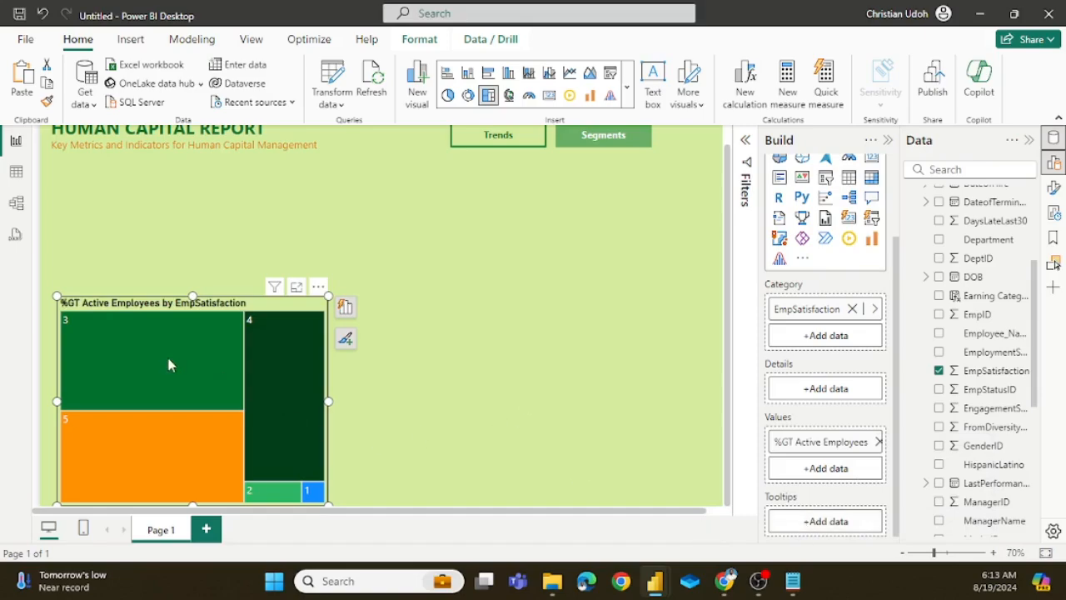
pyautogui.click(417, 406)
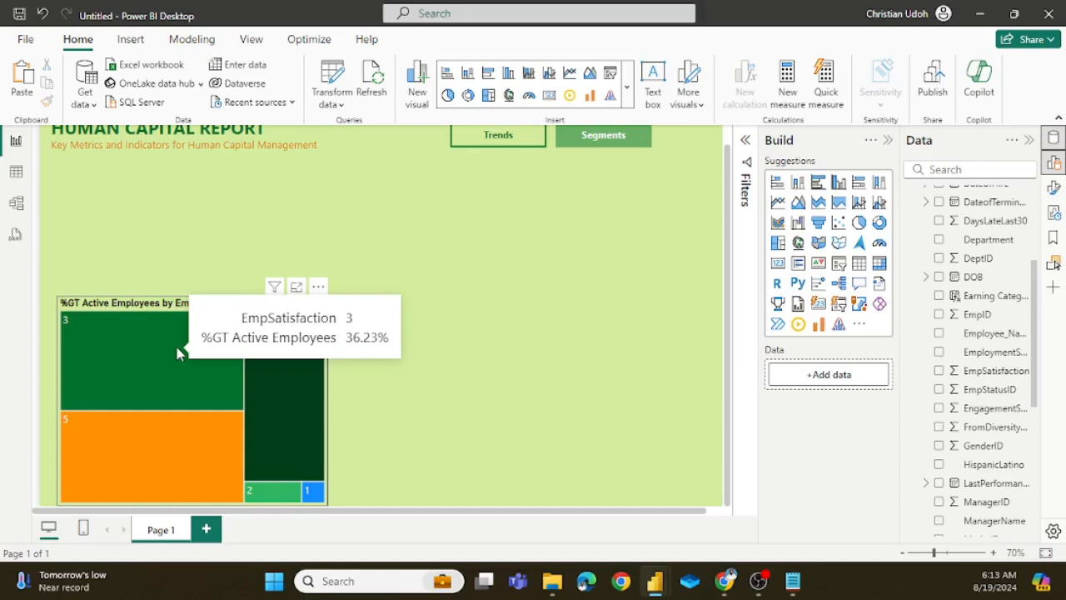
pyautogui.moveTo(164, 471)
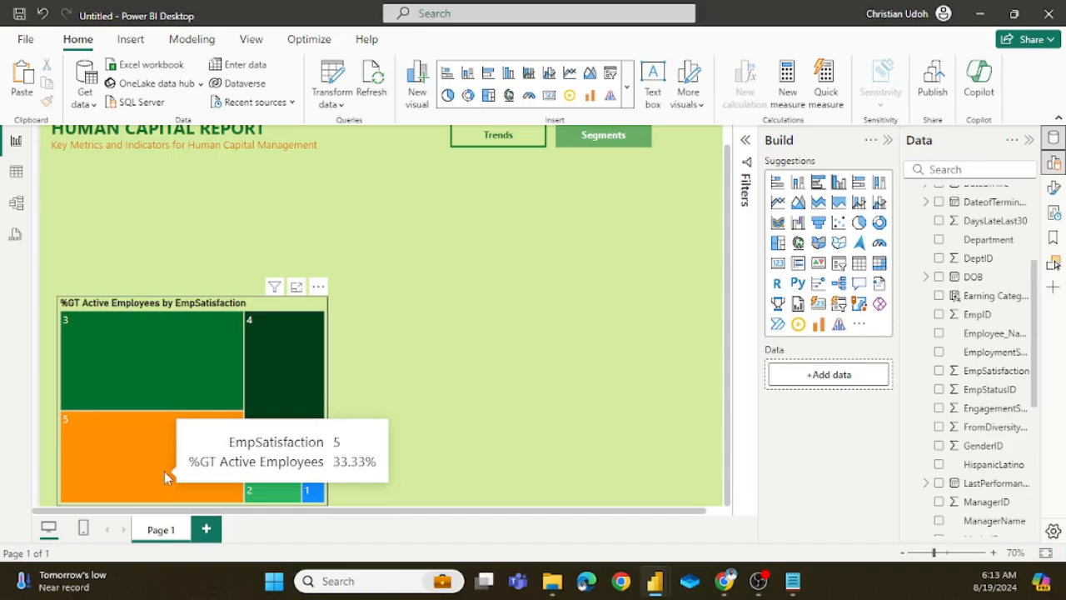
pyautogui.moveTo(275, 384)
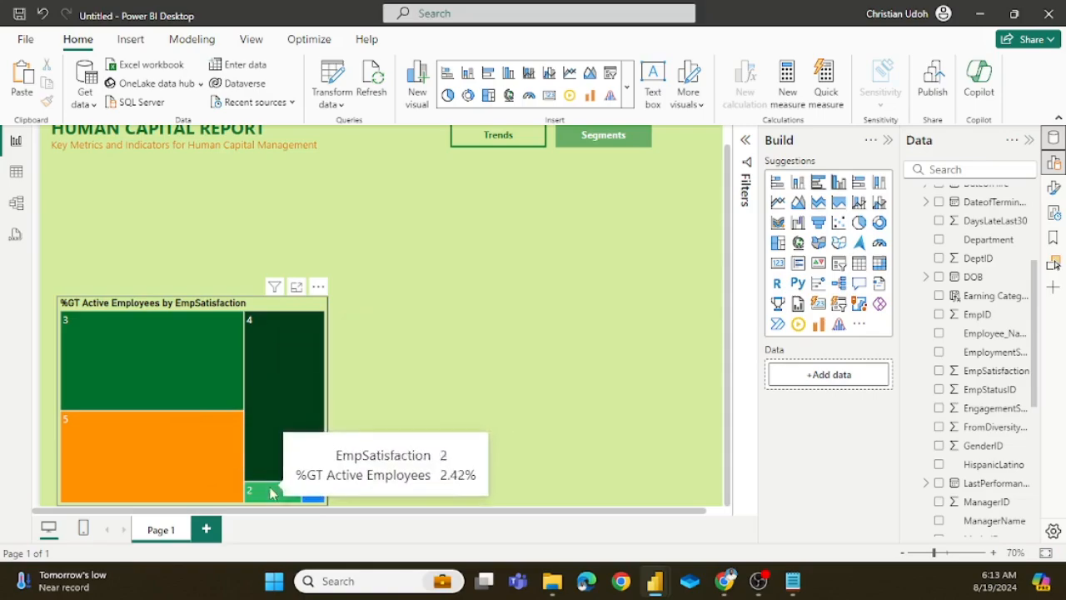
pyautogui.moveTo(236, 487)
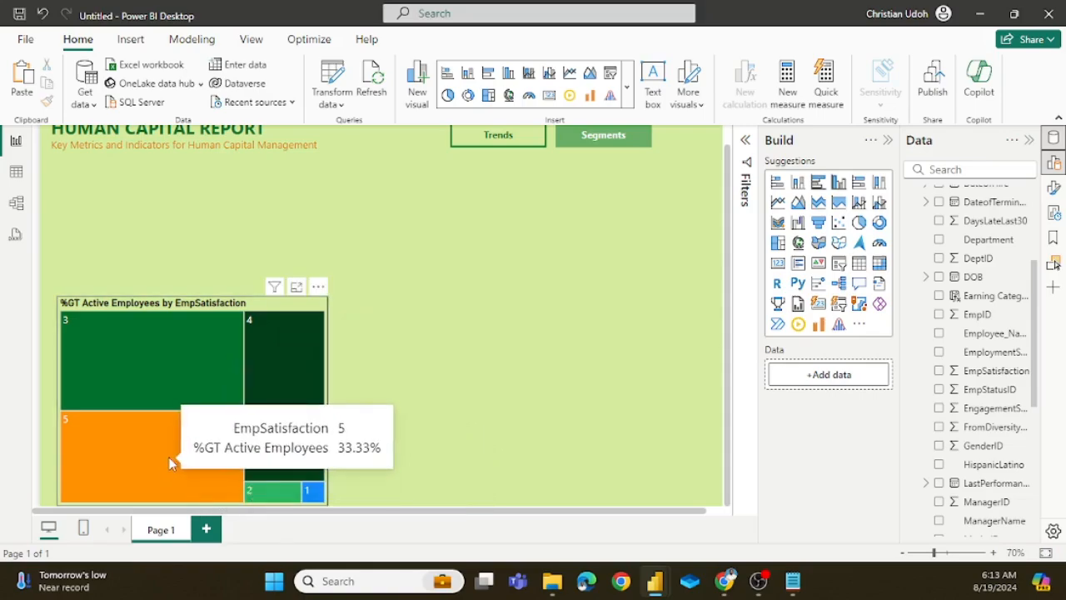
pyautogui.moveTo(275, 493)
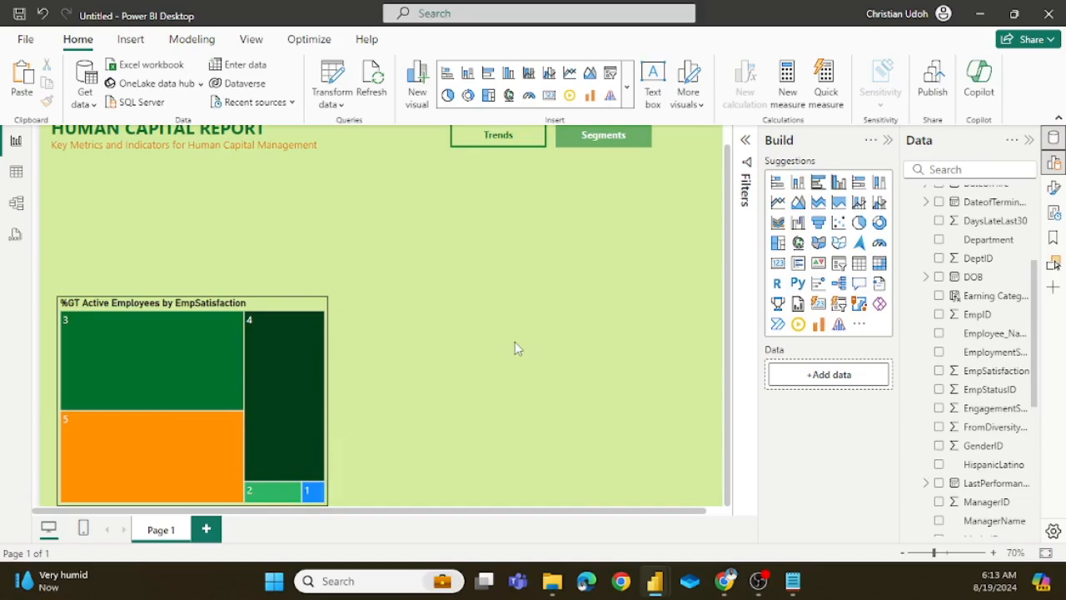
# Step: Paste another copy of the Workforce Composition bar chart, place it beside the treemap and widen it to the report's edge
pyautogui.hotkey('ctrl', 'v')
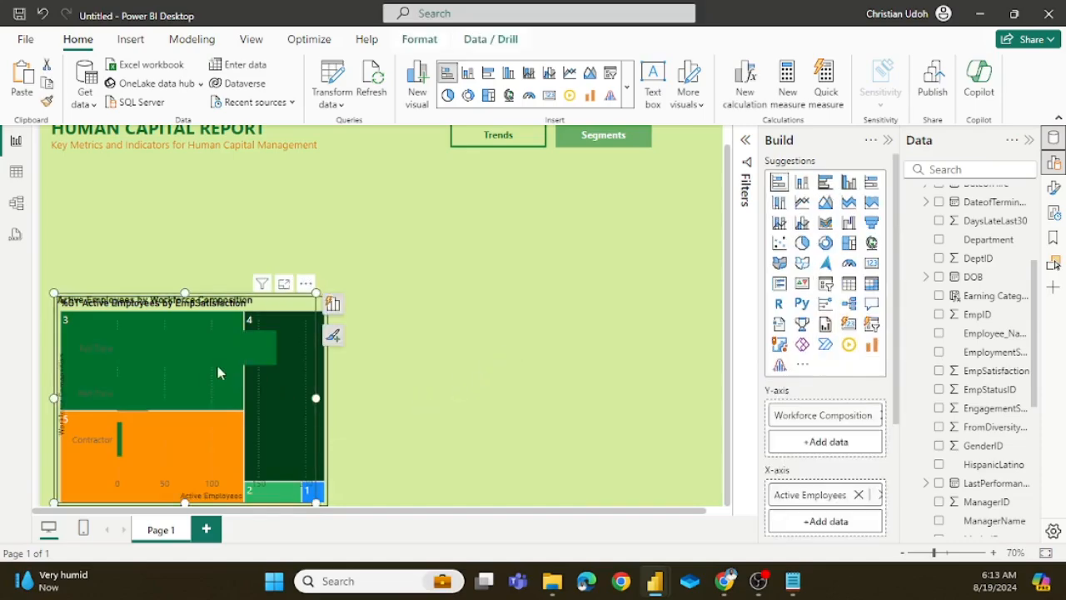
pyautogui.moveTo(200, 375); pyautogui.dragTo(494, 389)
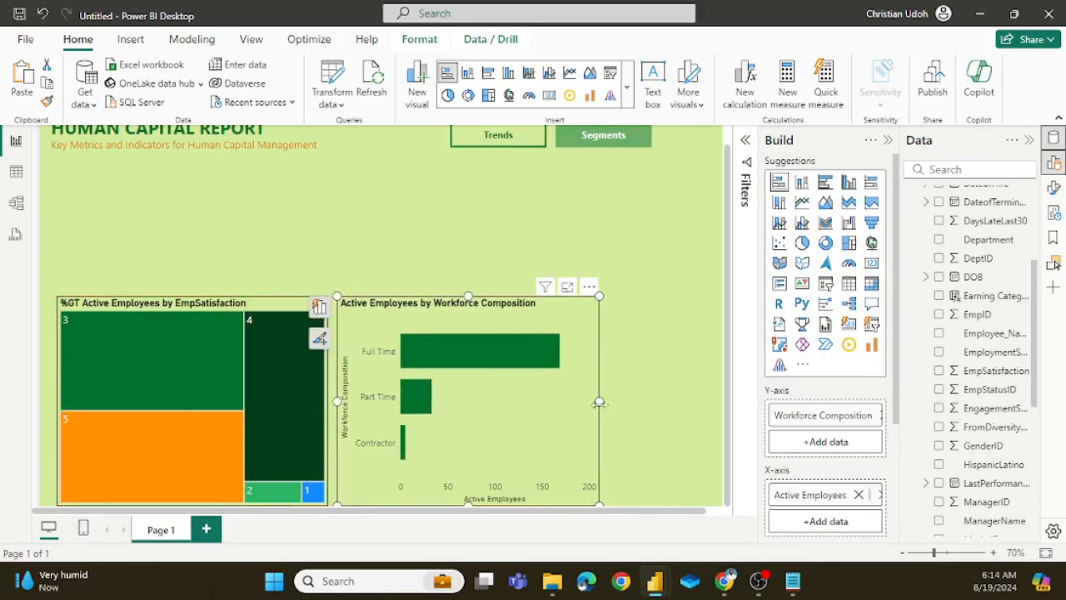
pyautogui.moveTo(600, 402); pyautogui.dragTo(714, 423)
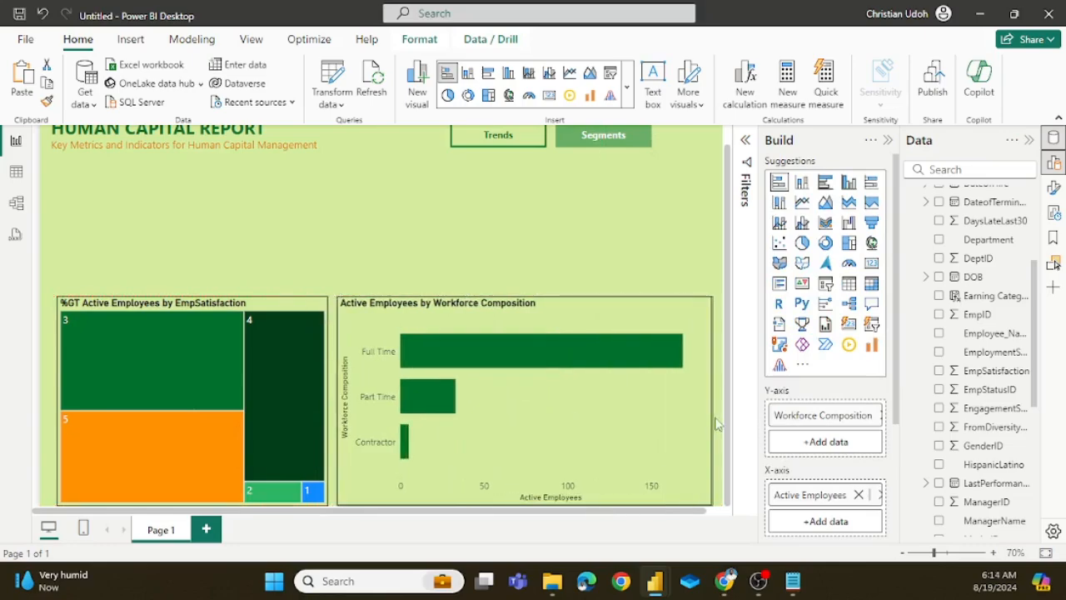
pyautogui.click(631, 250)
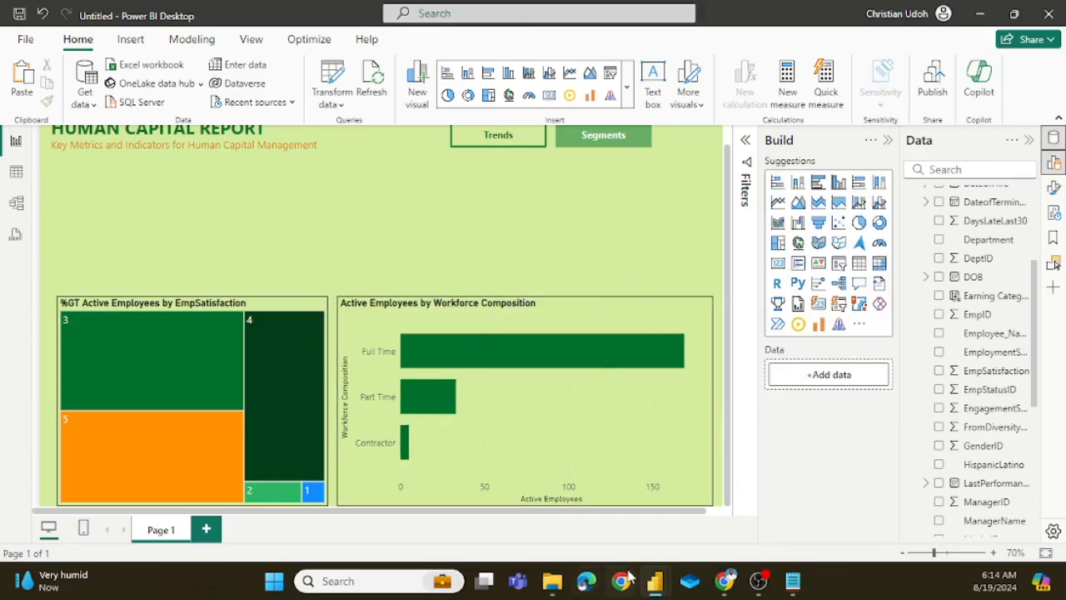
# Step: Switch to the hr analysis report, examine the chart beside its treemap and return to the untitled report
pyautogui.moveTo(654, 580)
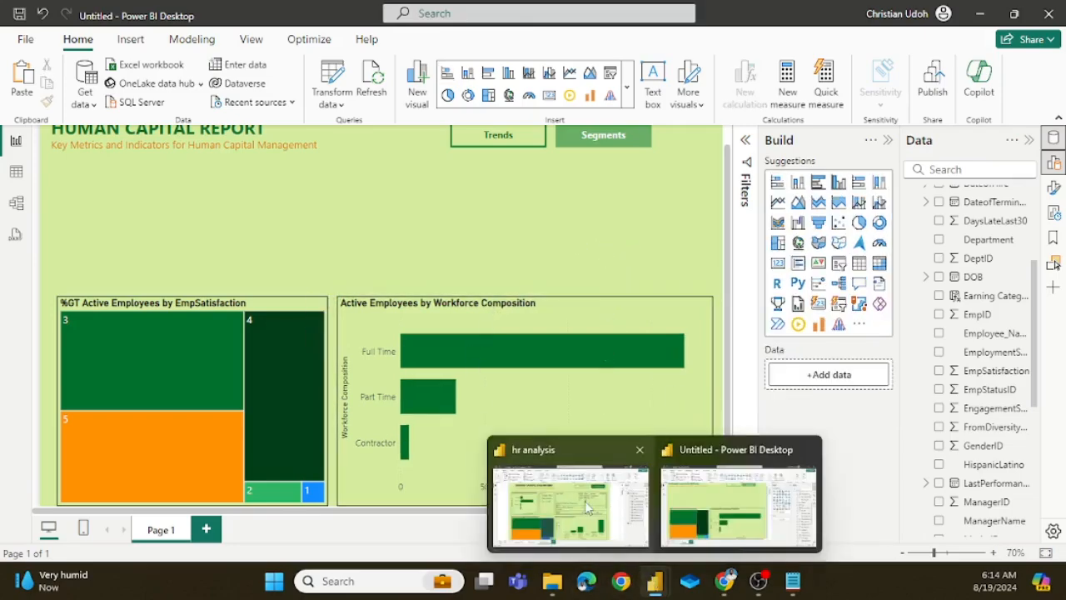
pyautogui.click(585, 500)
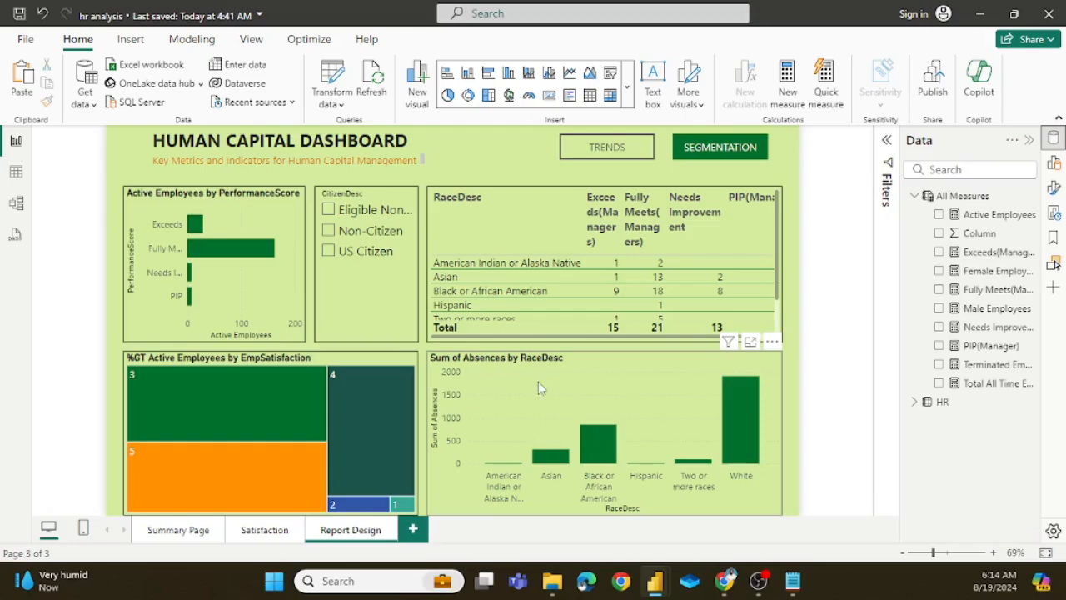
pyautogui.moveTo(656, 590)
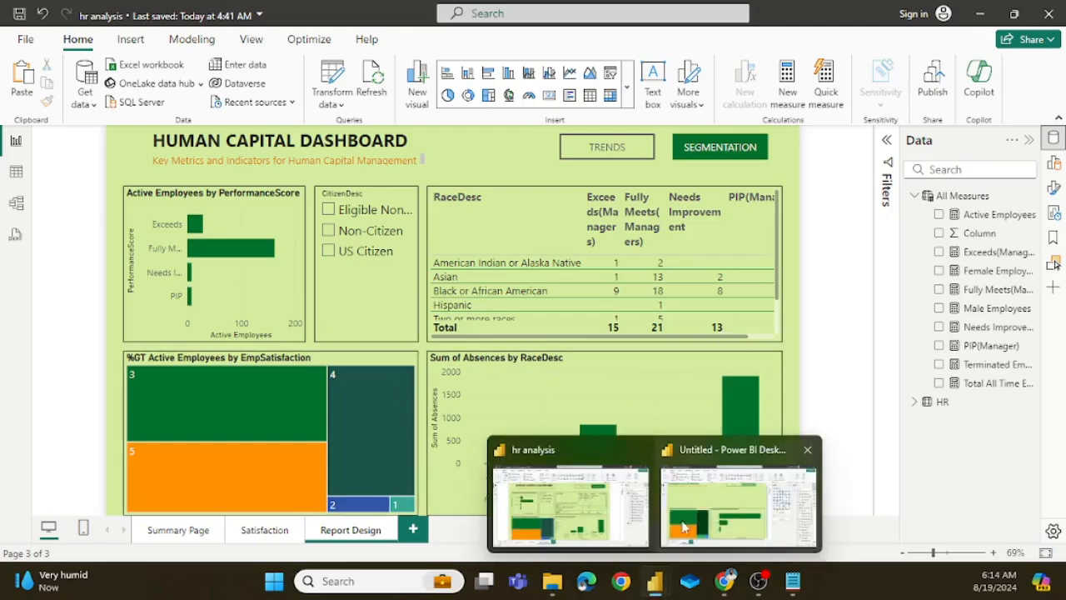
pyautogui.click(724, 479)
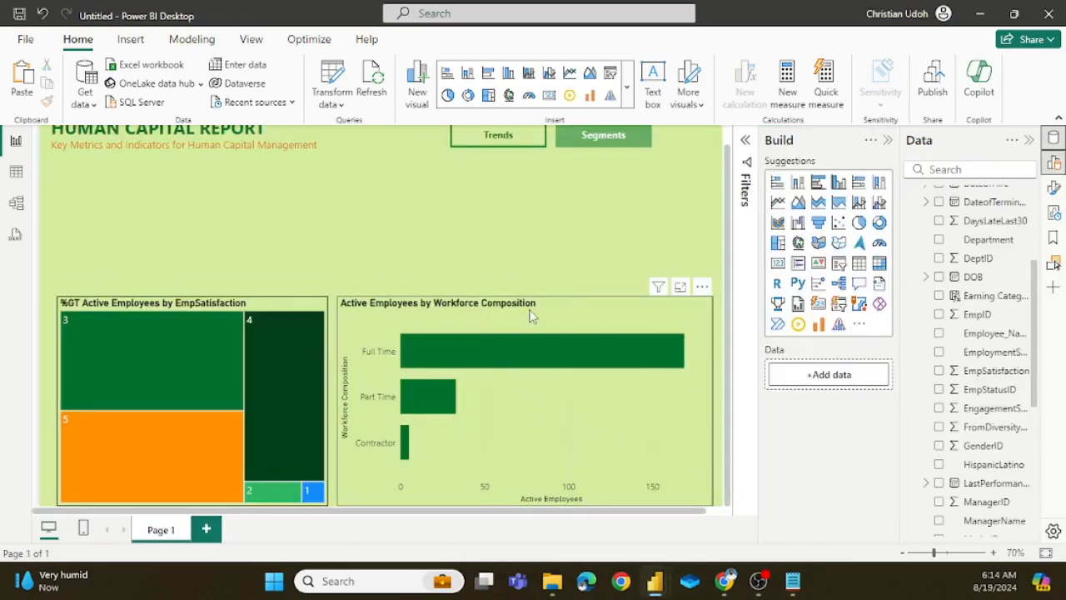
# Step: Replace Workforce Composition with the HR table's RaceDesc field on the Y-axis of the bar chart beside the treemap
pyautogui.click(630, 418)
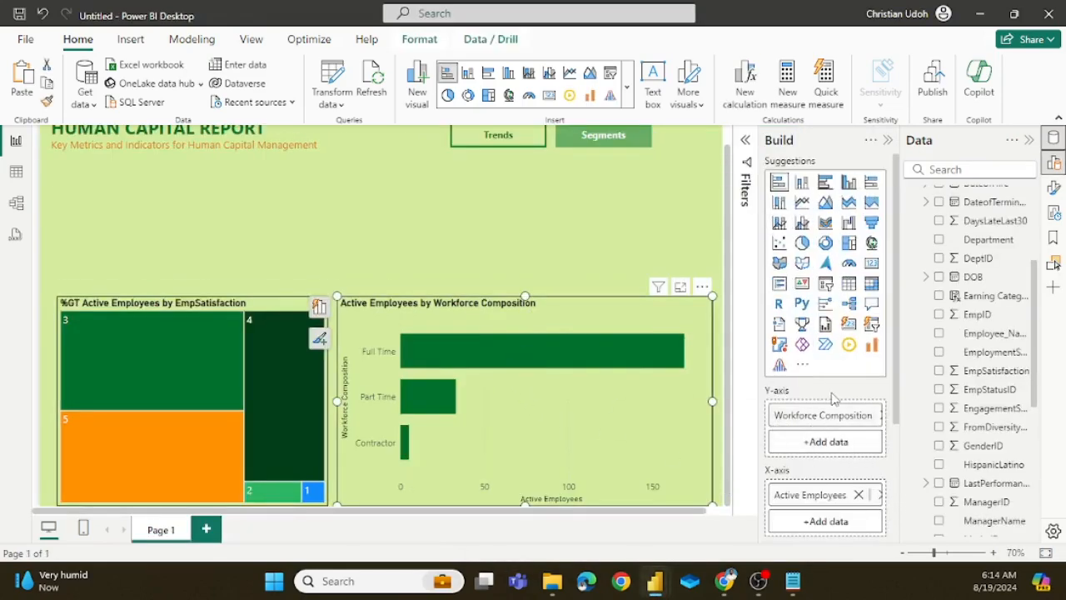
pyautogui.scroll(-2, 833, 398)
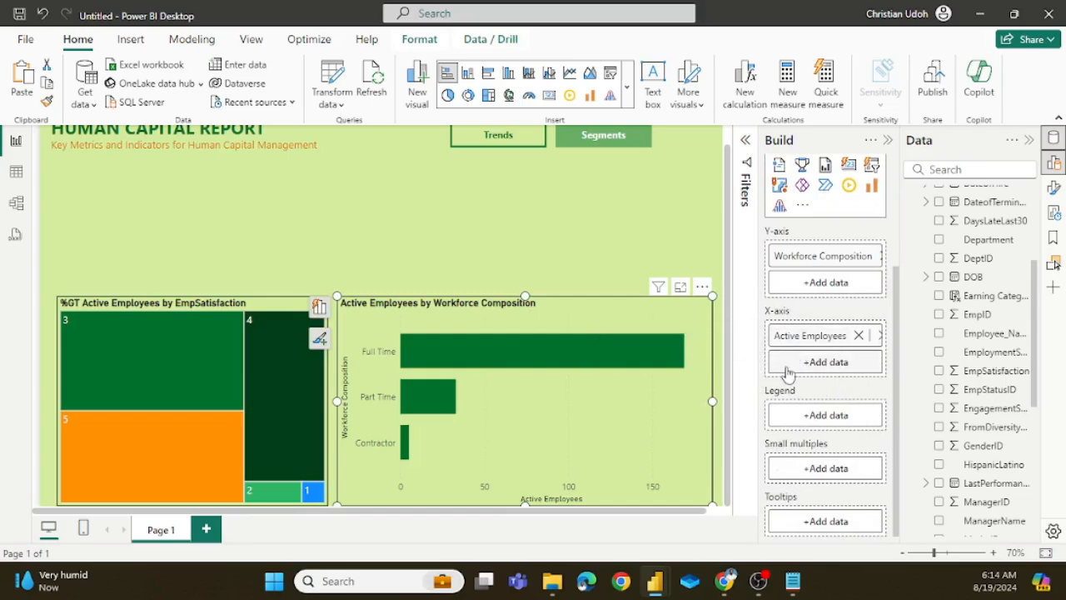
pyautogui.rightClick(858, 265)
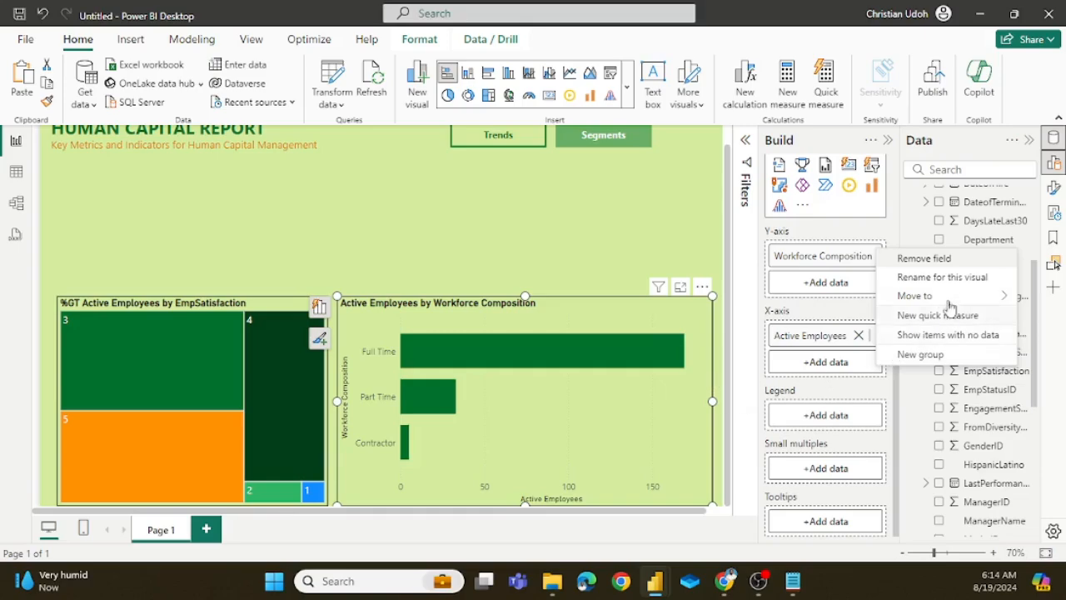
pyautogui.click(890, 265)
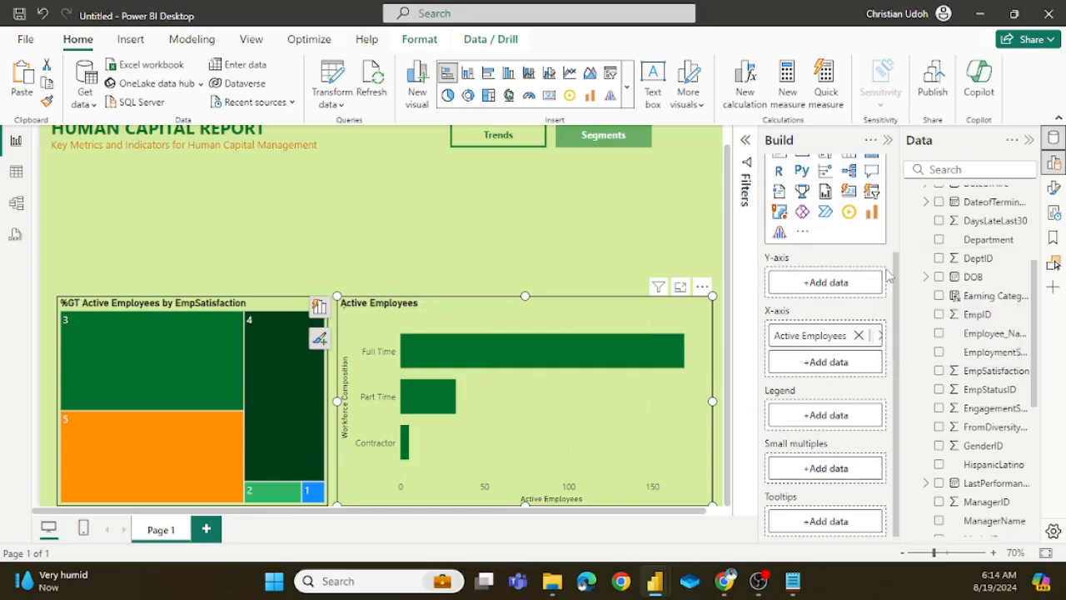
pyautogui.click(838, 281)
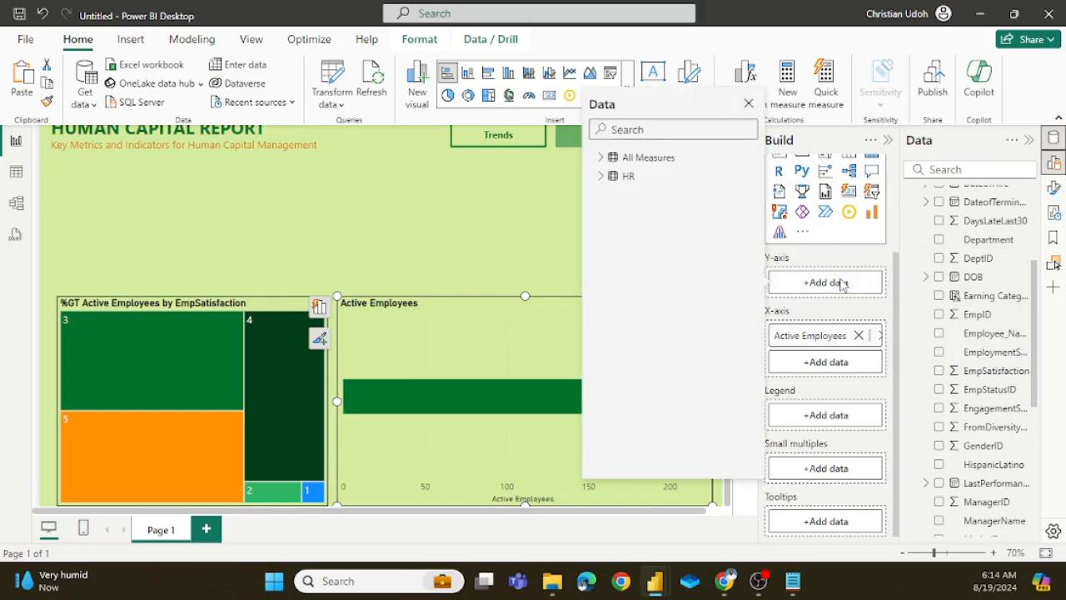
pyautogui.click(601, 176)
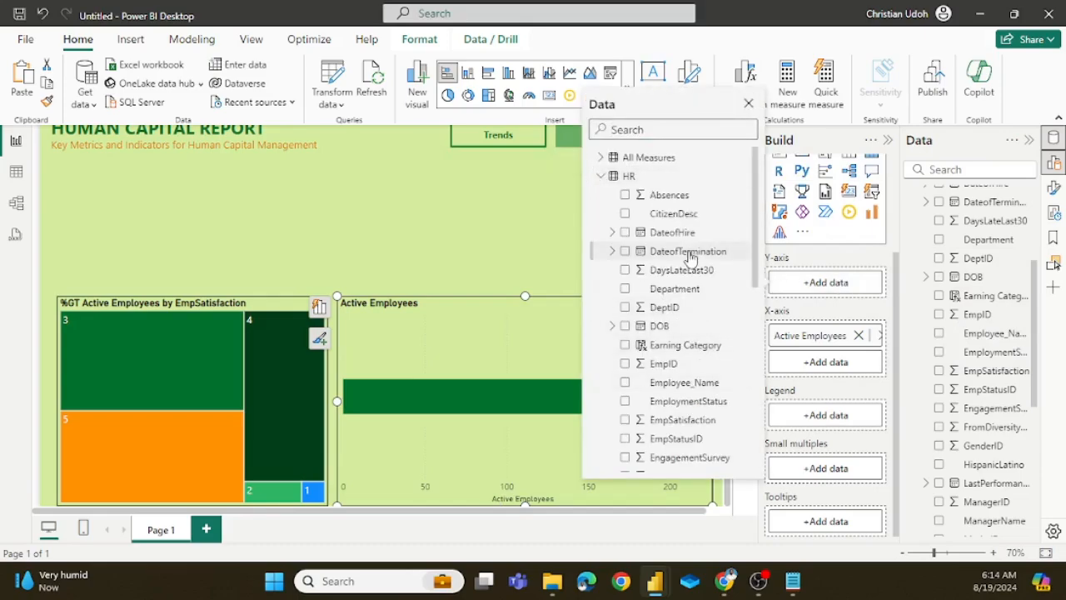
pyautogui.scroll(-5, 674, 279)
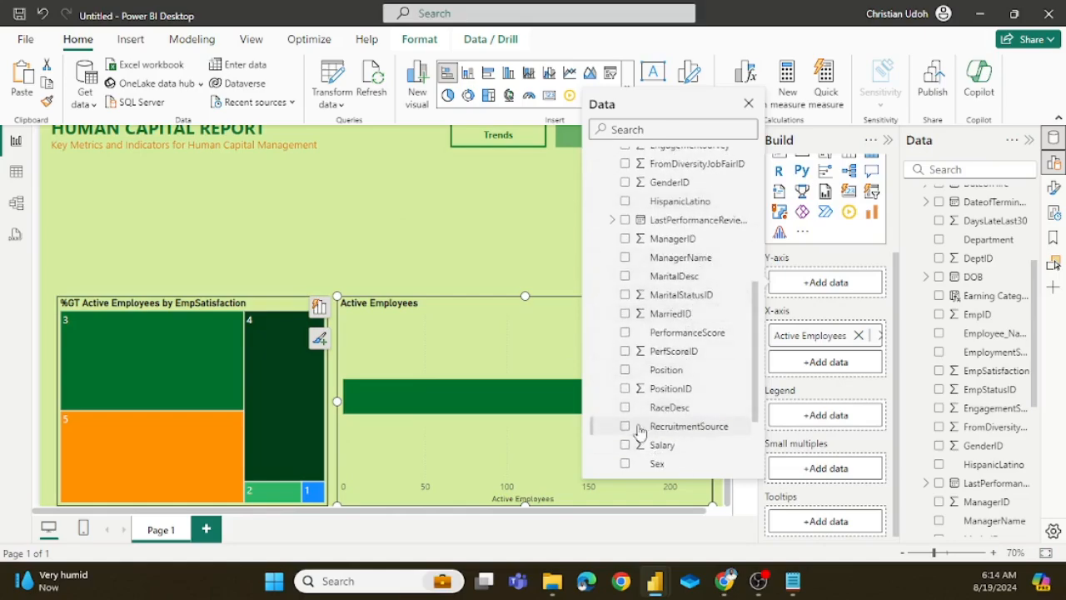
pyautogui.click(625, 408)
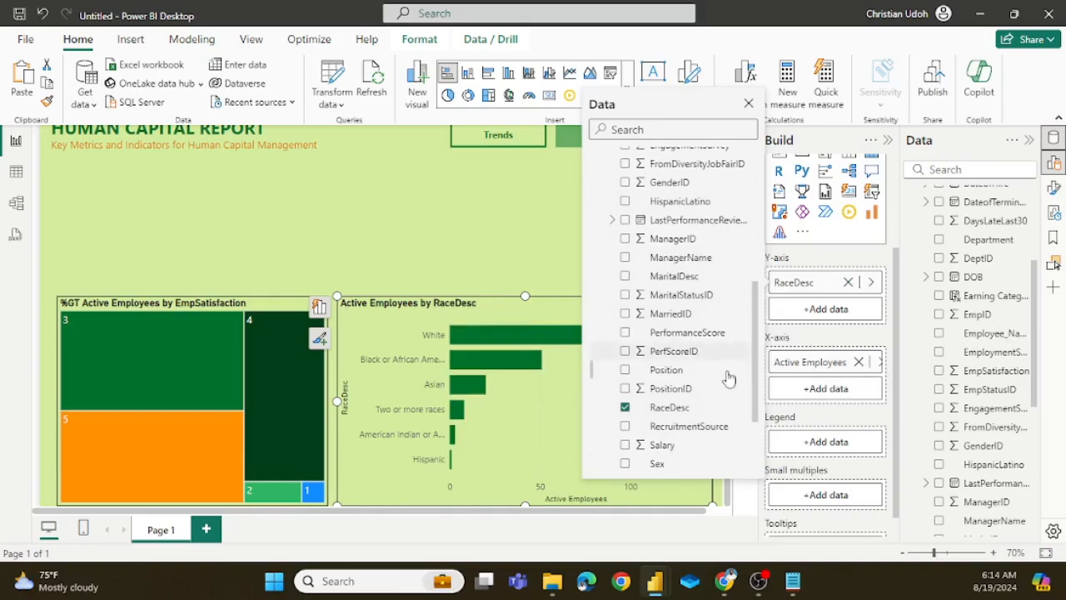
# Step: Replace Active Employees with the HR table's Absences field on the RaceDesc bar chart's X-axis and deselect the chart
pyautogui.click(858, 364)
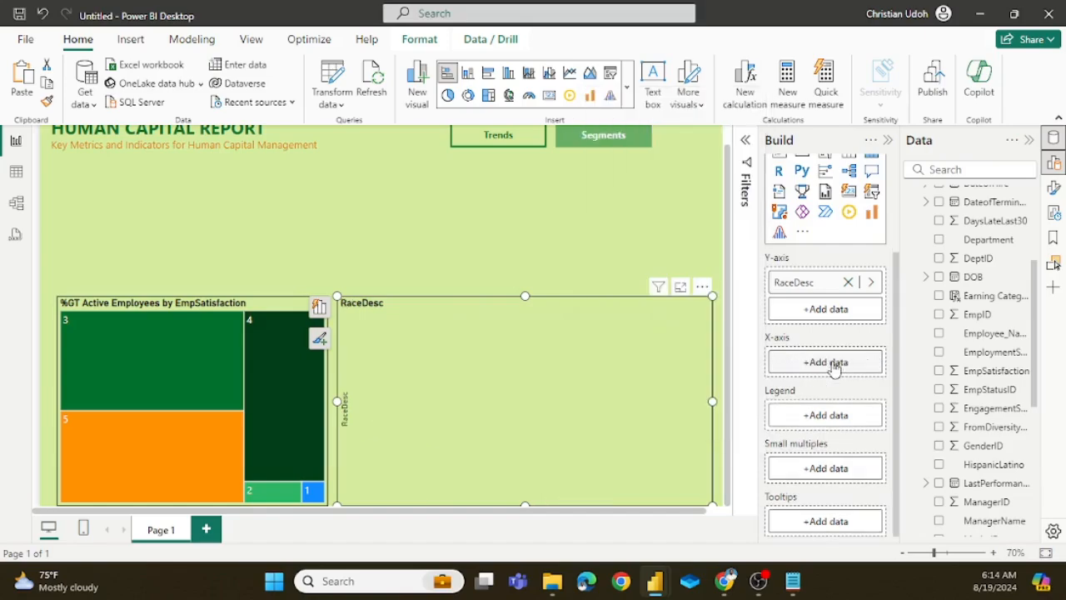
pyautogui.click(835, 364)
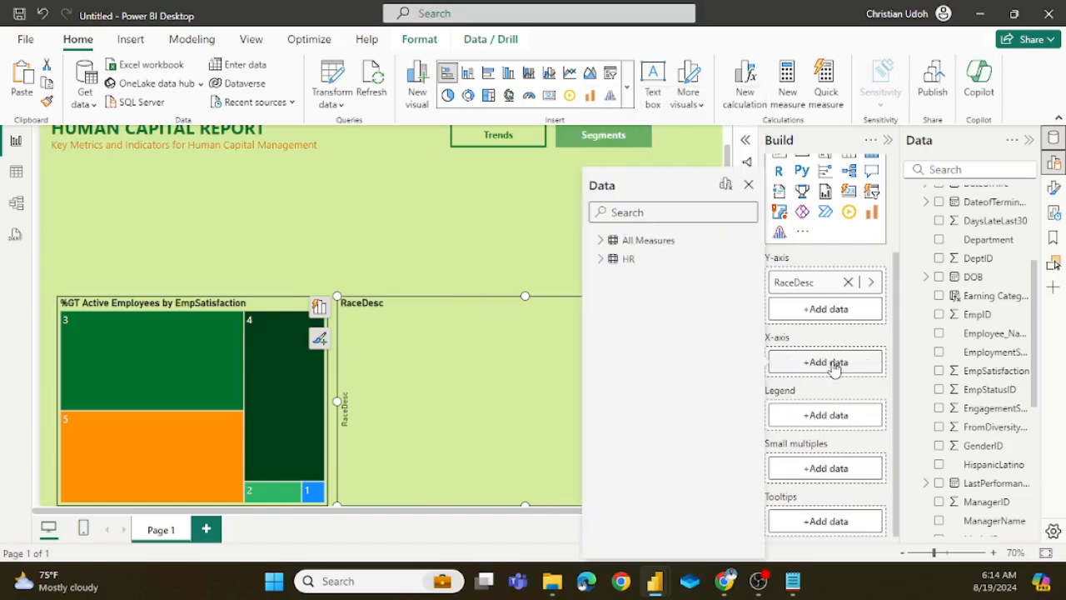
pyautogui.click(600, 260)
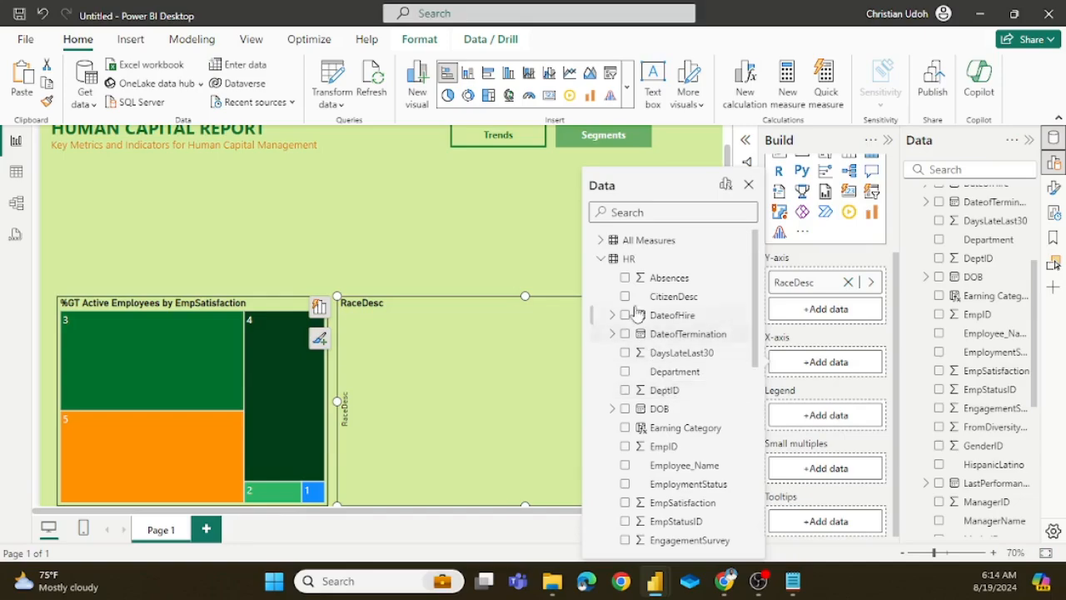
pyautogui.click(626, 278)
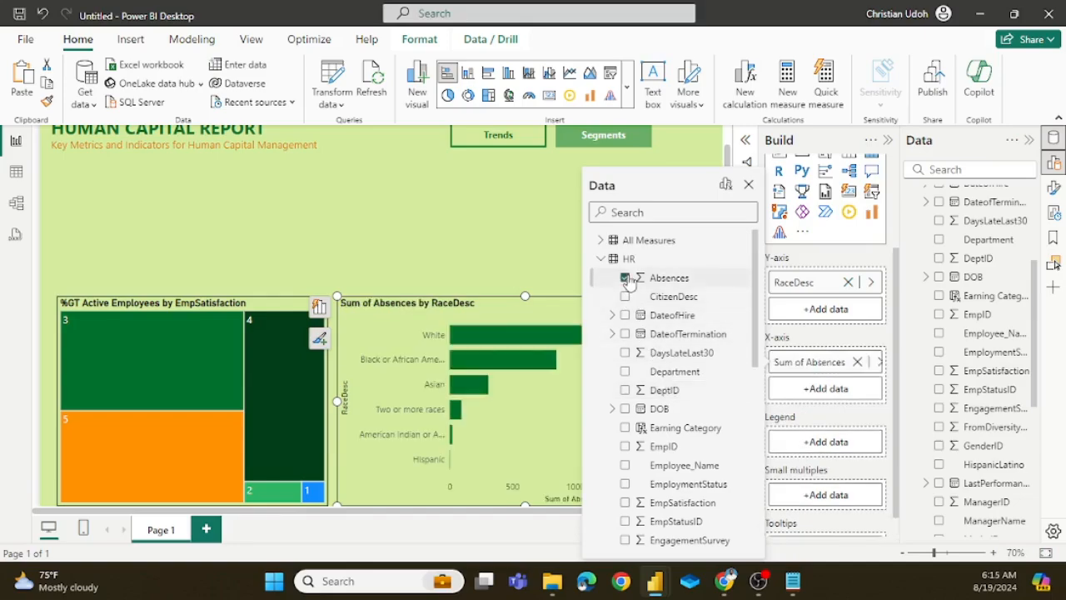
pyautogui.click(749, 187)
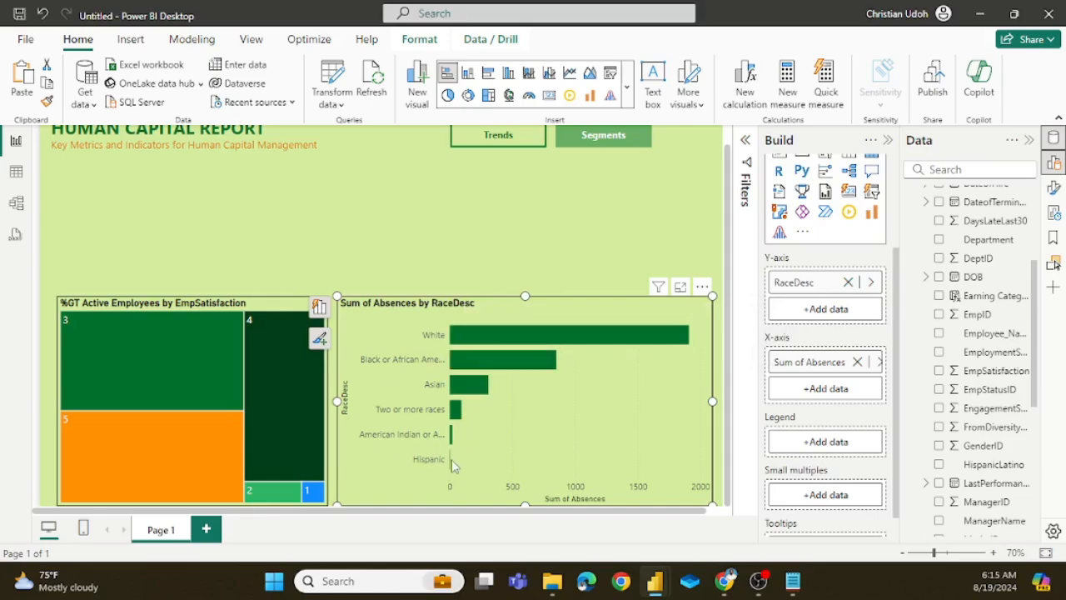
pyautogui.click(527, 238)
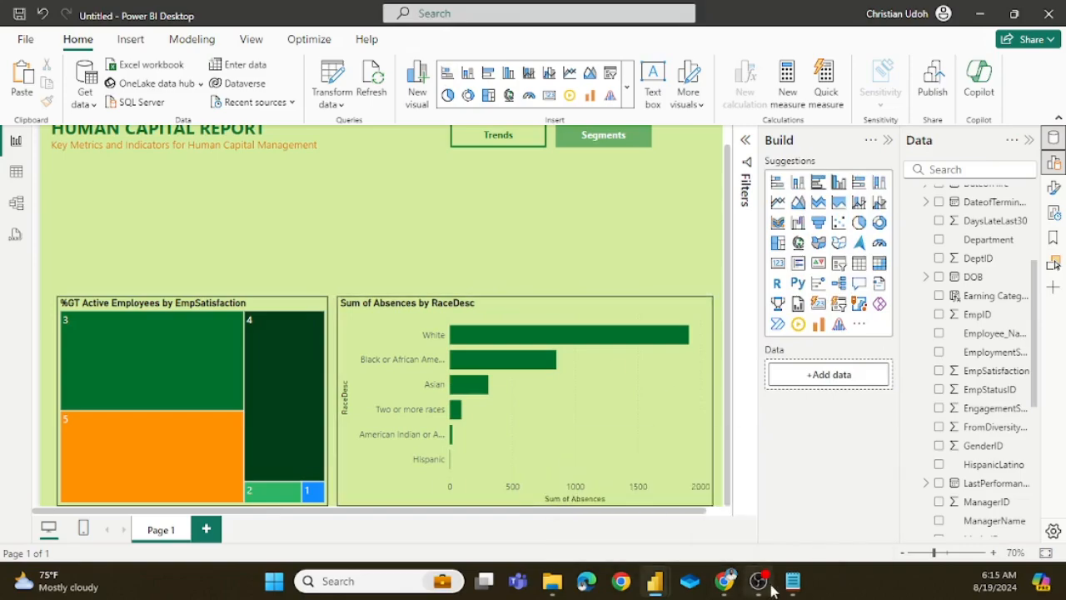
# Step: Switch to the hr analysis report, examine its segmentation layout around the absences chart and return to the untitled report
pyautogui.moveTo(666, 587)
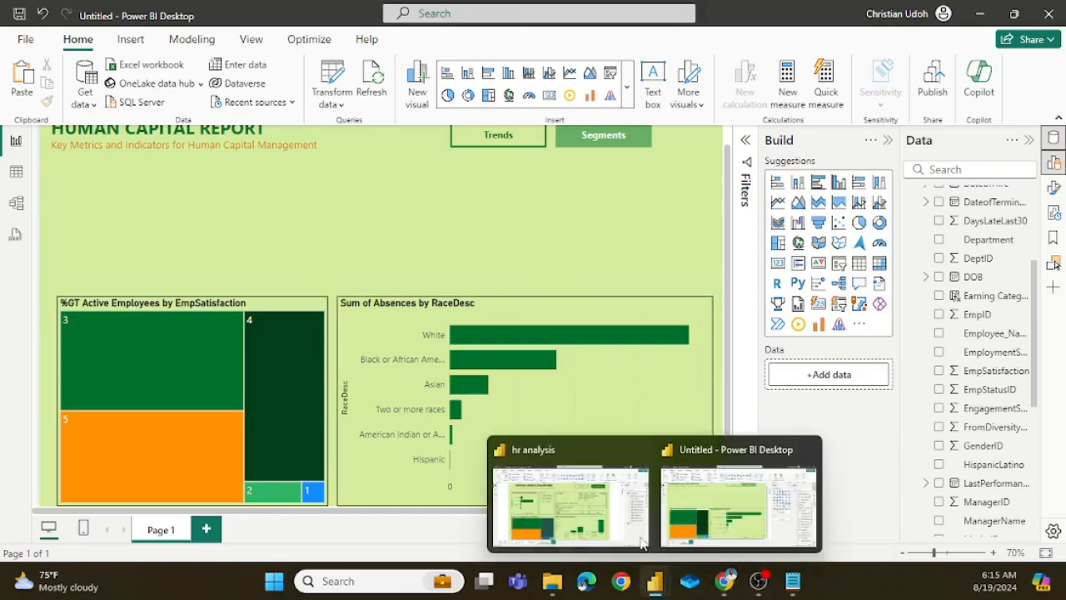
pyautogui.click(570, 500)
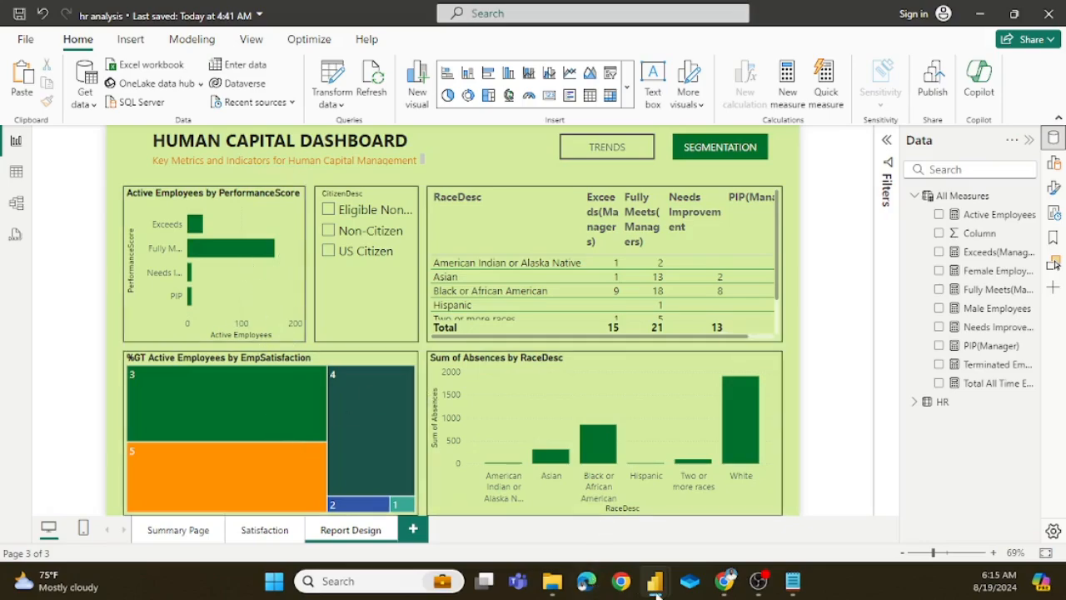
pyautogui.moveTo(655, 581)
pyautogui.click(708, 510)
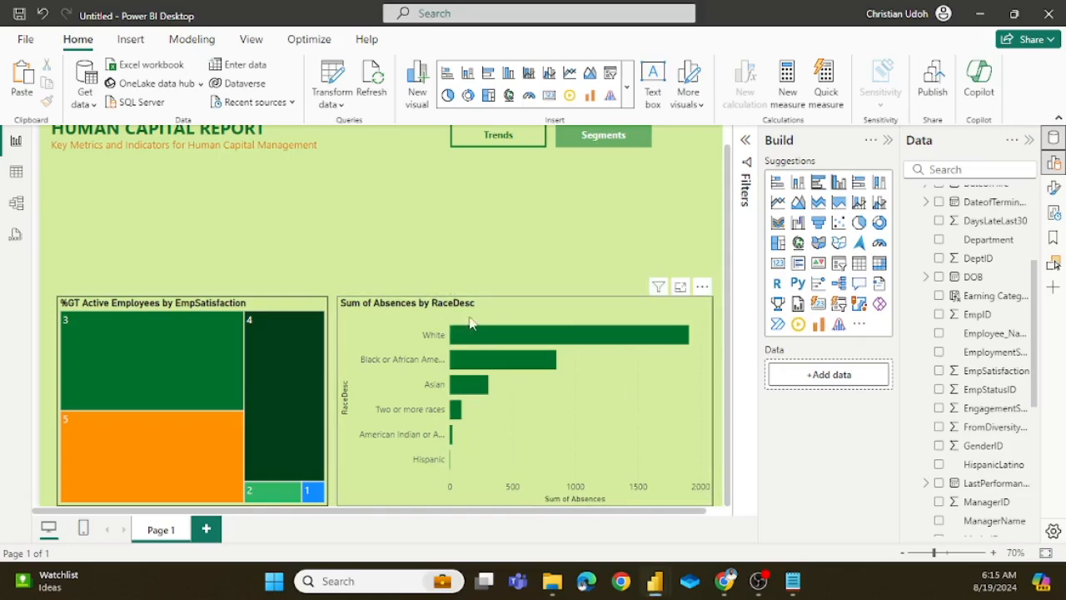
# Step: Duplicate the Sum of Absences by RaceDesc chart, place the copy above the treemap and shrink it to less than the treemap's width
pyautogui.click(609, 434)
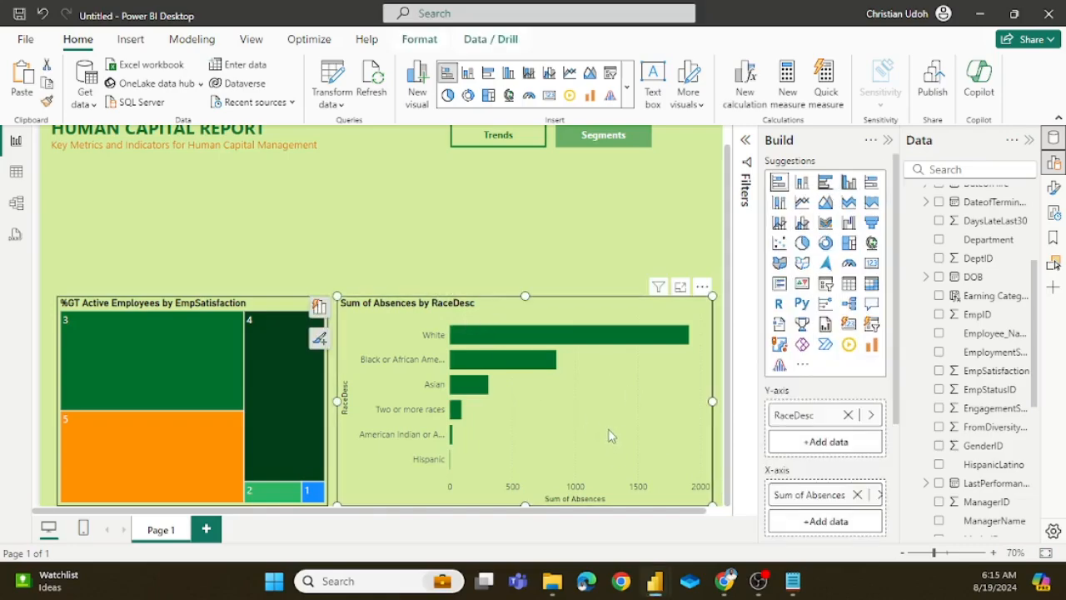
pyautogui.moveTo(609, 434); pyautogui.dragTo(249, 279)
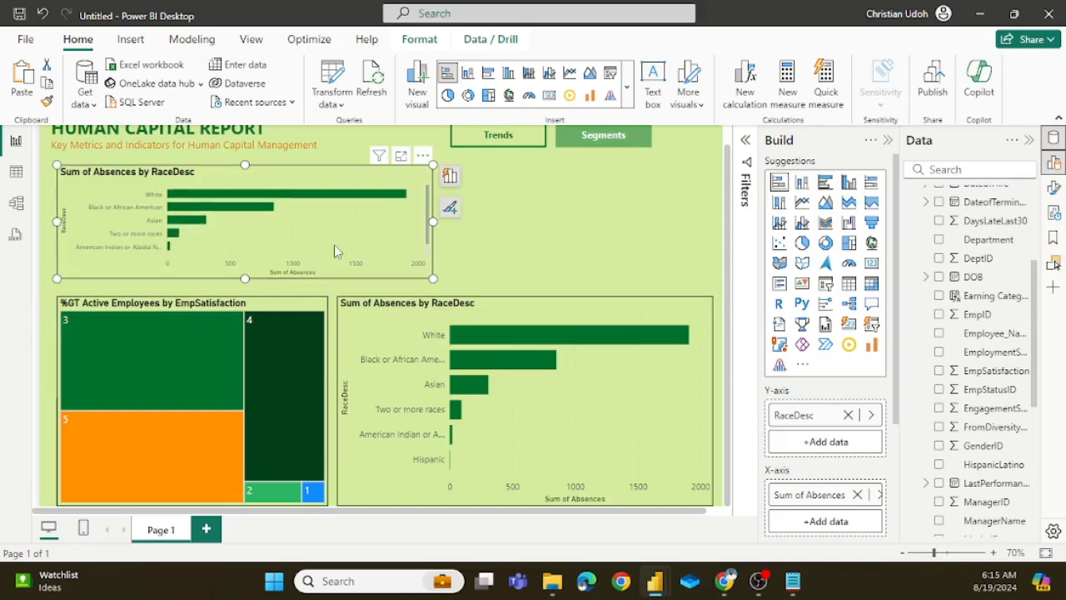
pyautogui.moveTo(423, 231); pyautogui.dragTo(237, 220)
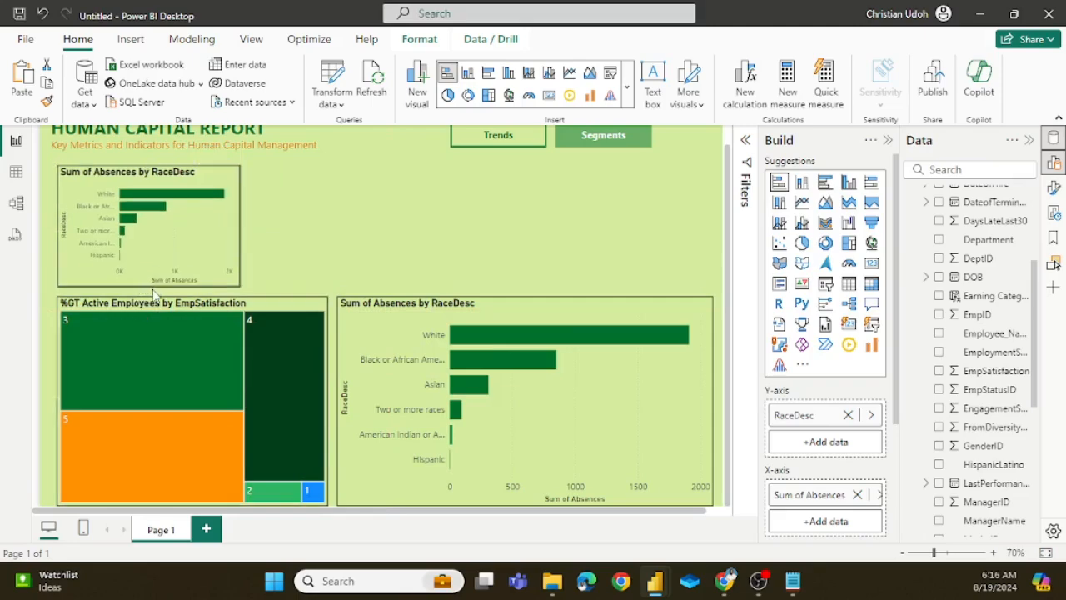
pyautogui.click(149, 164)
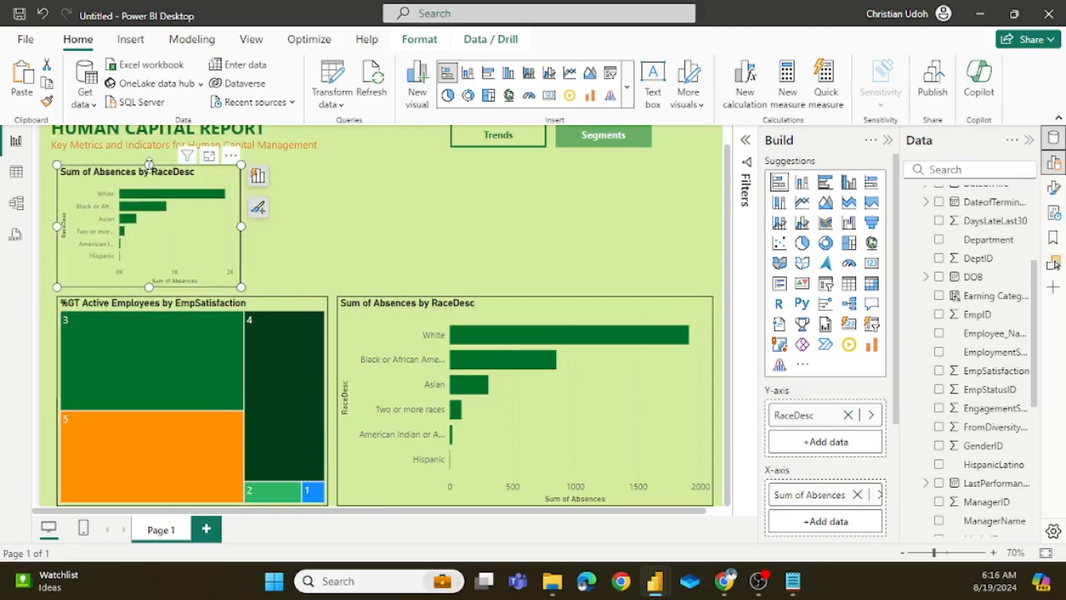
pyautogui.scroll(1, 150, 183)
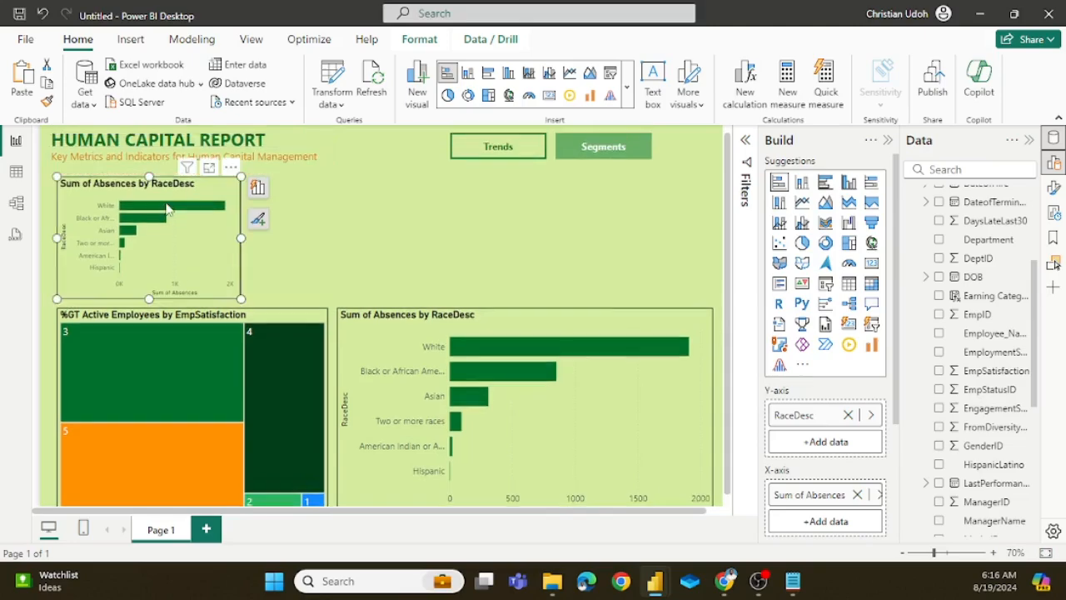
pyautogui.click(340, 253)
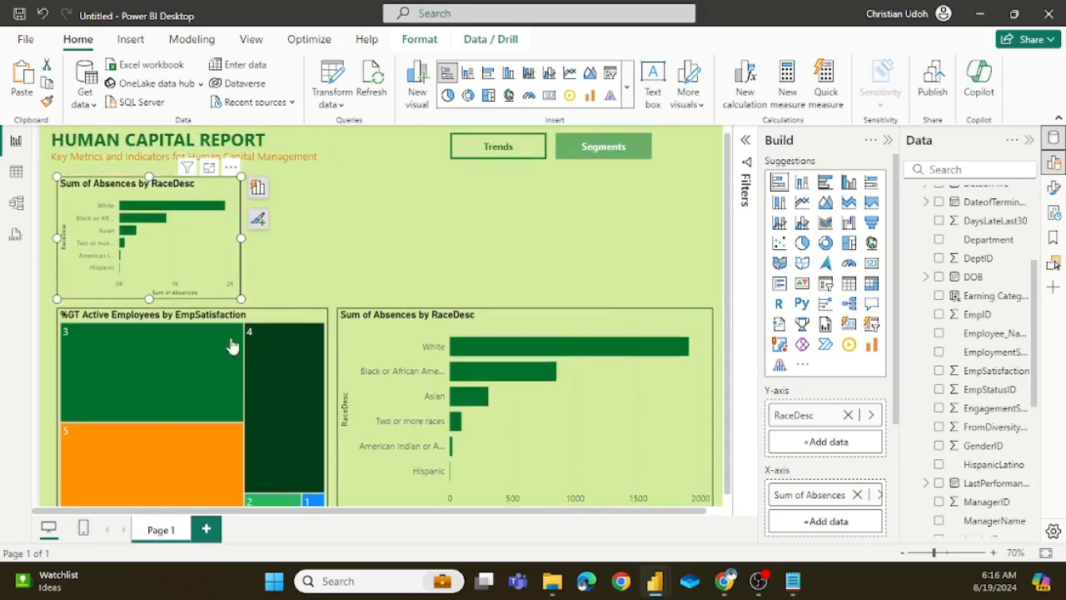
pyautogui.click(224, 227)
# Step: Check which fields the chart above the treemap uses in the hr analysis report, and return to the untitled report
pyautogui.moveTo(657, 580)
pyautogui.click(561, 510)
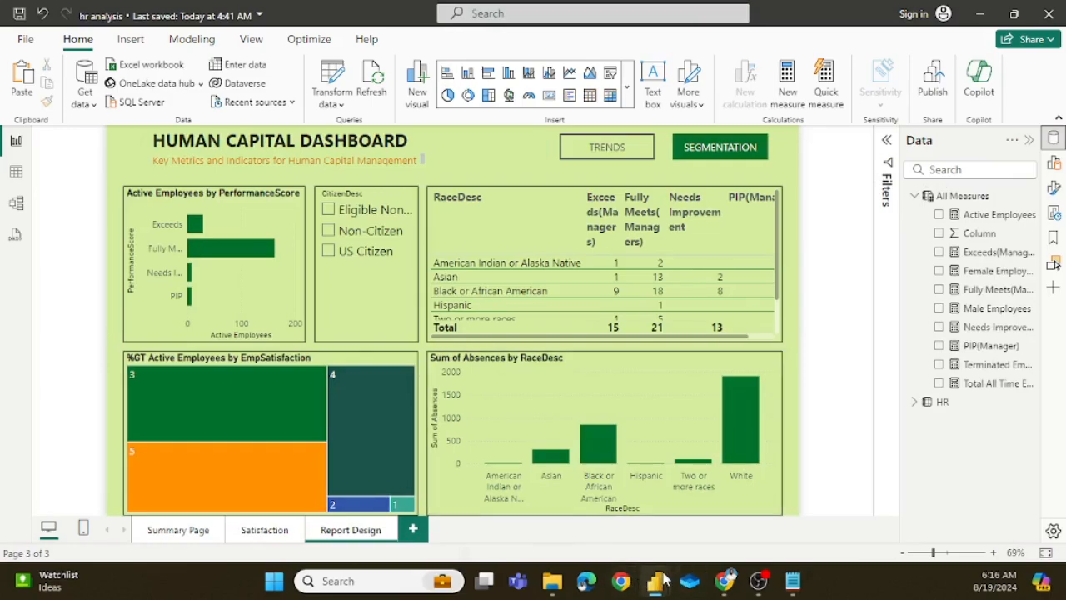
pyautogui.moveTo(658, 580)
pyautogui.click(717, 498)
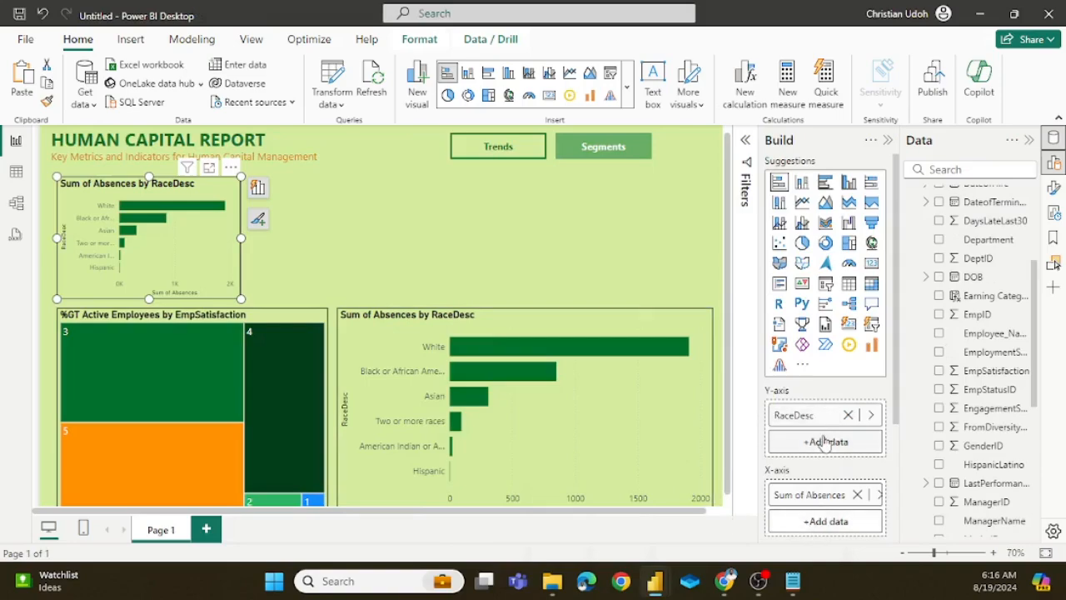
# Step: Replace Sum of Absences with the Active Employees measure on the X-axis of the small chart above the treemap
pyautogui.scroll(-4, 823, 444)
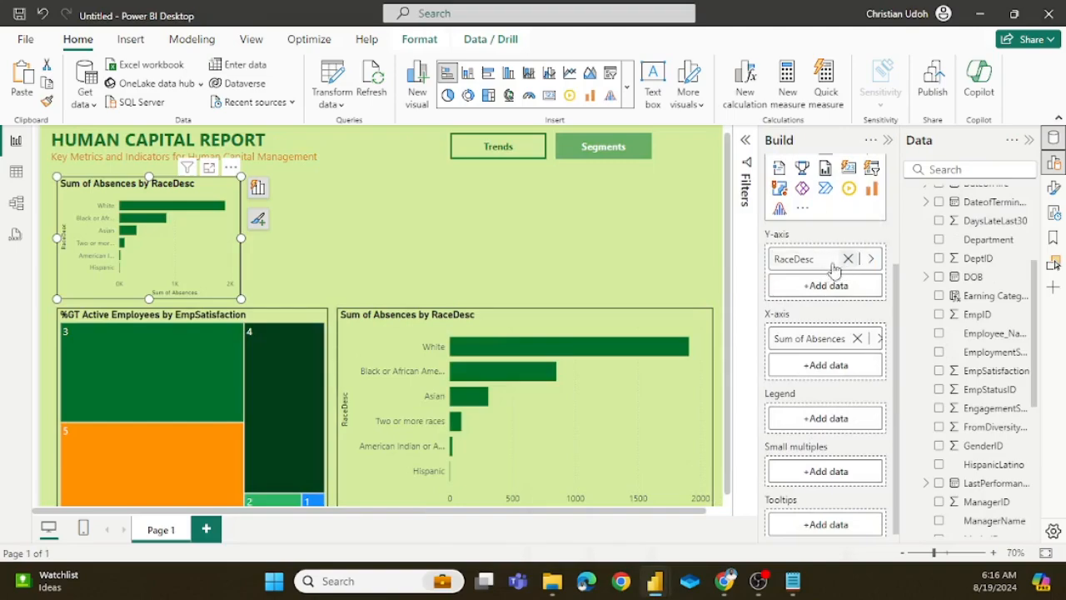
pyautogui.click(857, 339)
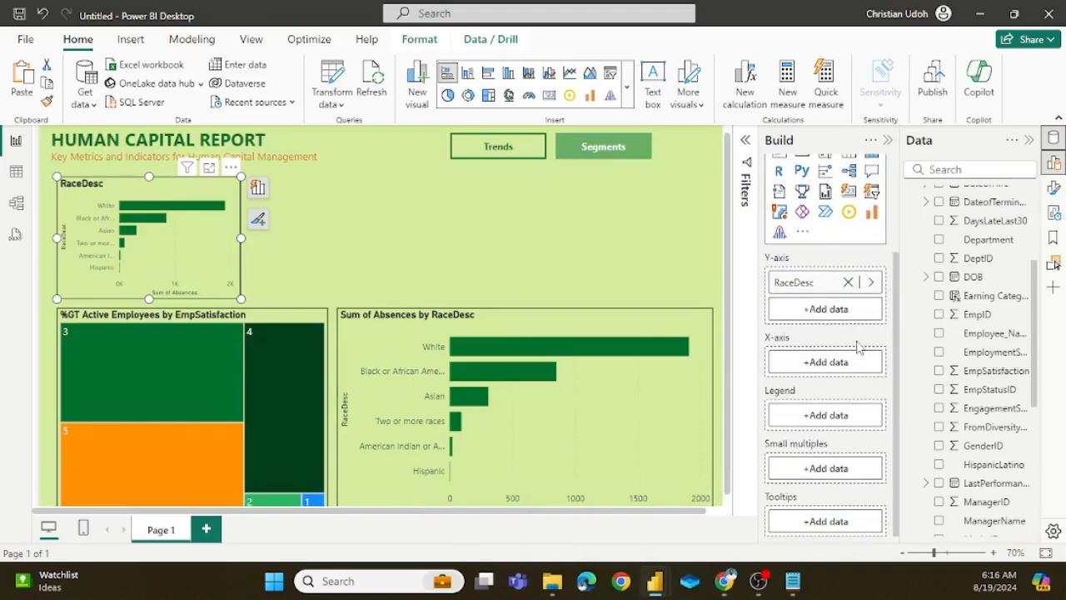
pyautogui.click(825, 361)
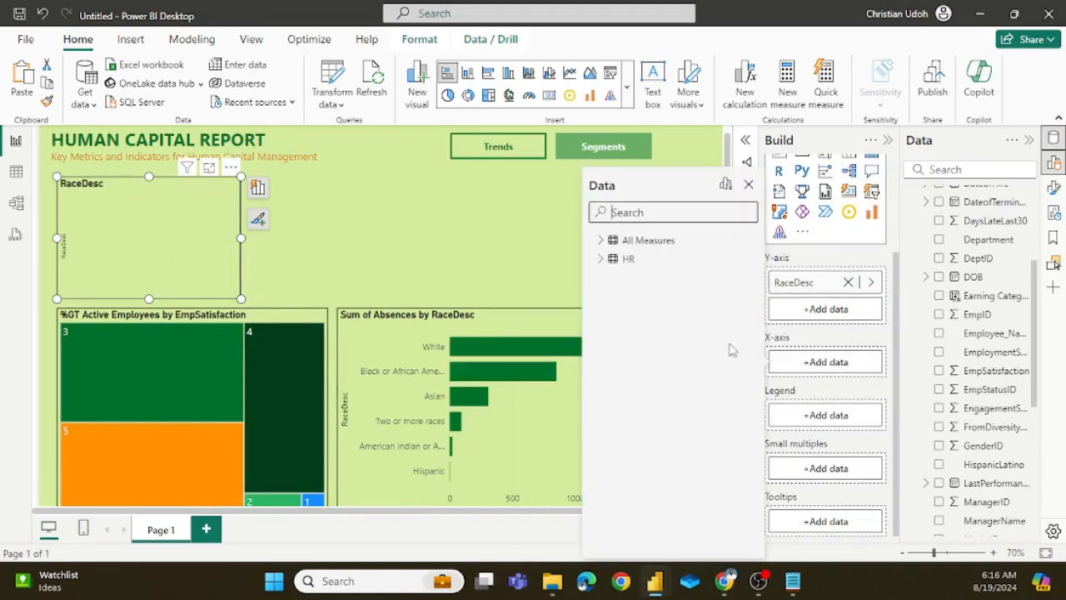
pyautogui.click(601, 240)
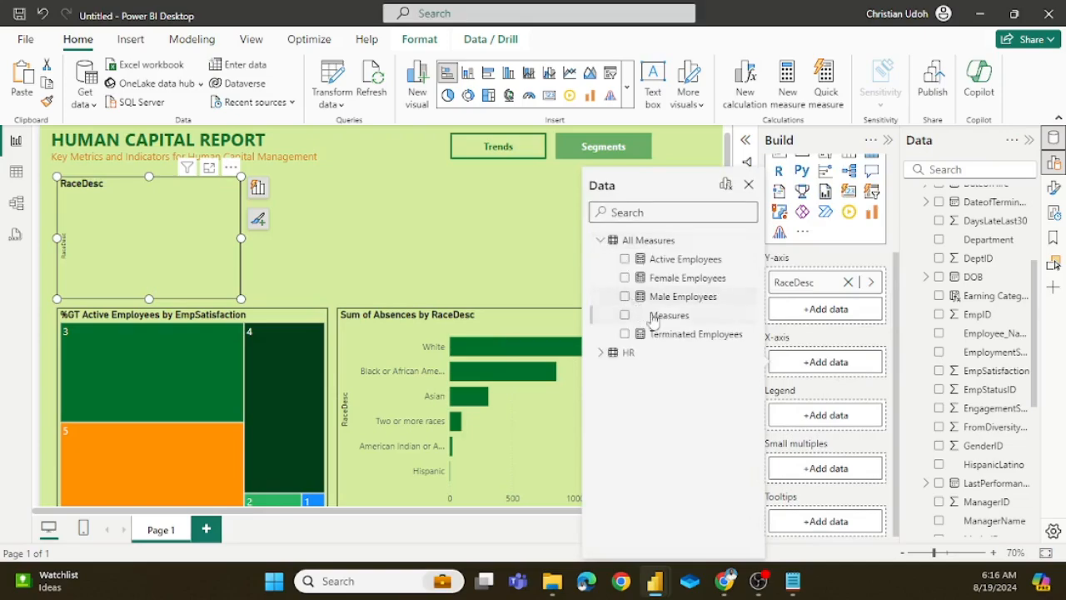
pyautogui.click(626, 260)
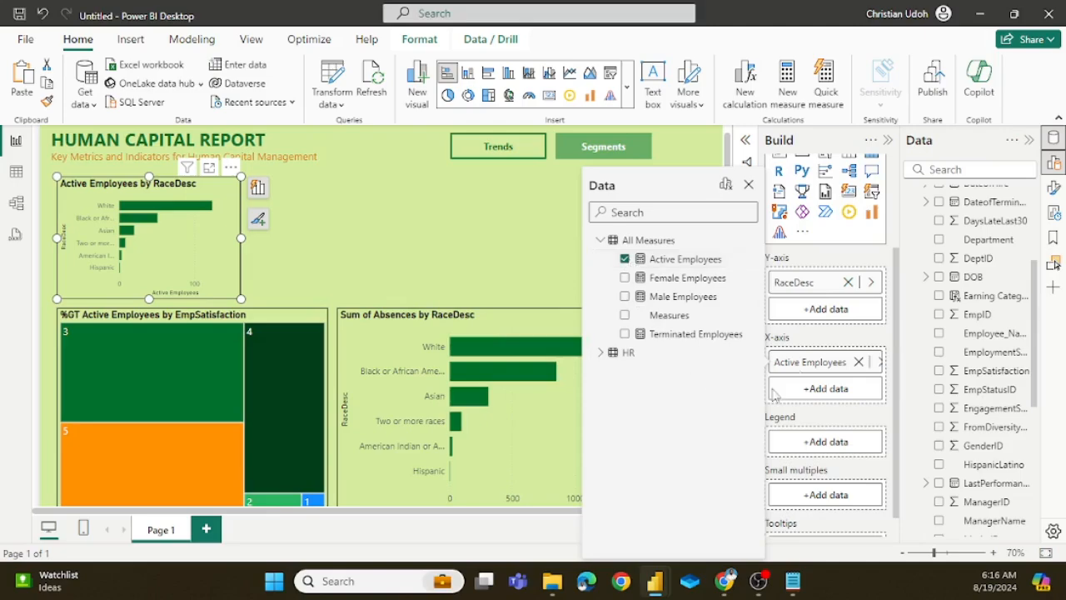
# Step: Replace RaceDesc with the HR table's PerformanceScore field on the small Active Employees chart's Y-axis
pyautogui.click(848, 282)
pyautogui.click(848, 282)
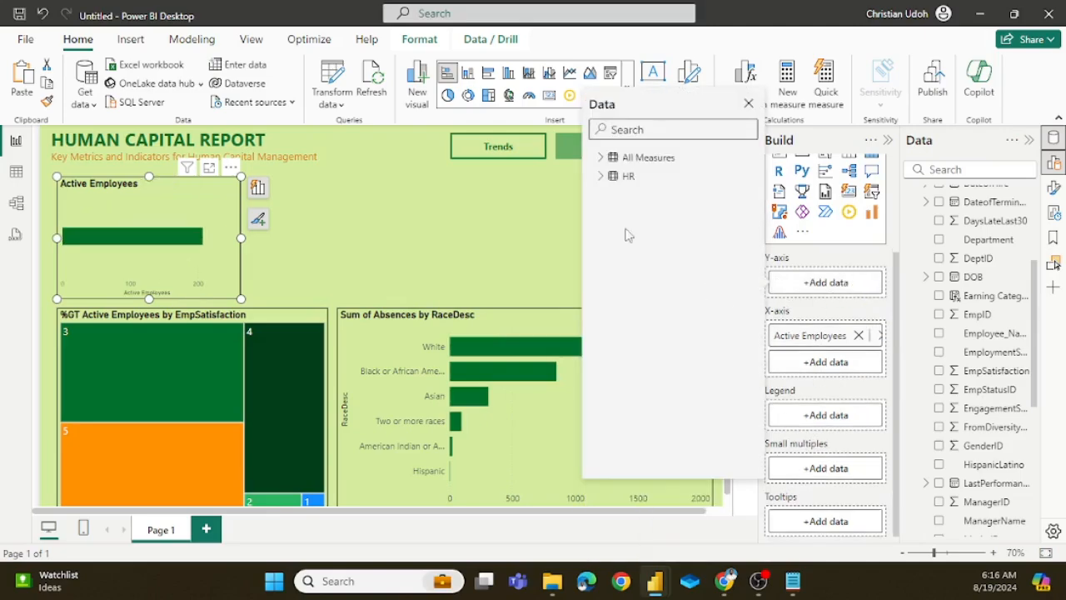
pyautogui.click(601, 176)
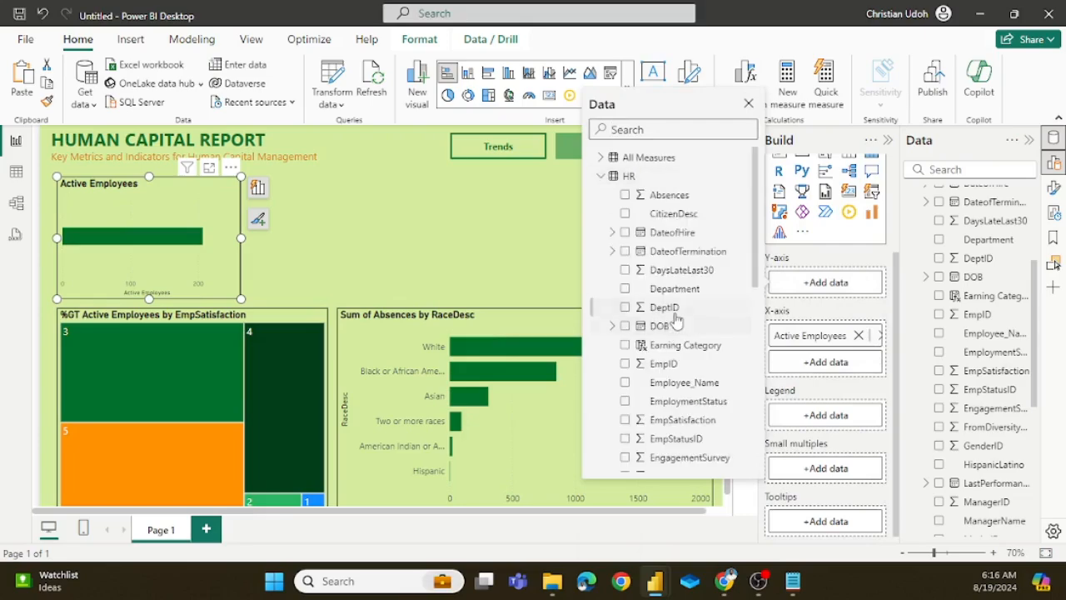
pyautogui.scroll(-10, 677, 319)
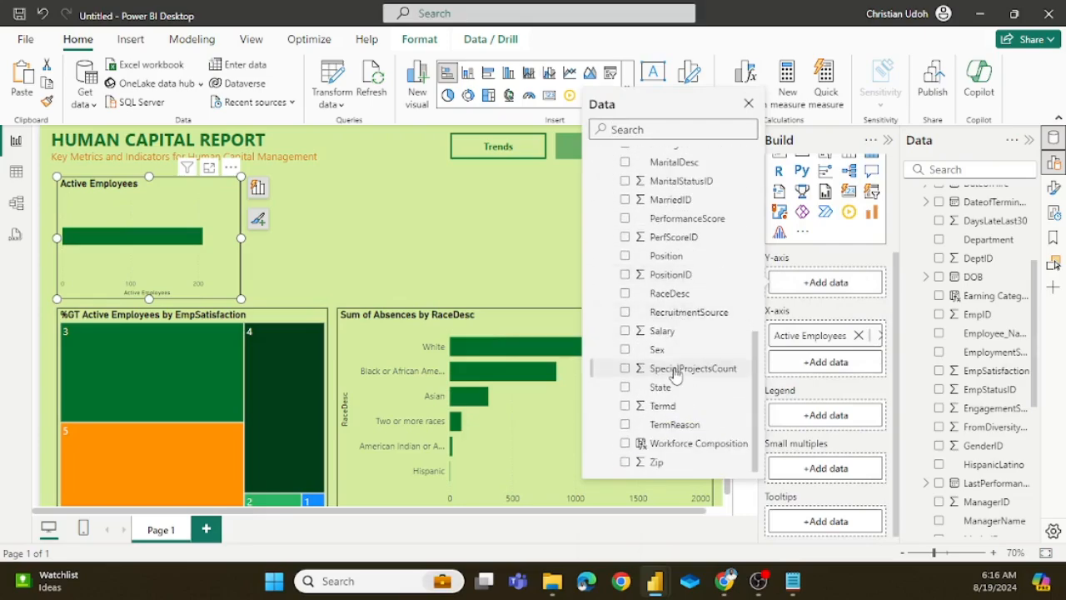
pyautogui.click(626, 219)
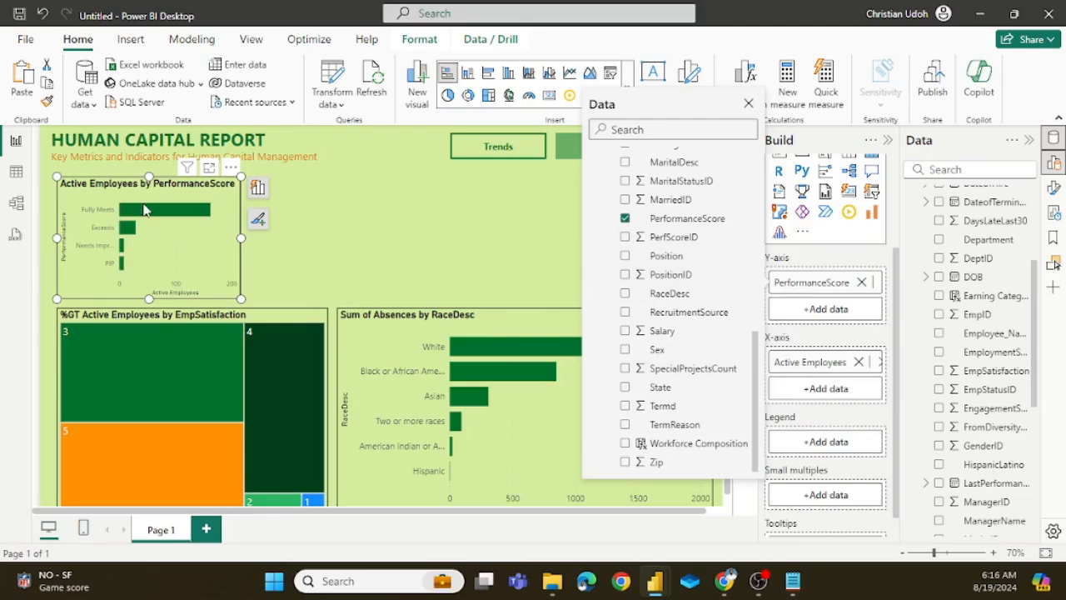
# Step: Show Active Employees as a percent of grand total on the X-axis of the small PerformanceScore chart
pyautogui.click(351, 250)
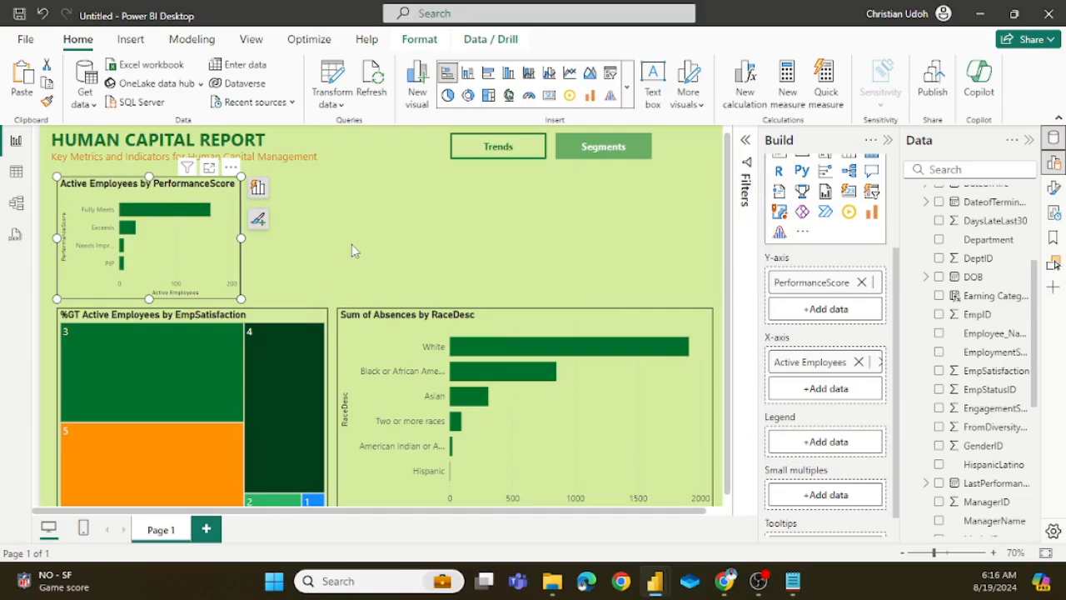
pyautogui.click(351, 247)
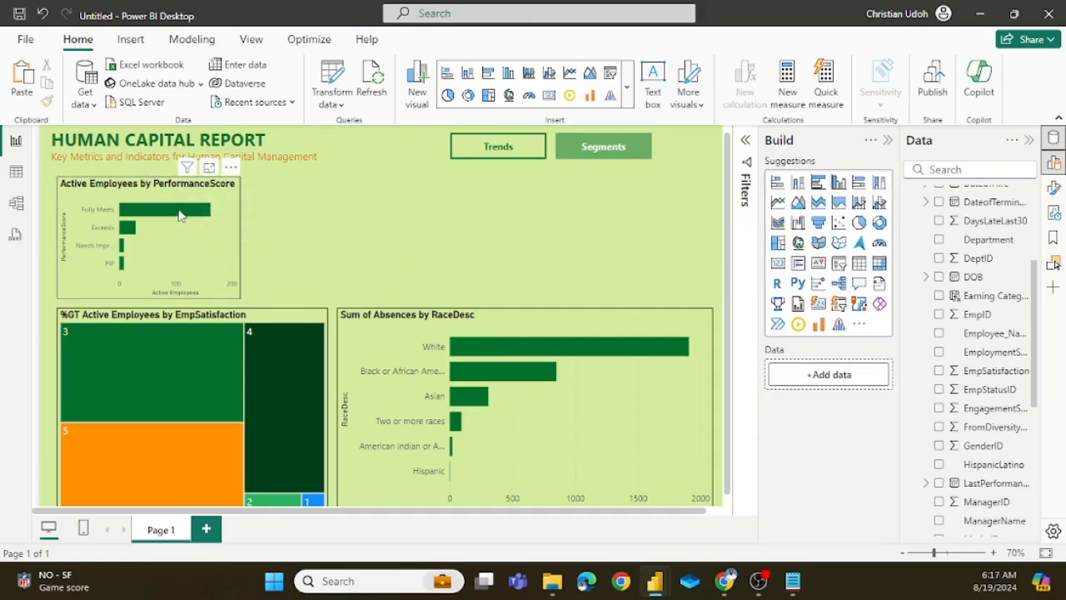
pyautogui.moveTo(181, 216)
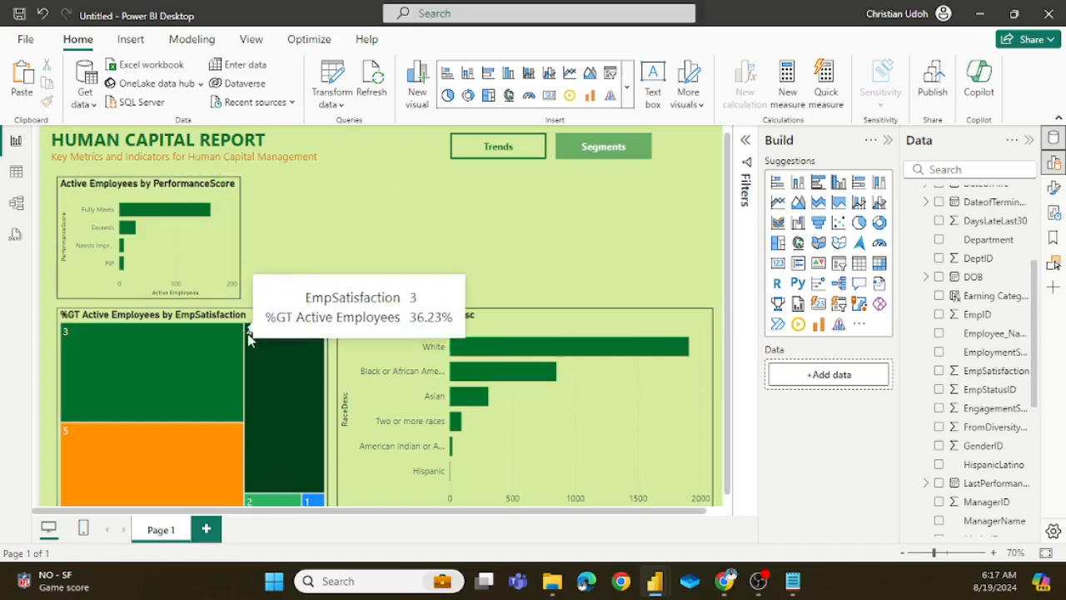
pyautogui.click(224, 273)
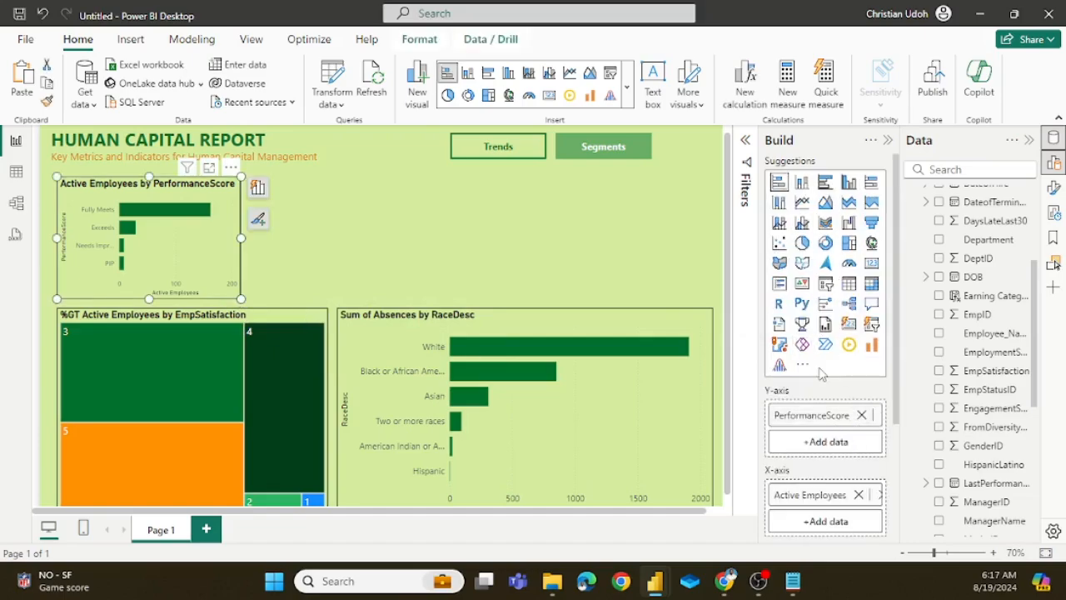
pyautogui.scroll(-2, 816, 366)
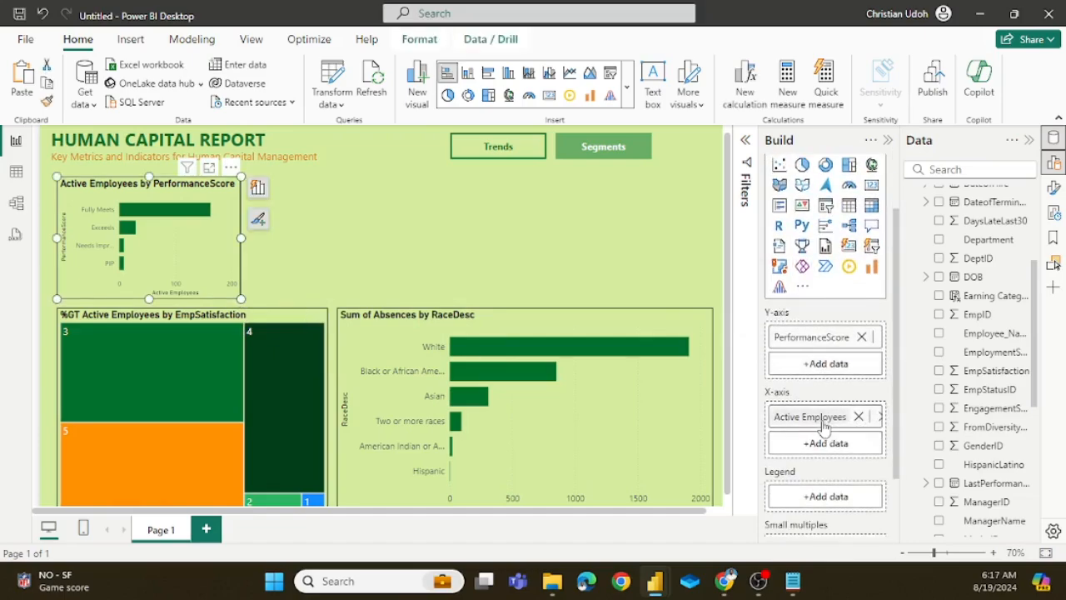
pyautogui.rightClick(848, 413)
pyautogui.moveTo(908, 483)
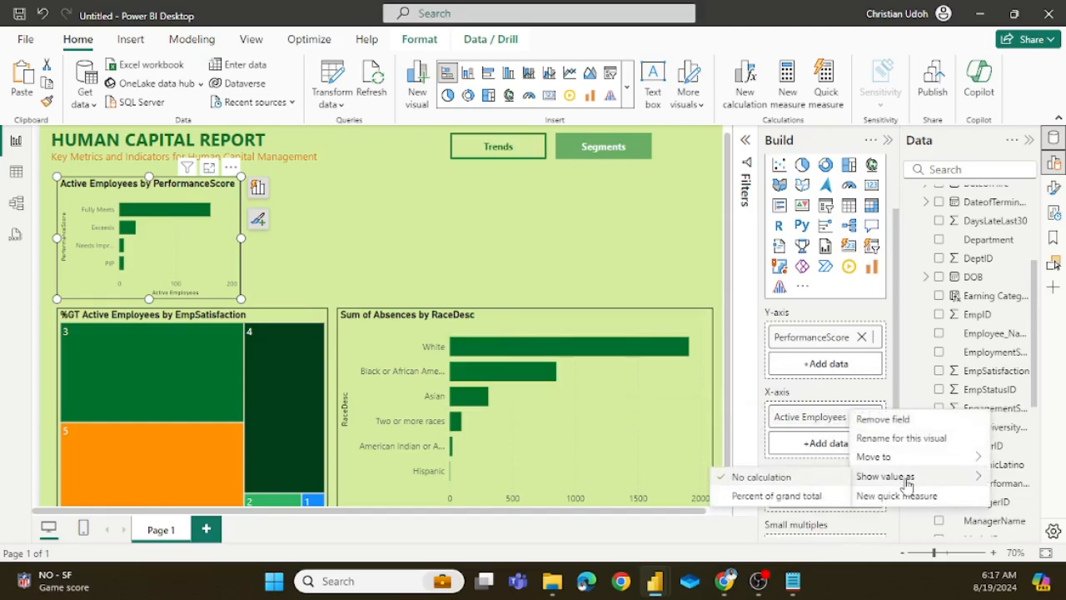
pyautogui.click(776, 496)
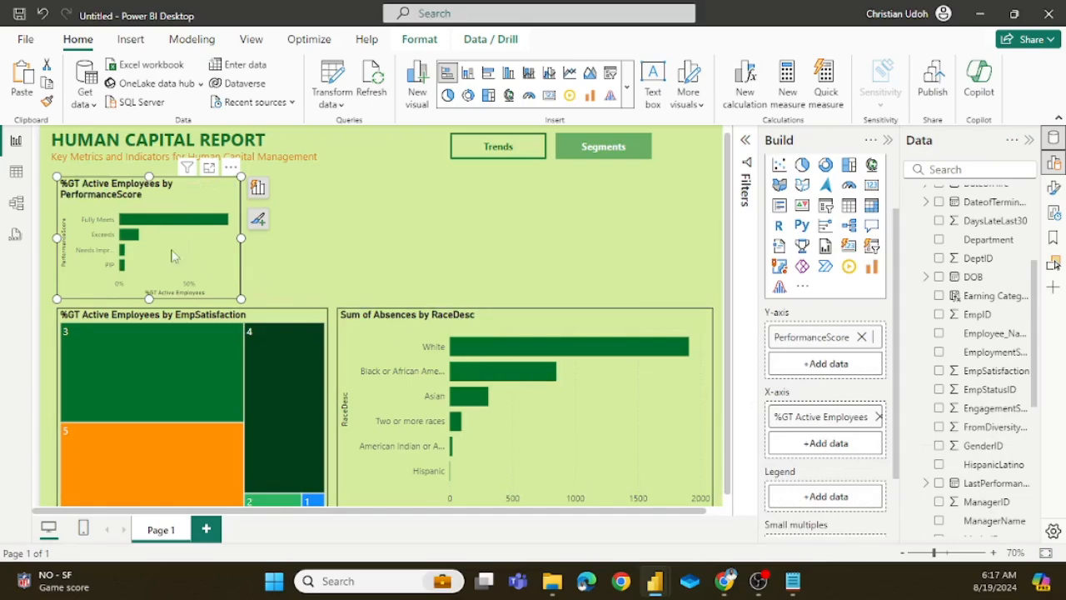
pyautogui.moveTo(171, 227)
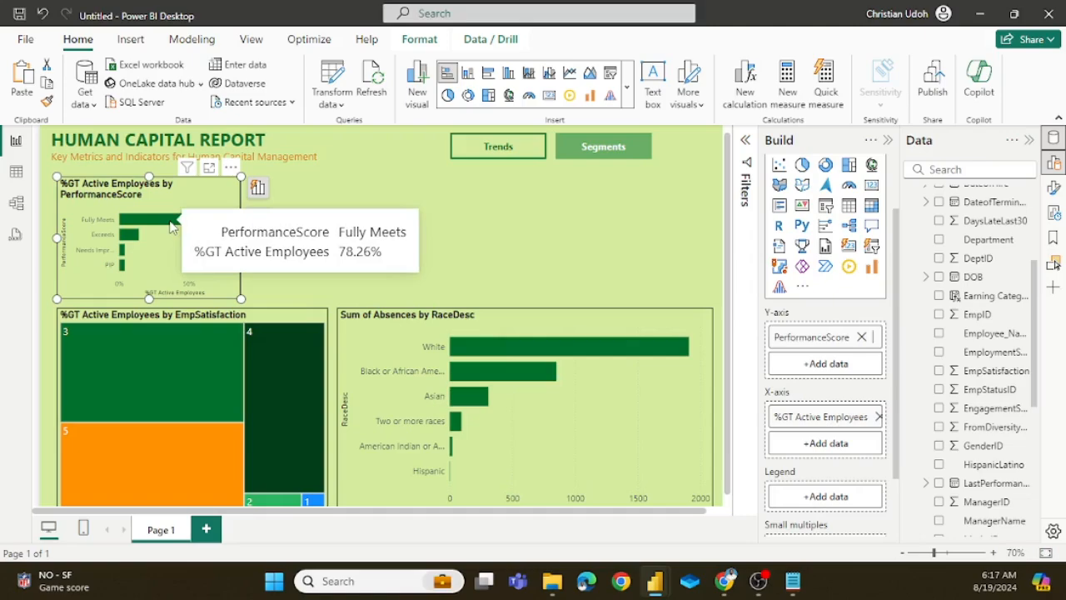
pyautogui.moveTo(127, 239)
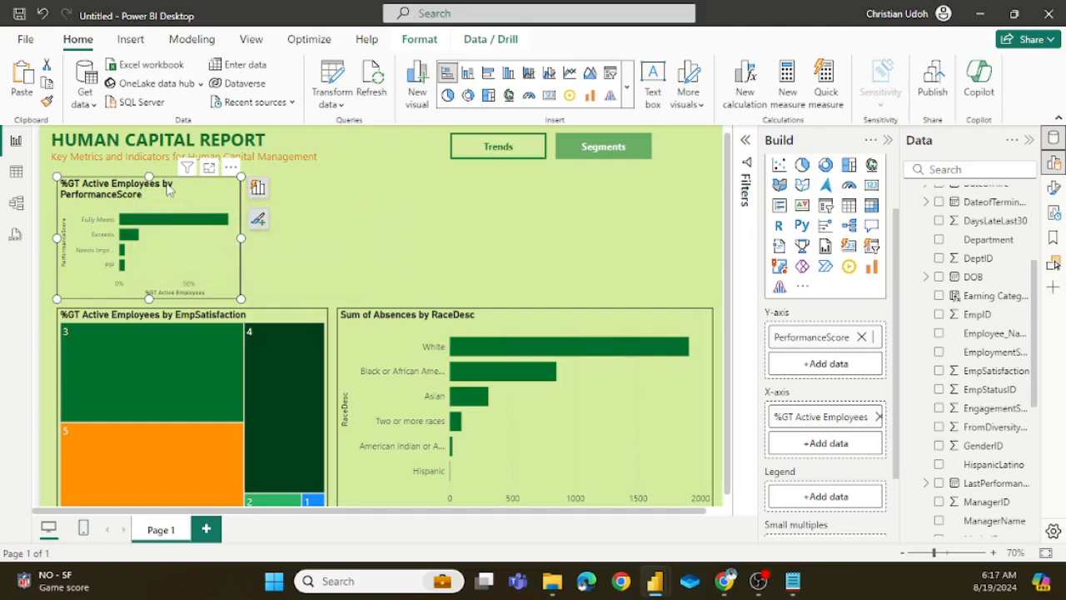
# Step: Turn off the title of the small PerformanceScore chart above the treemap
pyautogui.click(1054, 188)
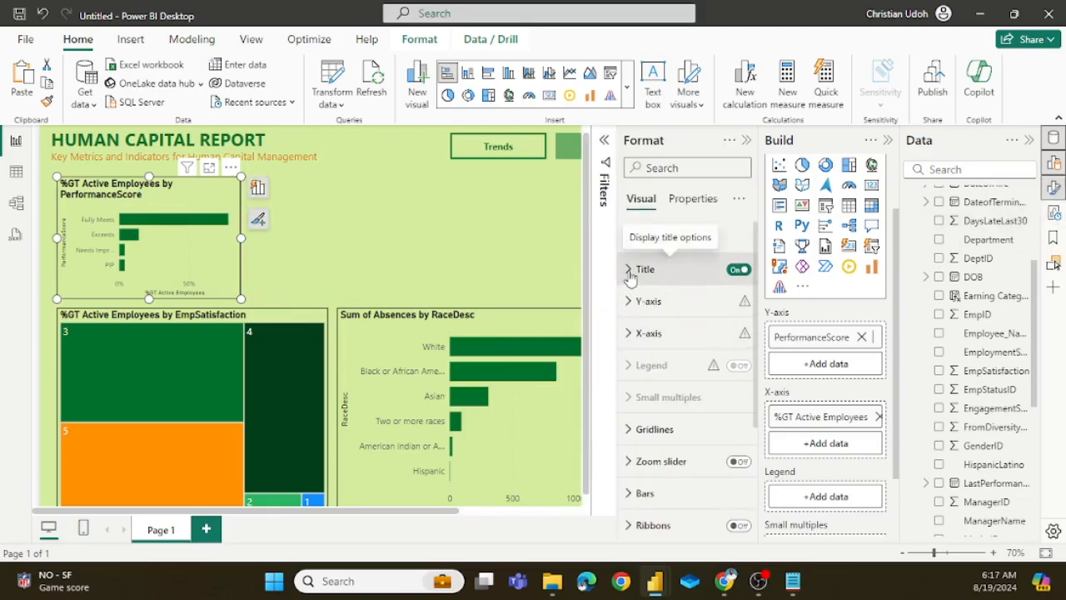
pyautogui.click(629, 271)
pyautogui.click(628, 271)
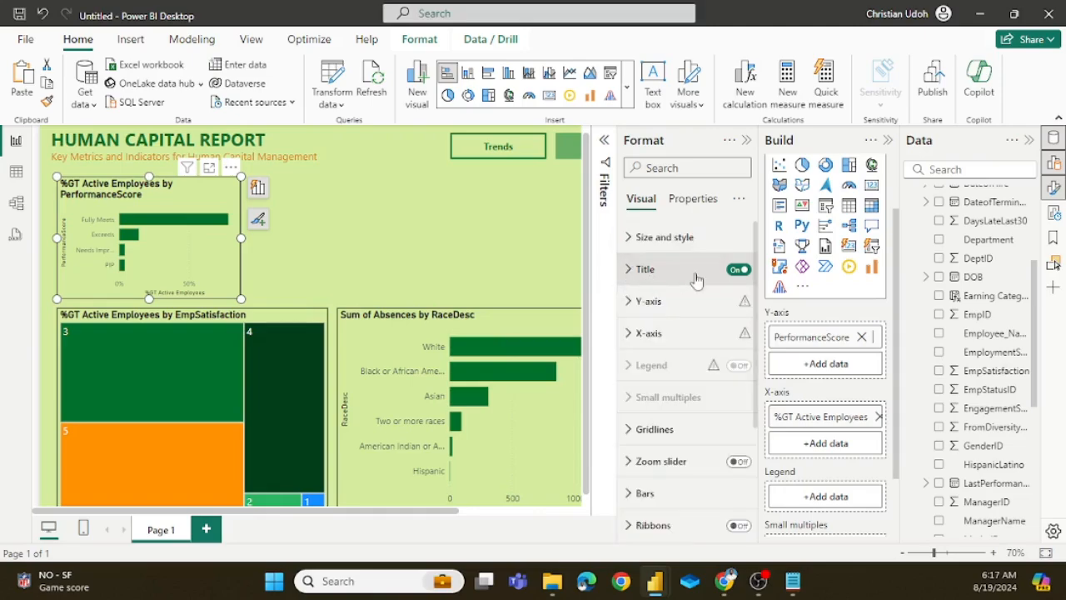
pyautogui.click(738, 269)
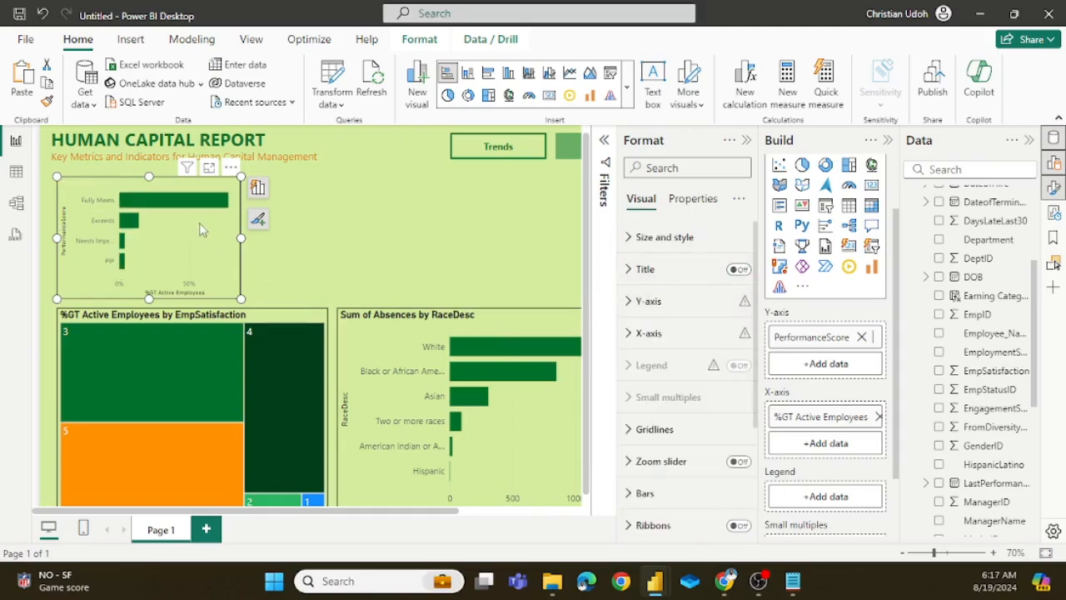
pyautogui.click(749, 143)
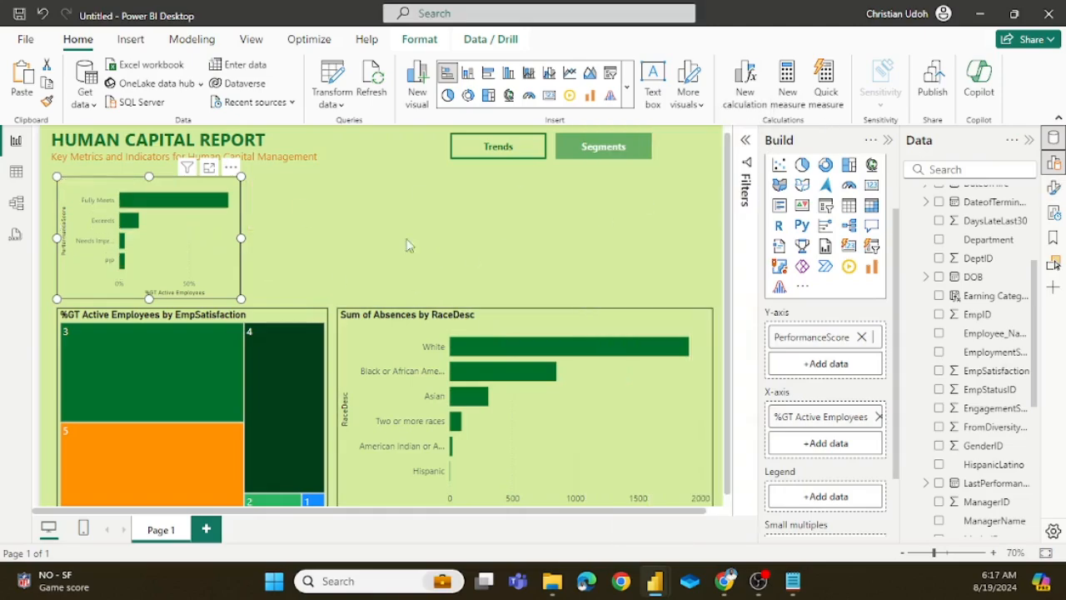
pyautogui.press('Escape')
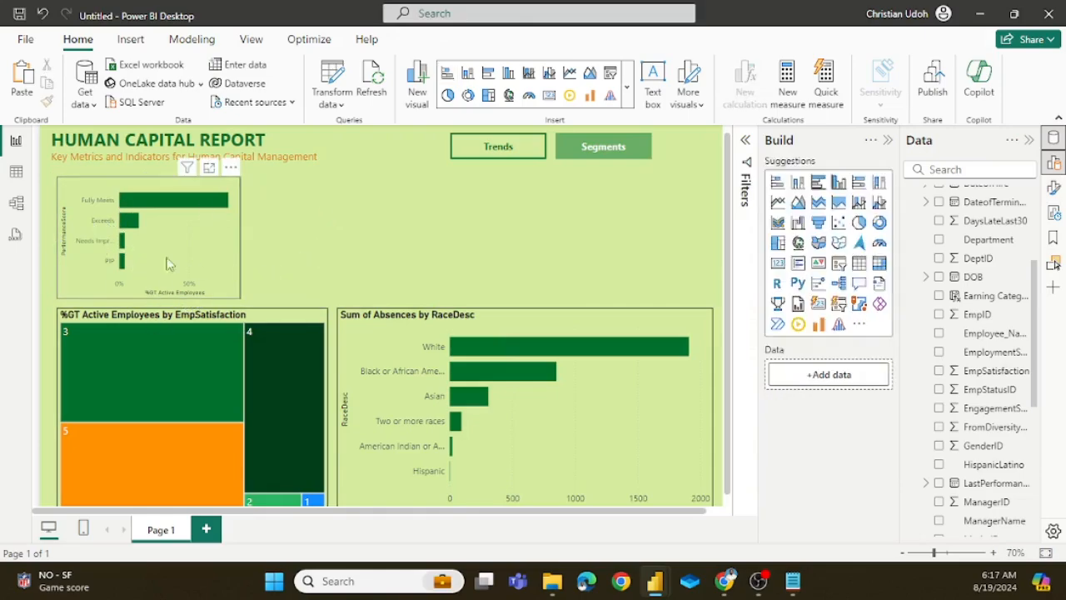
# Step: Check the segmentation layout around the performance chart in the hr analysis report, and return to the untitled report
pyautogui.moveTo(206, 207)
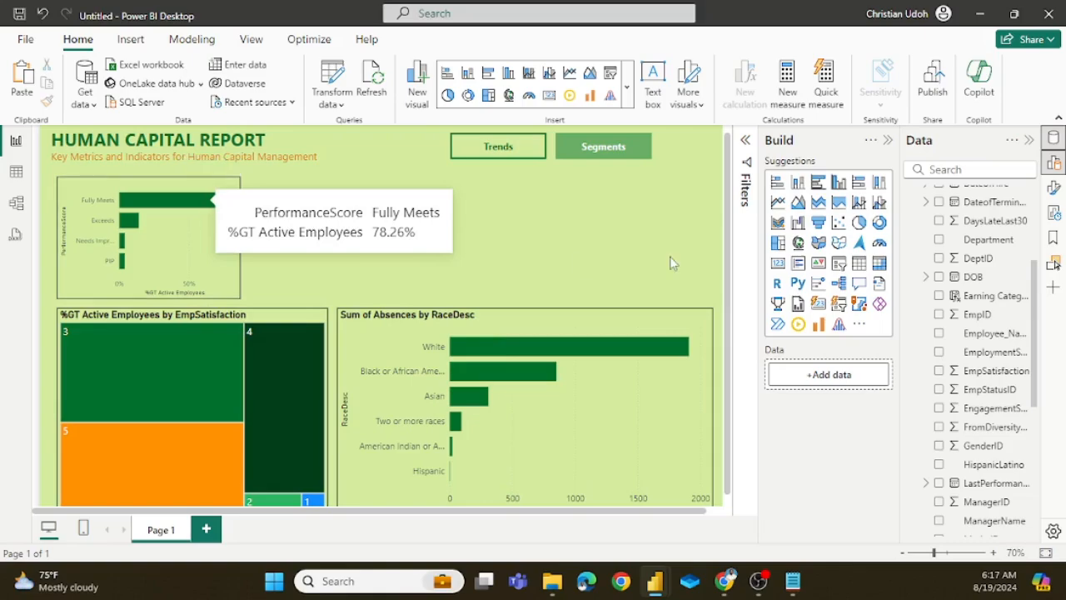
pyautogui.moveTo(658, 580)
pyautogui.click(572, 500)
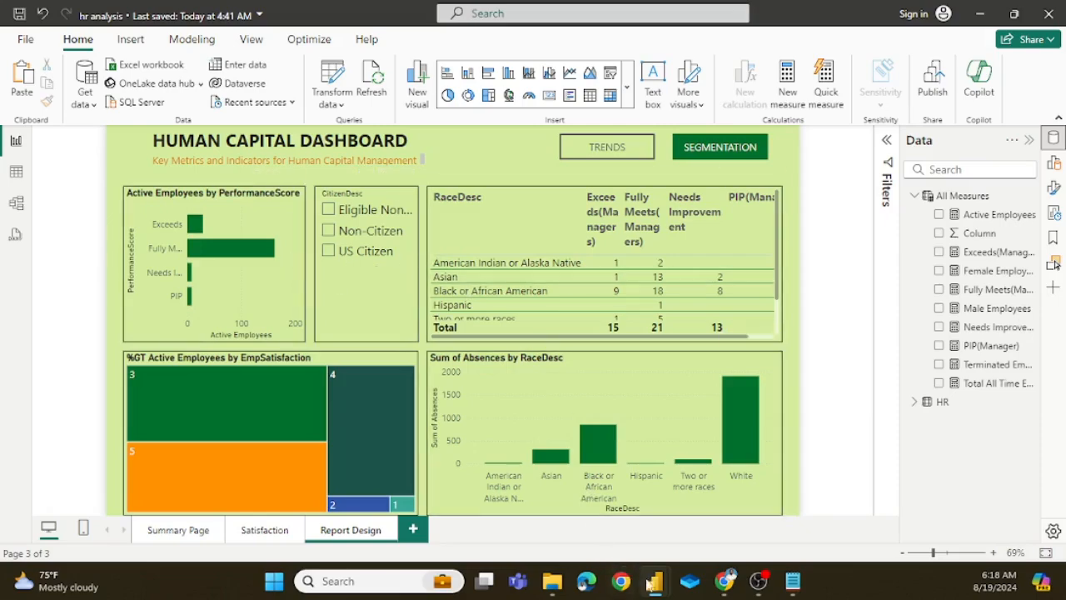
pyautogui.moveTo(654, 581)
pyautogui.click(700, 501)
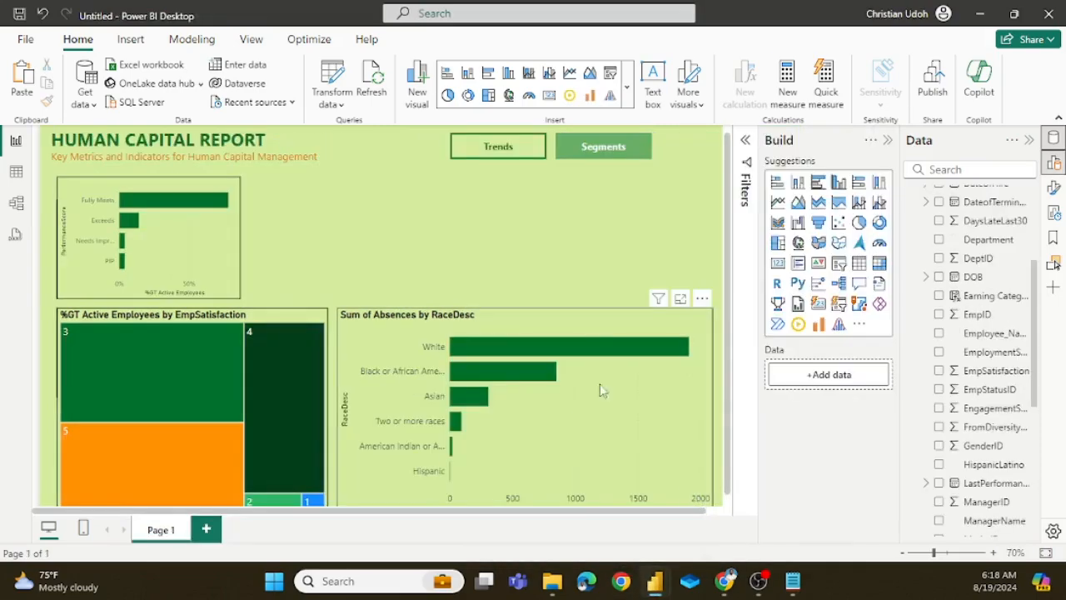
# Step: Duplicate the PerformanceScore chart, placing the copy beside it and narrowing it to end at the treemap's right edge
pyautogui.click(236, 242)
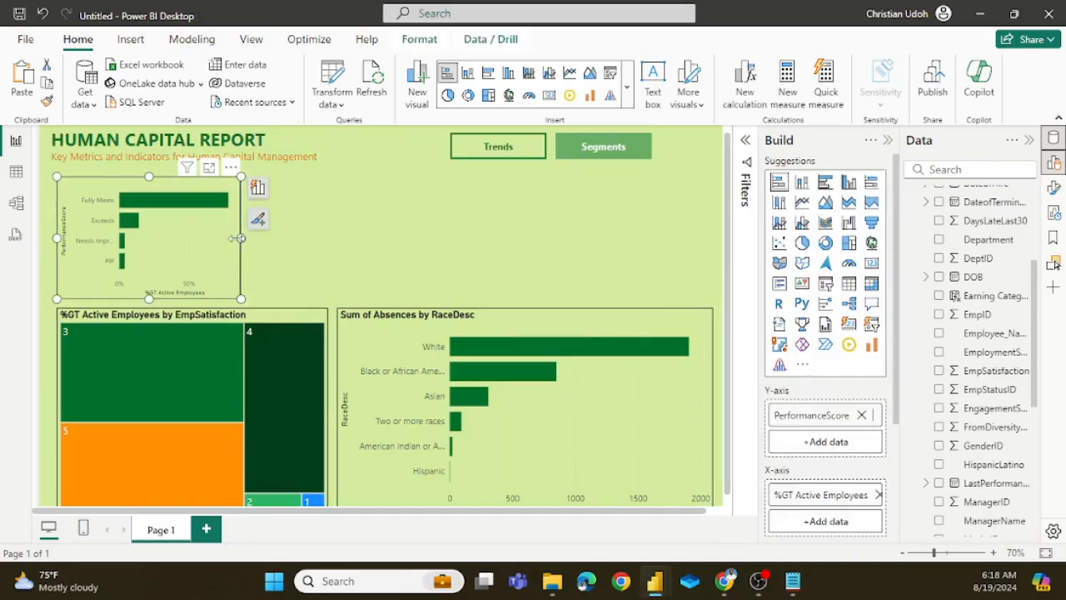
pyautogui.hotkey('ctrl', 'v')
pyautogui.moveTo(234, 237); pyautogui.dragTo(330, 248)
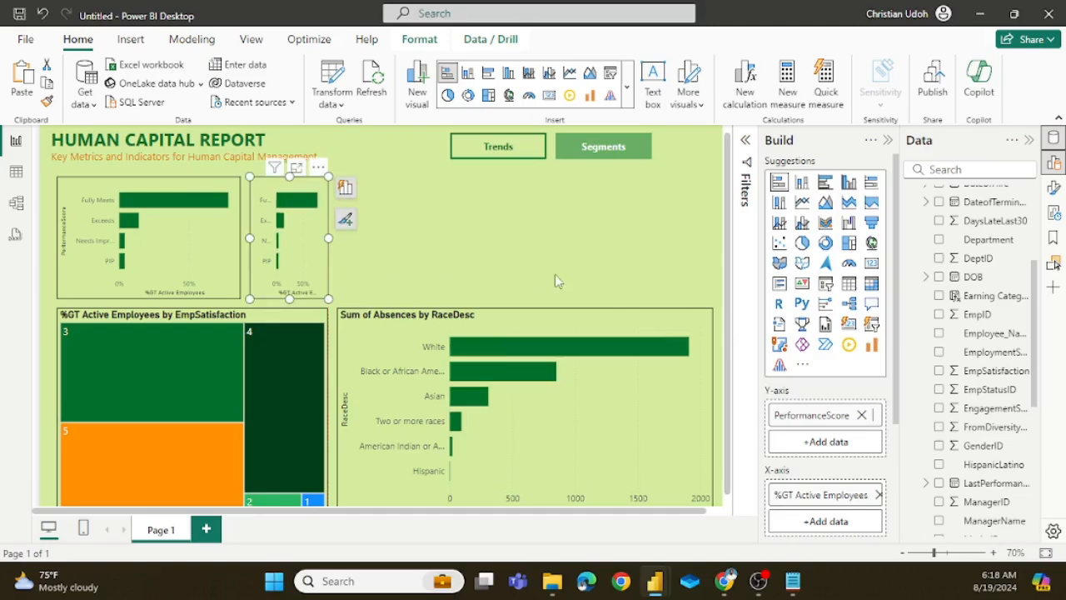
# Step: Clear the copied chart's fields and convert it into a slicer on the HR table's CitizenDesc field
pyautogui.click(862, 414)
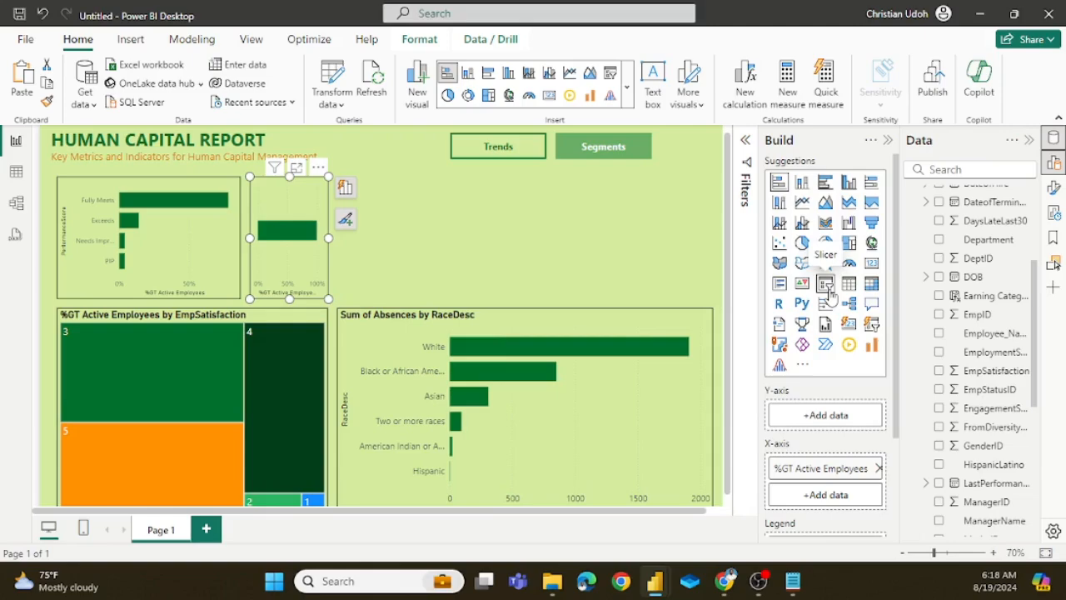
pyautogui.click(878, 469)
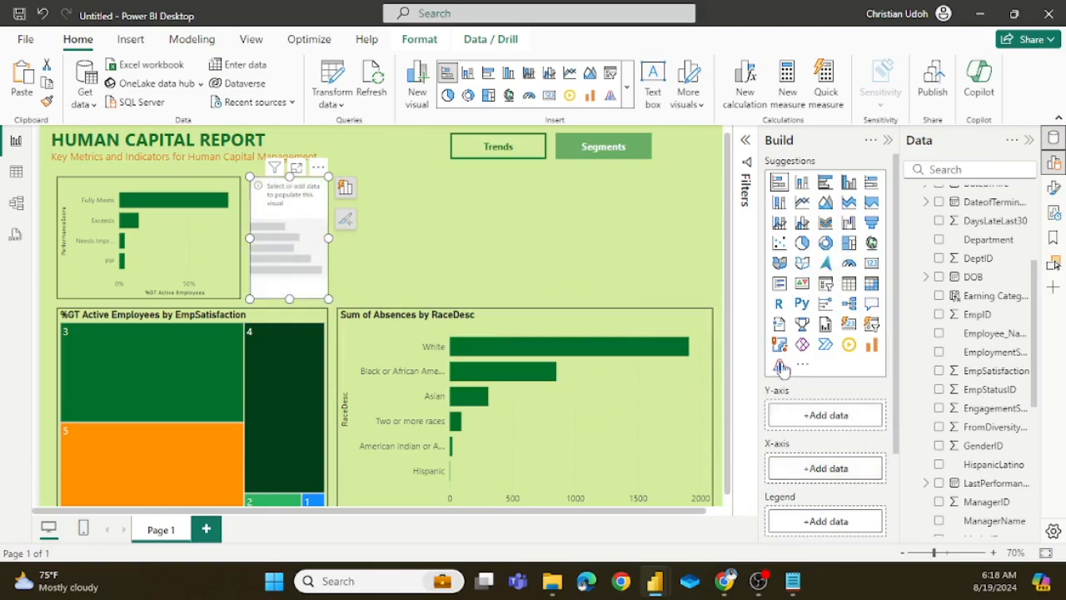
pyautogui.click(827, 285)
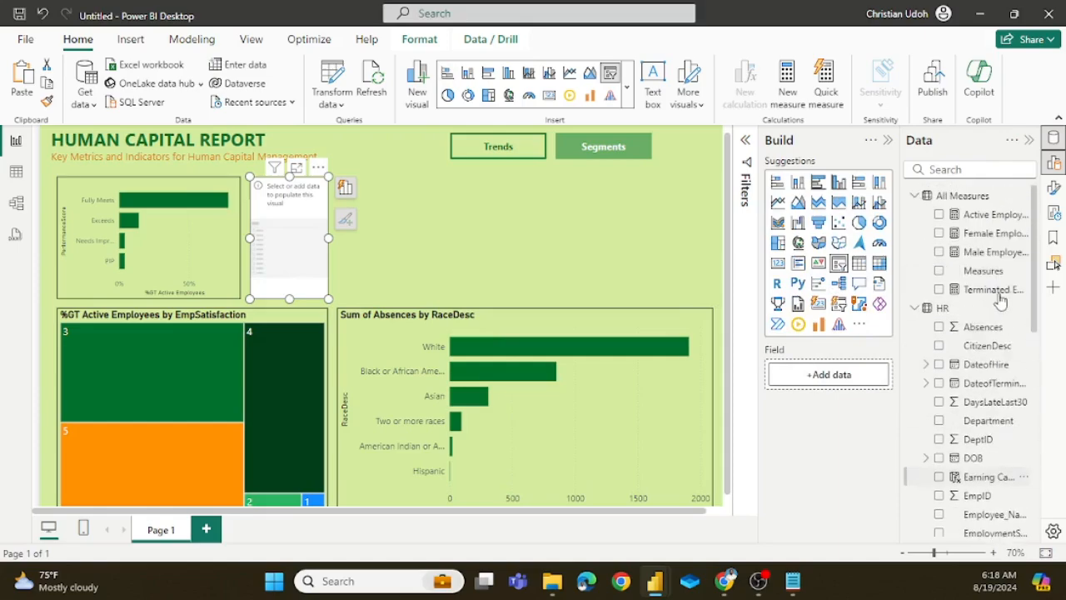
pyautogui.moveTo(997, 354); pyautogui.dragTo(824, 375)
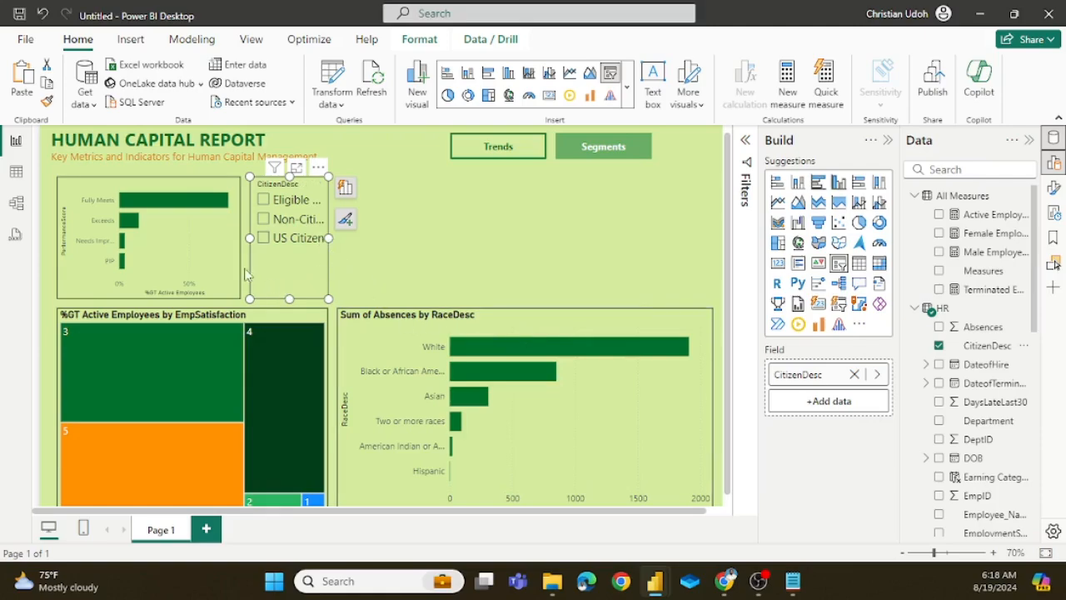
# Step: Narrow the PerformanceScore chart slightly and widen the CitizenDesc slicer into the freed space
pyautogui.moveTo(239, 258); pyautogui.dragTo(225, 237)
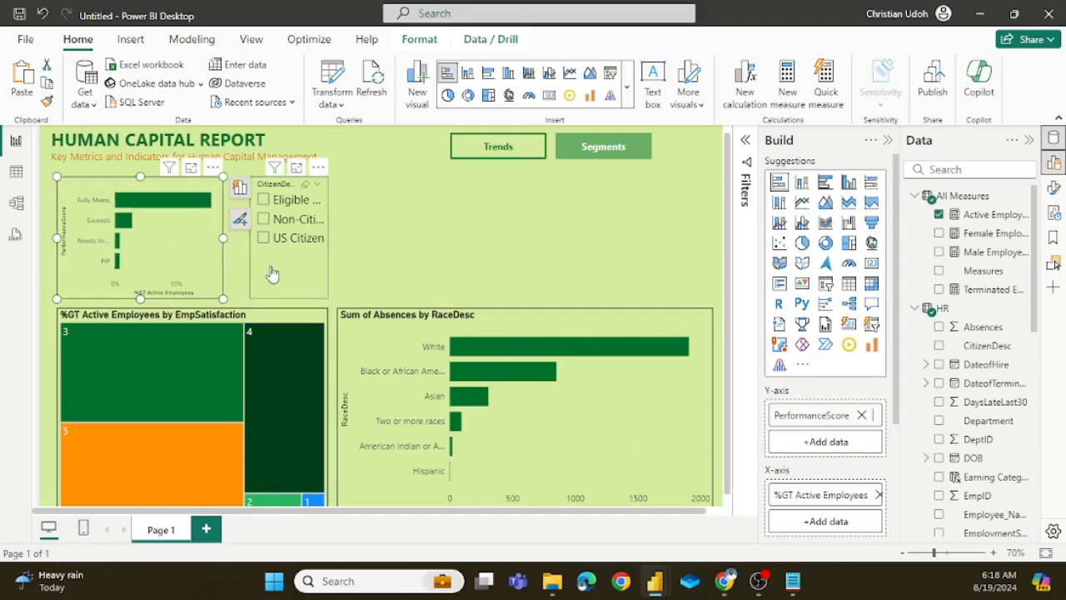
pyautogui.click(253, 241)
pyautogui.moveTo(249, 238); pyautogui.dragTo(236, 240)
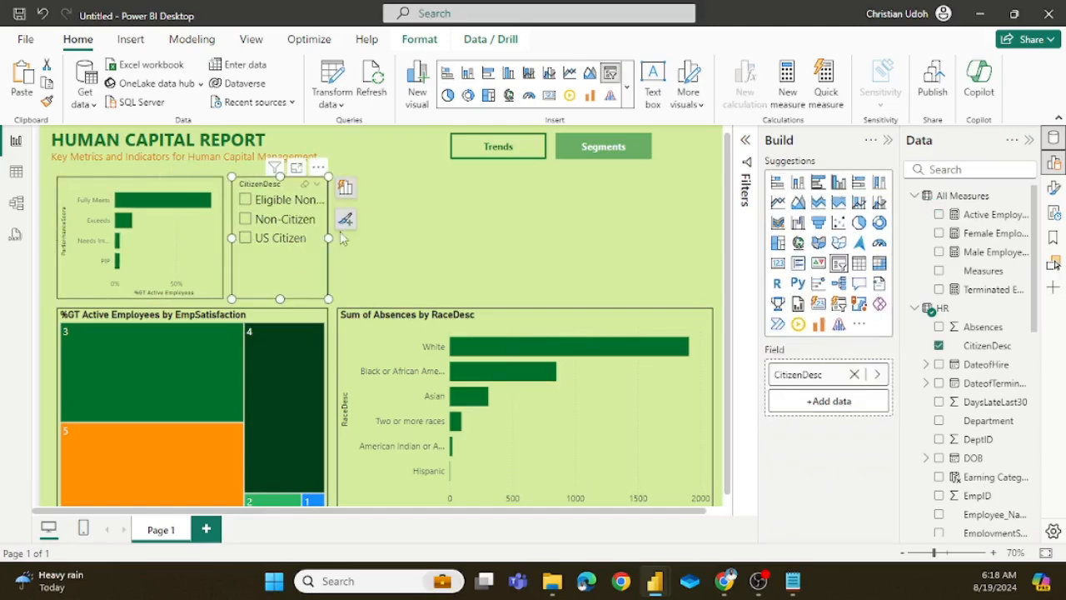
pyautogui.click(364, 255)
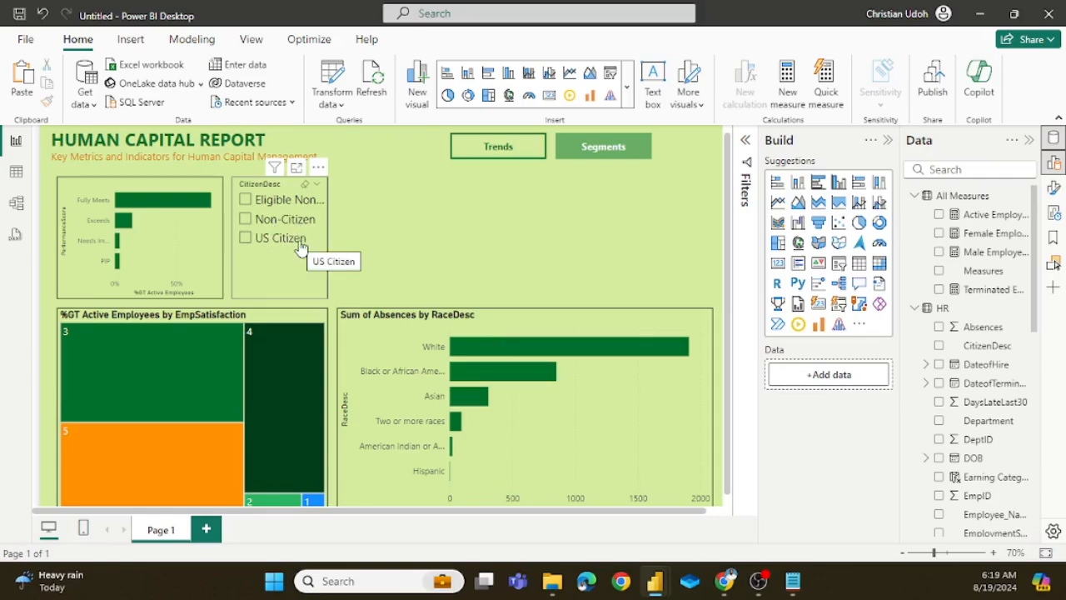
# Step: Test the CitizenDesc slicer with US Citizen and Eligible NonCitizen, and clear the selection
pyautogui.click(245, 241)
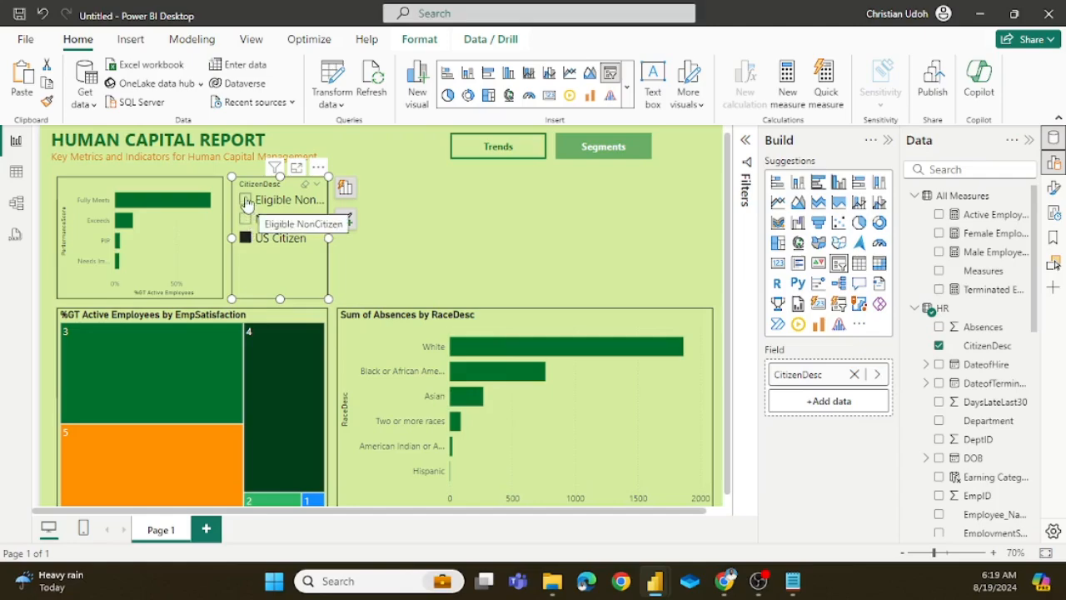
pyautogui.click(246, 201)
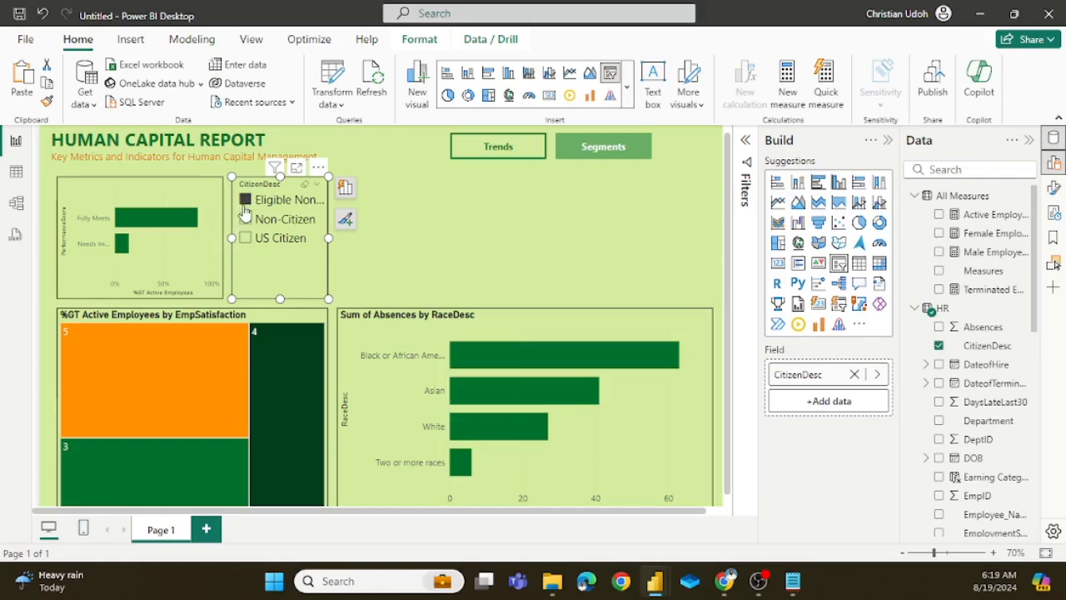
pyautogui.click(246, 200)
# Step: Check which visual follows the CitizenDesc slicer in the hr analysis report, and return to the untitled report
pyautogui.moveTo(655, 580)
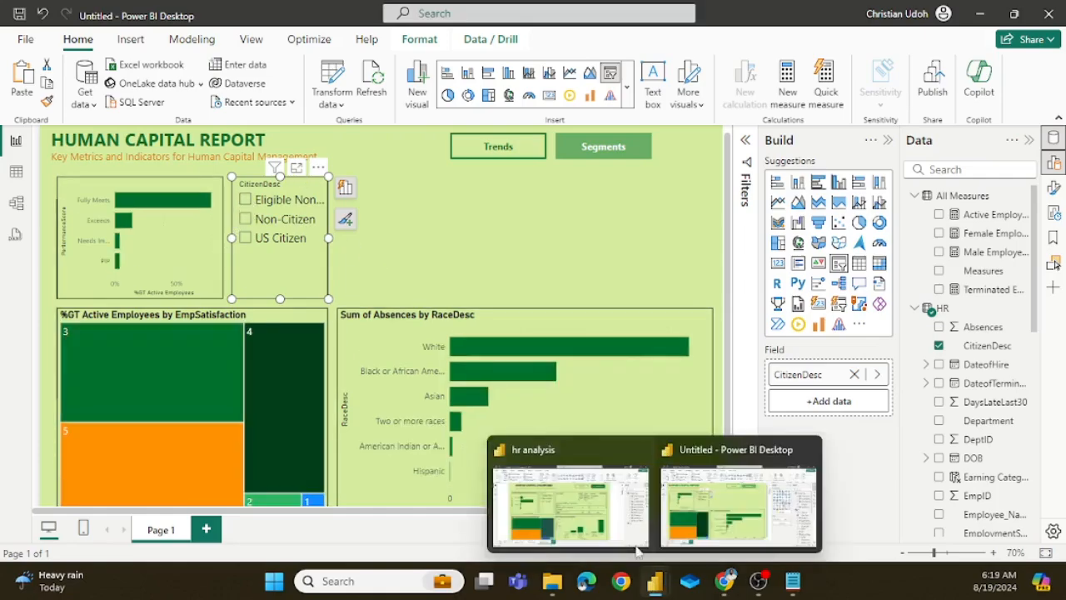
pyautogui.click(585, 506)
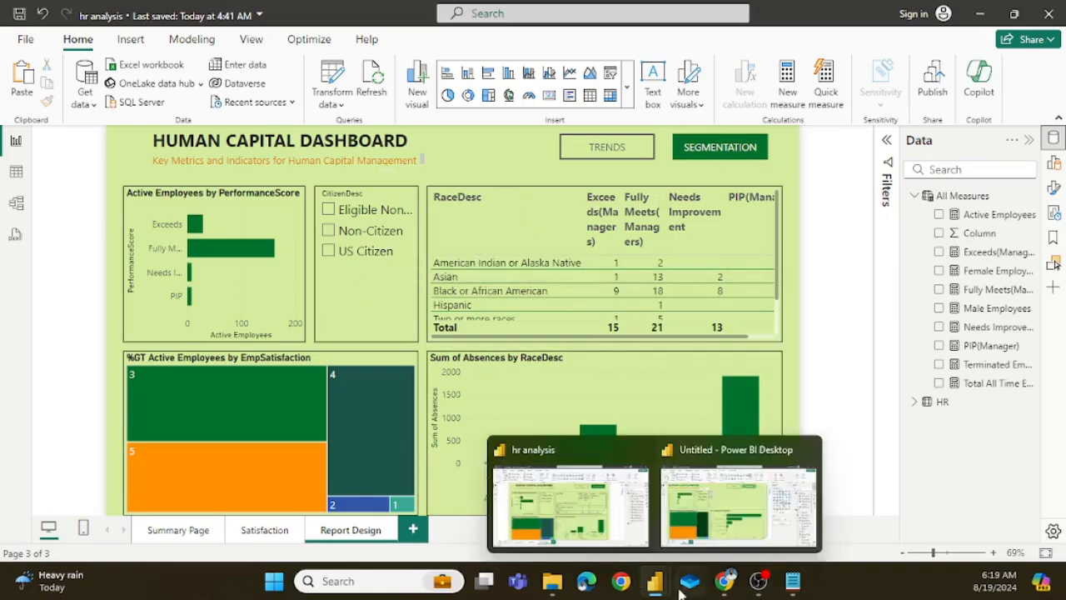
pyautogui.click(654, 580)
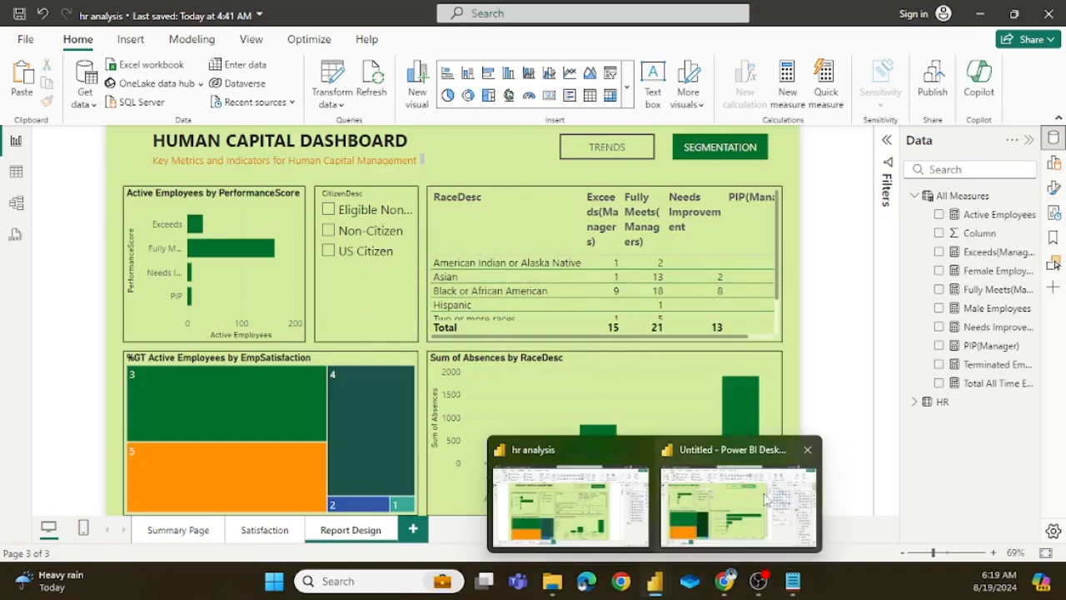
pyautogui.click(690, 434)
pyautogui.click(593, 251)
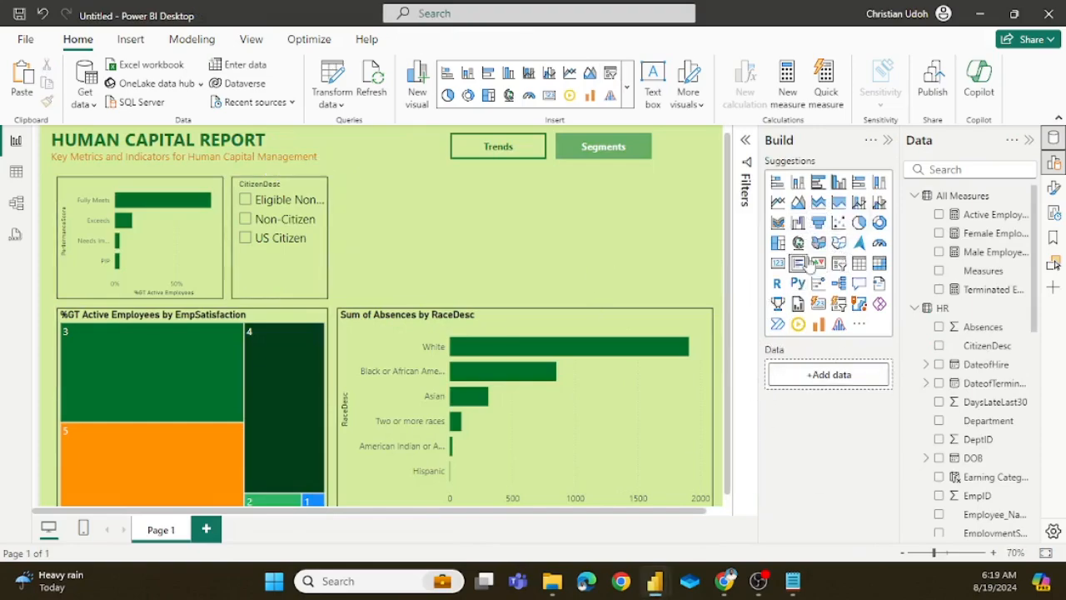
pyautogui.click(864, 275)
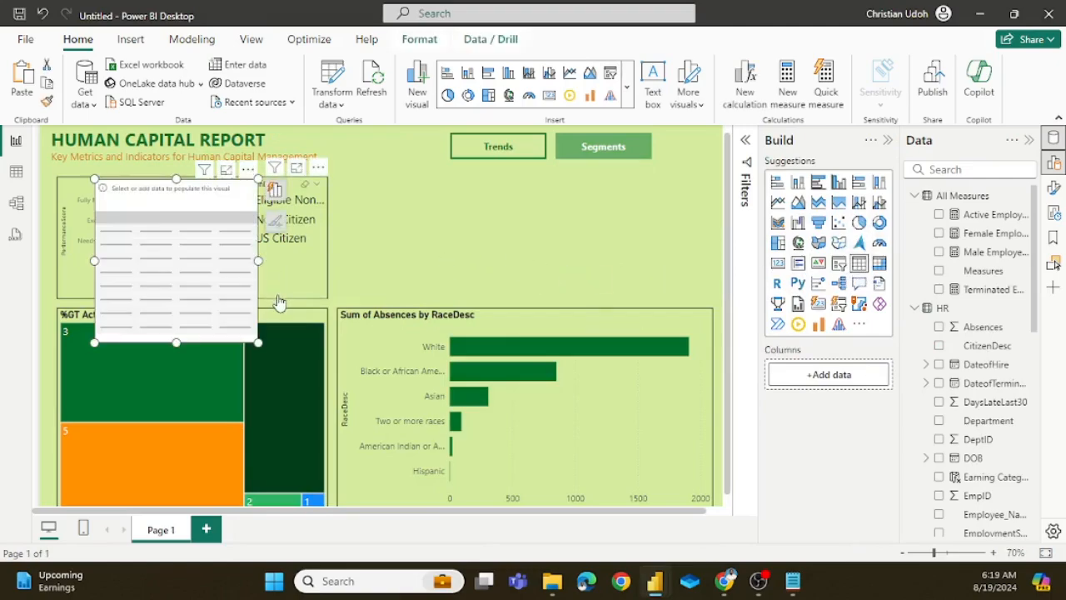
pyautogui.press('Delete')
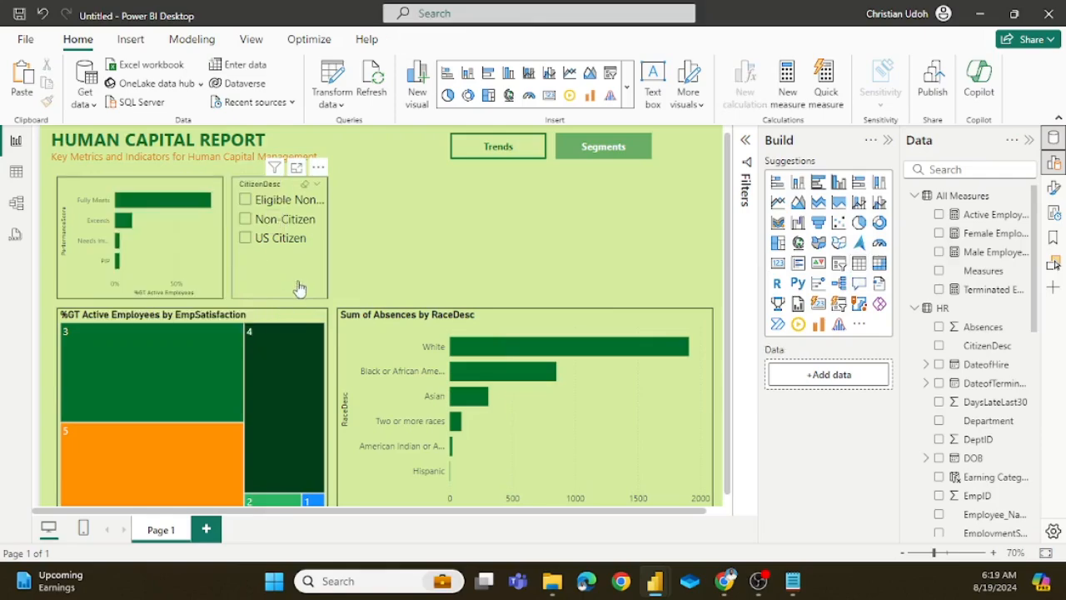
# Step: Duplicate the PerformanceScore chart beside the CitizenDesc slicer and widen the copy to match the Sum of Absences by RaceDesc chart
pyautogui.click(214, 294)
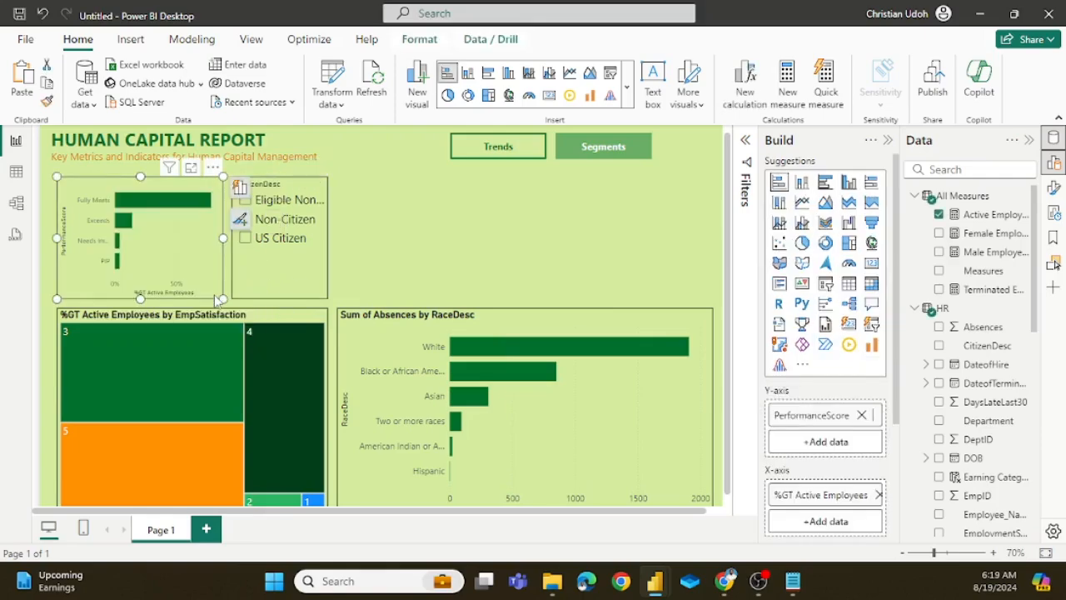
pyautogui.hotkey('ctrl', 'c')
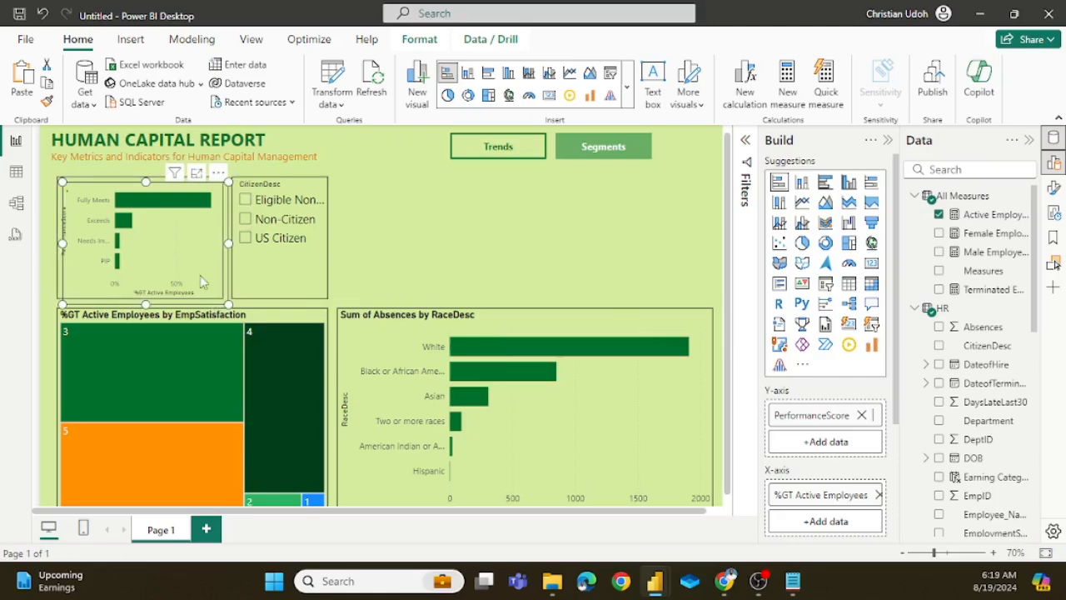
pyautogui.hotkey('ctrl', 'v')
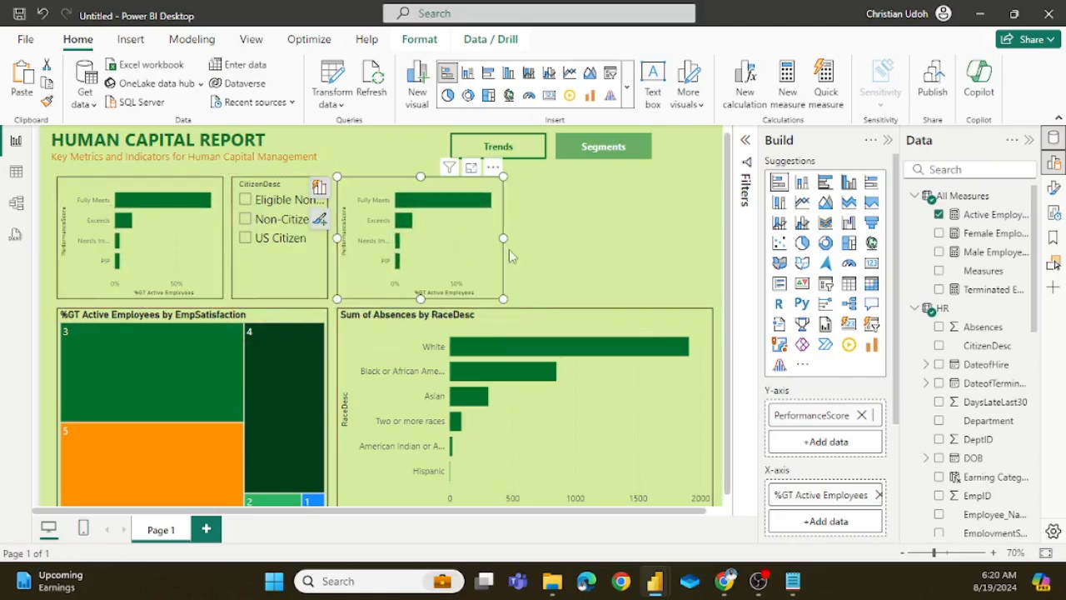
pyautogui.moveTo(503, 243); pyautogui.dragTo(714, 249)
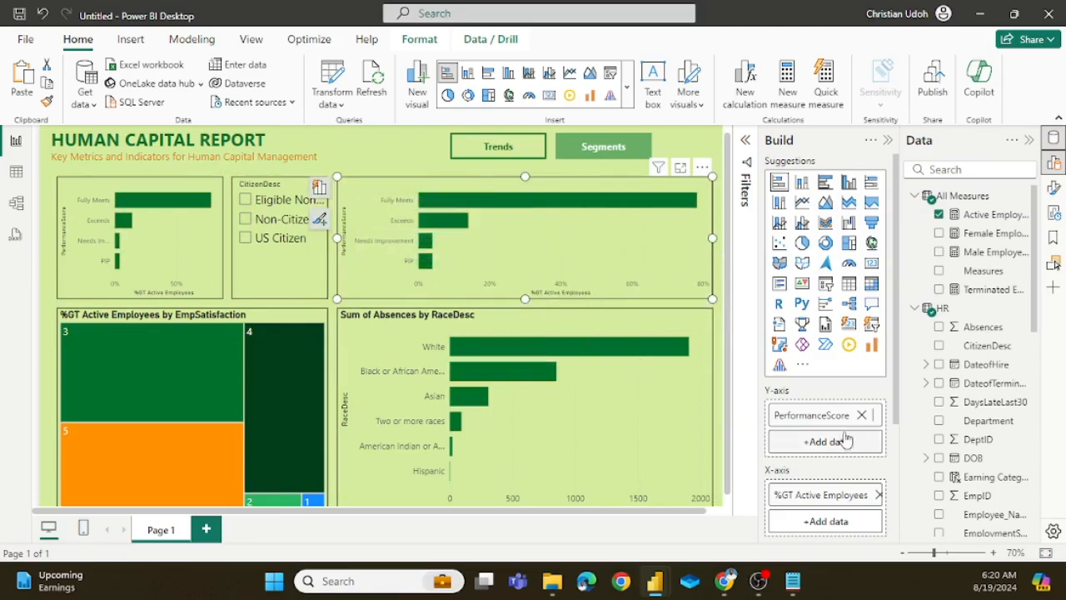
# Step: Clear the PerformanceScore and %GT Active Employees fields from the copied chart and convert it into a table
pyautogui.click(863, 415)
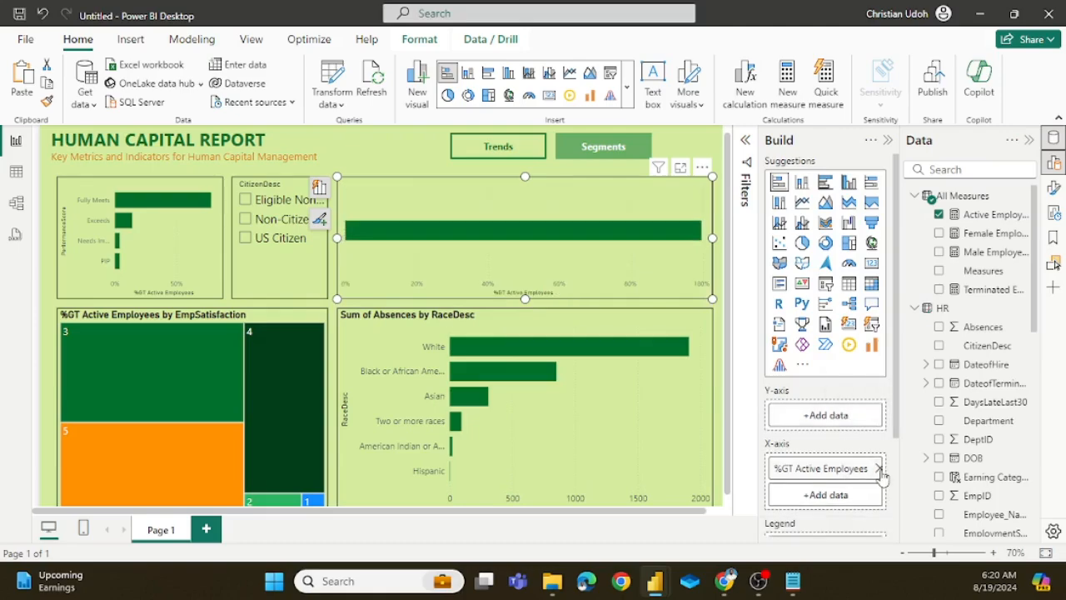
pyautogui.click(878, 468)
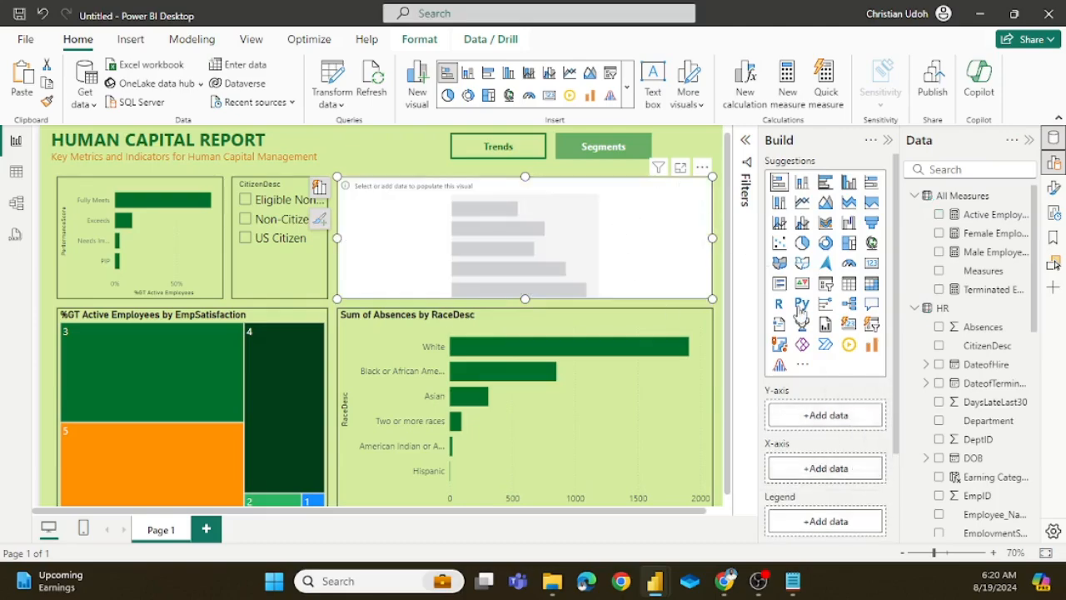
pyautogui.click(850, 286)
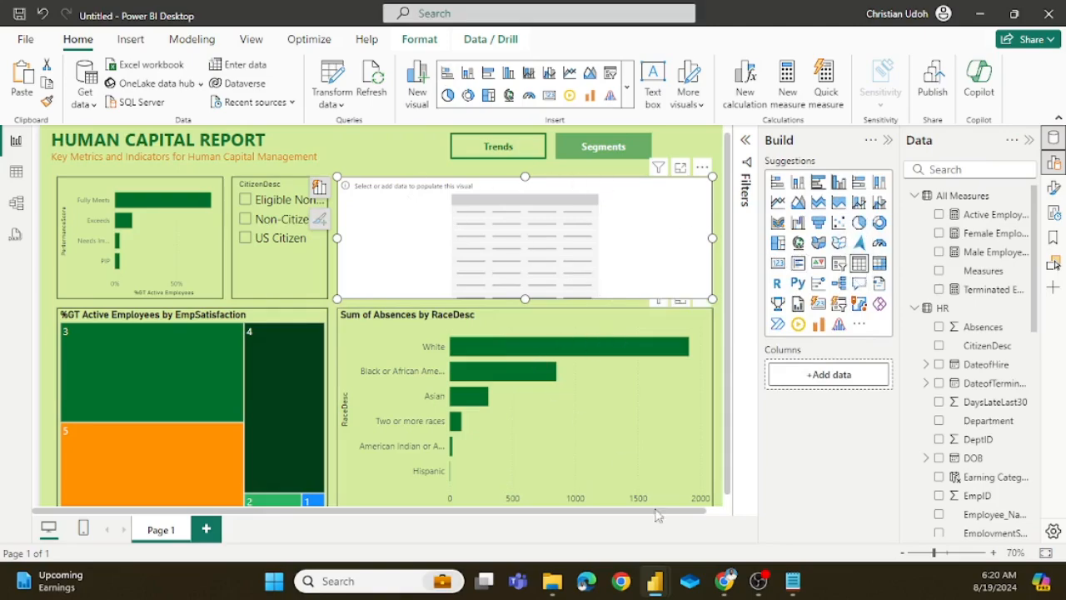
# Step: Switch to the hr analysis report and check which columns its RaceDesc performance table uses
pyautogui.moveTo(655, 581)
pyautogui.click(617, 451)
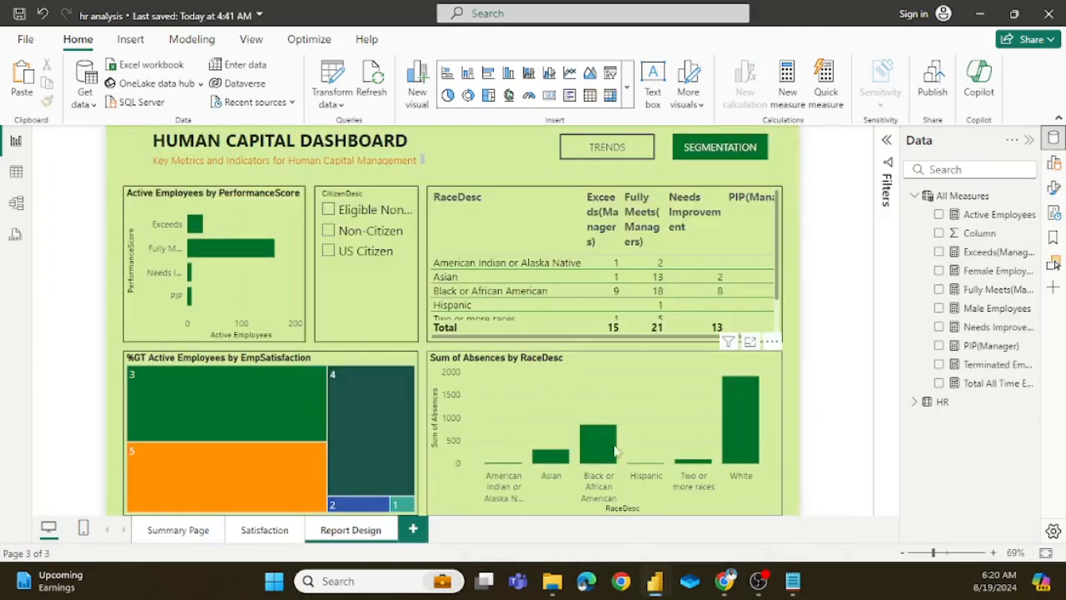
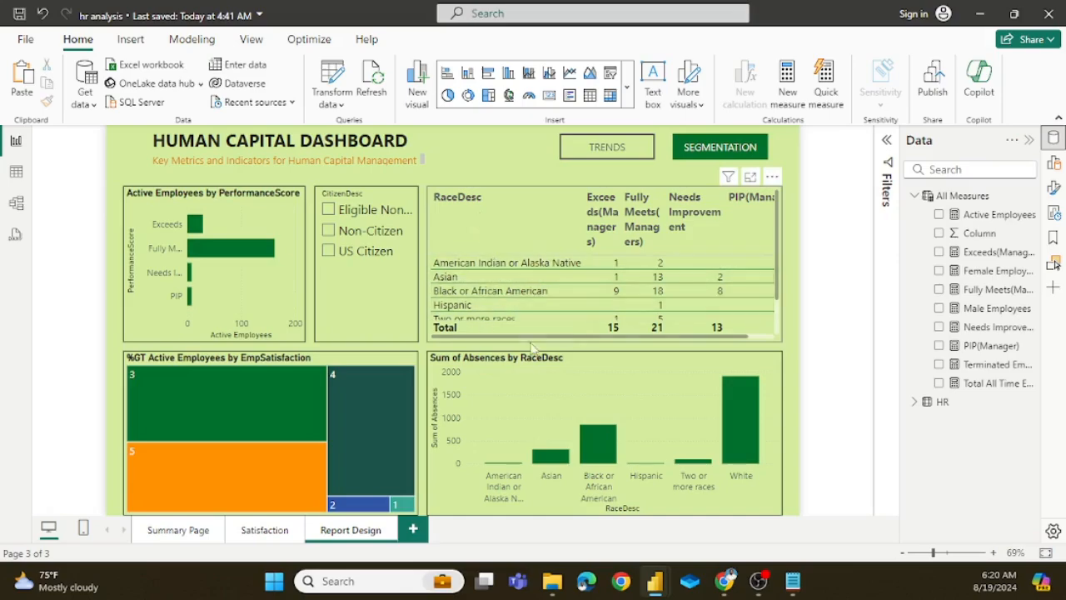
# Step: Examine the RaceDesc performance table's rows and the formulas of its Fully Meets(Managers) and Needs Improvement measures in the hr analysis report
pyautogui.scroll(-1, 522, 276)
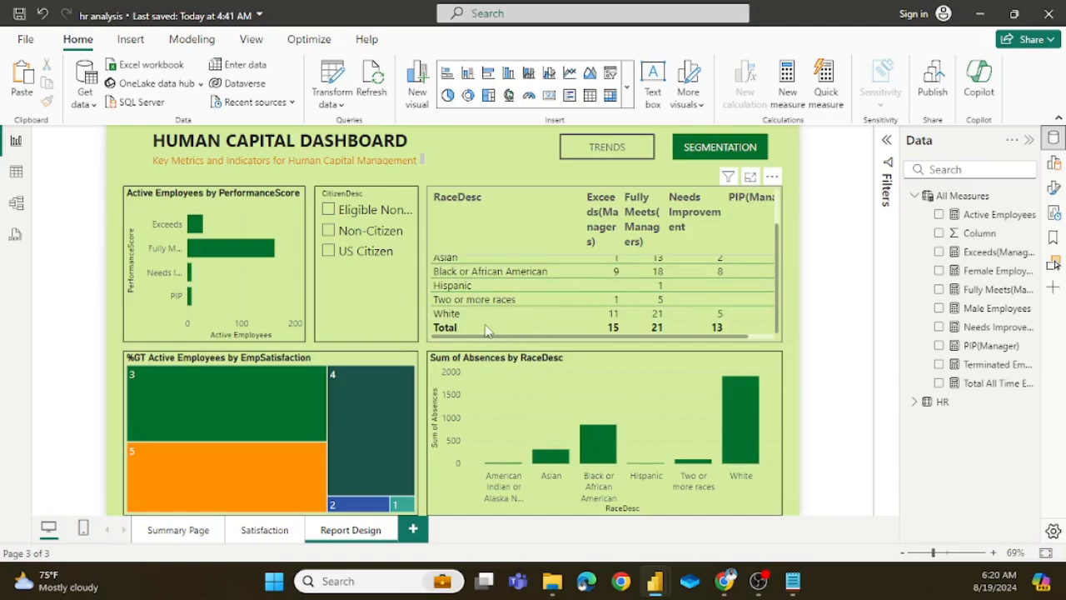
pyautogui.scroll(1, 515, 302)
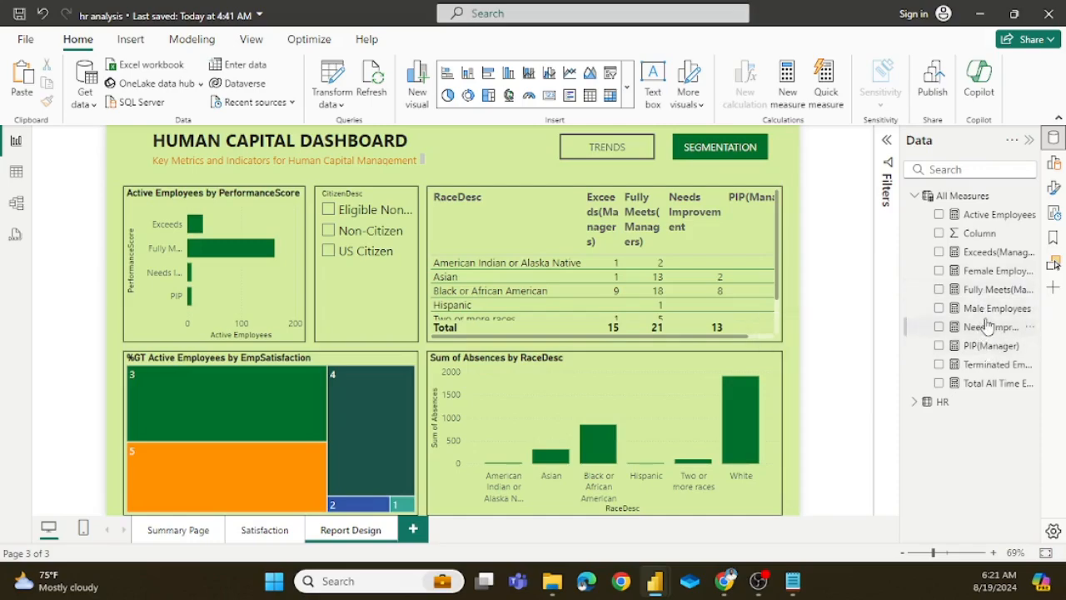
pyautogui.click(991, 292)
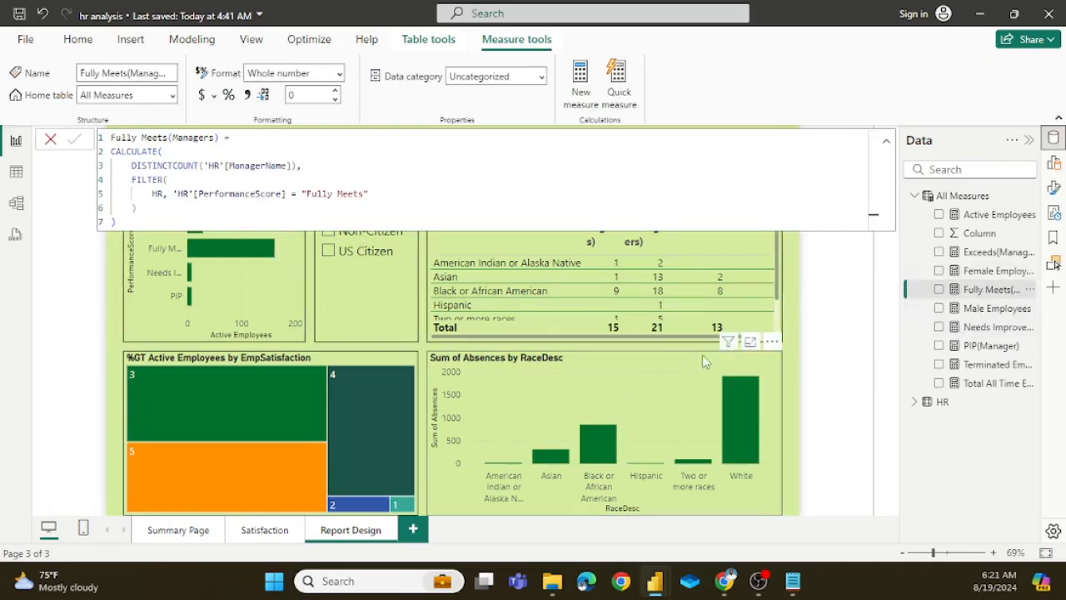
pyautogui.click(793, 306)
pyautogui.click(655, 586)
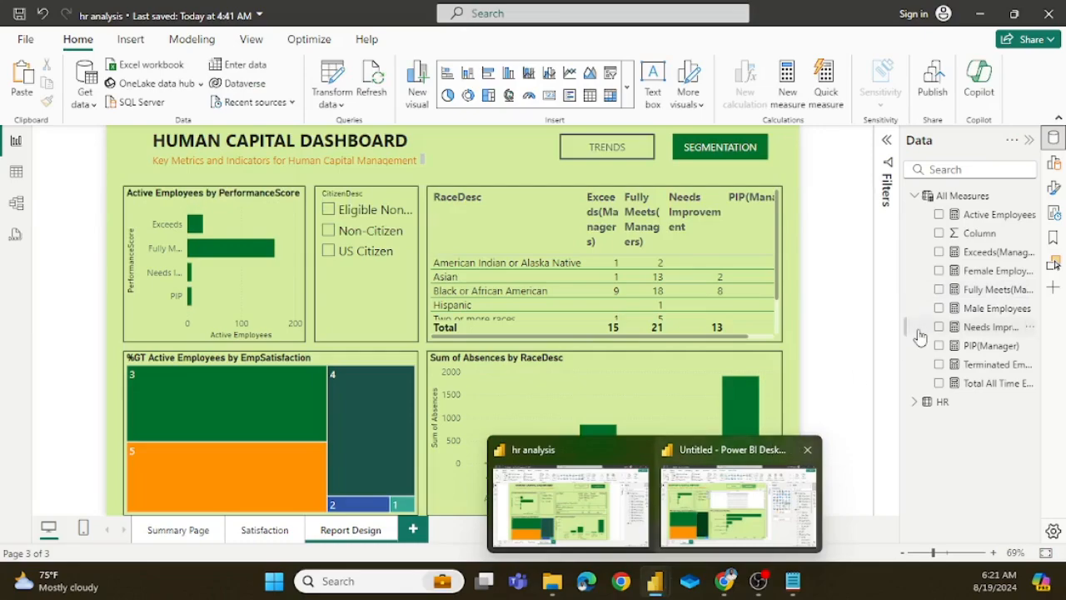
pyautogui.click(991, 326)
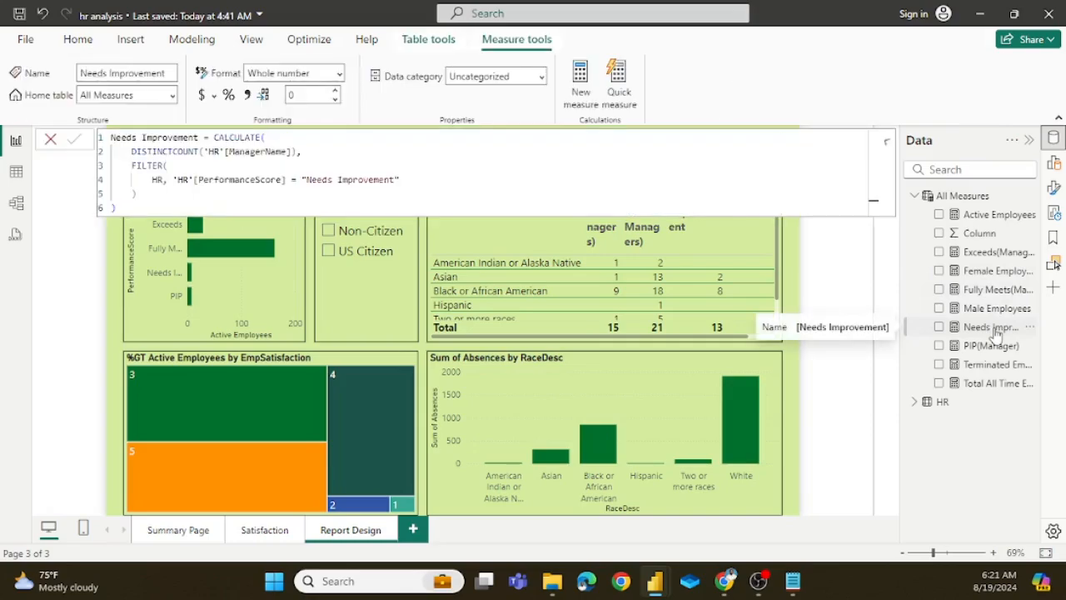
# Step: Copy the CALCULATE formula of the Fully Meets(Managers) measure without its name, and return to the untitled report
pyautogui.click(1000, 292)
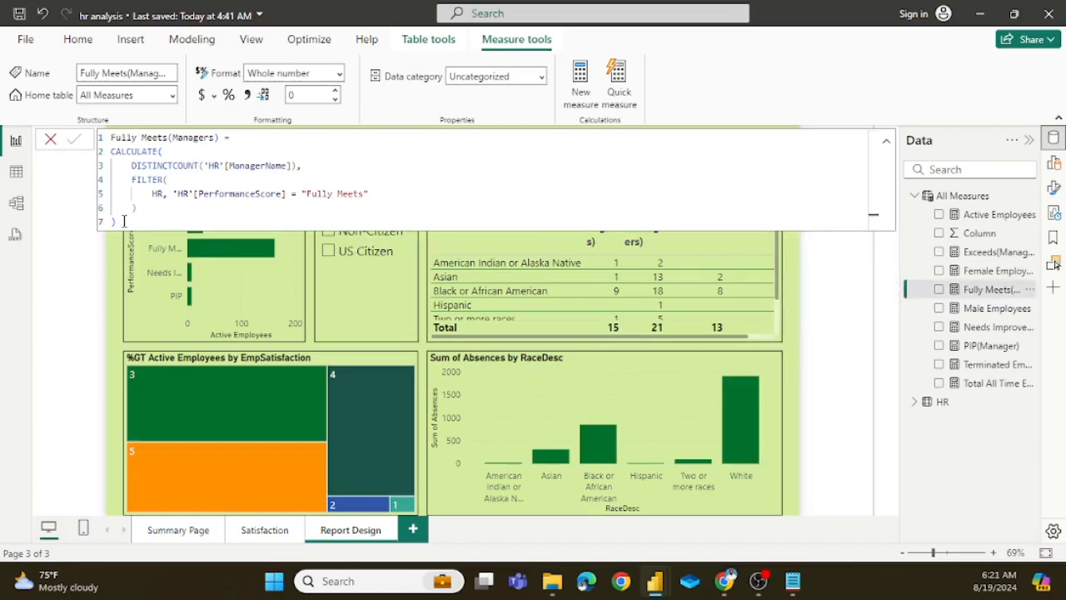
pyautogui.moveTo(124, 220); pyautogui.dragTo(107, 151)
pyautogui.hotkey('ctrl', 'c')
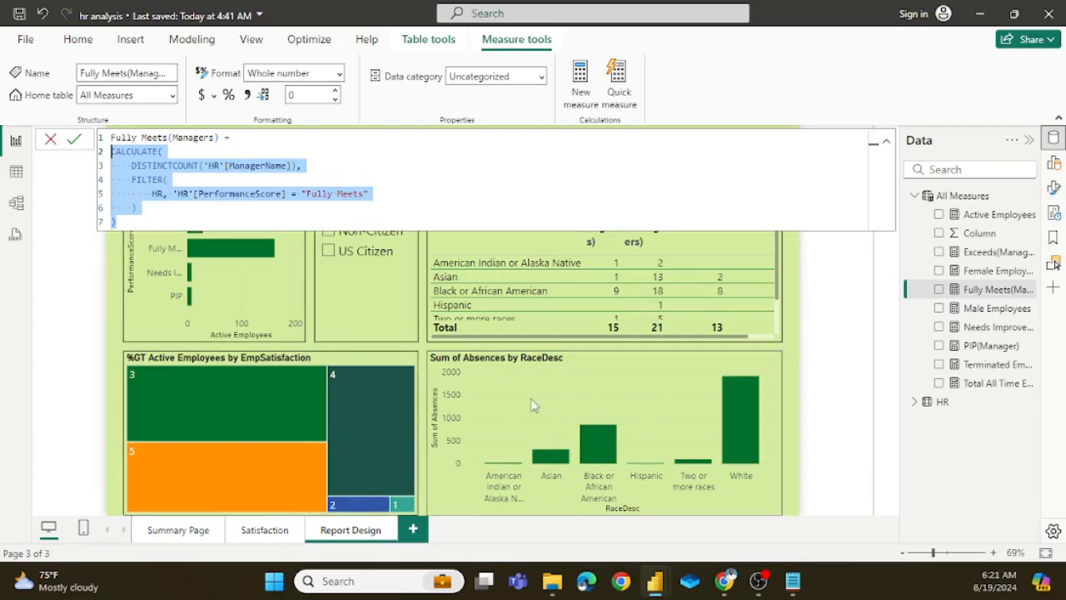
pyautogui.moveTo(654, 581)
pyautogui.click(760, 473)
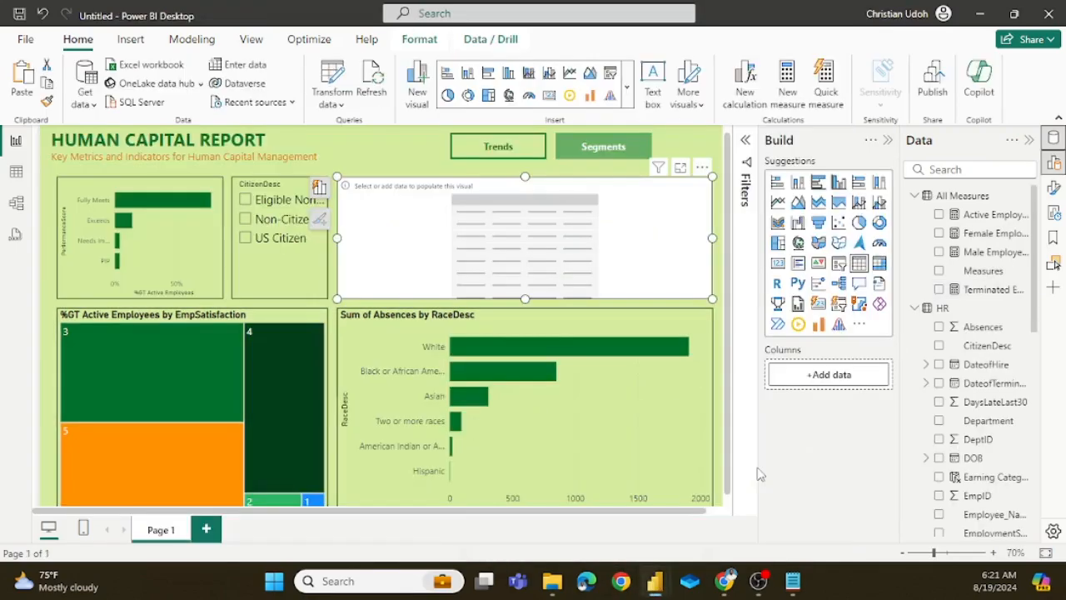
# Step: Add a new measure to the All Measures table and name it Fully Meets
pyautogui.click(685, 148)
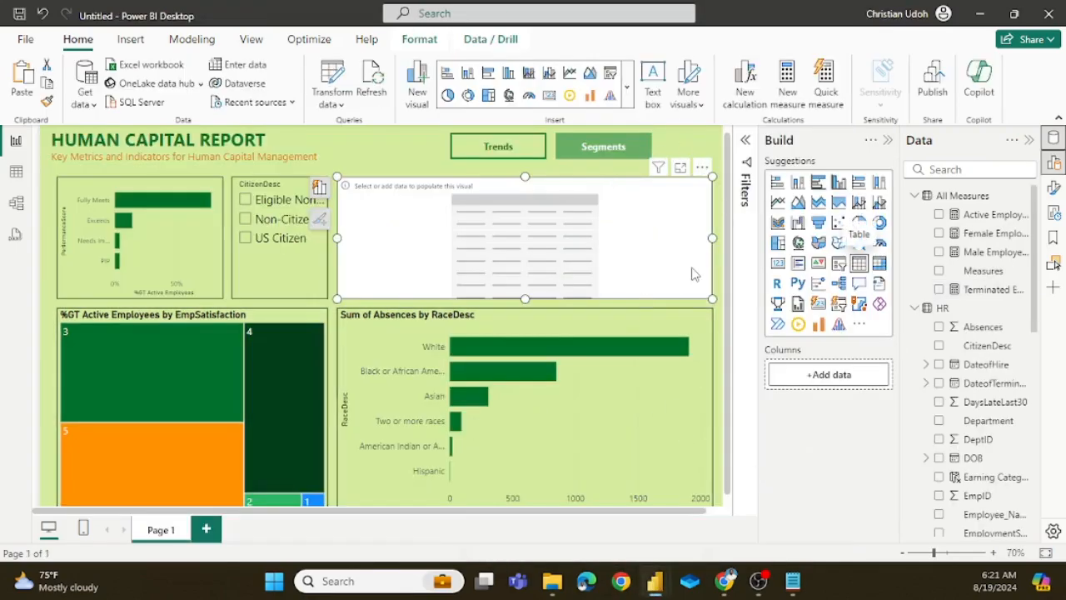
pyautogui.rightClick(956, 200)
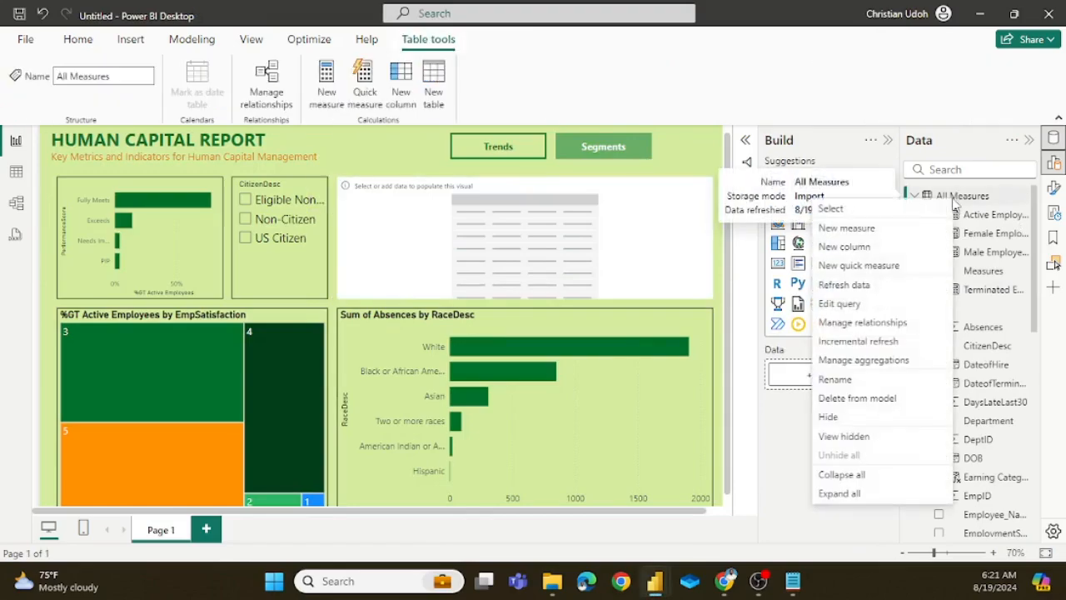
pyautogui.click(869, 229)
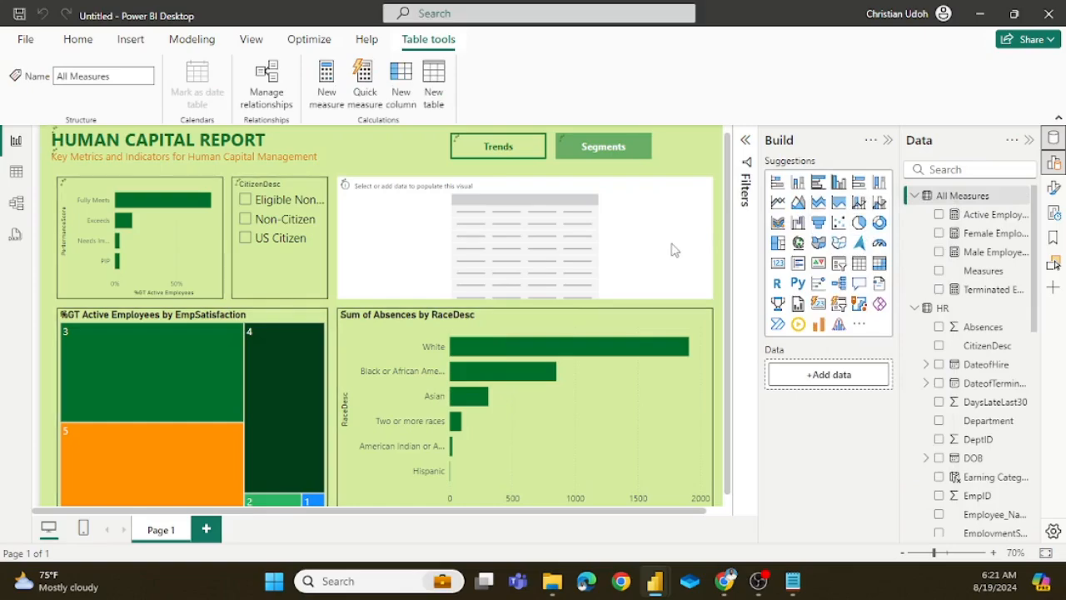
pyautogui.click(327, 84)
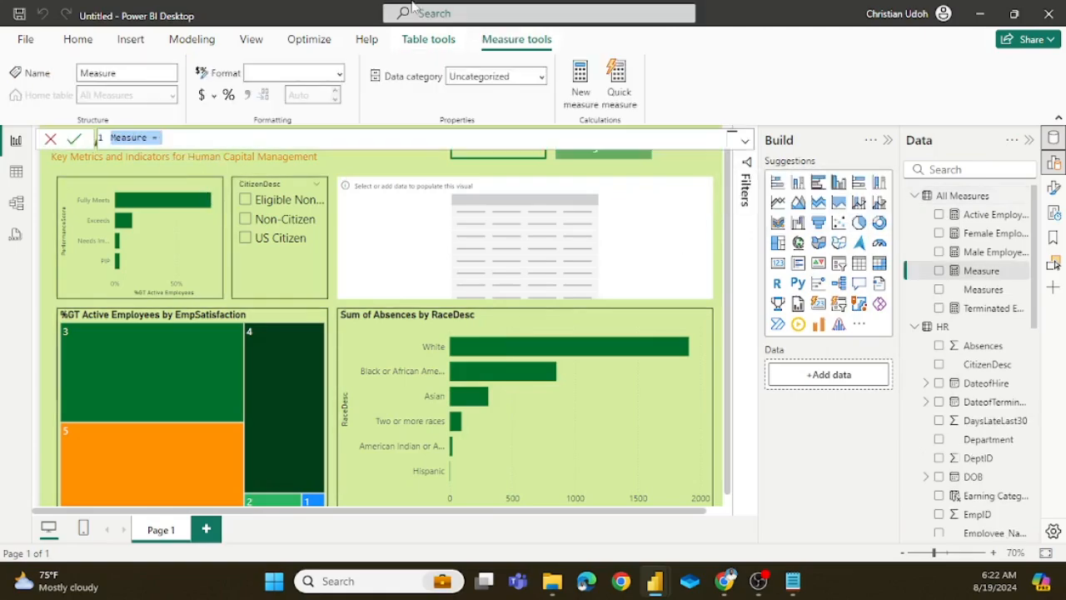
pyautogui.press('Left')
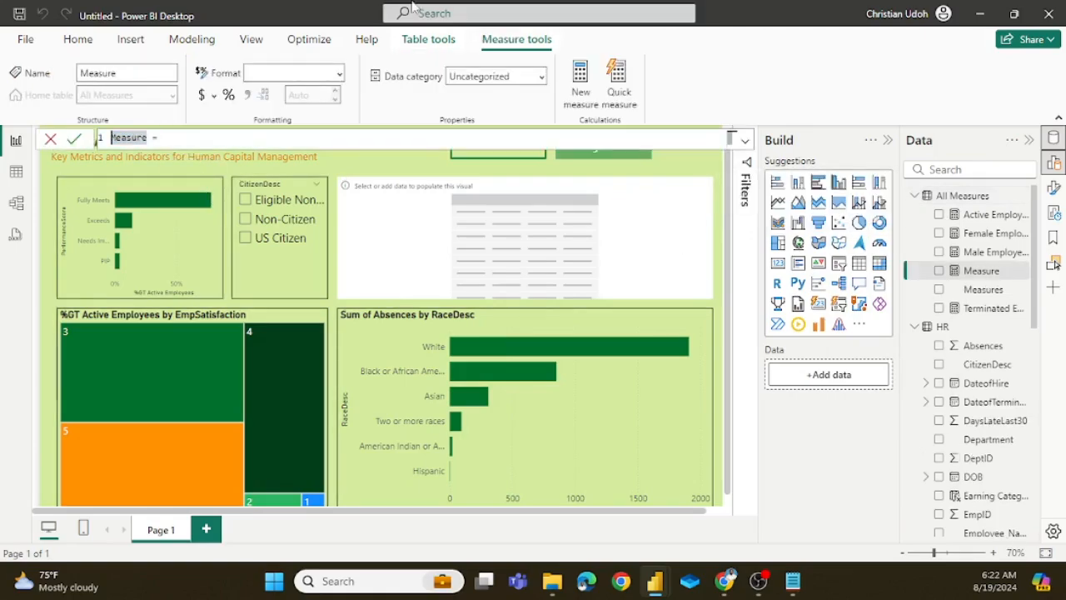
pyautogui.press('Delete')
pyautogui.press('Delete')
pyautogui.press('Delete')
pyautogui.press('Delete')
pyautogui.press('Delete')
pyautogui.press('Delete')
pyautogui.press('Delete')
pyautogui.write('Fully ')
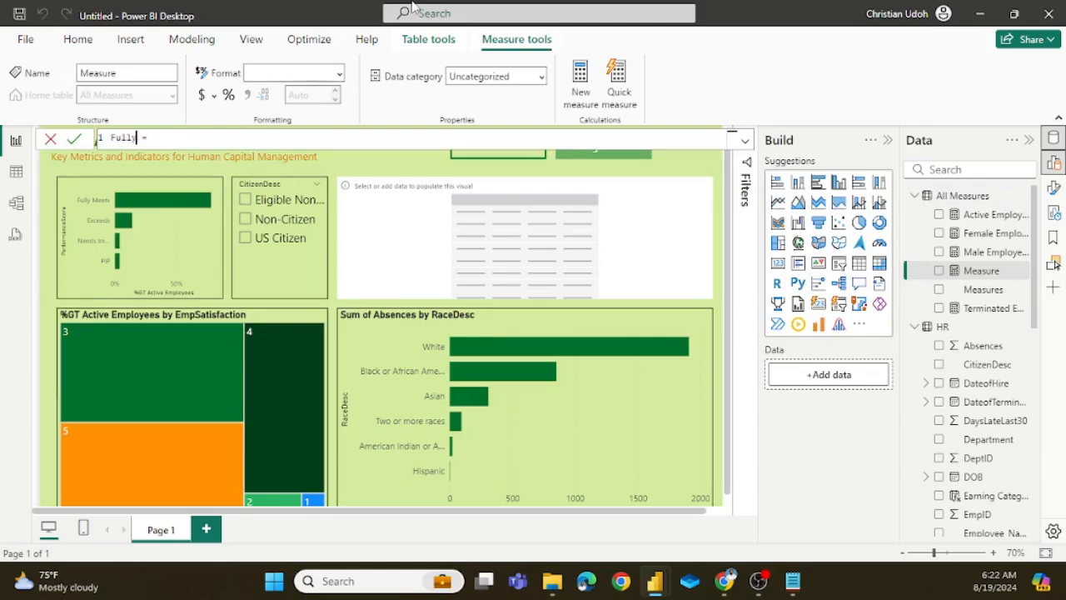
pyautogui.write('Meets')
# Step: Paste the copied formula counting distinct ManagerName values where PerformanceScore is "Fully Meets" into the measure and commit it
pyautogui.hotkey('shift', 'Return')
pyautogui.hotkey('ctrl', 'v')
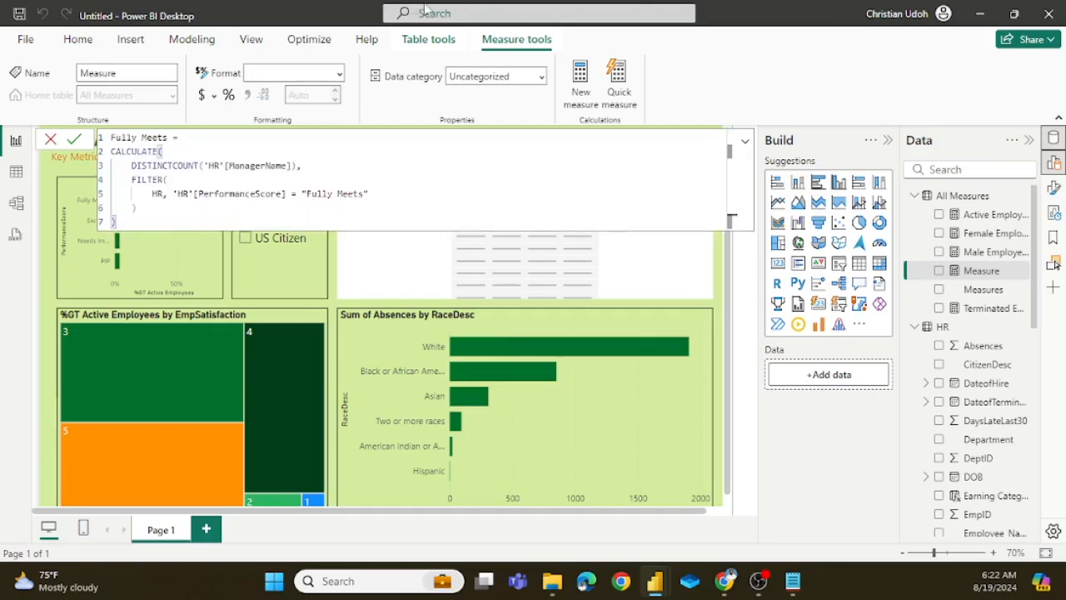
pyautogui.click(75, 140)
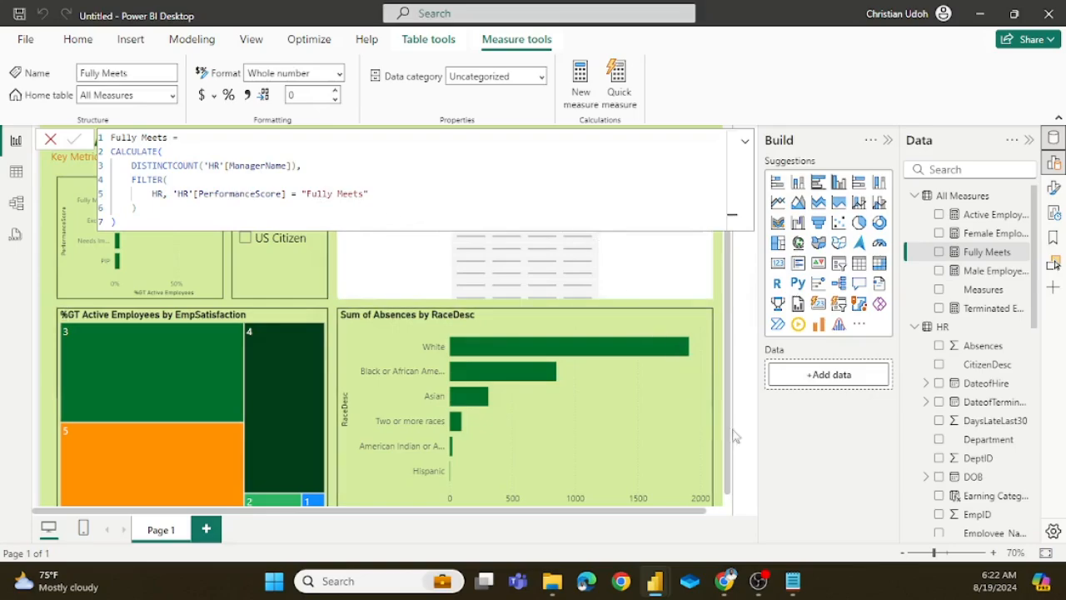
# Step: Check the distinct PerformanceScore values in the HR table's data, and reopen the Fully Meets measure's formula in the report
pyautogui.click(16, 172)
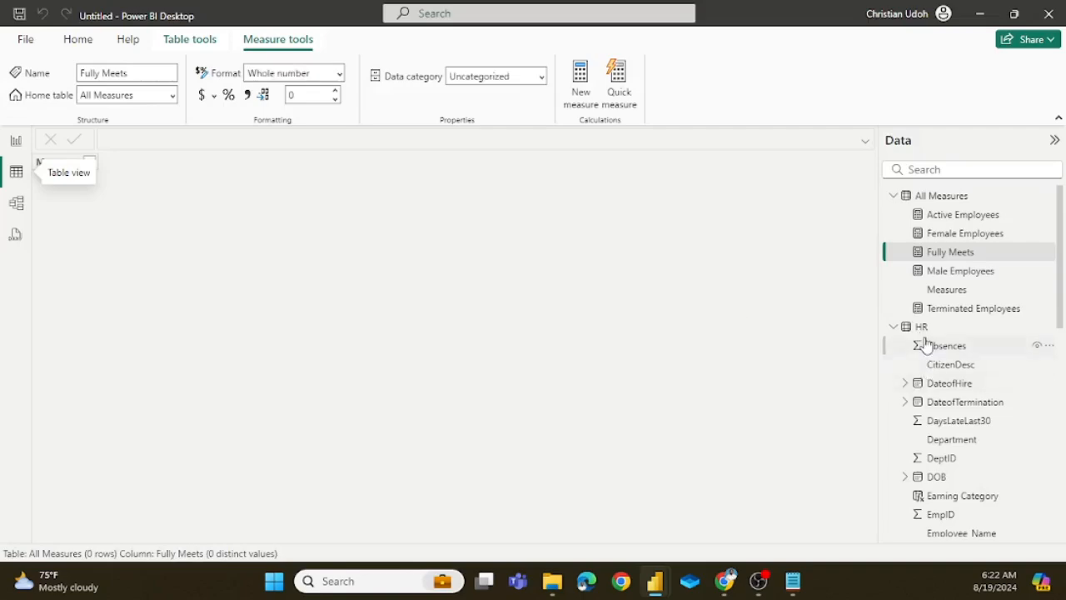
pyautogui.click(921, 327)
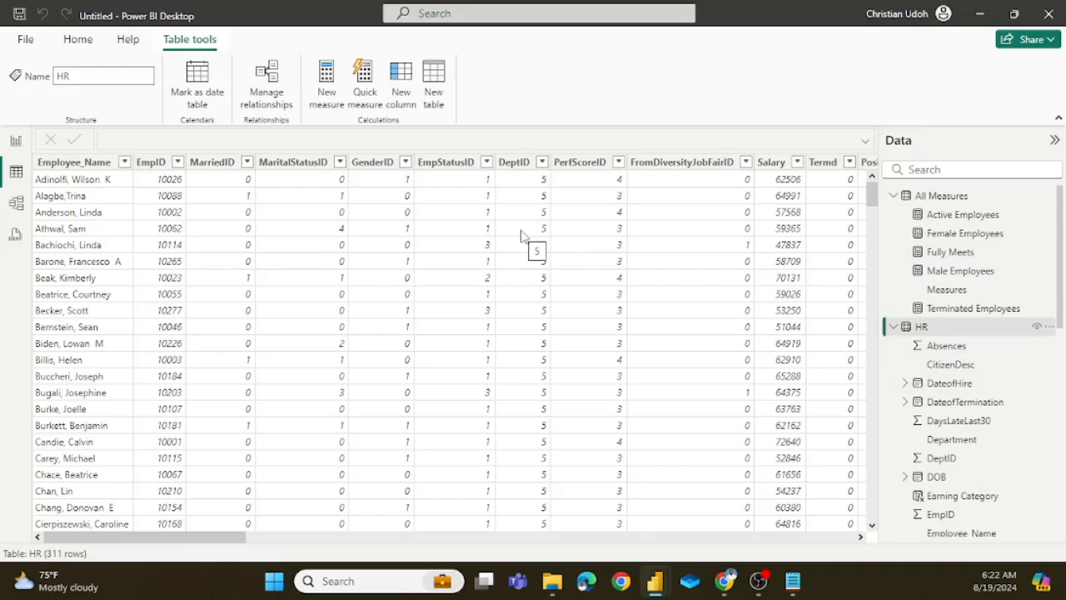
pyautogui.hscroll(3, 648, 294)
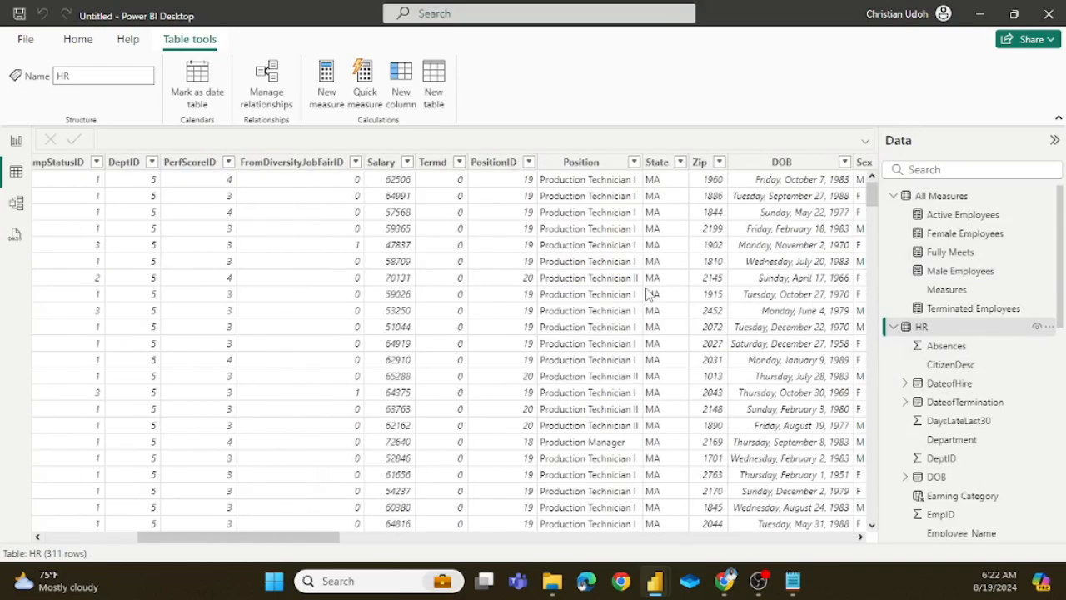
pyautogui.hscroll(3, 648, 294)
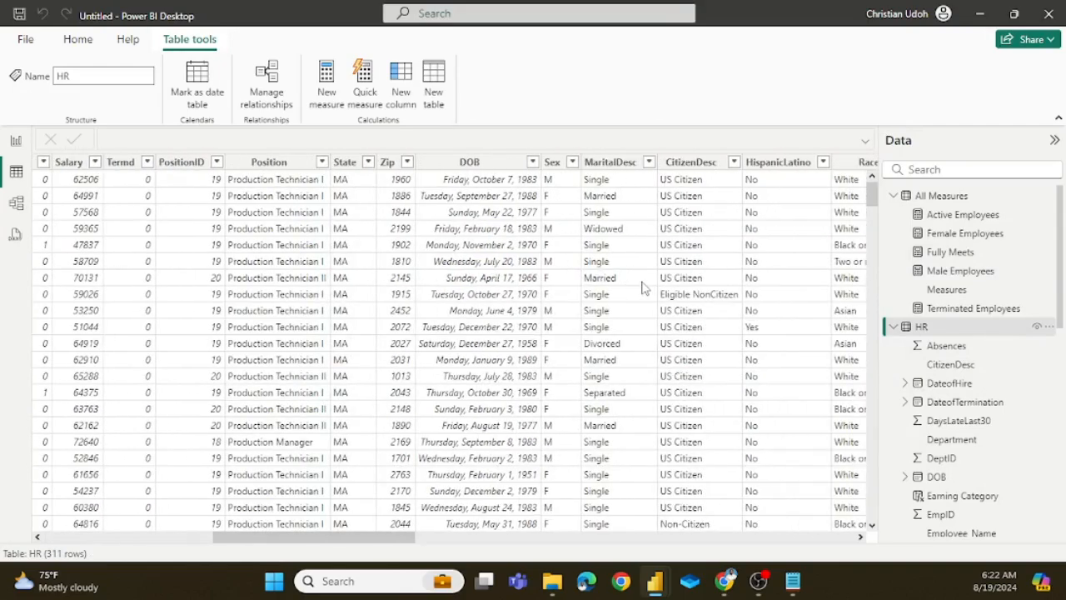
pyautogui.hscroll(3, 642, 287)
pyautogui.hscroll(8, 641, 288)
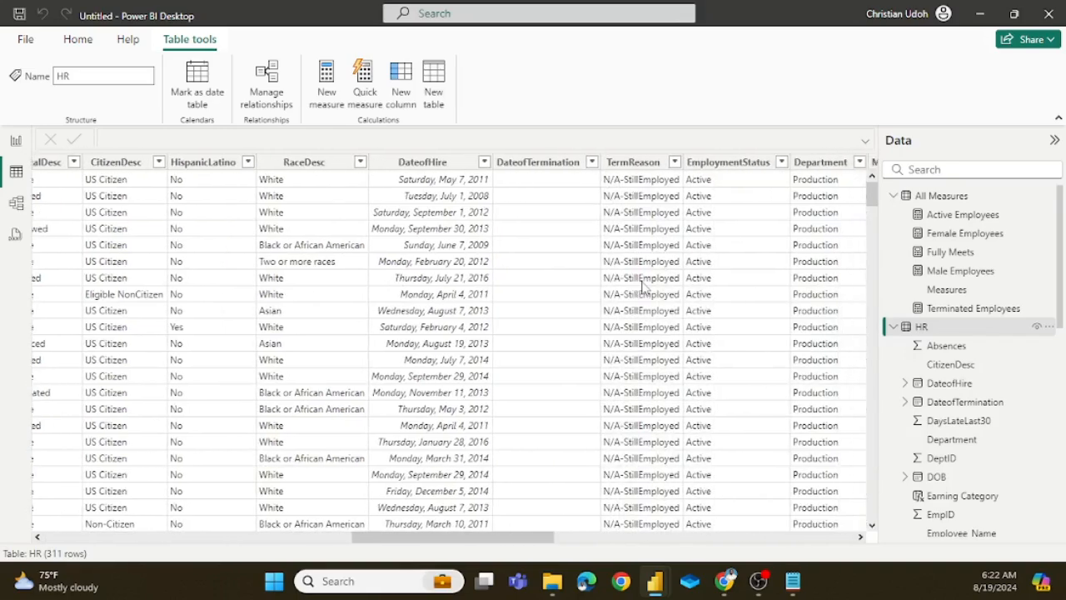
pyautogui.hscroll(4, 641, 287)
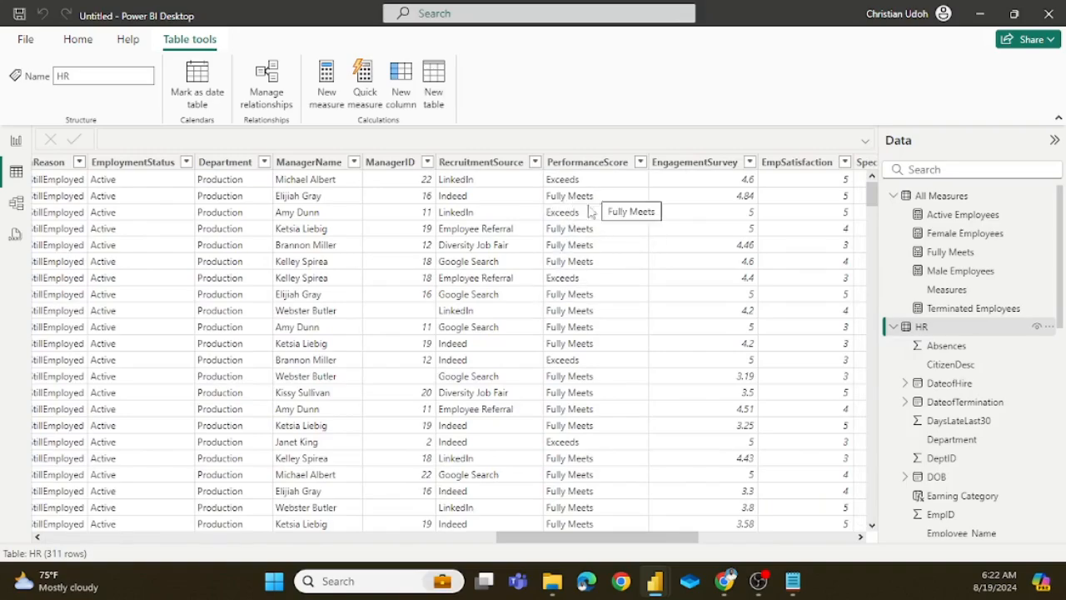
pyautogui.click(632, 164)
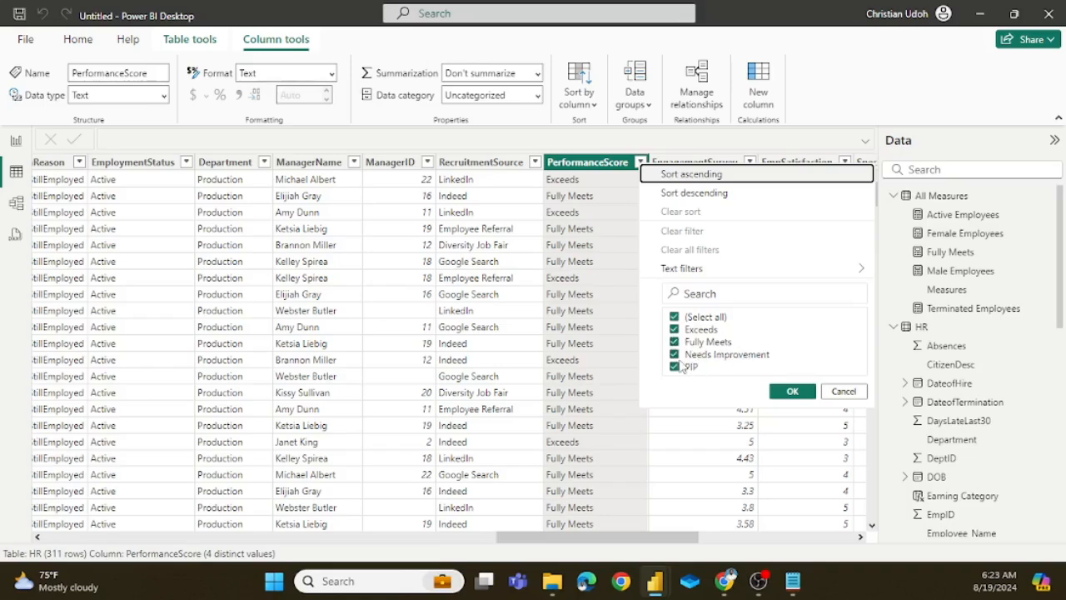
pyautogui.click(793, 394)
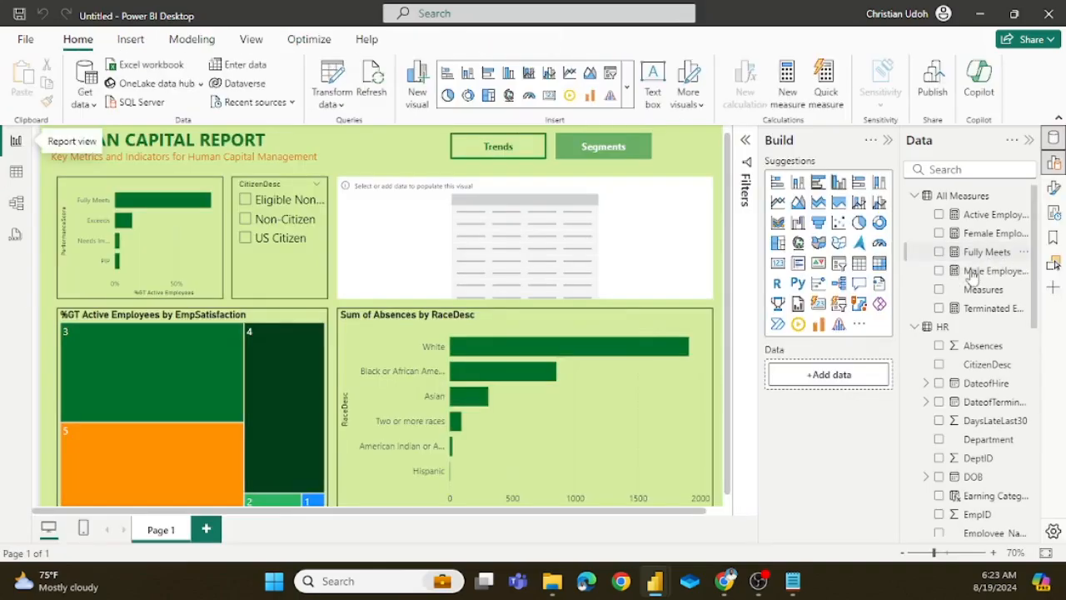
pyautogui.click(987, 252)
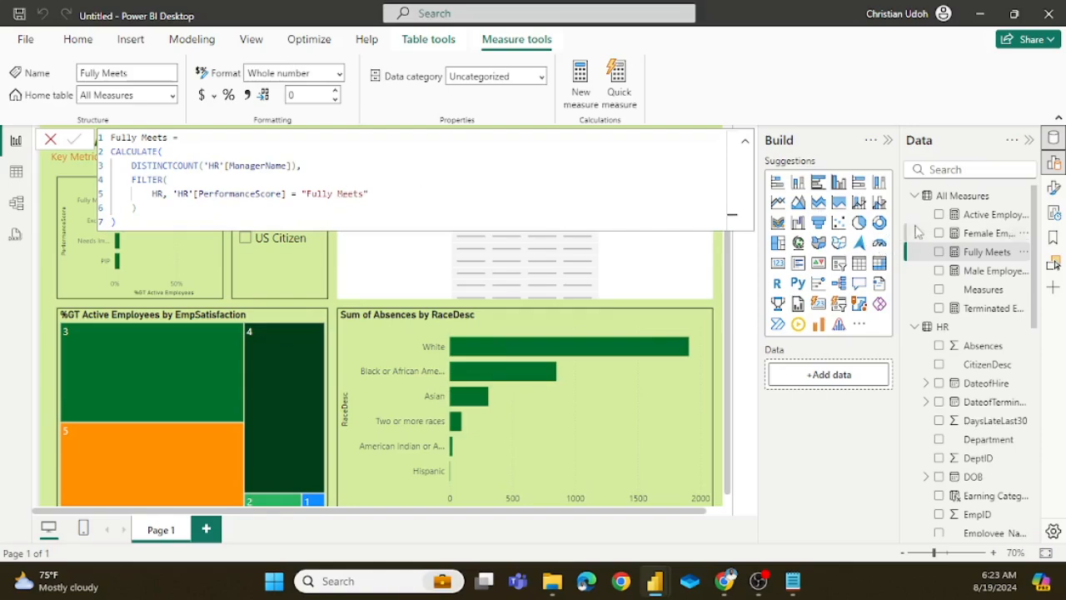
# Step: Add another new measure to the All Measures table and name it Exceeds Expectation
pyautogui.rightClick(962, 199)
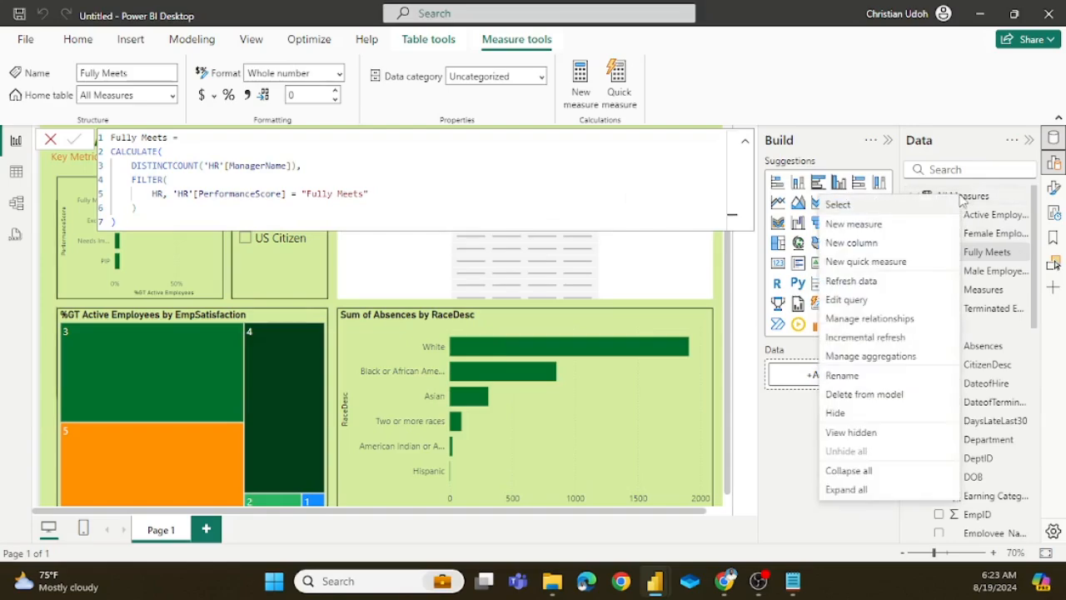
pyautogui.click(869, 225)
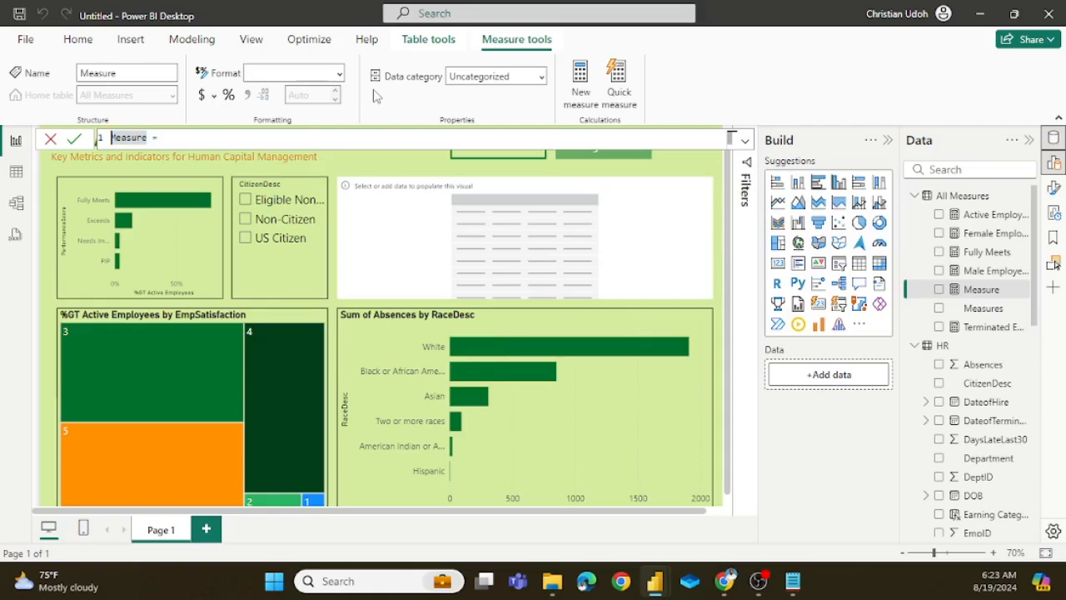
pyautogui.press('Delete')
pyautogui.press('Delete')
pyautogui.press('Delete')
pyautogui.press('Delete')
pyautogui.write('Exceeds Ex')
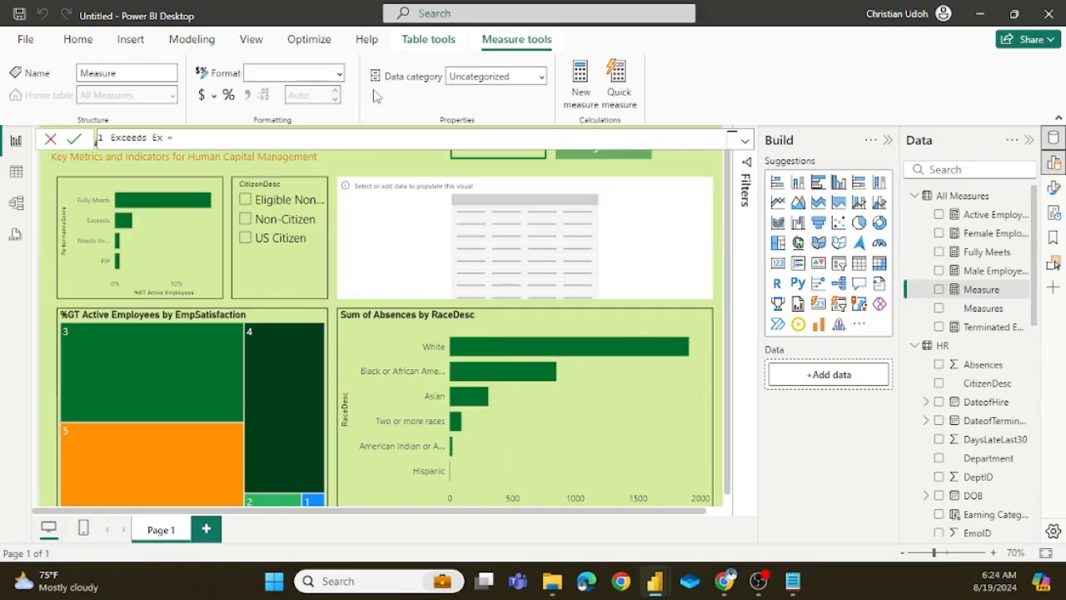
pyautogui.write('pectation')
# Step: Paste the copied formula into Exceeds Expectation, change its PerformanceScore filter value to "Exceeds", and commit the measure
pyautogui.hotkey('shift', 'Return')
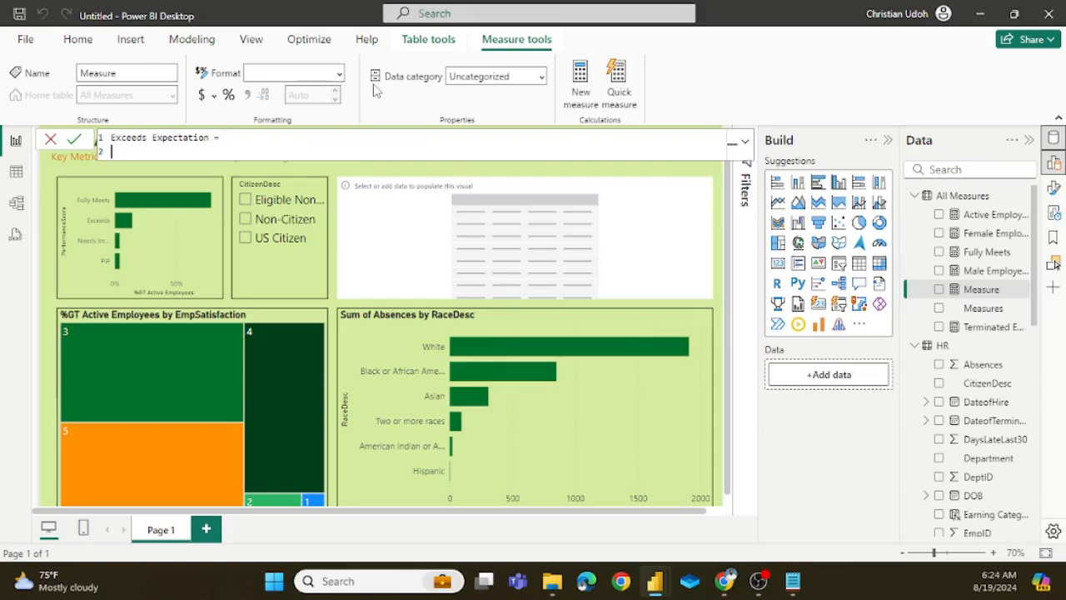
pyautogui.hotkey('ctrl', 'v')
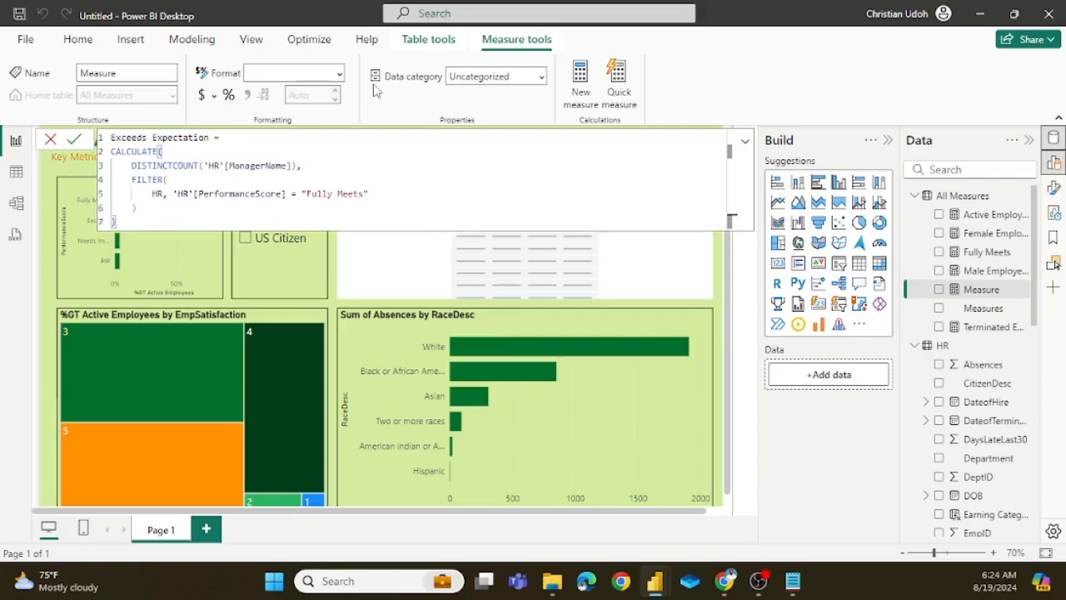
pyautogui.click(364, 193)
pyautogui.doubleClick(363, 193)
pyautogui.press('BackSpace')
pyautogui.press('BackSpace')
pyautogui.press('BackSpace')
pyautogui.press('BackSpace')
pyautogui.press('BackSpace')
pyautogui.press('BackSpace')
pyautogui.press('BackSpace')
pyautogui.press('BackSpace')
pyautogui.press('BackSpace')
pyautogui.press('BackSpace')
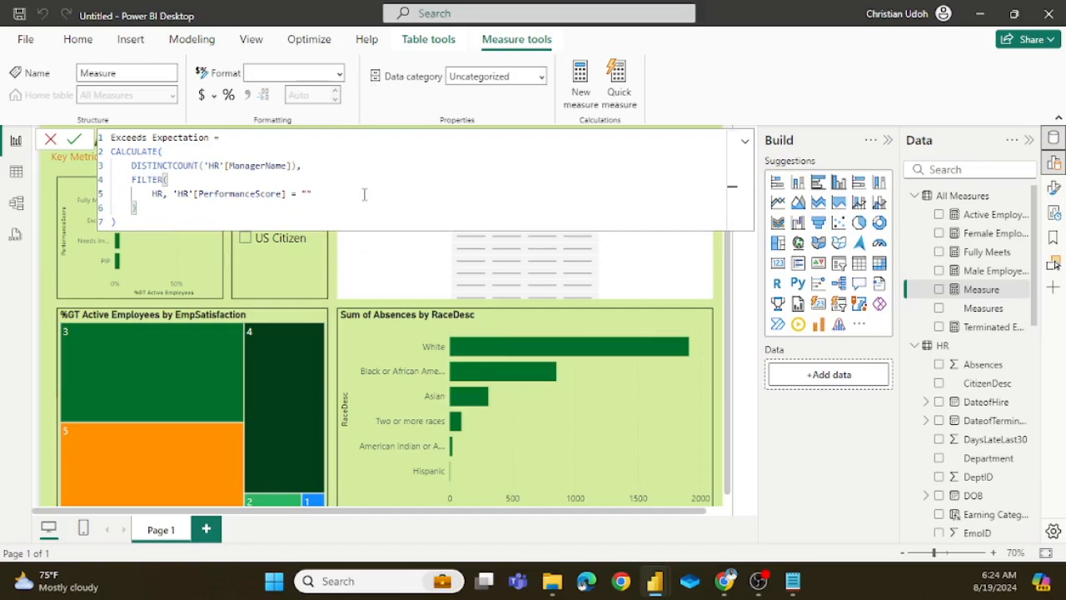
pyautogui.write('Exceeds')
pyautogui.click(74, 139)
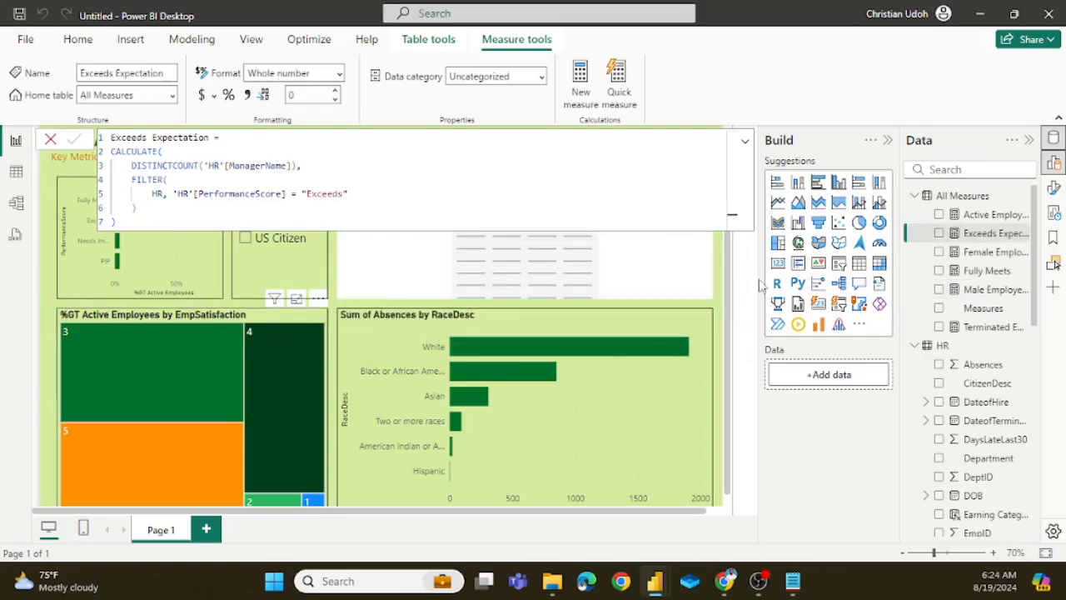
# Step: Add a new measure to the All Measures table and name it Needs Improvement
pyautogui.rightClick(958, 200)
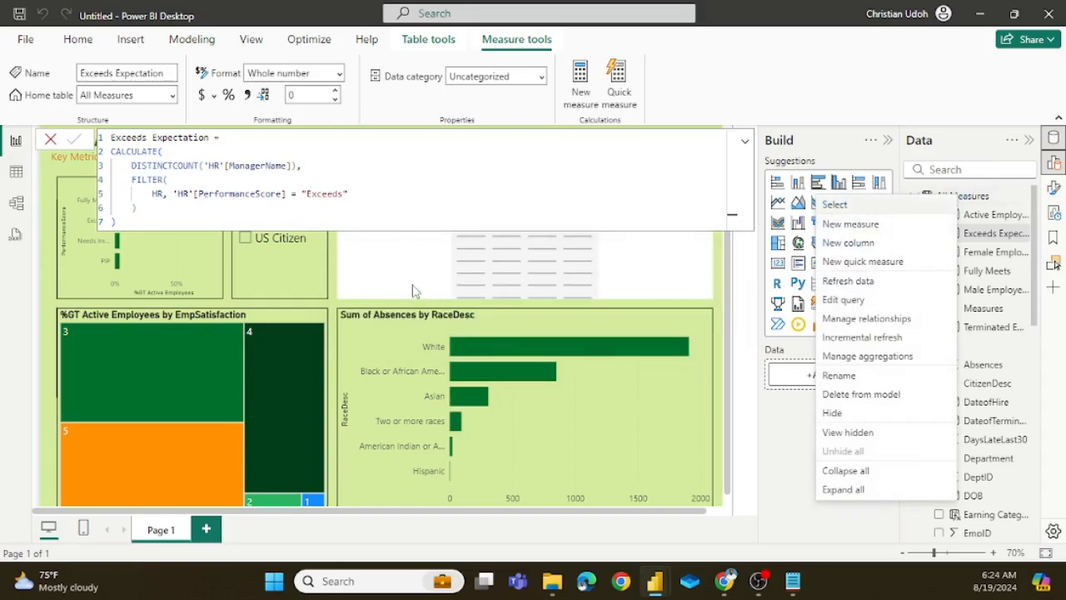
pyautogui.click(837, 227)
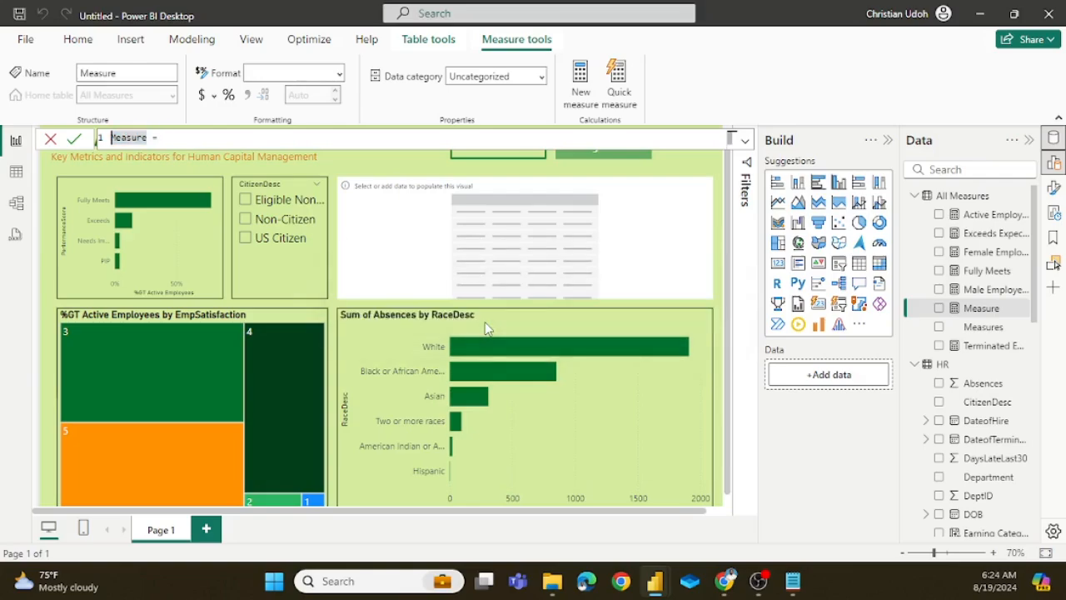
pyautogui.press('BackSpace')
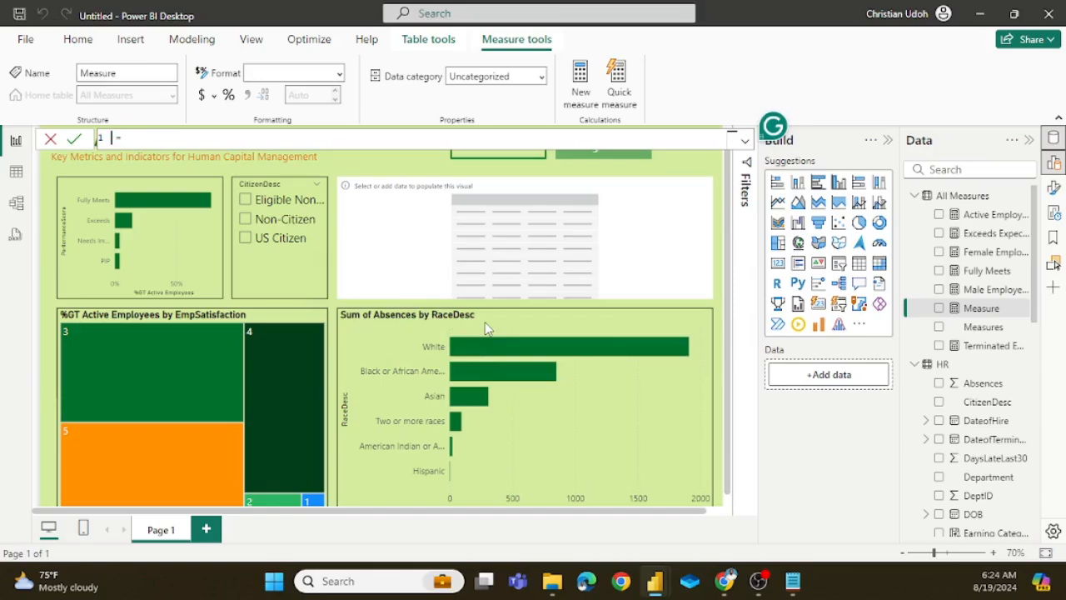
pyautogui.write('Needs Improvement')
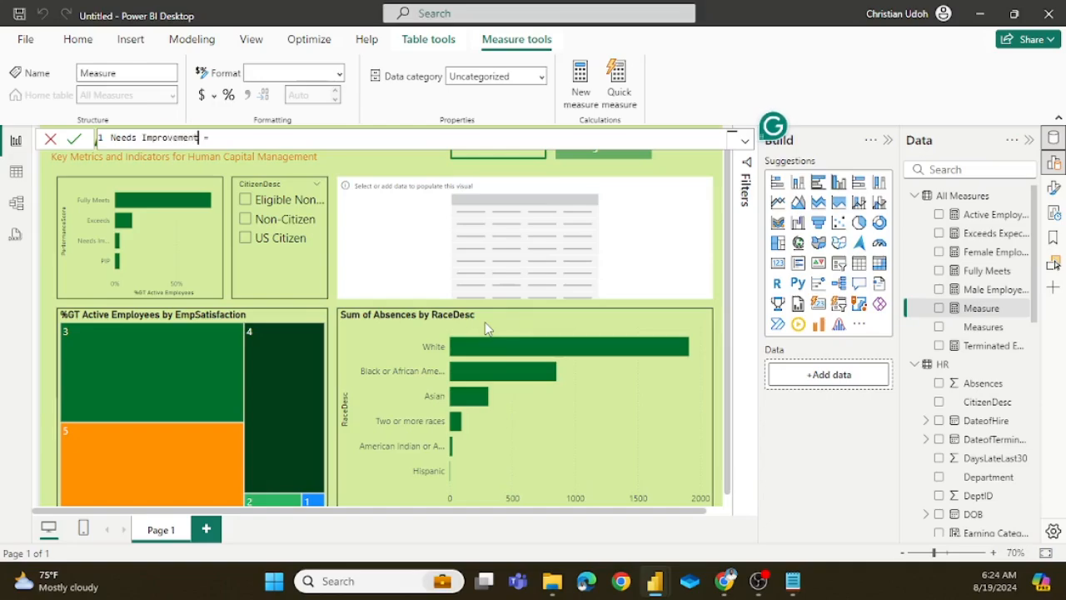
pyautogui.press('Right')
pyautogui.press('Right')
pyautogui.hotkey('shift', 'Return')
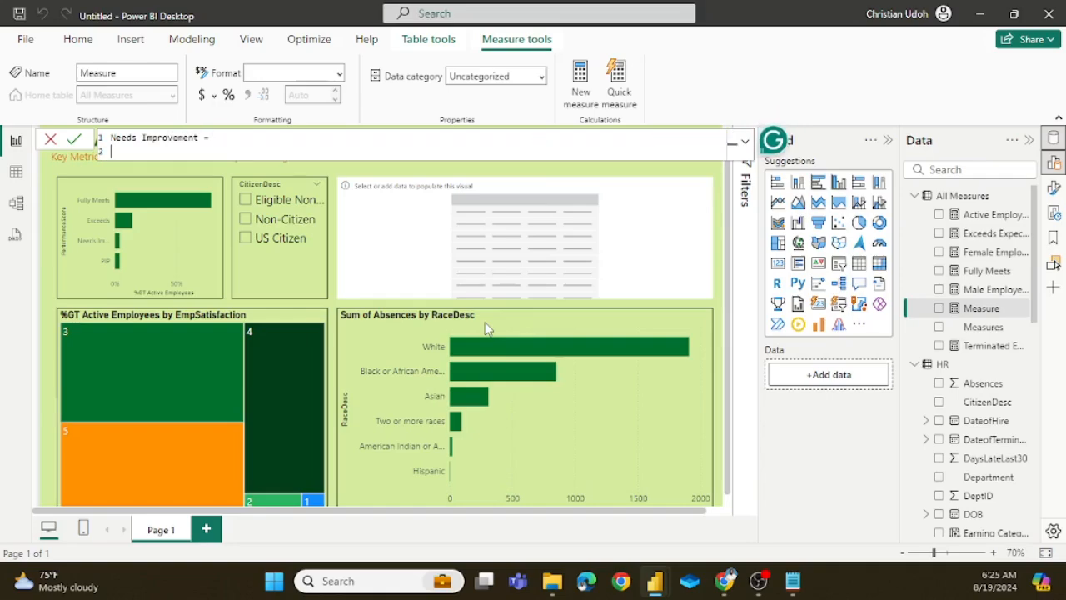
# Step: Paste the copied formula into Needs Improvement, change its PerformanceScore filter value to "Needs Improvement", and commit the measure
pyautogui.write('CALCULATE(     DISTINCTCOUNT(\'HR\'[ManagerName]),     FILTER(         HR, \'HR\'[PerformanceScore] = "Fully Meets"     ) )')
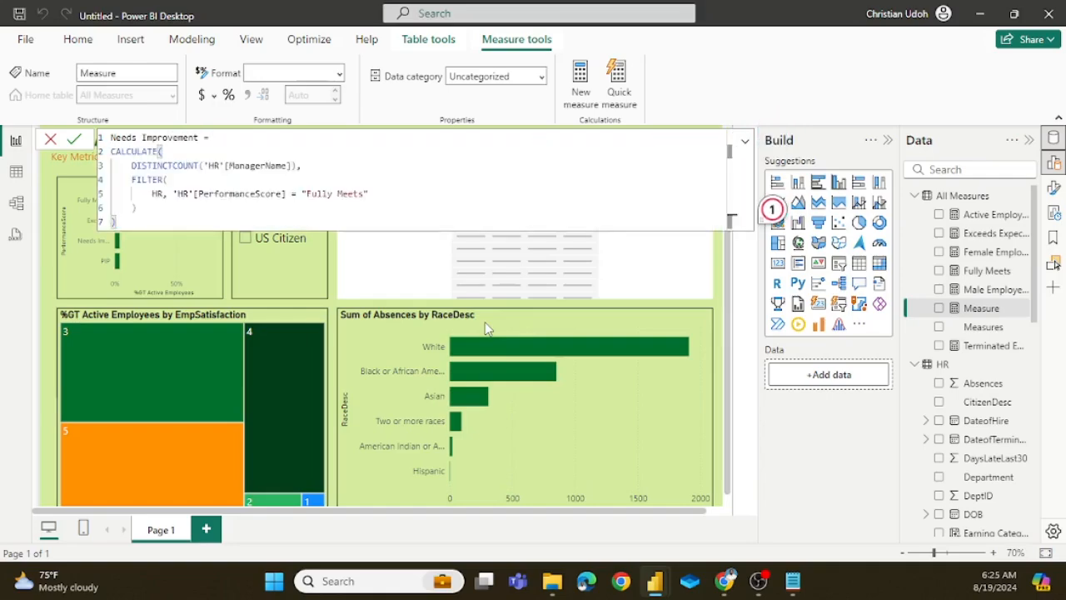
pyautogui.doubleClick(364, 195)
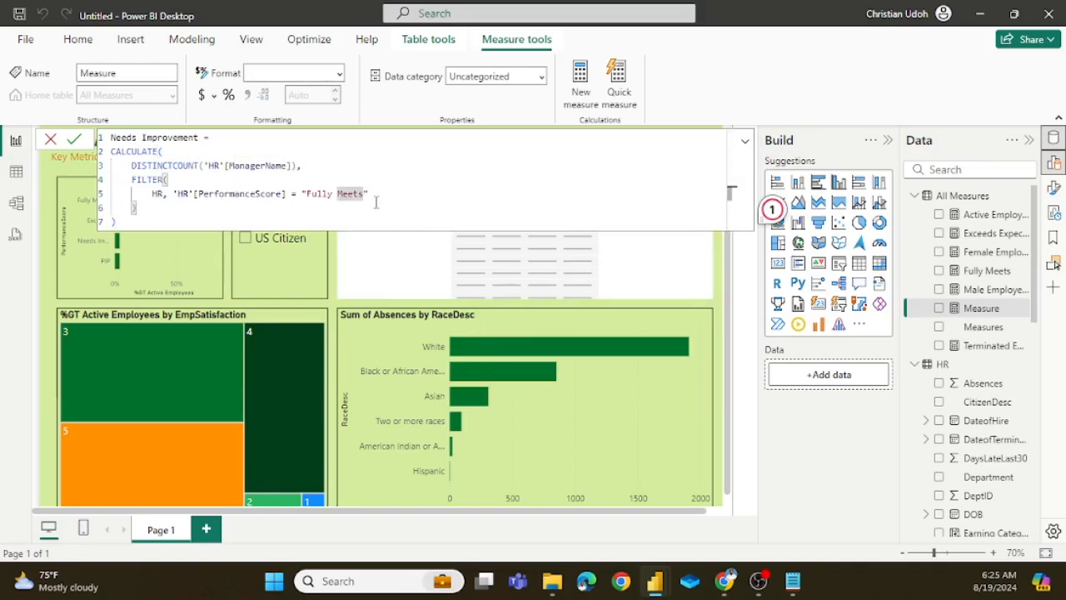
pyautogui.press('BackSpace')
pyautogui.press('BackSpace')
pyautogui.press('BackSpace')
pyautogui.press('BackSpace')
pyautogui.press('BackSpace')
pyautogui.press('BackSpace')
pyautogui.press('BackSpace')
pyautogui.press('BackSpace')
pyautogui.press('BackSpace')
pyautogui.press('BackSpace')
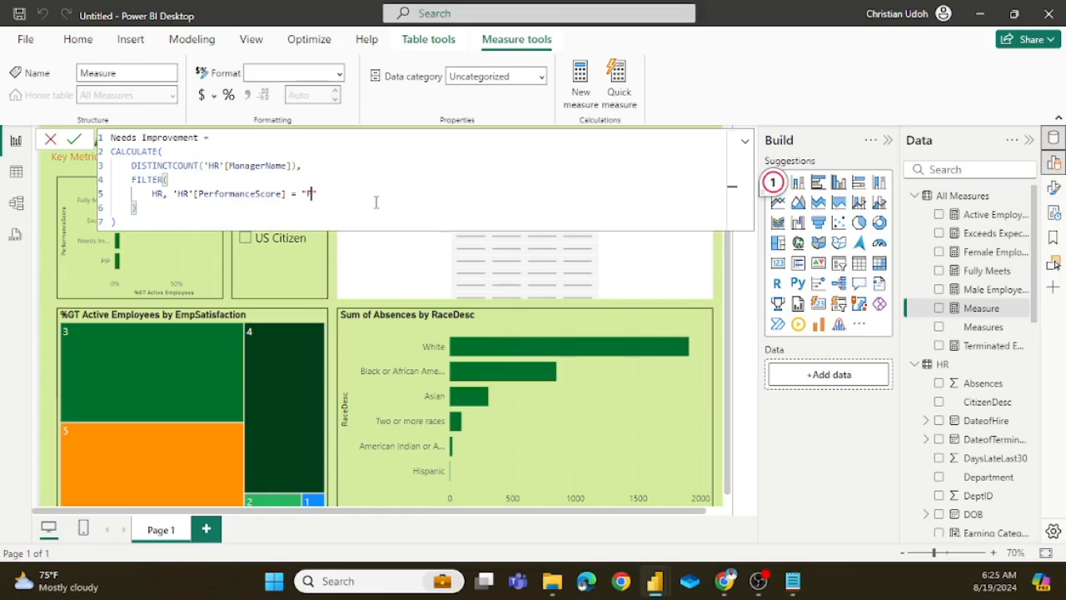
pyautogui.press('BackSpace')
pyautogui.write('Needs Imp')
pyautogui.write('rovement')
pyautogui.click(73, 138)
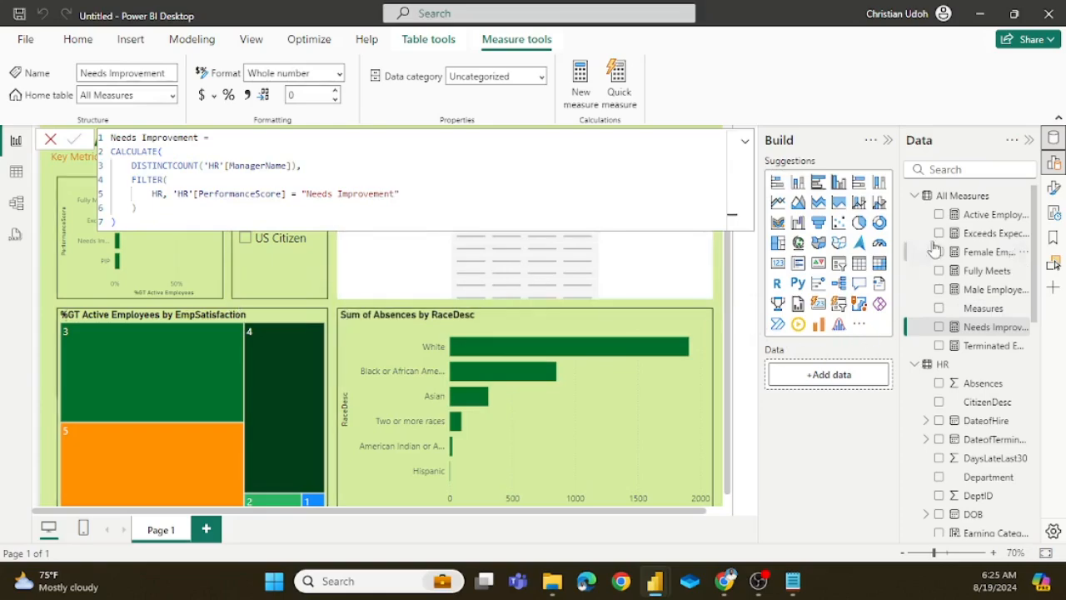
# Step: Add another new measure to the All Measures table and name it PIP
pyautogui.click(964, 200)
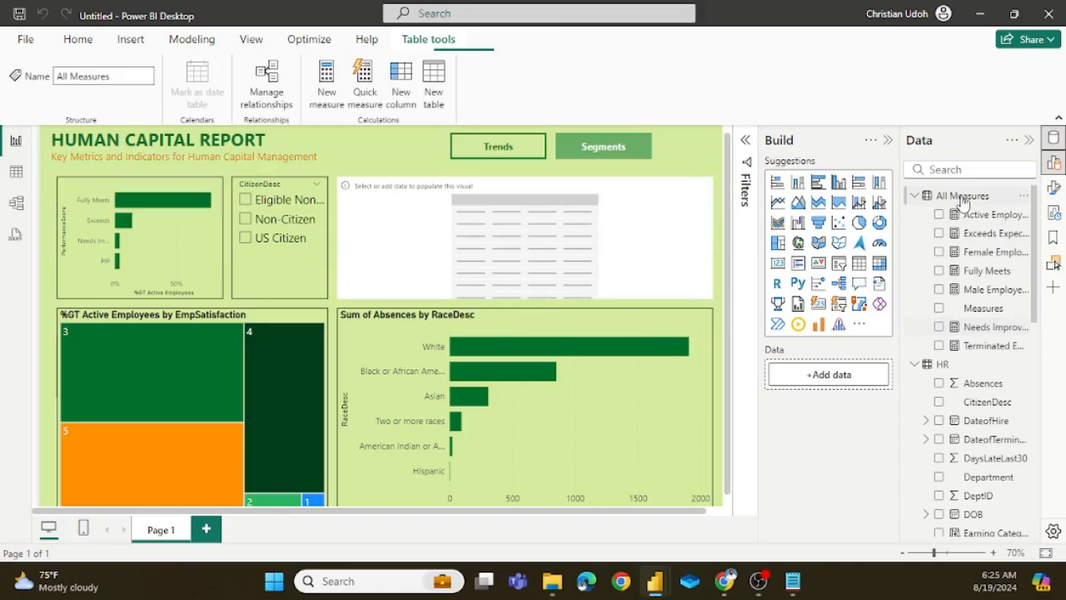
pyautogui.rightClick(962, 200)
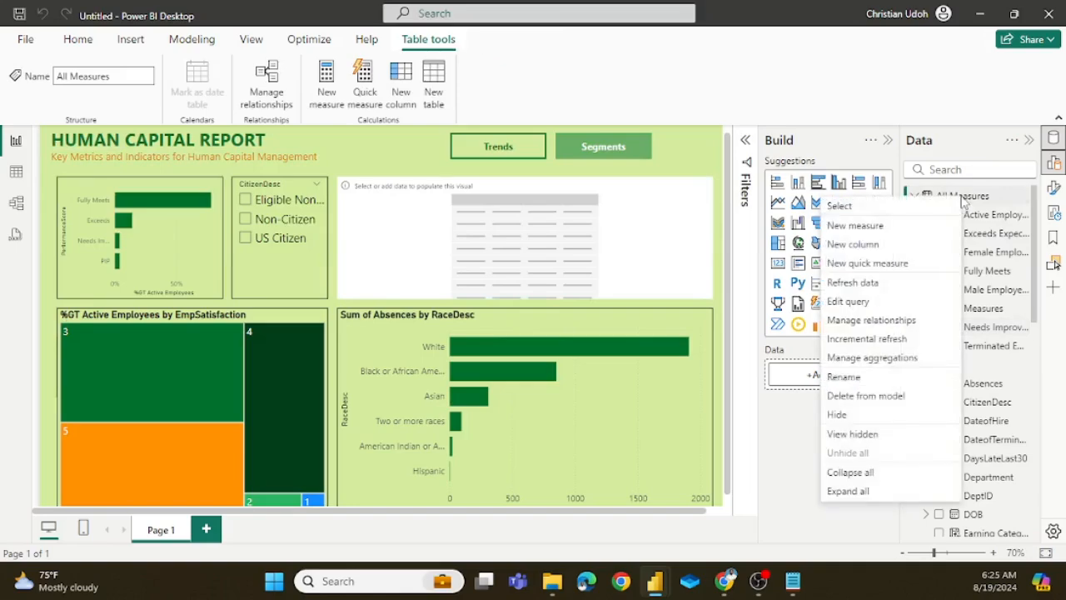
pyautogui.click(858, 232)
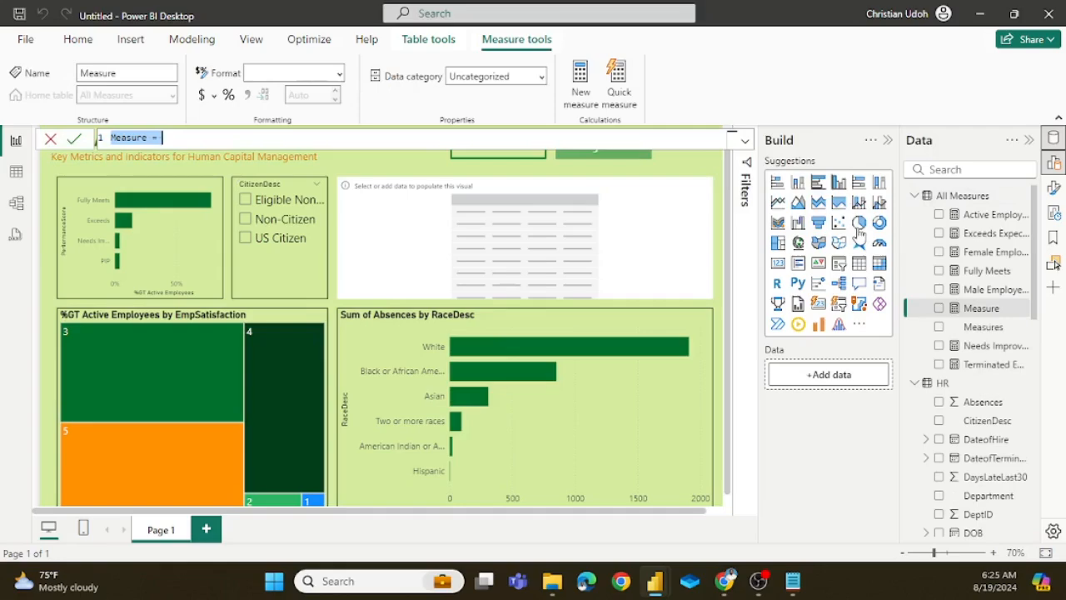
pyautogui.press('Delete')
pyautogui.press('Delete')
pyautogui.press('Delete')
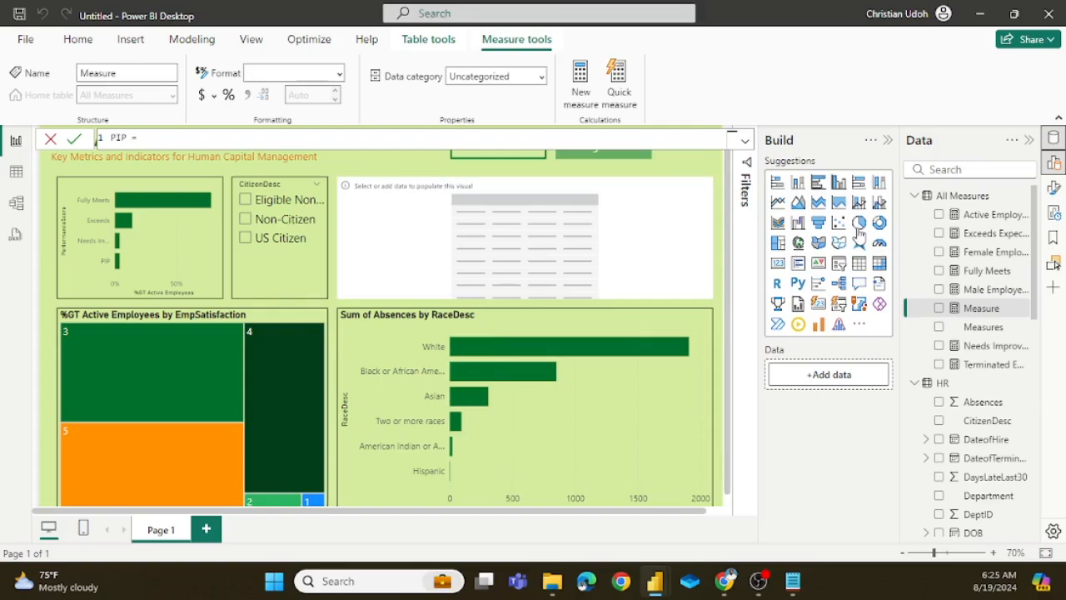
pyautogui.hotkey('shift', 'Return')
# Step: Paste the copied formula into PIP, change its PerformanceScore filter value to "PIP", and commit the measure
pyautogui.write('CALCULATE(     DISTINCTCOUNT(\'HR\'[ManagerName]),     FILTER(         HR, \'HR\'[PerformanceScore] = "Fully Meets"     ) )')
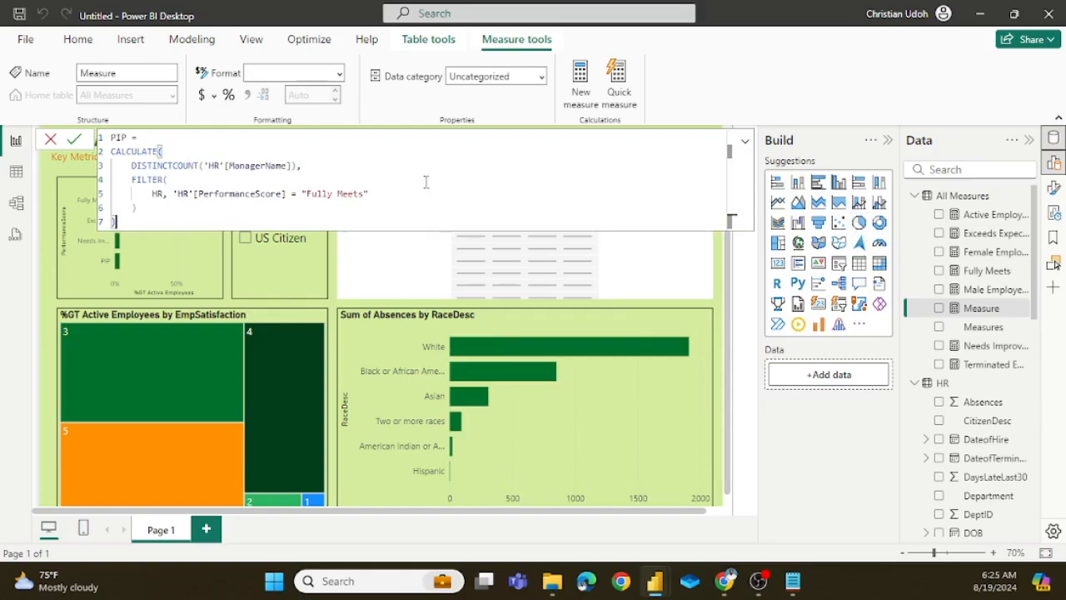
pyautogui.click(363, 193)
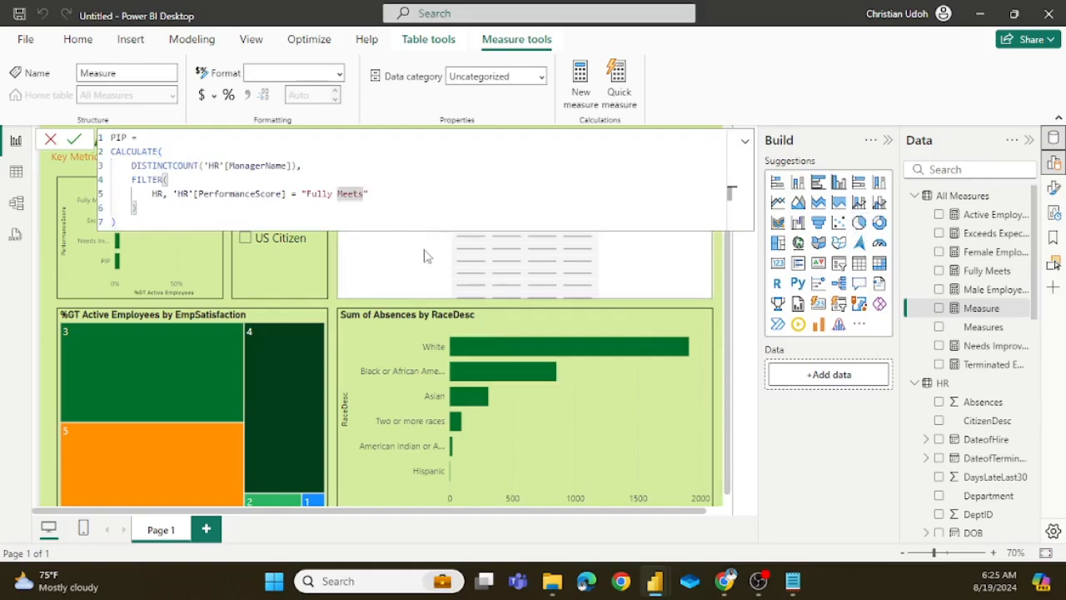
pyautogui.press('BackSpace')
pyautogui.press('BackSpace')
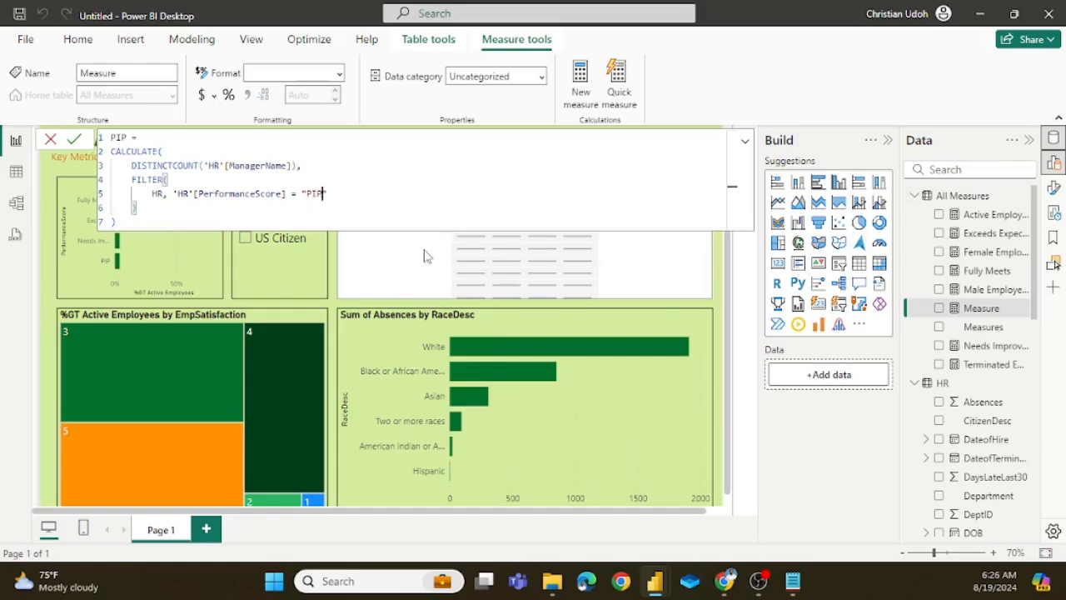
pyautogui.write('"')
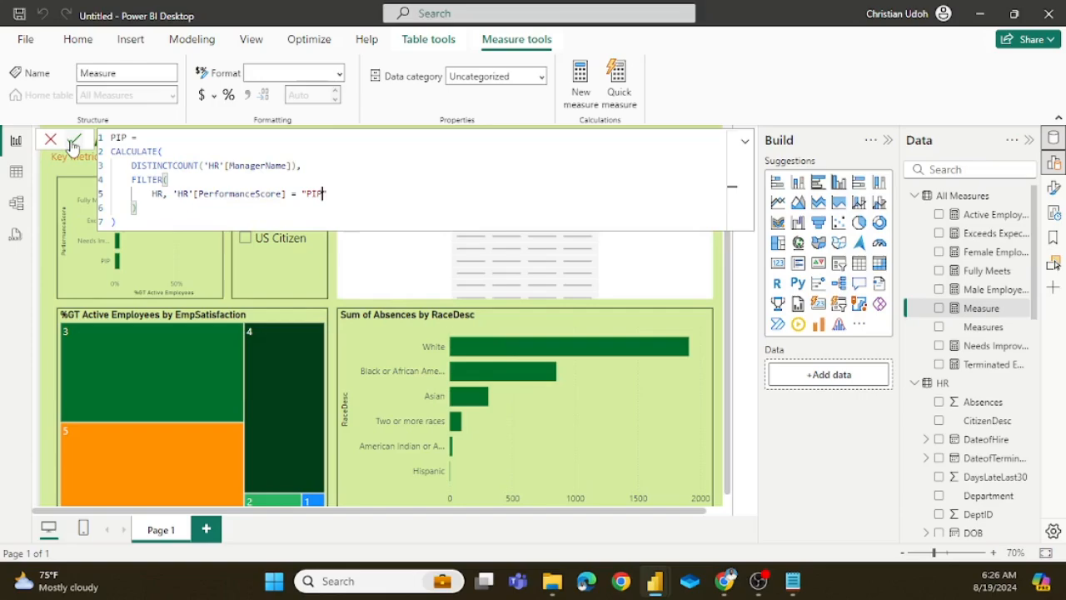
pyautogui.click(74, 139)
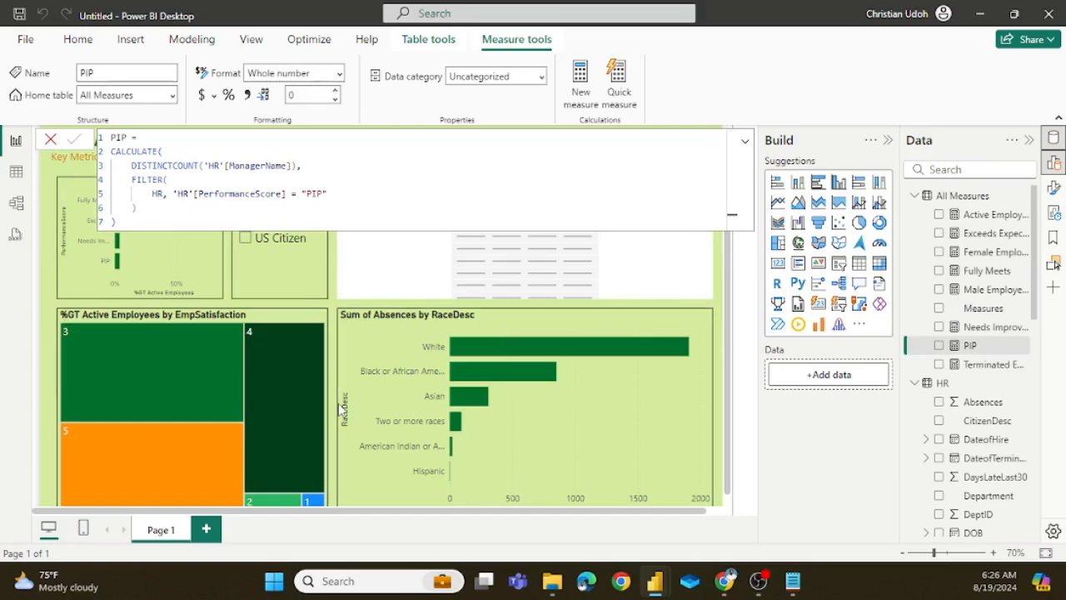
pyautogui.click(333, 292)
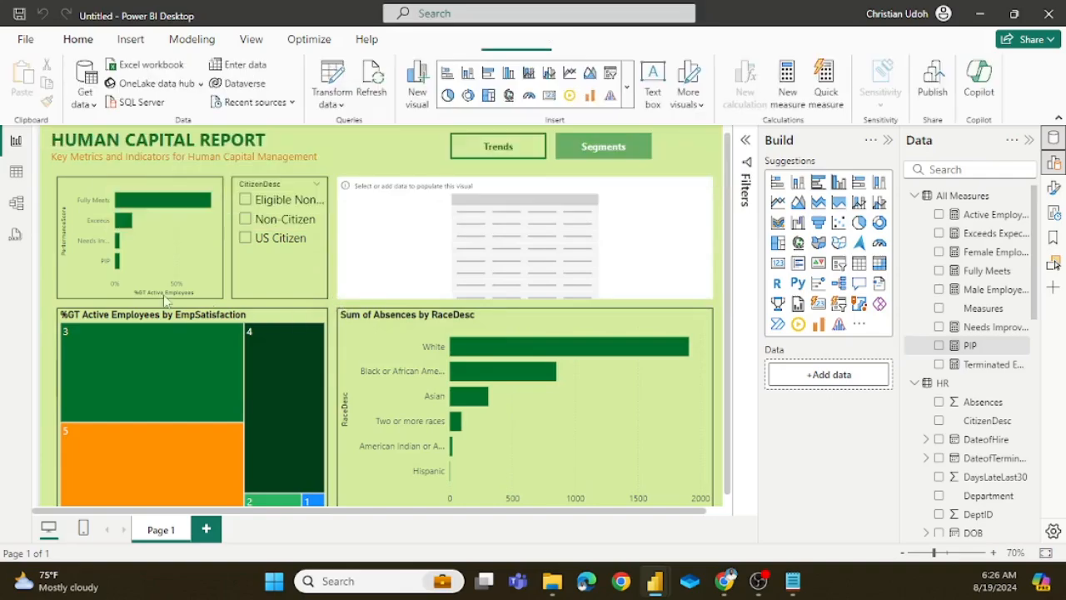
# Step: Check the PerformanceScore column's distinct values in the HR table's data against the new measures, and return to the report
pyautogui.click(16, 171)
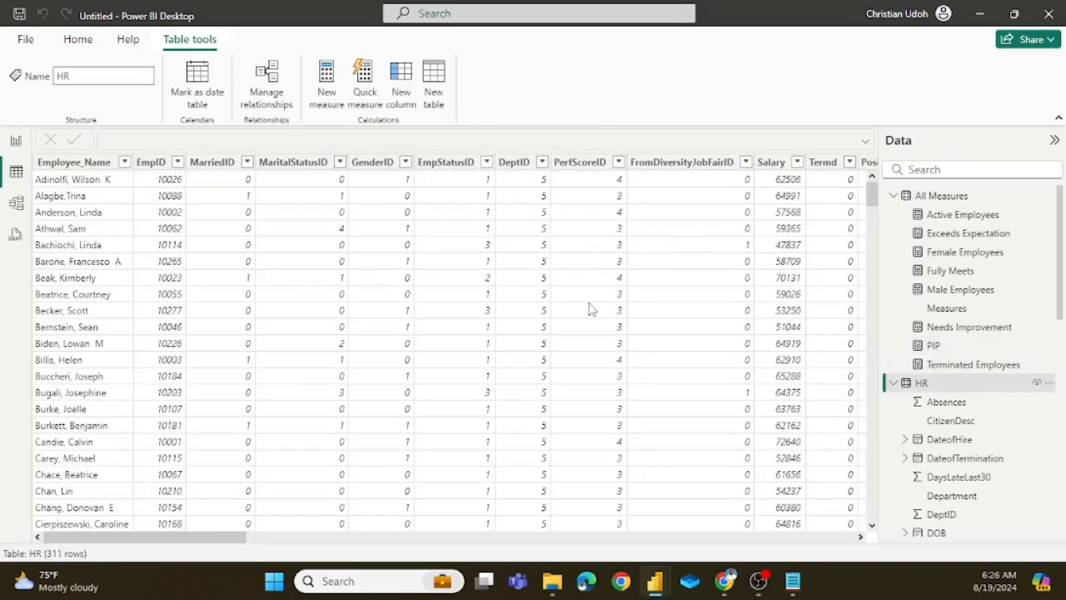
pyautogui.hscroll(5, 642, 333)
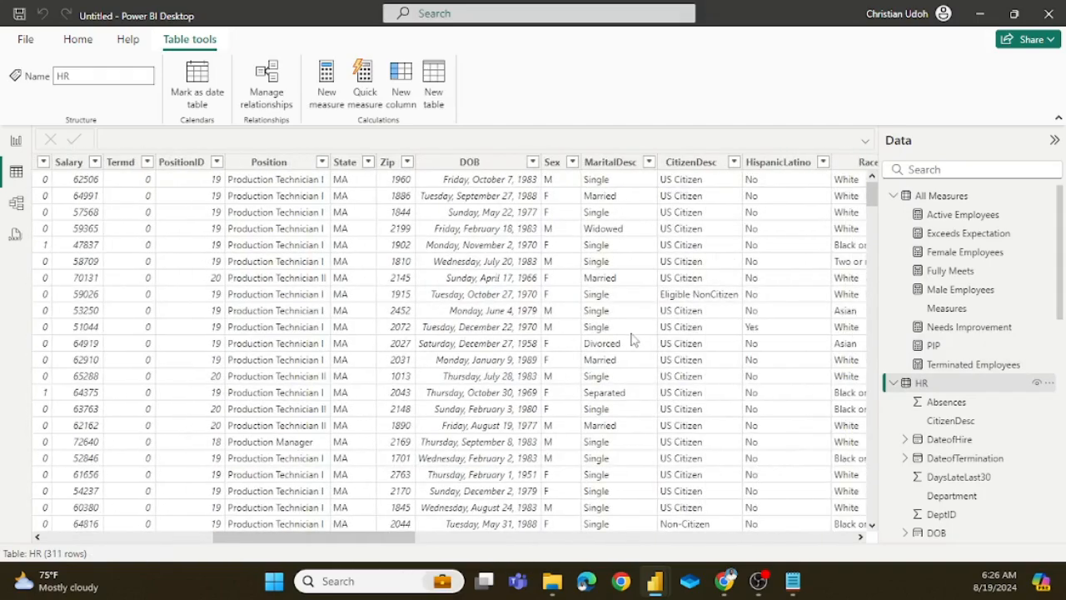
pyautogui.hscroll(5, 630, 339)
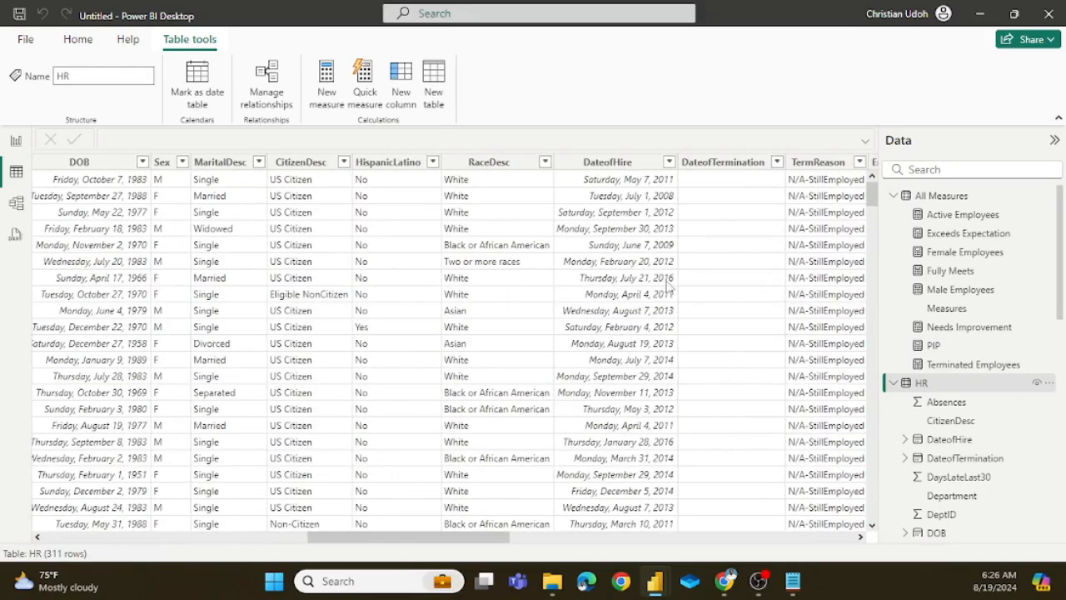
pyautogui.hscroll(5, 668, 285)
pyautogui.hscroll(5, 668, 285)
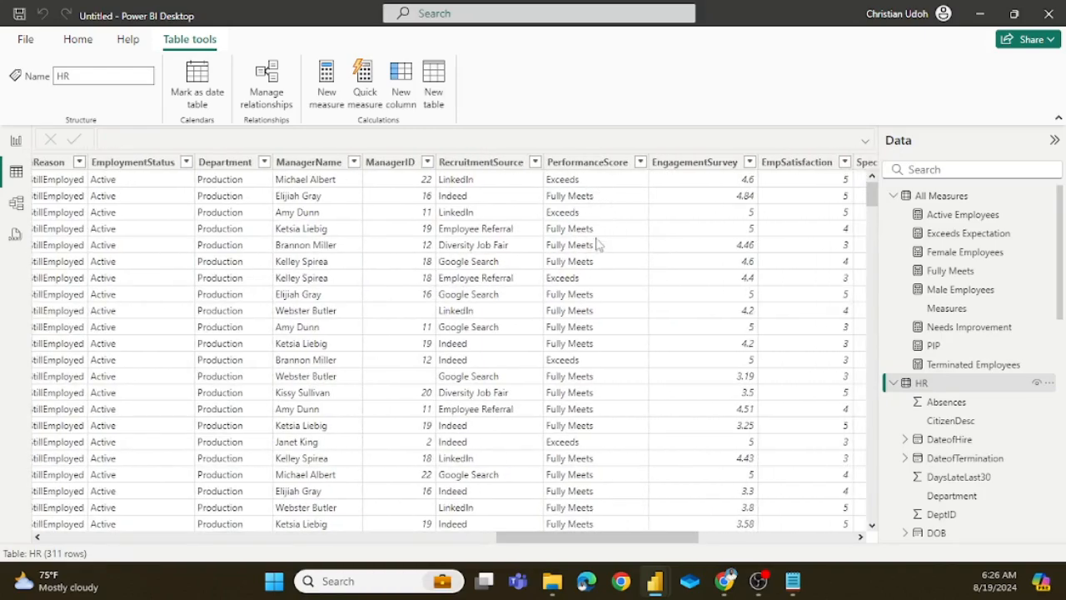
pyautogui.click(633, 164)
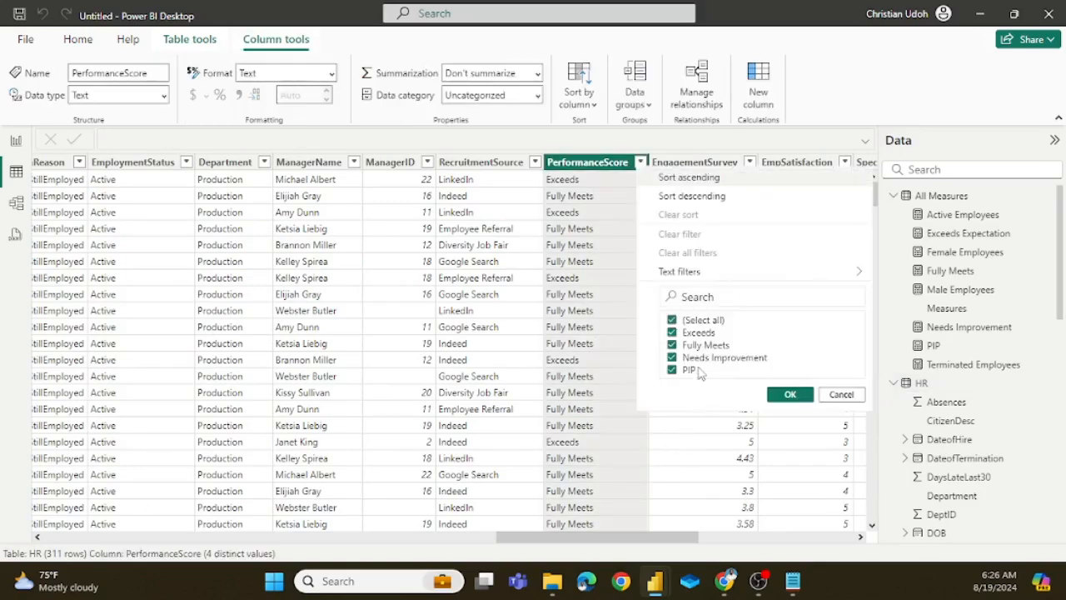
pyautogui.click(795, 397)
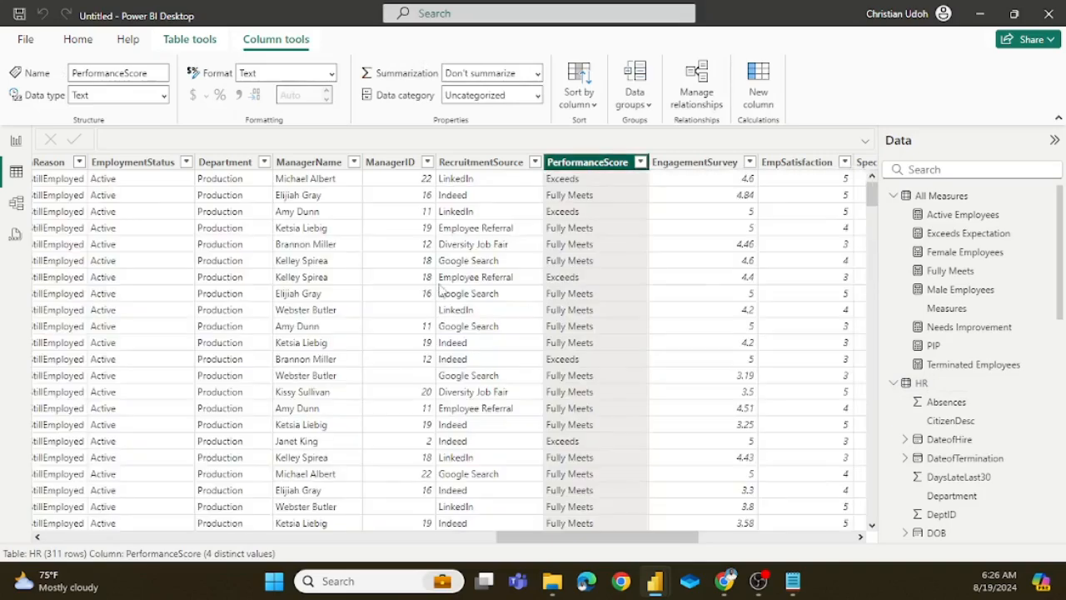
pyautogui.click(16, 139)
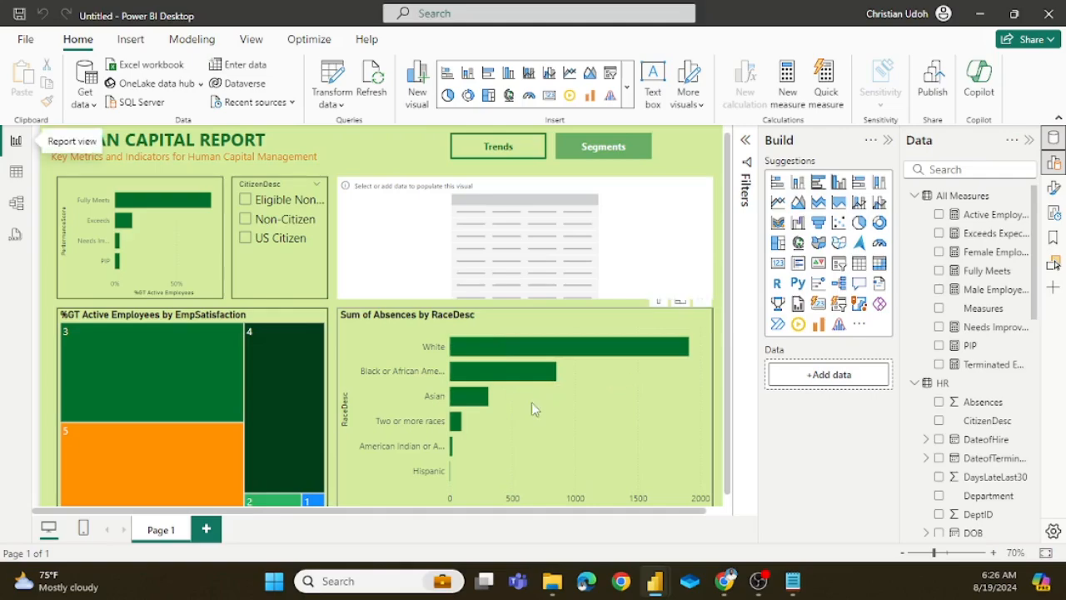
# Step: Add the HR table's RaceDesc field as a column of the empty table visual
pyautogui.click(828, 379)
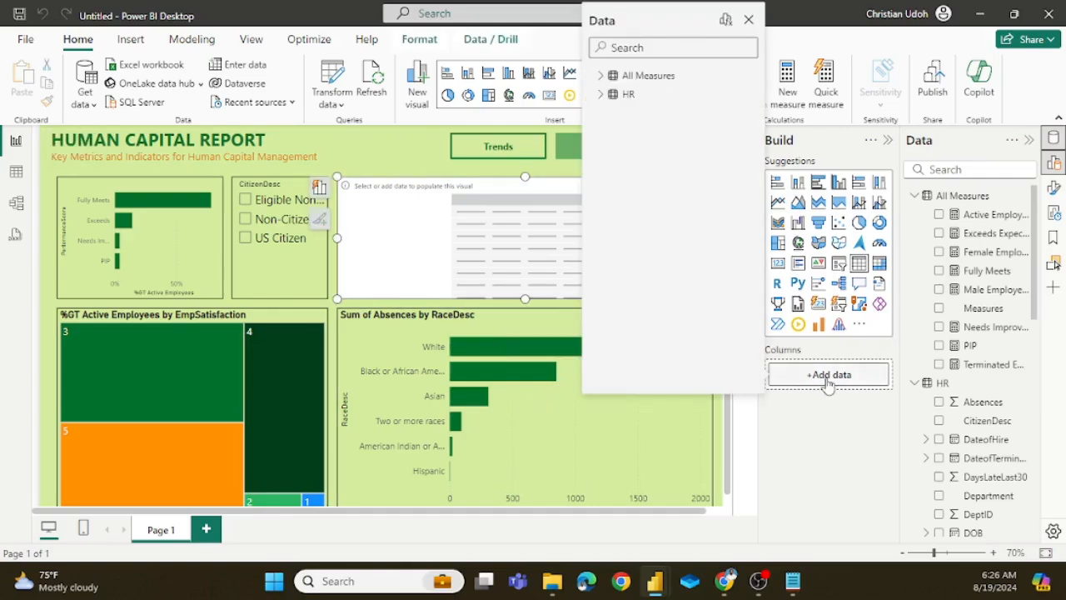
pyautogui.click(599, 94)
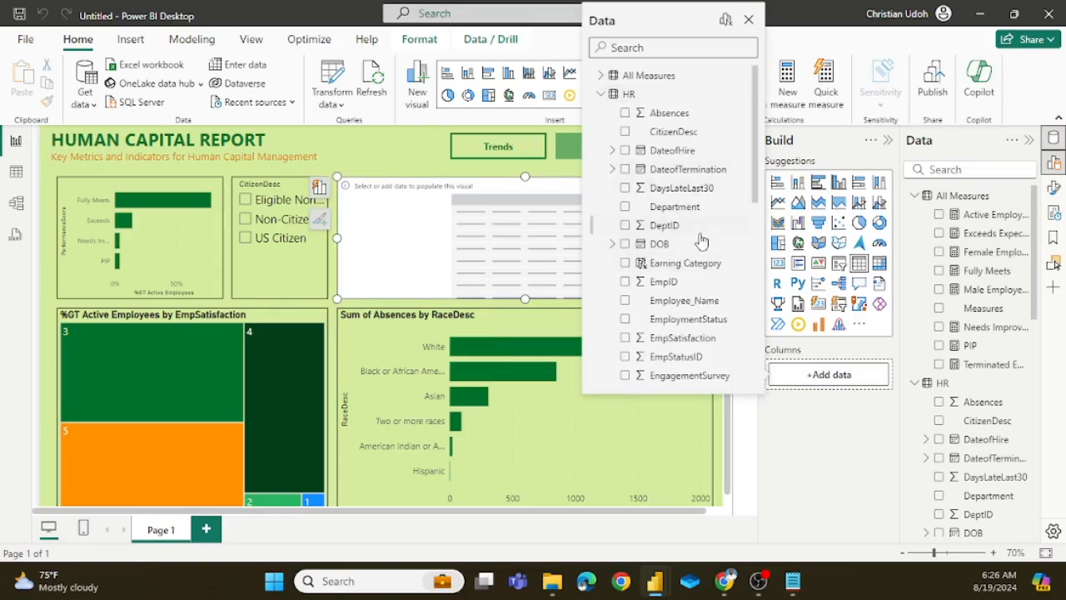
pyautogui.scroll(-3, 690, 248)
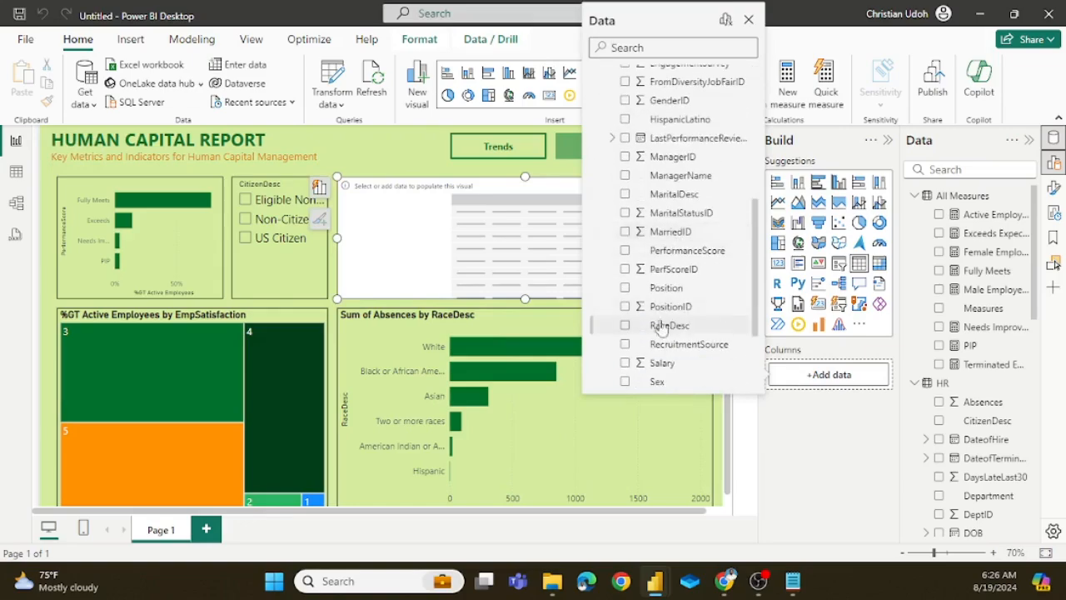
pyautogui.click(626, 327)
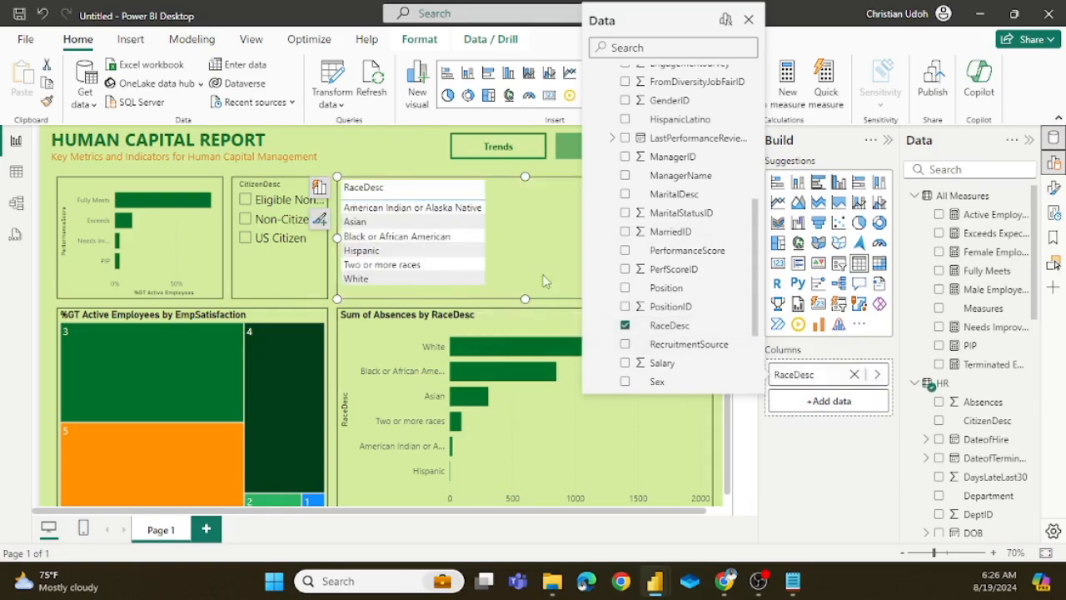
pyautogui.click(536, 221)
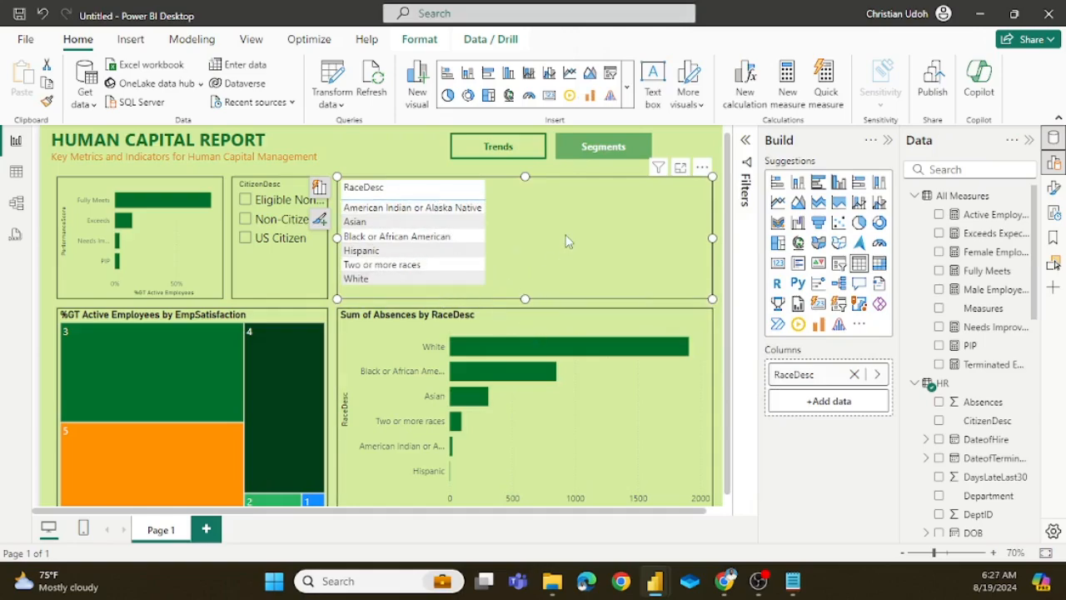
# Step: Set the style preset of the RaceDesc table to None
pyautogui.click(1055, 188)
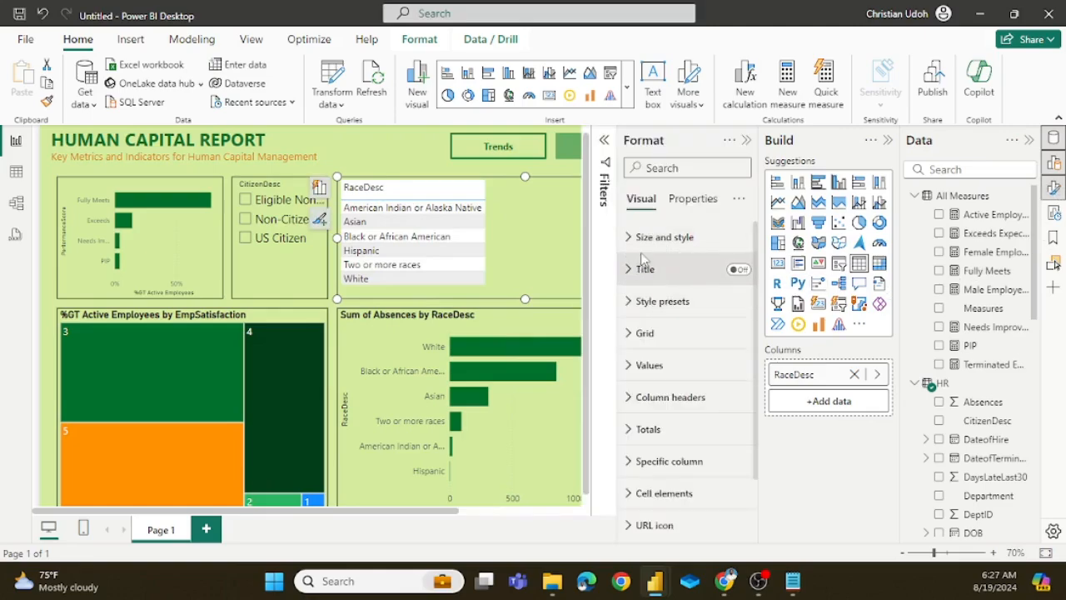
pyautogui.click(630, 240)
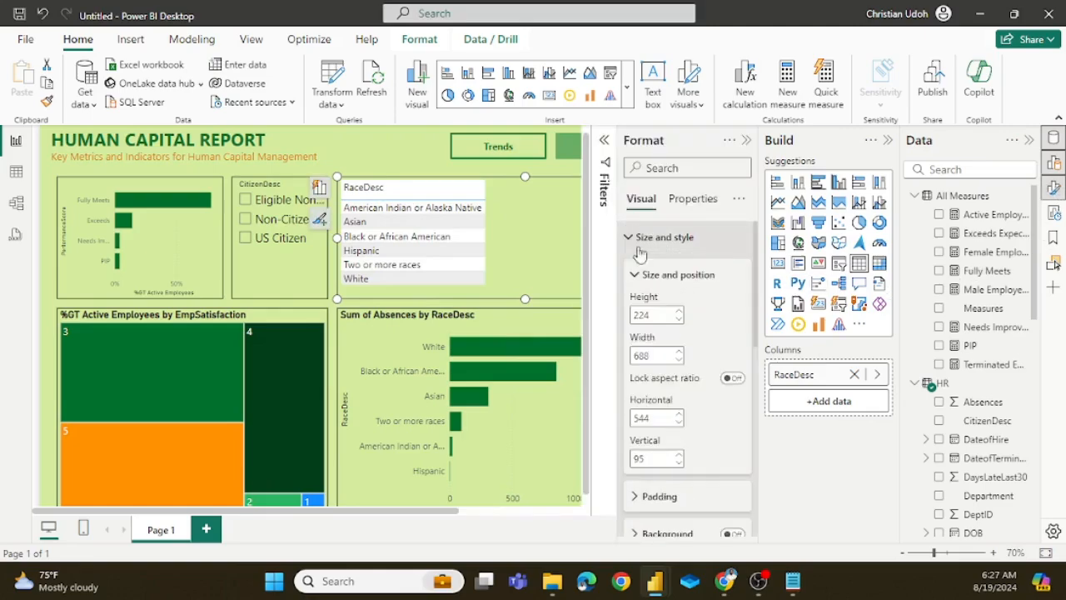
pyautogui.scroll(-3, 708, 368)
pyautogui.scroll(3, 703, 357)
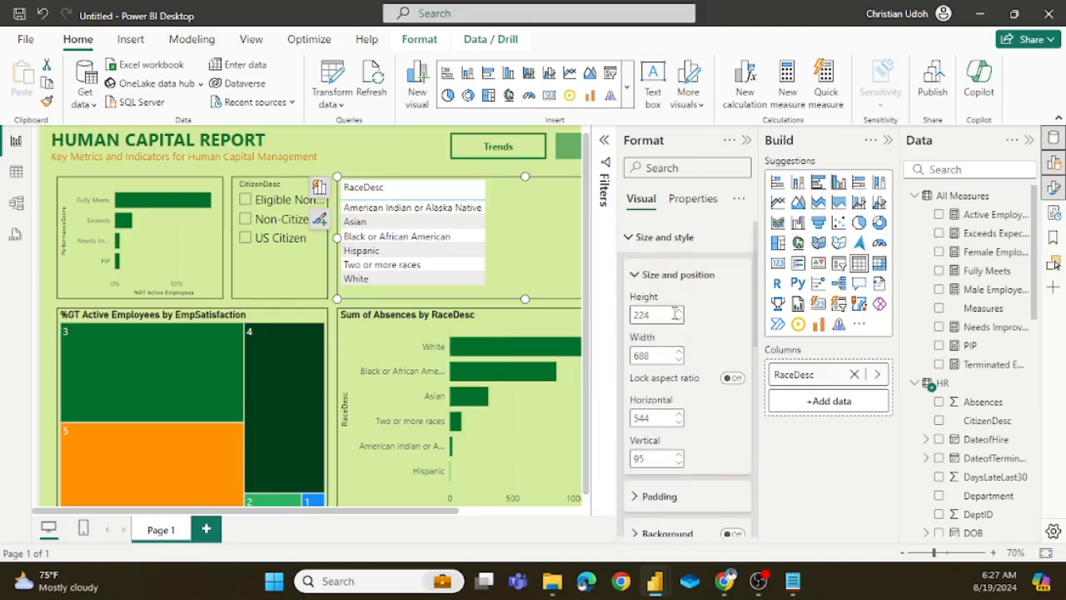
pyautogui.click(634, 276)
pyautogui.click(630, 240)
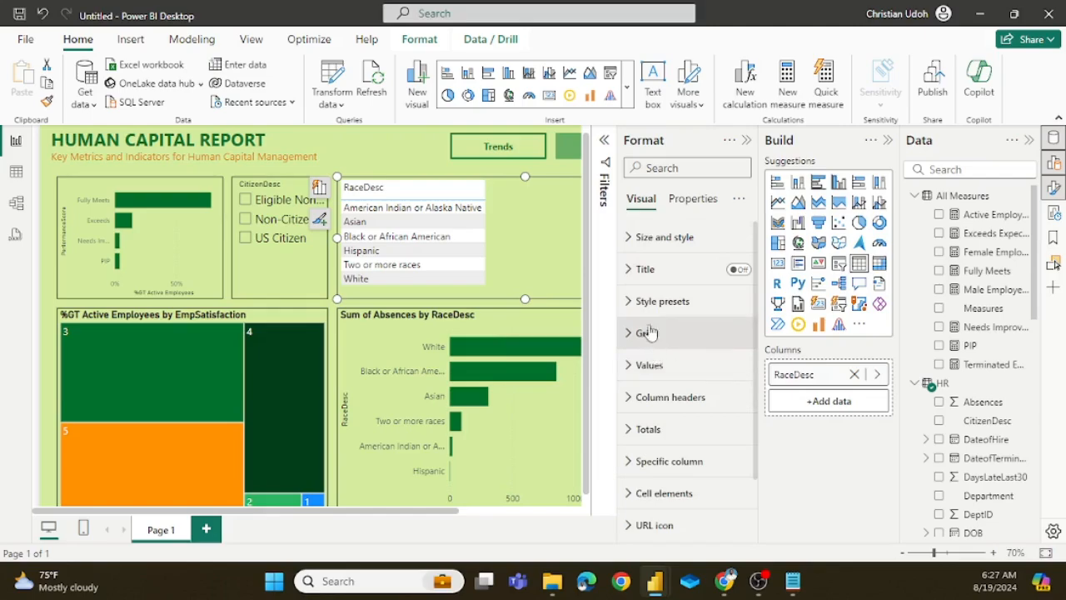
pyautogui.click(636, 303)
pyautogui.click(723, 354)
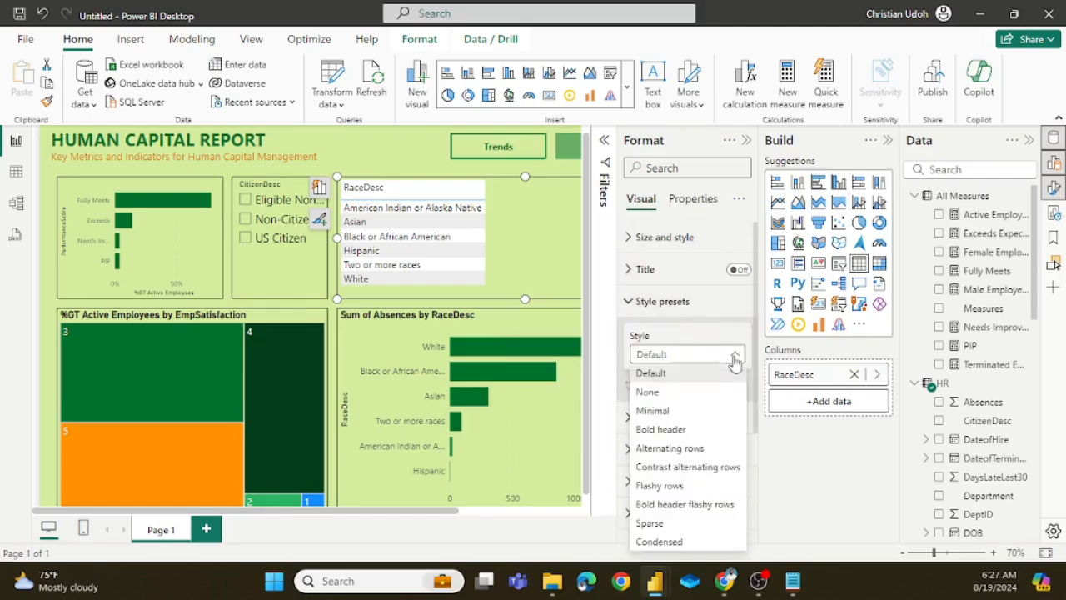
pyautogui.click(654, 395)
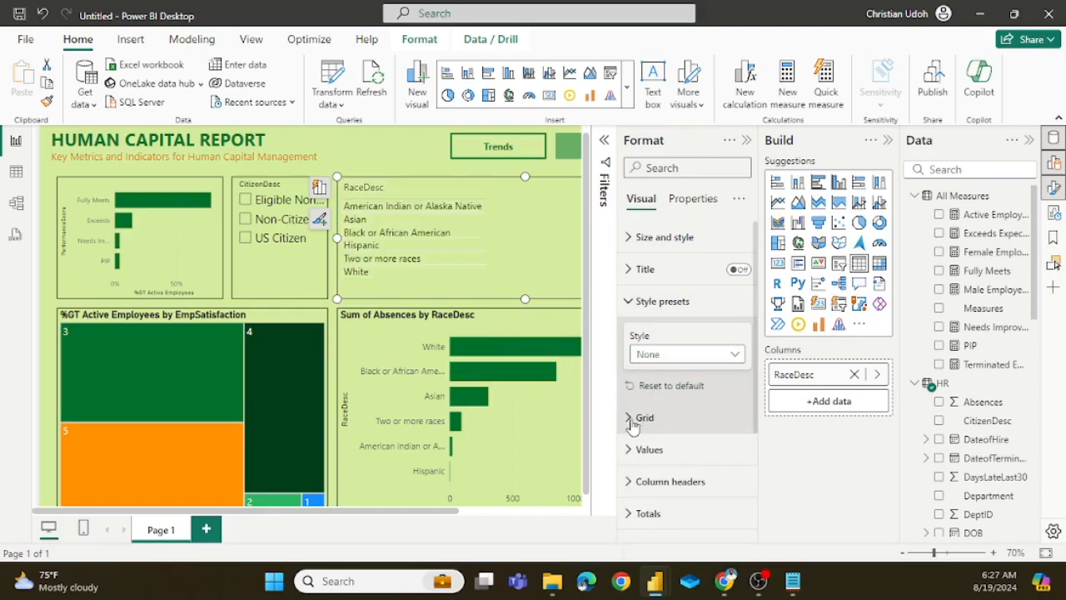
# Step: Colour the RaceDesc table's horizontal gridlines dark green #00712D and close the formatting options
pyautogui.click(635, 418)
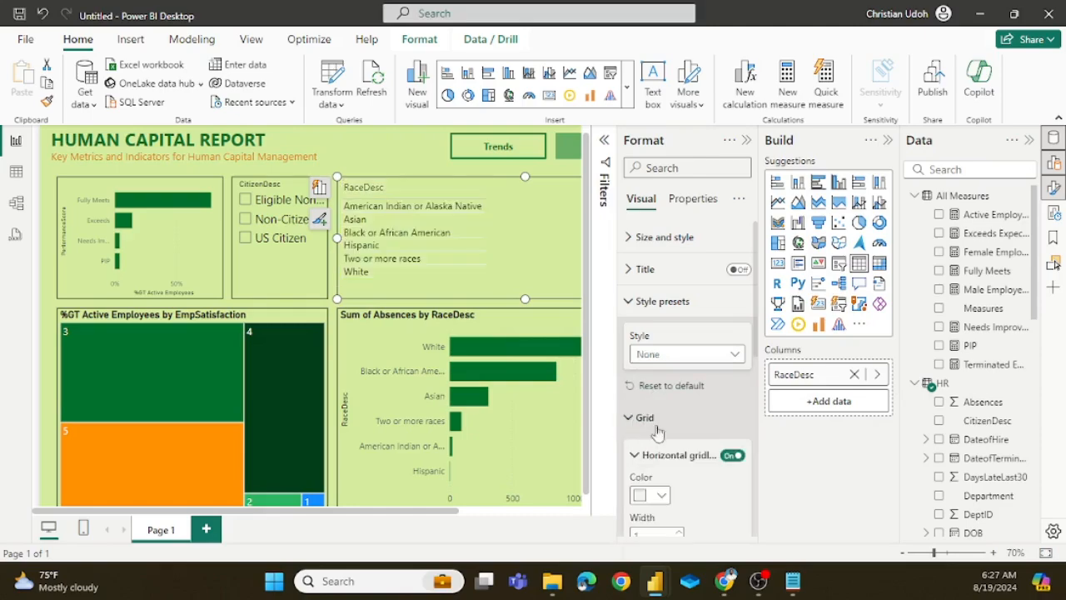
pyautogui.click(660, 497)
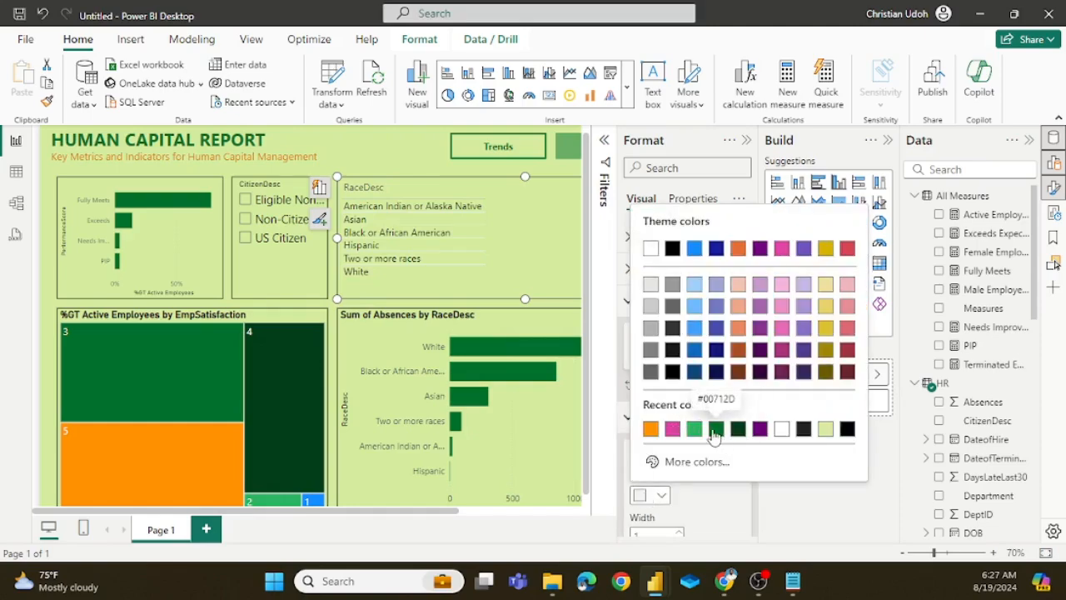
pyautogui.click(714, 429)
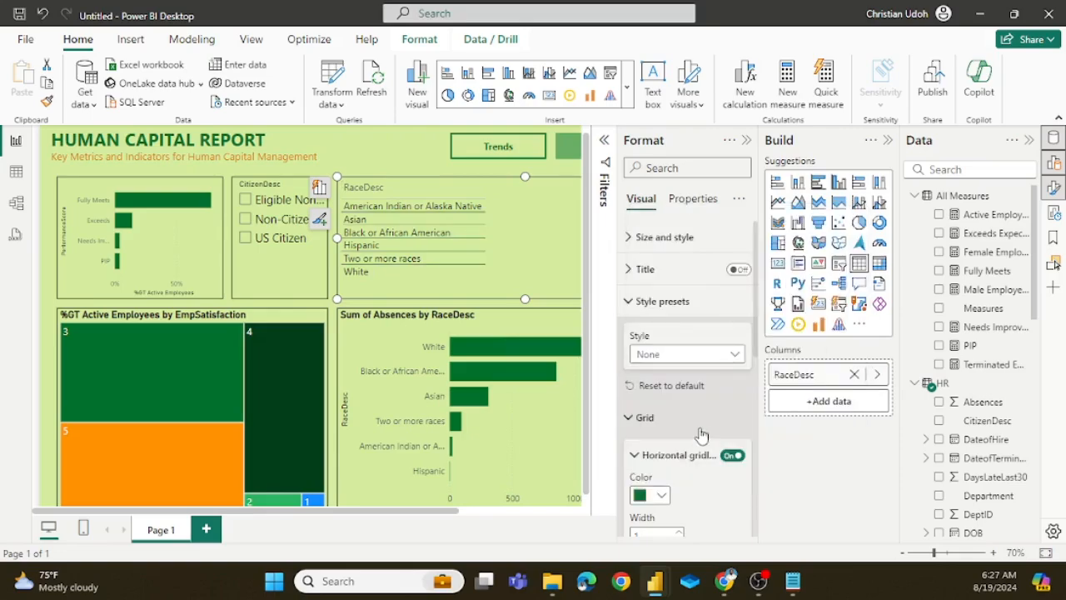
pyautogui.click(747, 141)
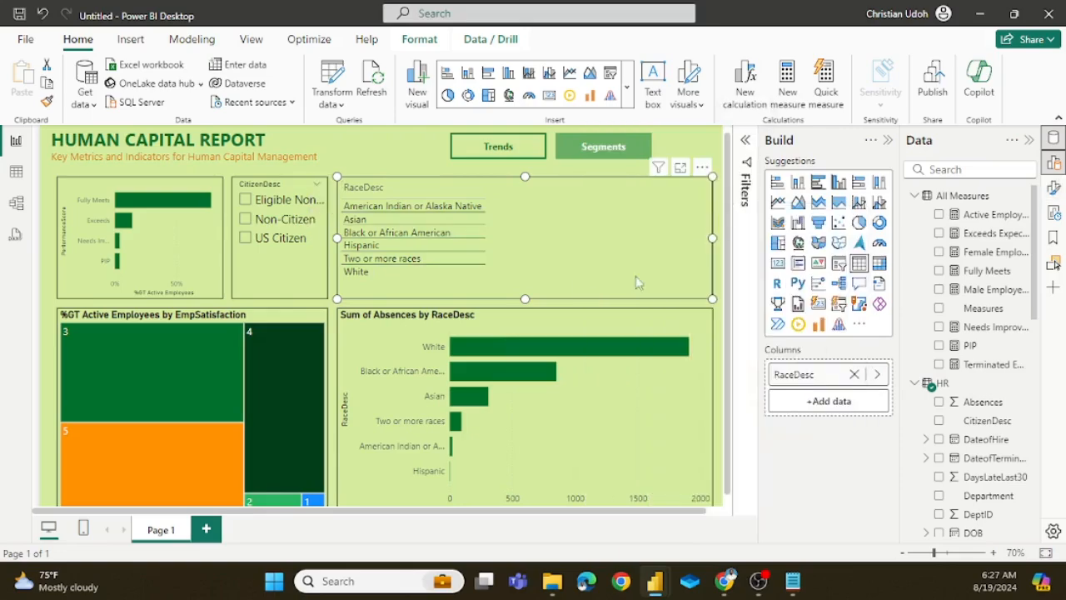
# Step: Add the Exceeds Expectation, Fully Meets, Needs Improvement and PIP measures as columns of the RaceDesc table
pyautogui.click(843, 402)
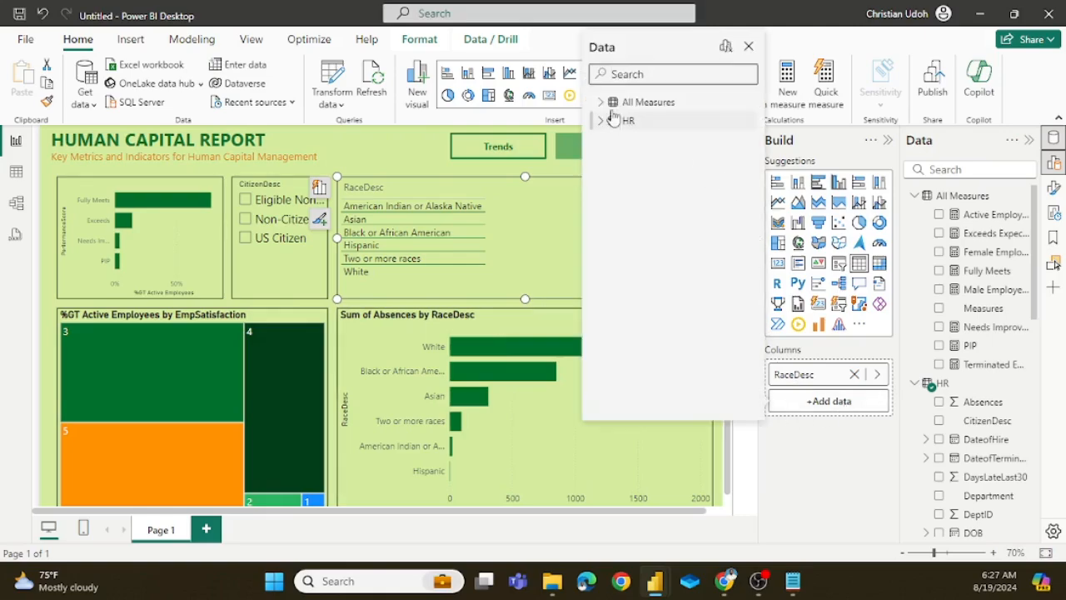
pyautogui.click(599, 102)
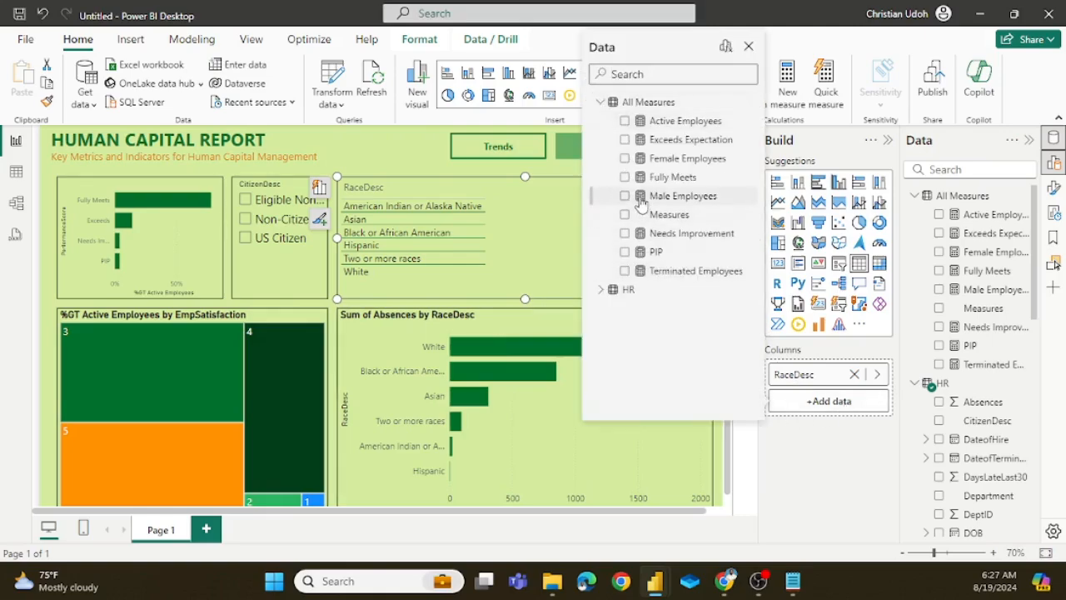
pyautogui.click(624, 140)
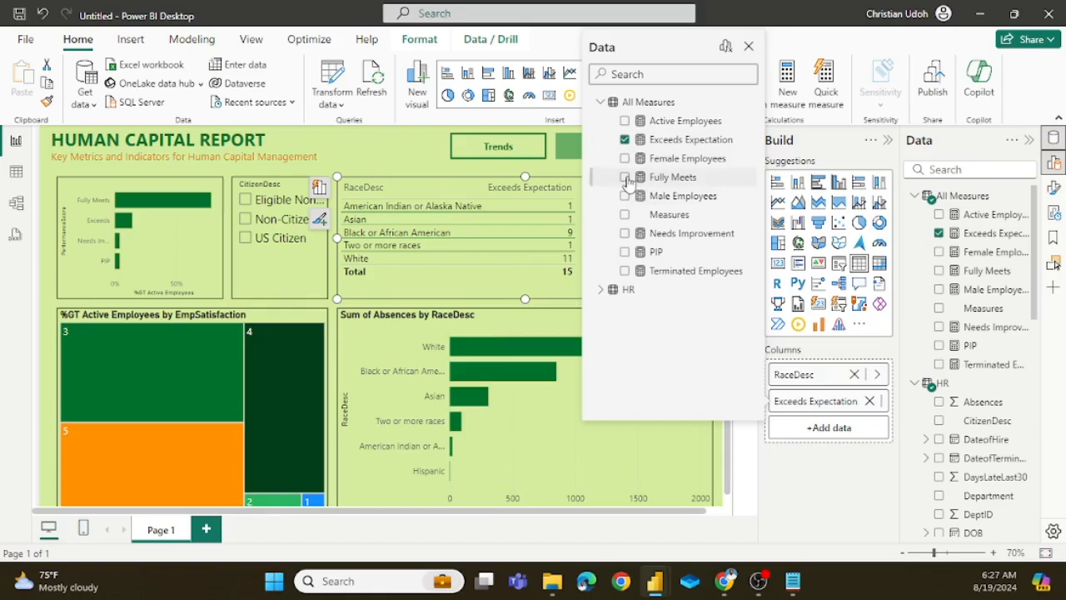
pyautogui.click(626, 177)
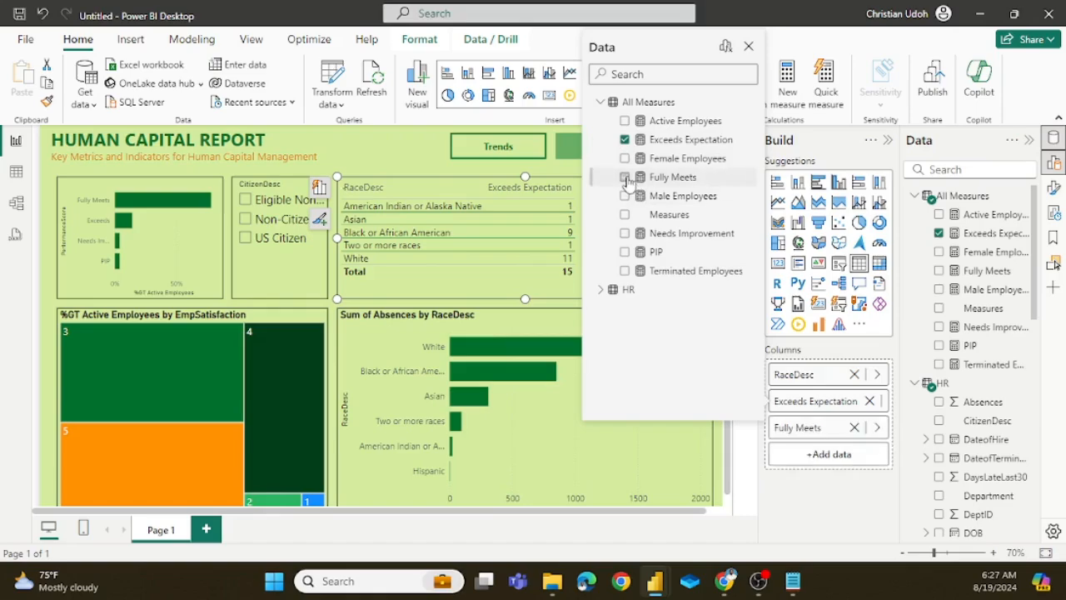
pyautogui.click(624, 233)
pyautogui.click(625, 251)
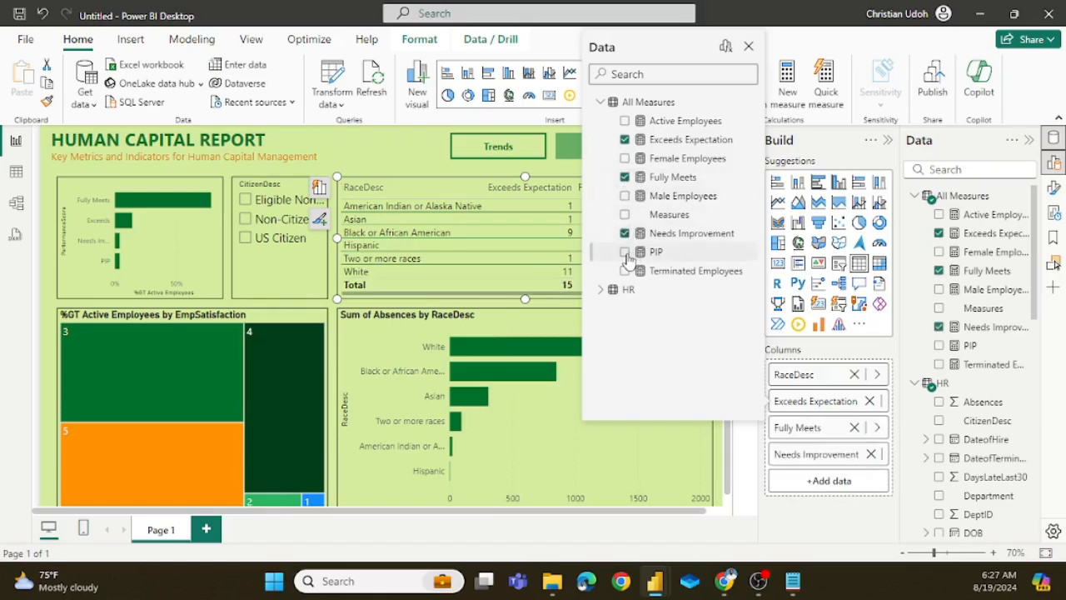
pyautogui.click(749, 47)
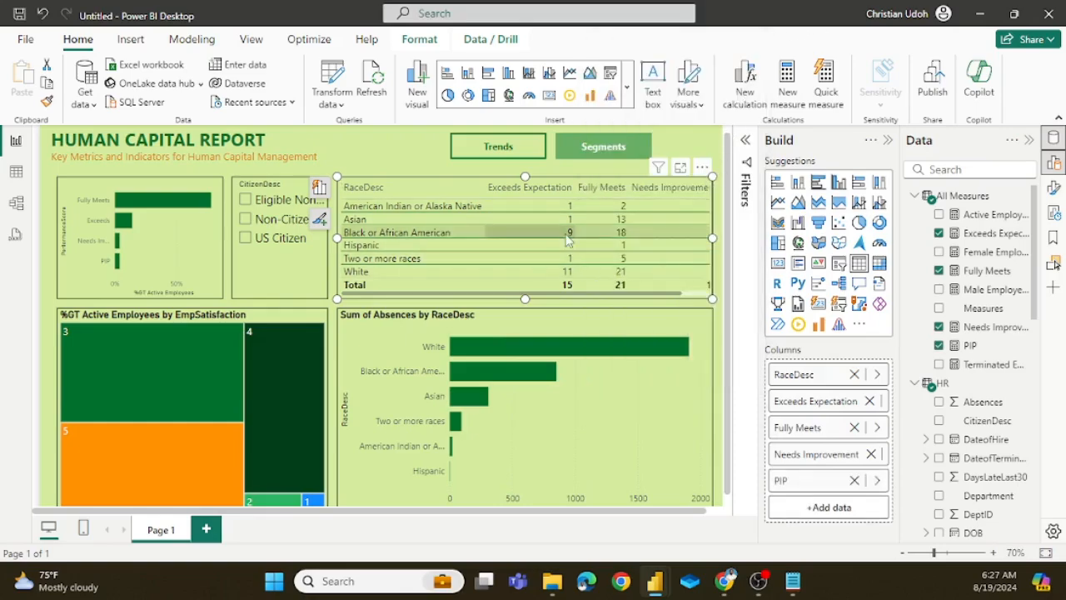
# Step: Look over the RaceDesc table on the report page and try the Trends and Segments buttons
pyautogui.scroll(-1, 569, 240)
pyautogui.scroll(1, 568, 239)
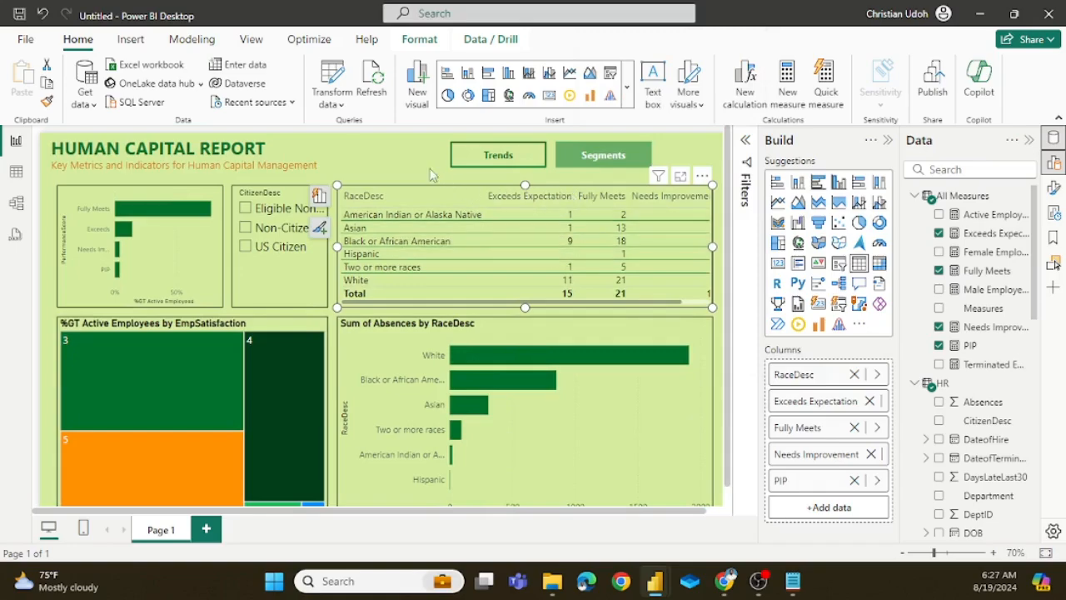
pyautogui.click(888, 141)
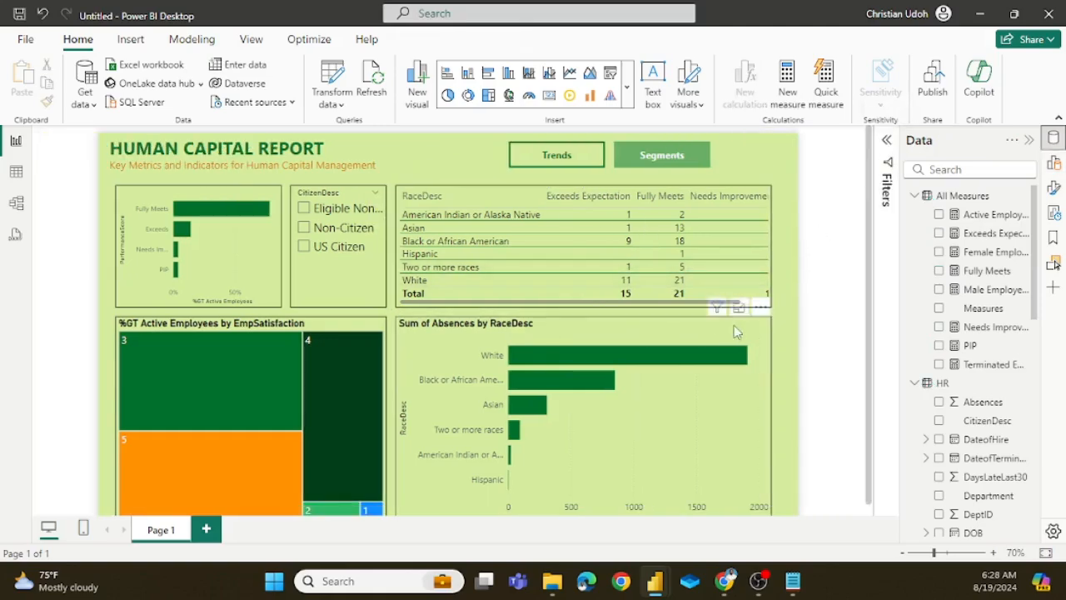
pyautogui.moveTo(700, 307)
pyautogui.mouseDown()
pyautogui.moveTo(738, 305)
pyautogui.moveTo(684, 308)
pyautogui.mouseUp()
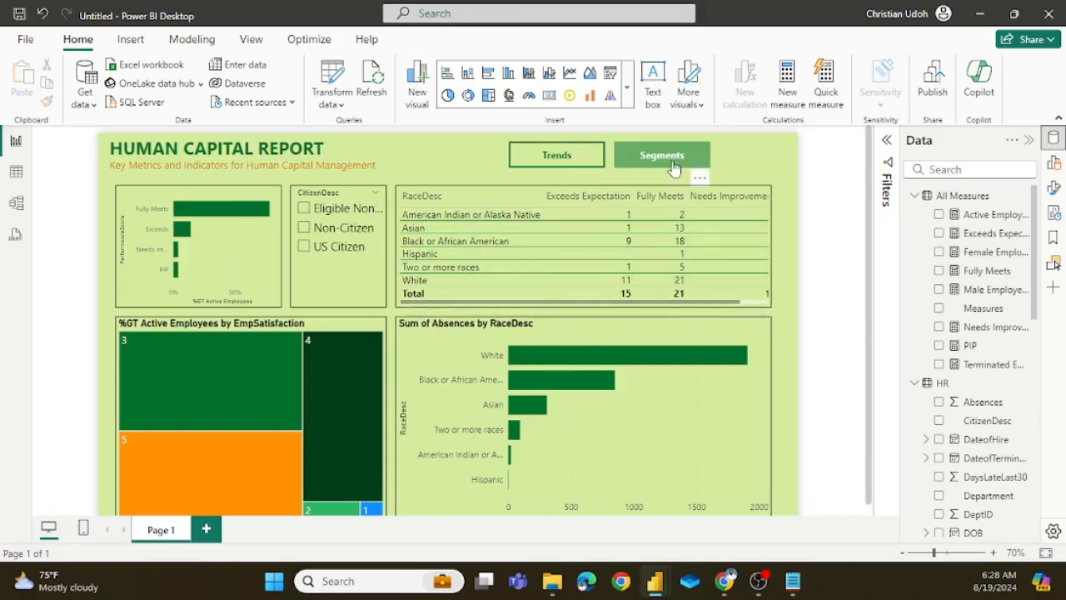
pyautogui.keyDown('ctrl'); pyautogui.click(590, 160); pyautogui.keyUp('ctrl')
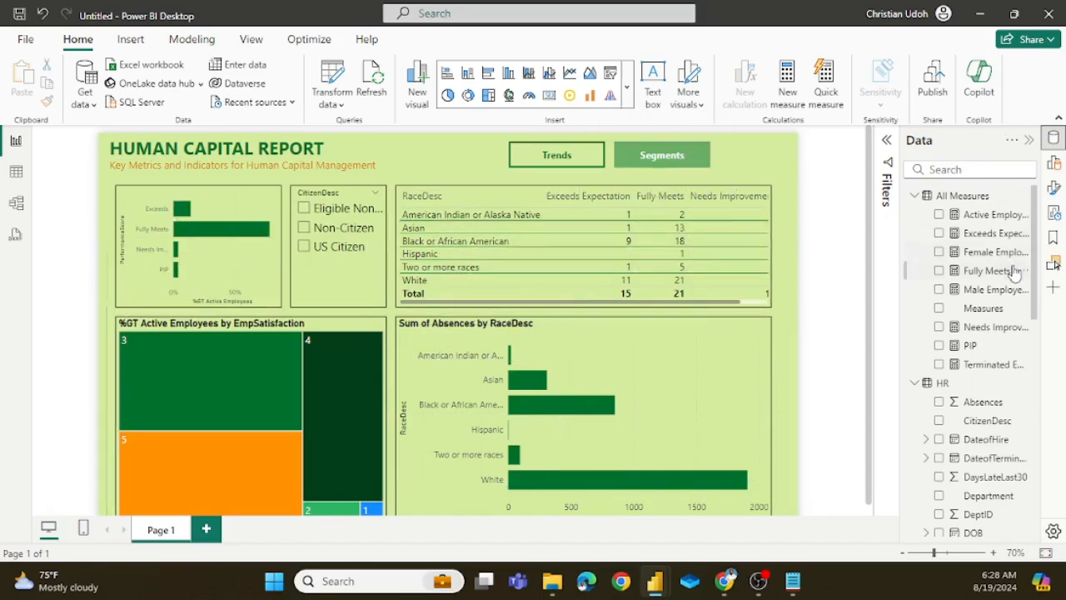
# Step: Bring up the bookmark and visual selection lists and update the Segments bookmark with the page's current state
pyautogui.click(1054, 238)
pyautogui.click(1054, 264)
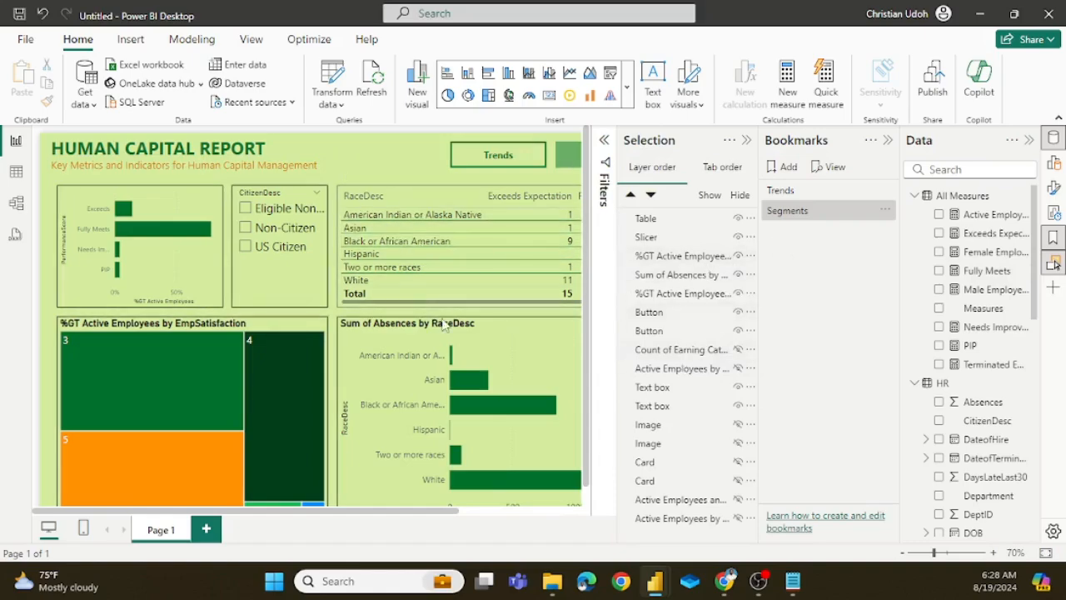
pyautogui.moveTo(365, 516); pyautogui.dragTo(454, 517)
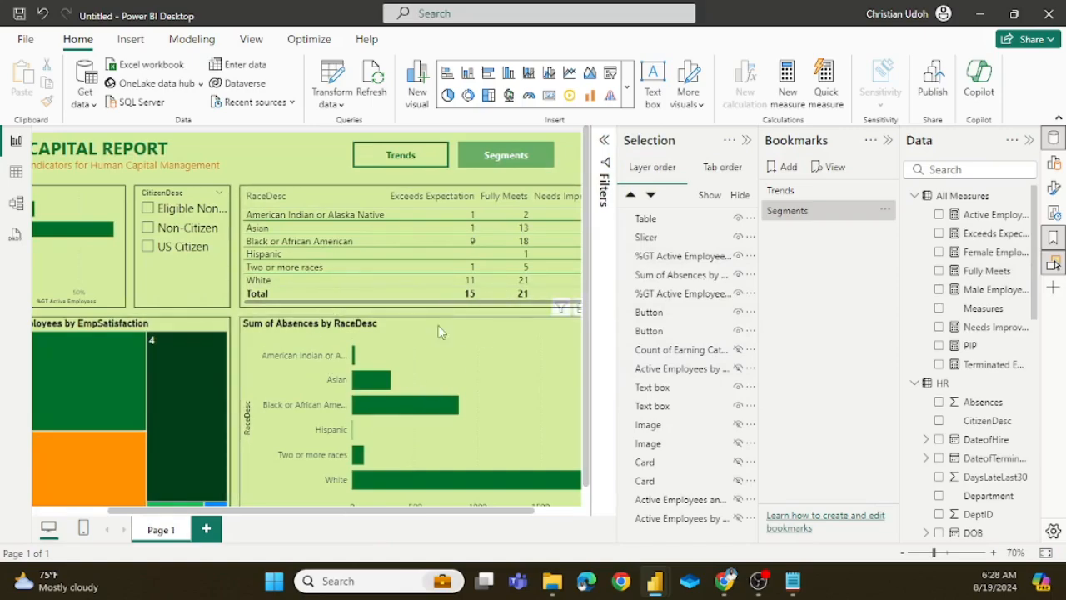
pyautogui.rightClick(813, 214)
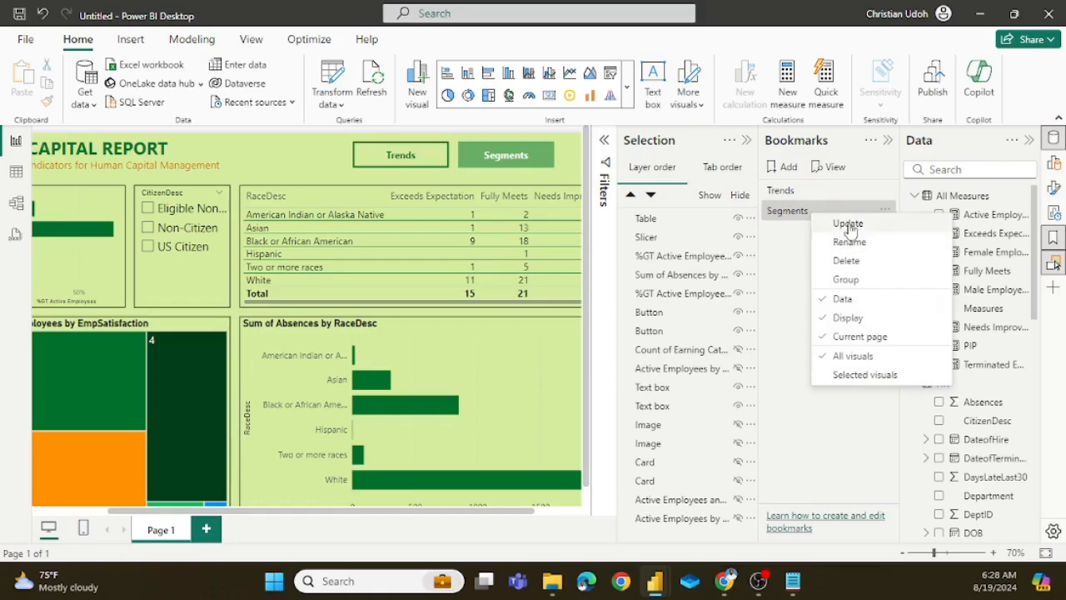
pyautogui.click(848, 225)
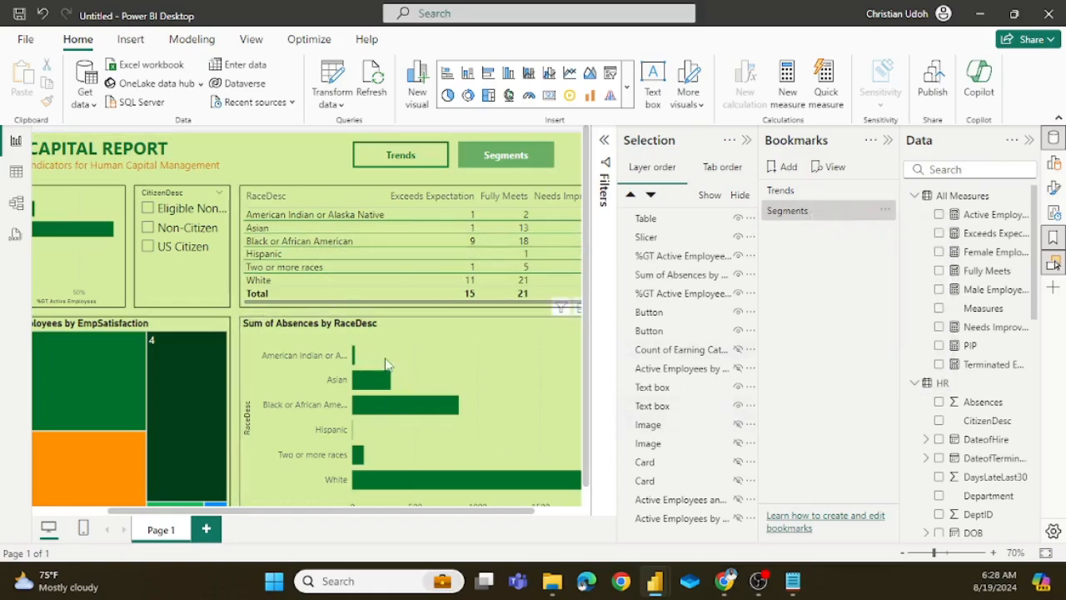
# Step: Switch to the Trends view and hide the table, the slicer, both %GT Active Employees charts and the Sum of Absences chart
pyautogui.keyDown('ctrl'); pyautogui.click(427, 166); pyautogui.keyUp('ctrl')
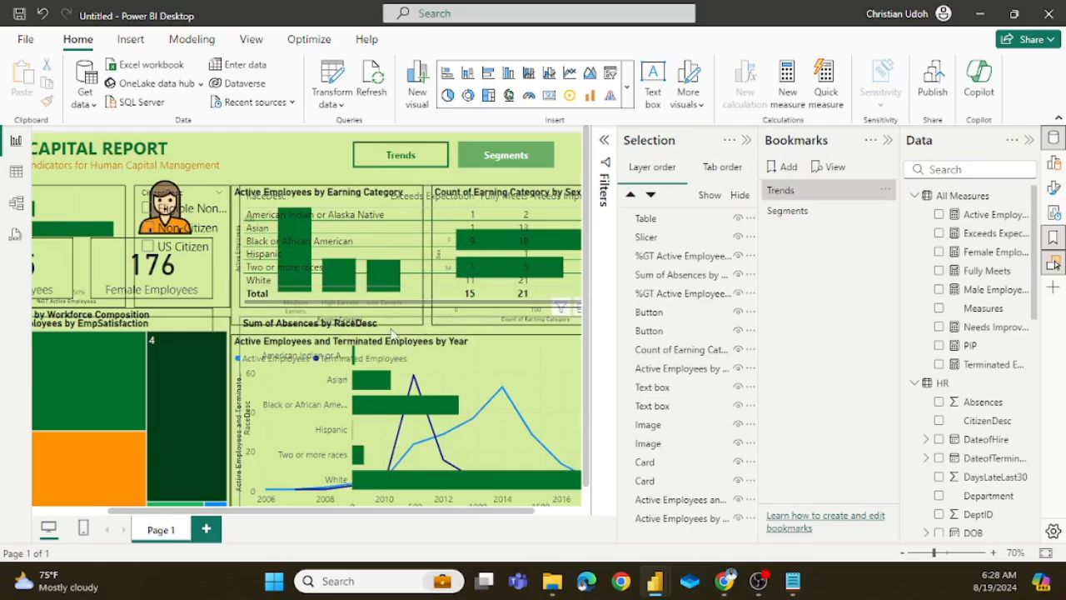
pyautogui.click(737, 220)
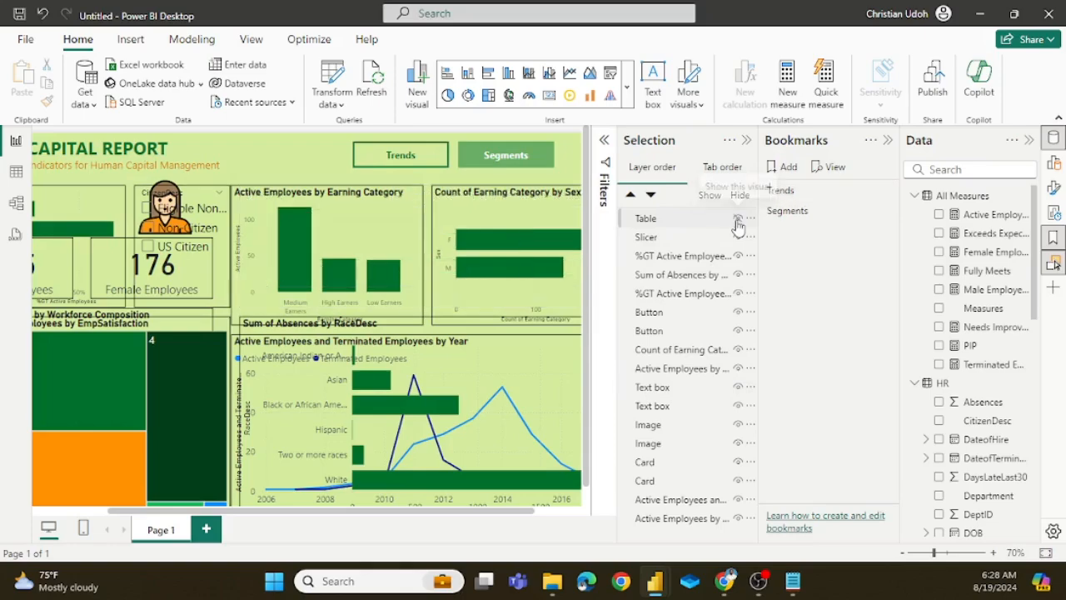
pyautogui.click(888, 142)
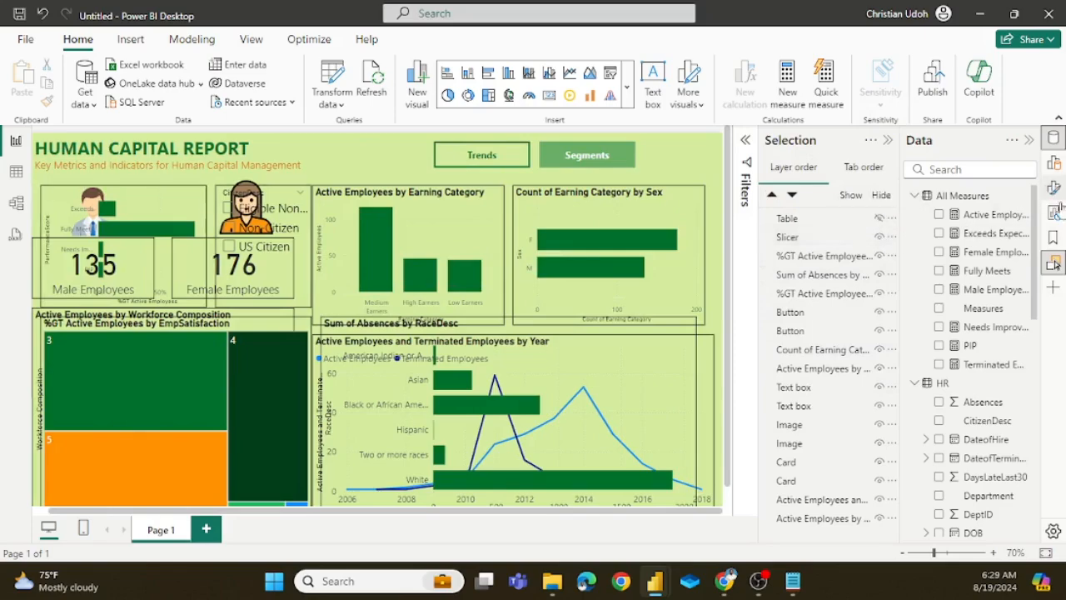
pyautogui.click(1054, 239)
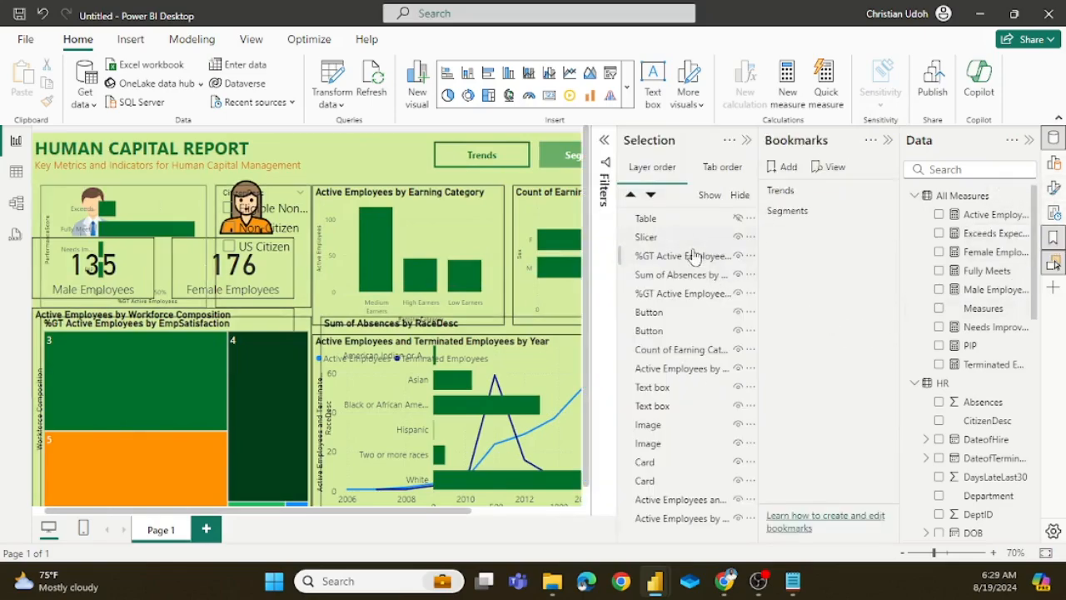
pyautogui.click(738, 242)
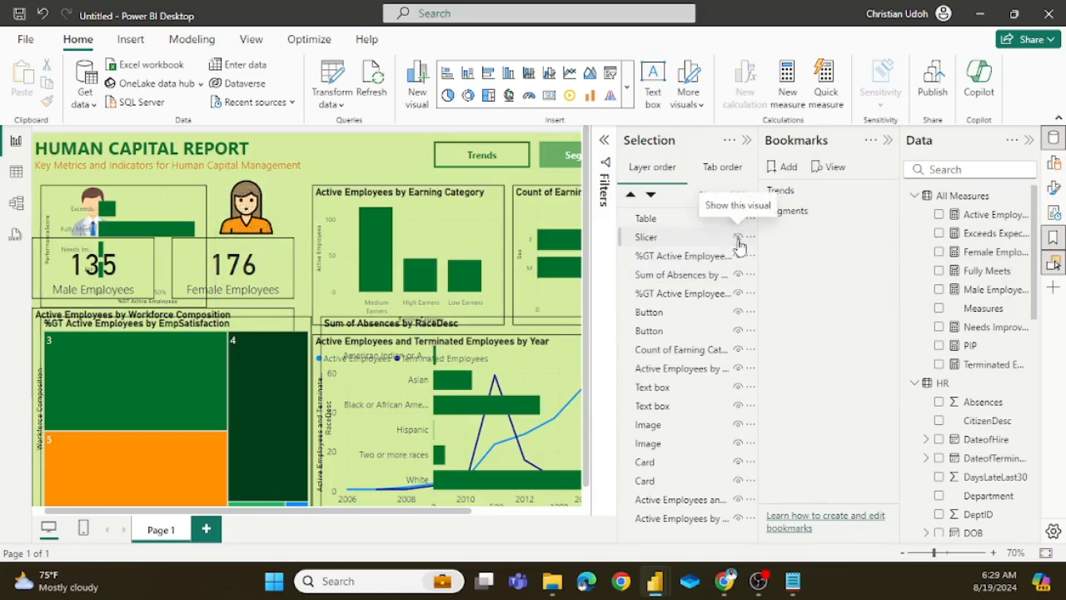
pyautogui.click(738, 257)
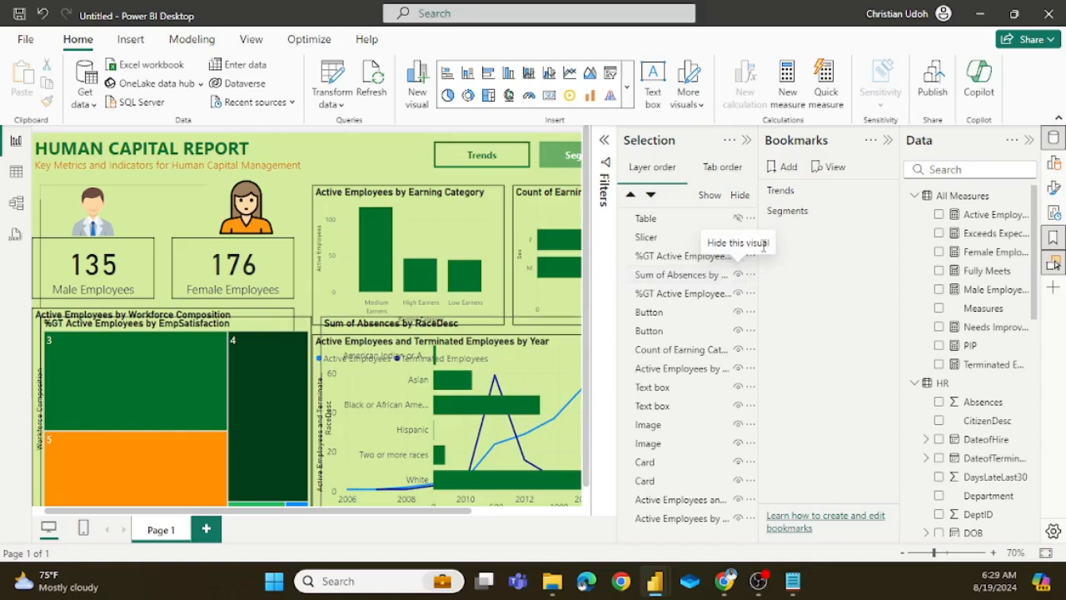
pyautogui.click(739, 276)
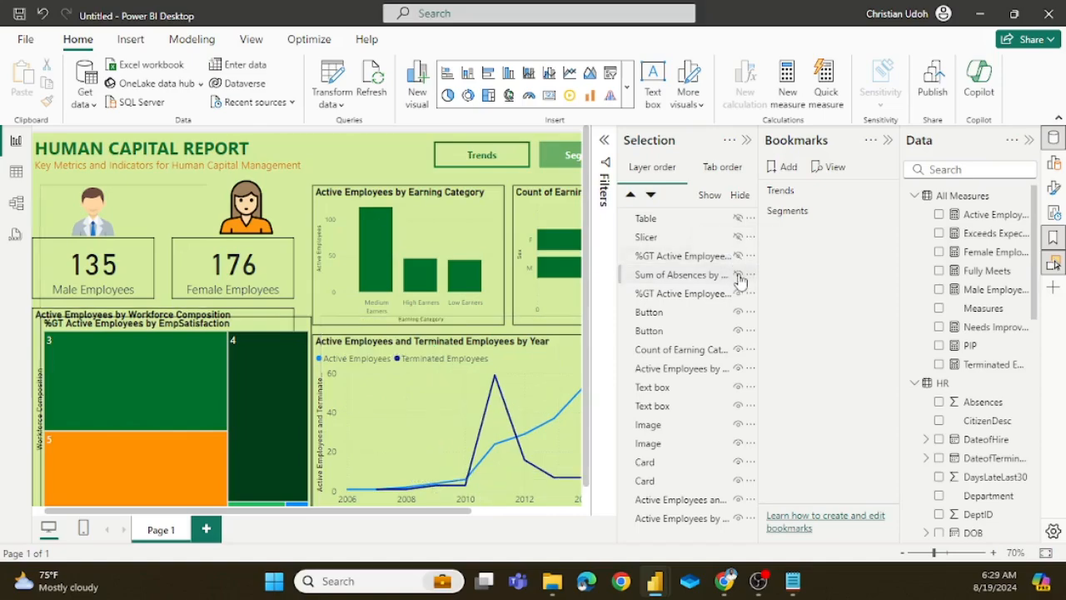
pyautogui.click(738, 294)
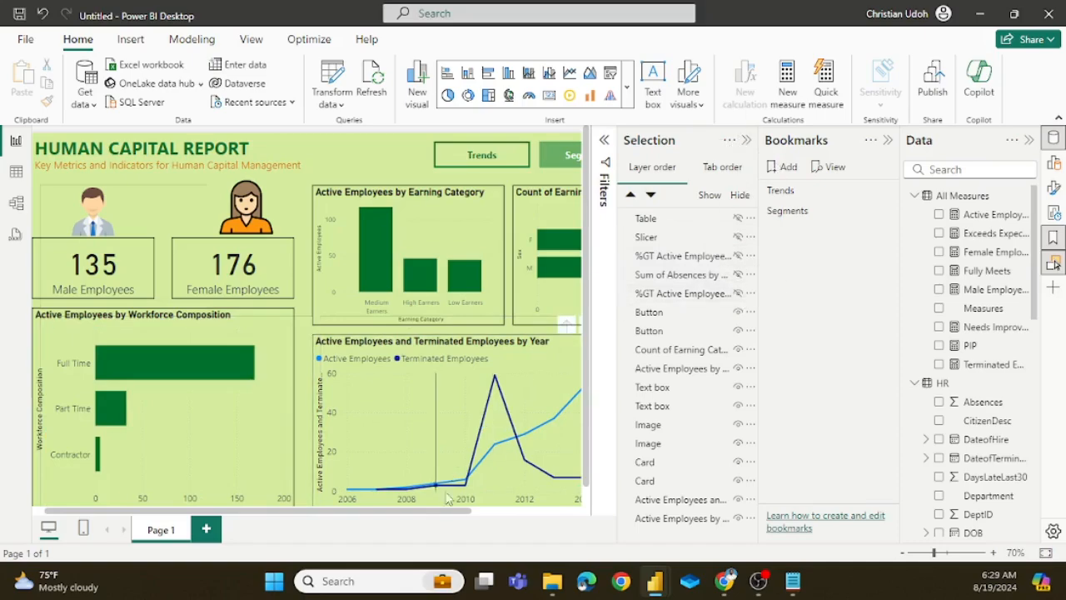
# Step: Update the Trends bookmark with the current visual visibility and close the bookmark list
pyautogui.moveTo(448, 510); pyautogui.dragTo(352, 492)
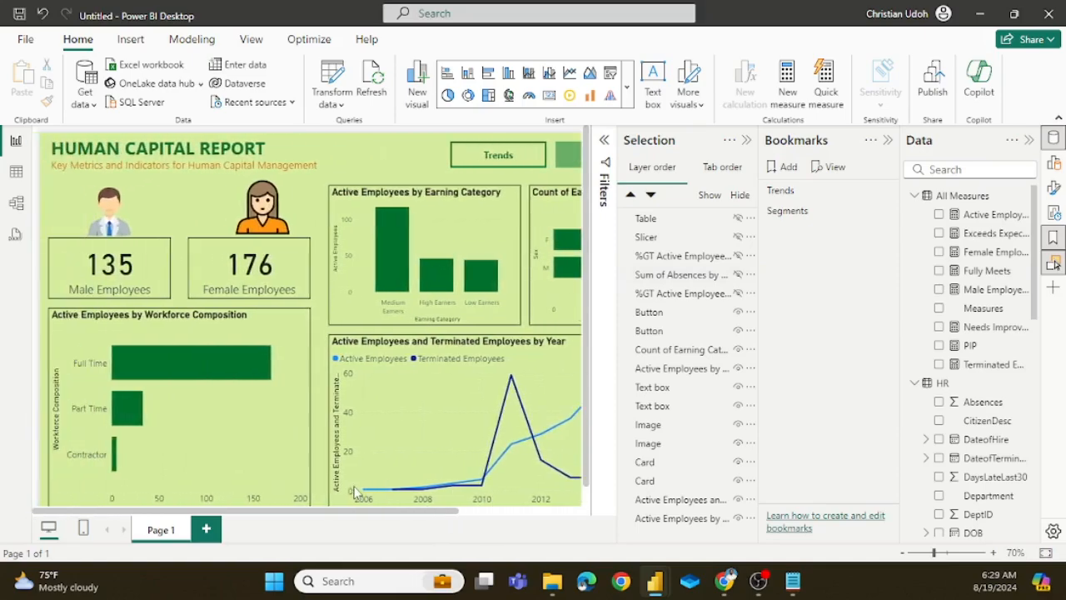
pyautogui.rightClick(783, 198)
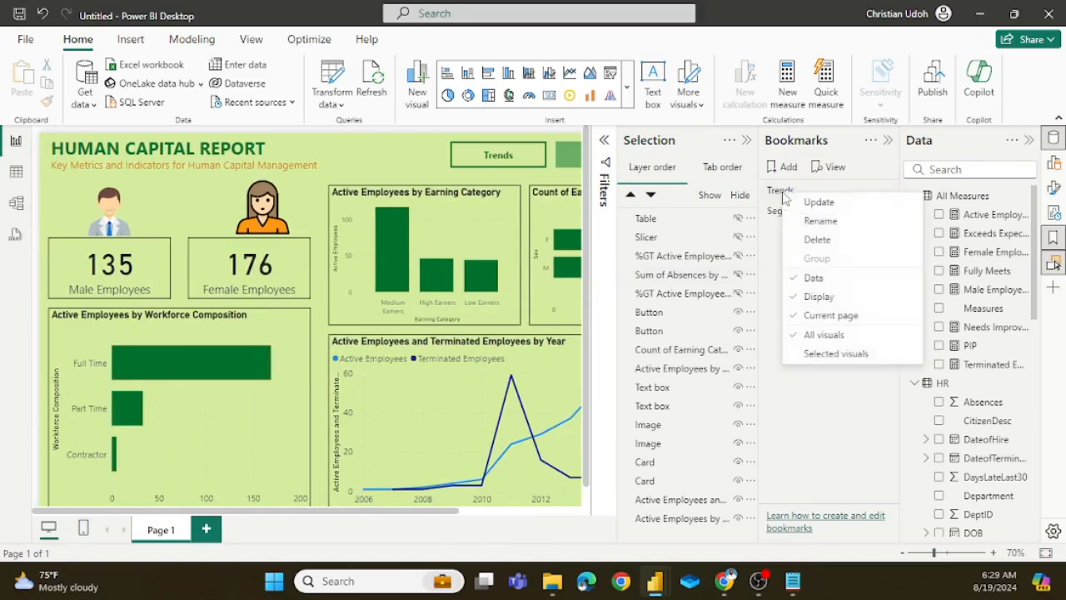
pyautogui.click(821, 207)
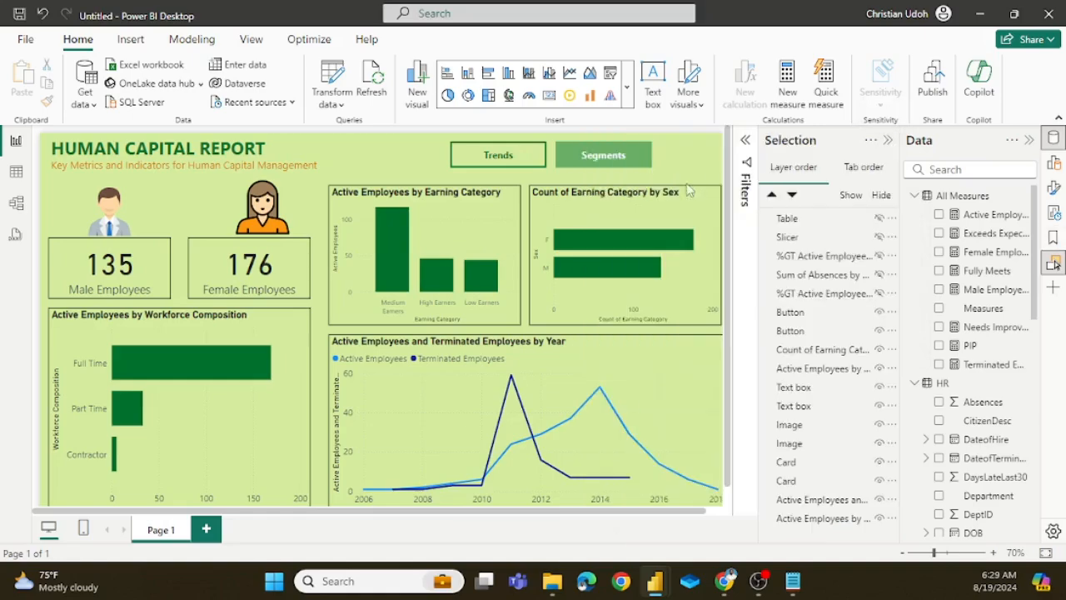
# Step: Test switching to the Segments view and back to Trends, and close the visual selection list
pyautogui.click(889, 142)
pyautogui.keyDown('ctrl'); pyautogui.click(587, 158); pyautogui.keyUp('ctrl')
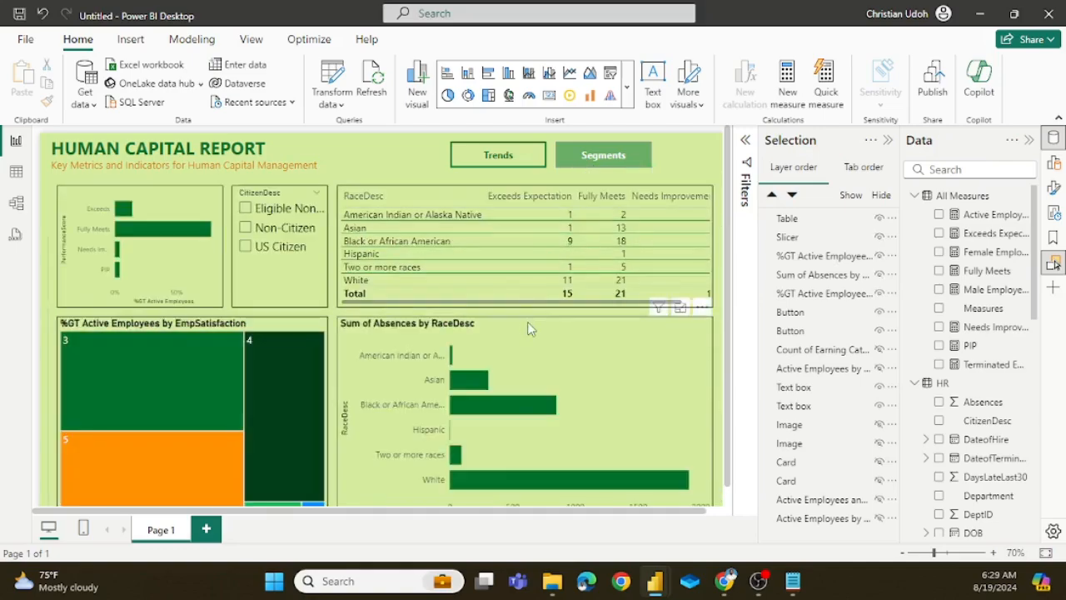
pyautogui.keyDown('ctrl'); pyautogui.click(520, 166); pyautogui.keyUp('ctrl')
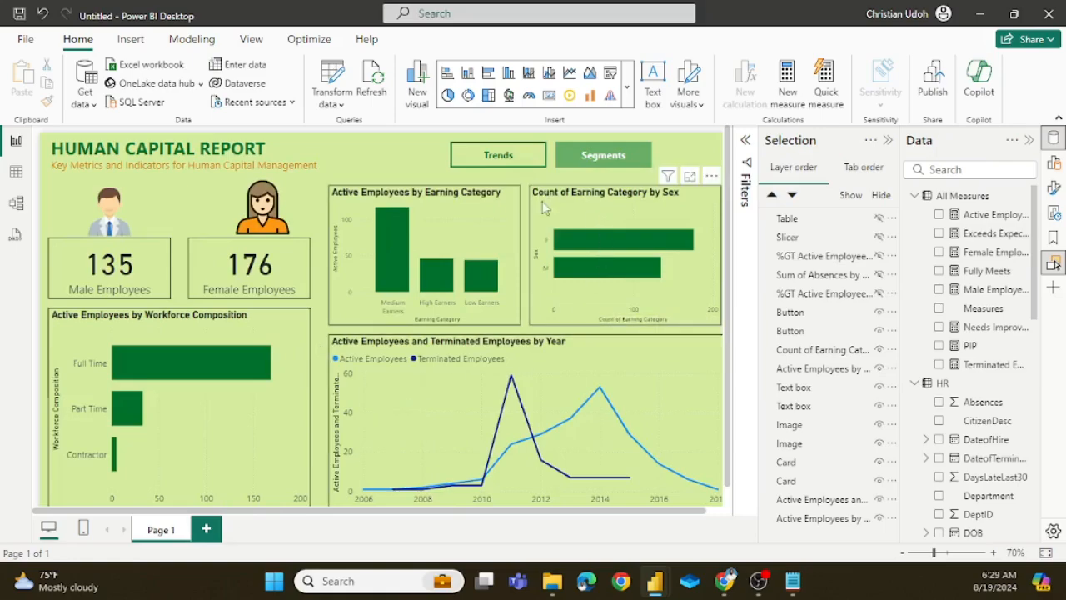
pyautogui.click(887, 140)
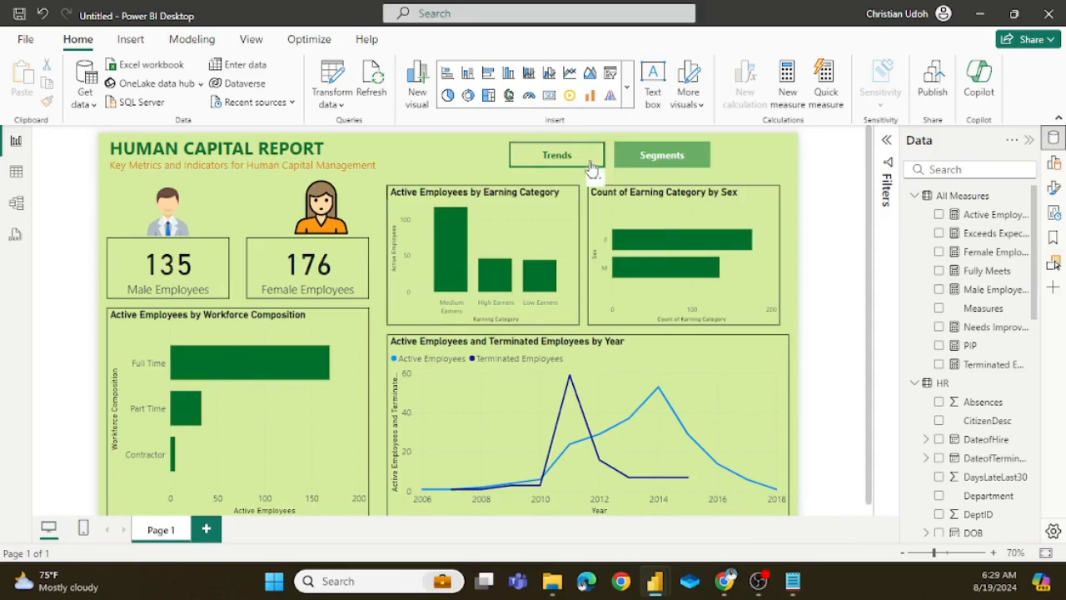
# Step: Show the Segments view and test cross-filtering by EmpSatisfaction 3 in the treemap, clearing that selection again
pyautogui.keyDown('ctrl'); pyautogui.click(687, 166); pyautogui.keyUp('ctrl')
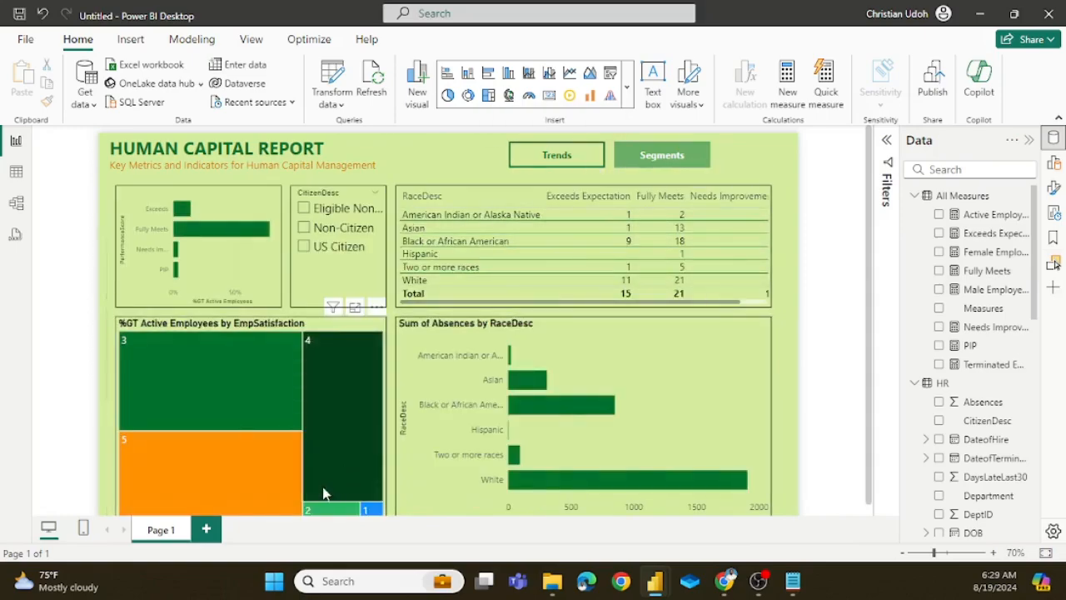
pyautogui.click(256, 376)
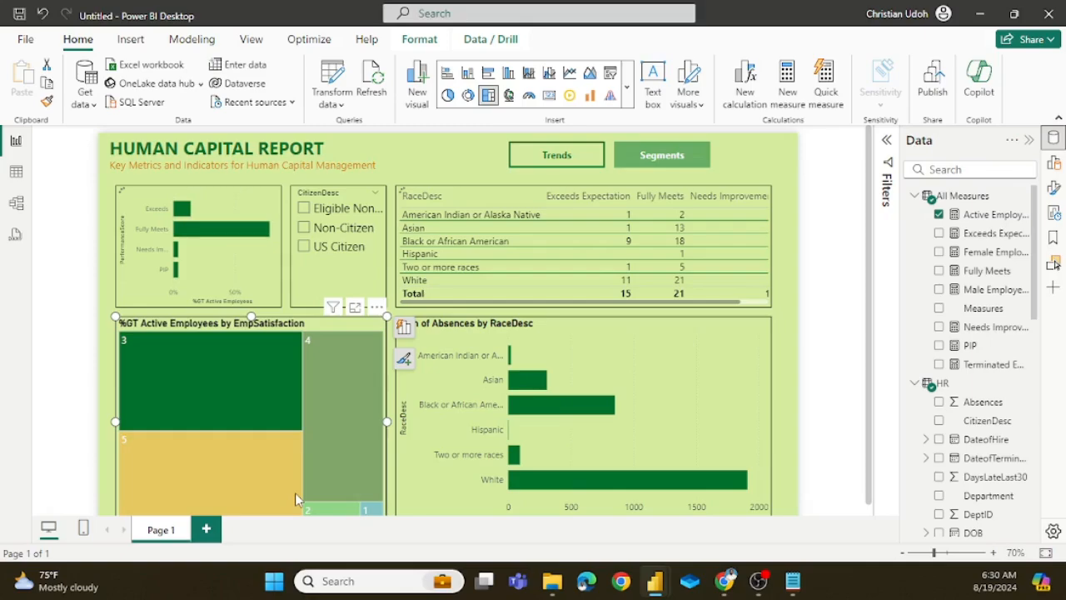
pyautogui.click(341, 408)
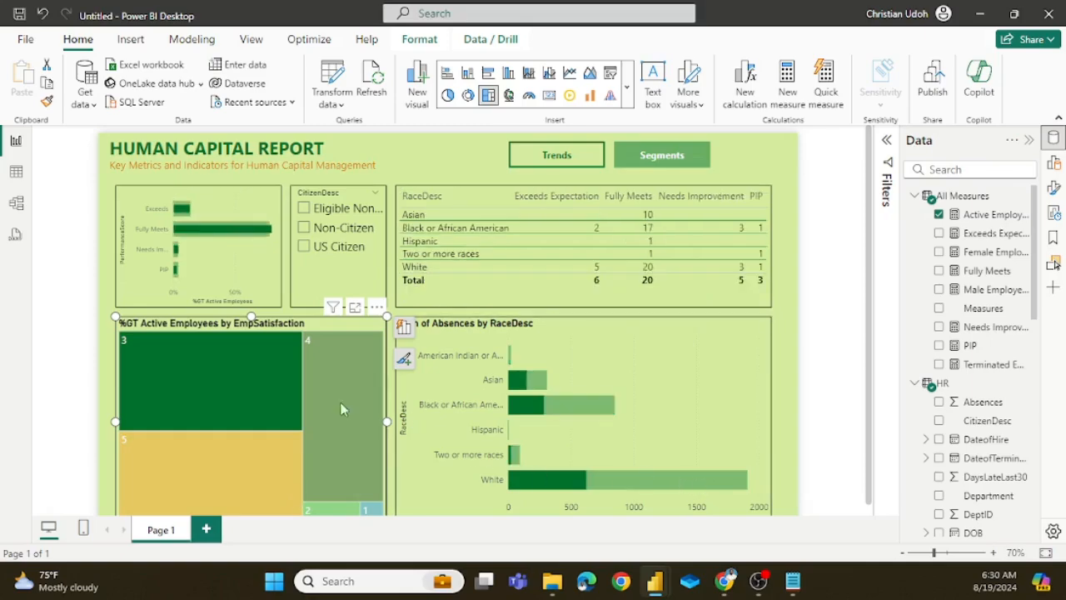
pyautogui.click(282, 375)
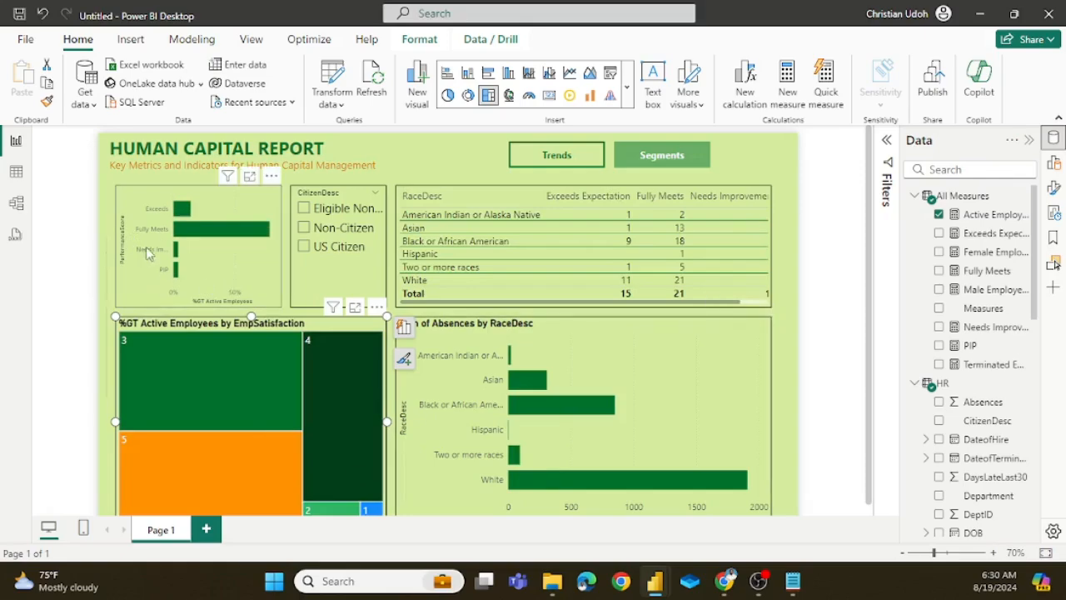
# Step: Cross-filter the visuals by the Fully Meets performance score, examine the RaceDesc table, and clear the selection
pyautogui.click(235, 233)
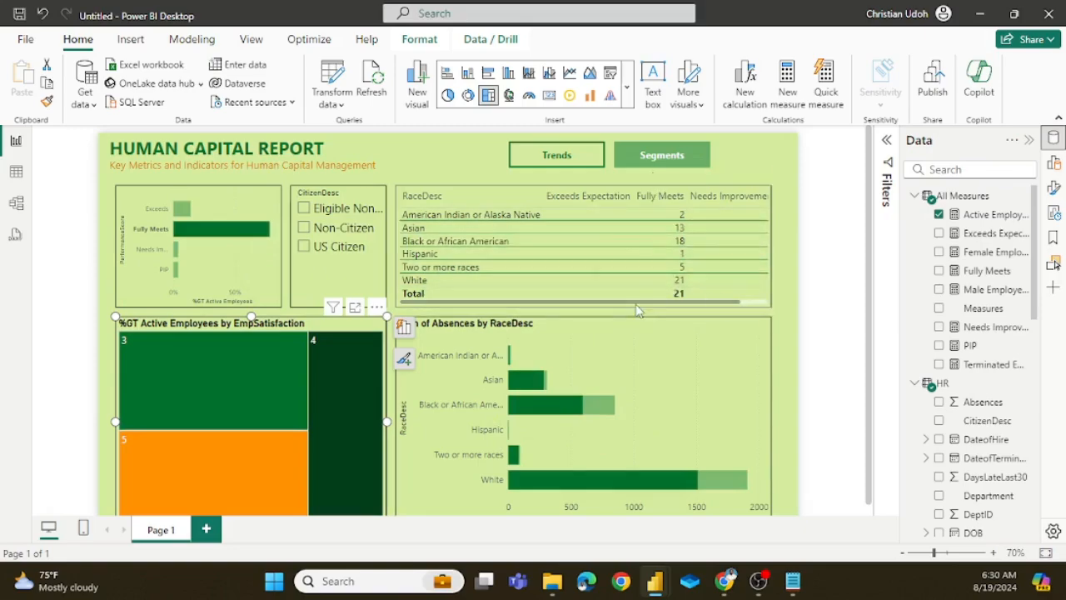
pyautogui.moveTo(673, 302); pyautogui.dragTo(600, 313)
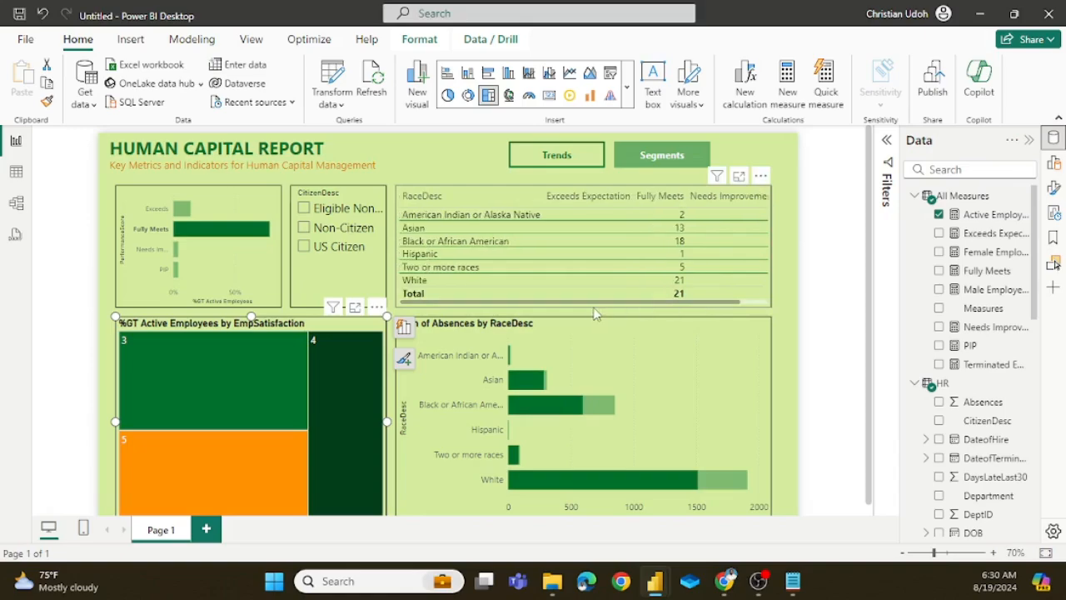
pyautogui.click(484, 309)
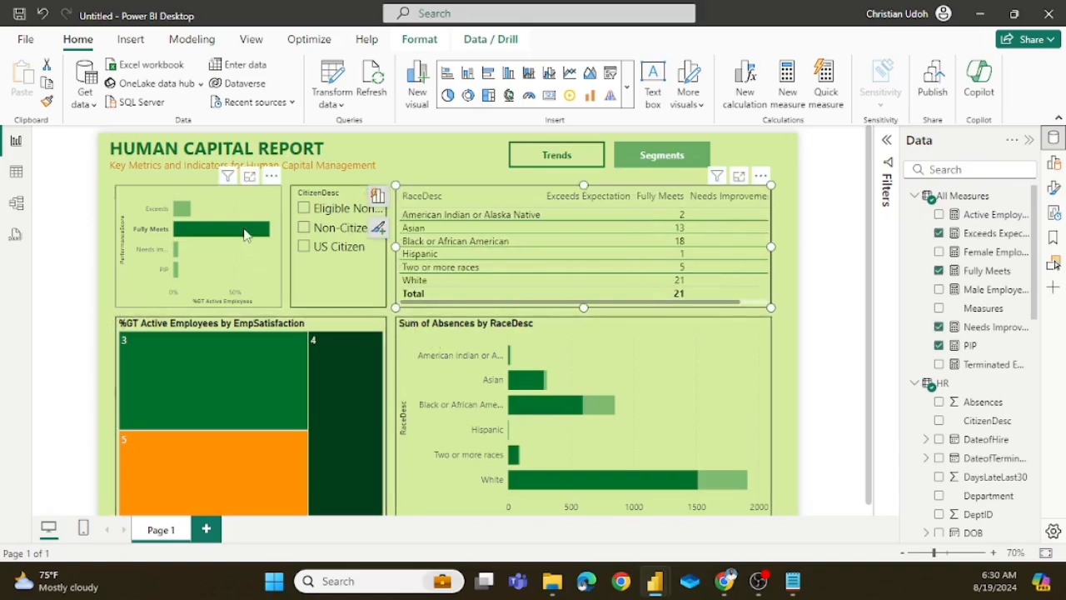
pyautogui.click(244, 236)
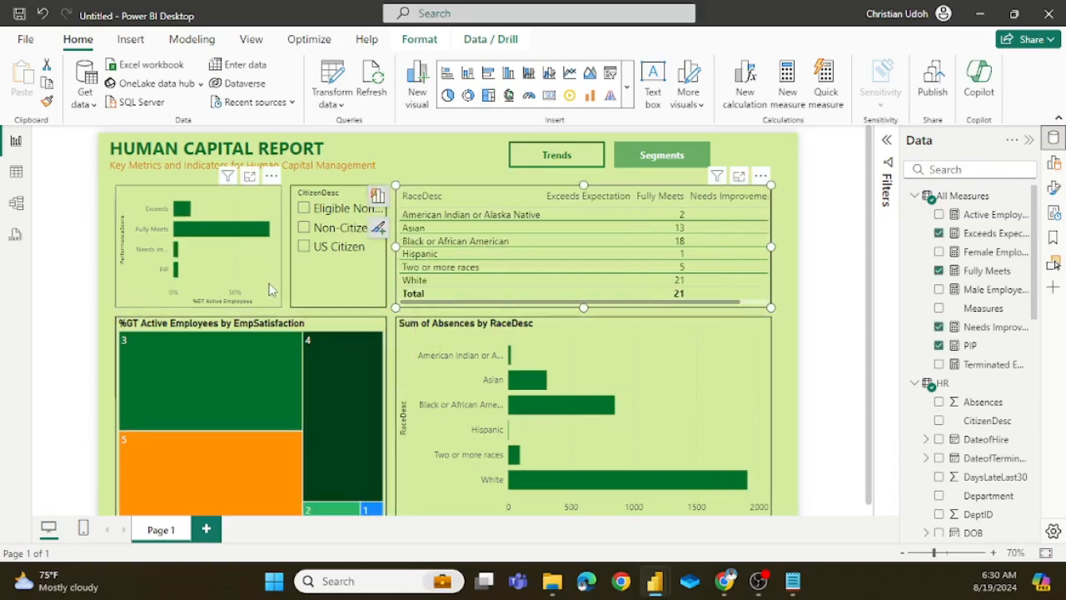
# Step: Filter the Segments visuals to US Citizen and examine how EmpSatisfaction 3 cross-highlights absences and the RaceDesc table
pyautogui.click(304, 247)
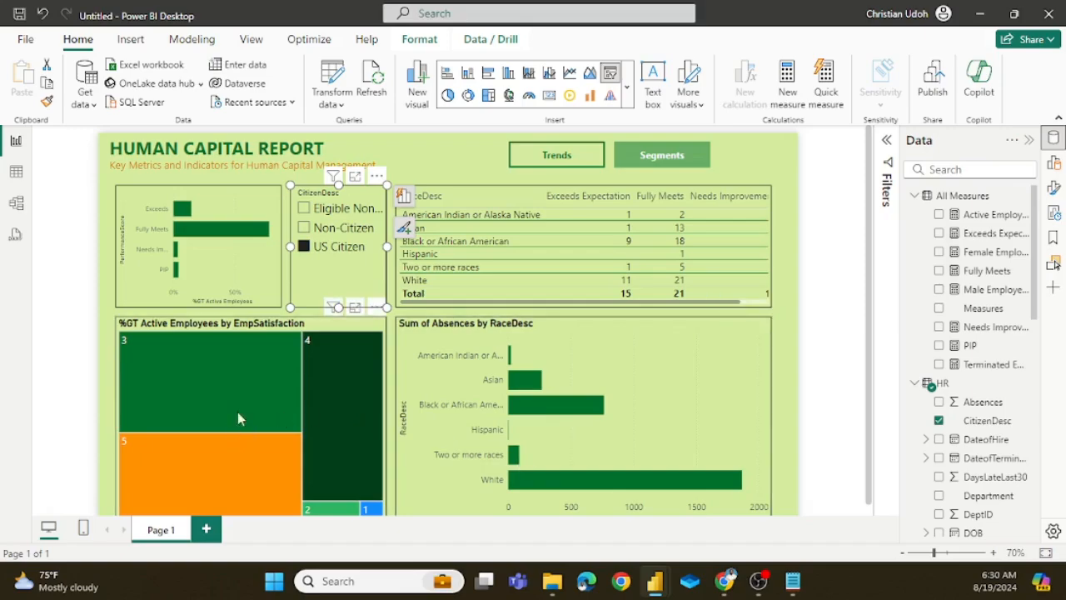
pyautogui.moveTo(232, 384)
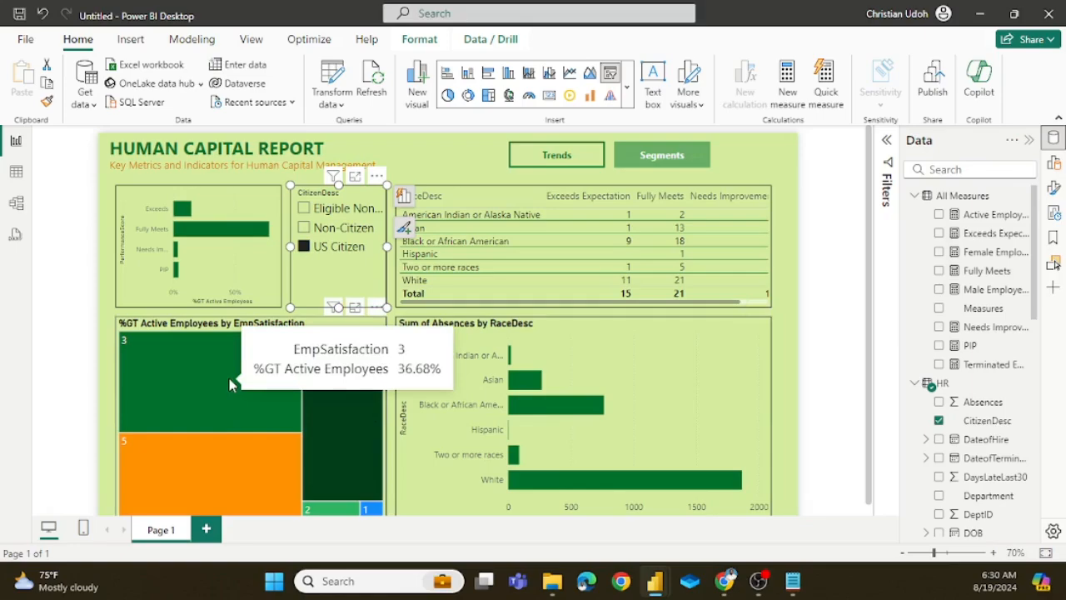
pyautogui.click(232, 384)
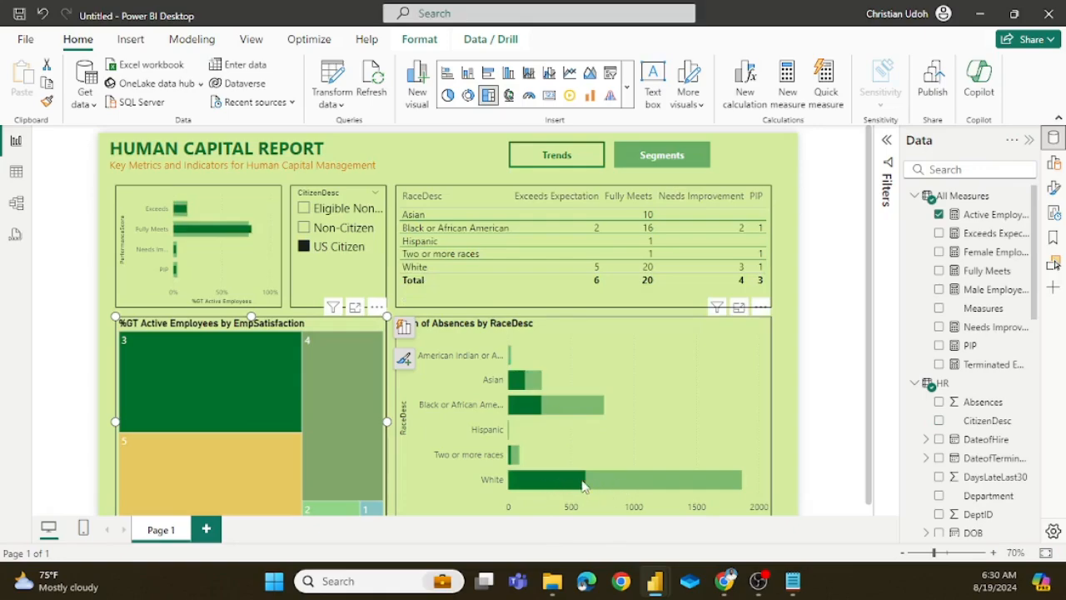
pyautogui.moveTo(582, 484)
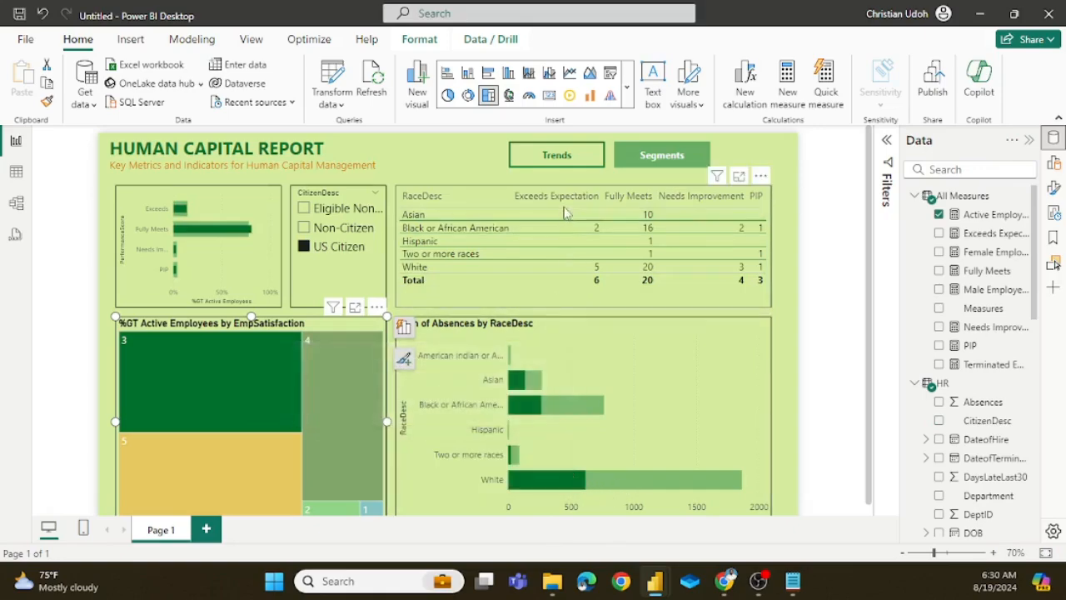
# Step: Switch to the Trends view, test cross-filtering by Medium Earners, clear it, and return to the Segments view
pyautogui.keyDown('ctrl'); pyautogui.click(576, 160); pyautogui.keyUp('ctrl')
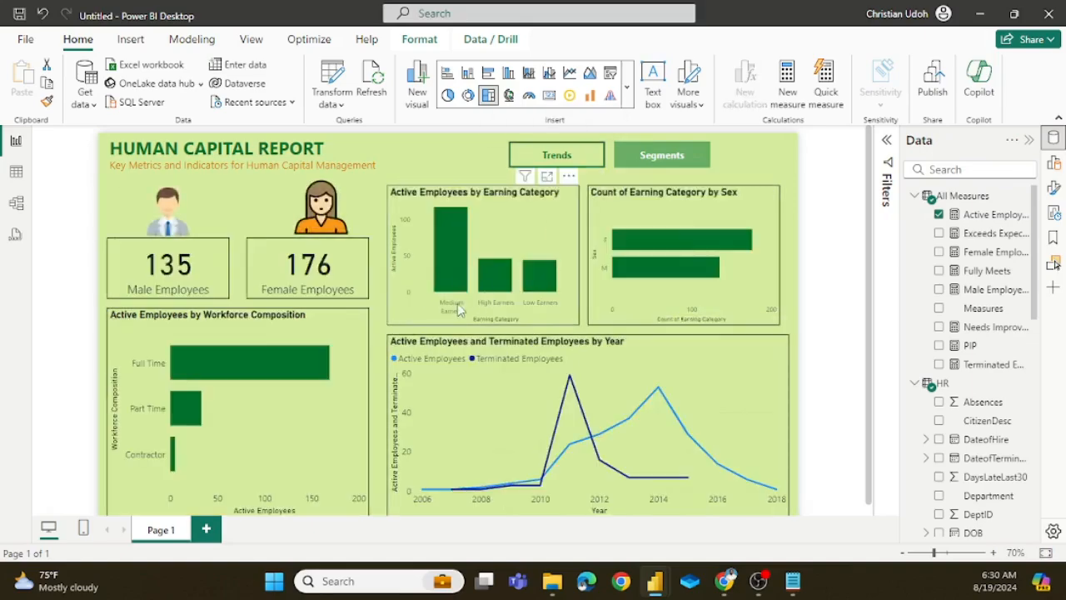
pyautogui.click(449, 261)
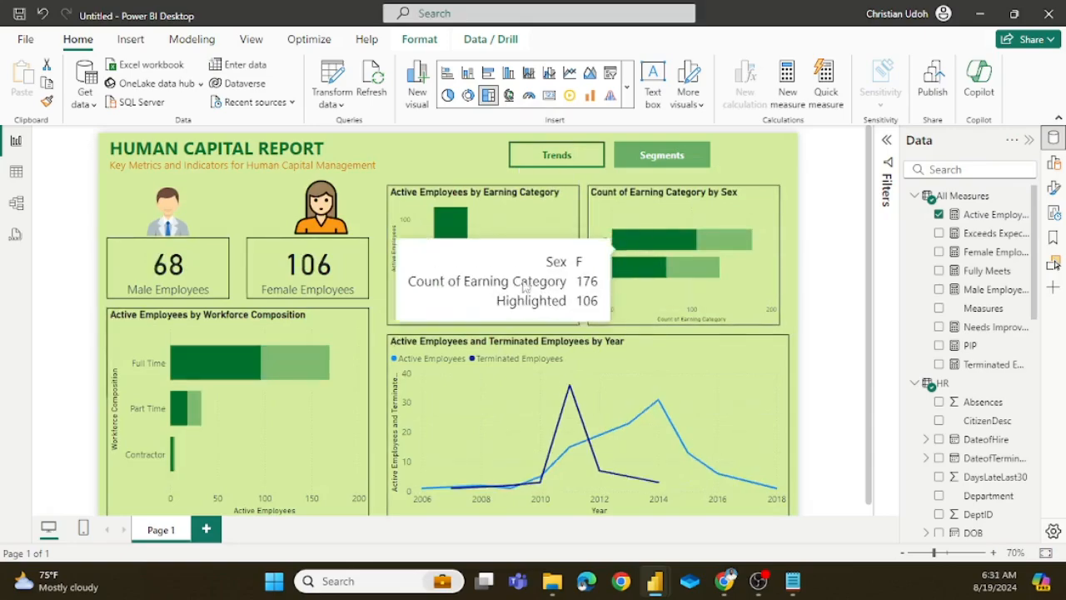
pyautogui.click(458, 234)
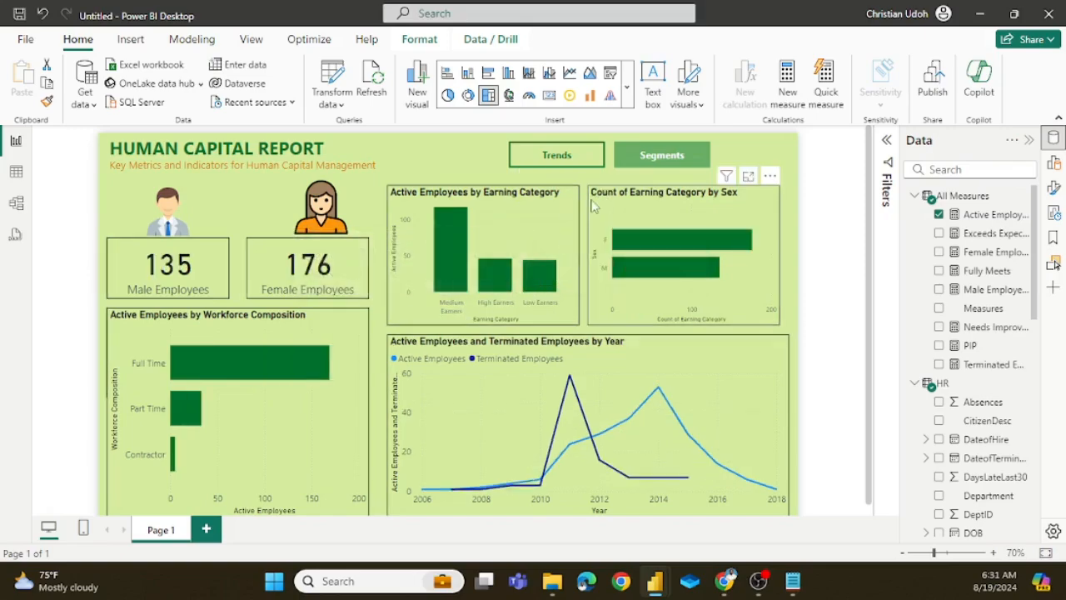
pyautogui.keyDown('ctrl'); pyautogui.click(641, 169); pyautogui.keyUp('ctrl')
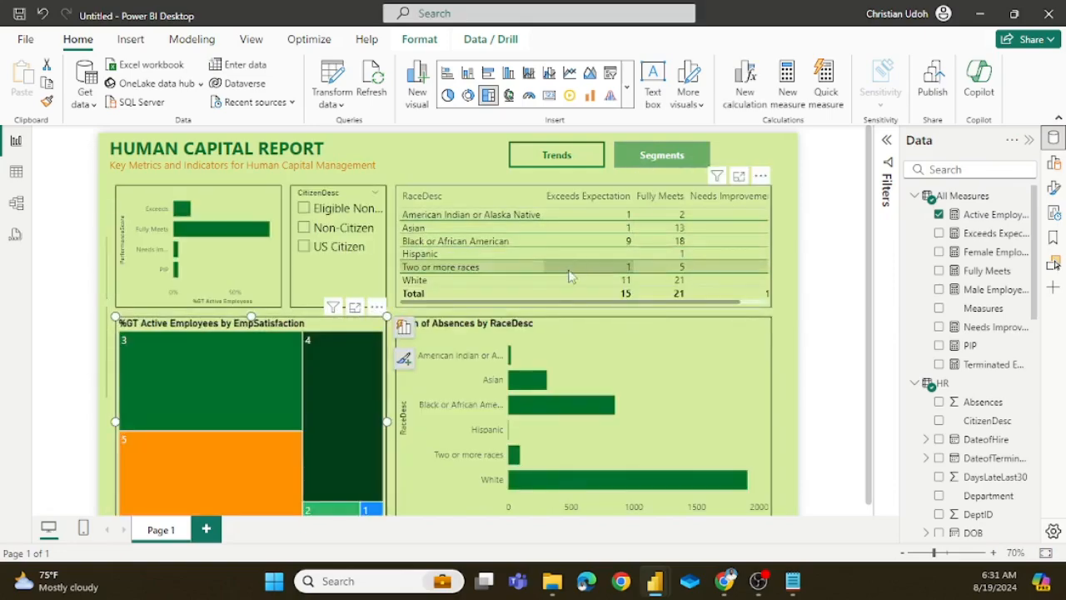